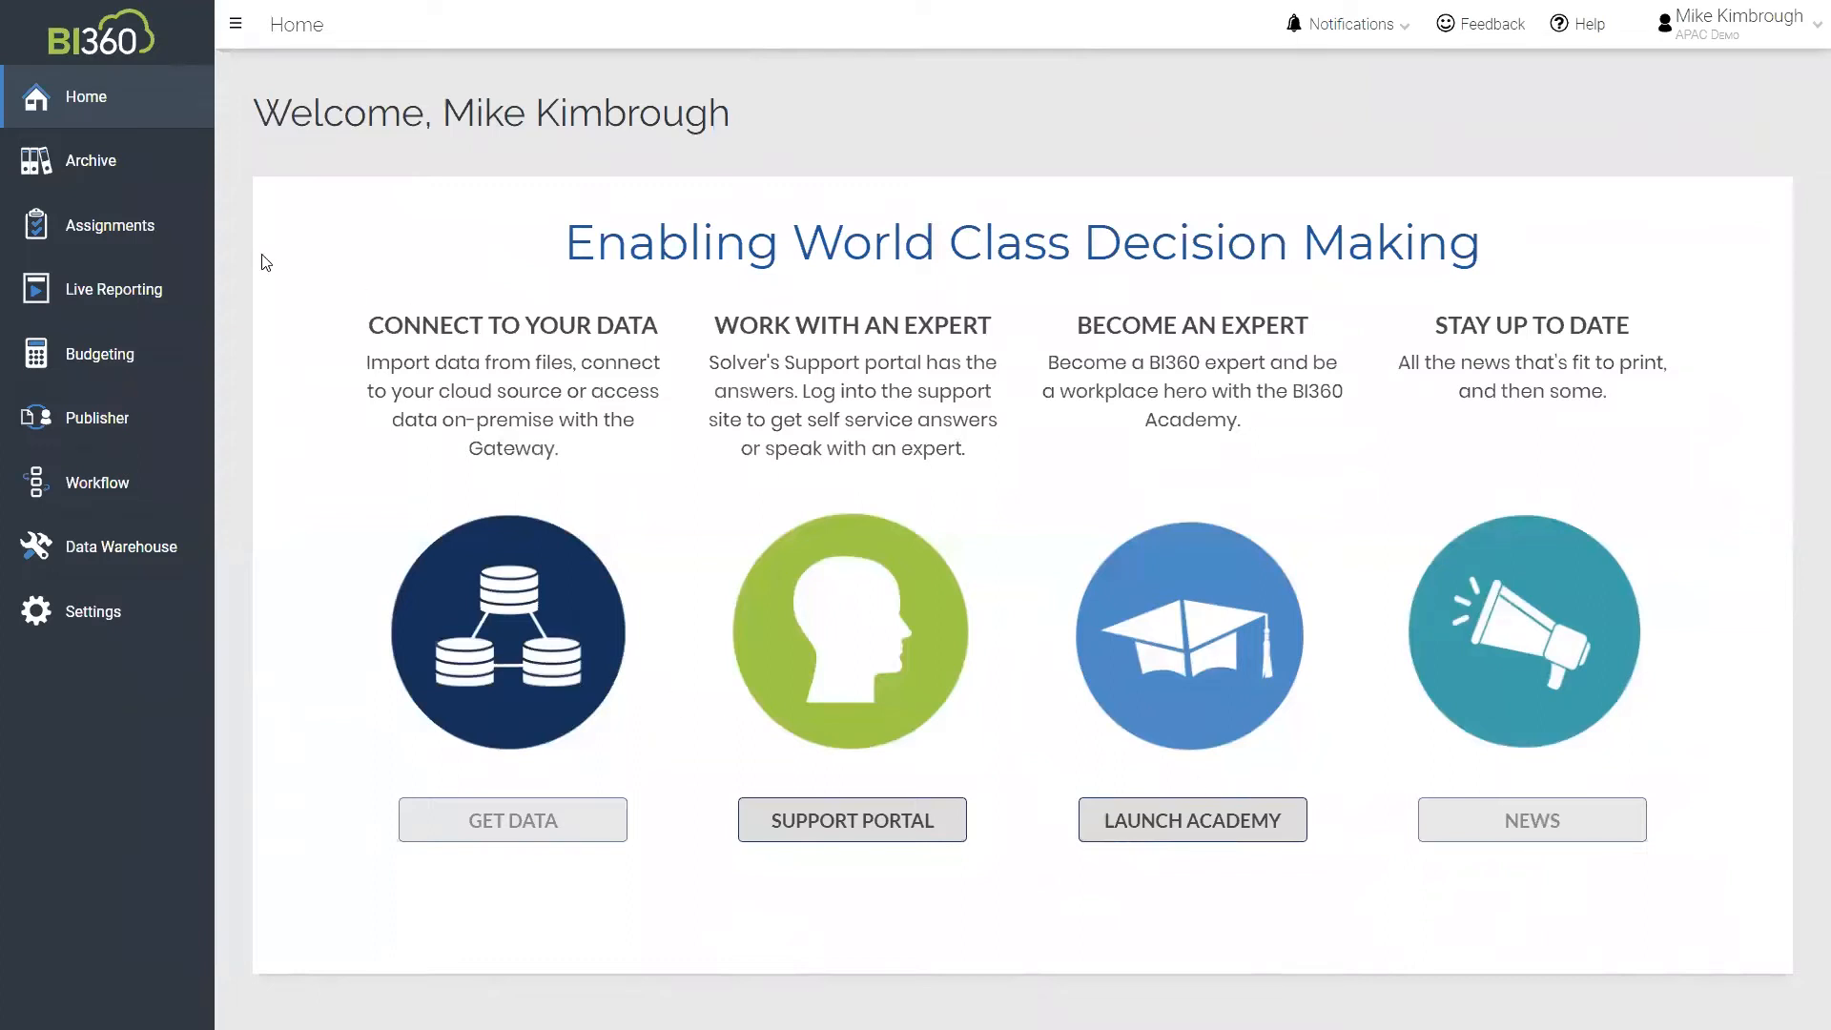
Open Live Reporting and browse the full library of available reports
left_click(127, 289)
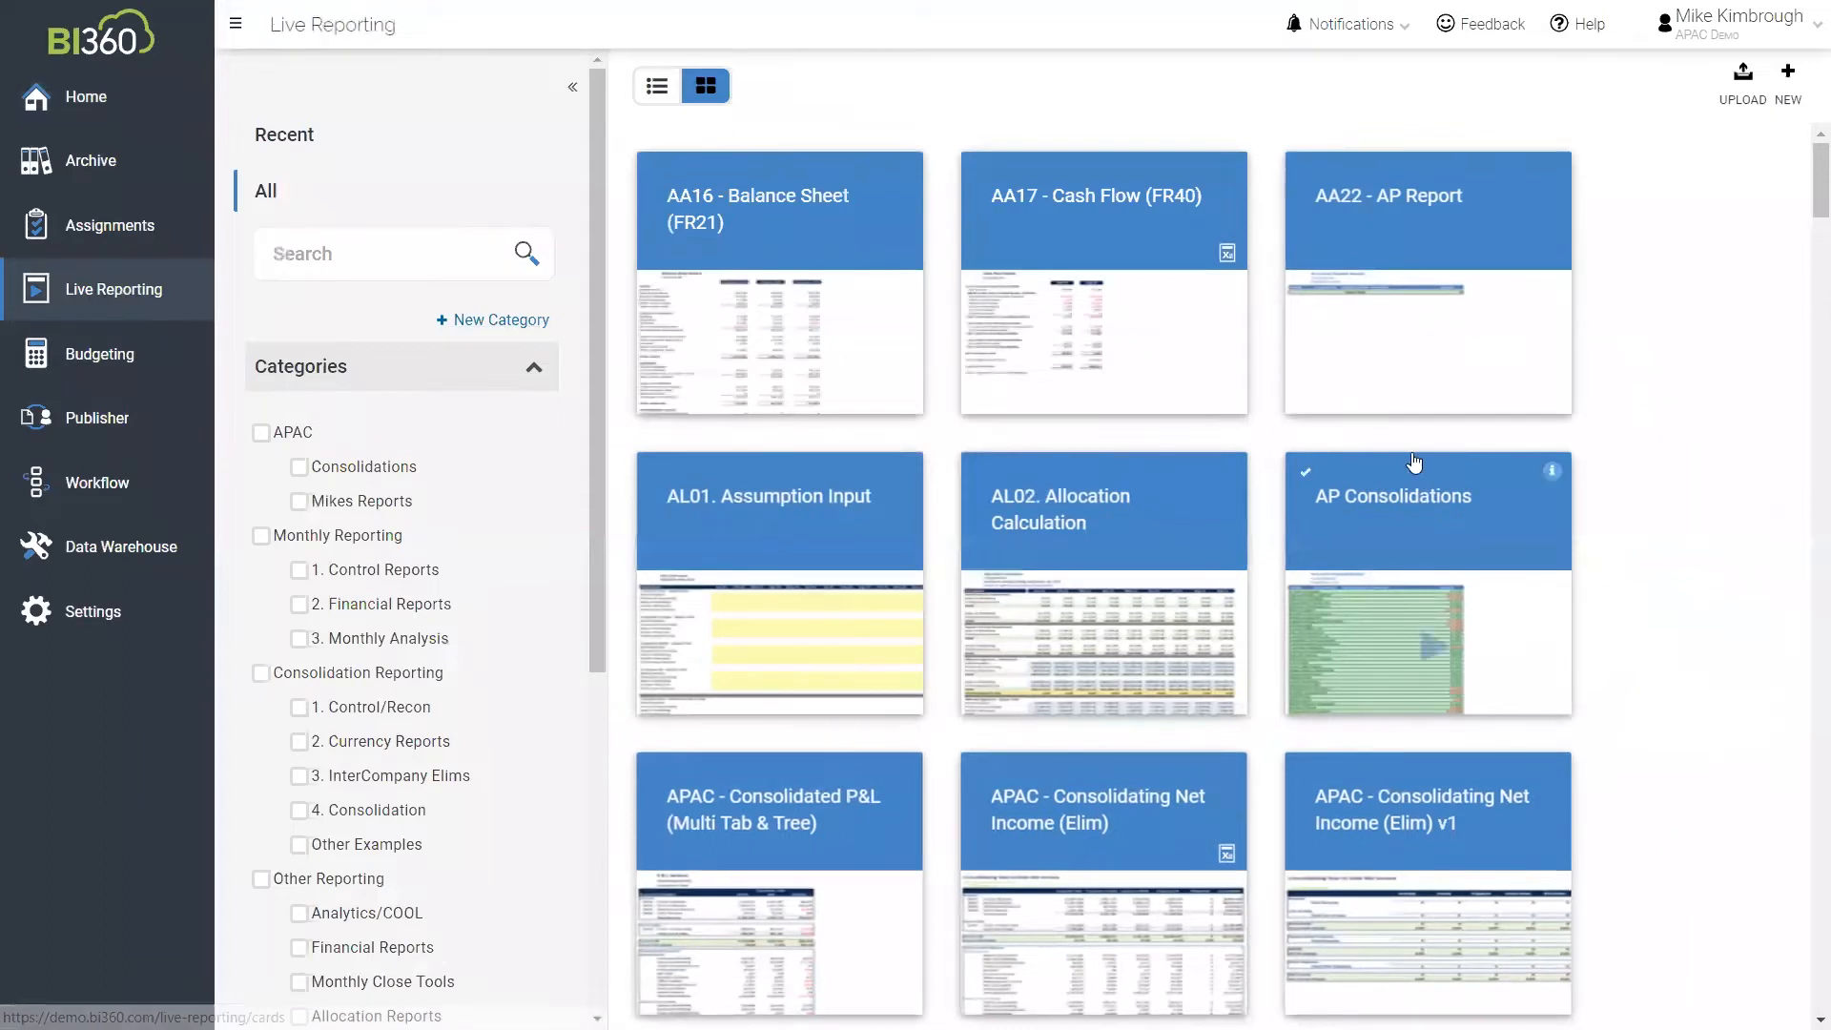
scroll(1804, 420, "down", 3)
scroll(1805, 424, "down", 20)
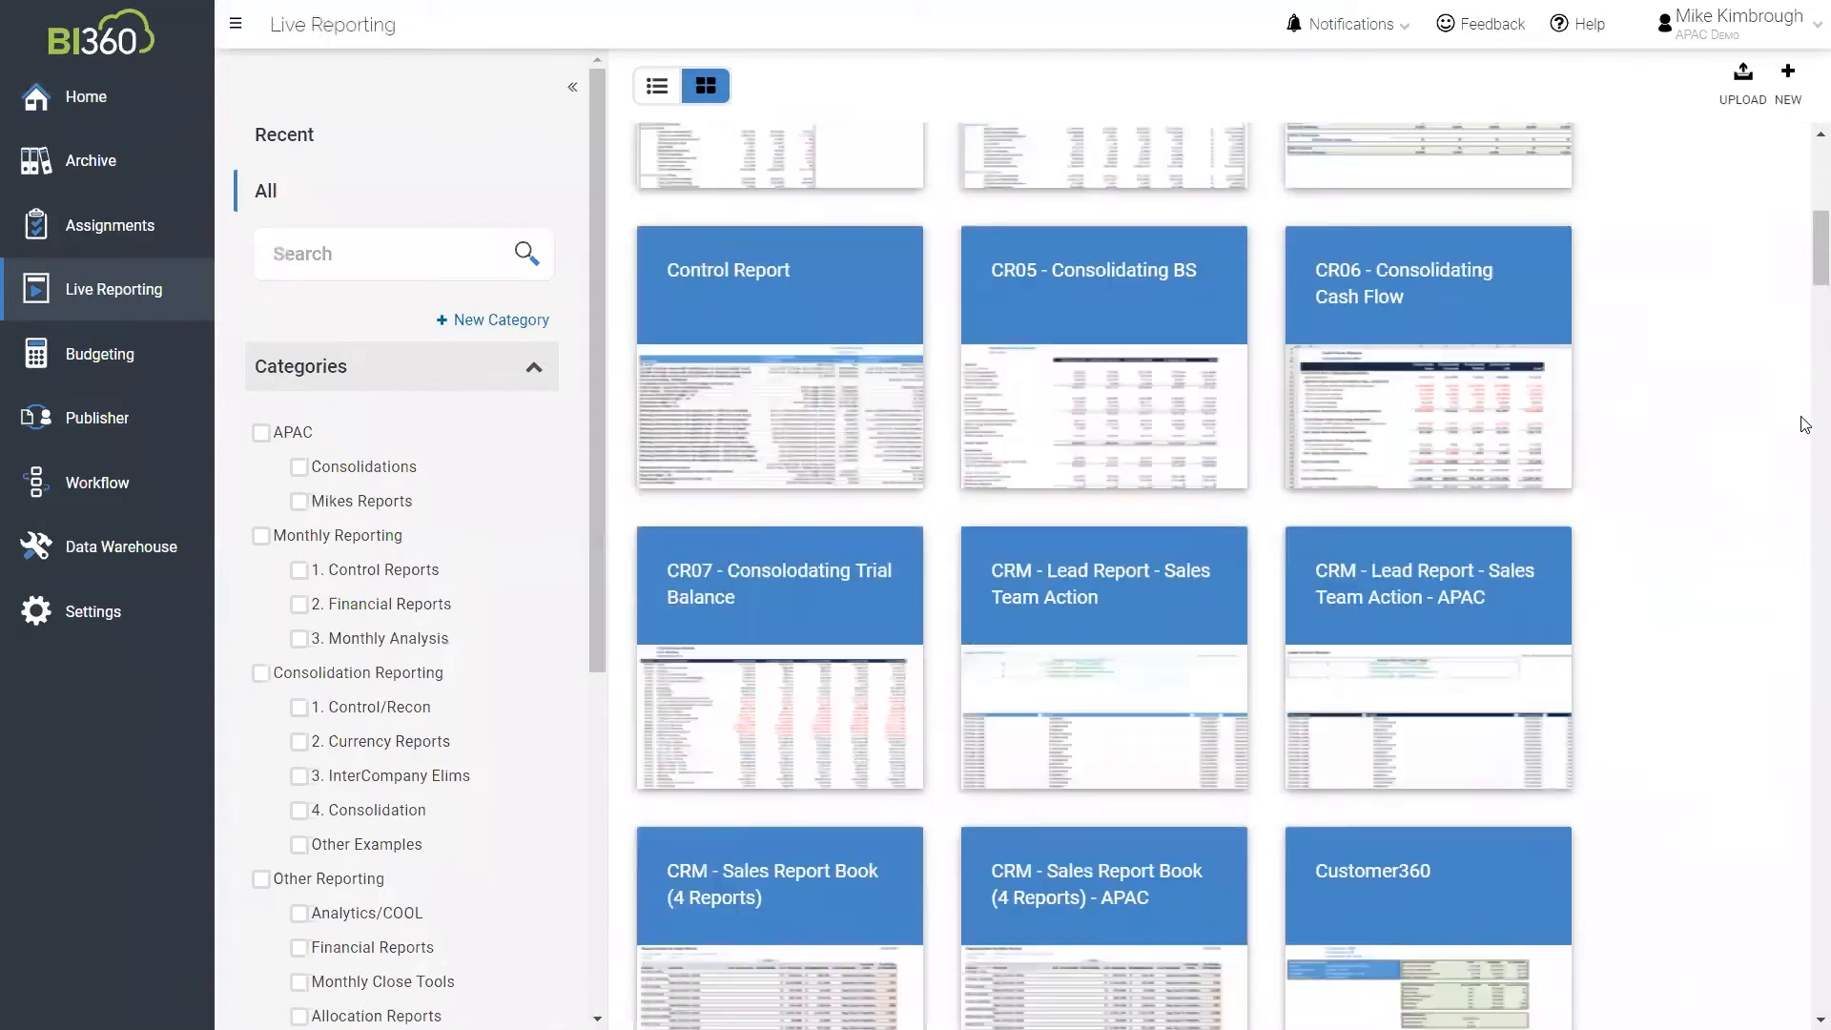
scroll(1805, 424, "down", 10)
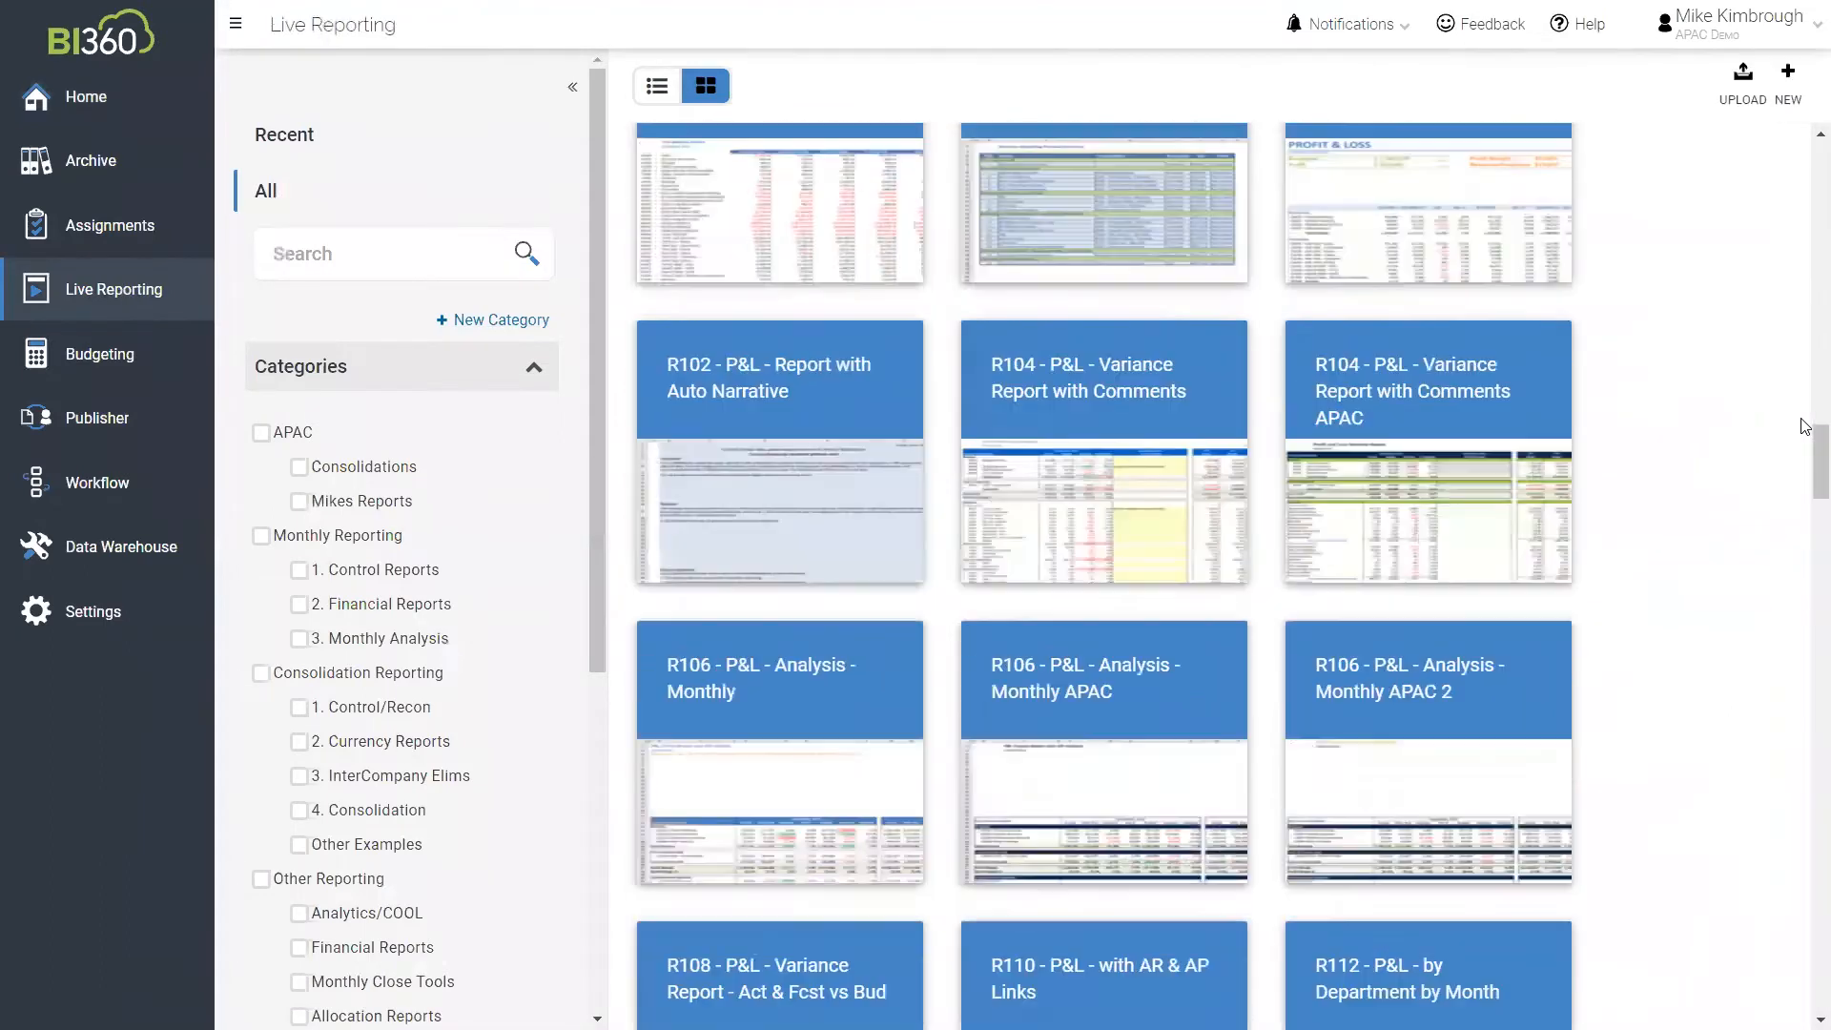
scroll(1651, 600, "up", 18)
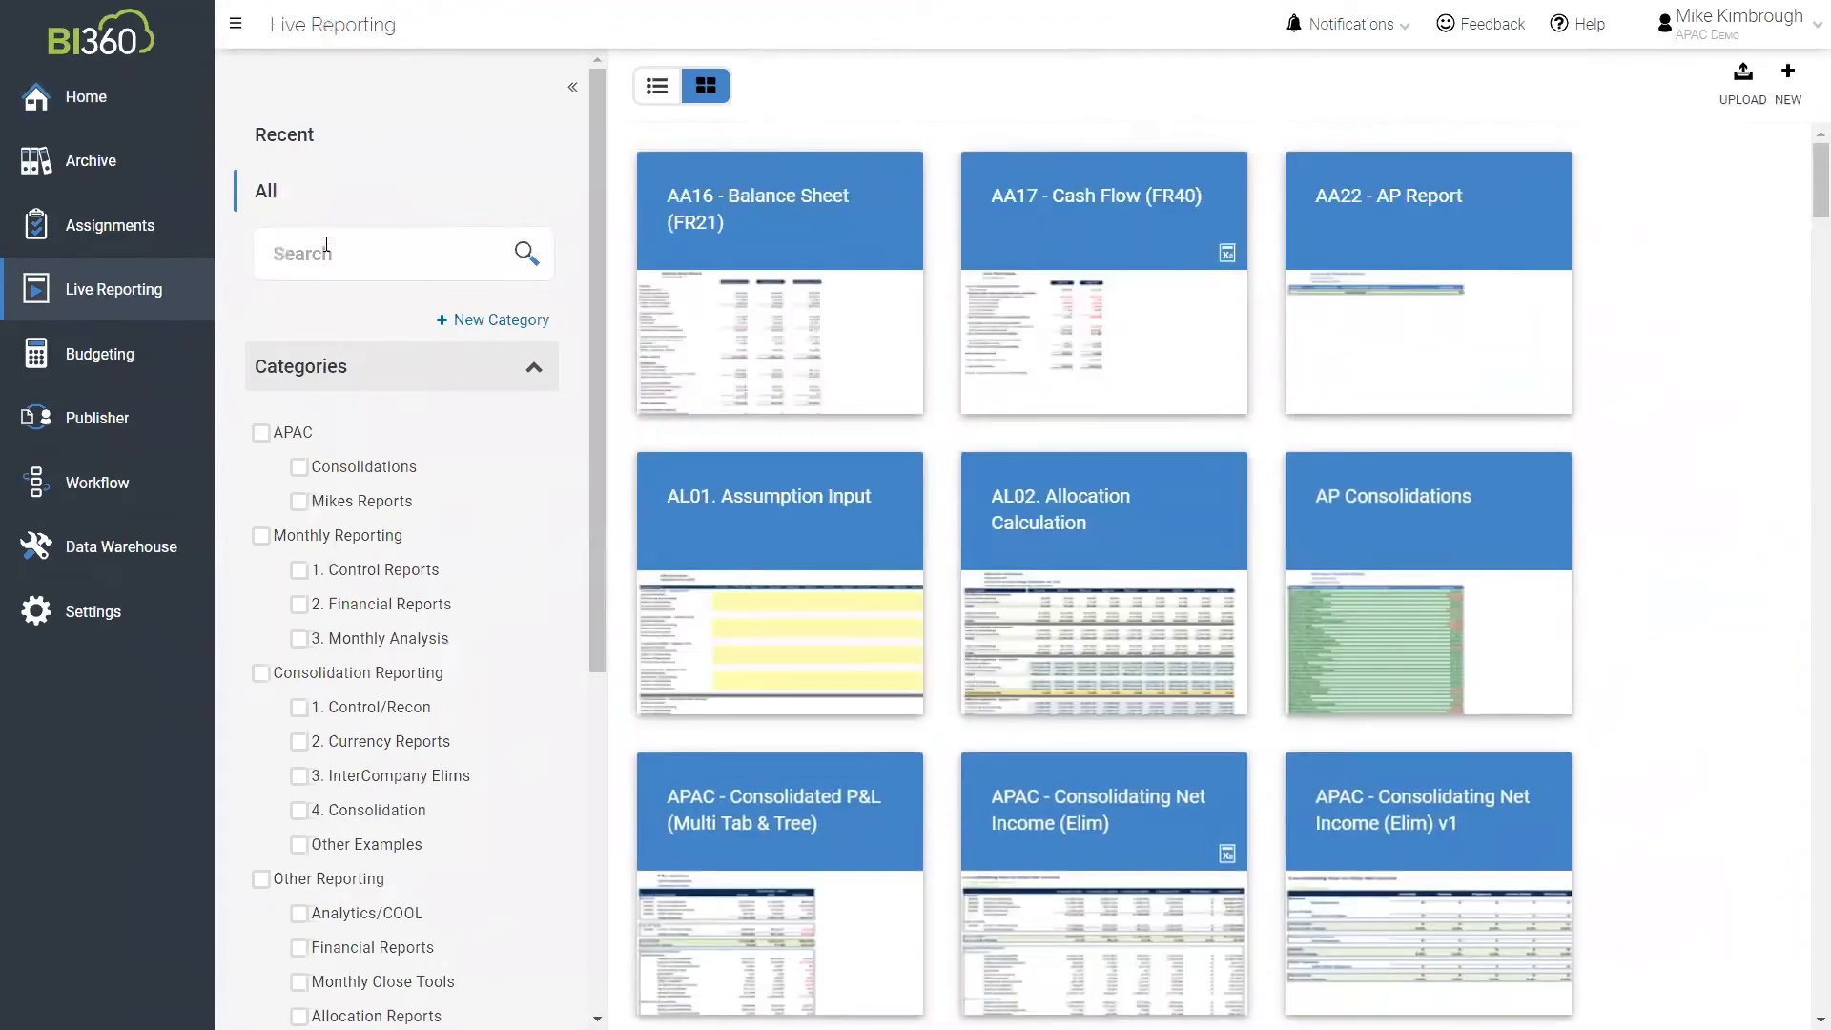
Search the report library for P&L and look through the matching reports
left_click(325, 244)
type("P")
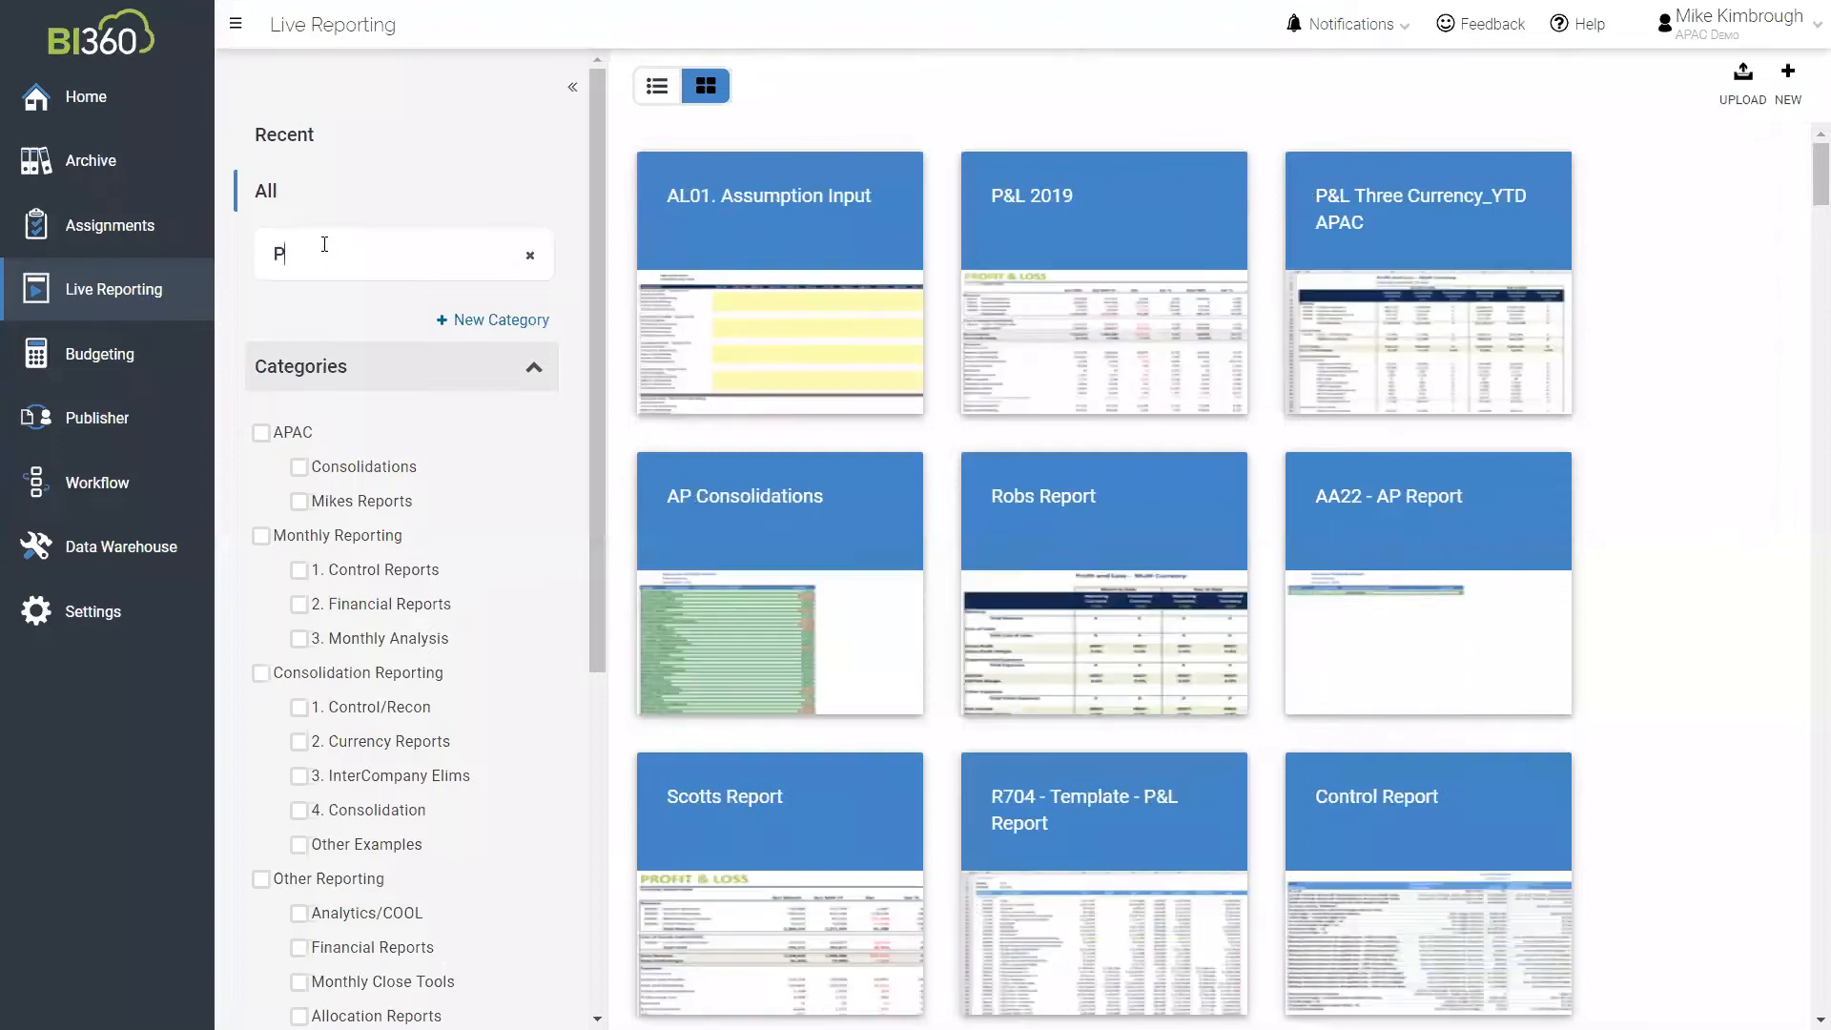
type("&L")
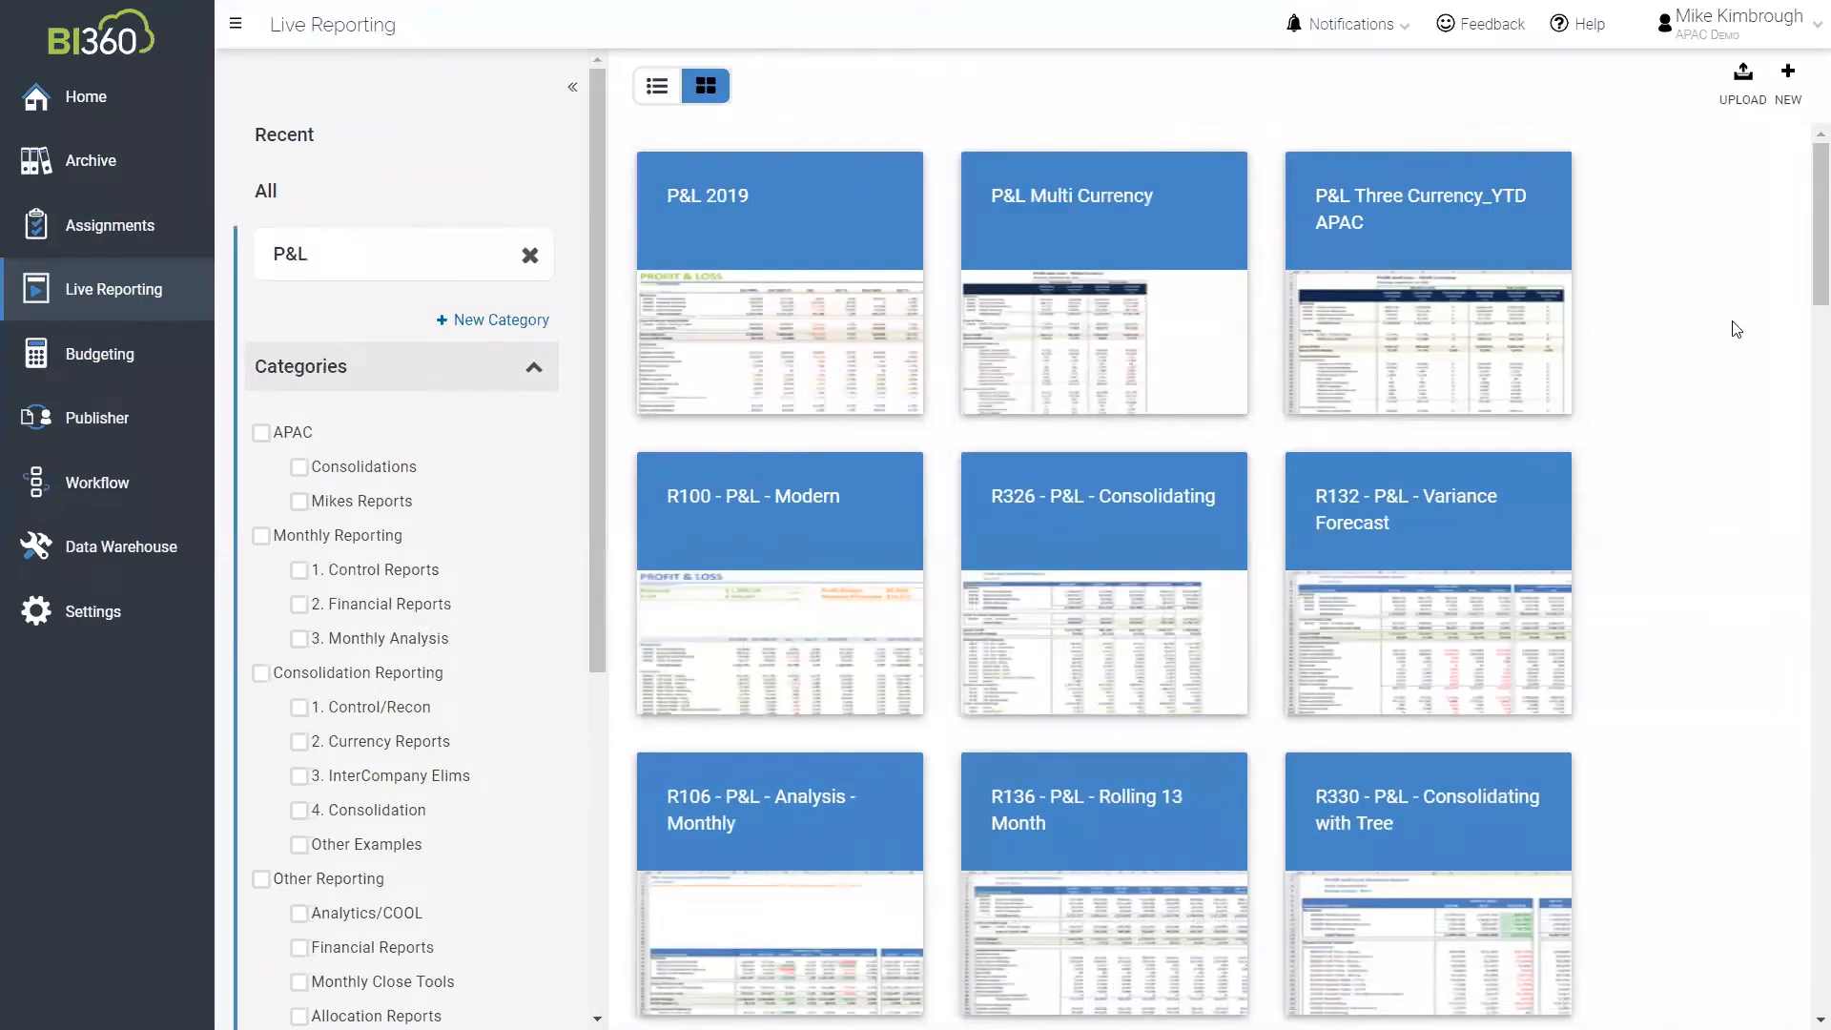
scroll(1804, 224, "down", 20)
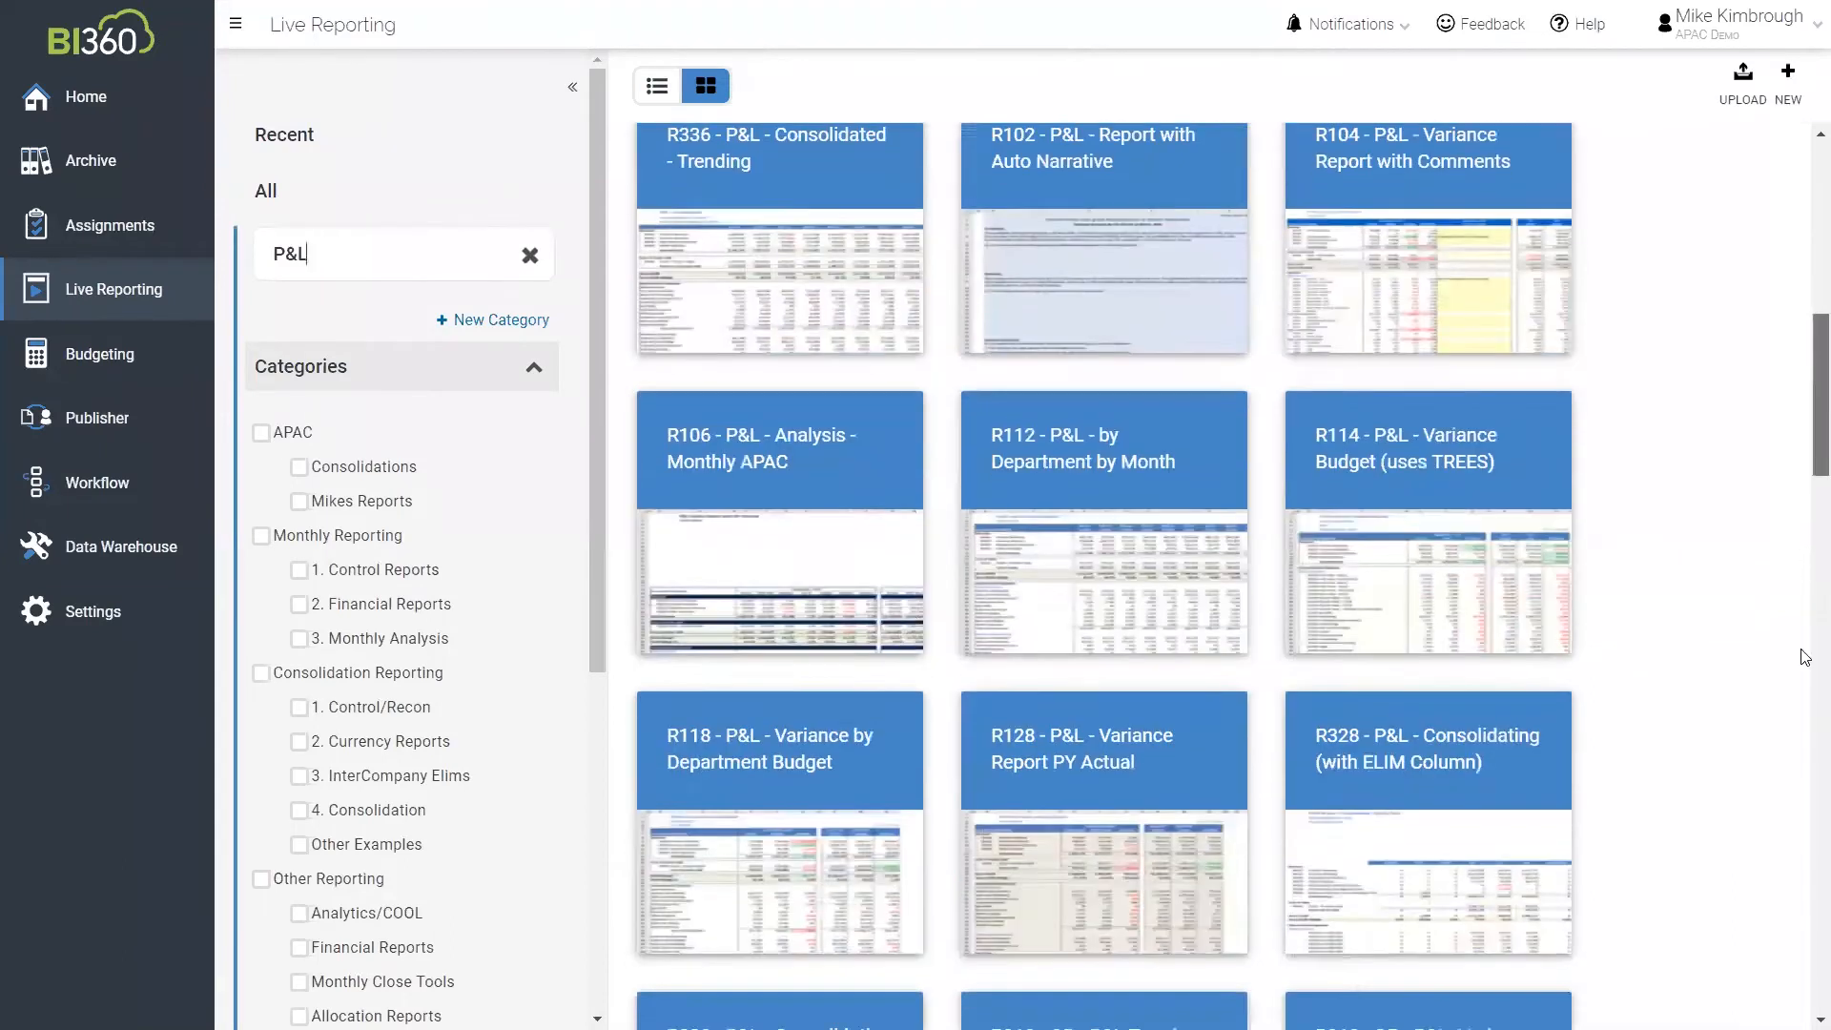
scroll(1770, 901, "down", 3)
scroll(1783, 668, "up", 15)
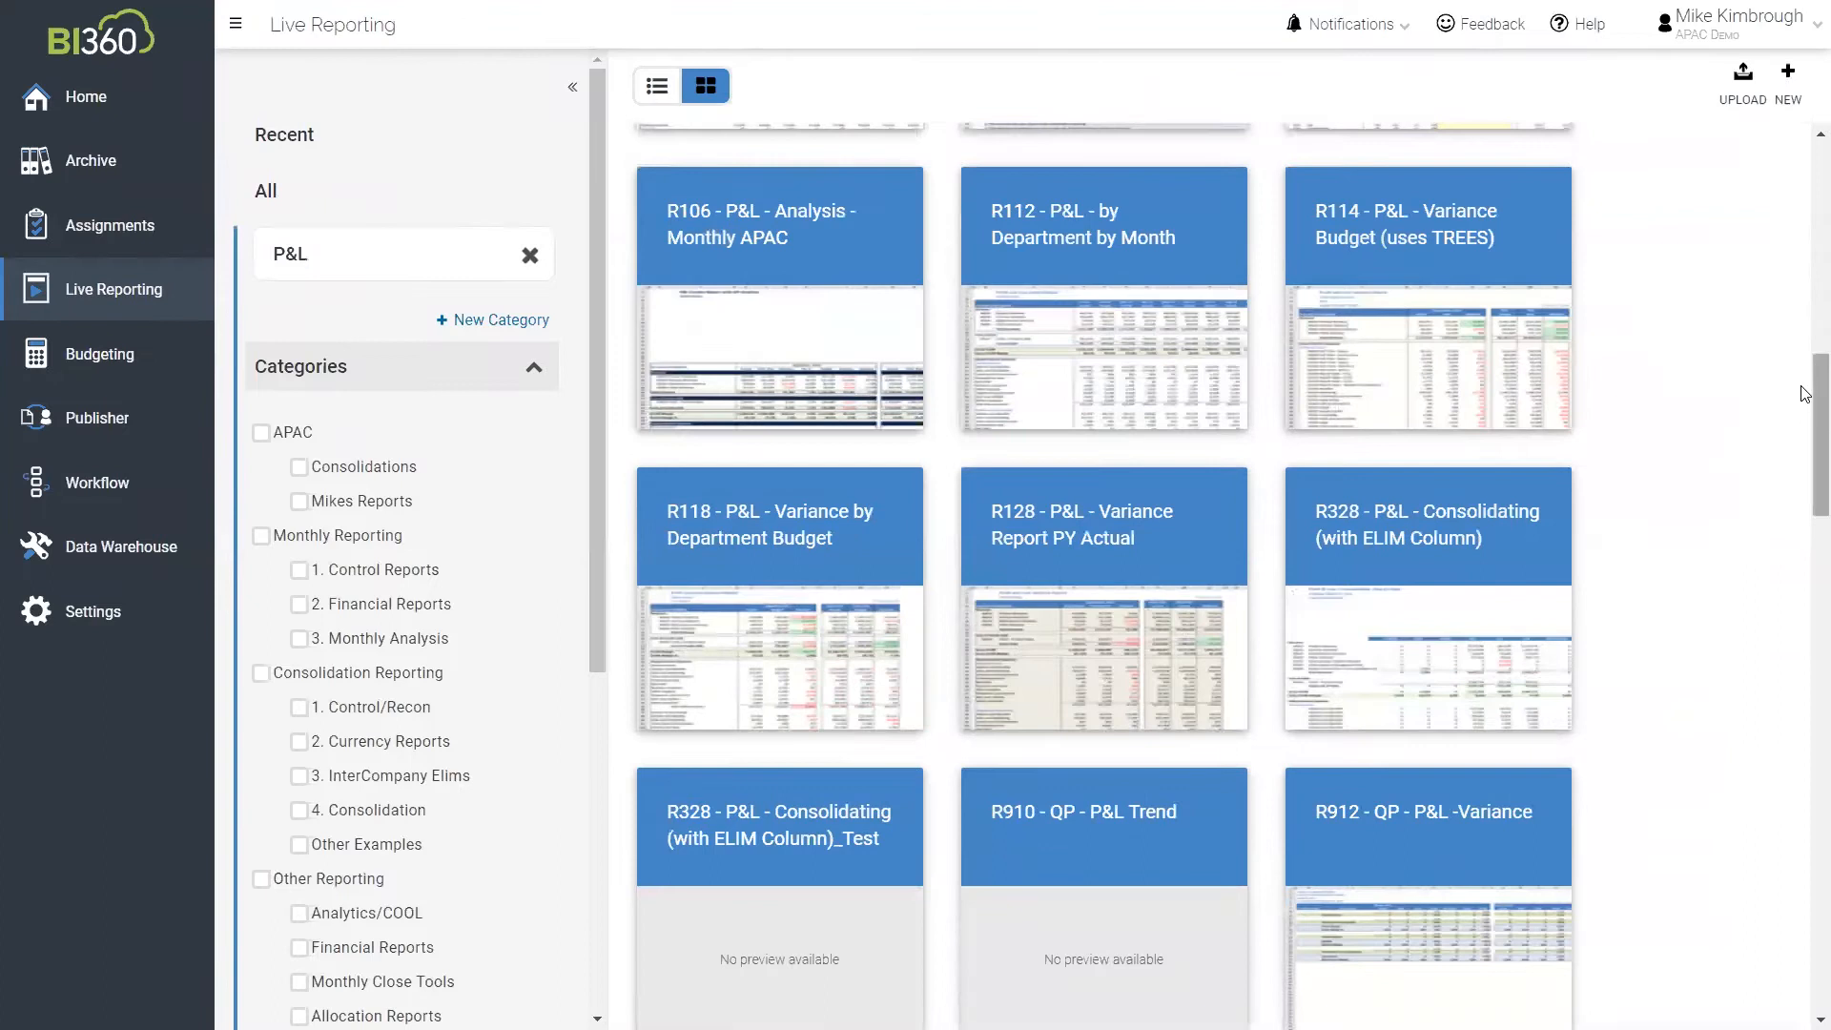
scroll(1807, 401, "up", 6)
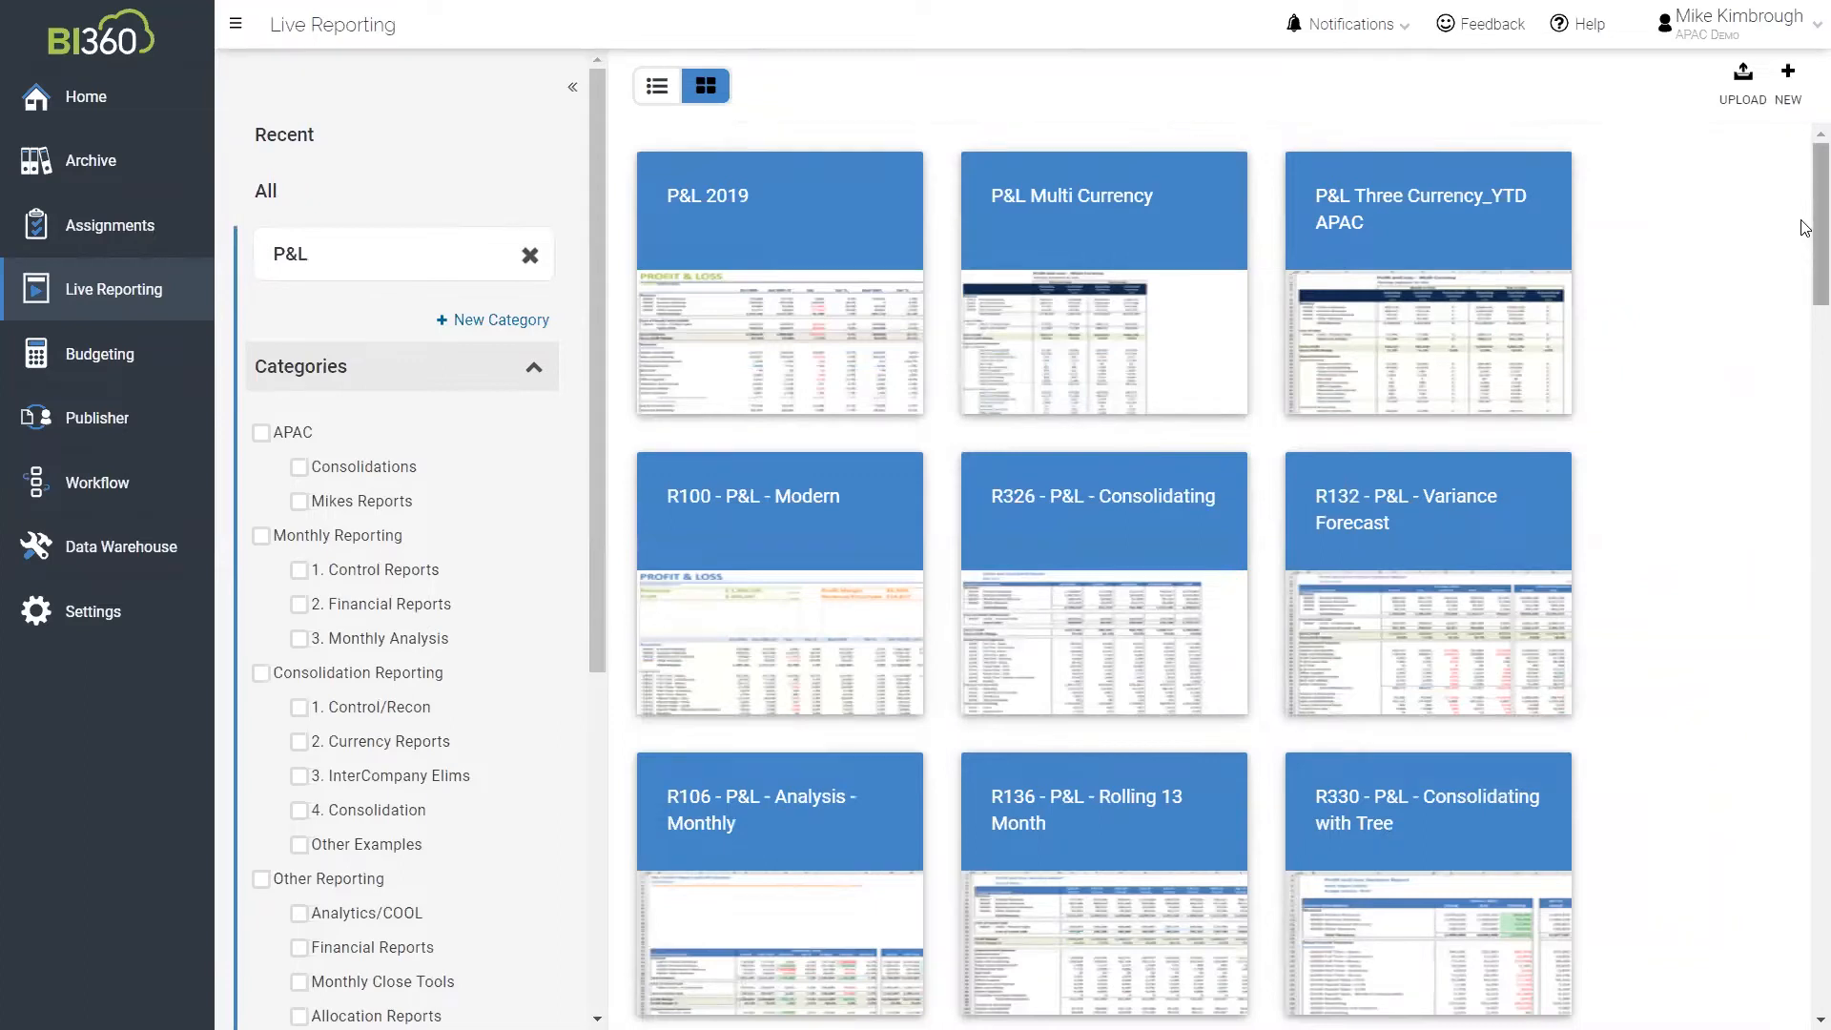
scroll(1805, 253, "down", 6)
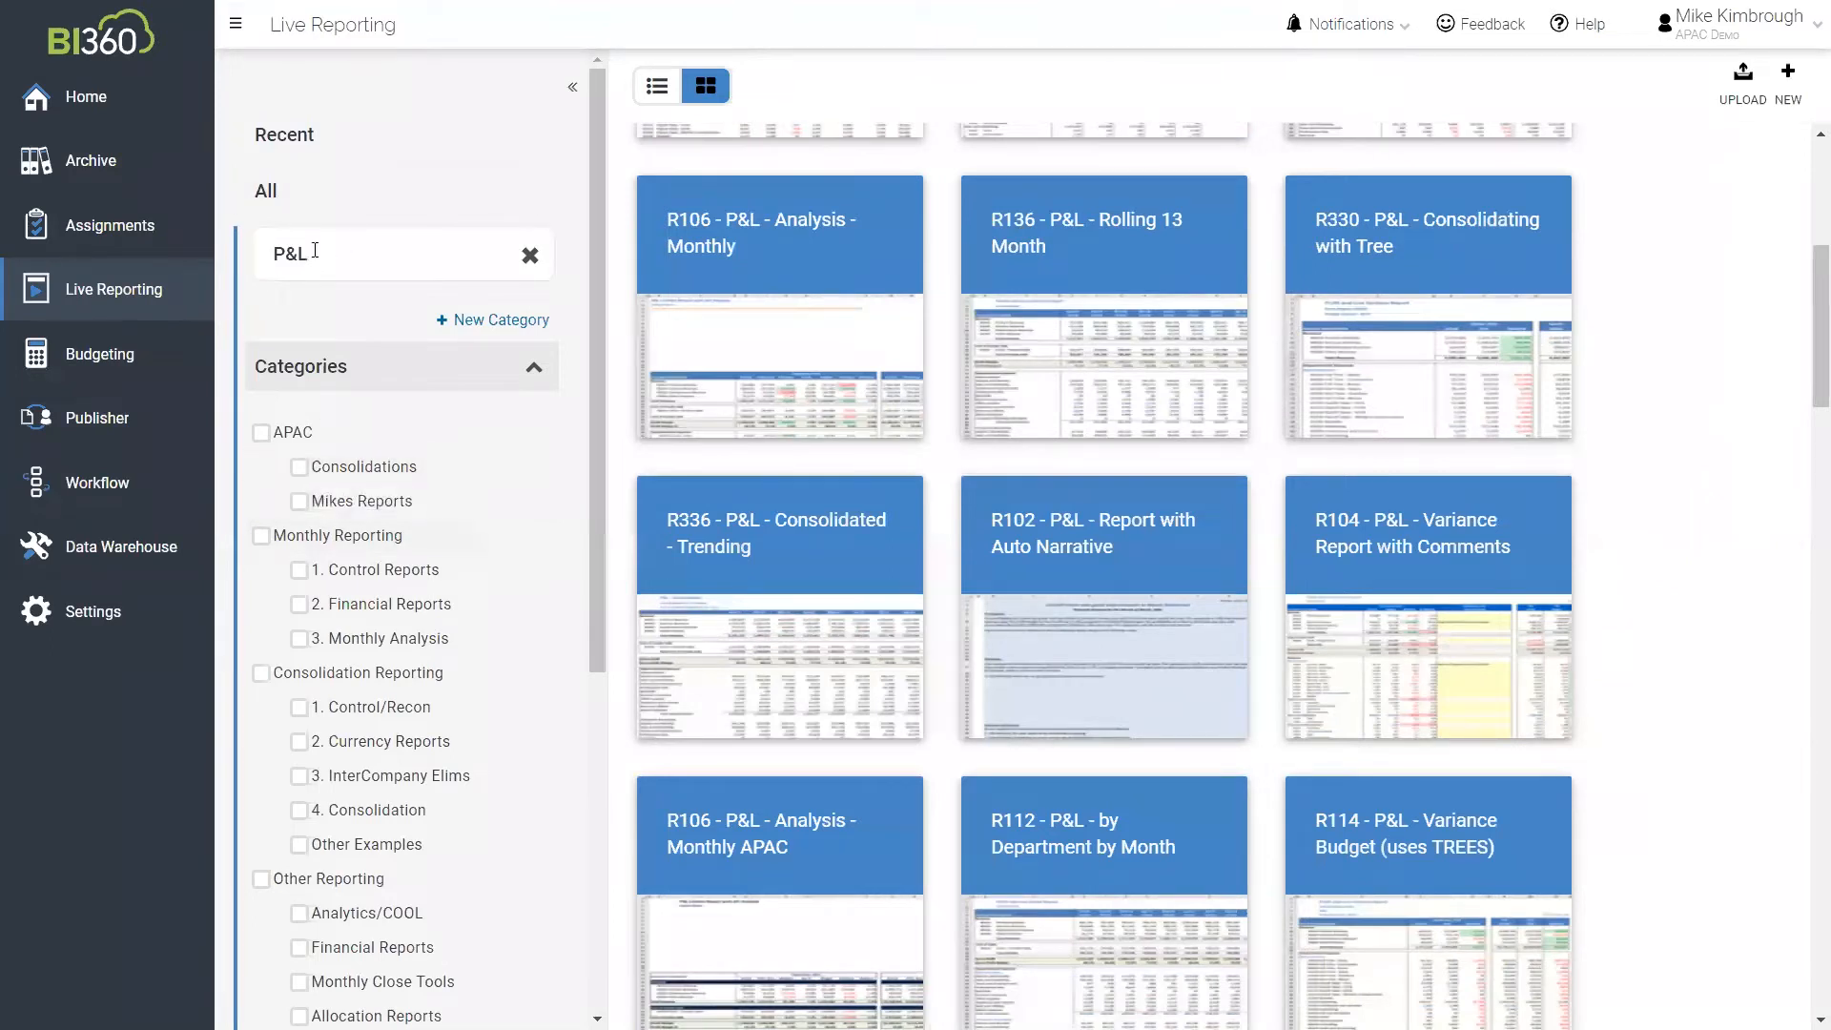
Filter the P&L reports by each APAC subcategory in turn, clearing the search text and category filters at the end
left_click(299, 467)
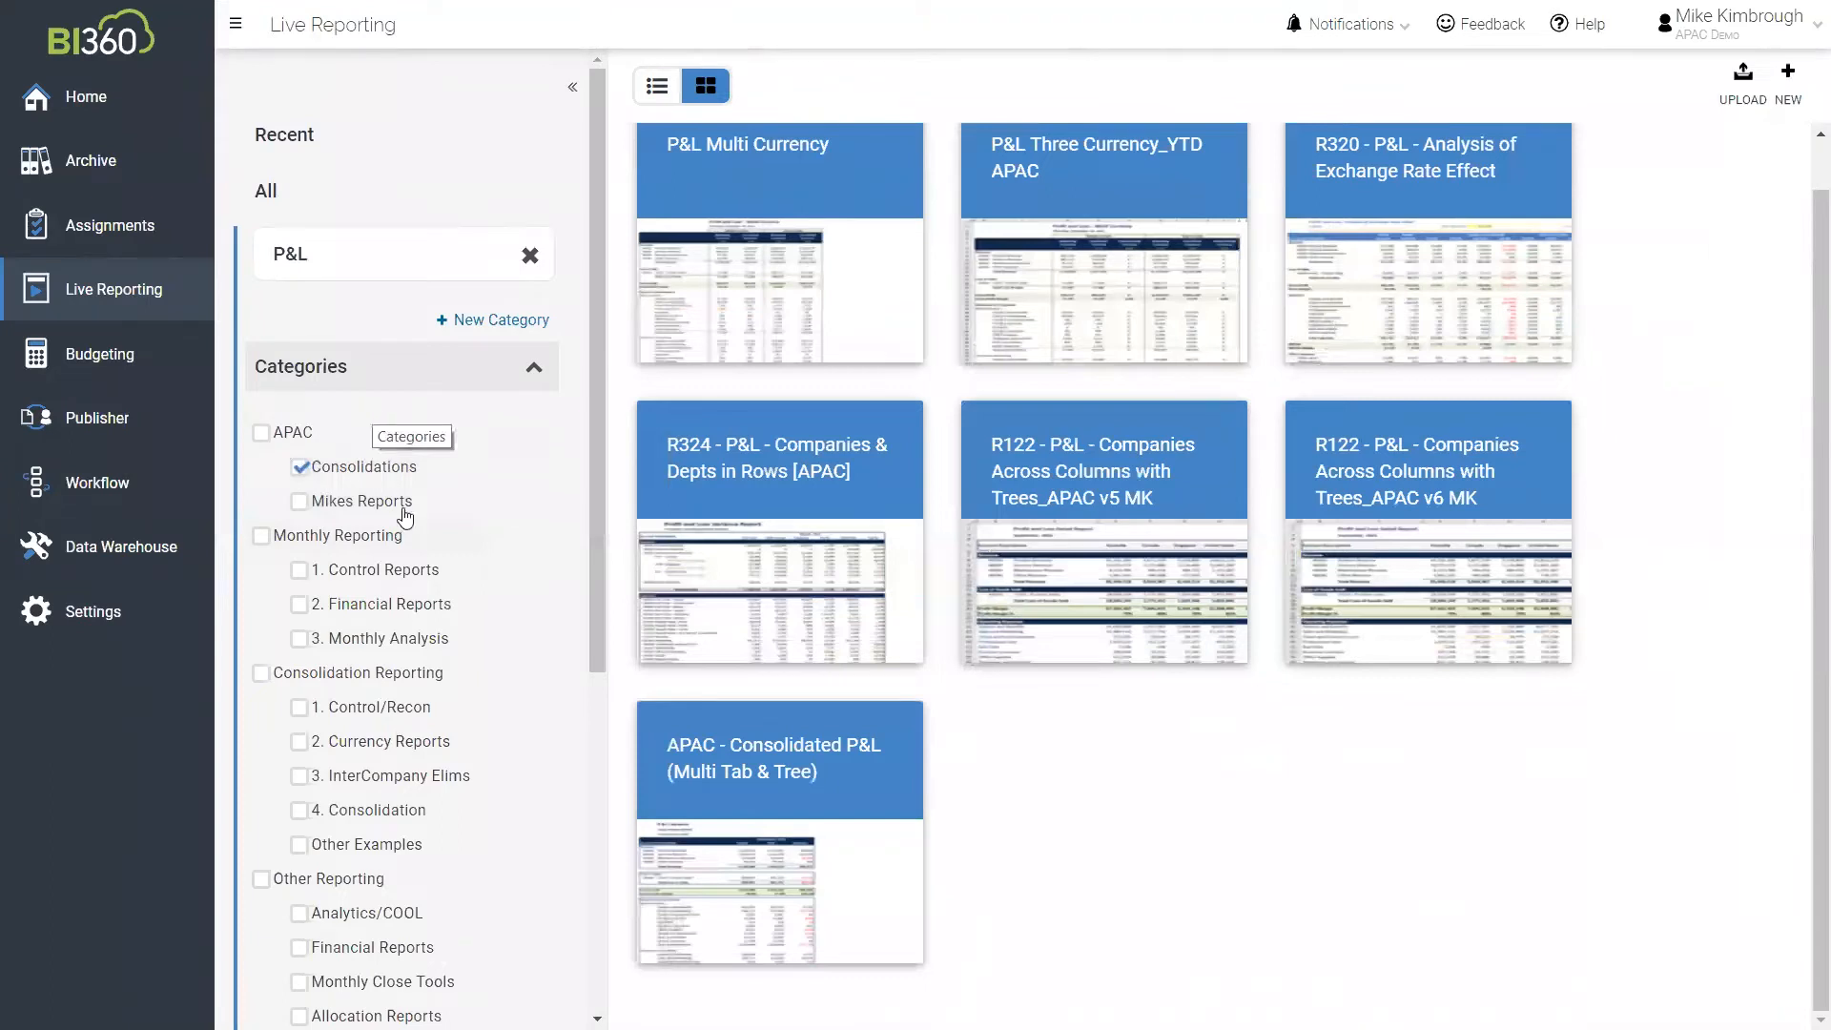
left_click(300, 480)
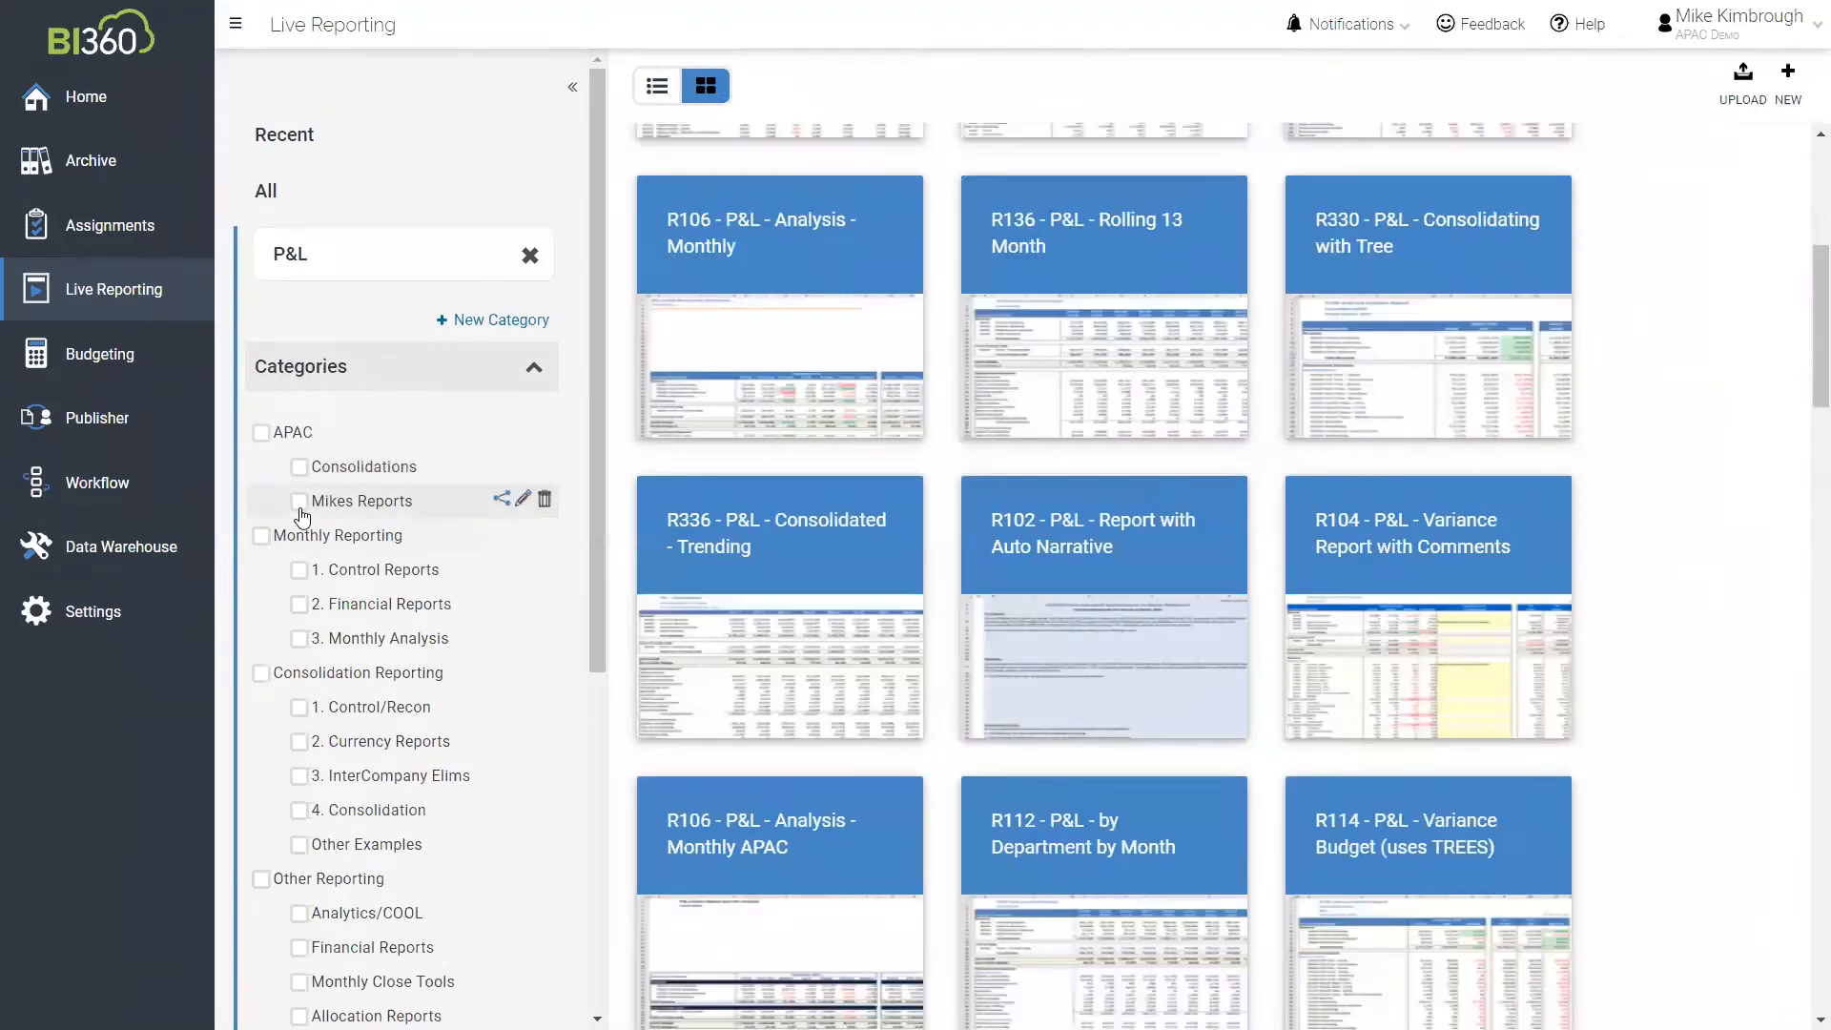
left_click(327, 505)
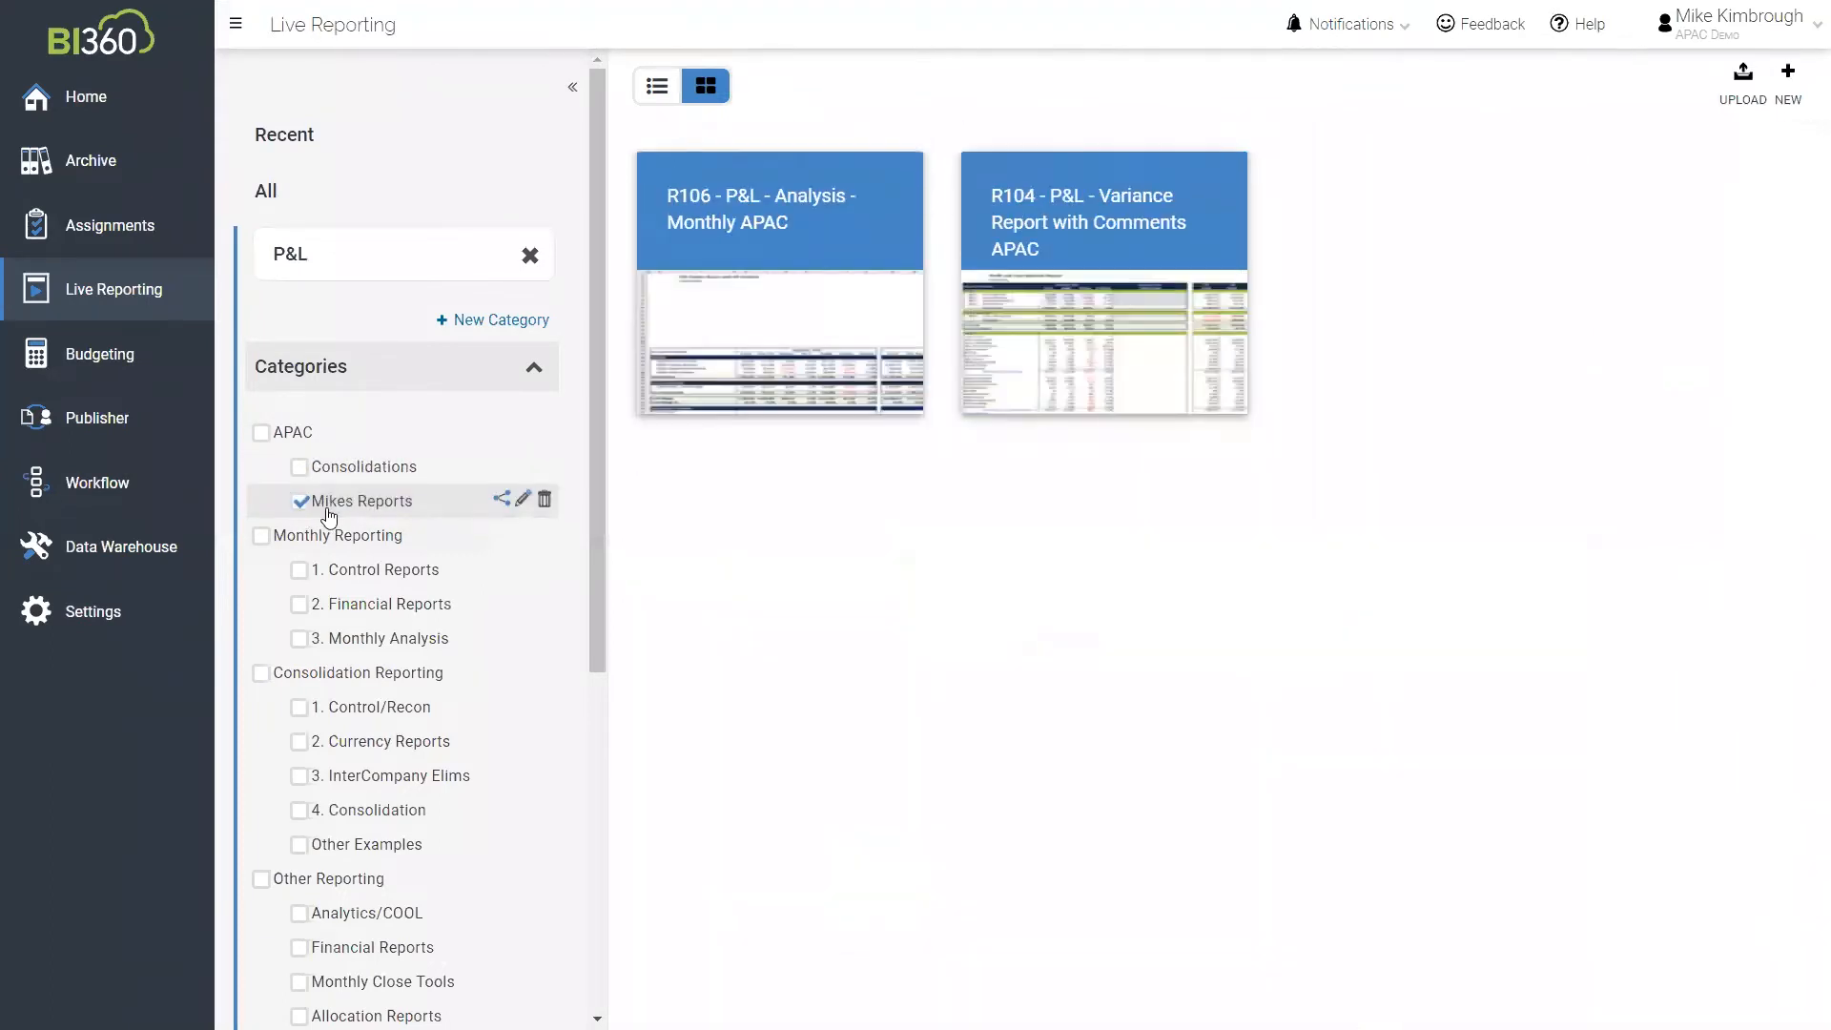
left_click(534, 255)
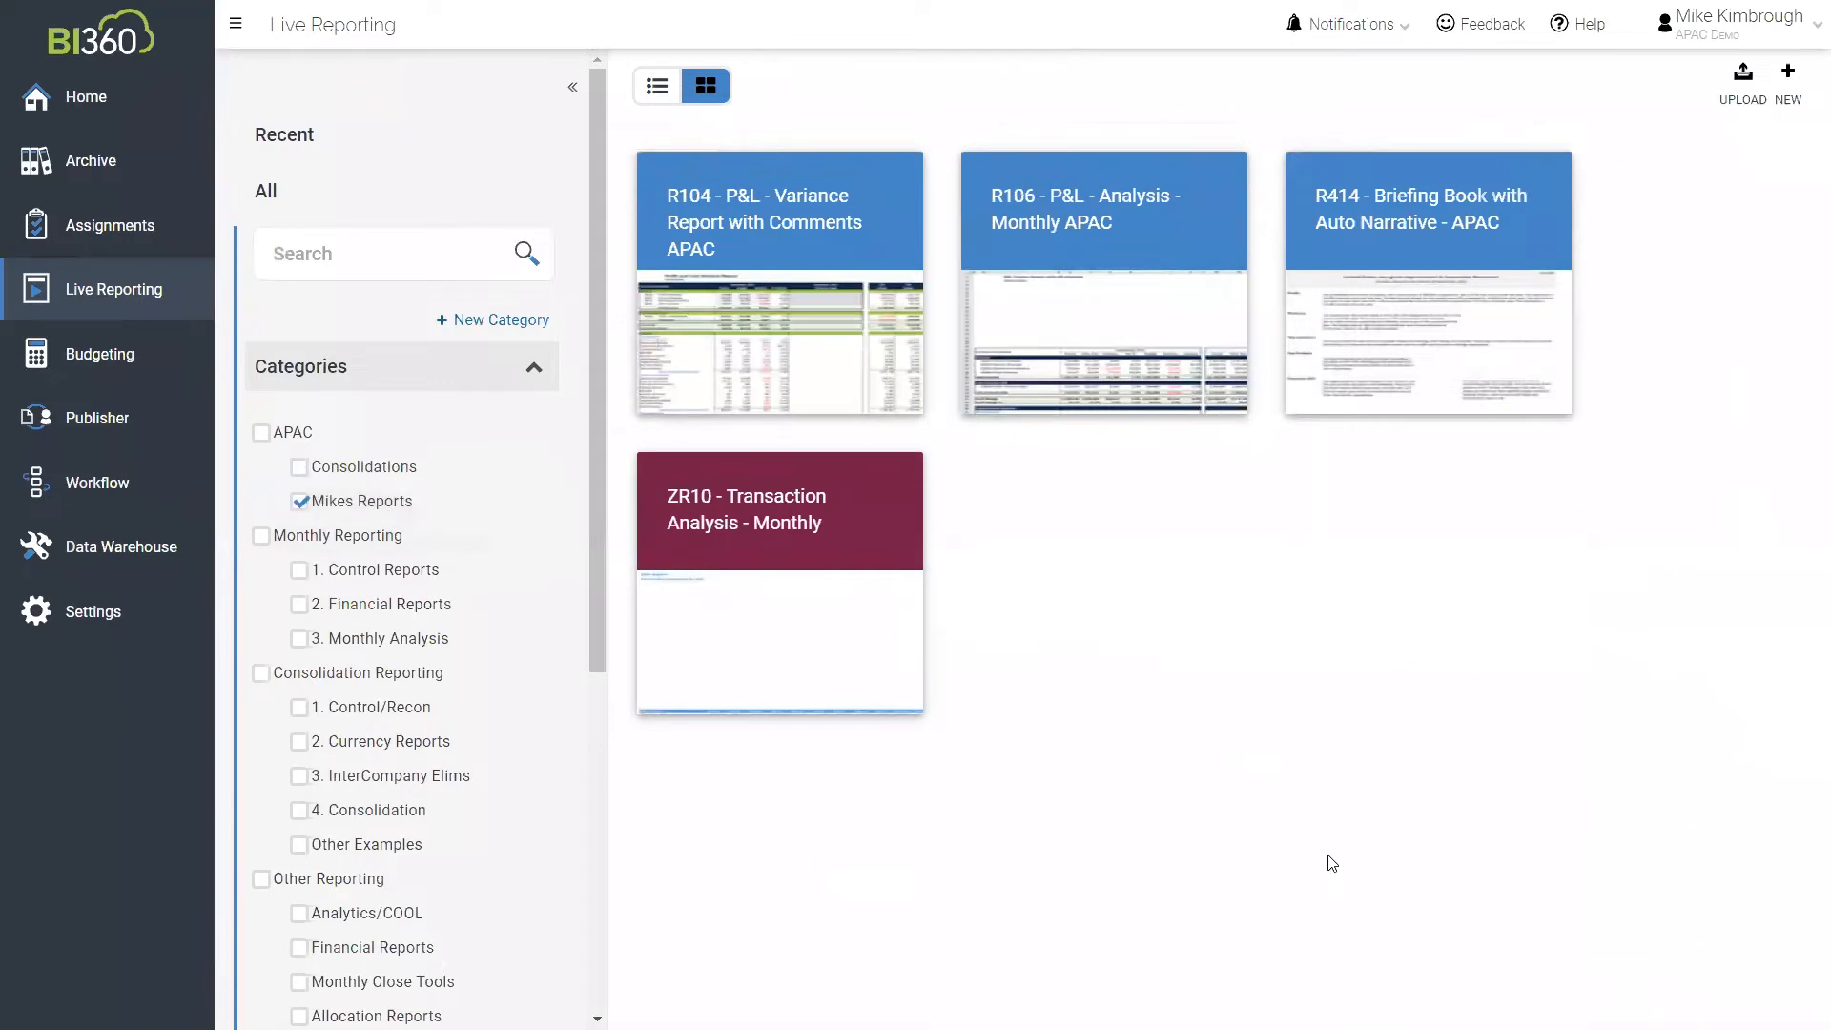
left_click(319, 494)
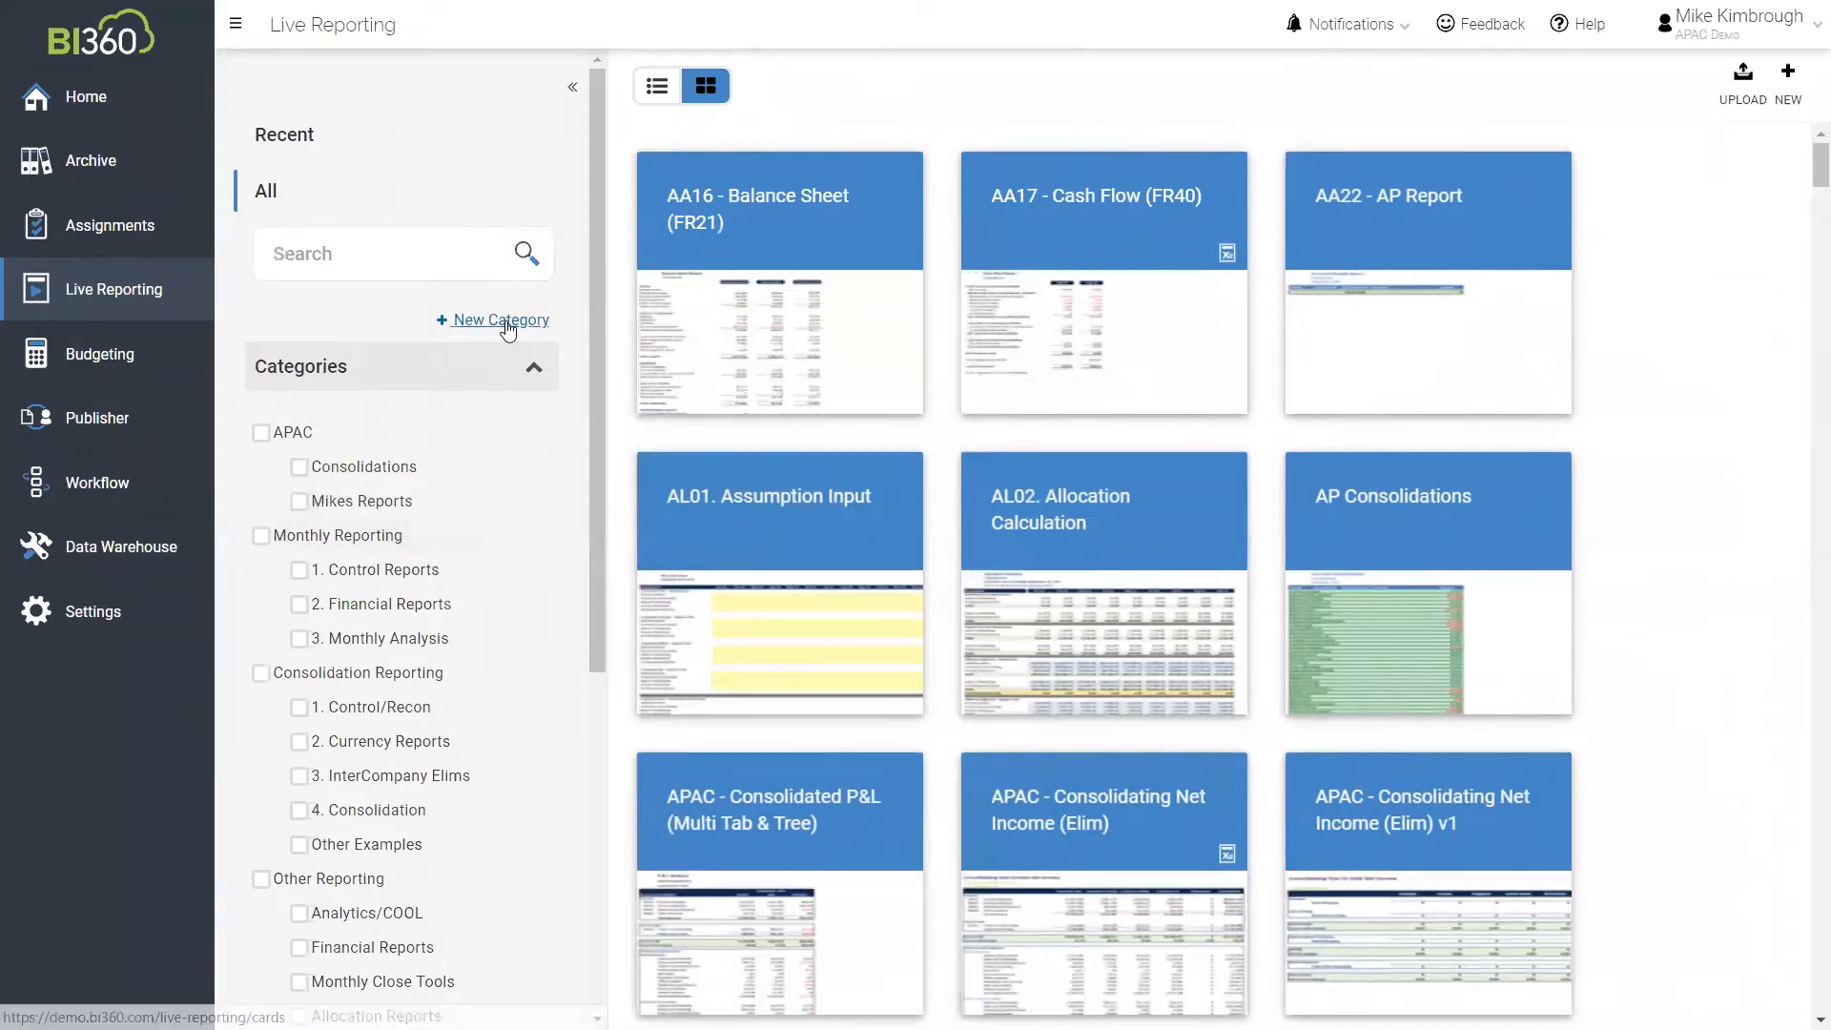
Search the report library for P&L again and run the P&L 2019 report
left_click(343, 236)
type("P")
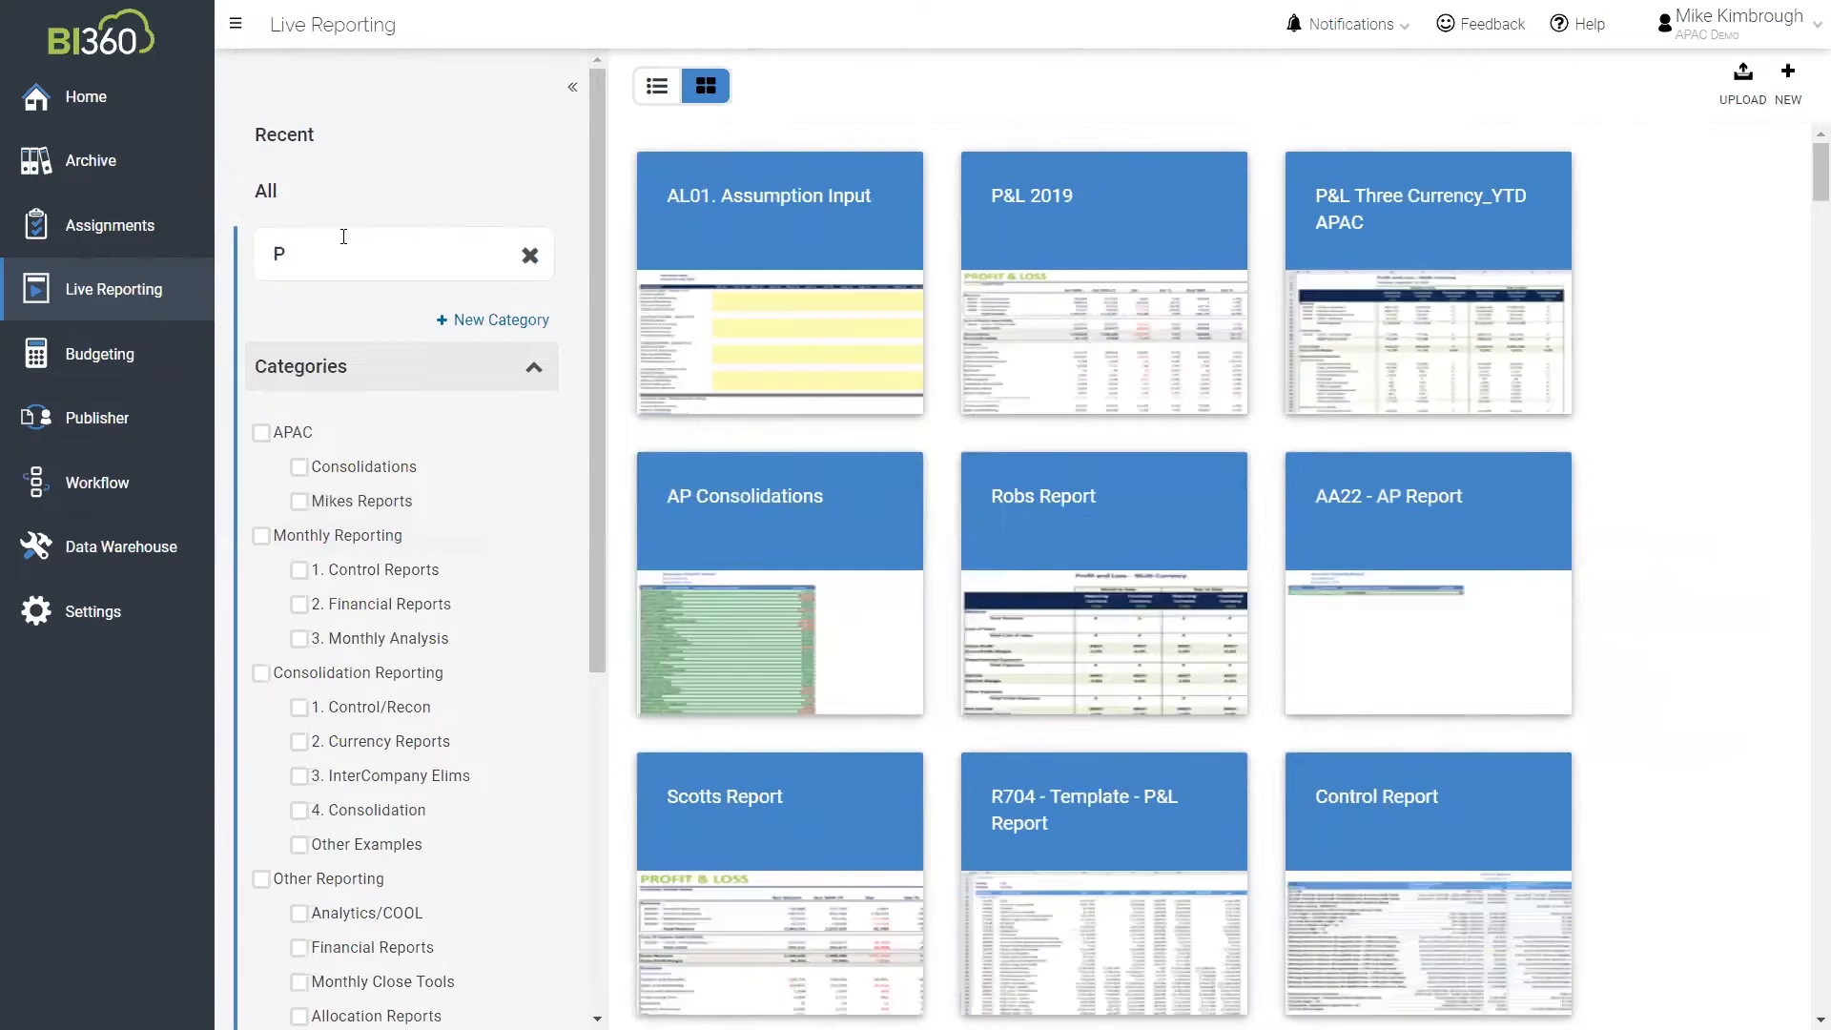
type("&l")
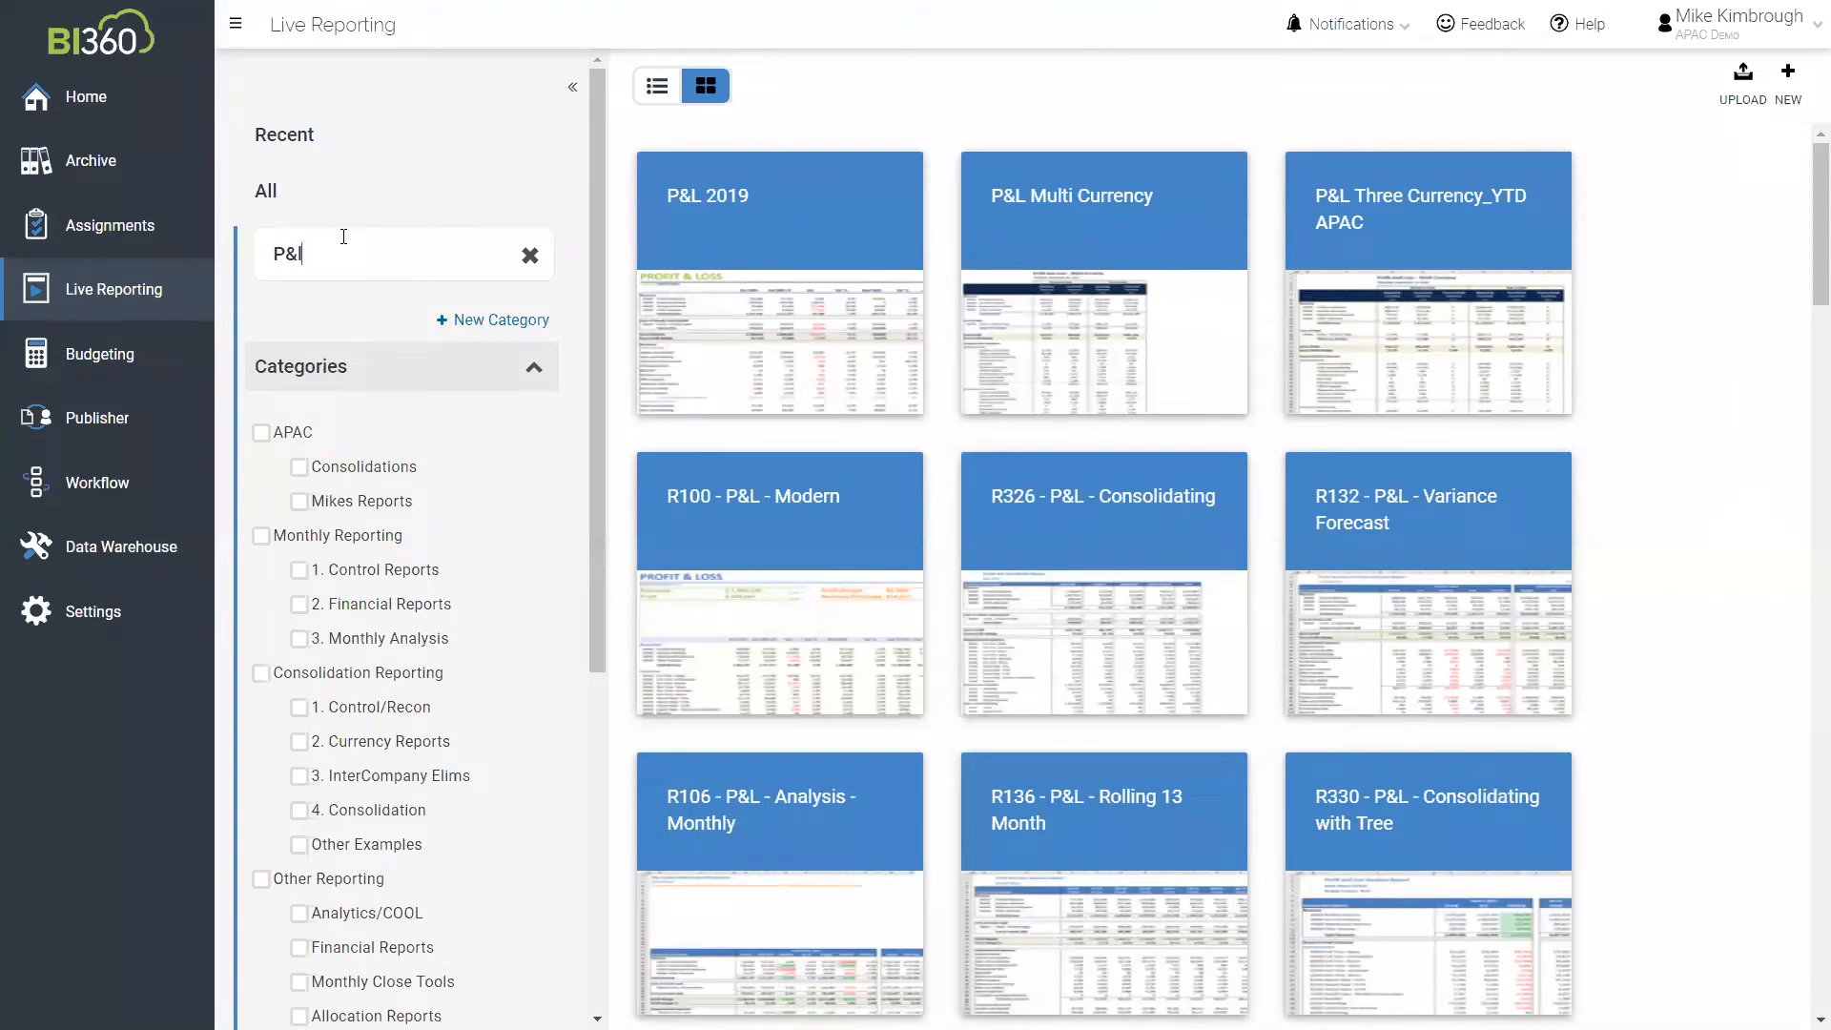
mouse_move(787, 351)
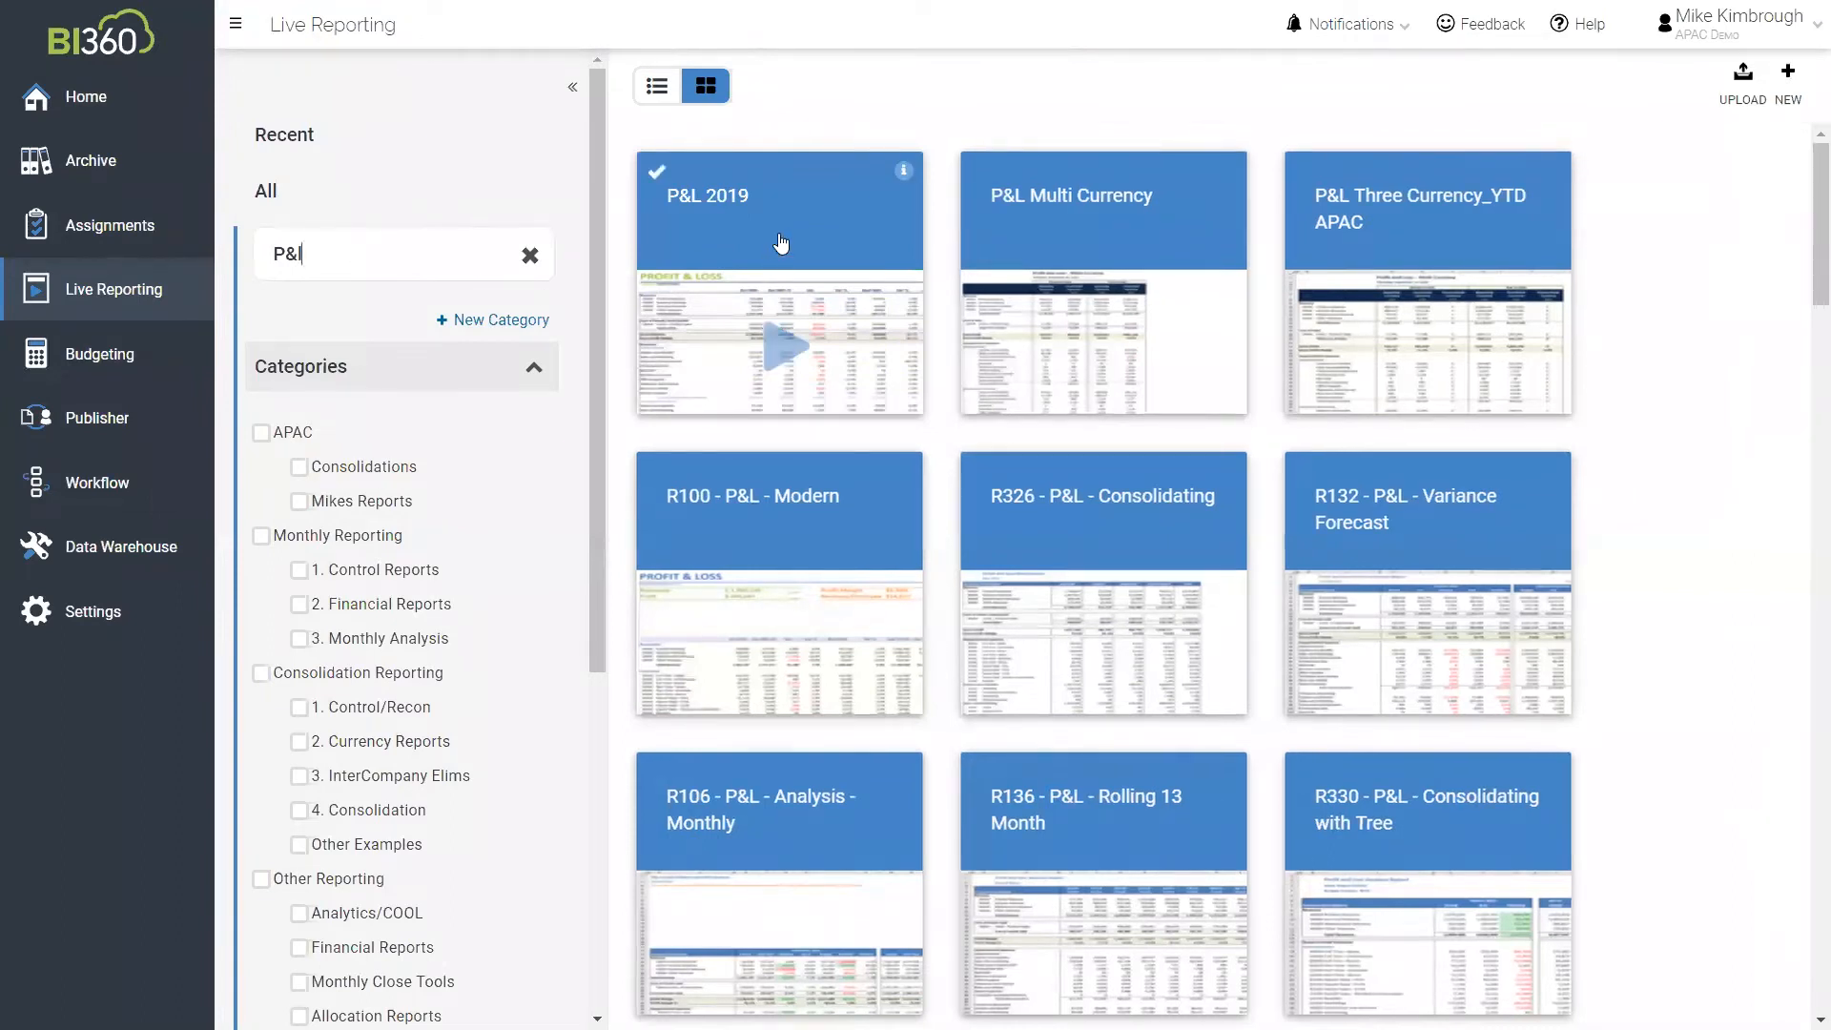
left_click(786, 350)
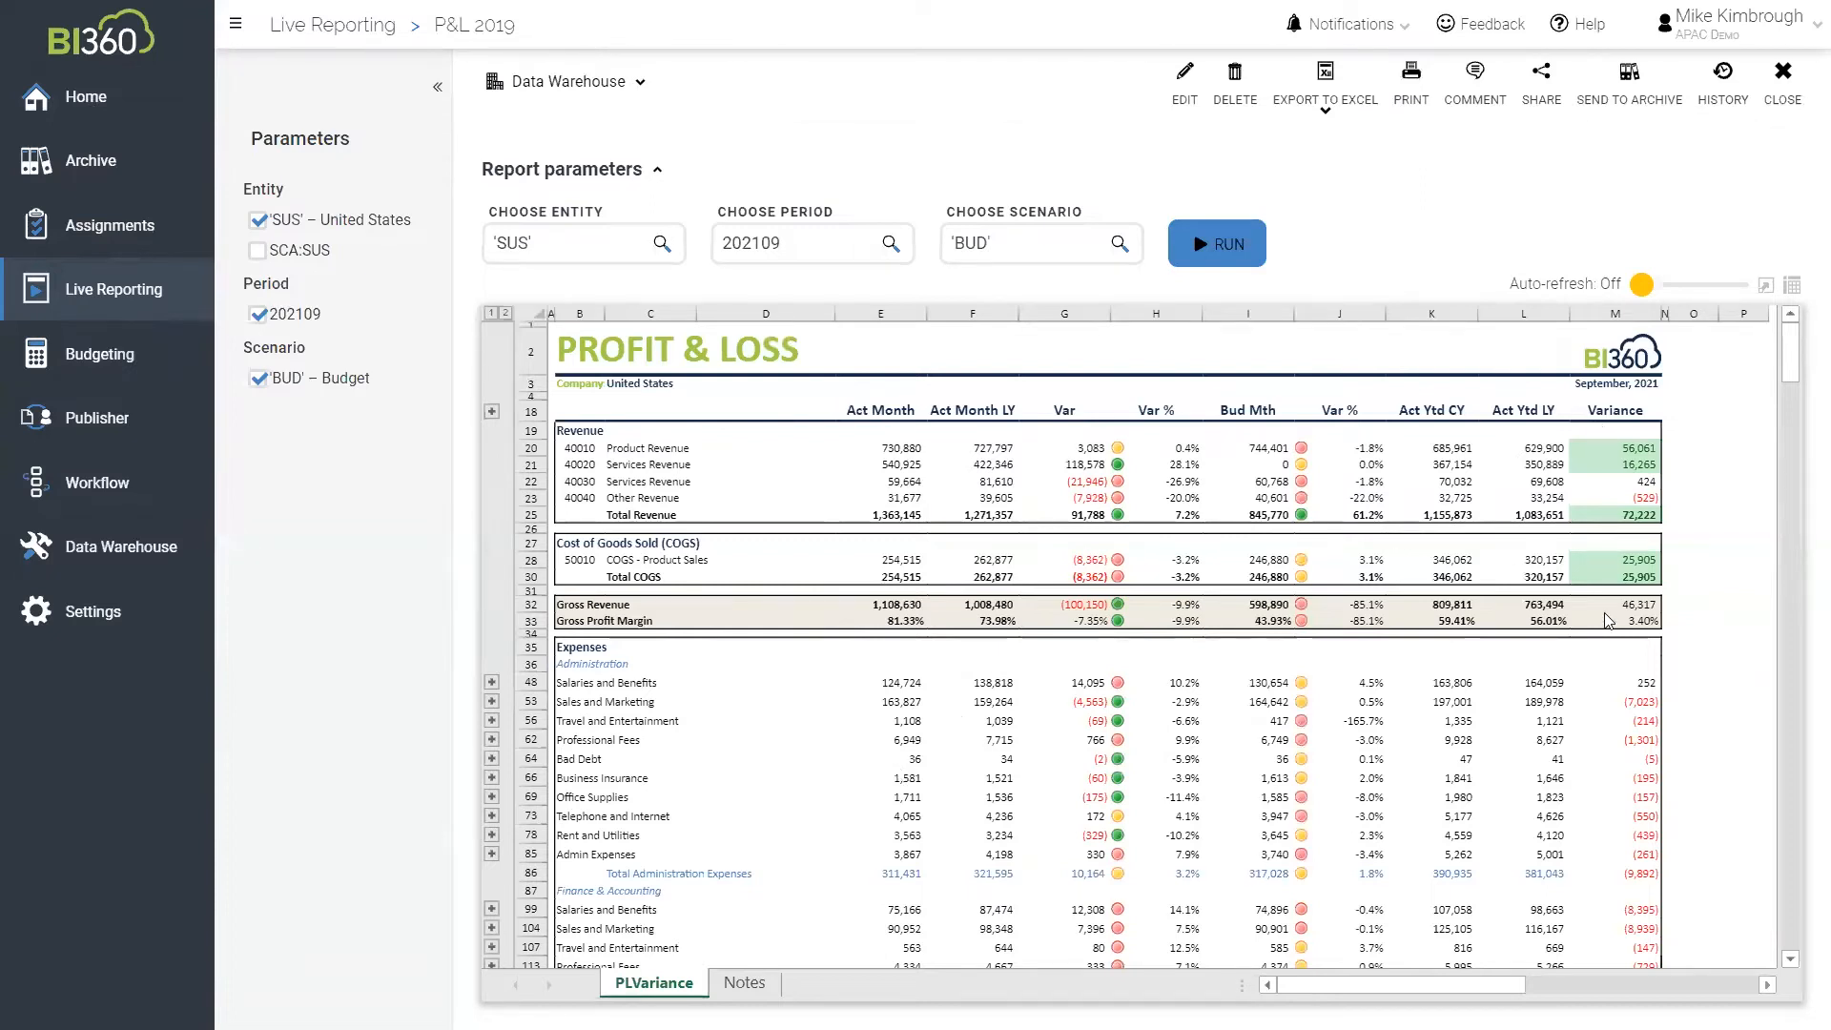
Examine the report's grouped chart section and the Administration Salaries and Benefits account detail, collapsing each group again
left_click(492, 413)
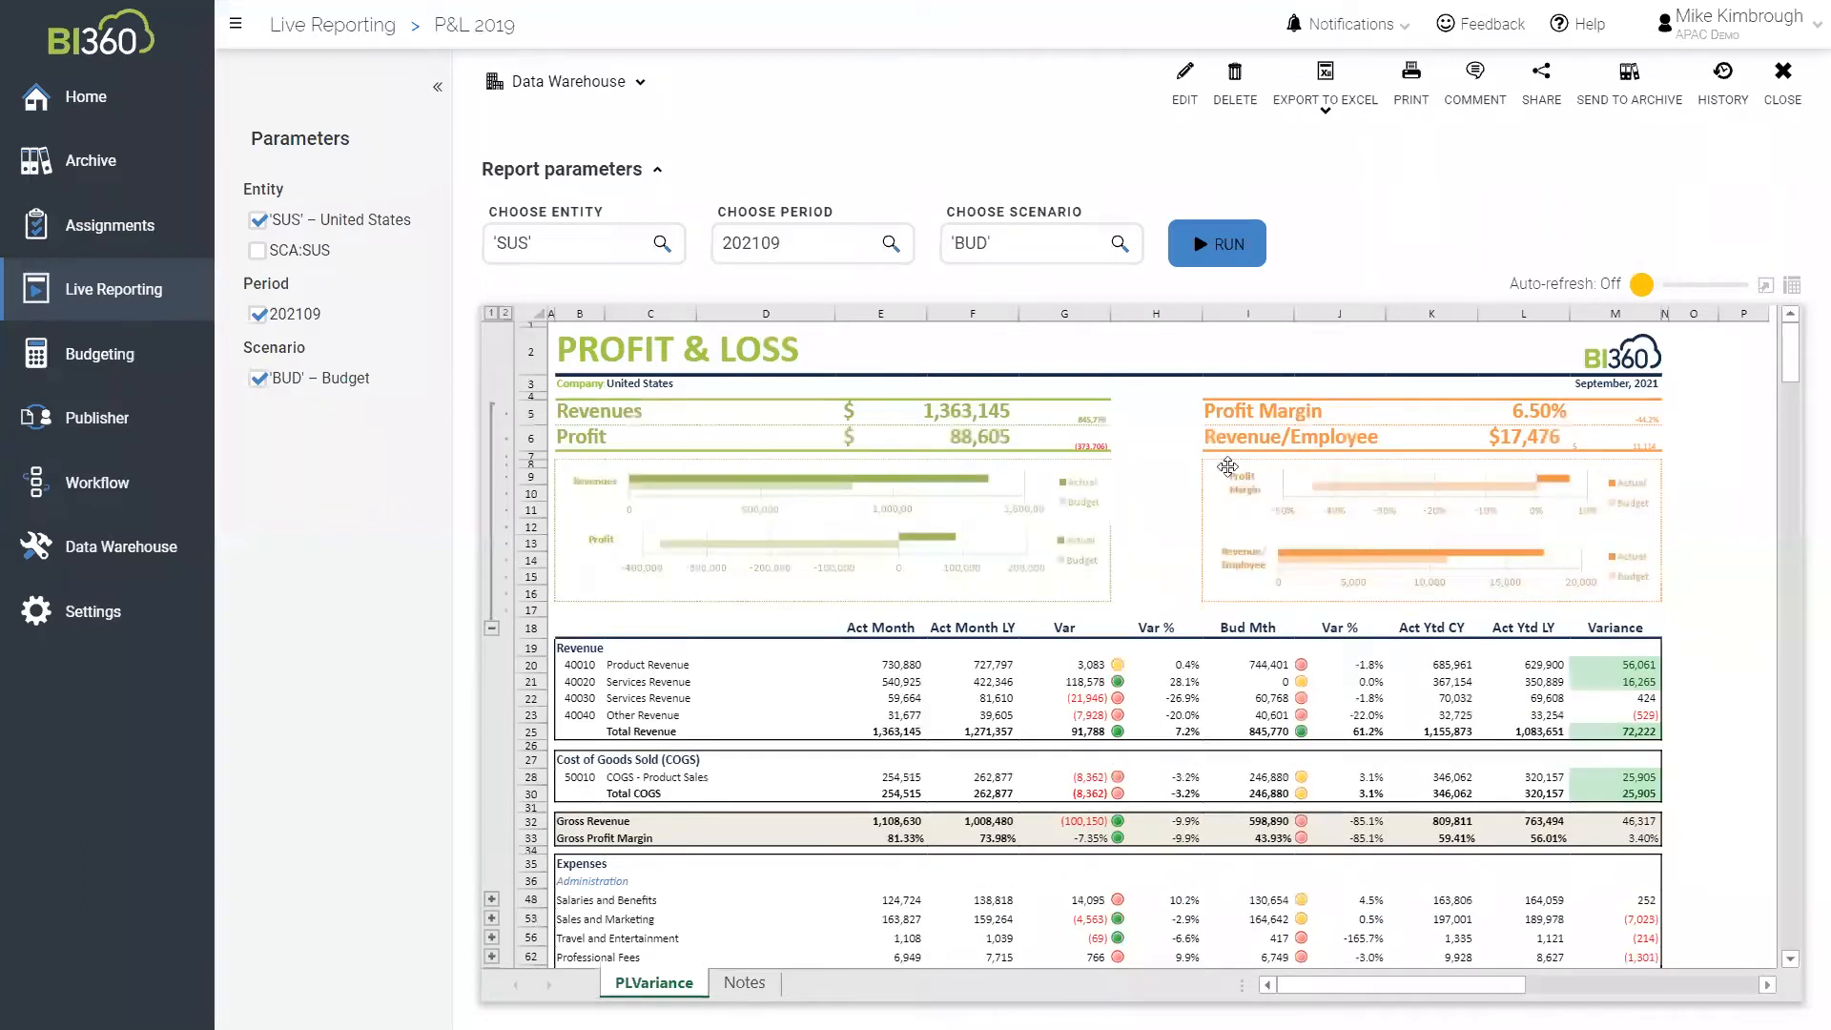
left_click(492, 628)
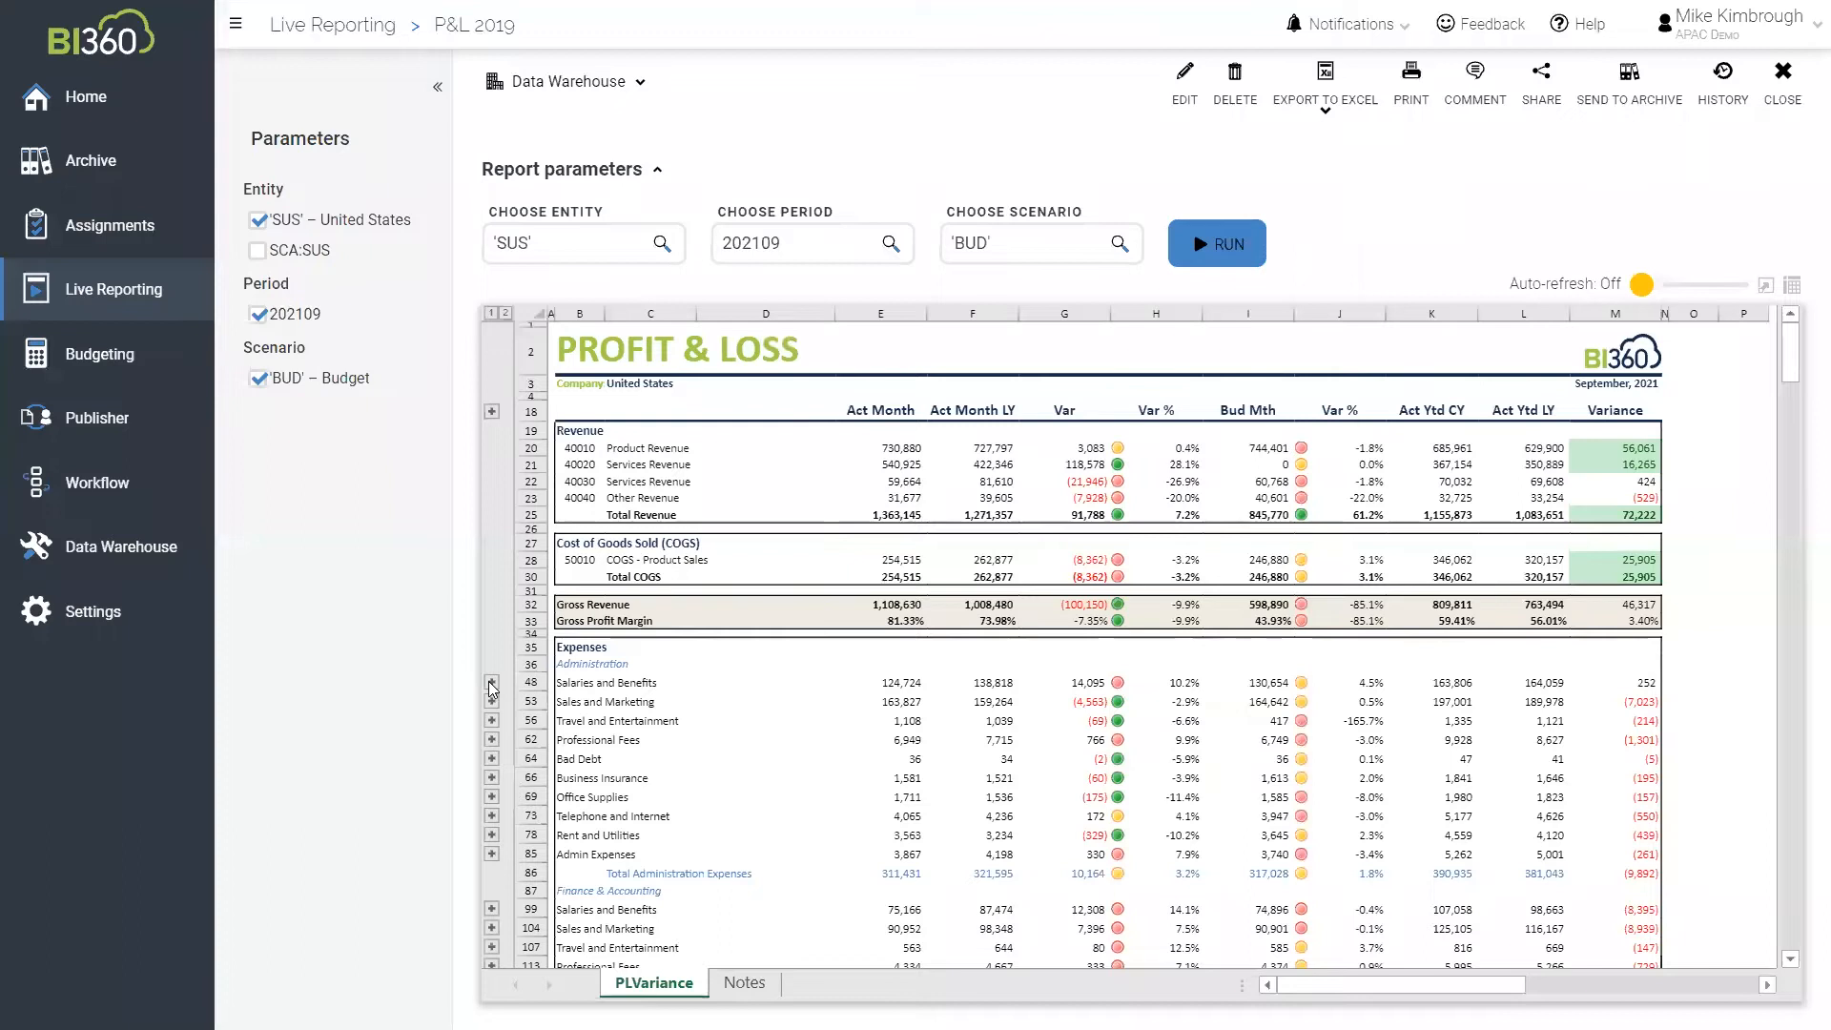
left_click(492, 684)
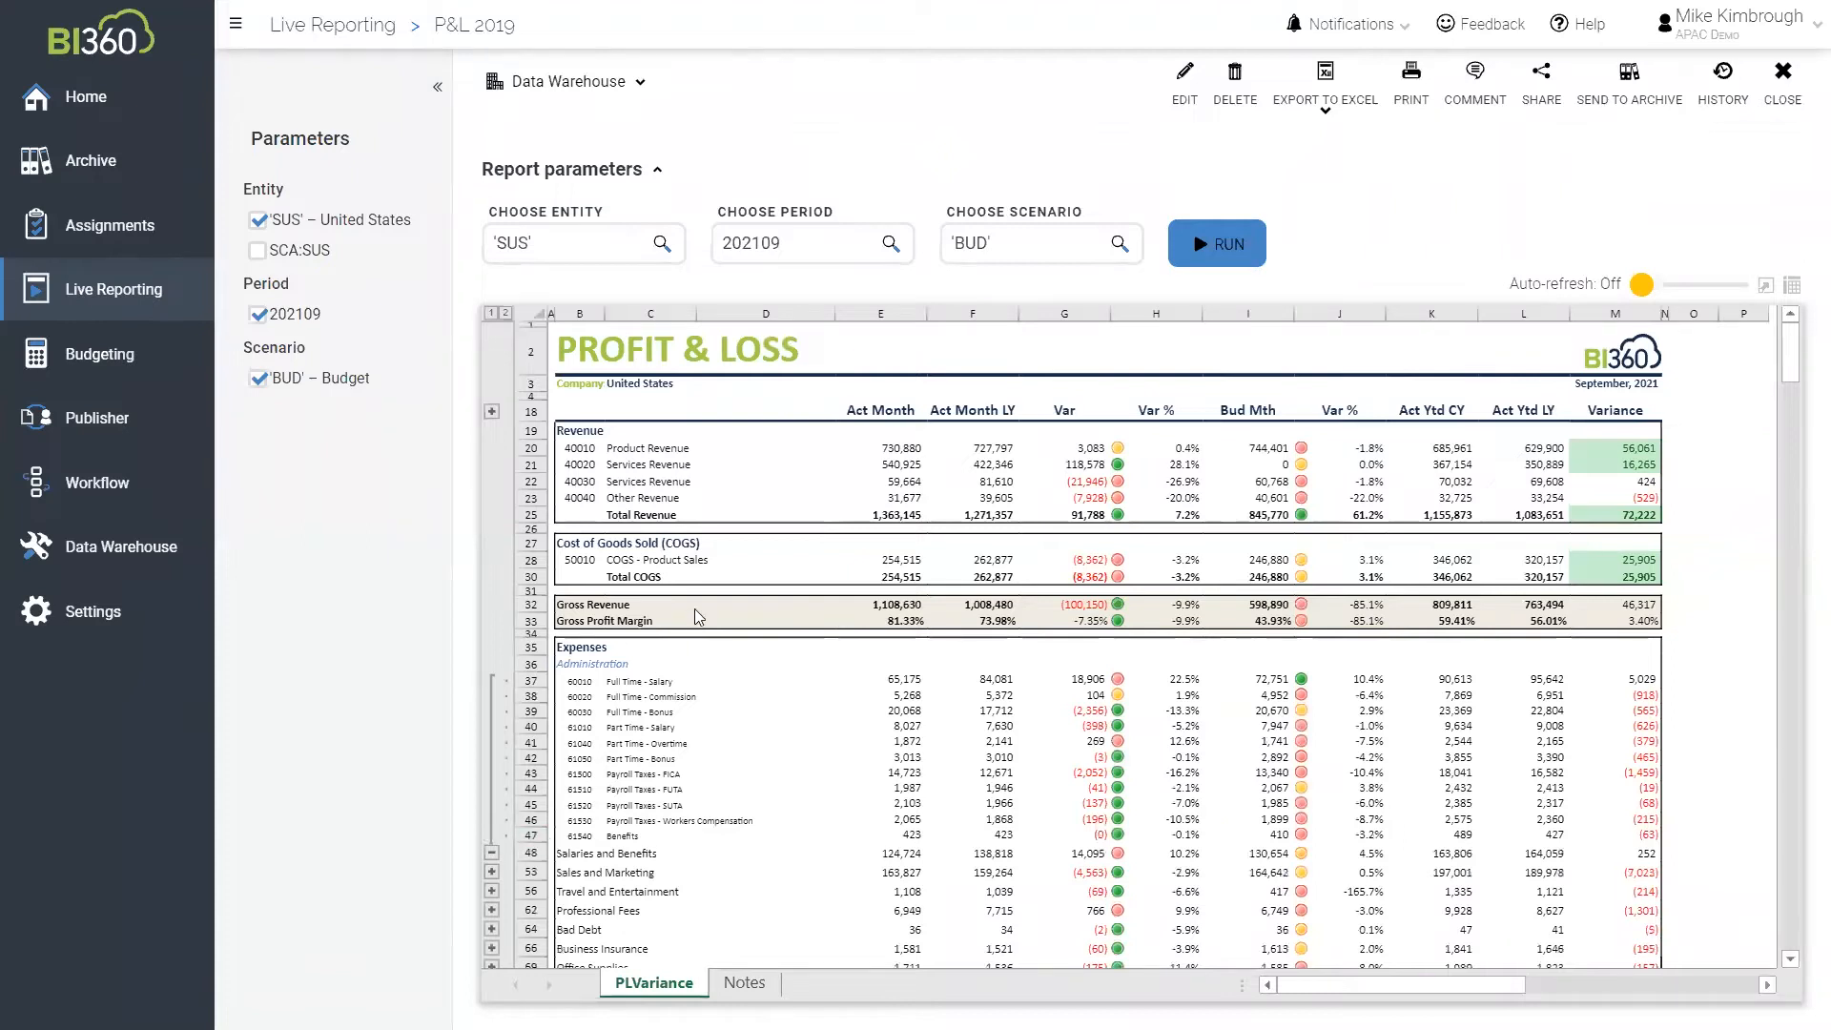
left_click(492, 854)
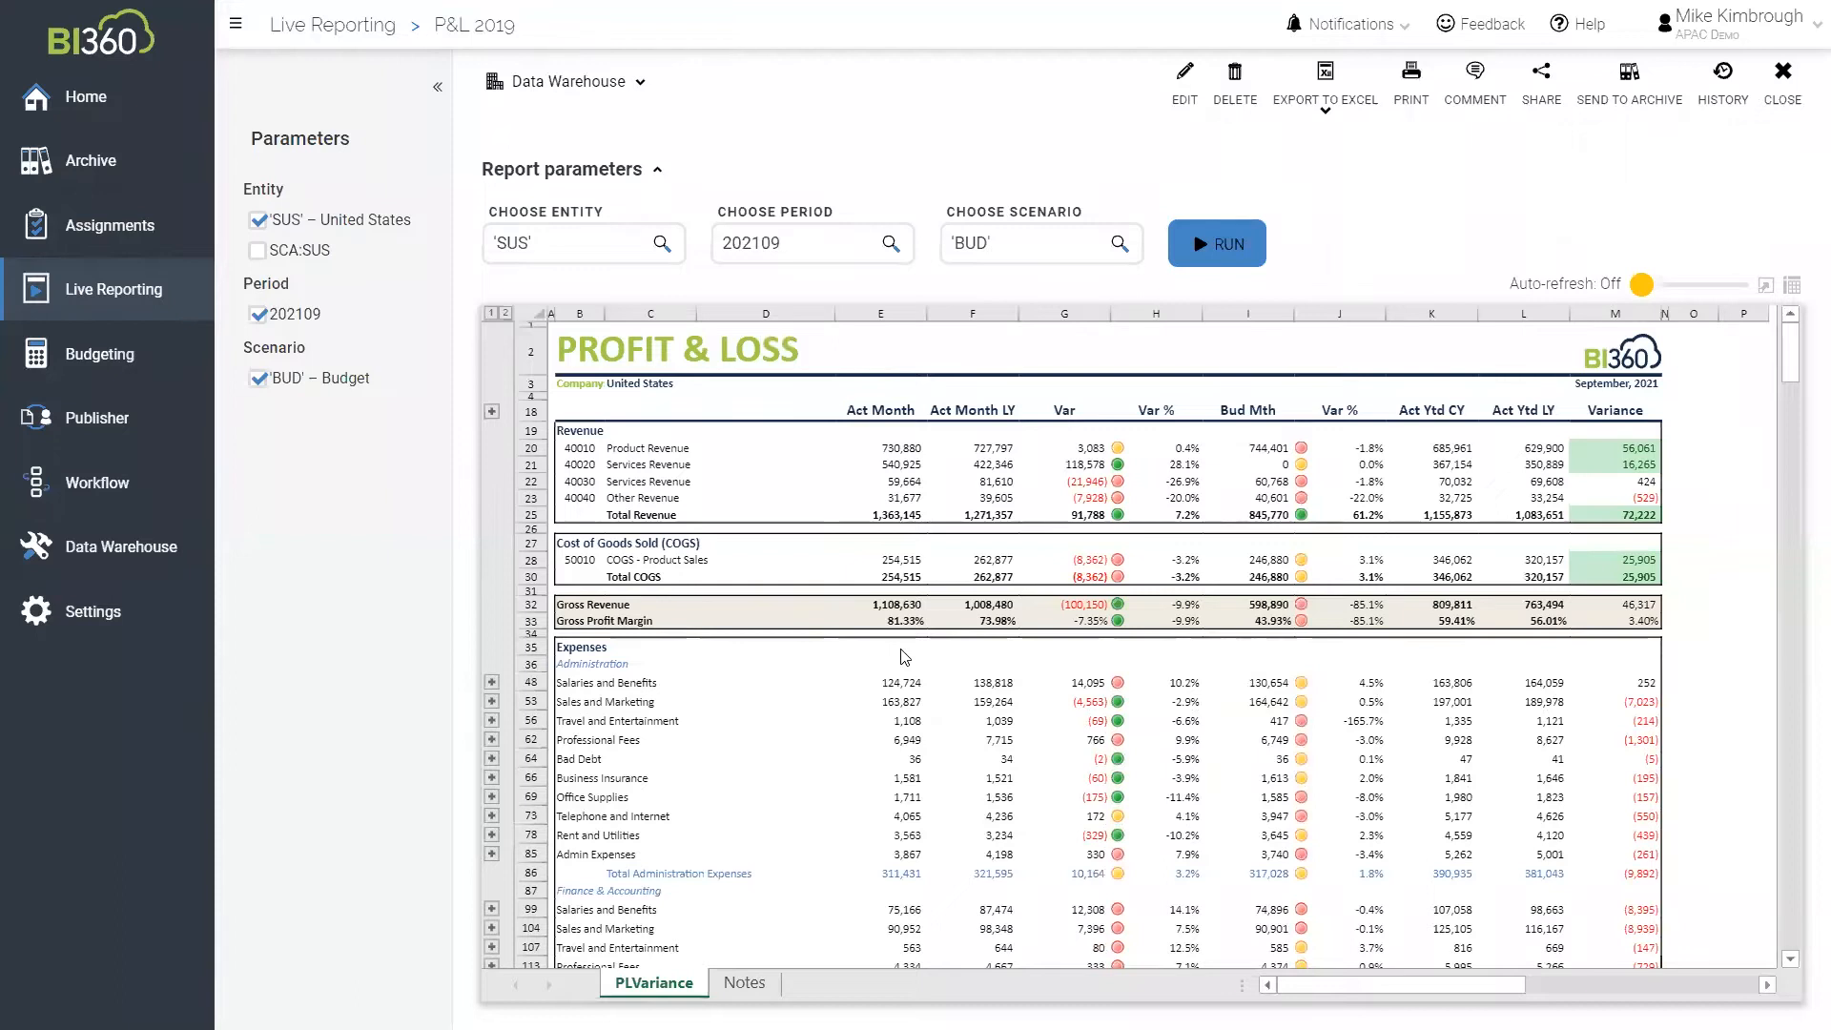
Drill down from the Product Revenue Act Month amount to General Ledger Details and return to the PLVariance sheet
left_click(897, 454)
right_click(897, 455)
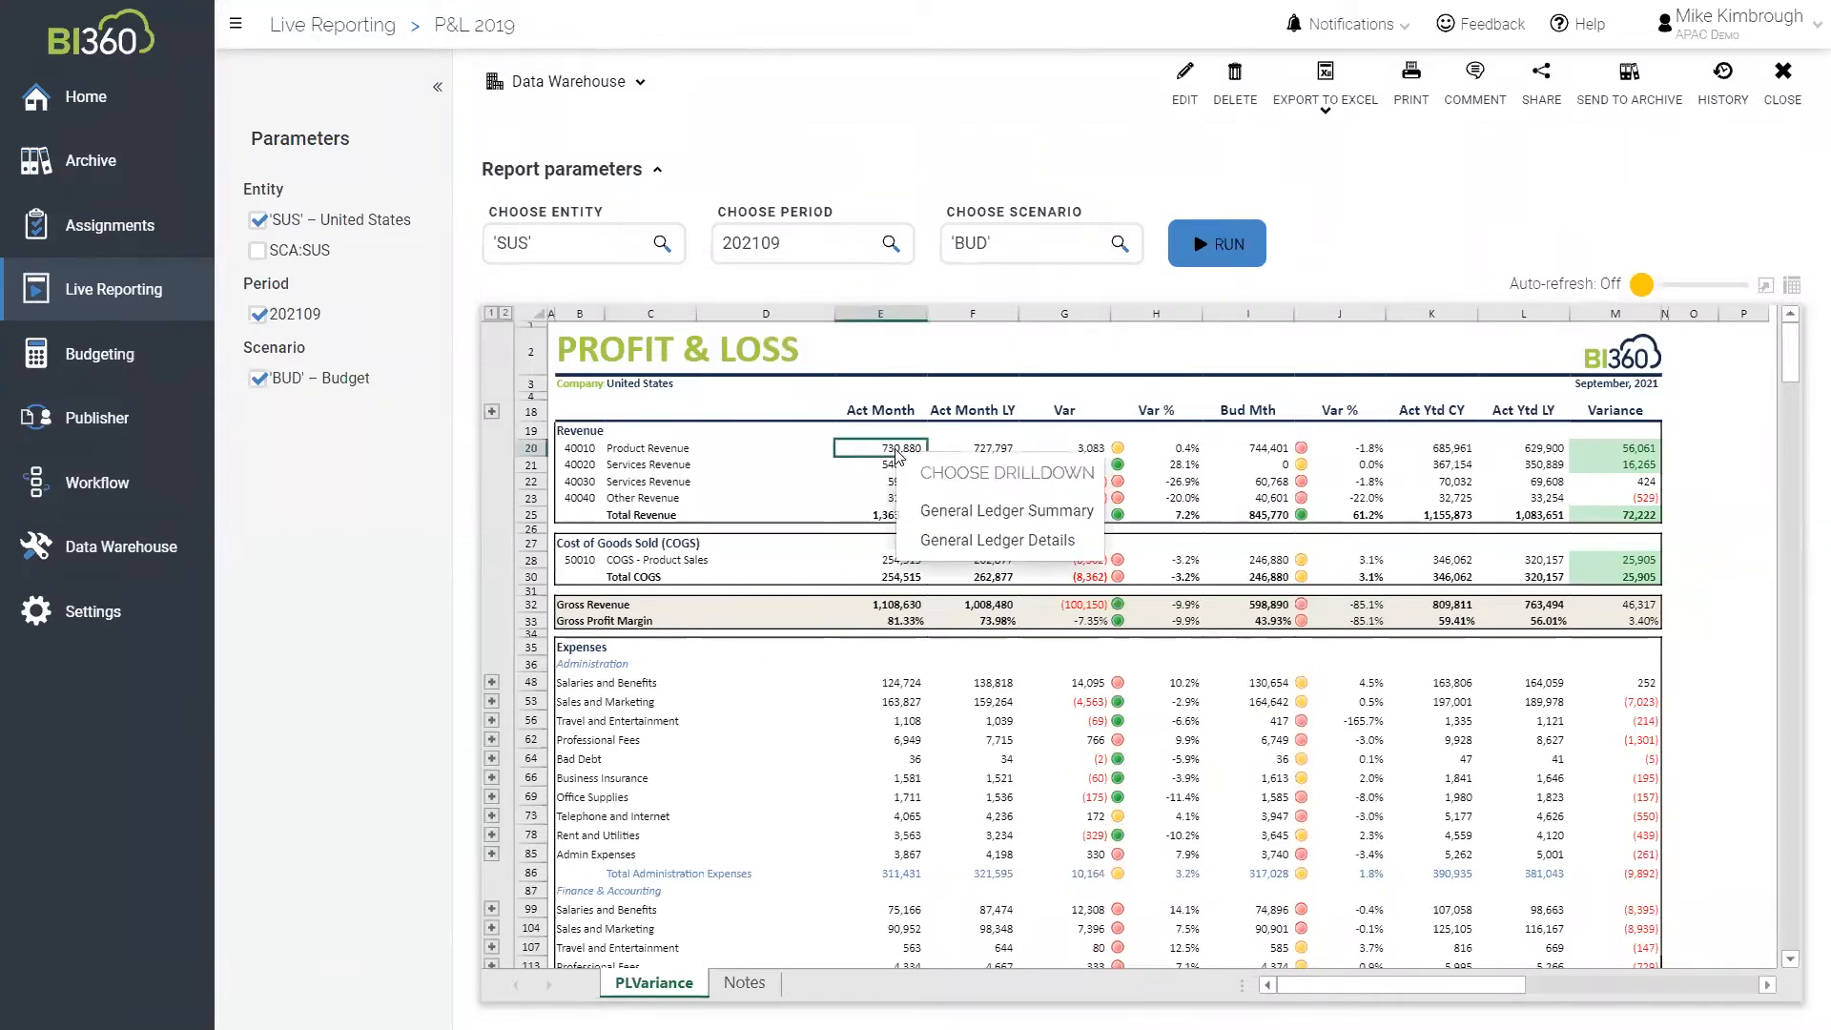
left_click(977, 544)
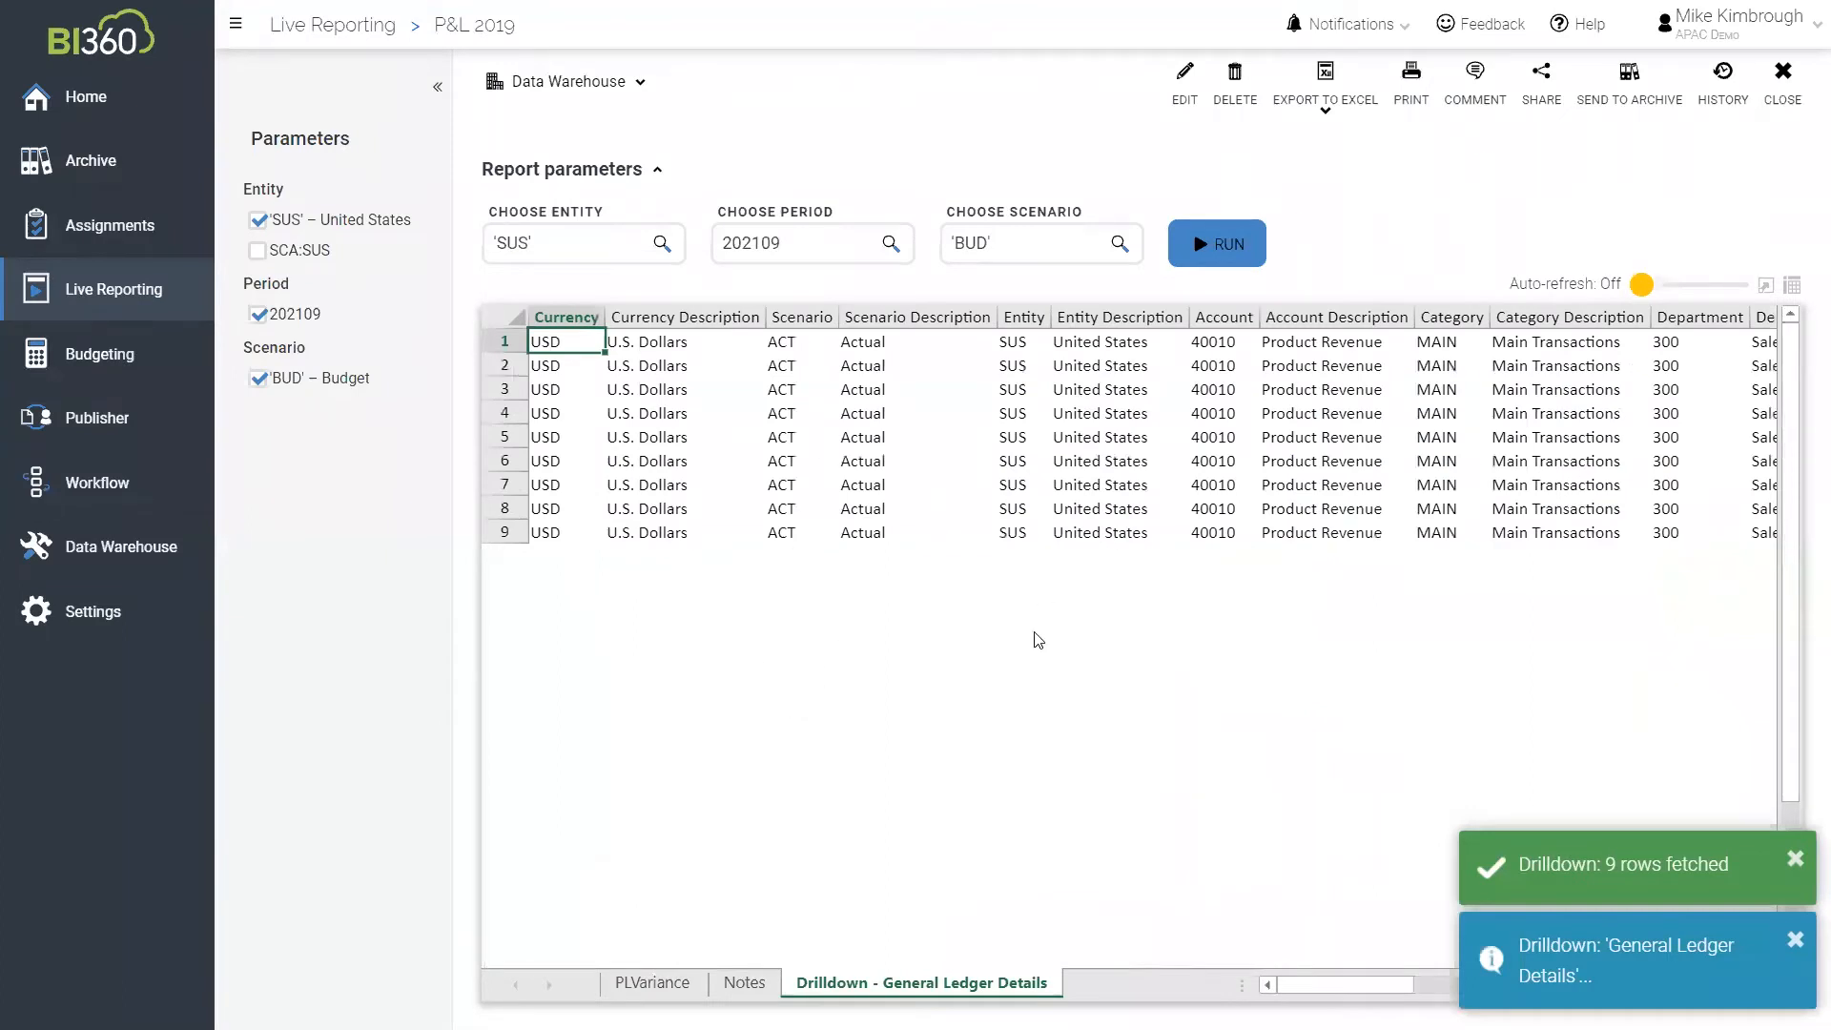
left_click(663, 982)
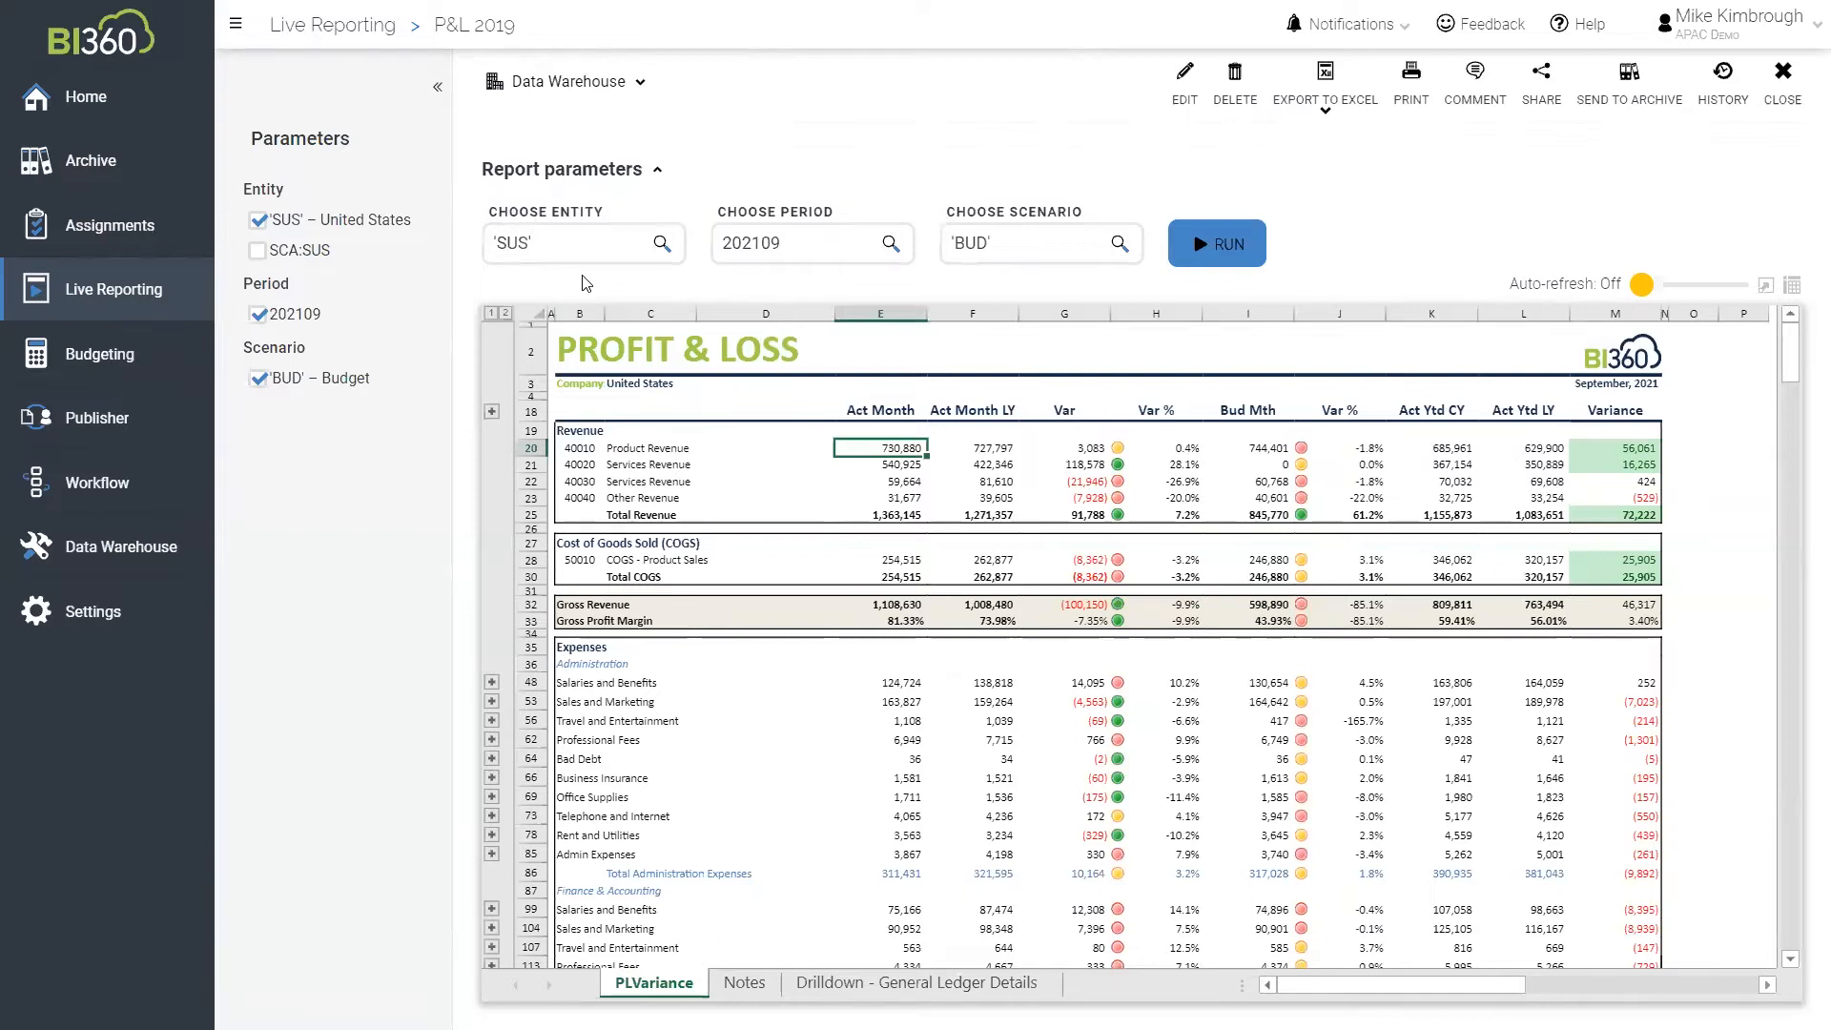
left_click(664, 244)
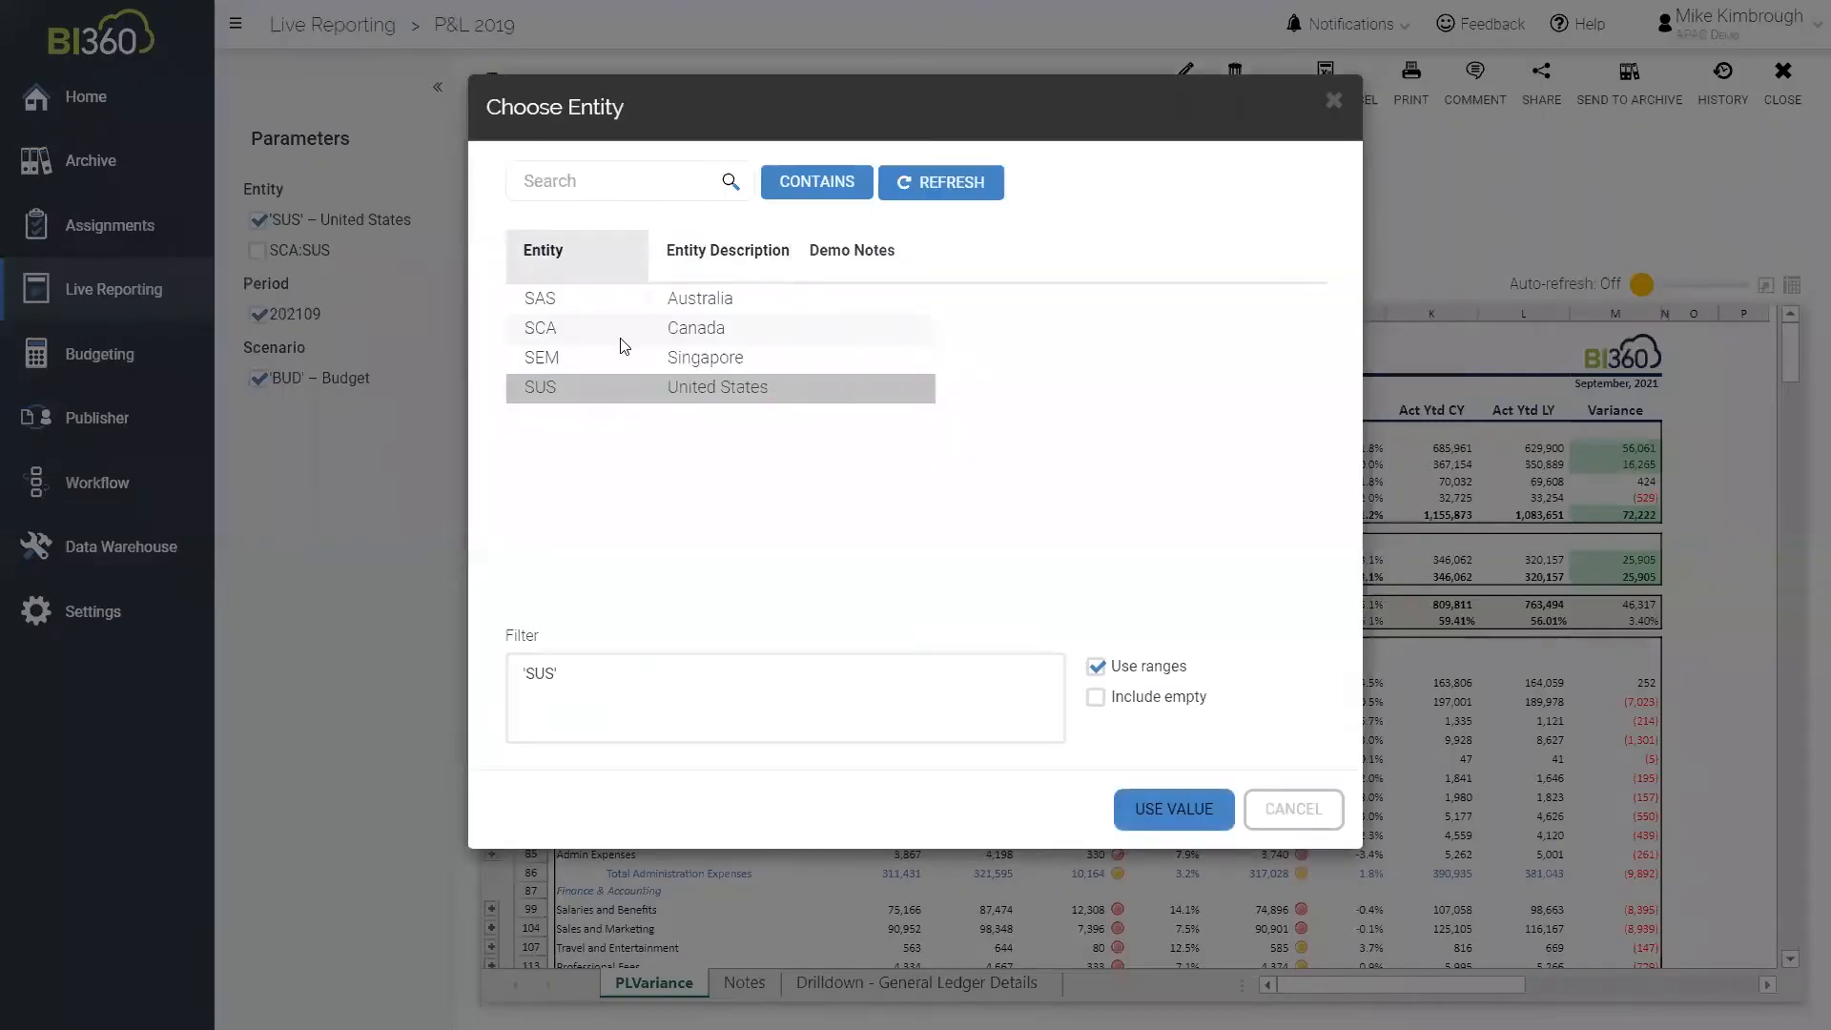
left_click(648, 327, "ctrl")
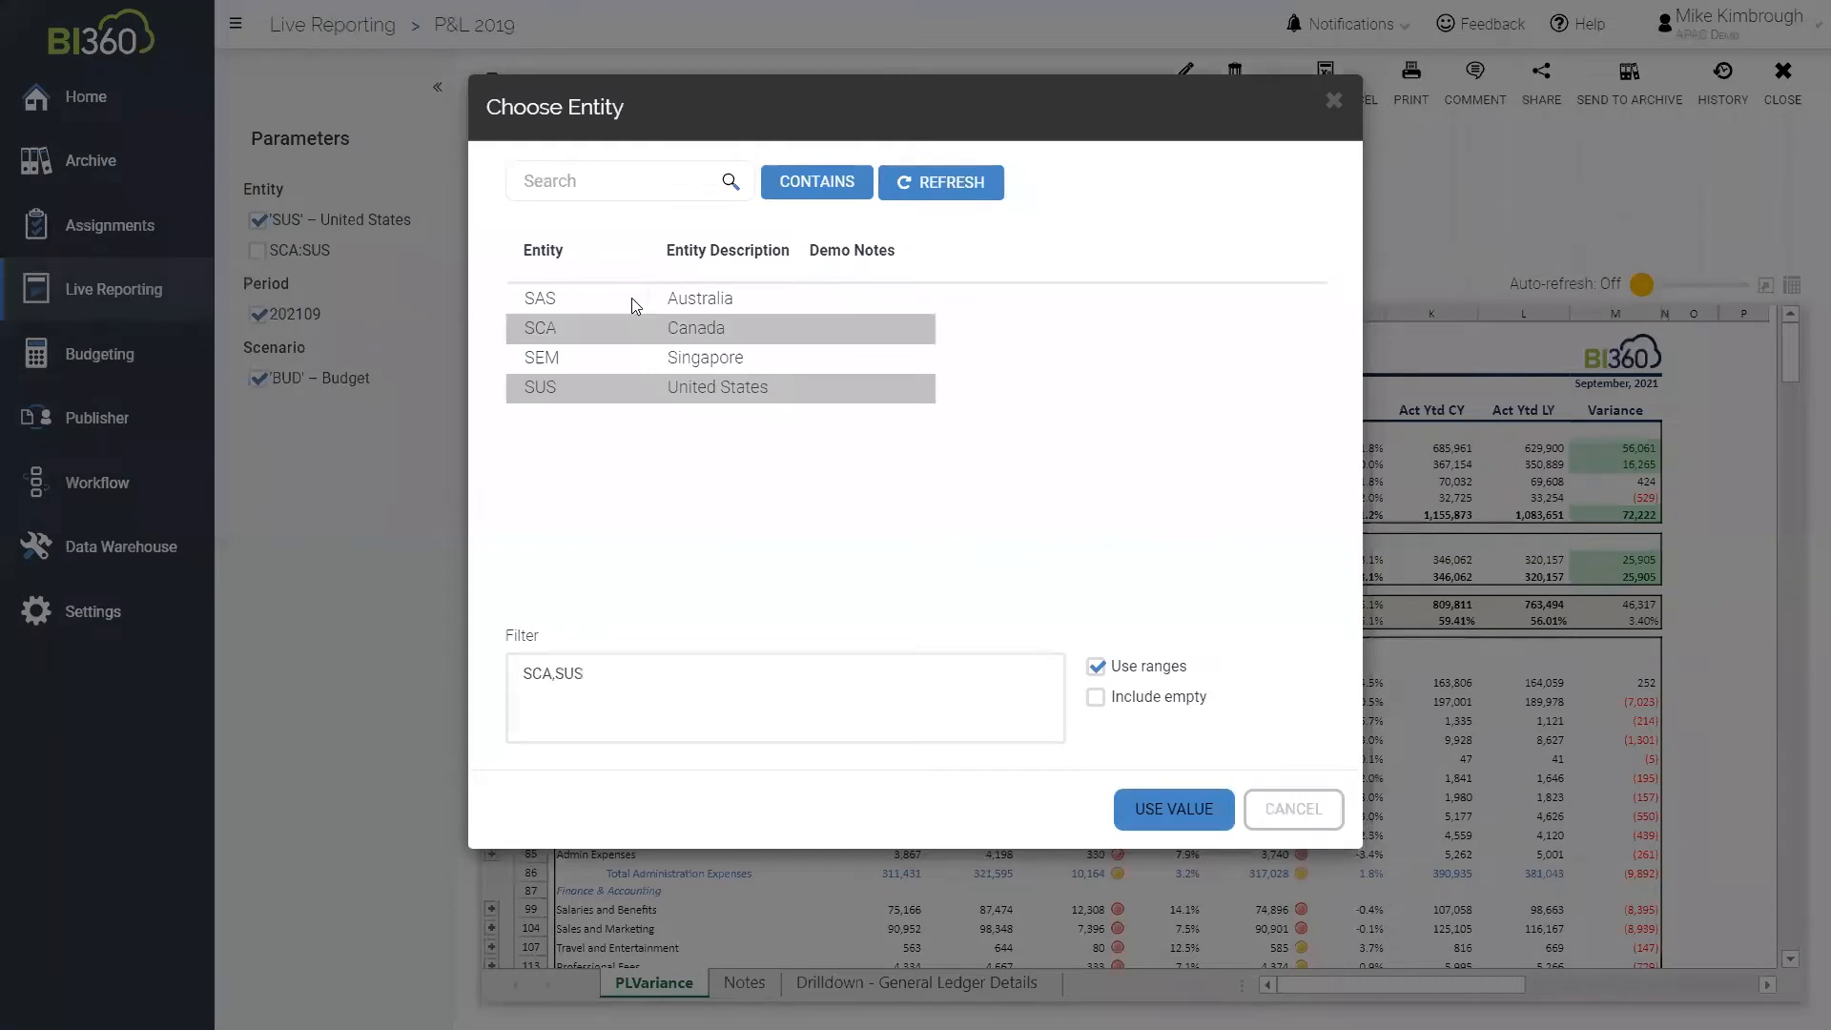
left_click(631, 298, "shift")
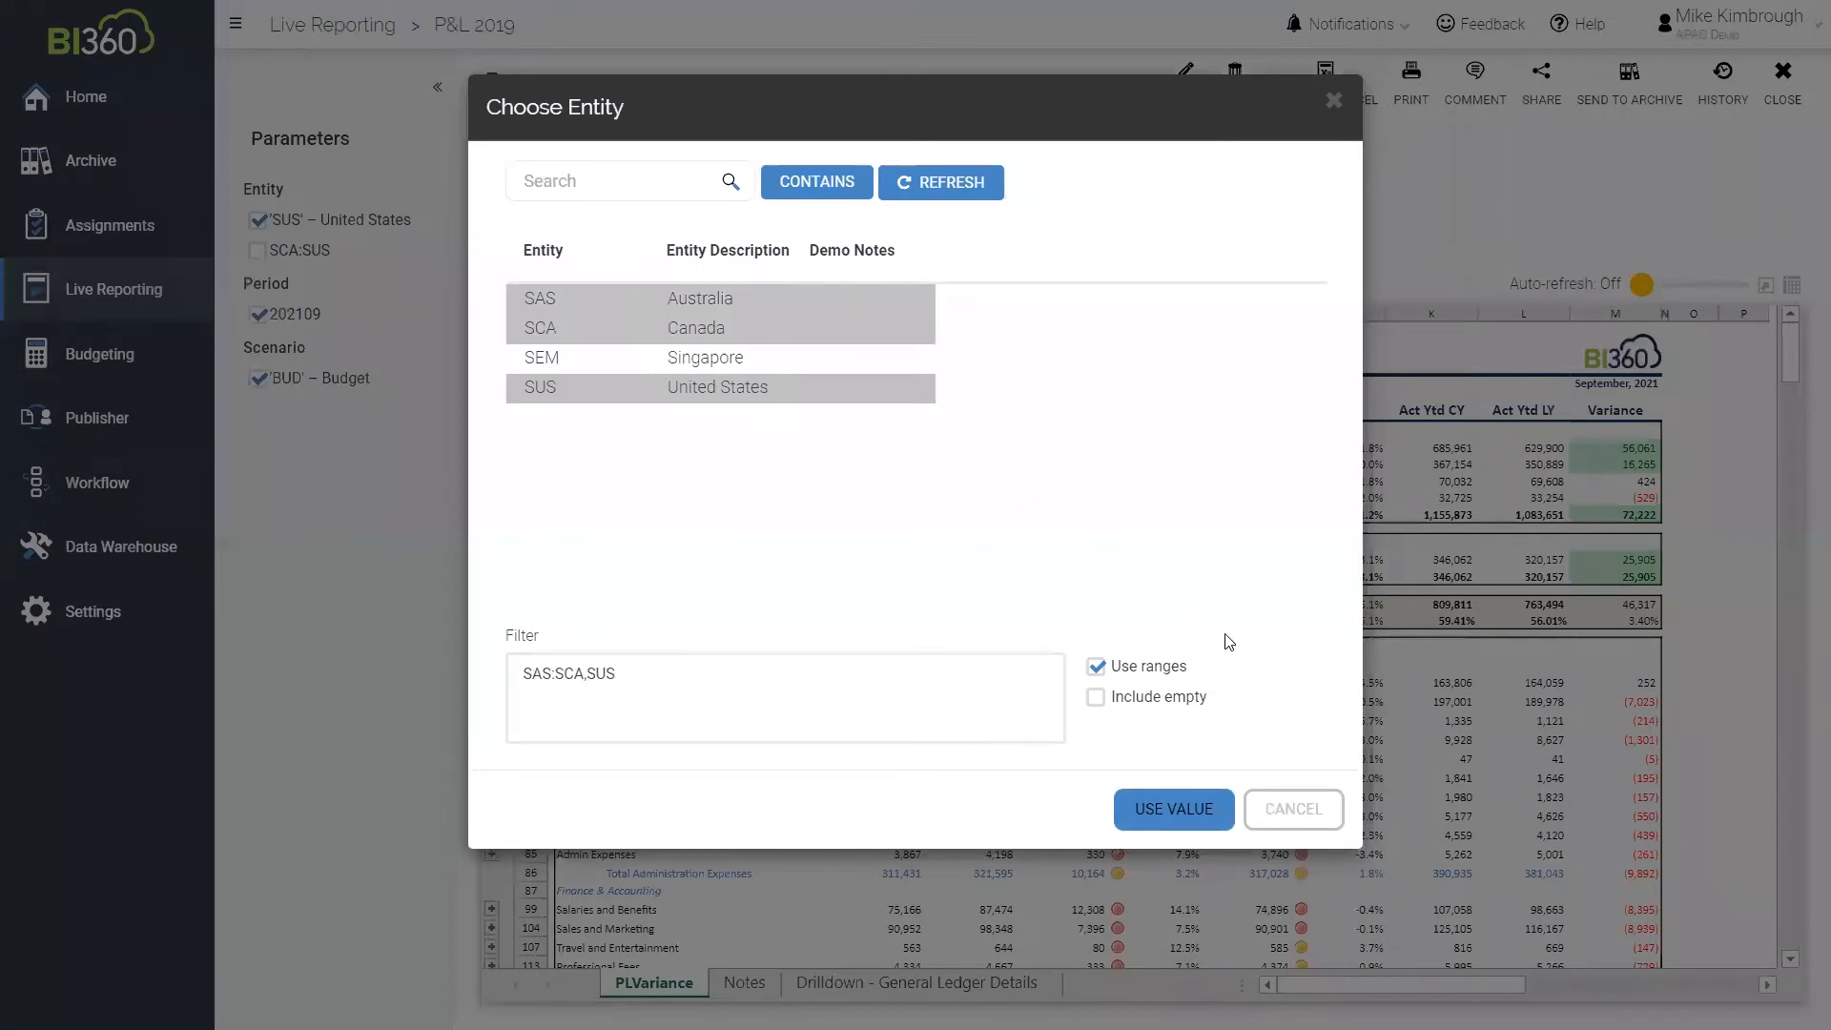
left_click(1291, 820)
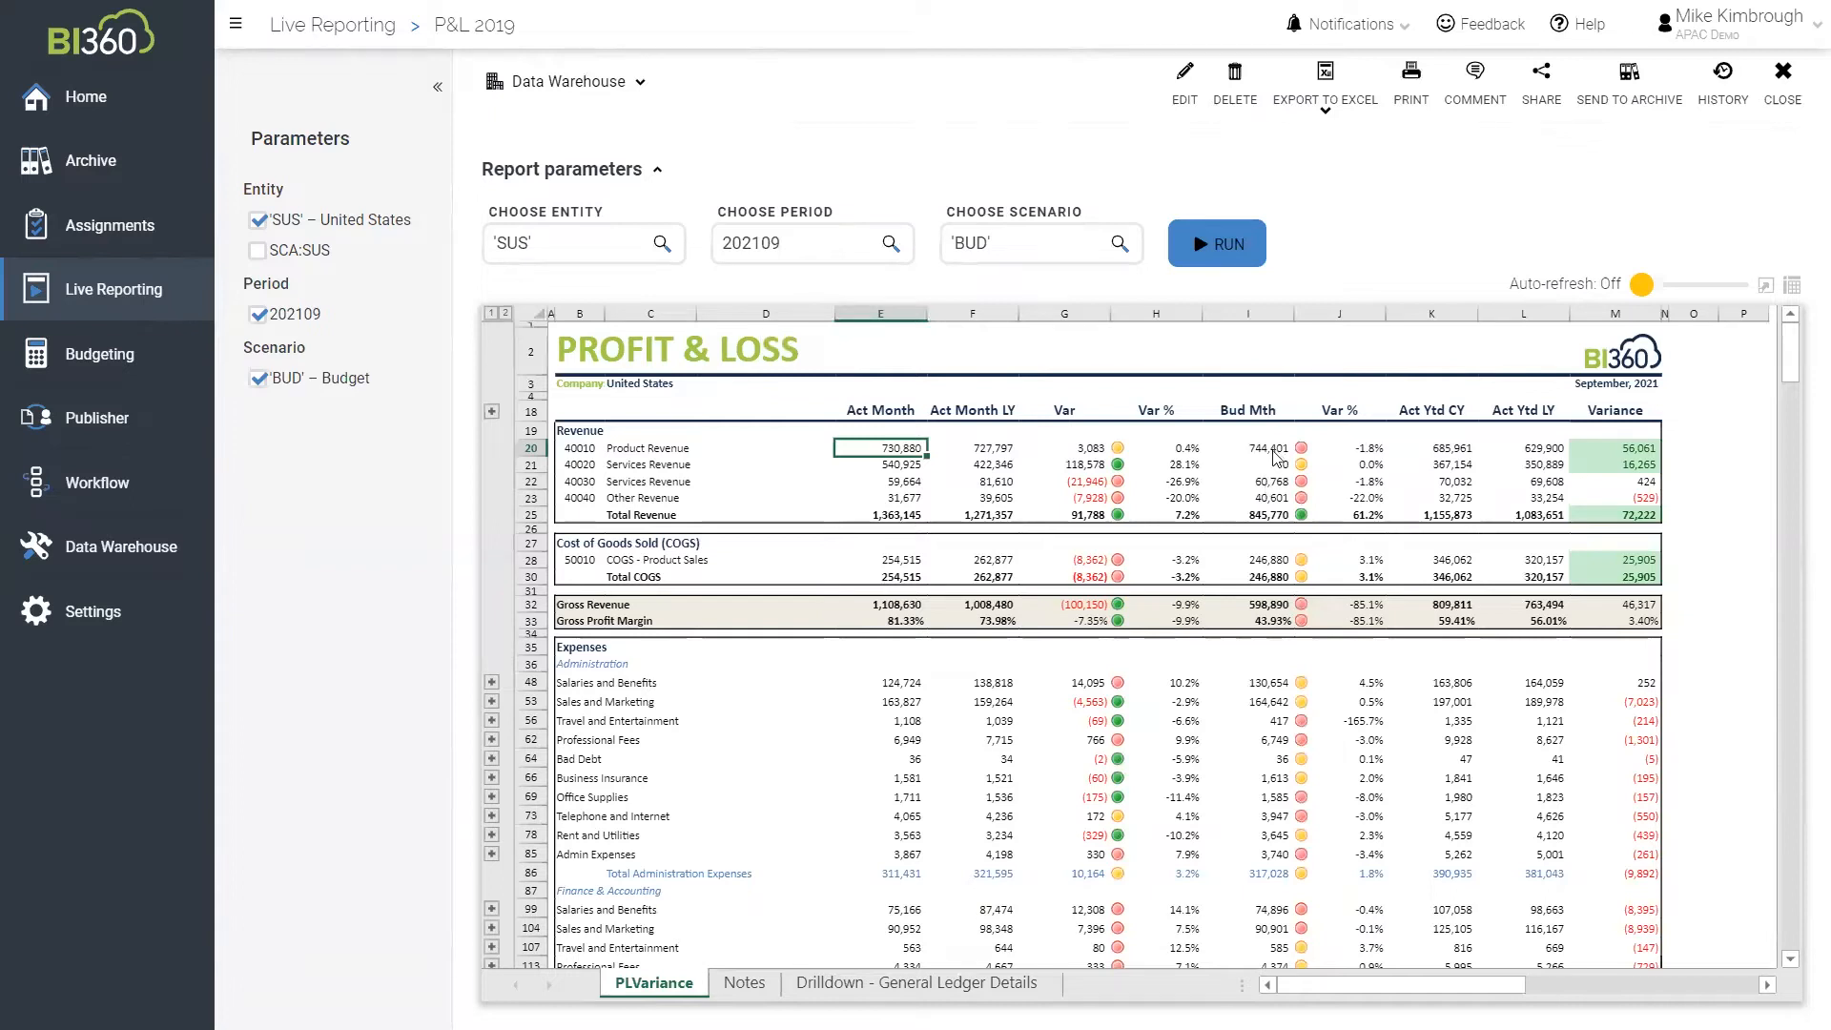
left_click(1117, 244)
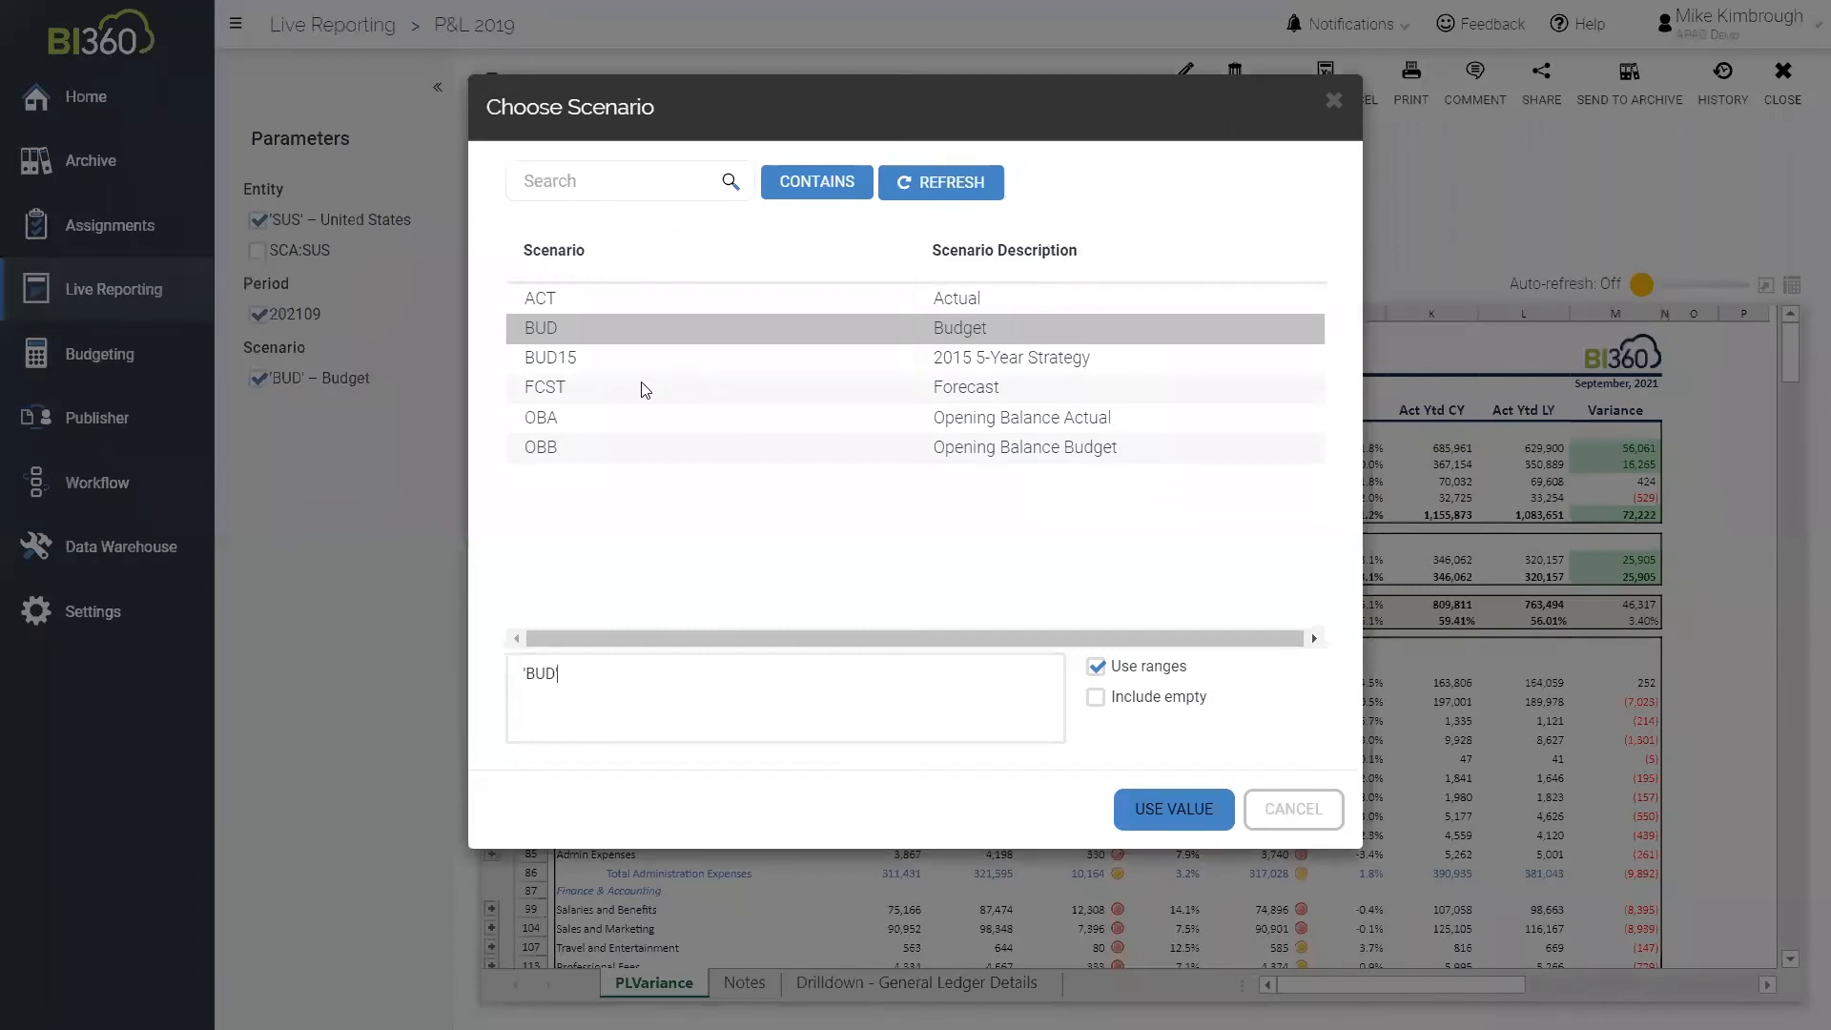
left_click(1333, 101)
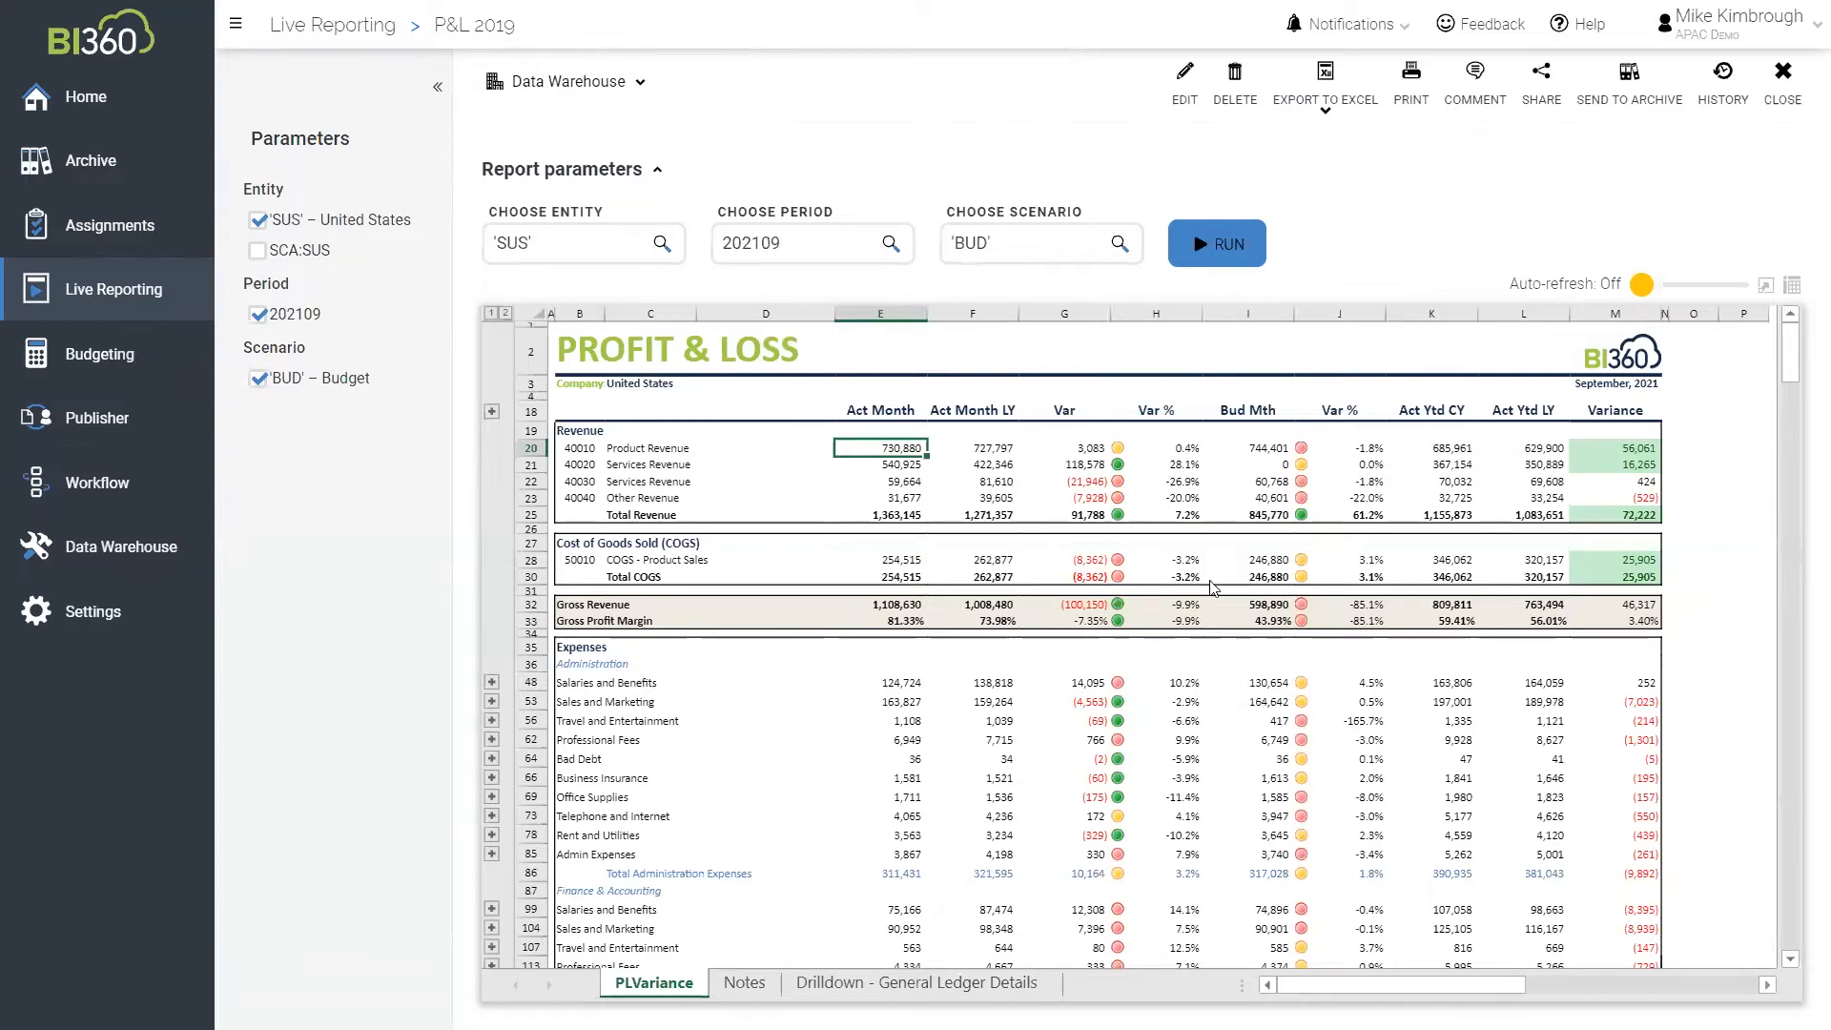
Add a comment sheet to the report and apply Comment Template 2018 to it
left_click(1458, 131)
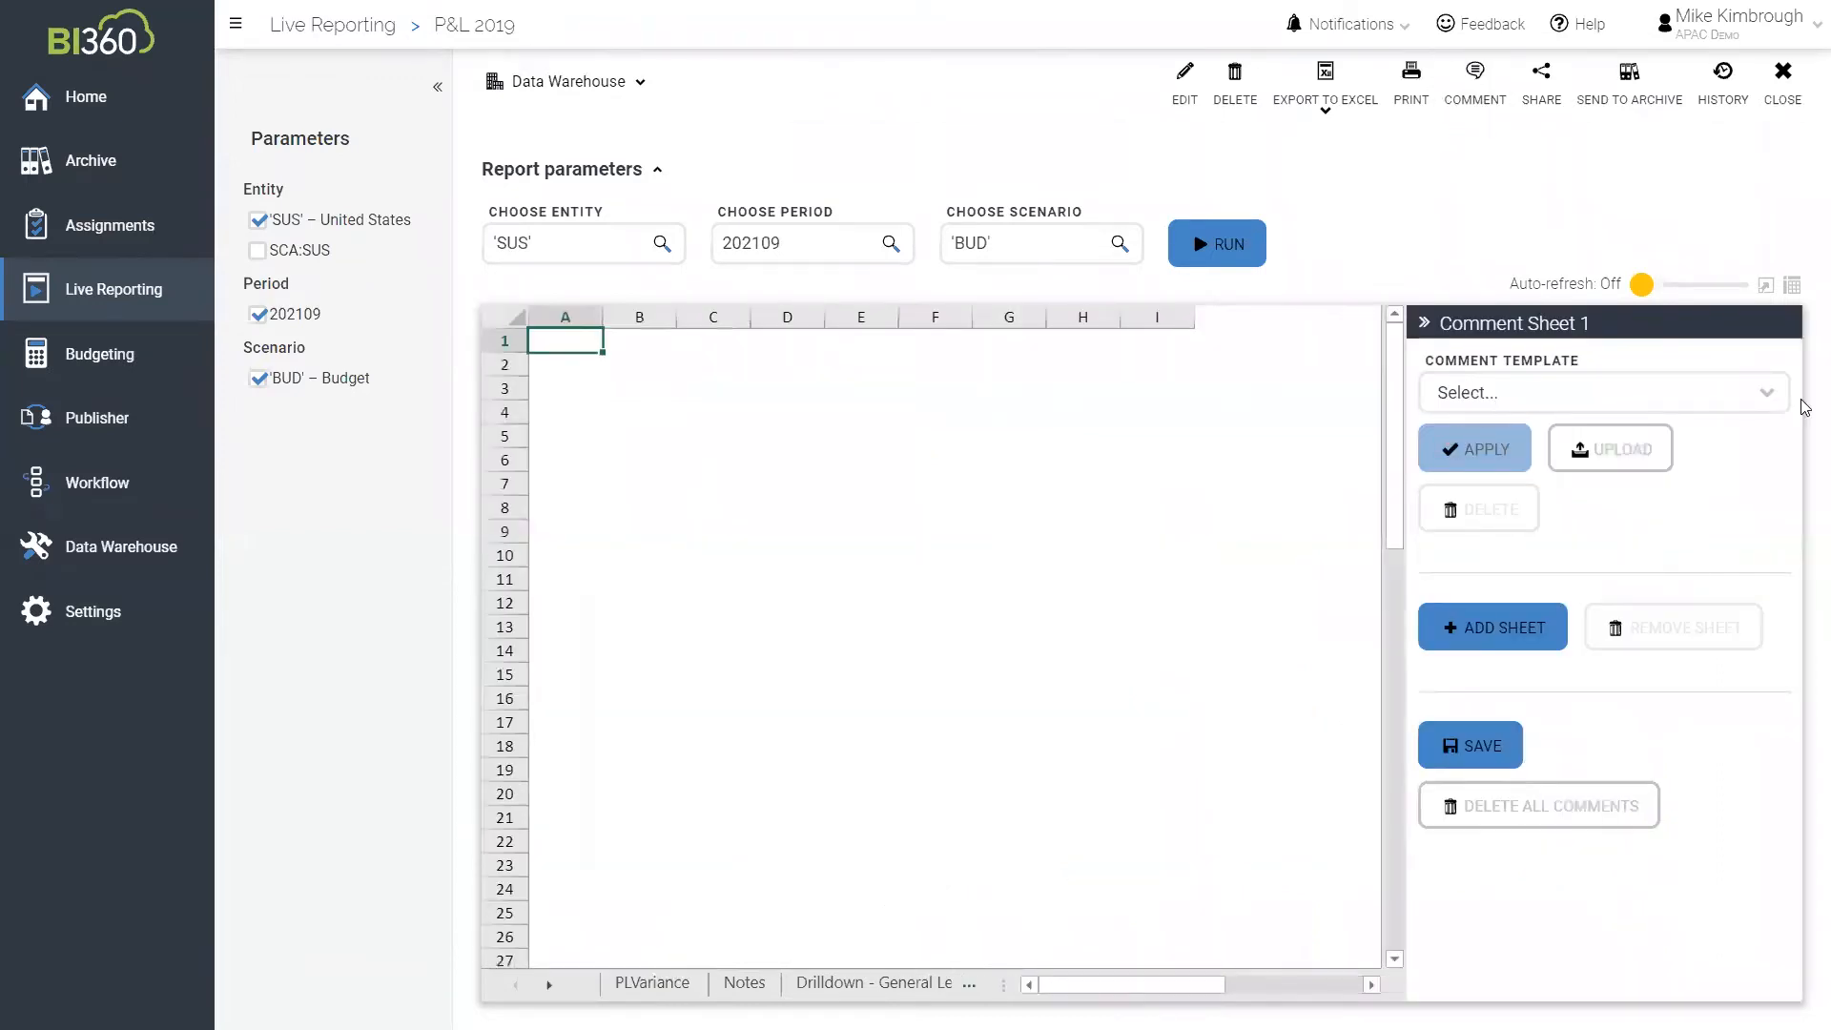
left_click(1764, 393)
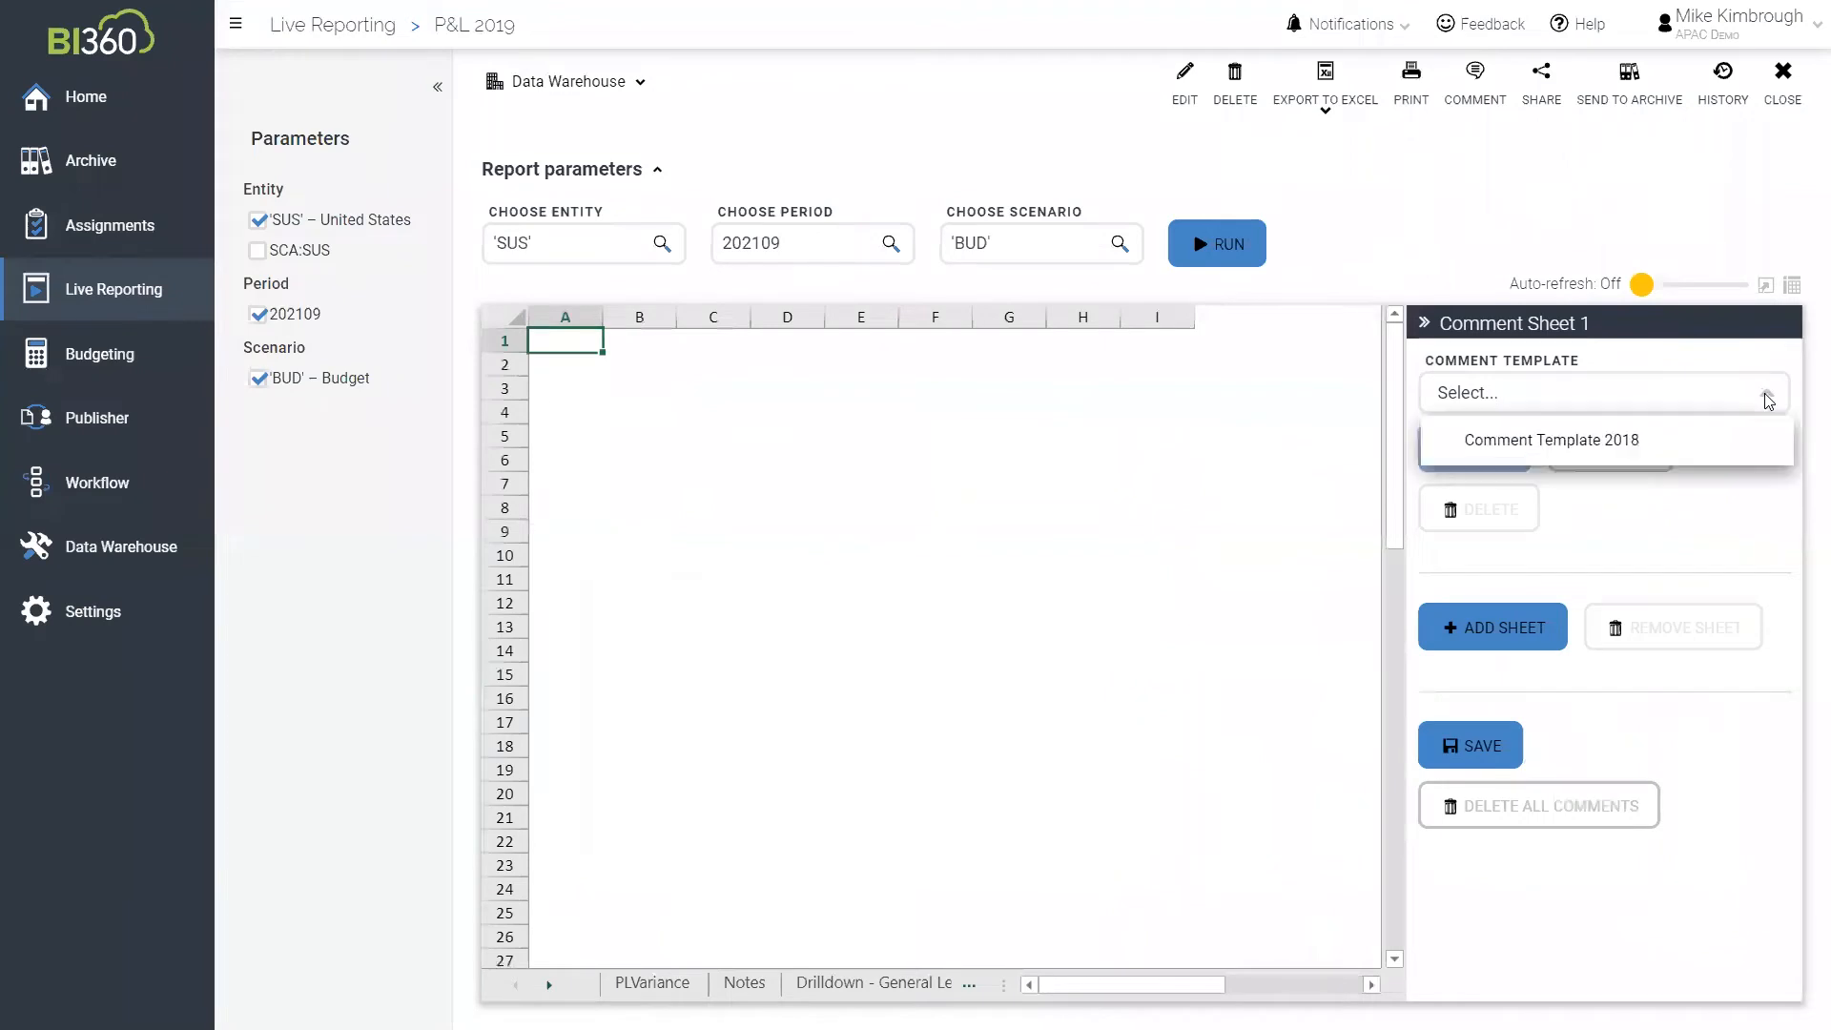
left_click(1515, 441)
left_click(1493, 449)
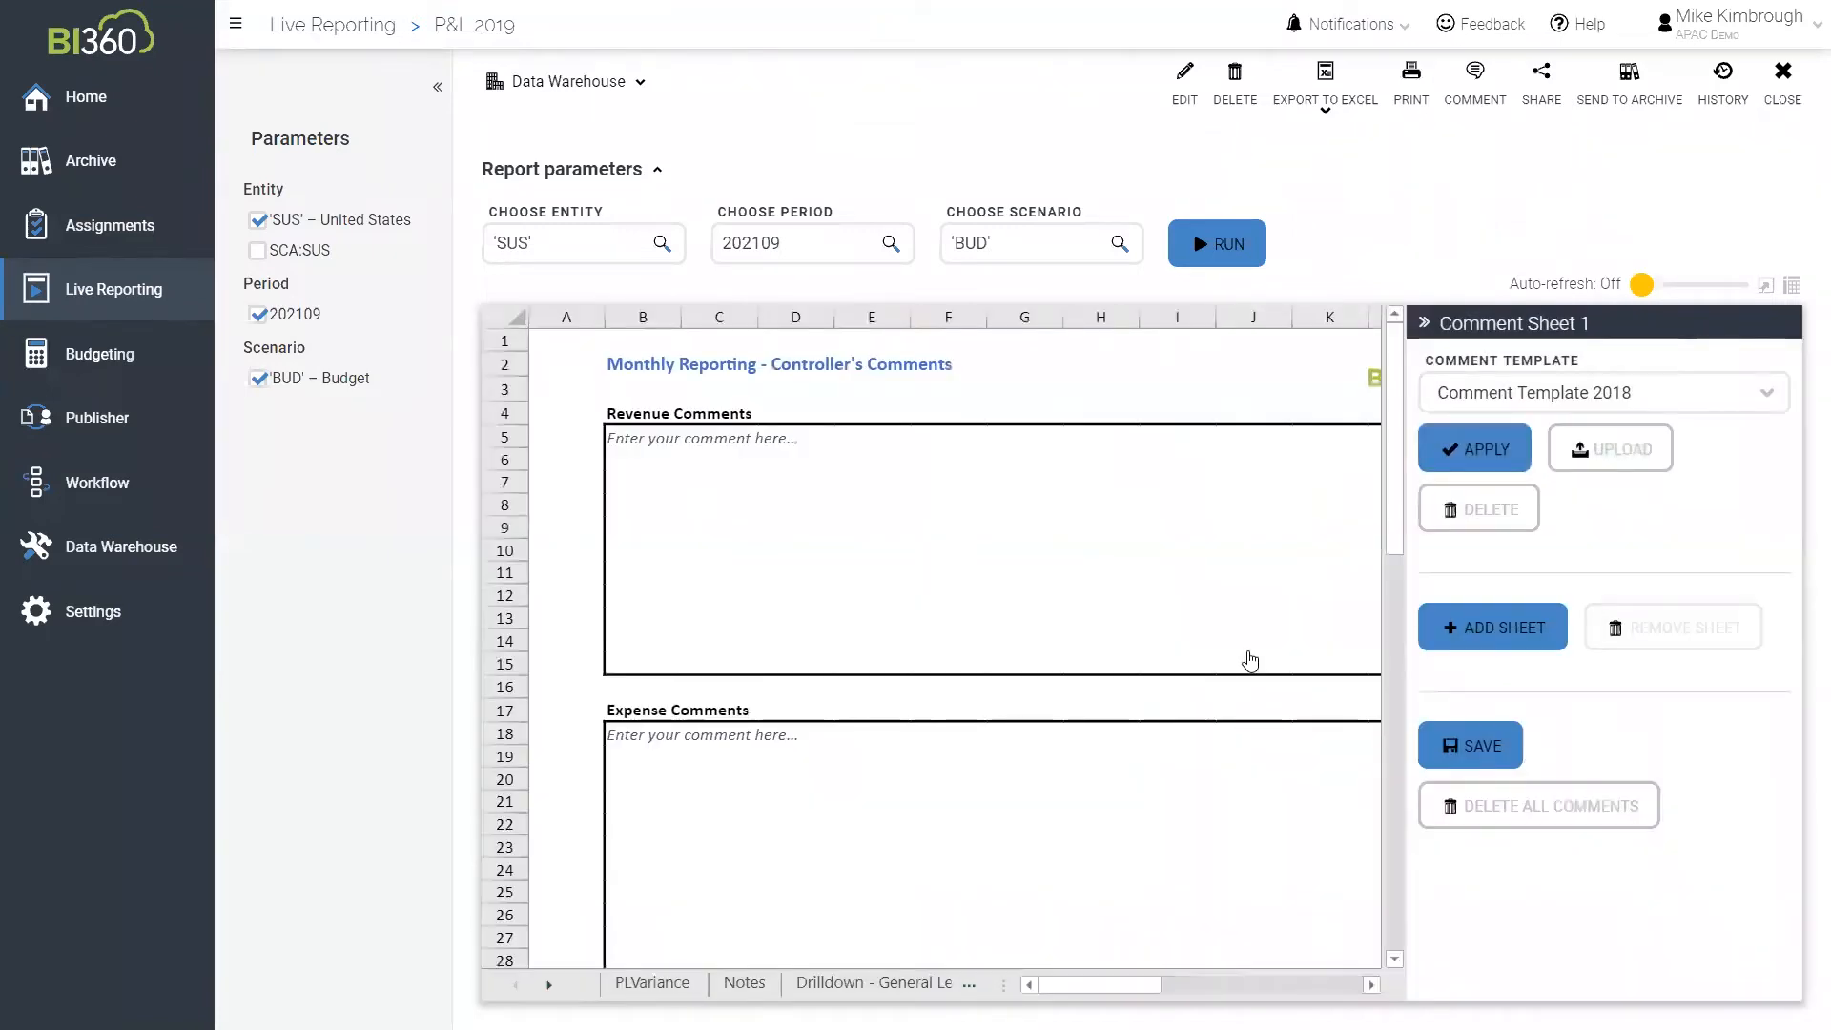
Enter "enter my comments here" as the Revenue Comments, save the comment sheet and return to the PLVariance sheet
left_click(671, 458)
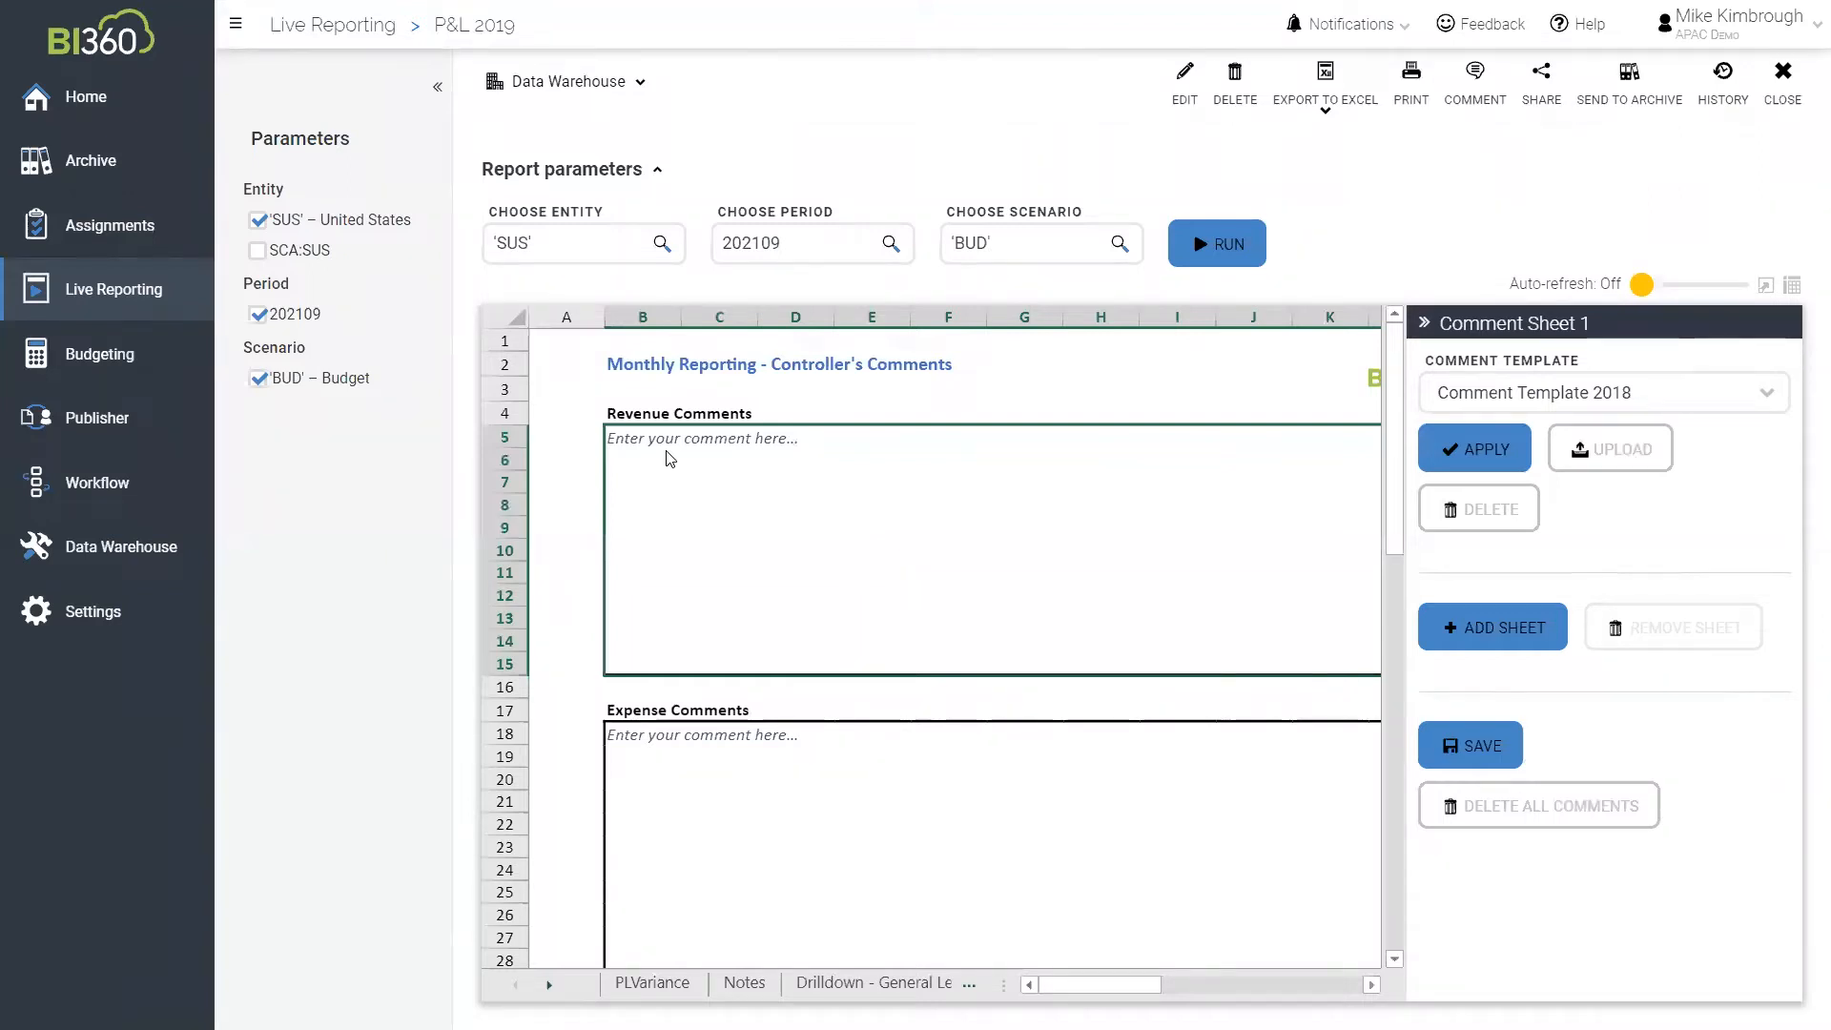
double_click(667, 450)
type("ente")
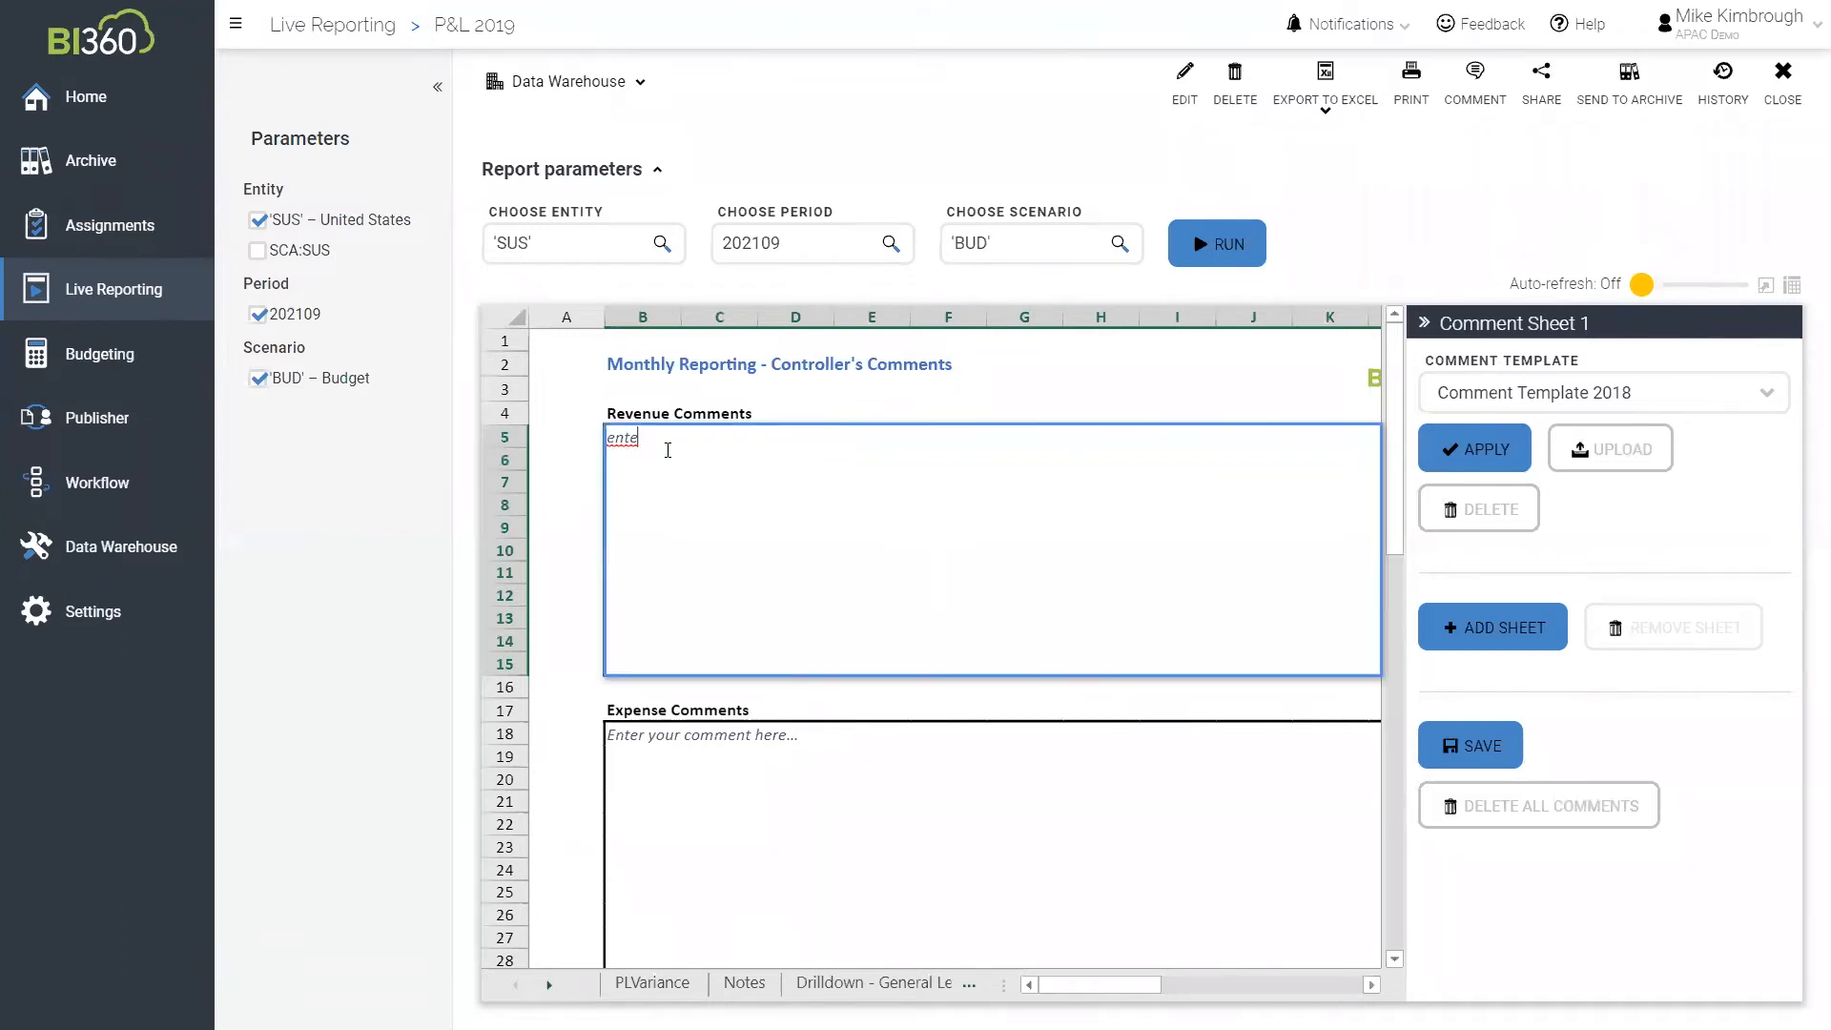
type("r my comments here")
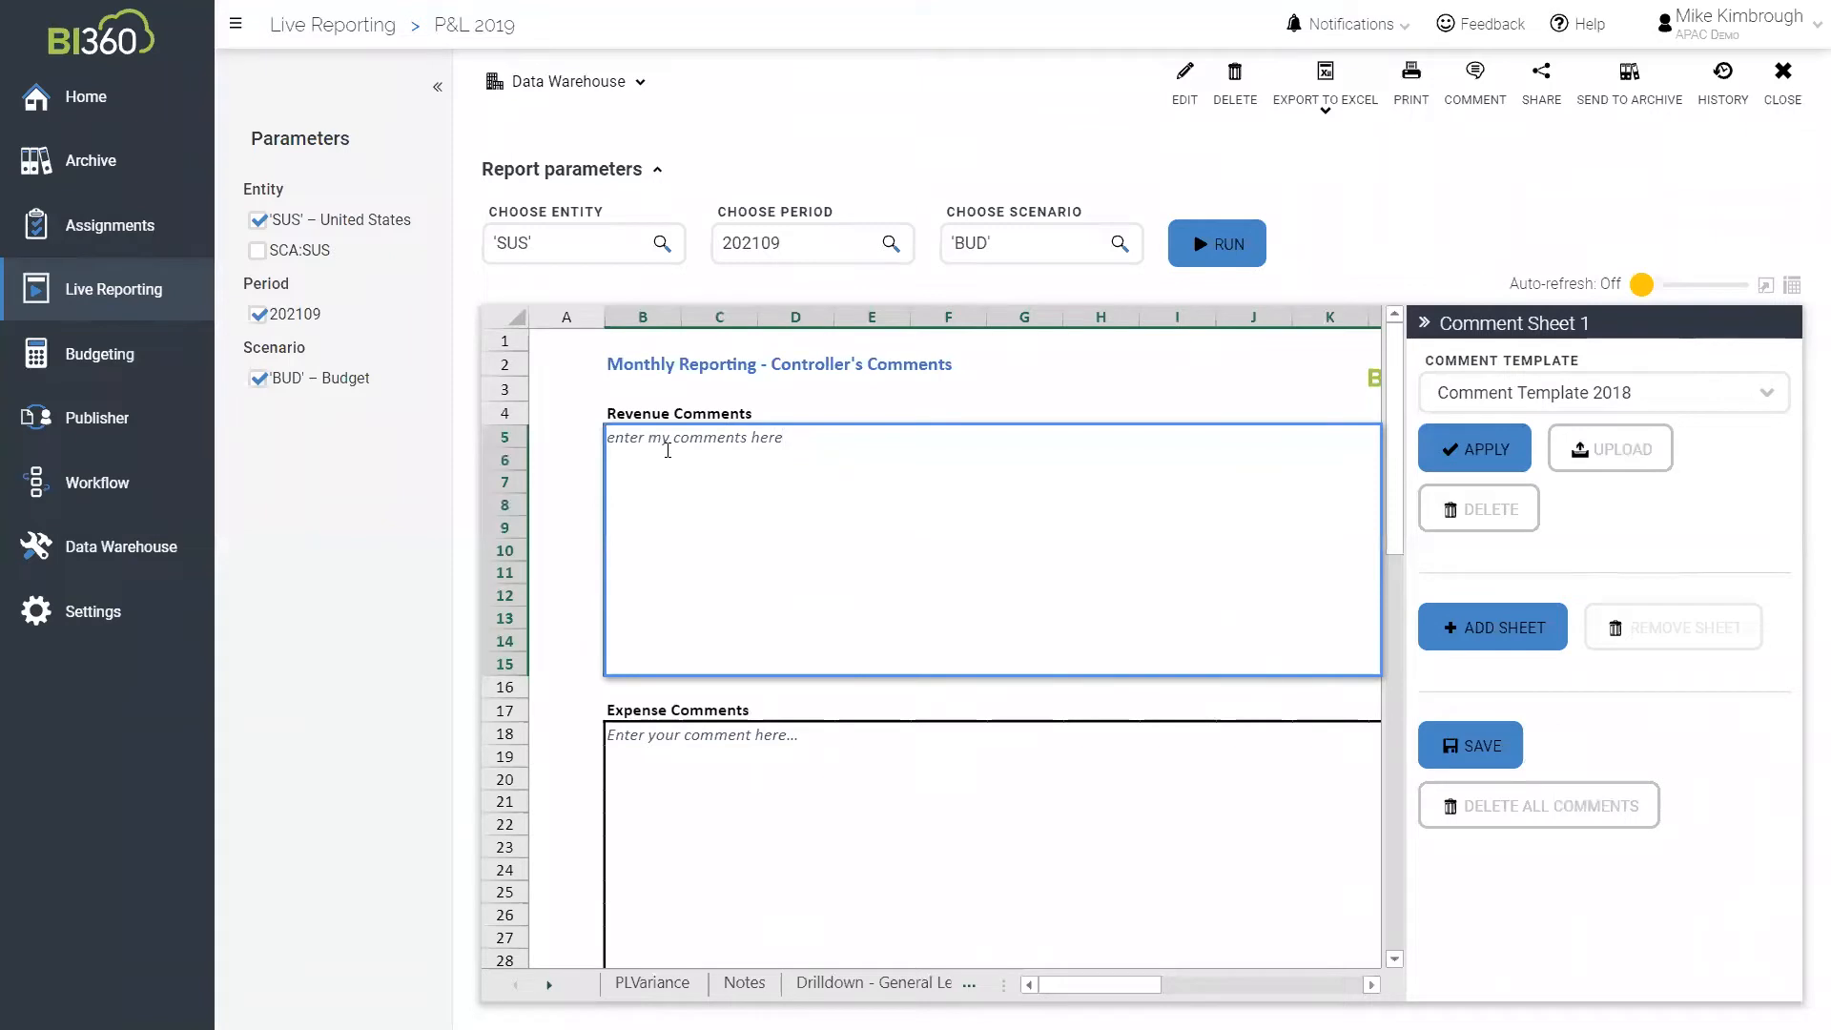
left_click(1465, 745)
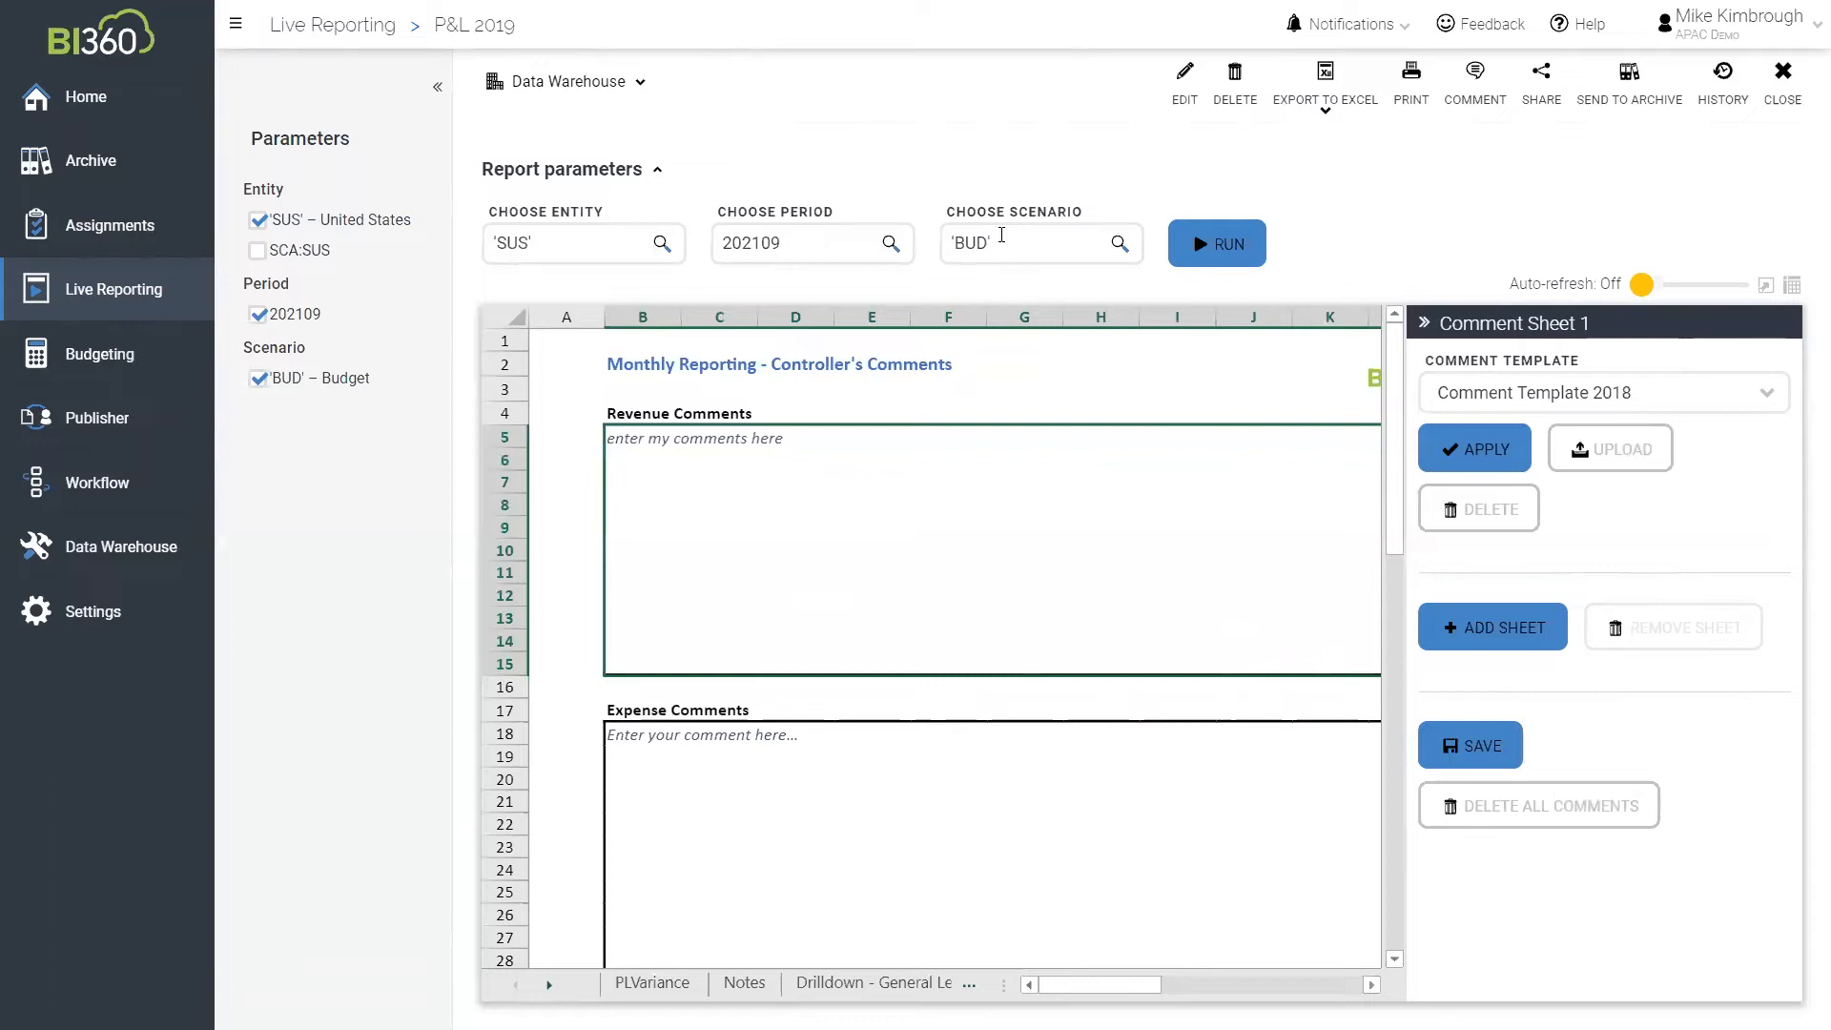
left_click(645, 979)
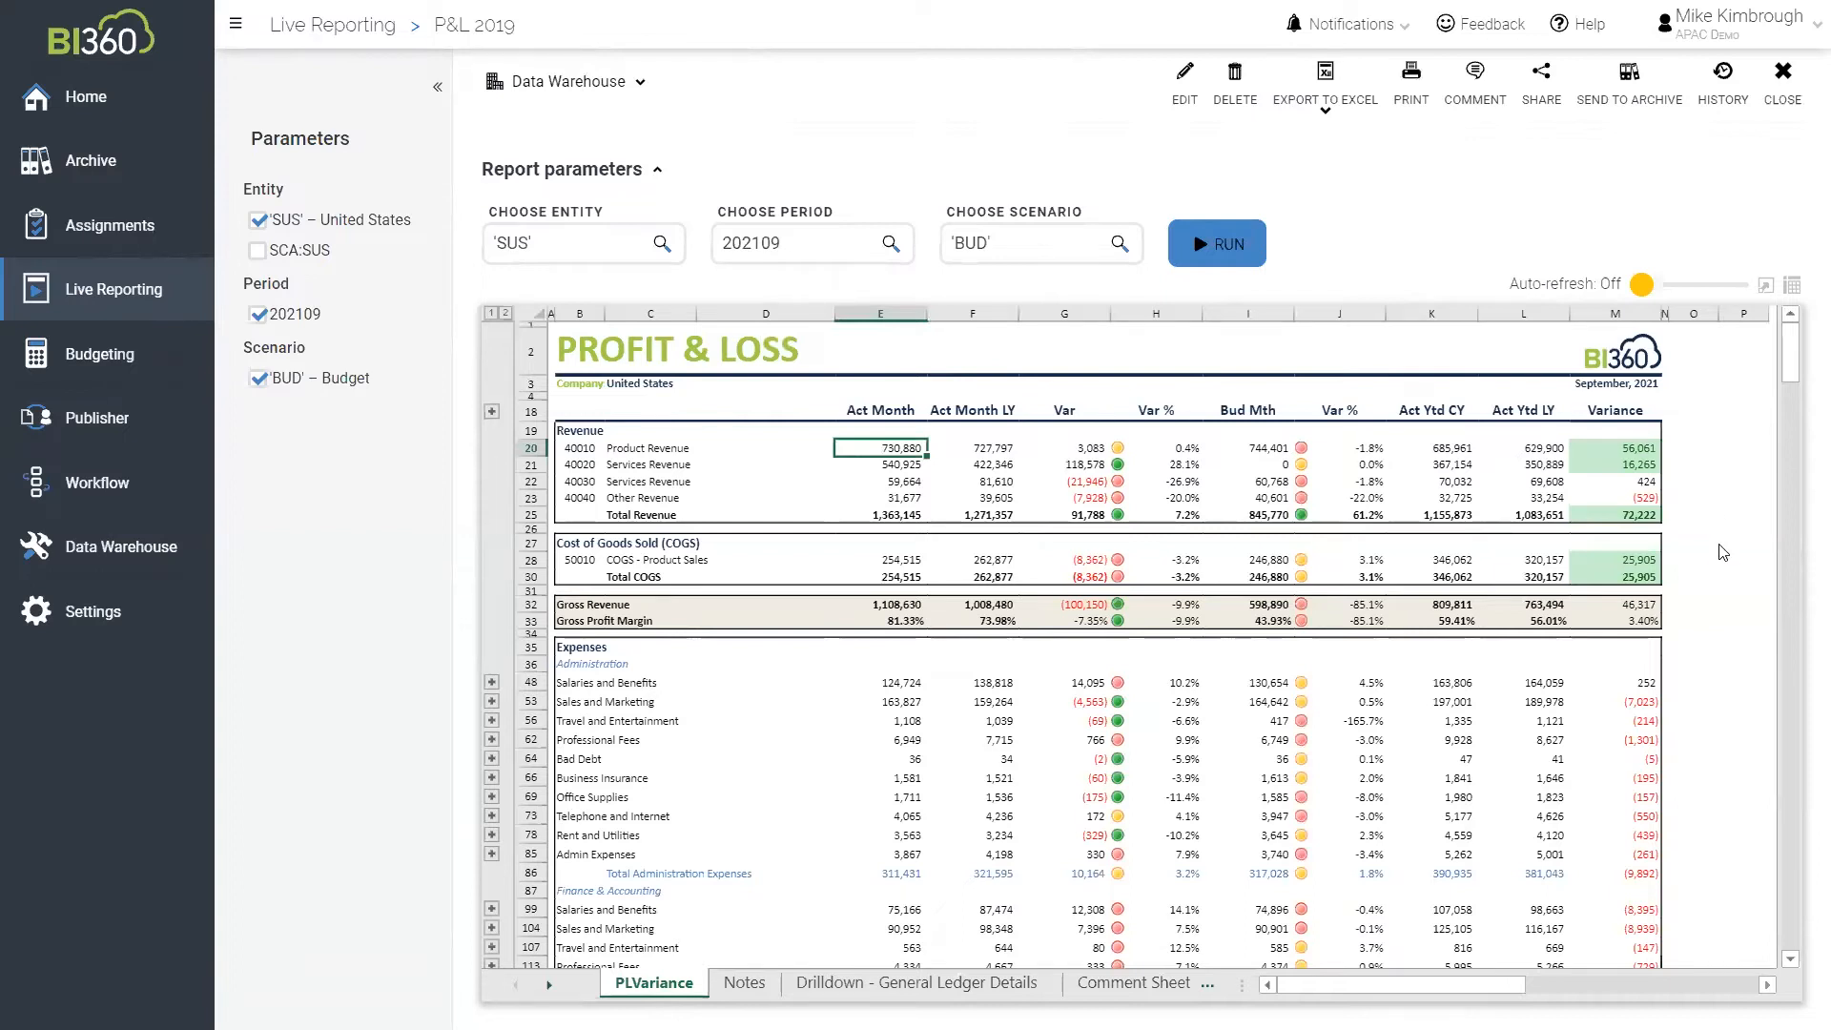
left_click(1538, 85)
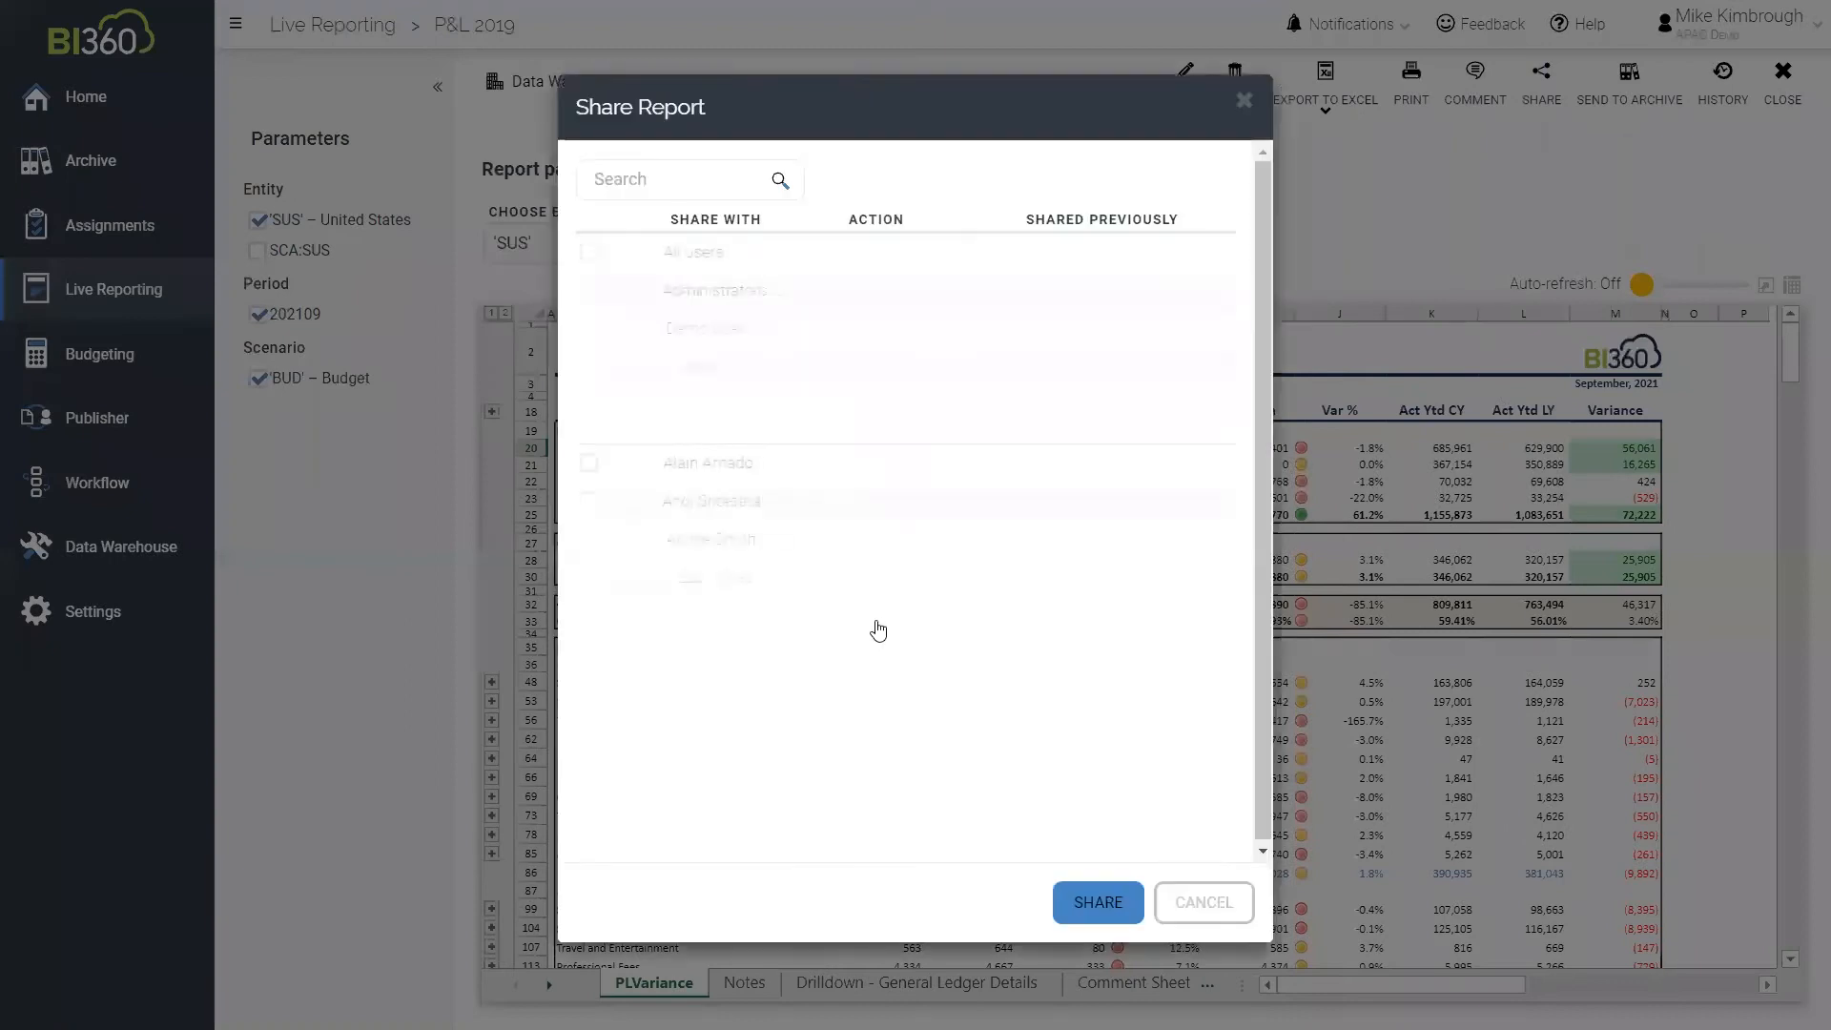
left_click(594, 539)
left_click(595, 500)
left_click(596, 464)
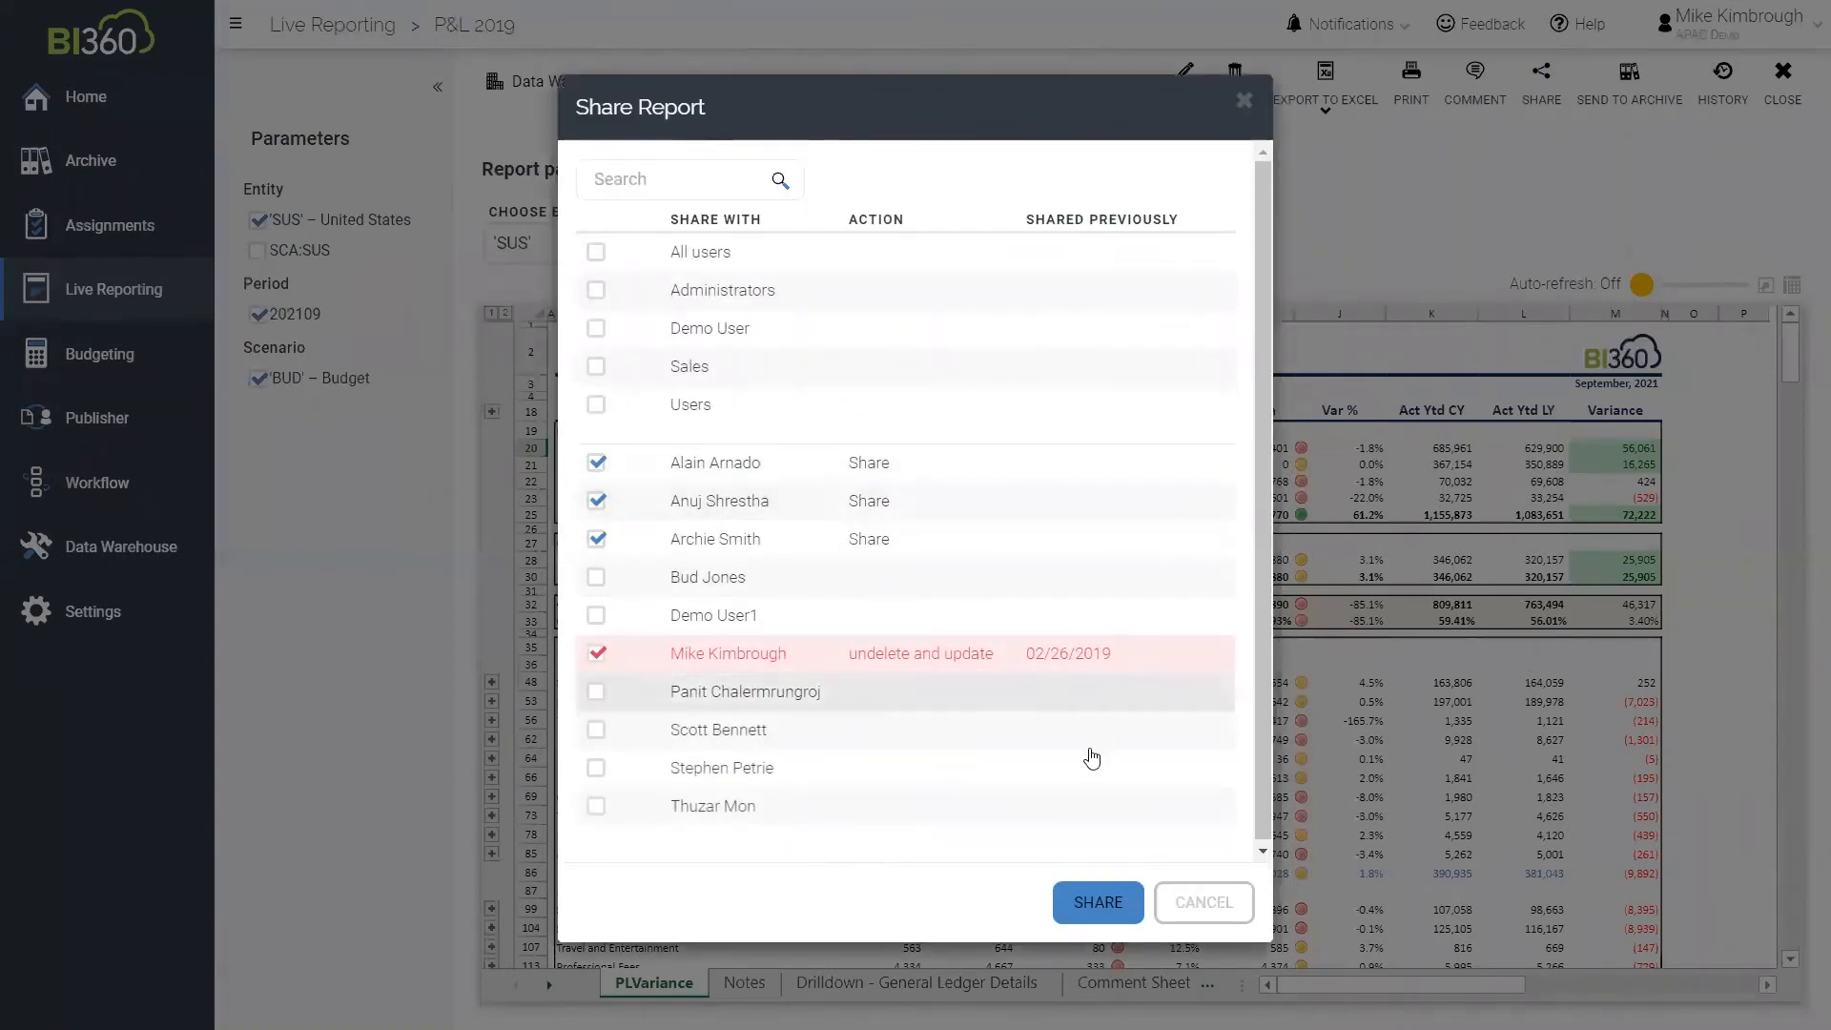
left_click(1191, 914)
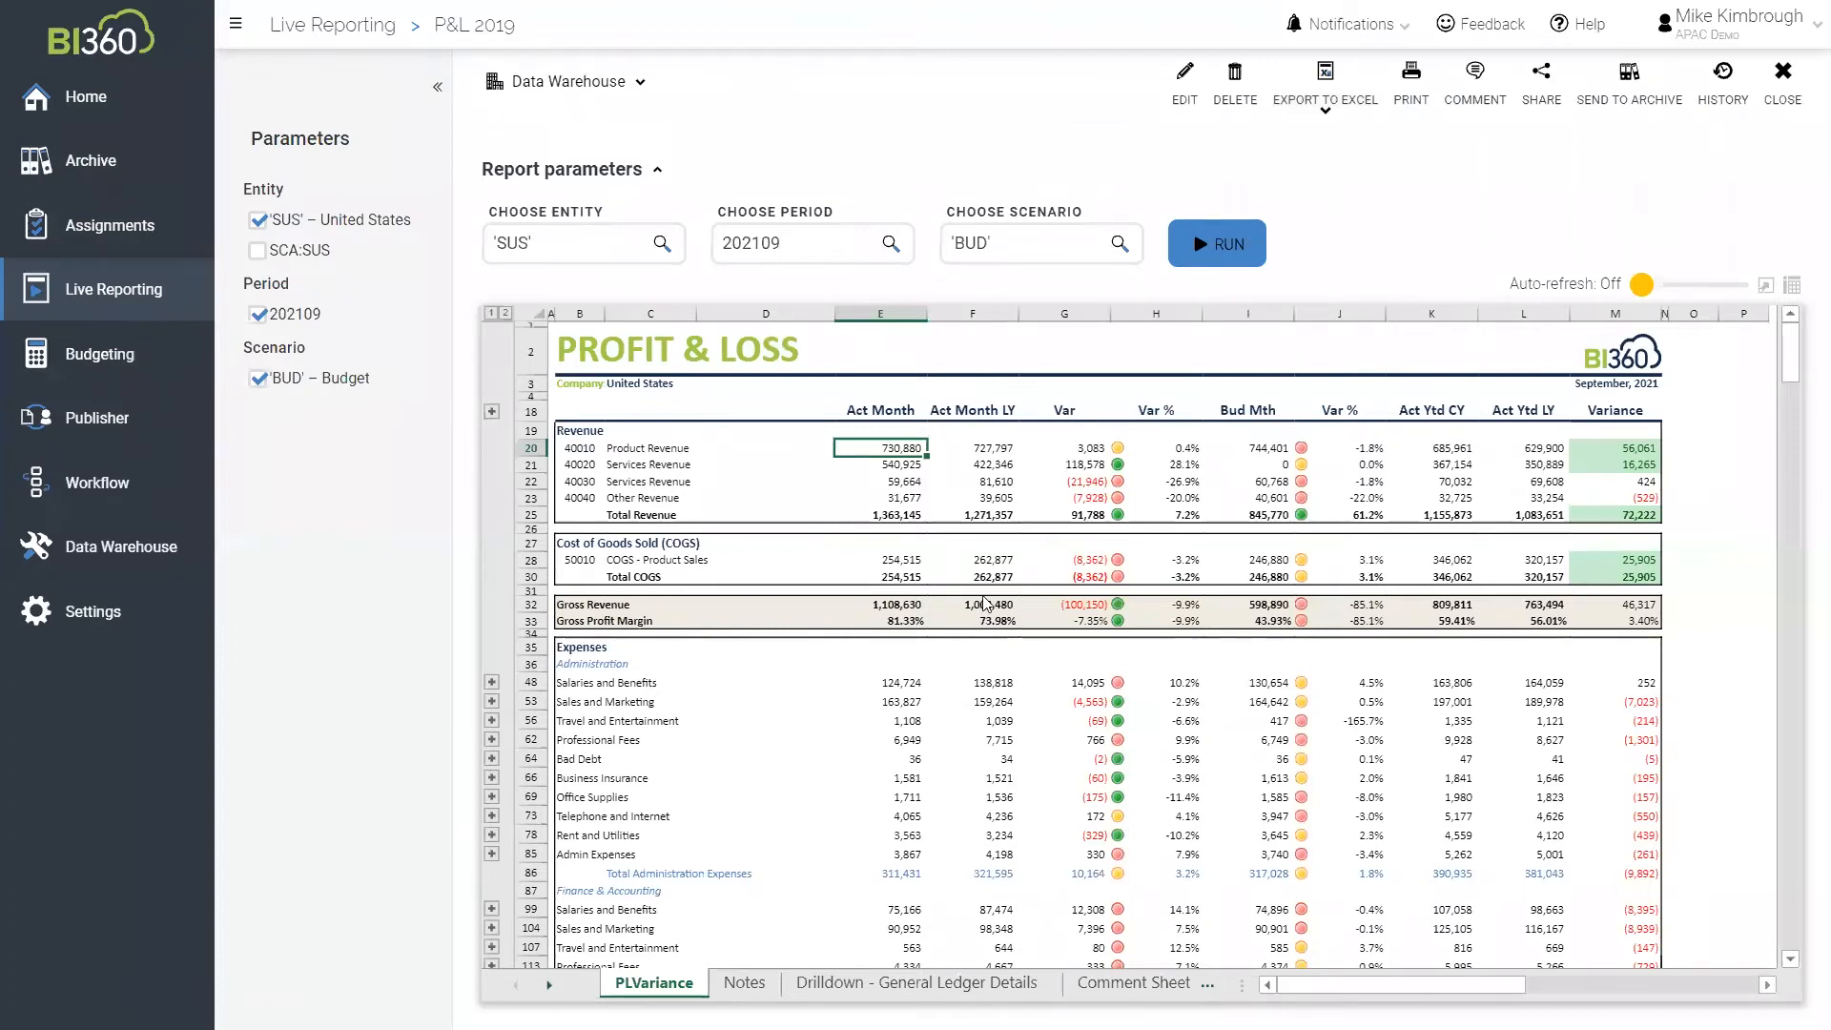
Open the P&L 2019 report for editing in Excel's Report Designer and close the Layout Editor
left_click(1183, 76)
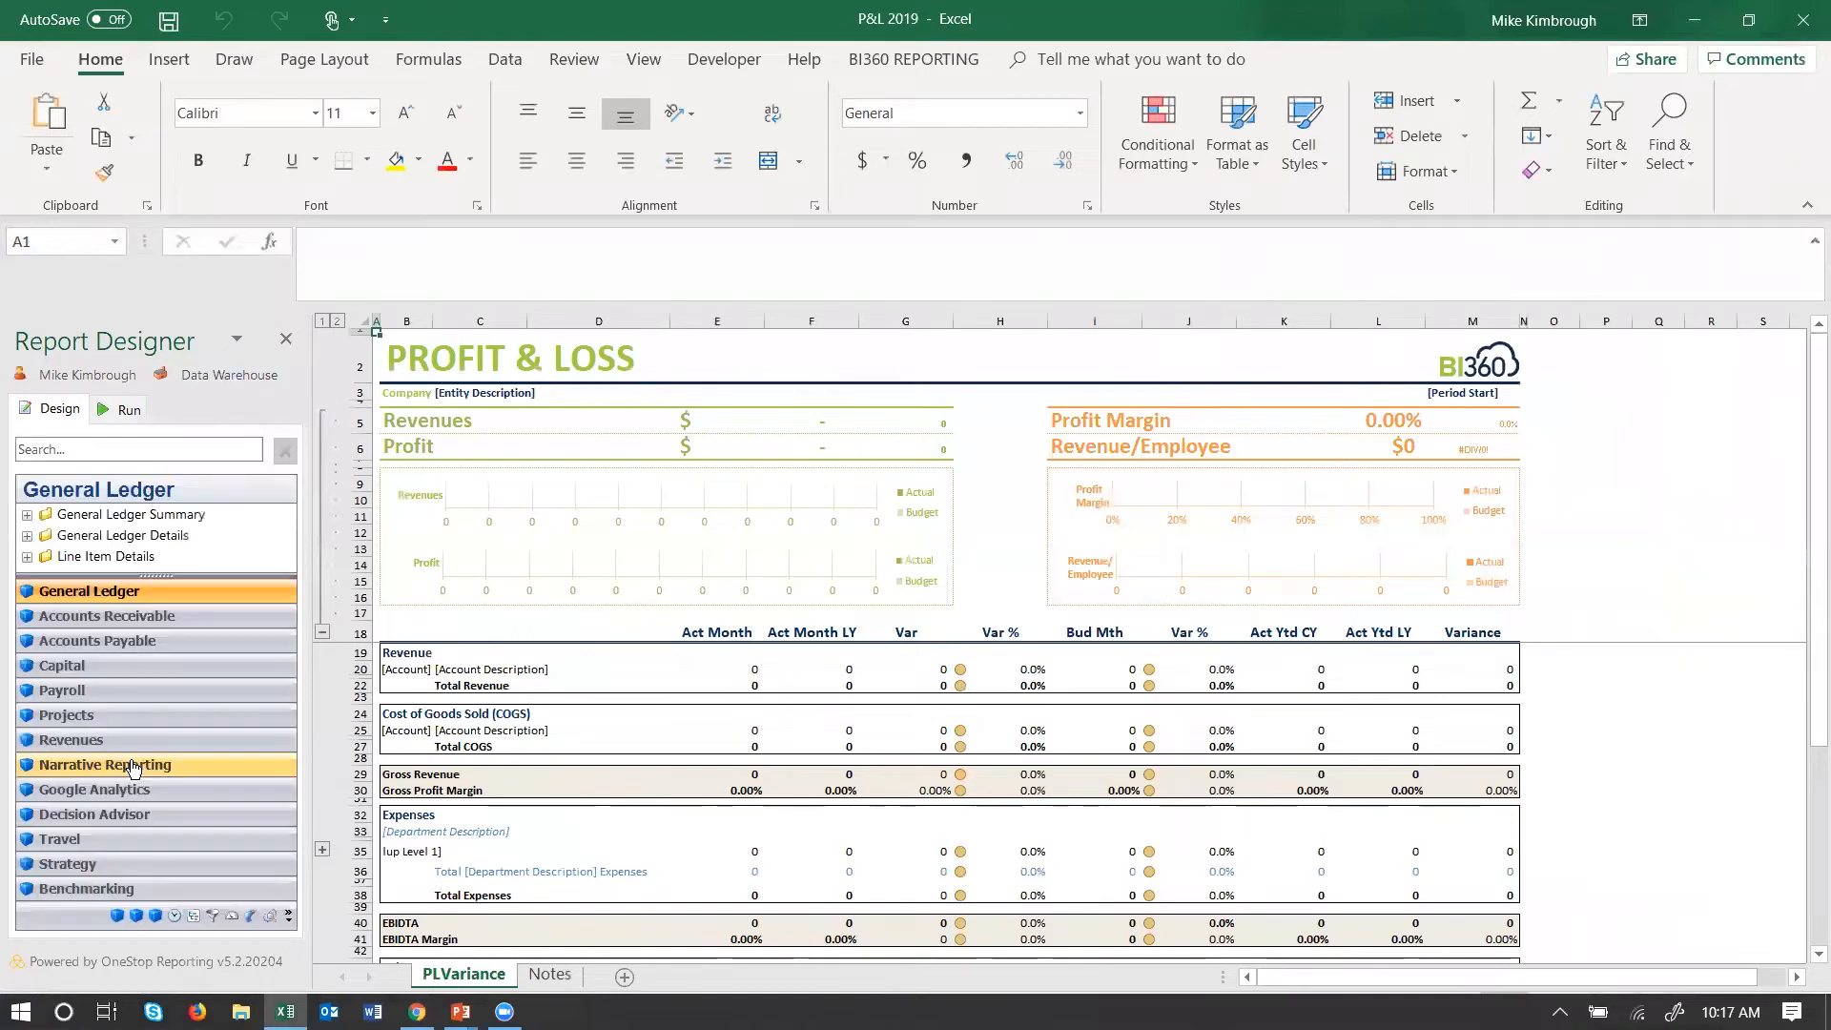
left_click_drag(1562, 474, 1071, 433)
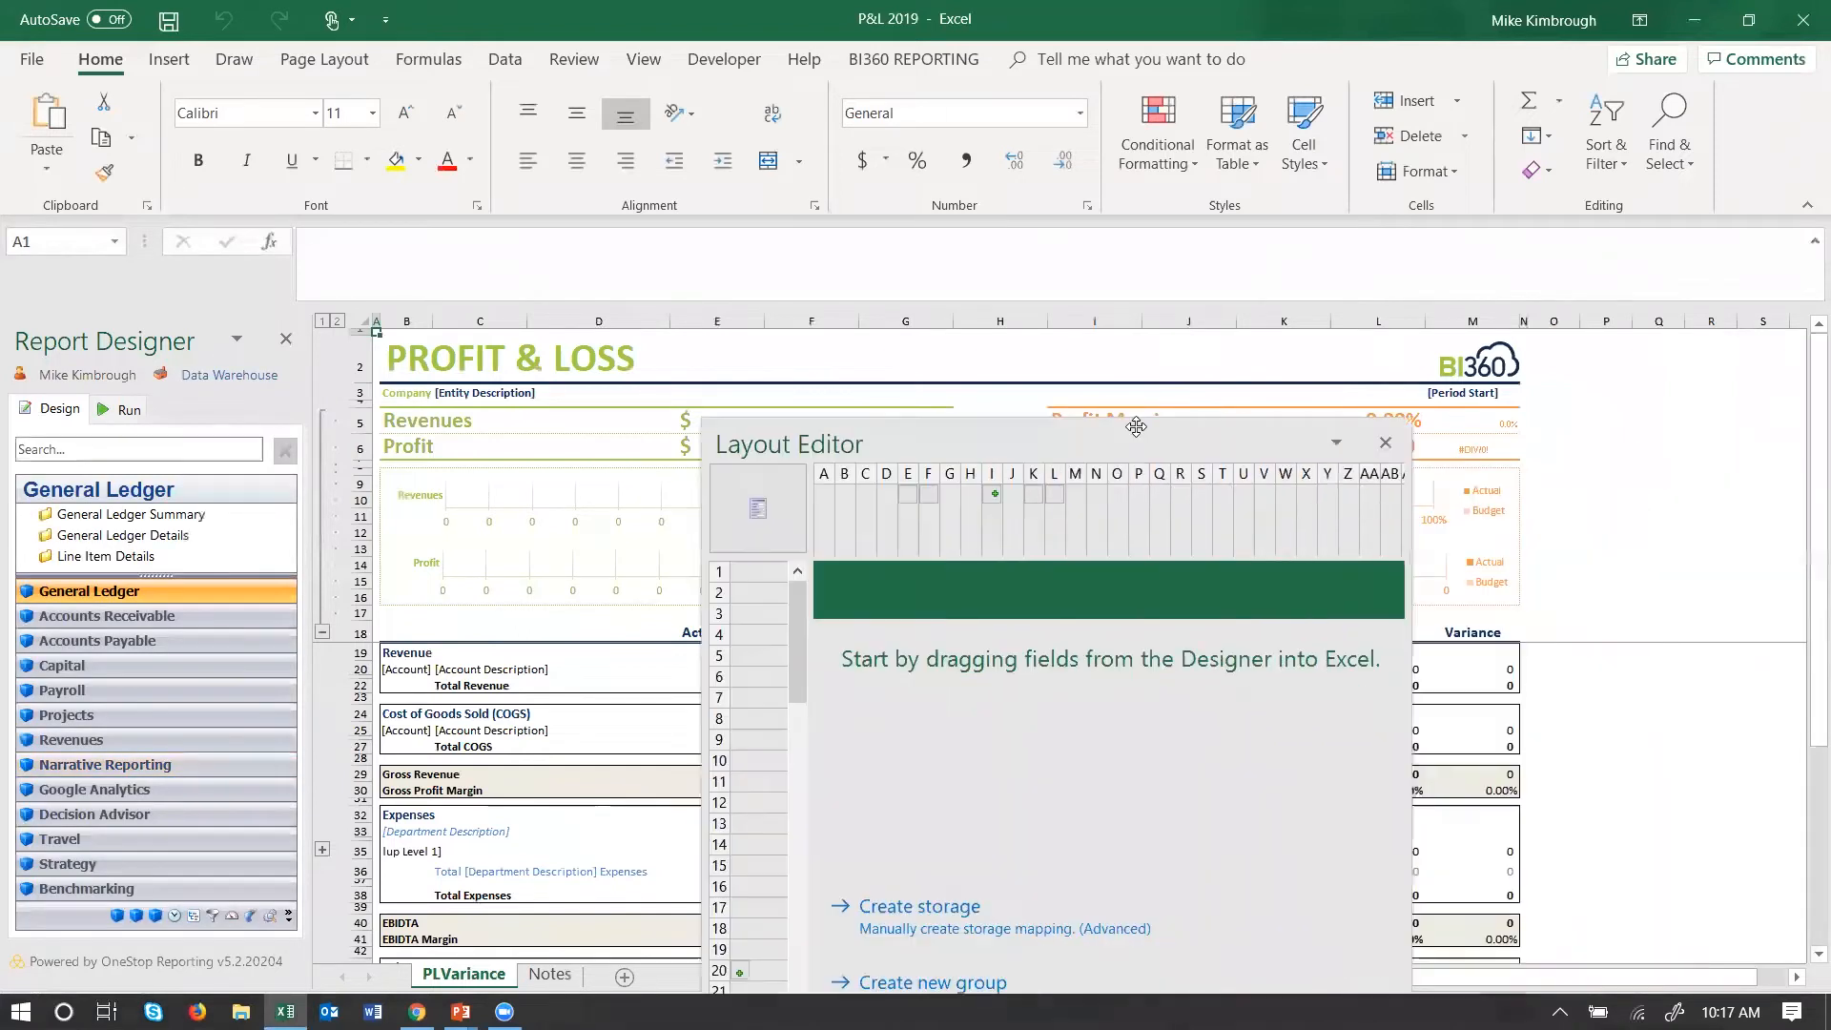
left_click(1384, 442)
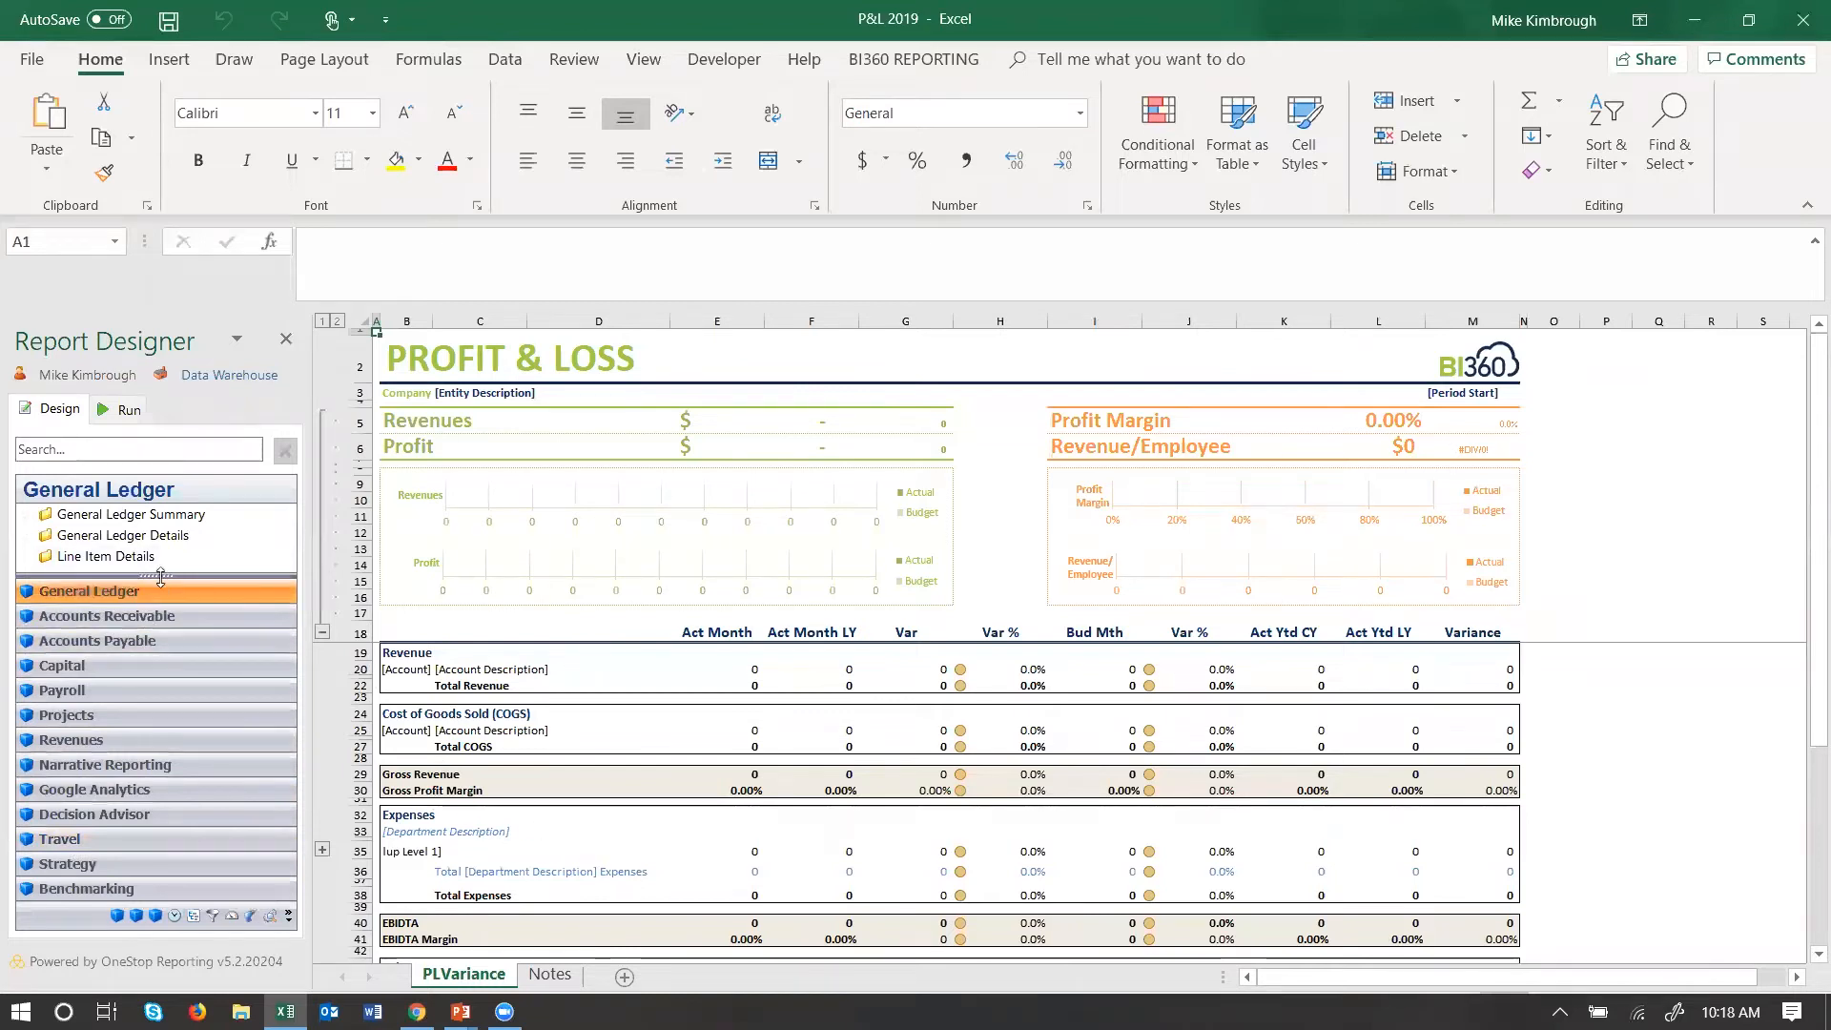
Enlarge the Report Designer's field list, expand General Ledger Summary and Account, and inspect the Revenue row's account code and description formulas
left_click_drag(160, 578, 157, 722)
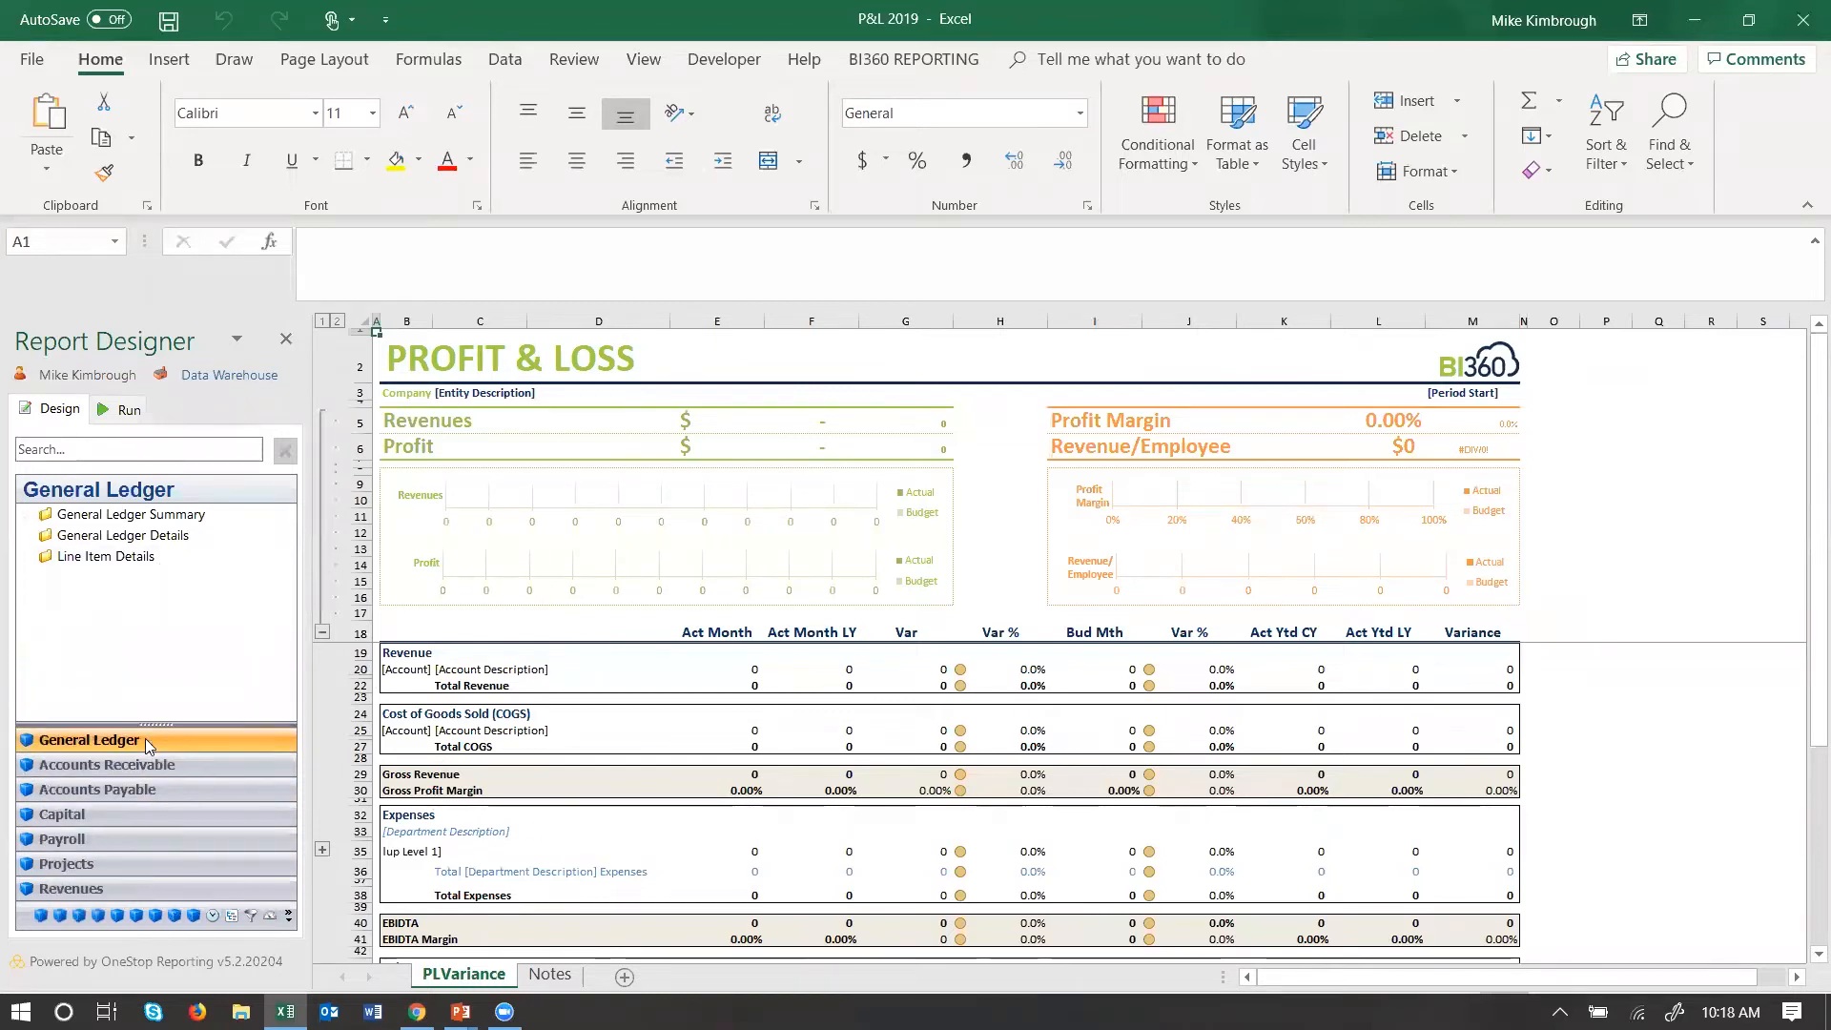
left_click(26, 515)
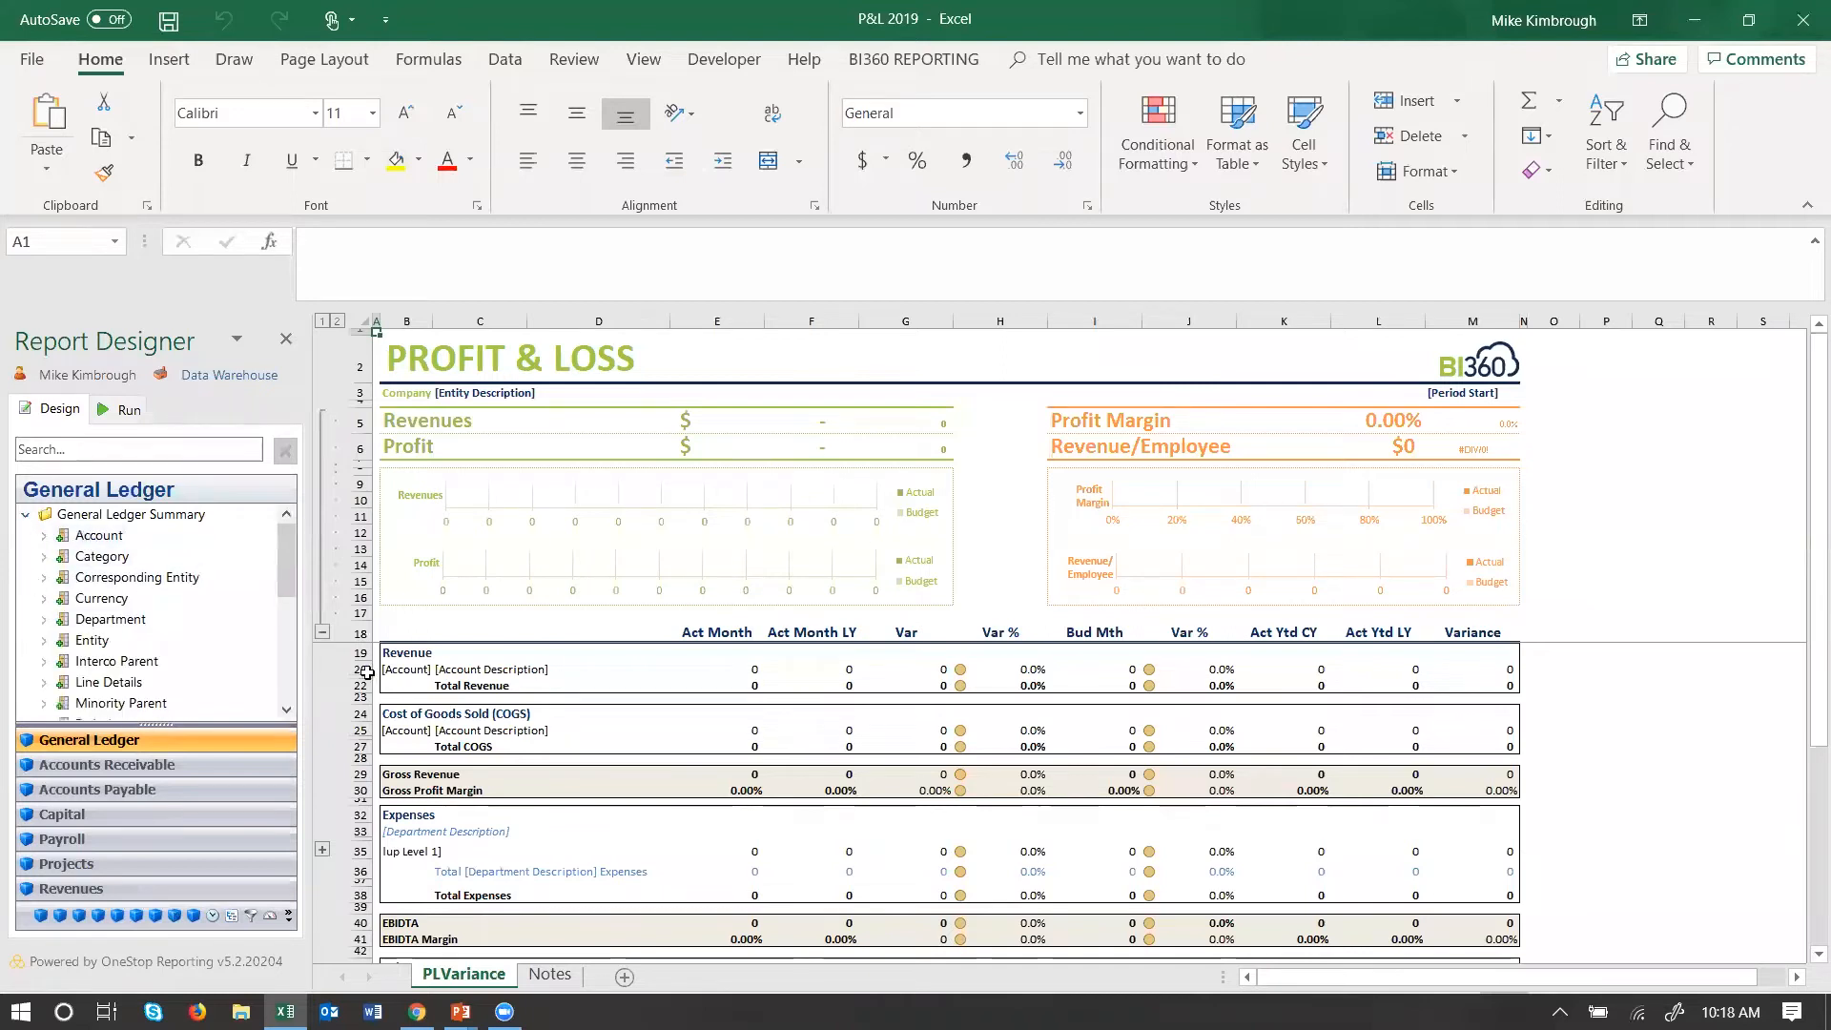
left_click(407, 670)
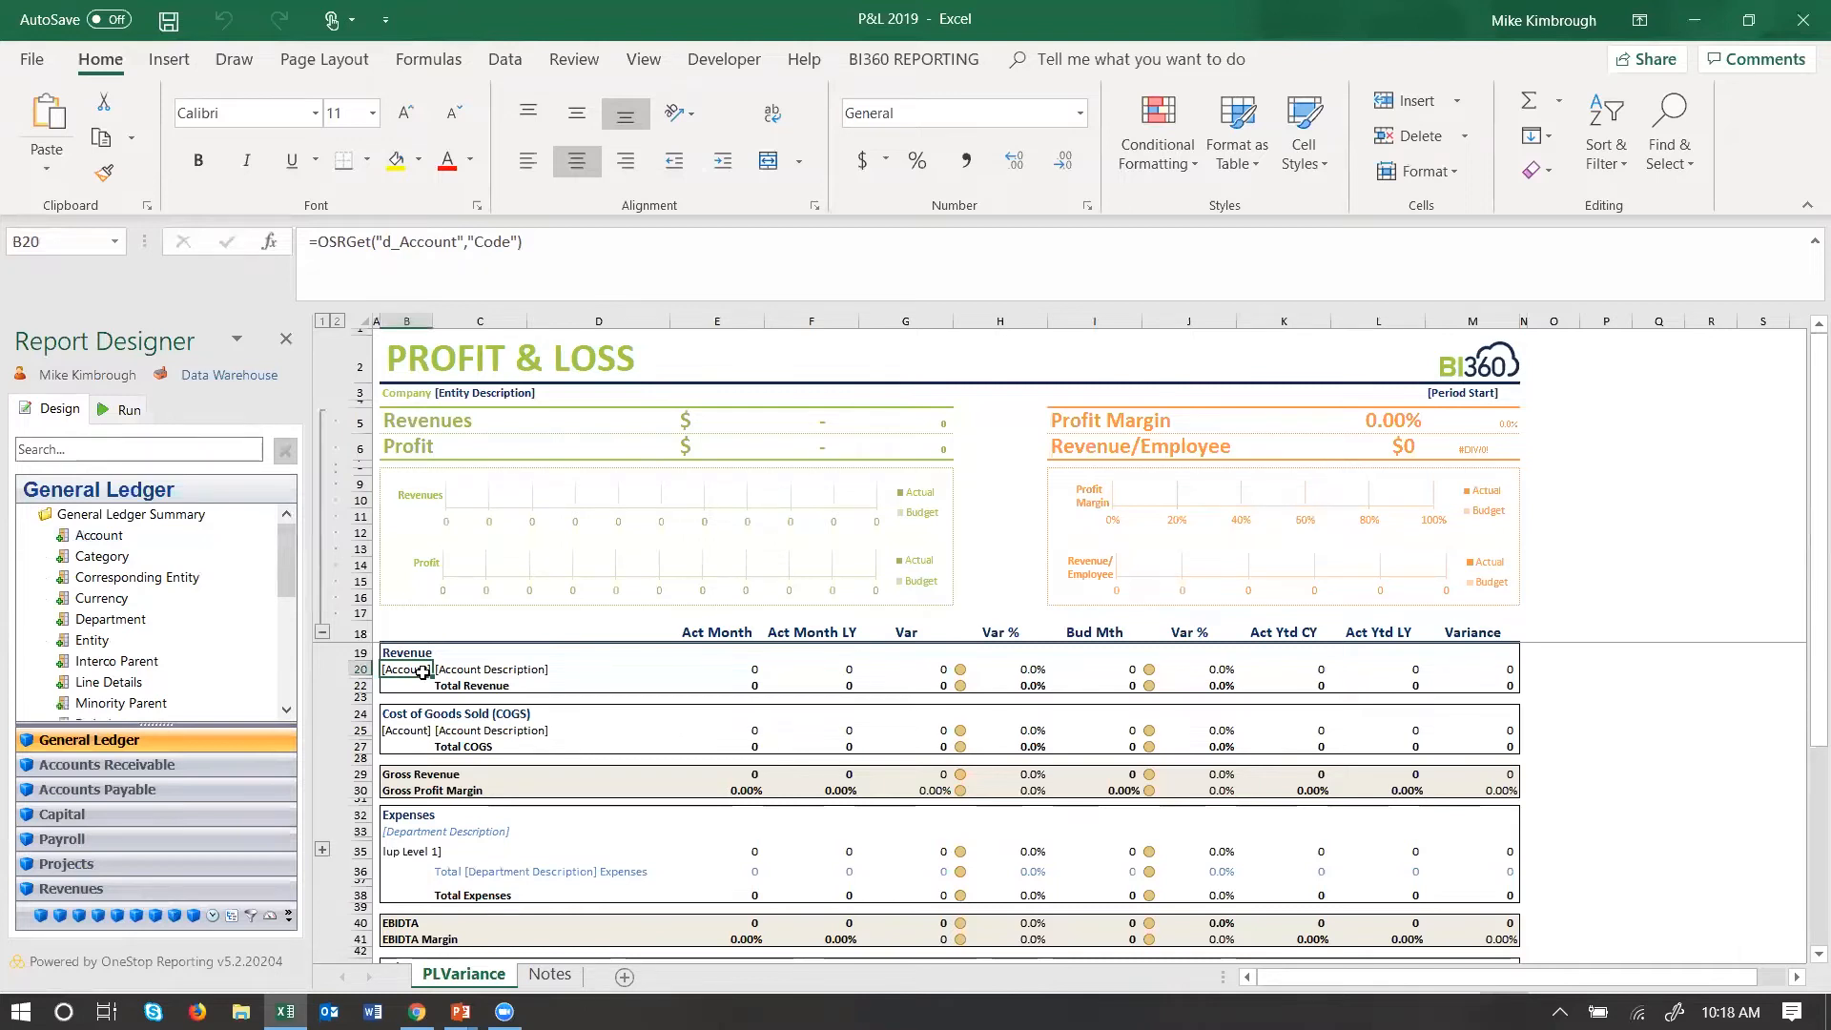
left_click(44, 536)
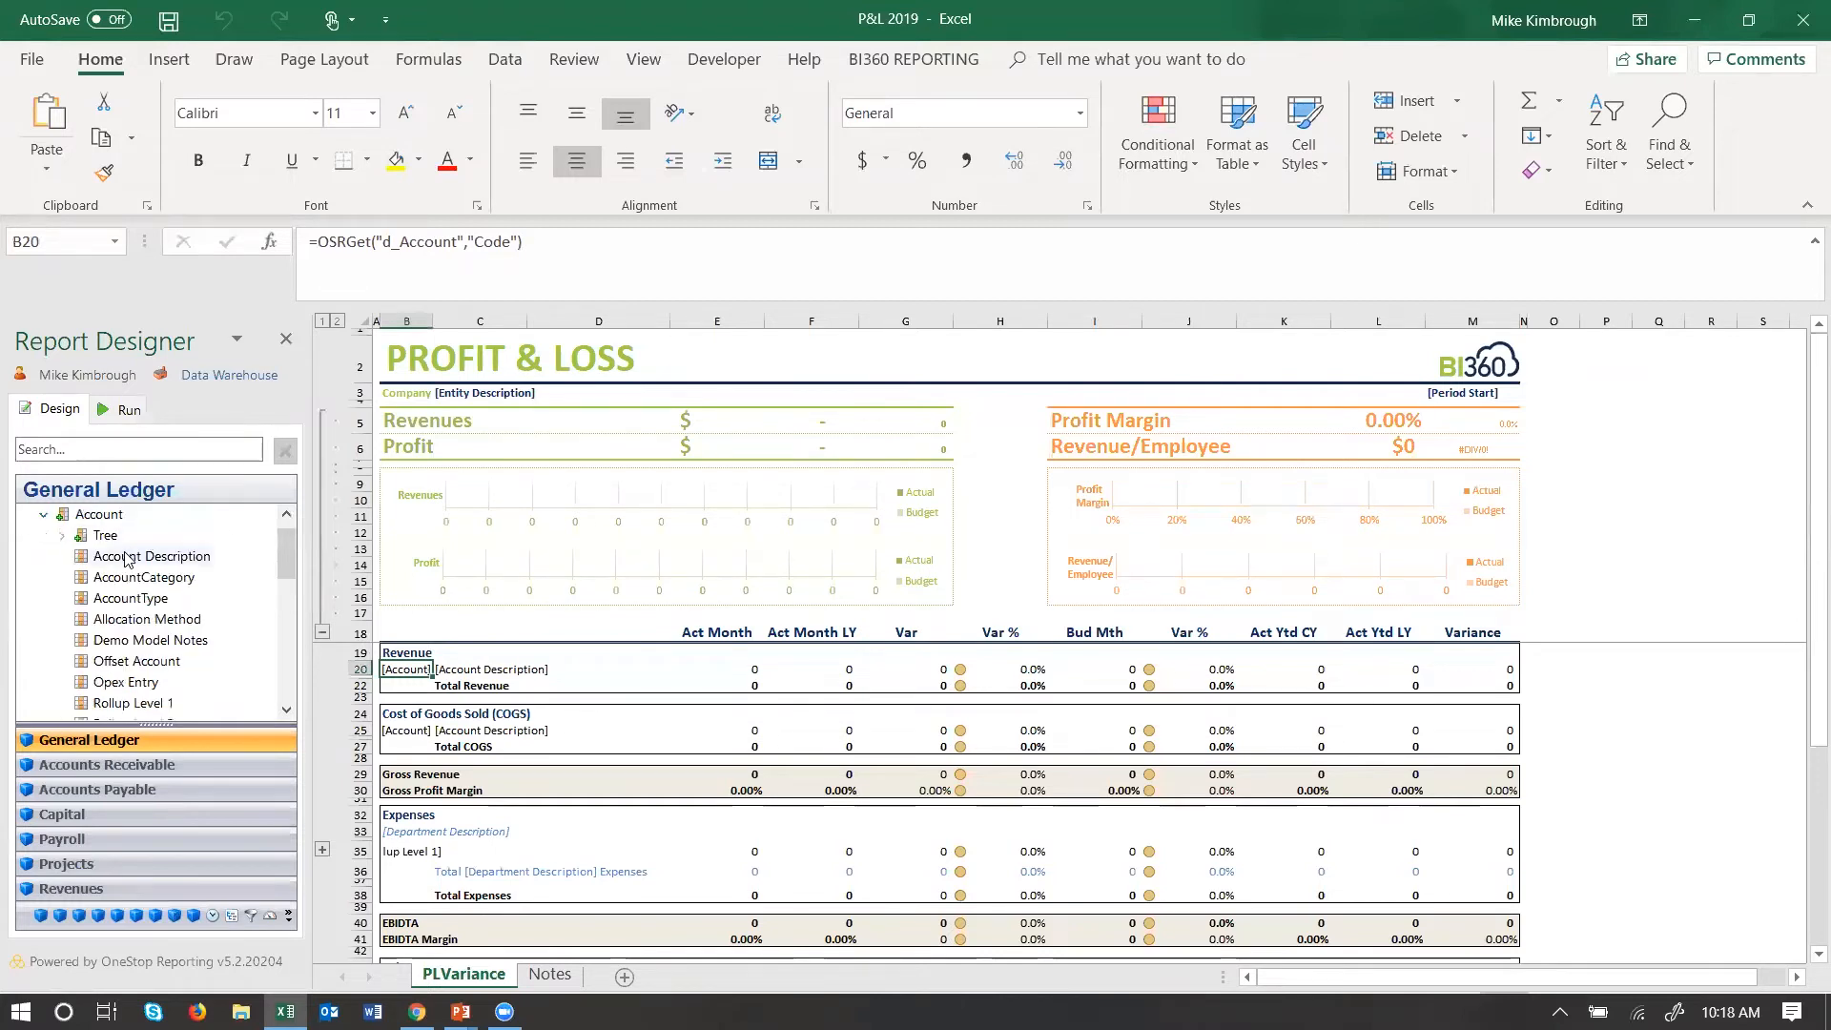
left_click(470, 667)
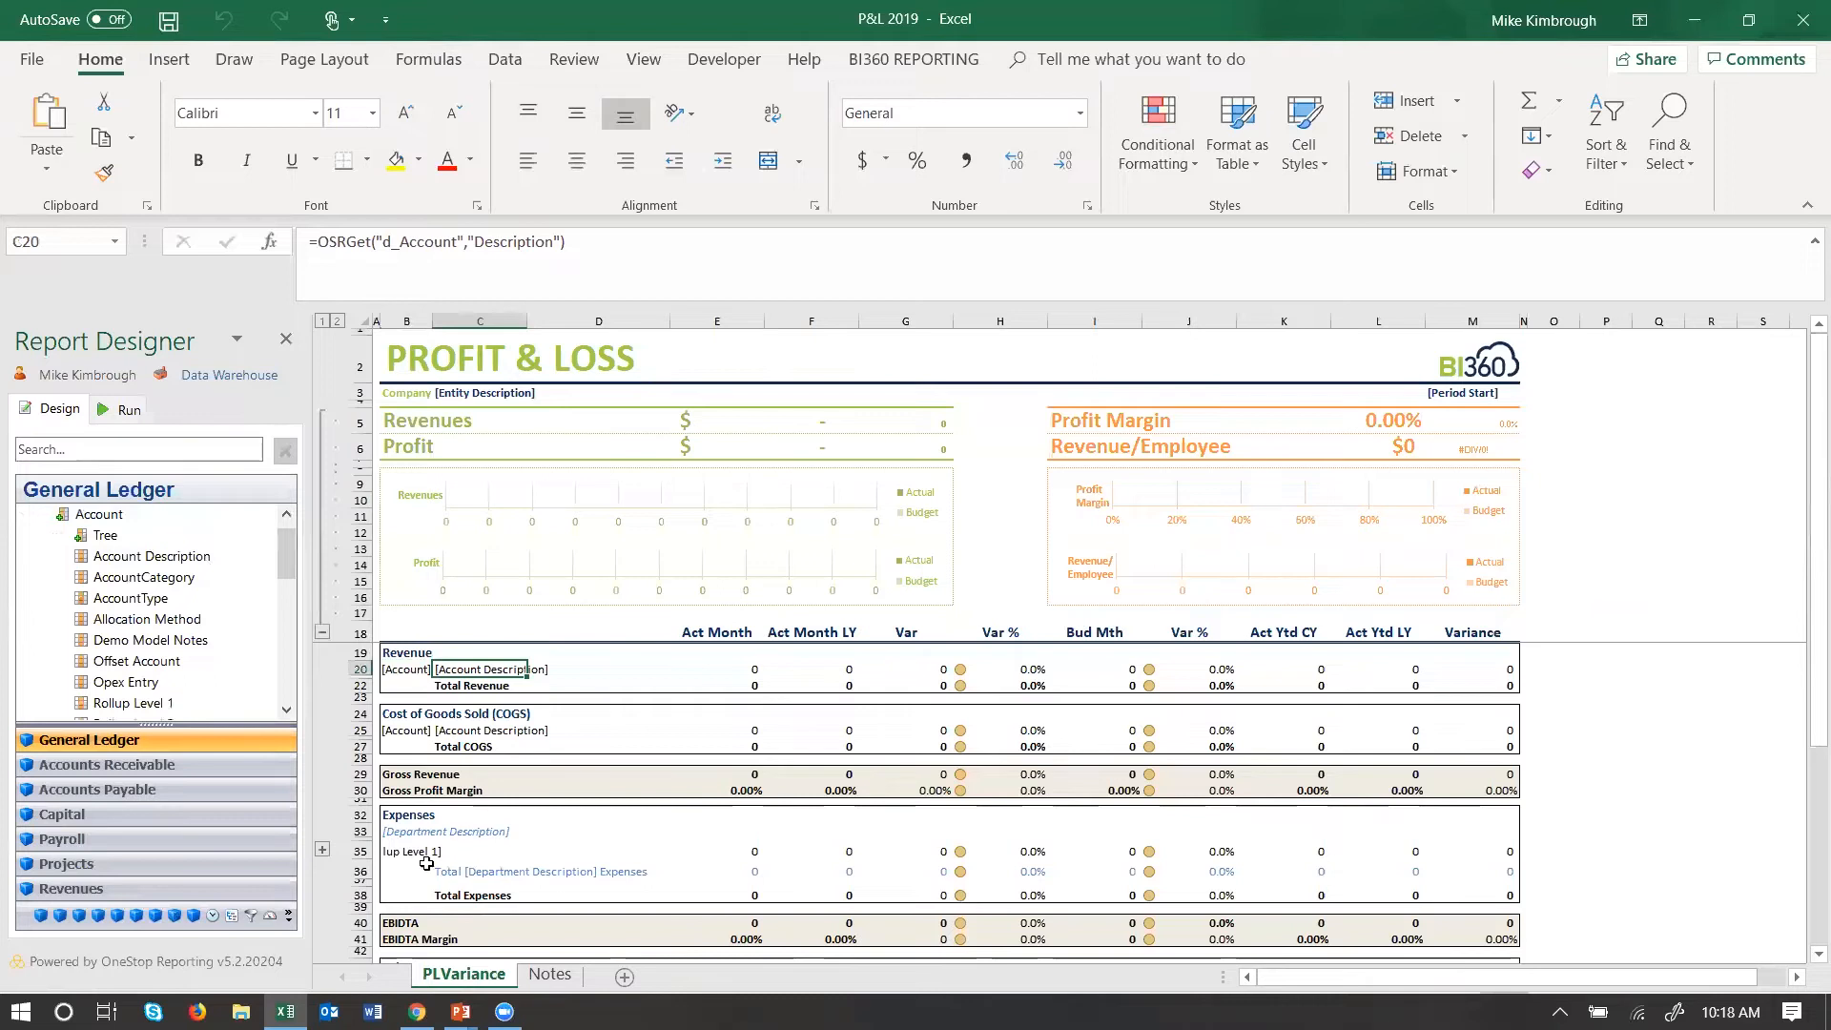
Show the available Period Functions and examine the account rows under Revenue and Cost of Goods Sold
left_click(213, 916)
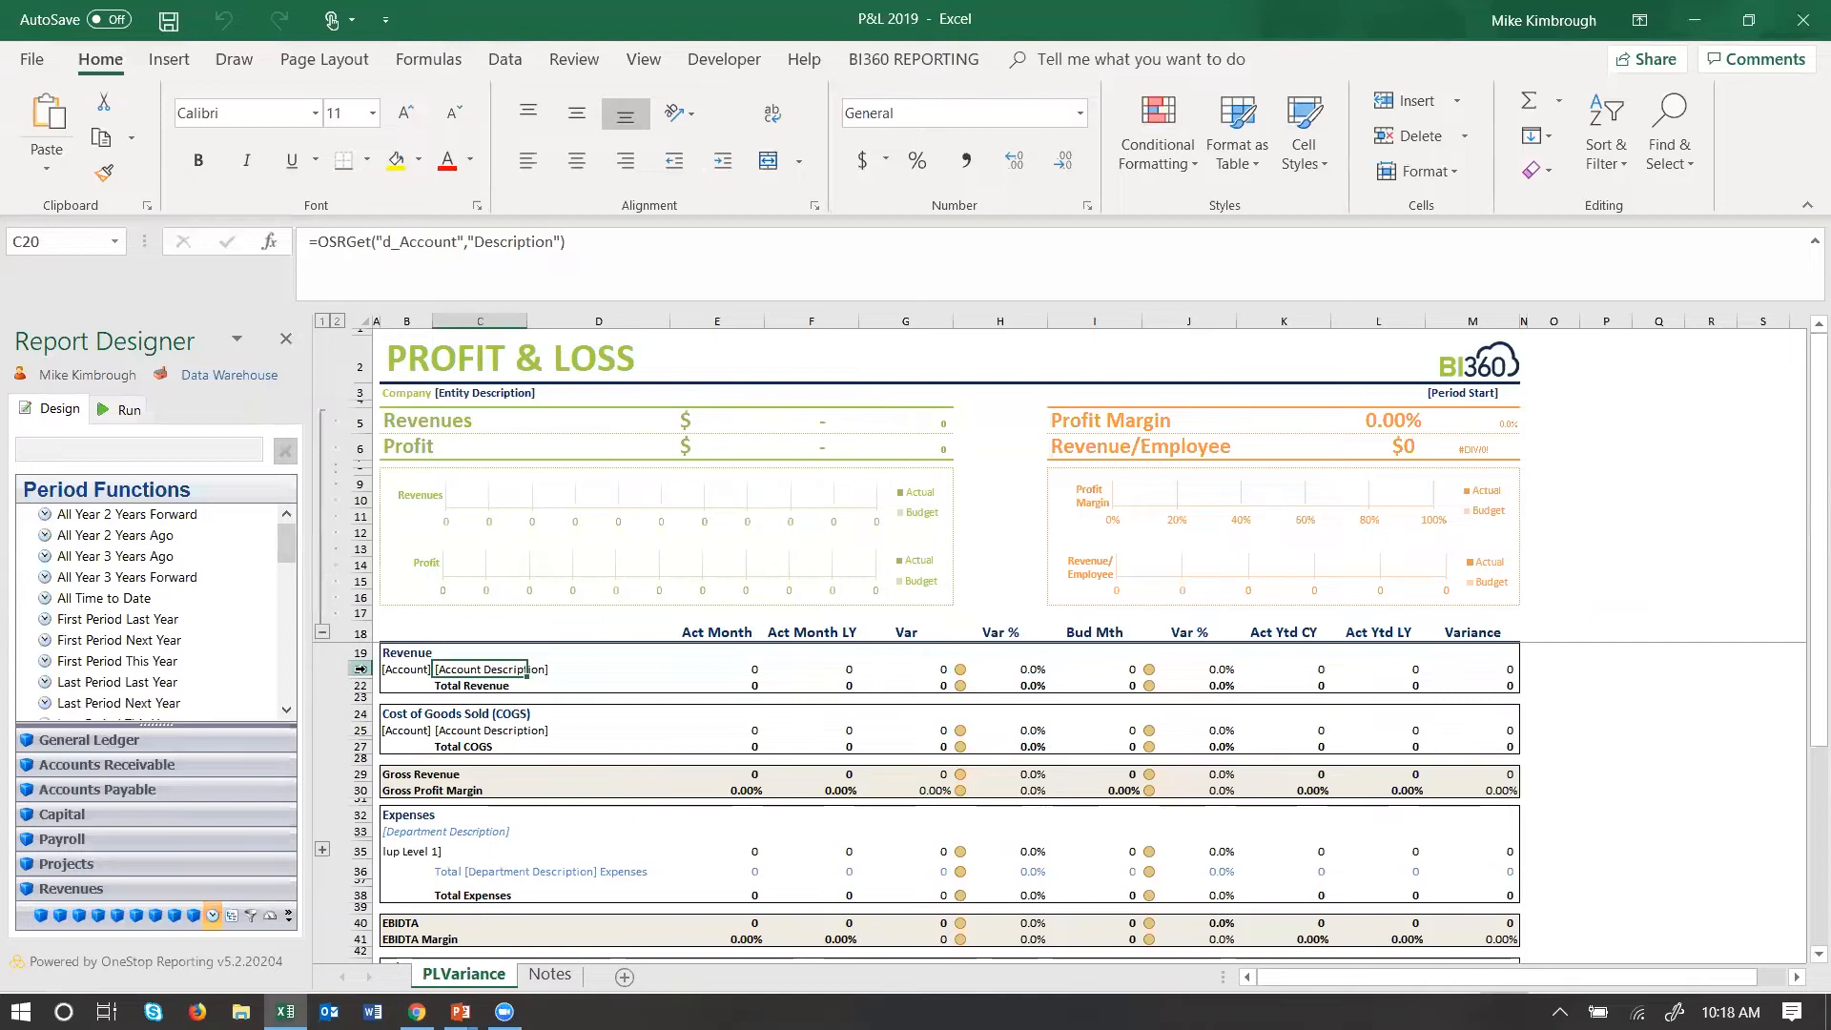
left_click(361, 669)
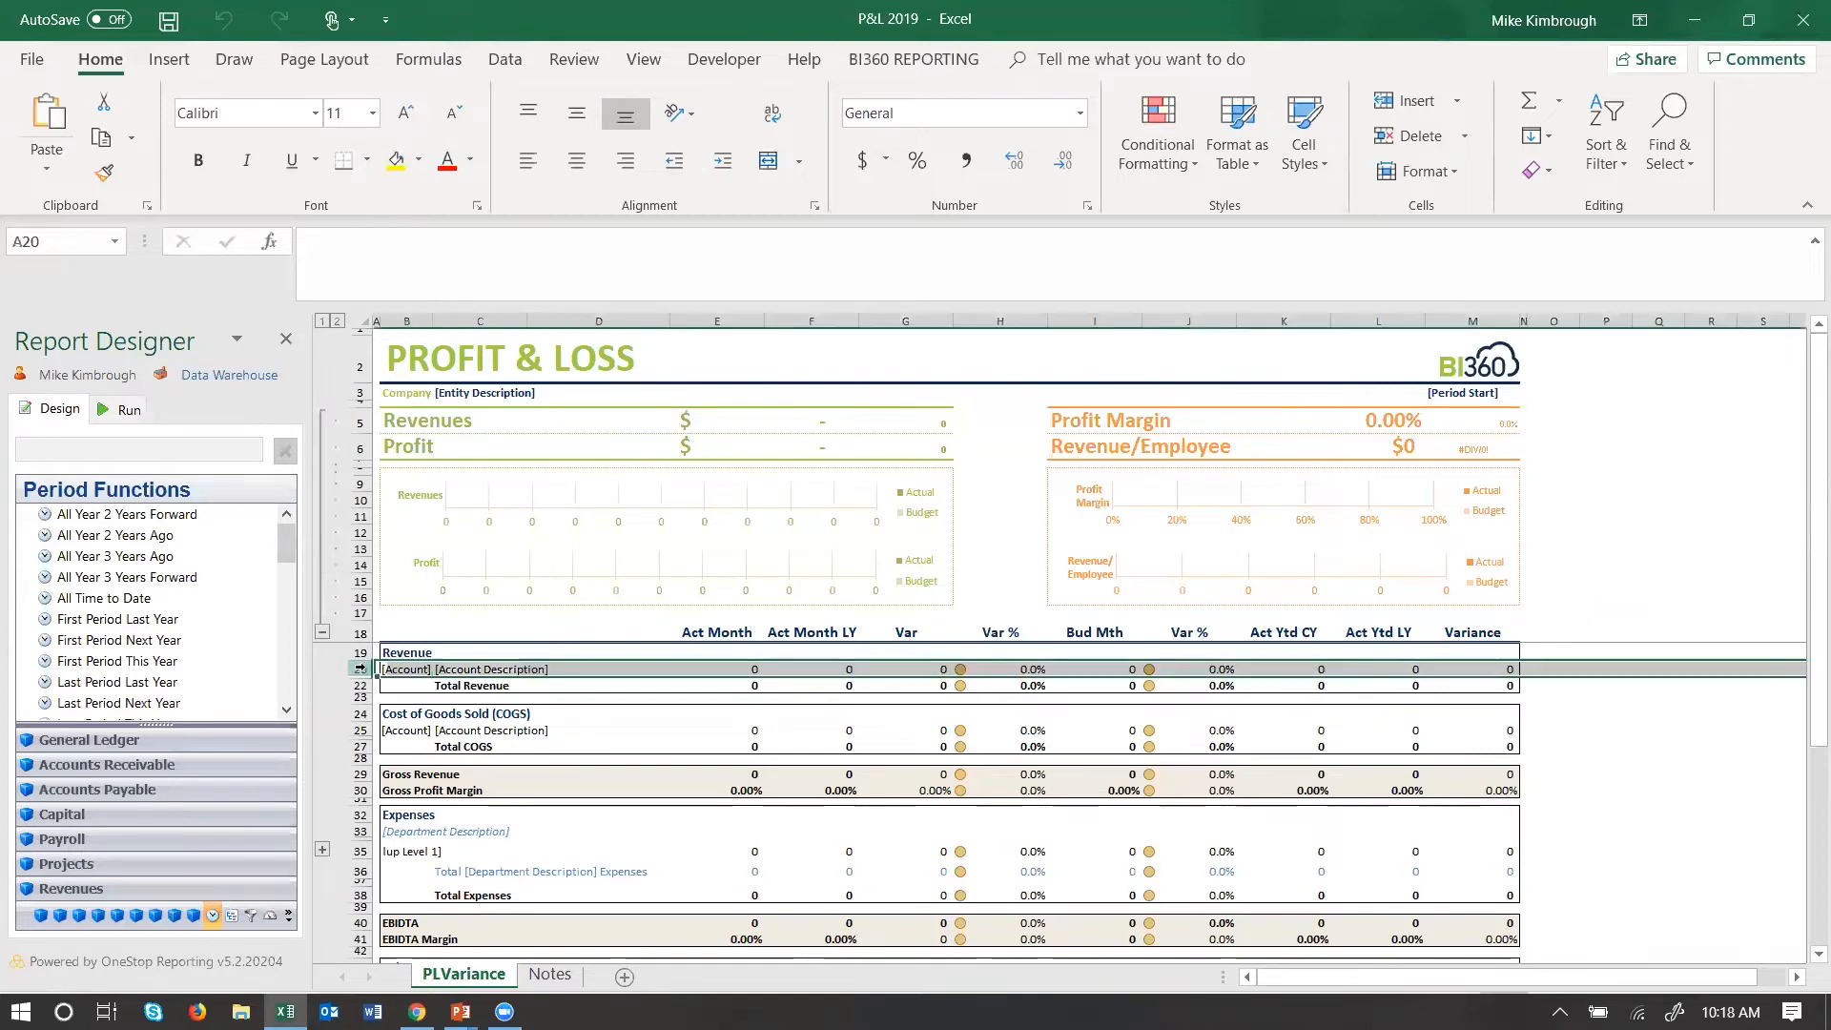
left_click(363, 732)
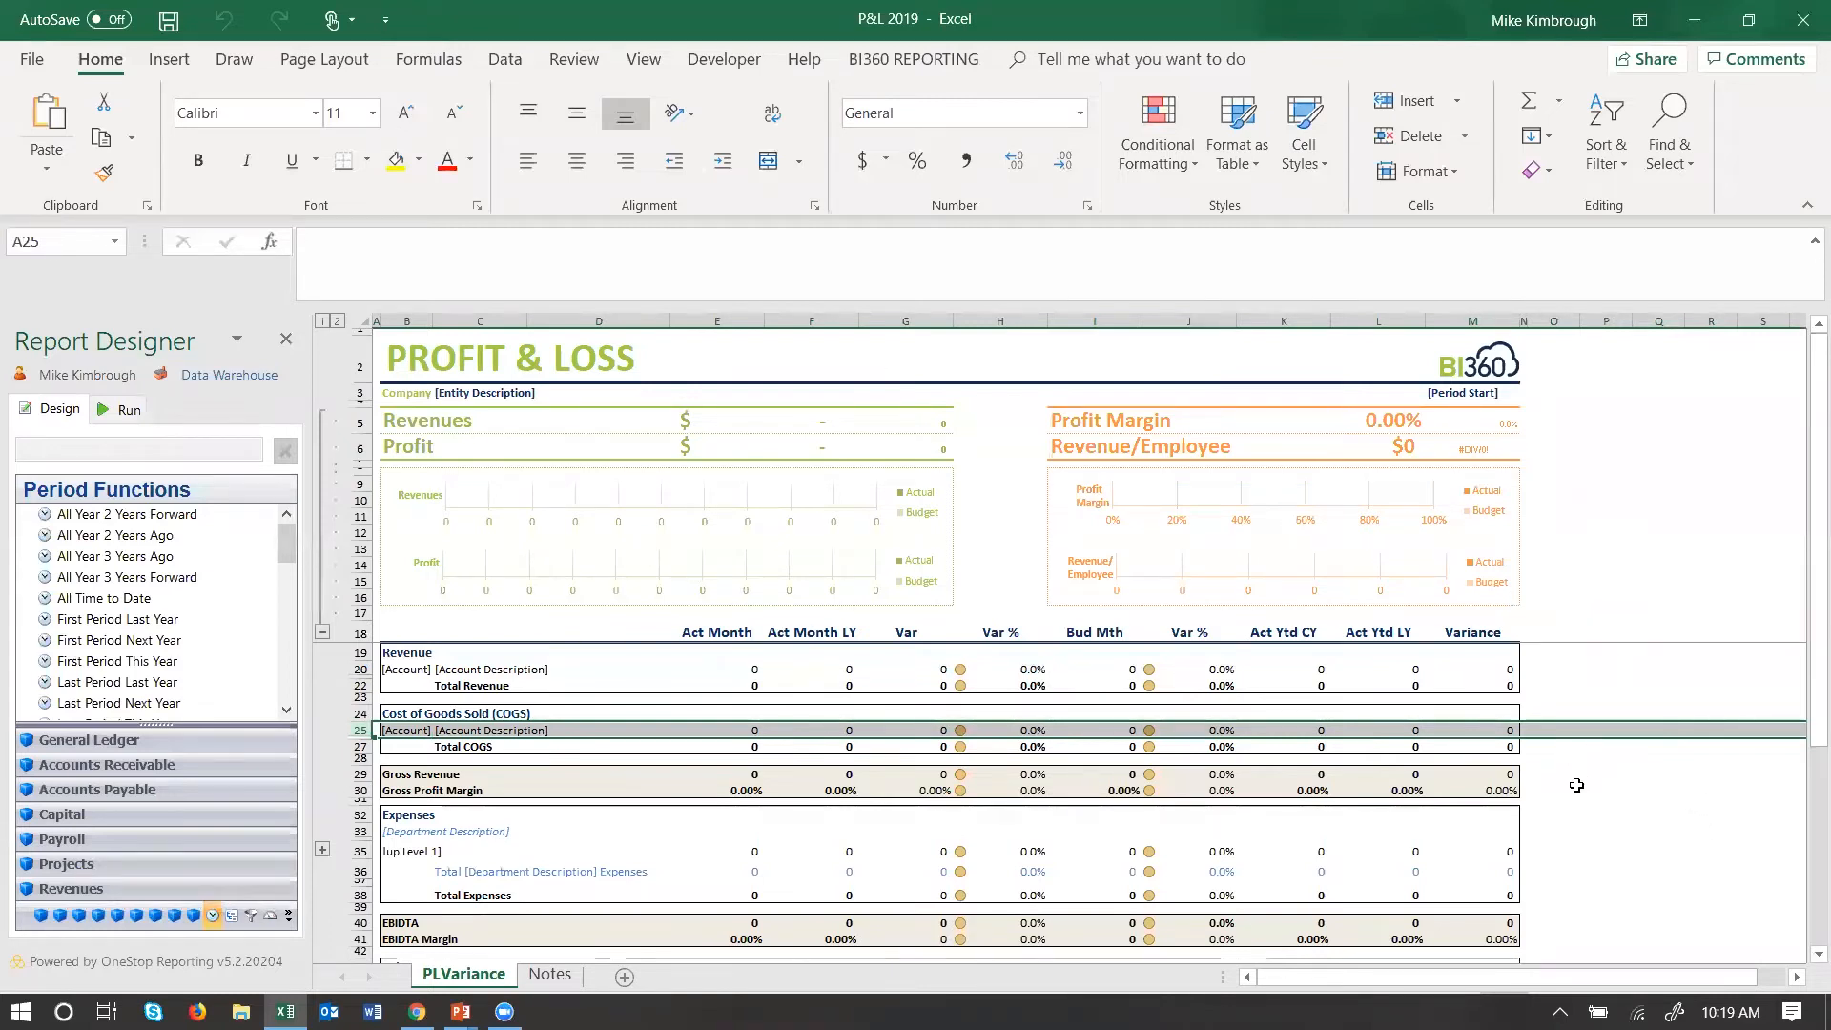
left_click(1626, 833)
Recolor the PROFIT & LOSS title in B2 with the recently used dark navy font color
left_click_drag(430, 356, 648, 351)
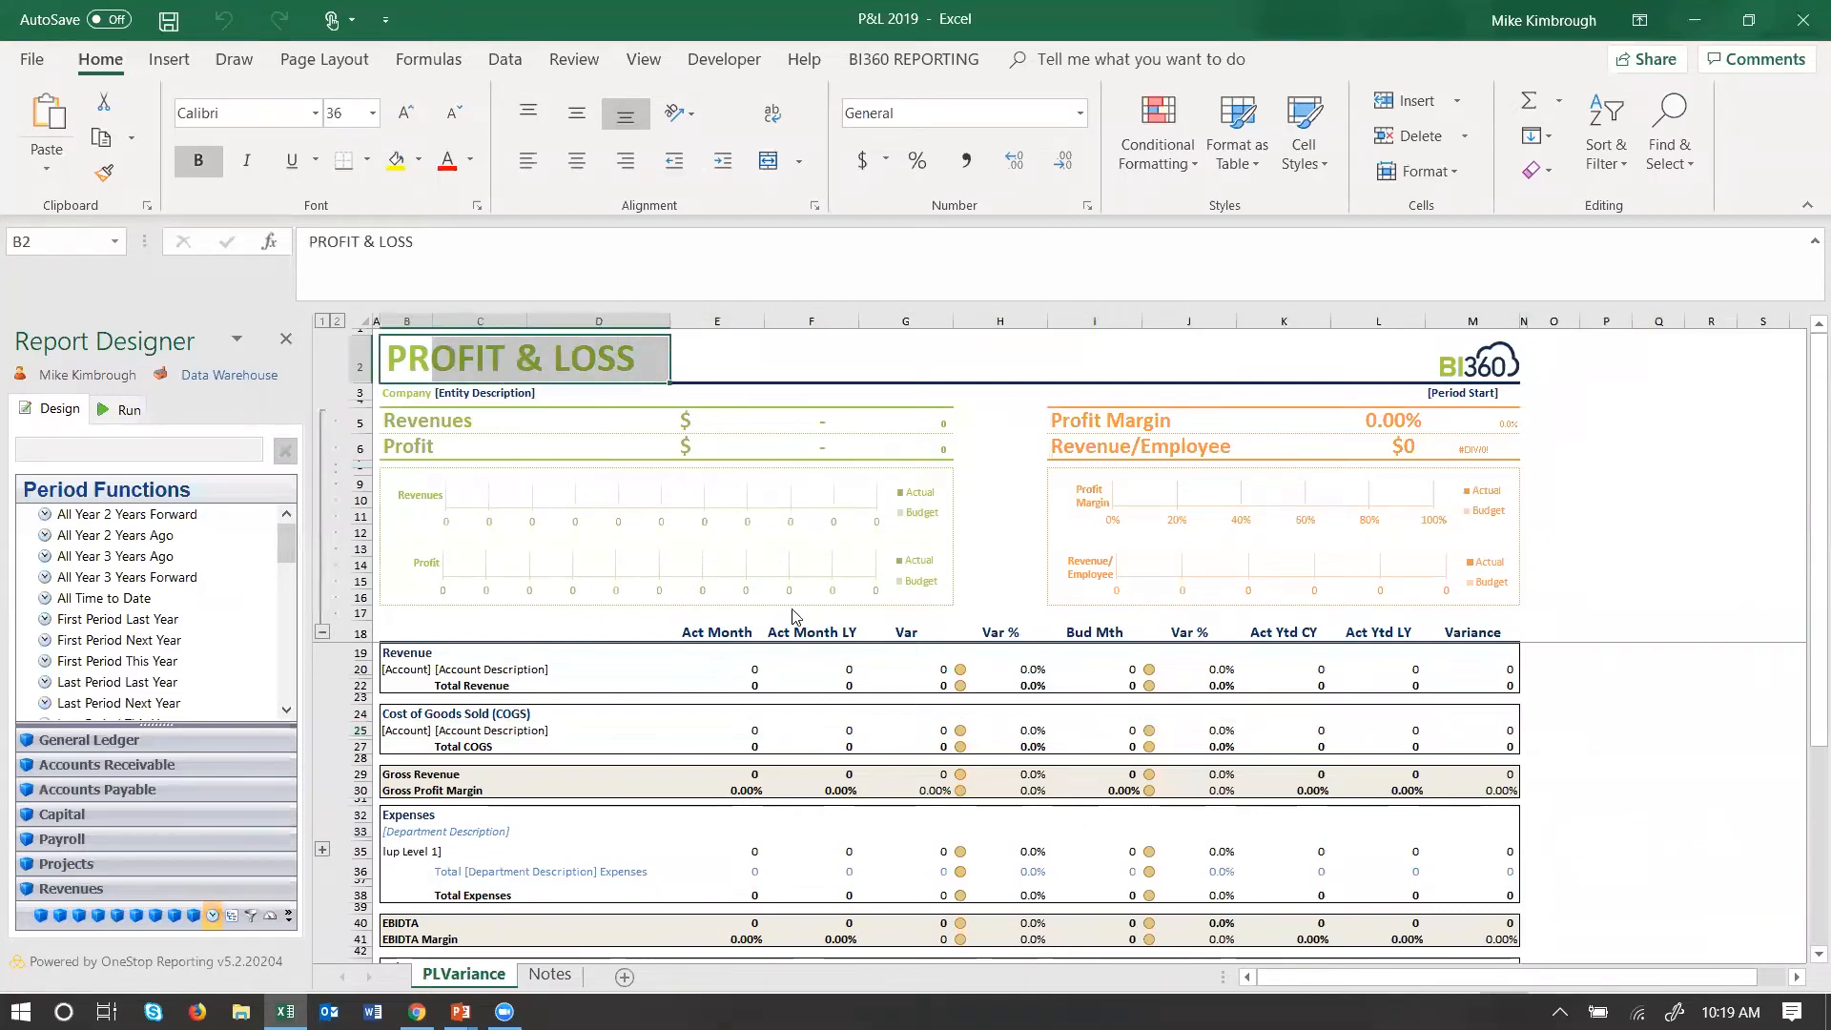
left_click(470, 159)
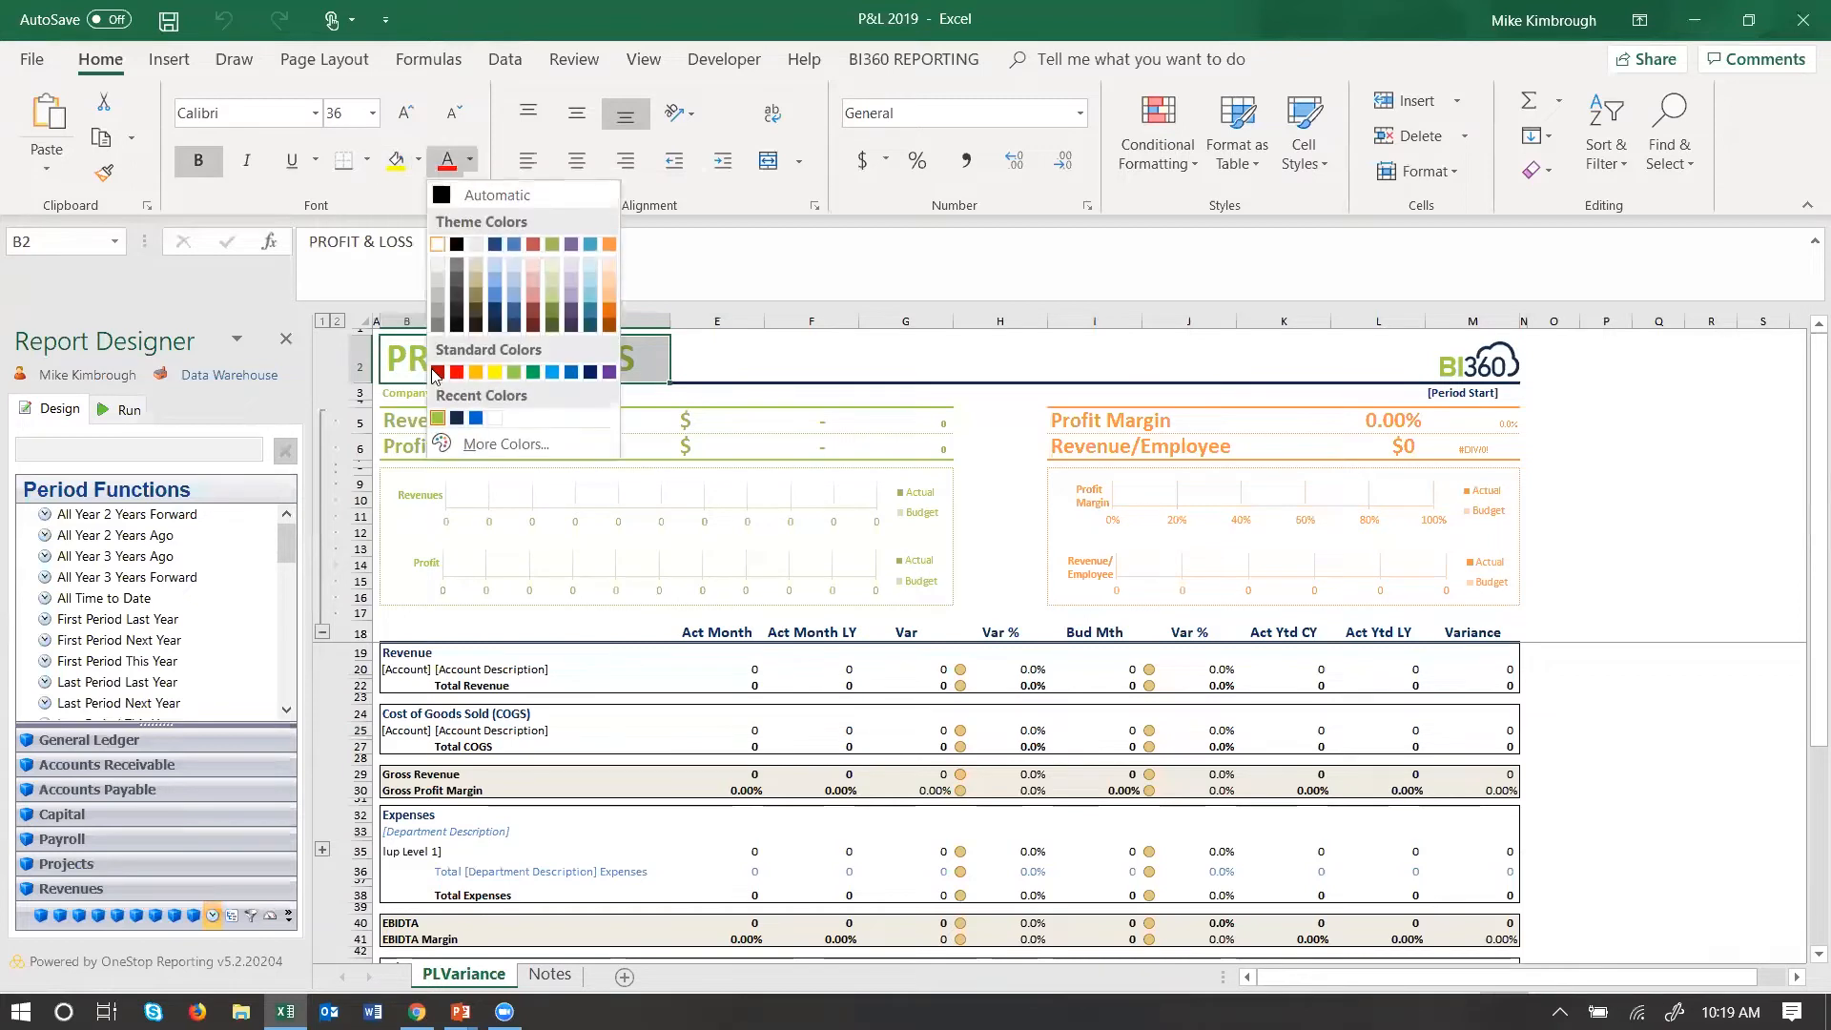
left_click(458, 419)
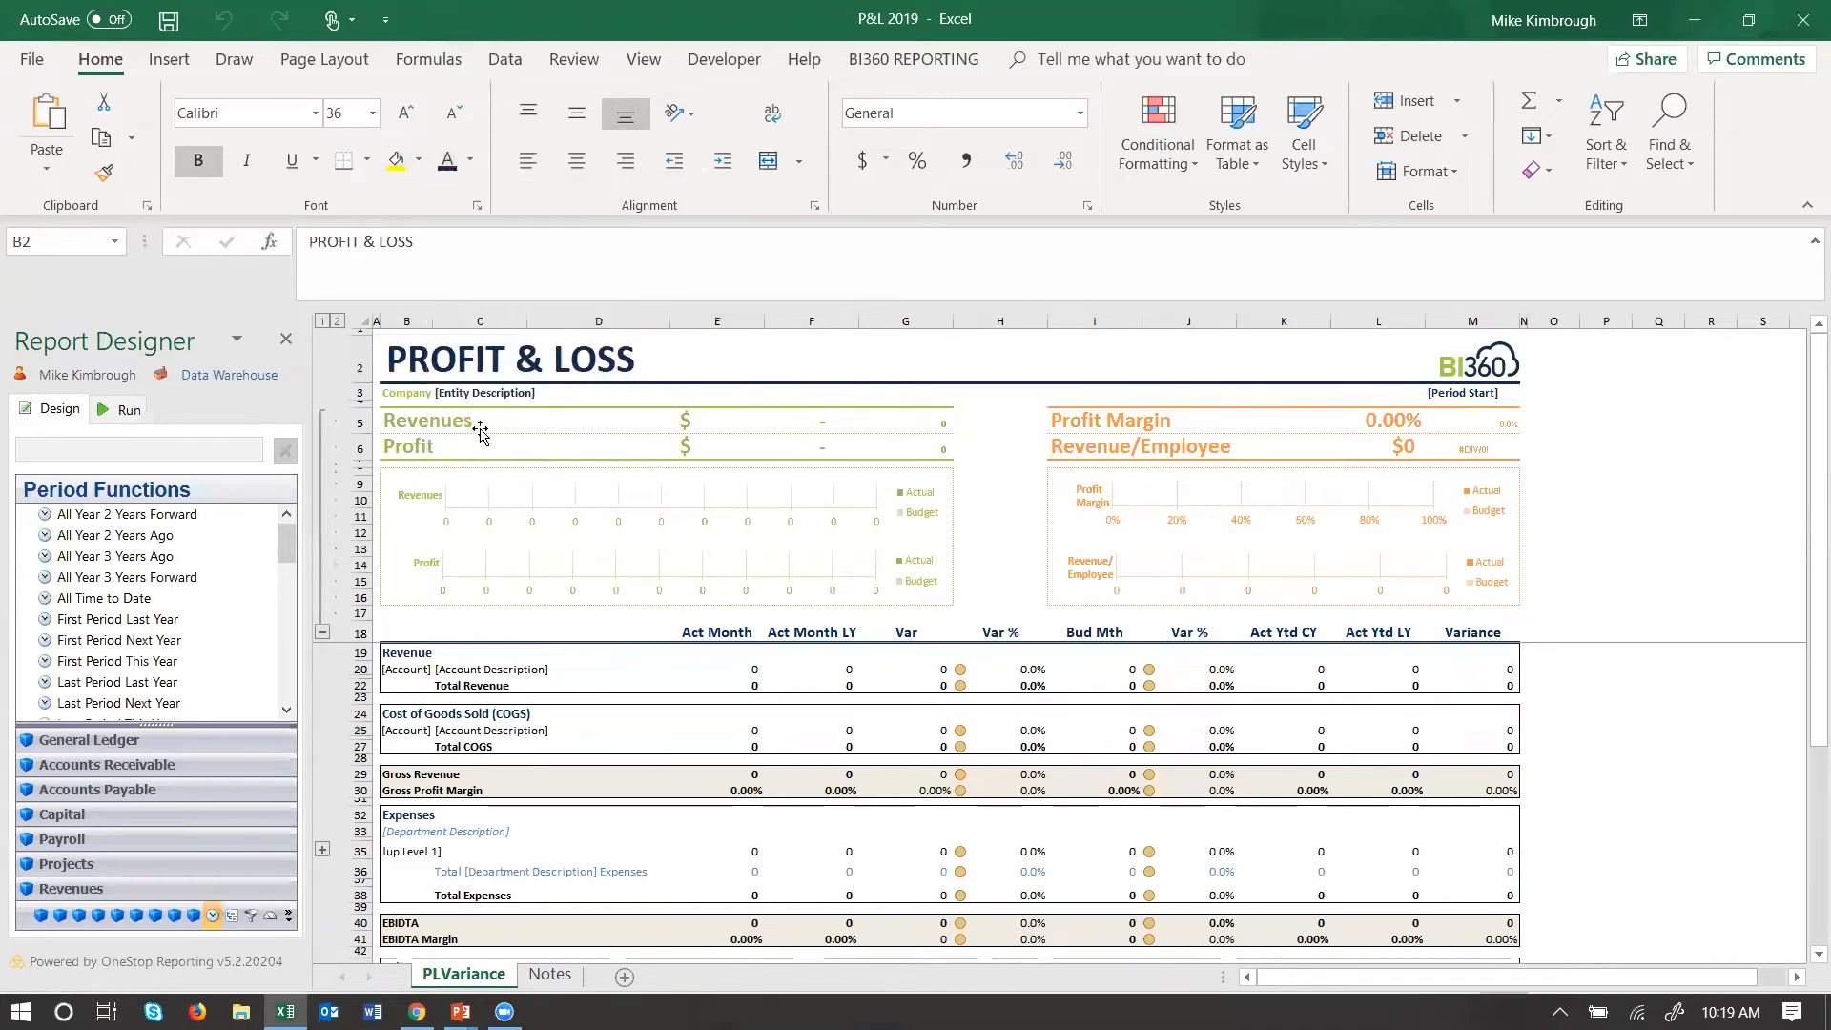
Shorten the column headings in E18 and F18 to "Act Mth" and "Act Mth LY"
left_click(734, 632)
left_click(350, 244)
key("Delete")
key("Delete")
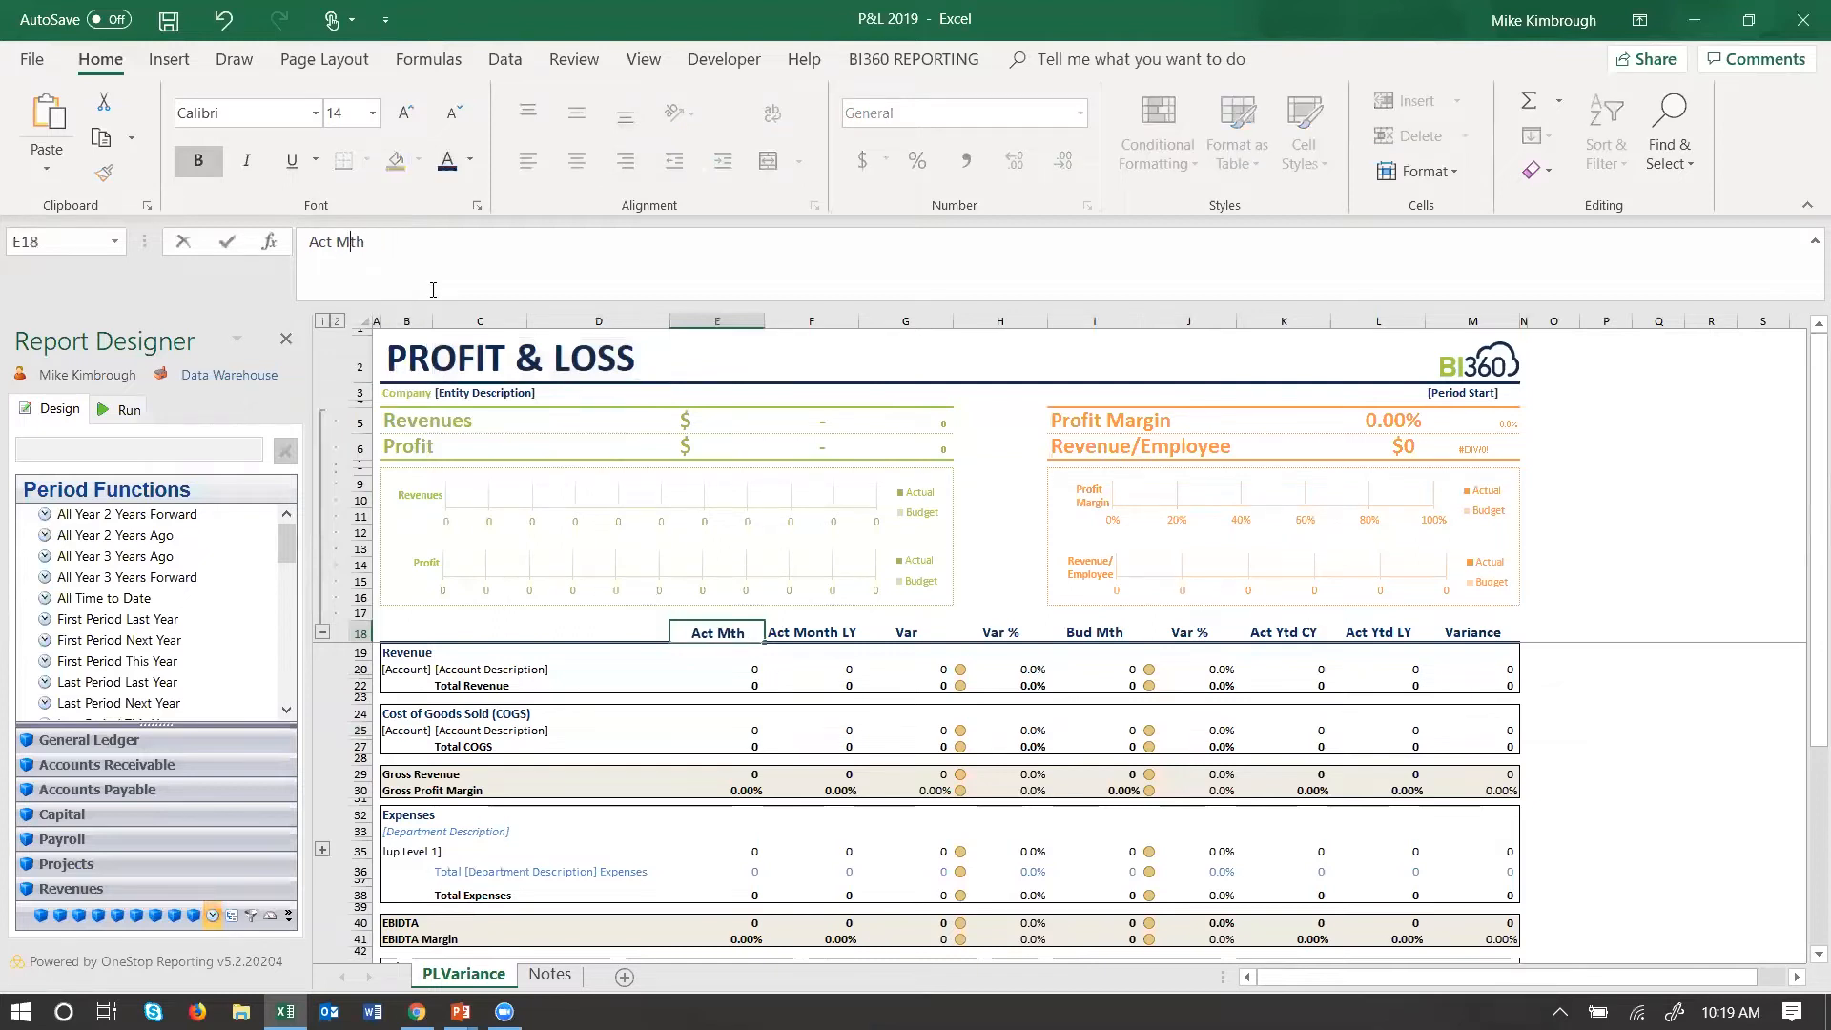
left_click(810, 629)
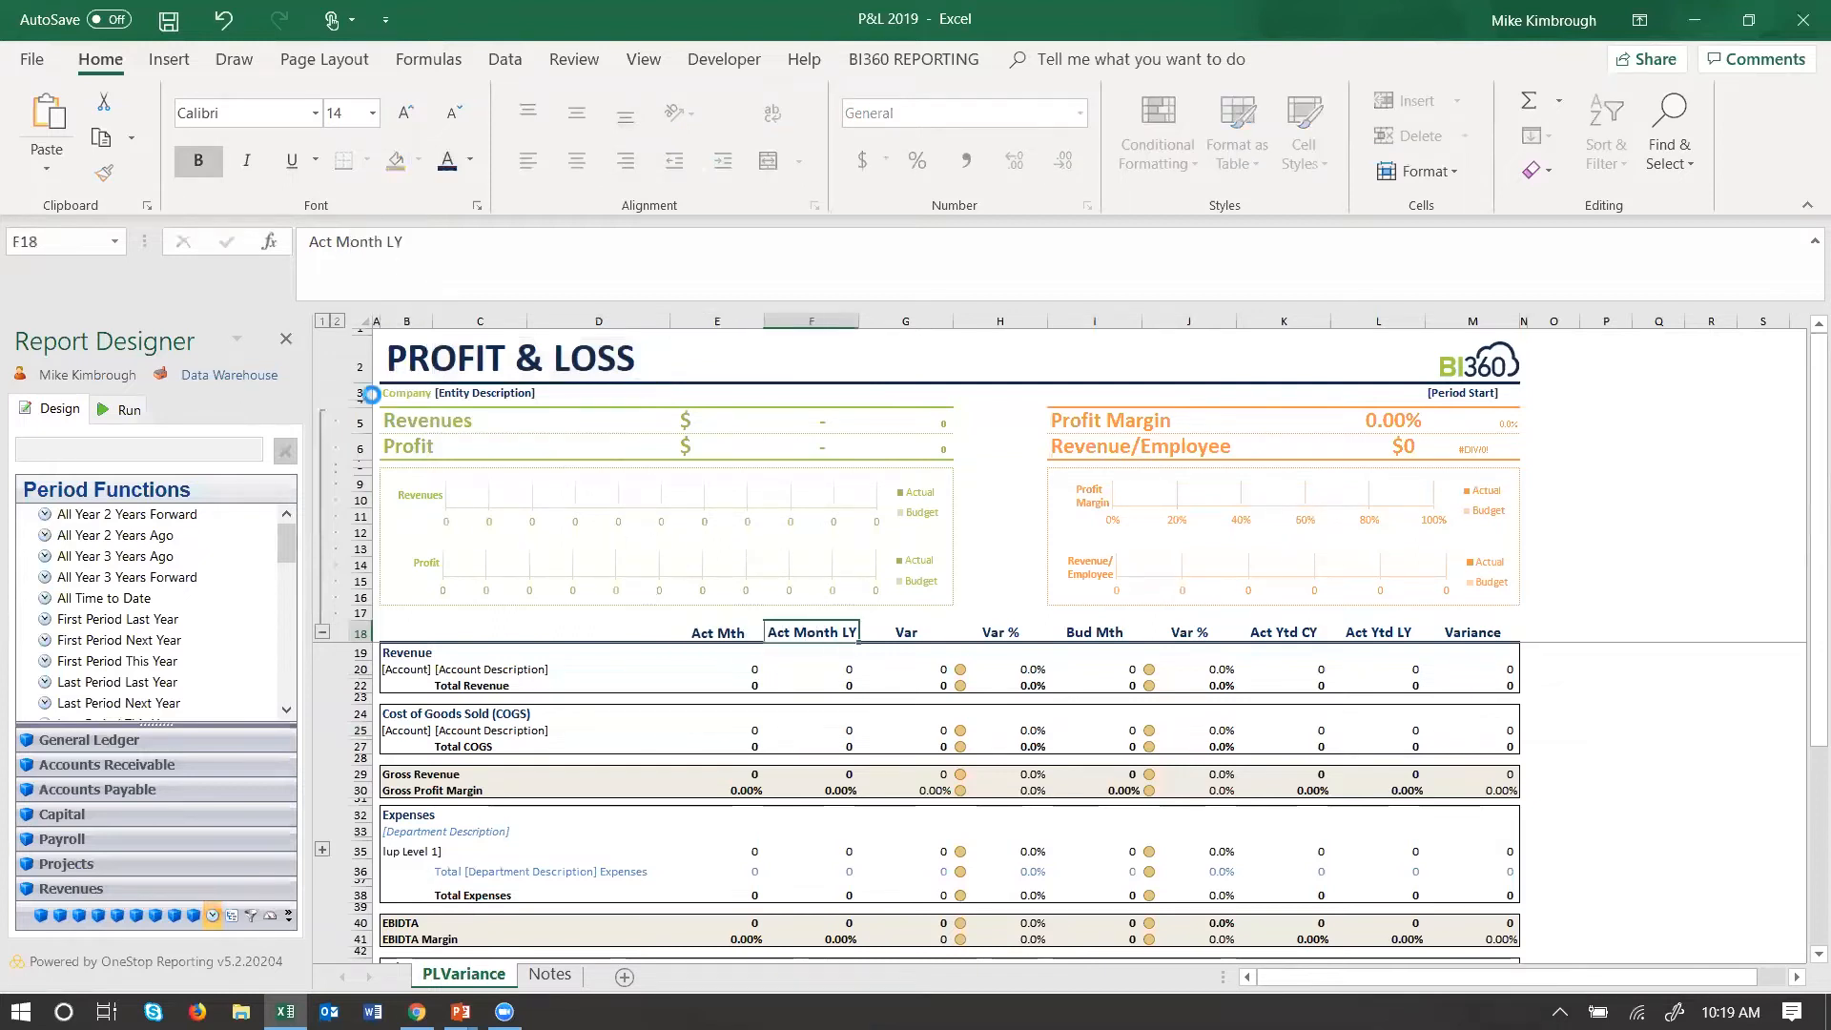
left_click(354, 242)
key("Delete")
key("Delete")
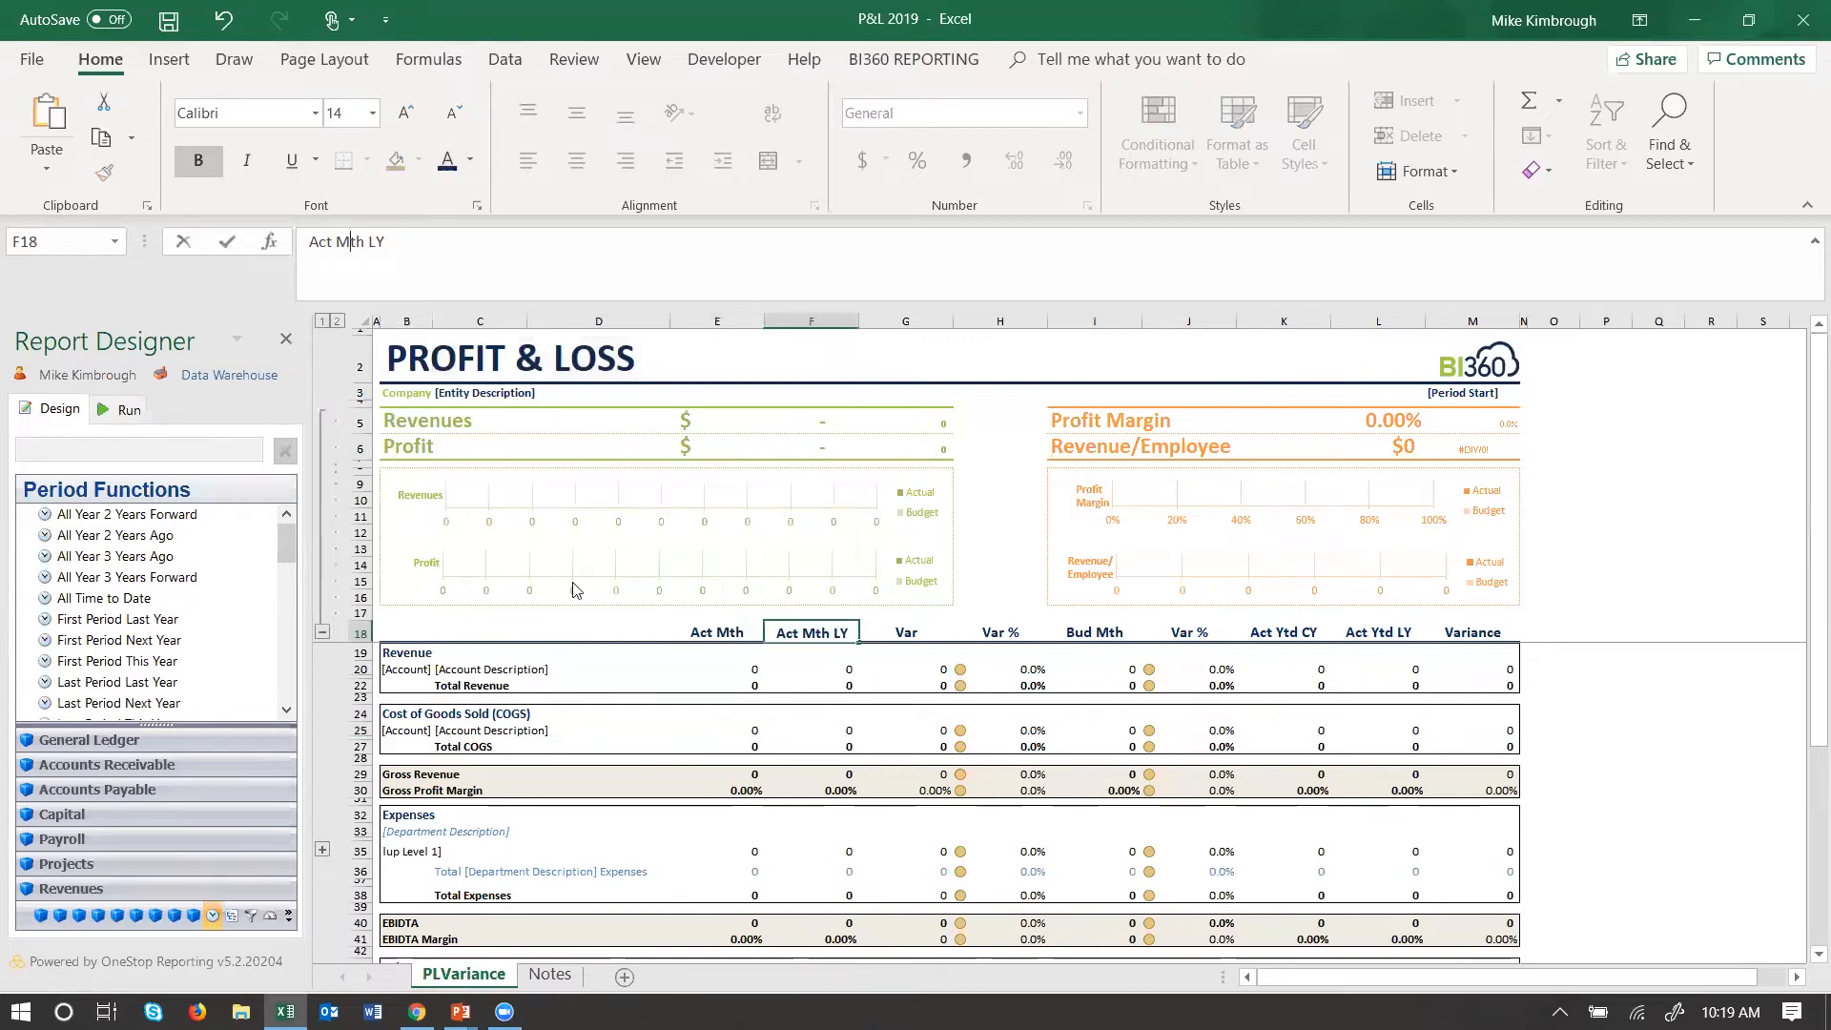
Save the edited report as a draft to BI360 and close the Excel workbook
left_click(169, 19)
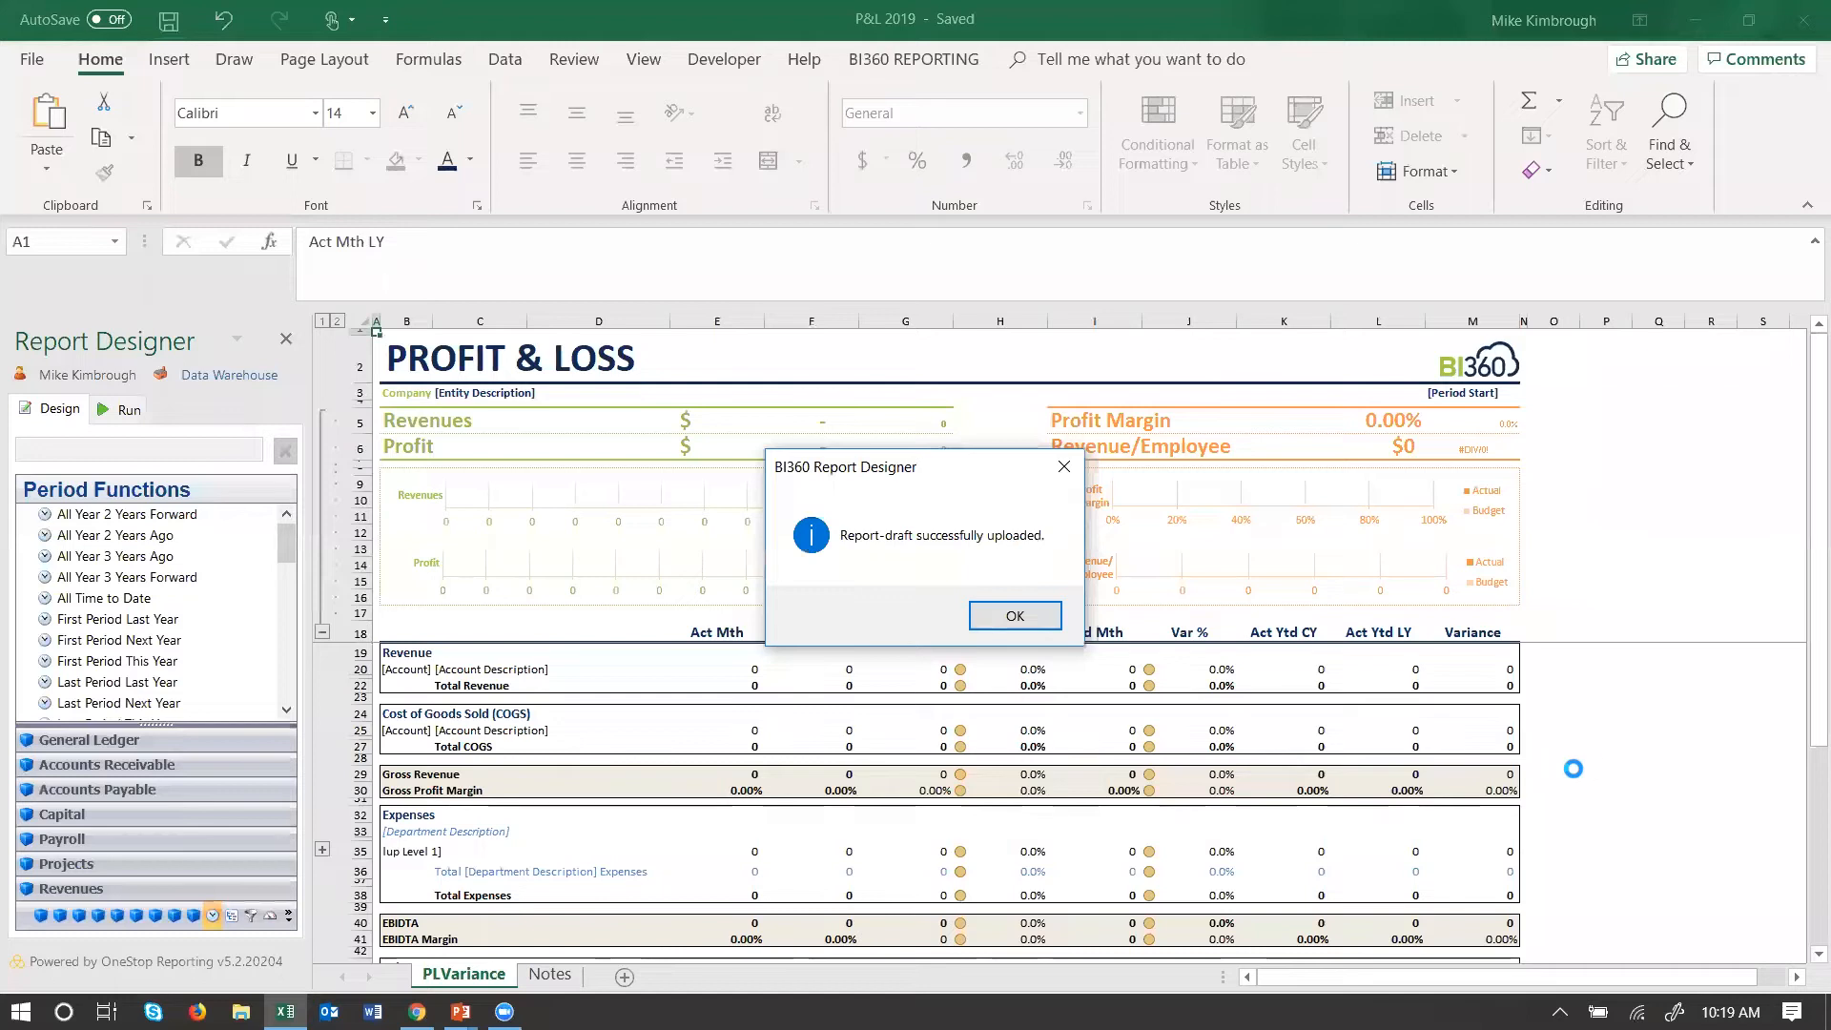
left_click(1015, 617)
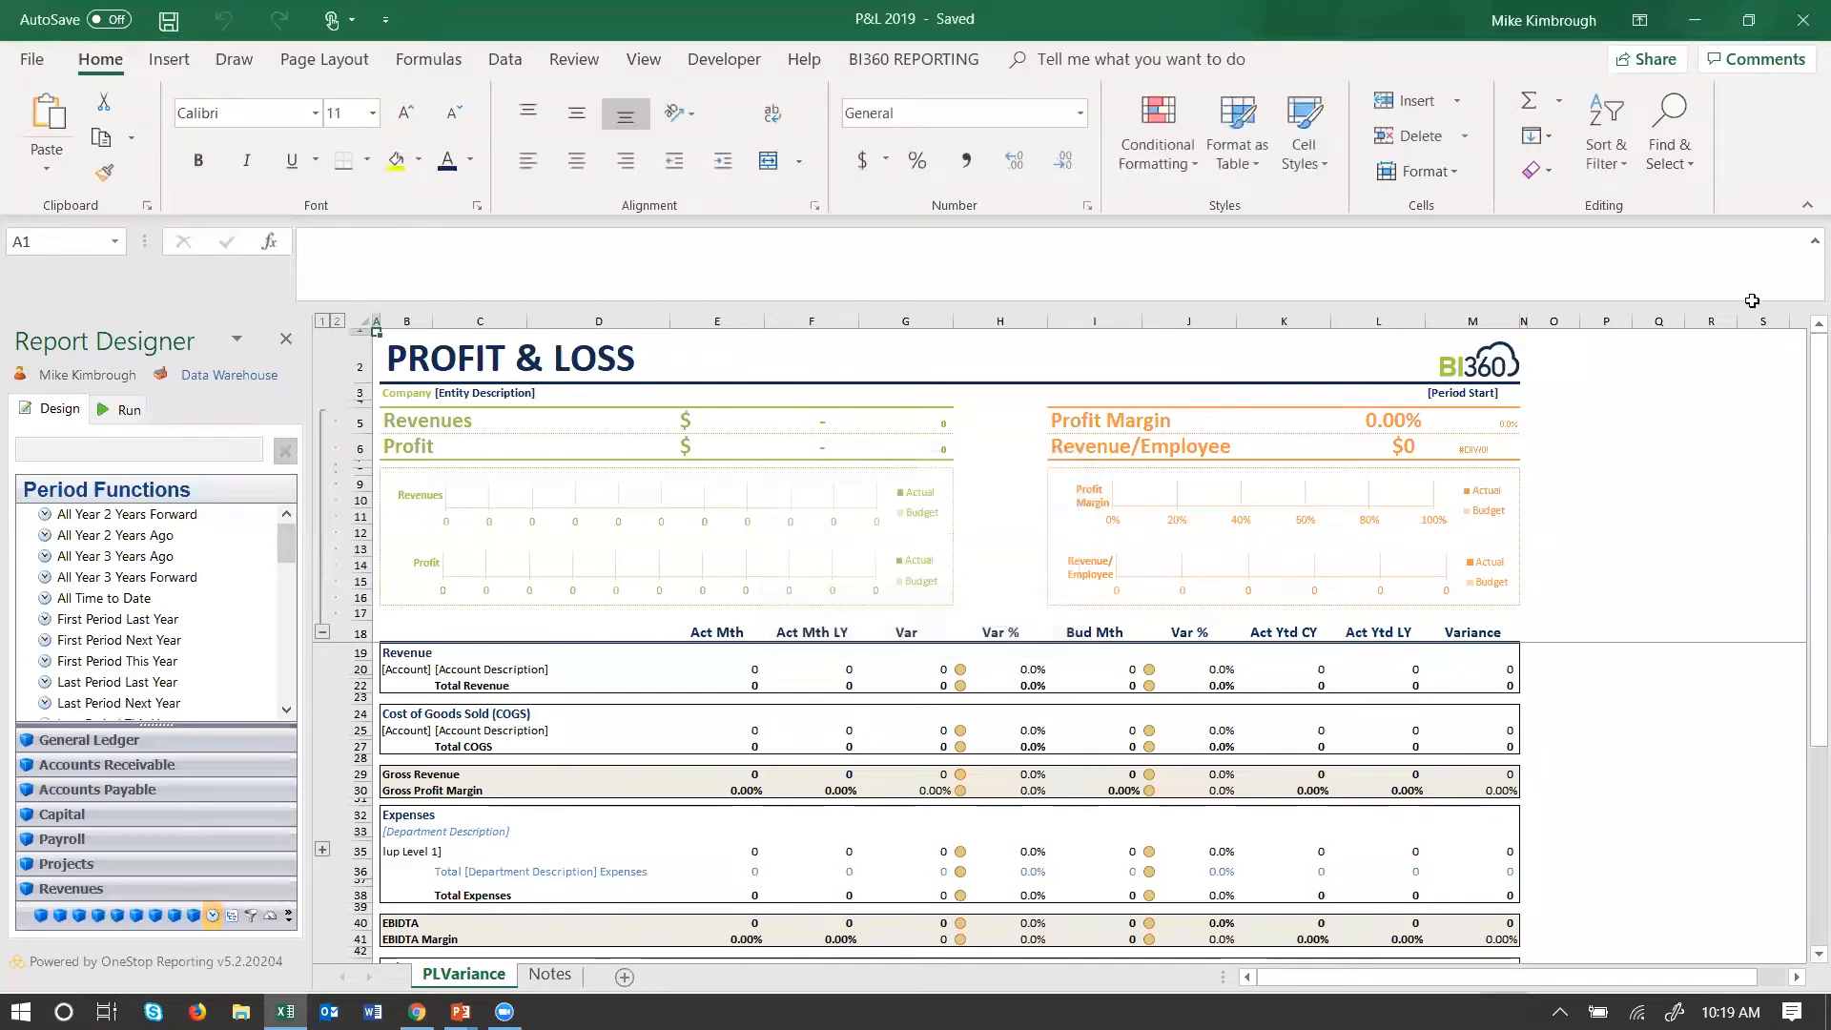
left_click(1797, 12)
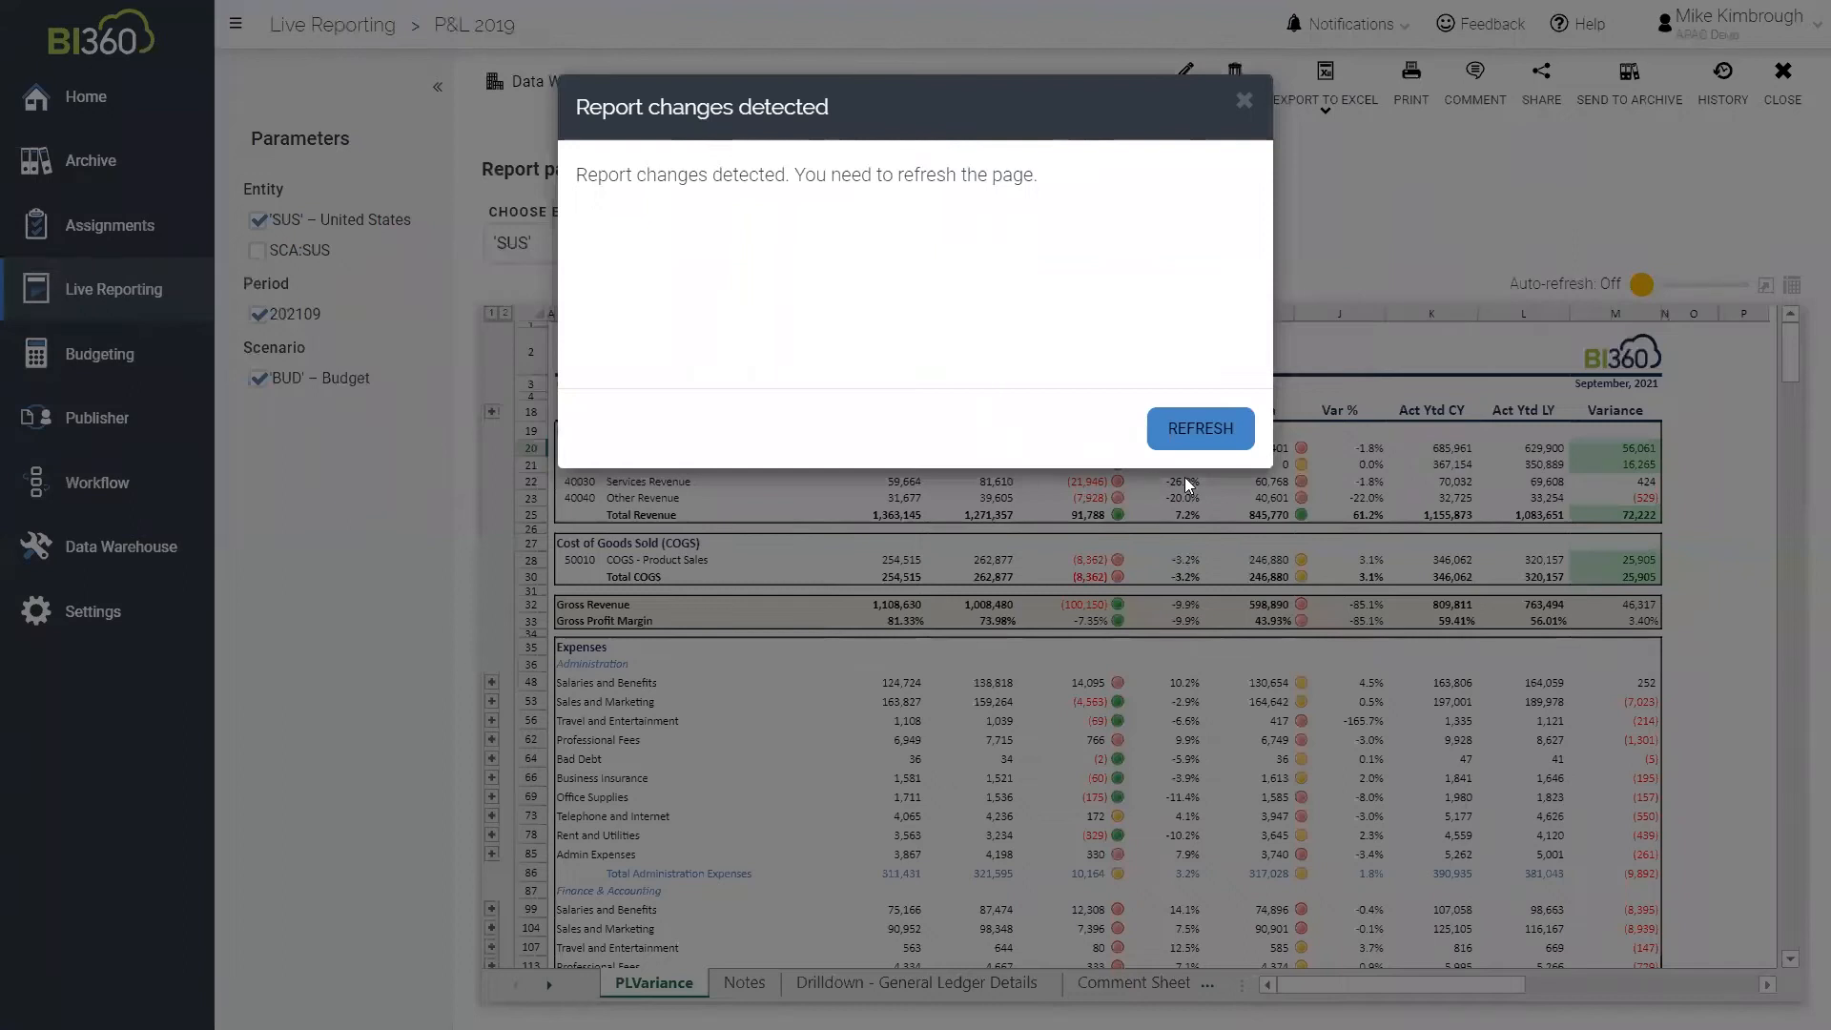
Refresh the changed report in BI360, run it again with the same parameters and publish it
left_click(1182, 436)
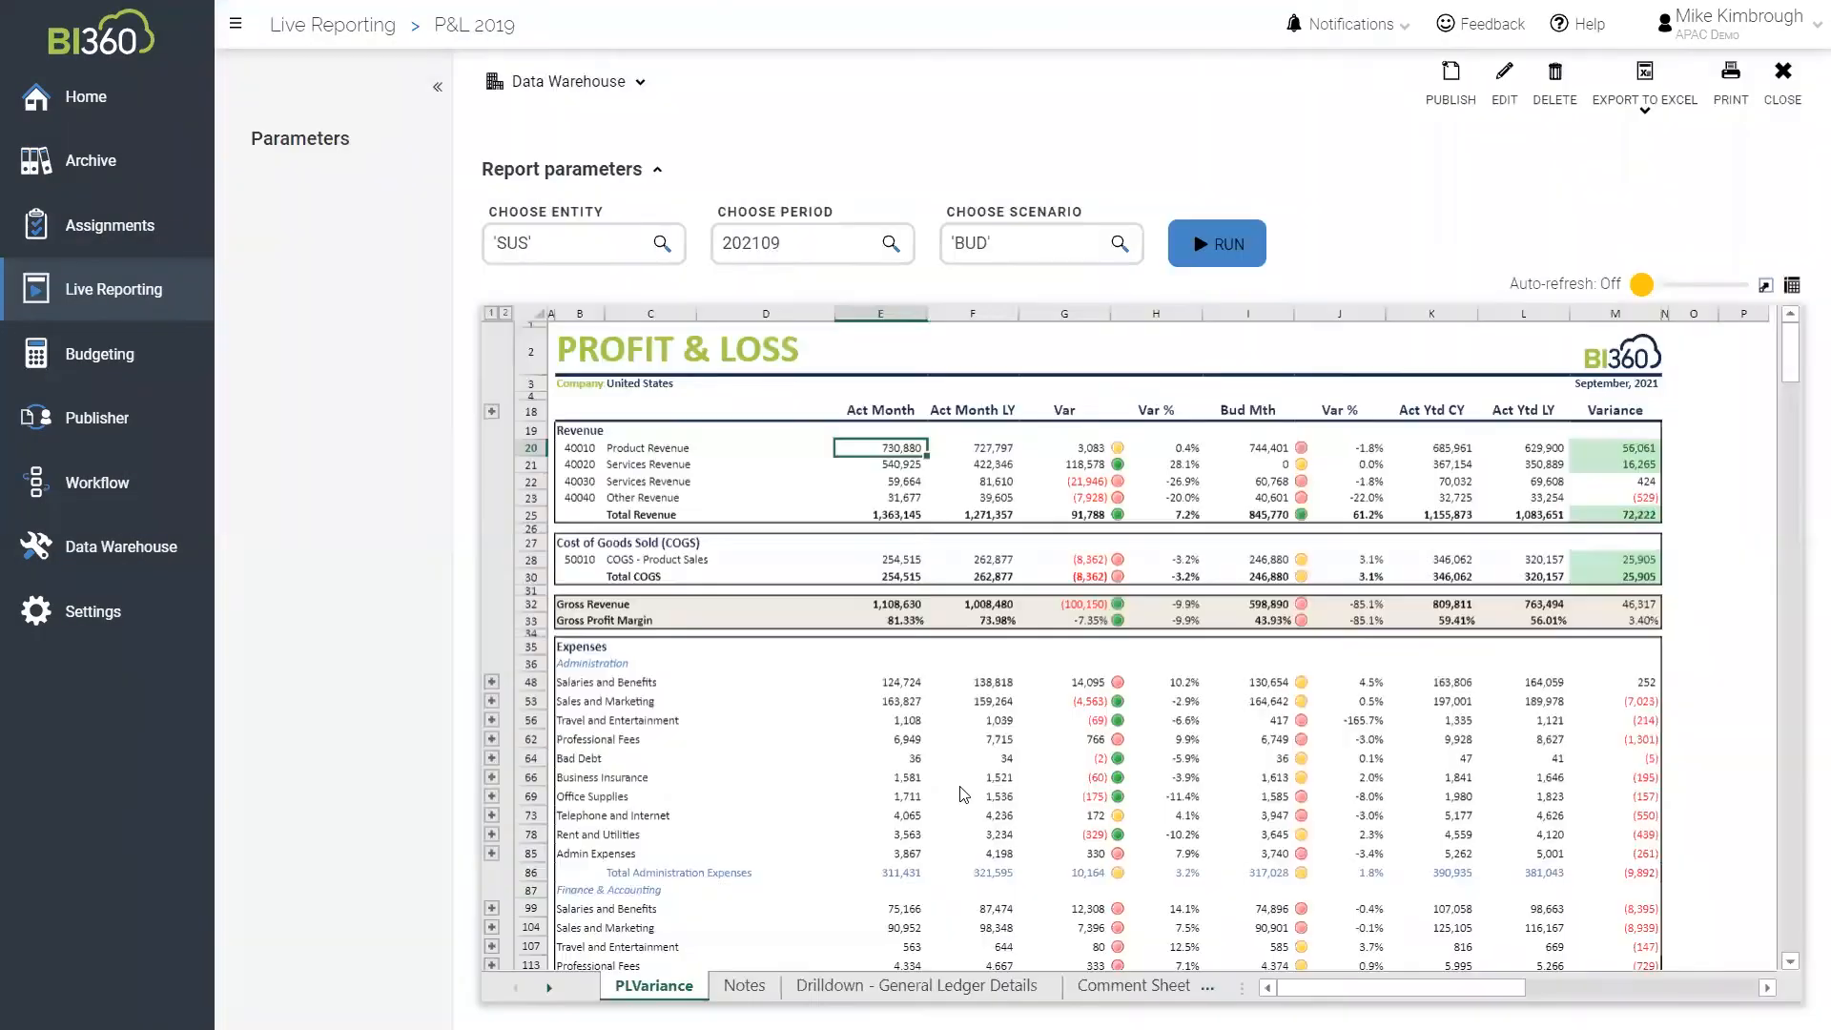
left_click(1191, 245)
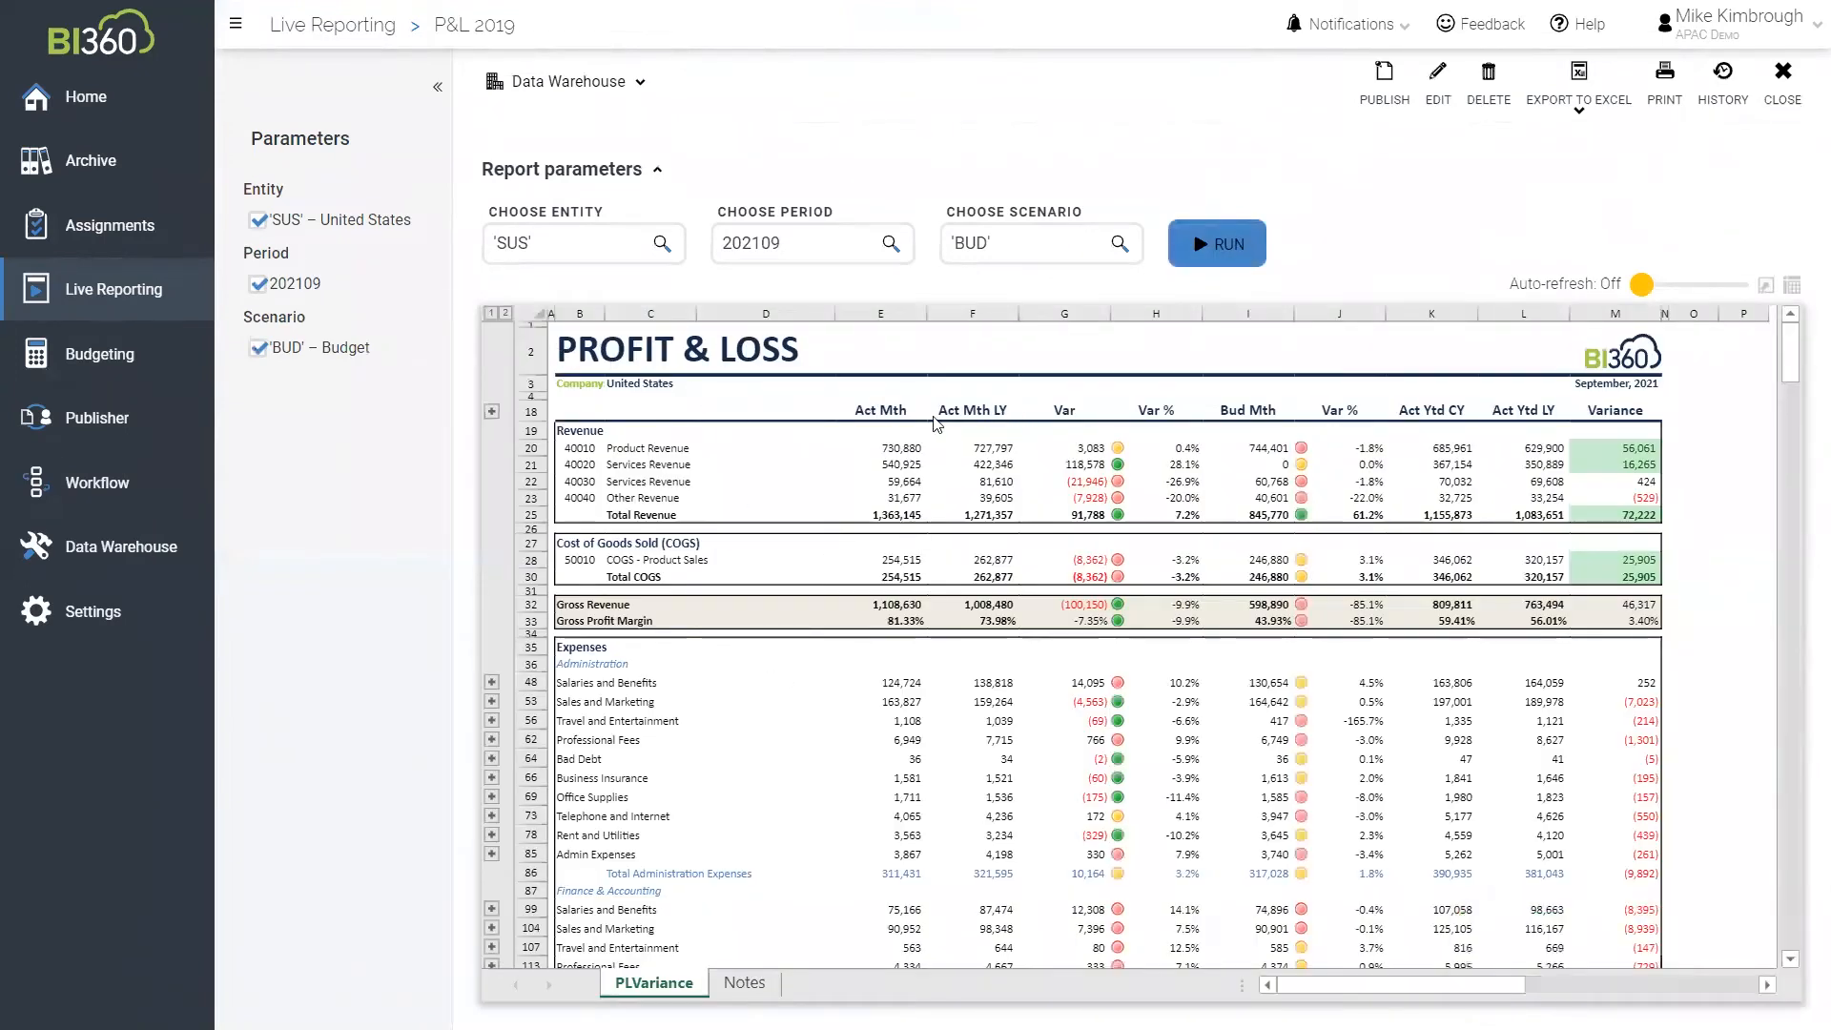
left_click(1384, 78)
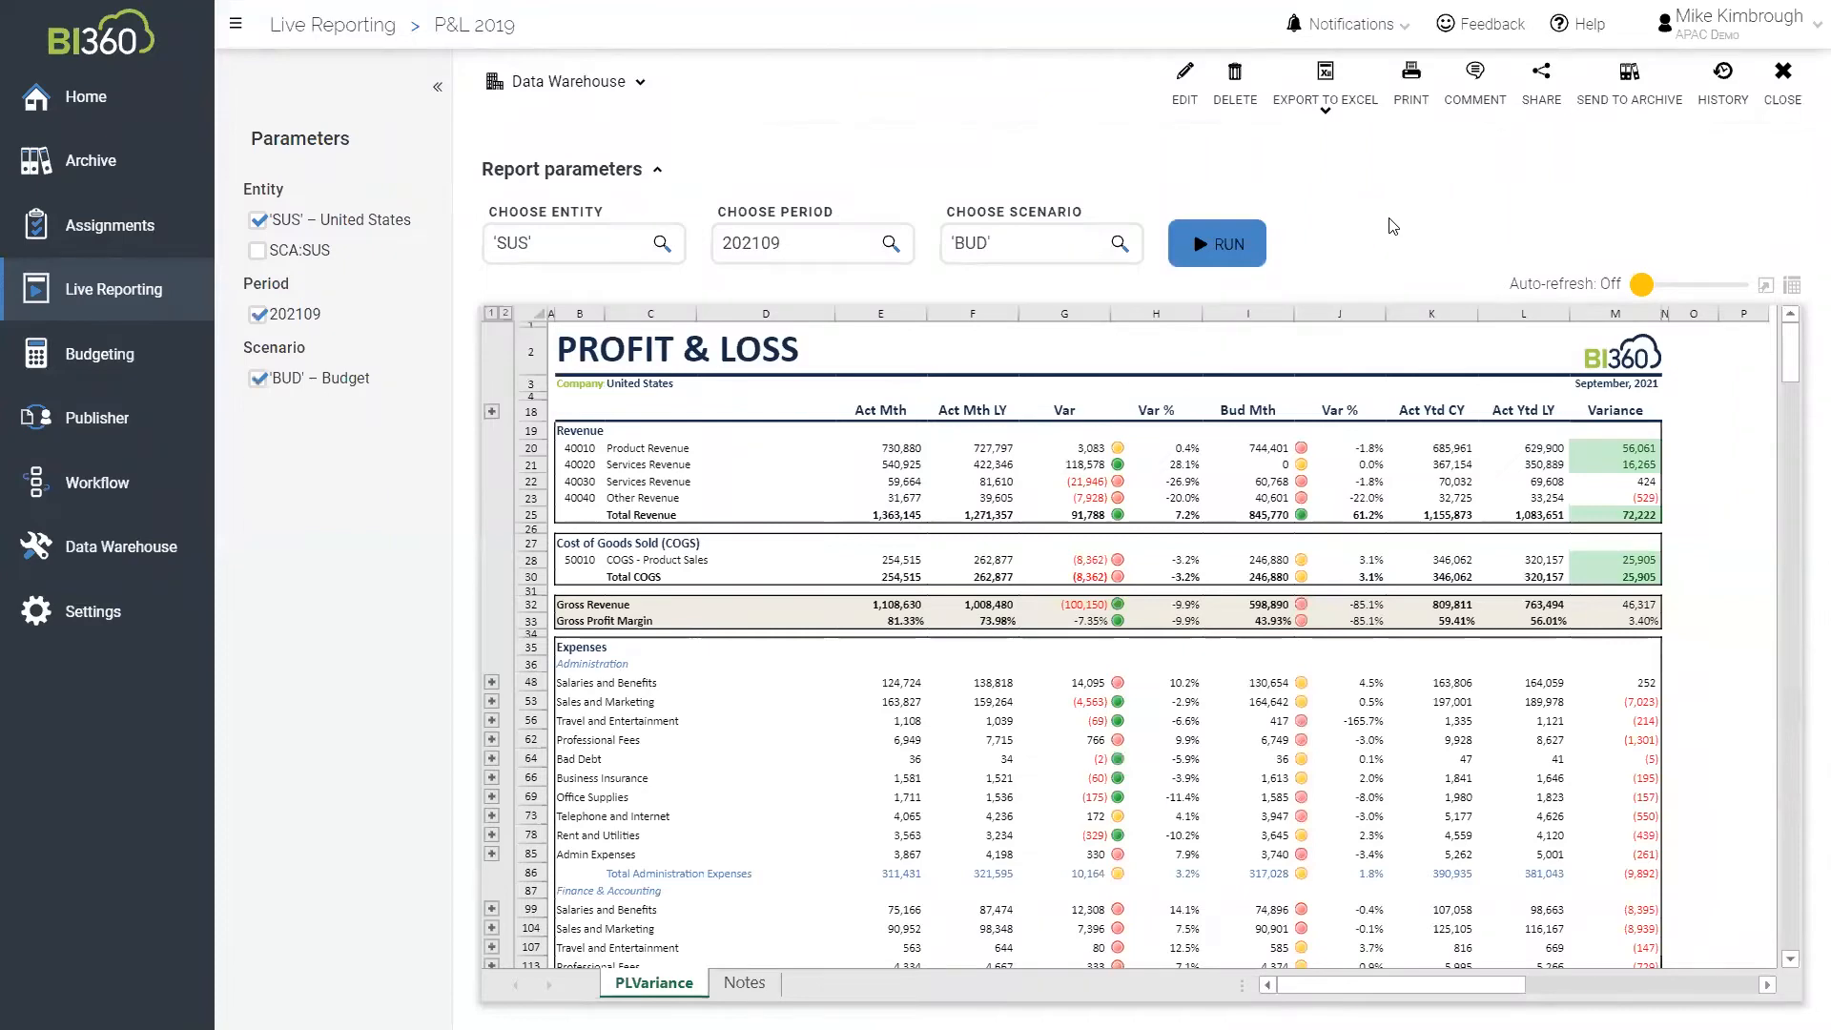
Send the P&L 2019 report to the archive, overwriting the previously shared version, and view it in the Archive list
left_click(1629, 84)
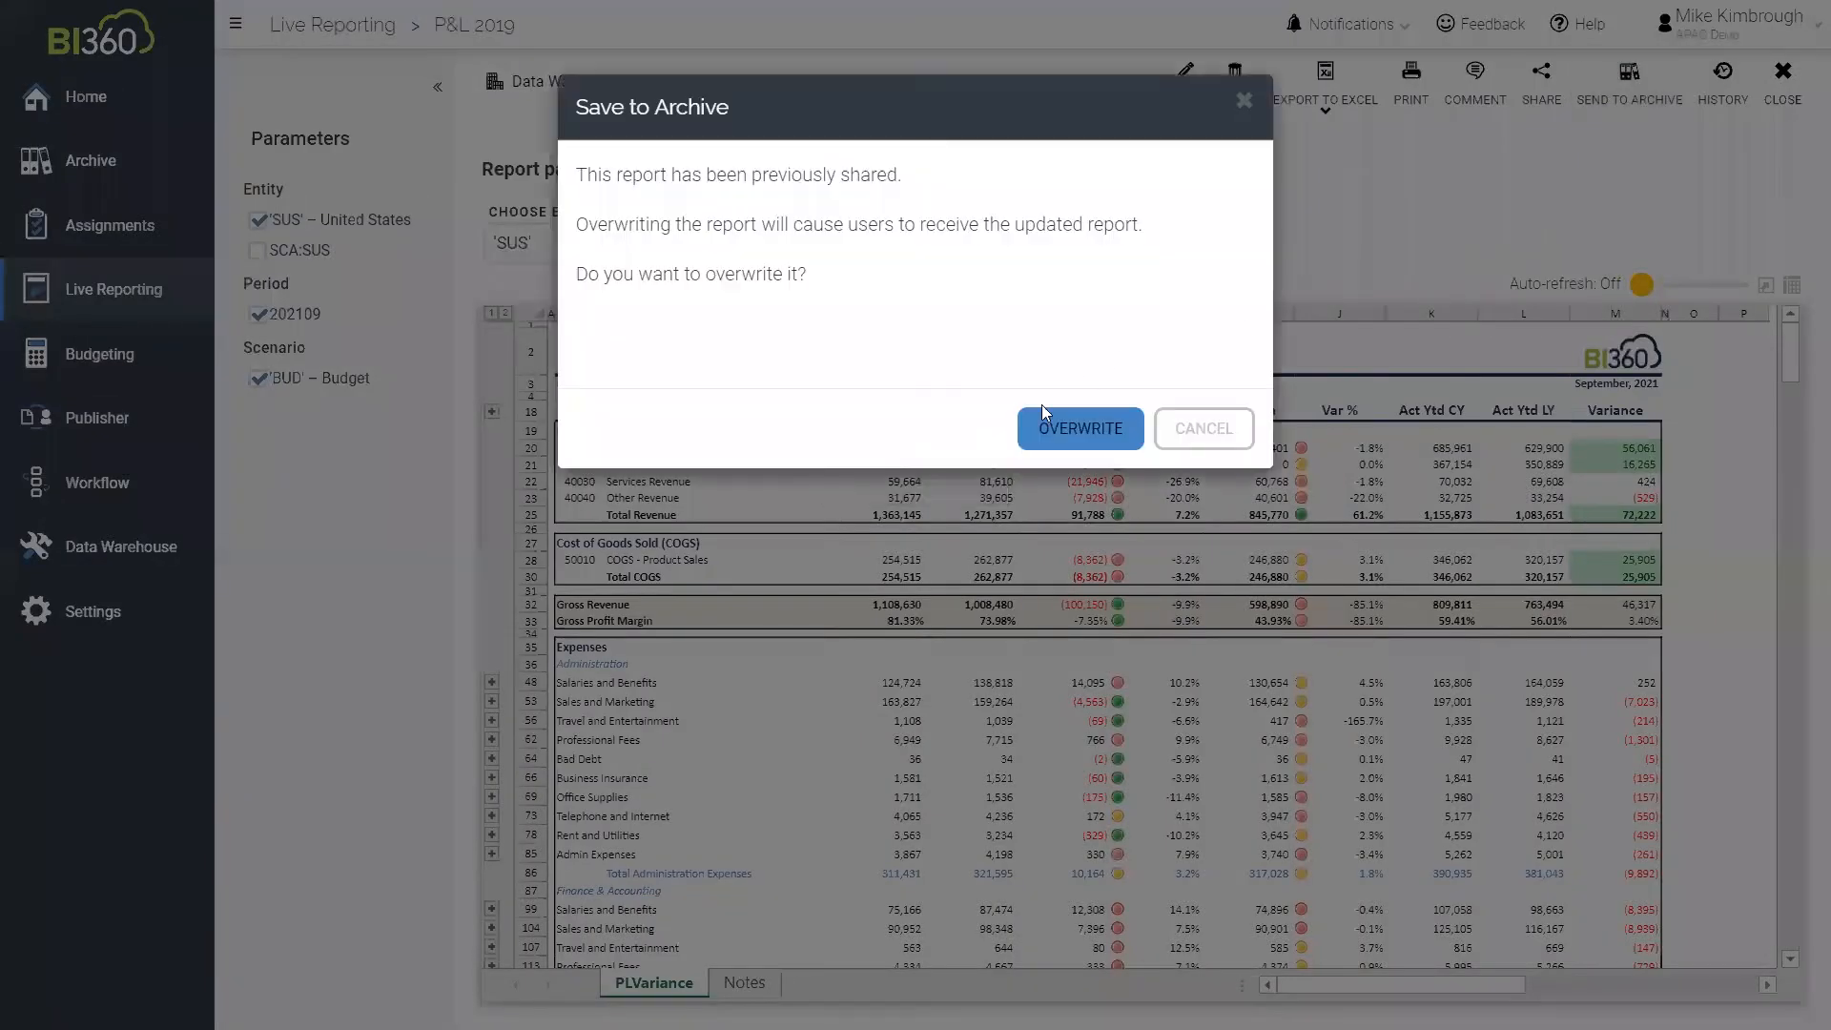
left_click(1035, 439)
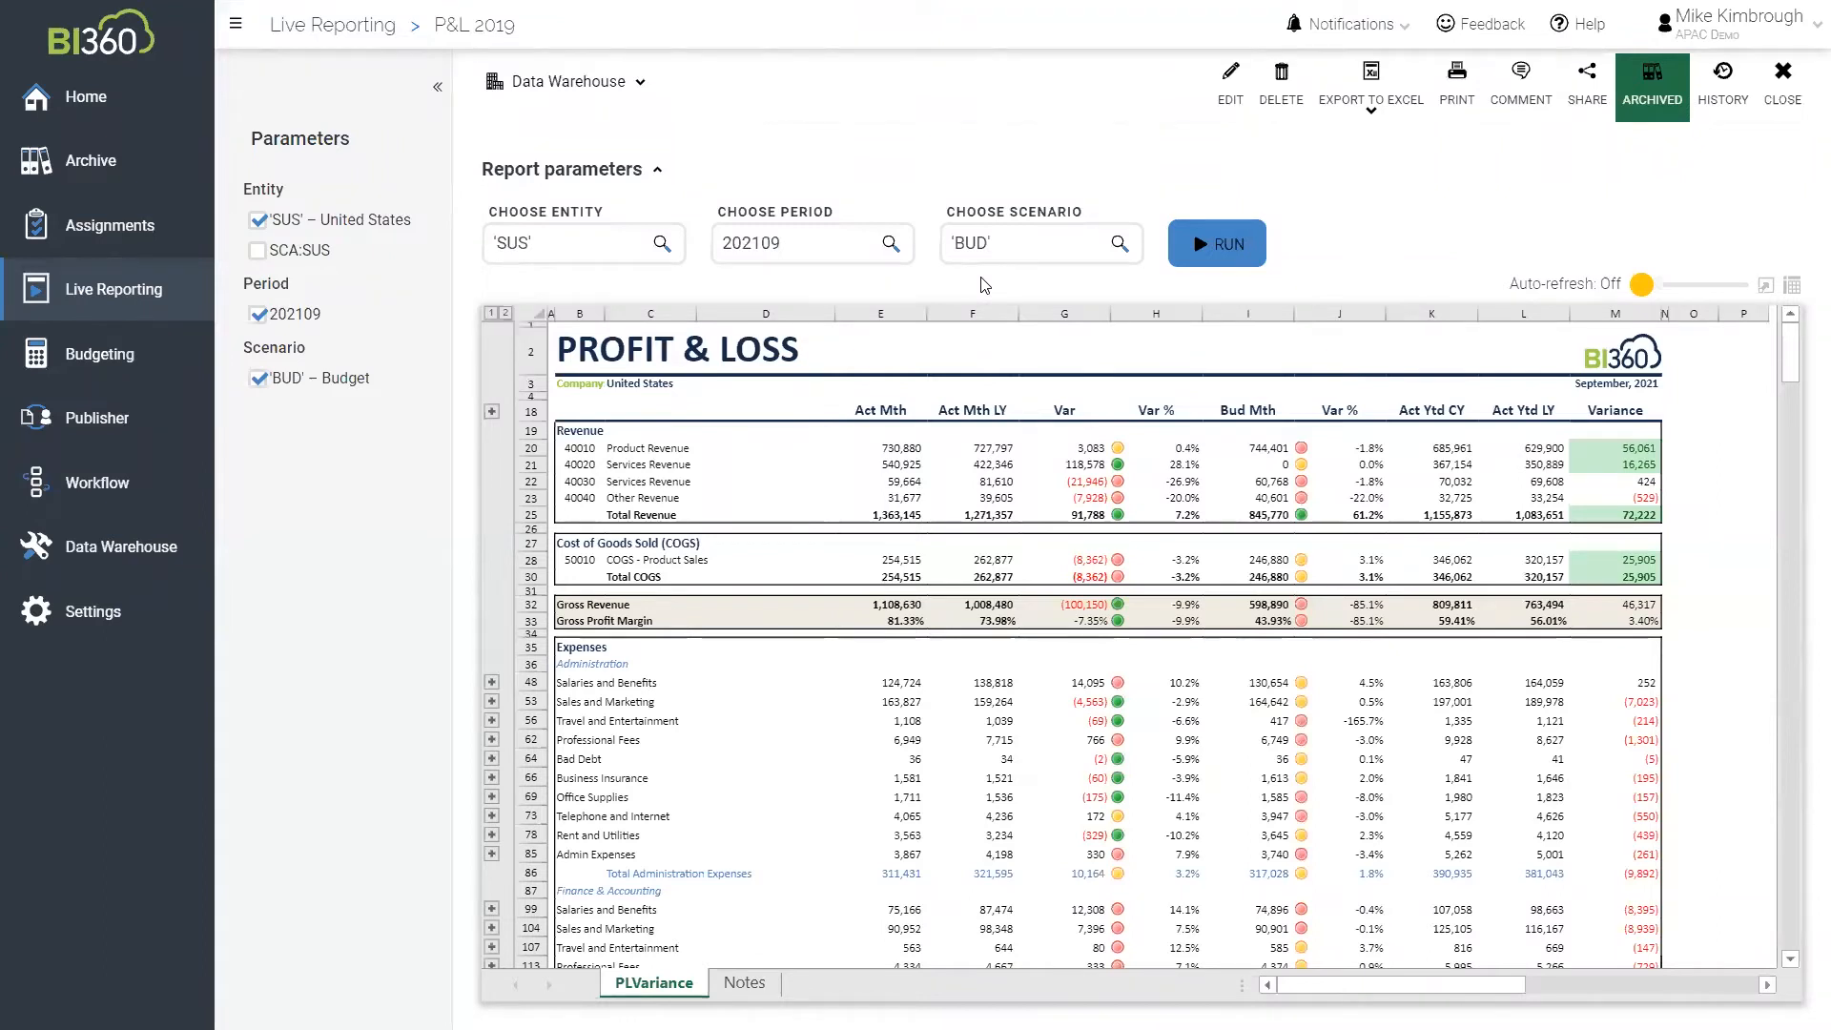
left_click(115, 174)
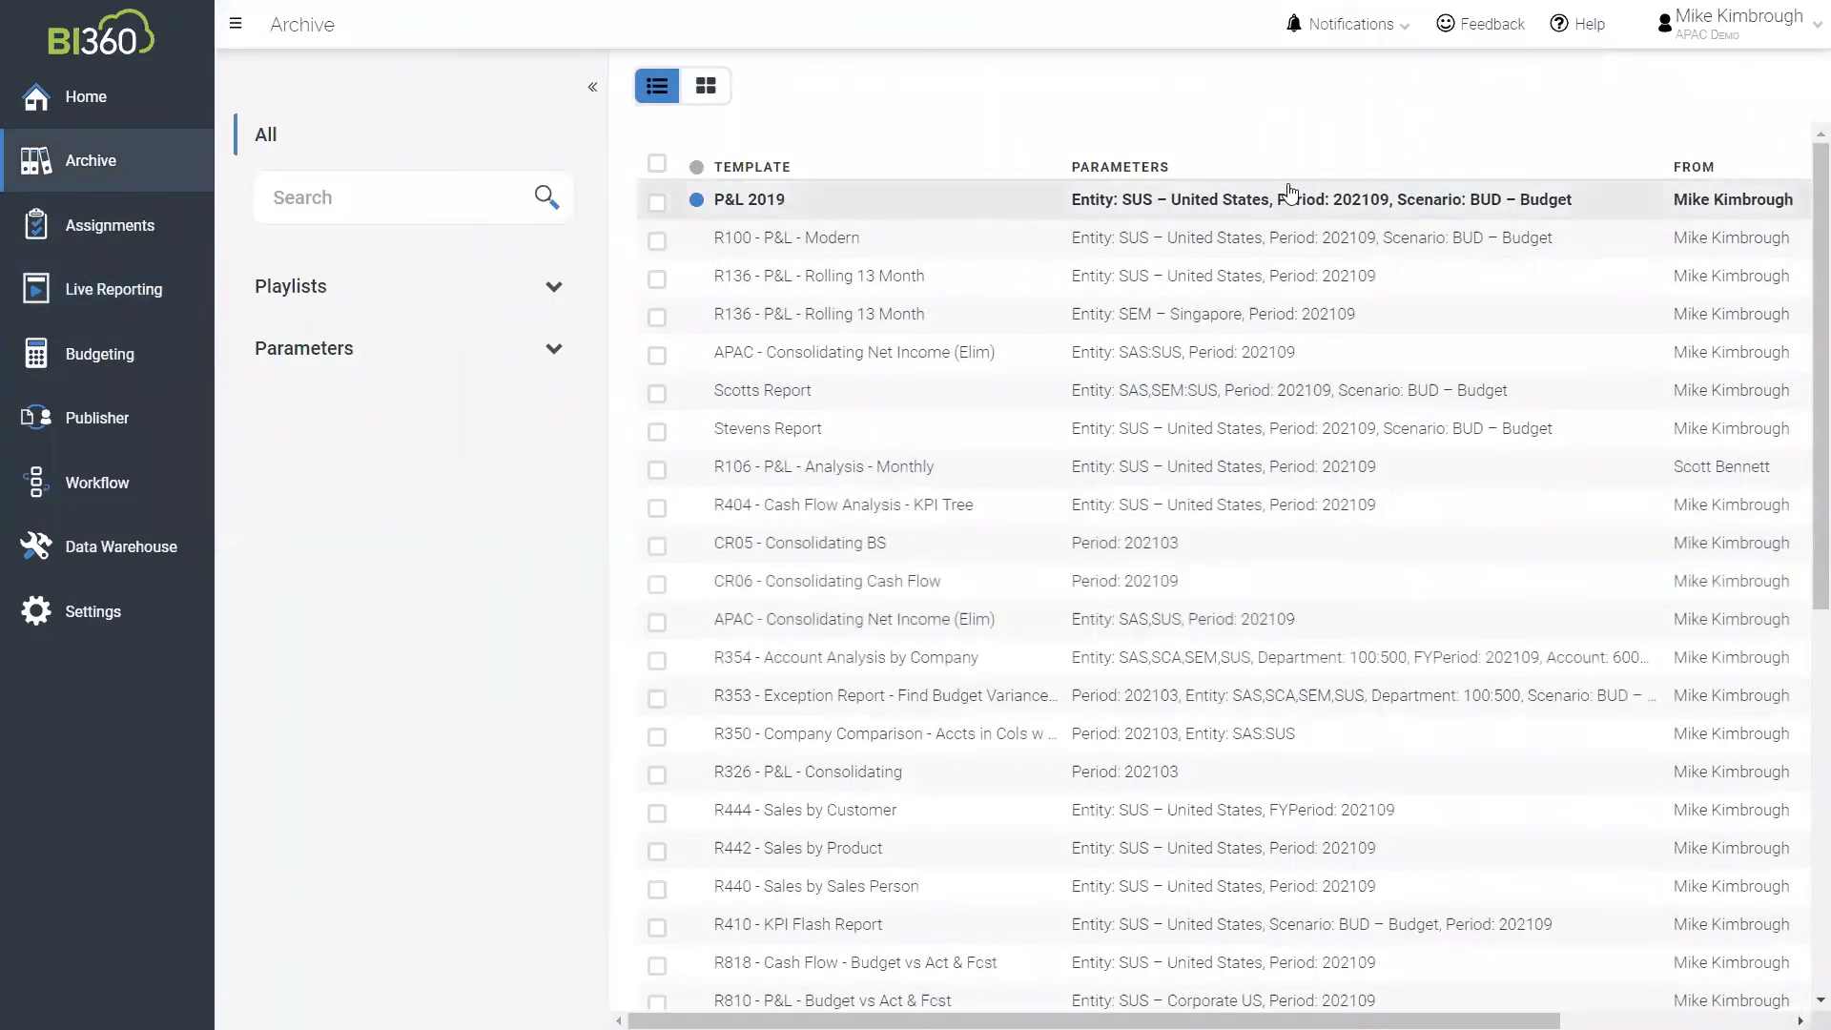
scroll(1628, 995, "right", 1)
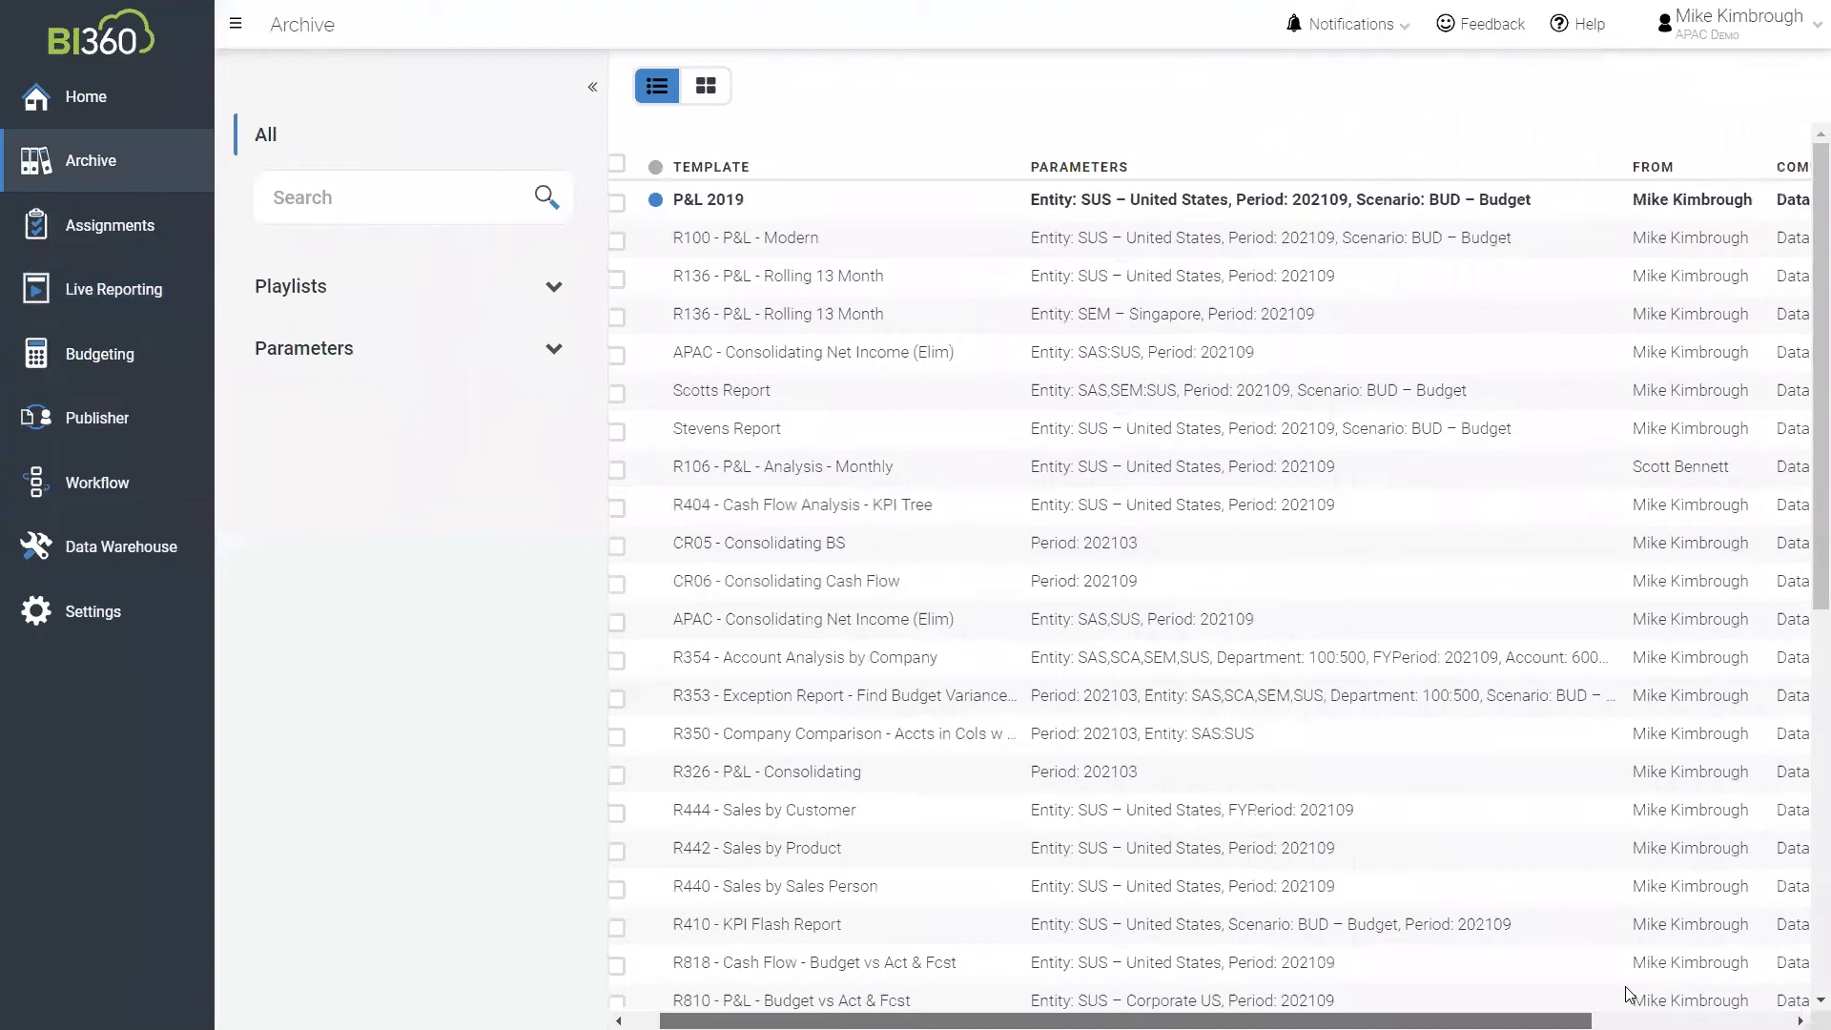
Open the two archived R136 - P&L - Rolling 13 Month reports side by side and collapse the navigation menu to widen them
scroll(1629, 994, "right", 5)
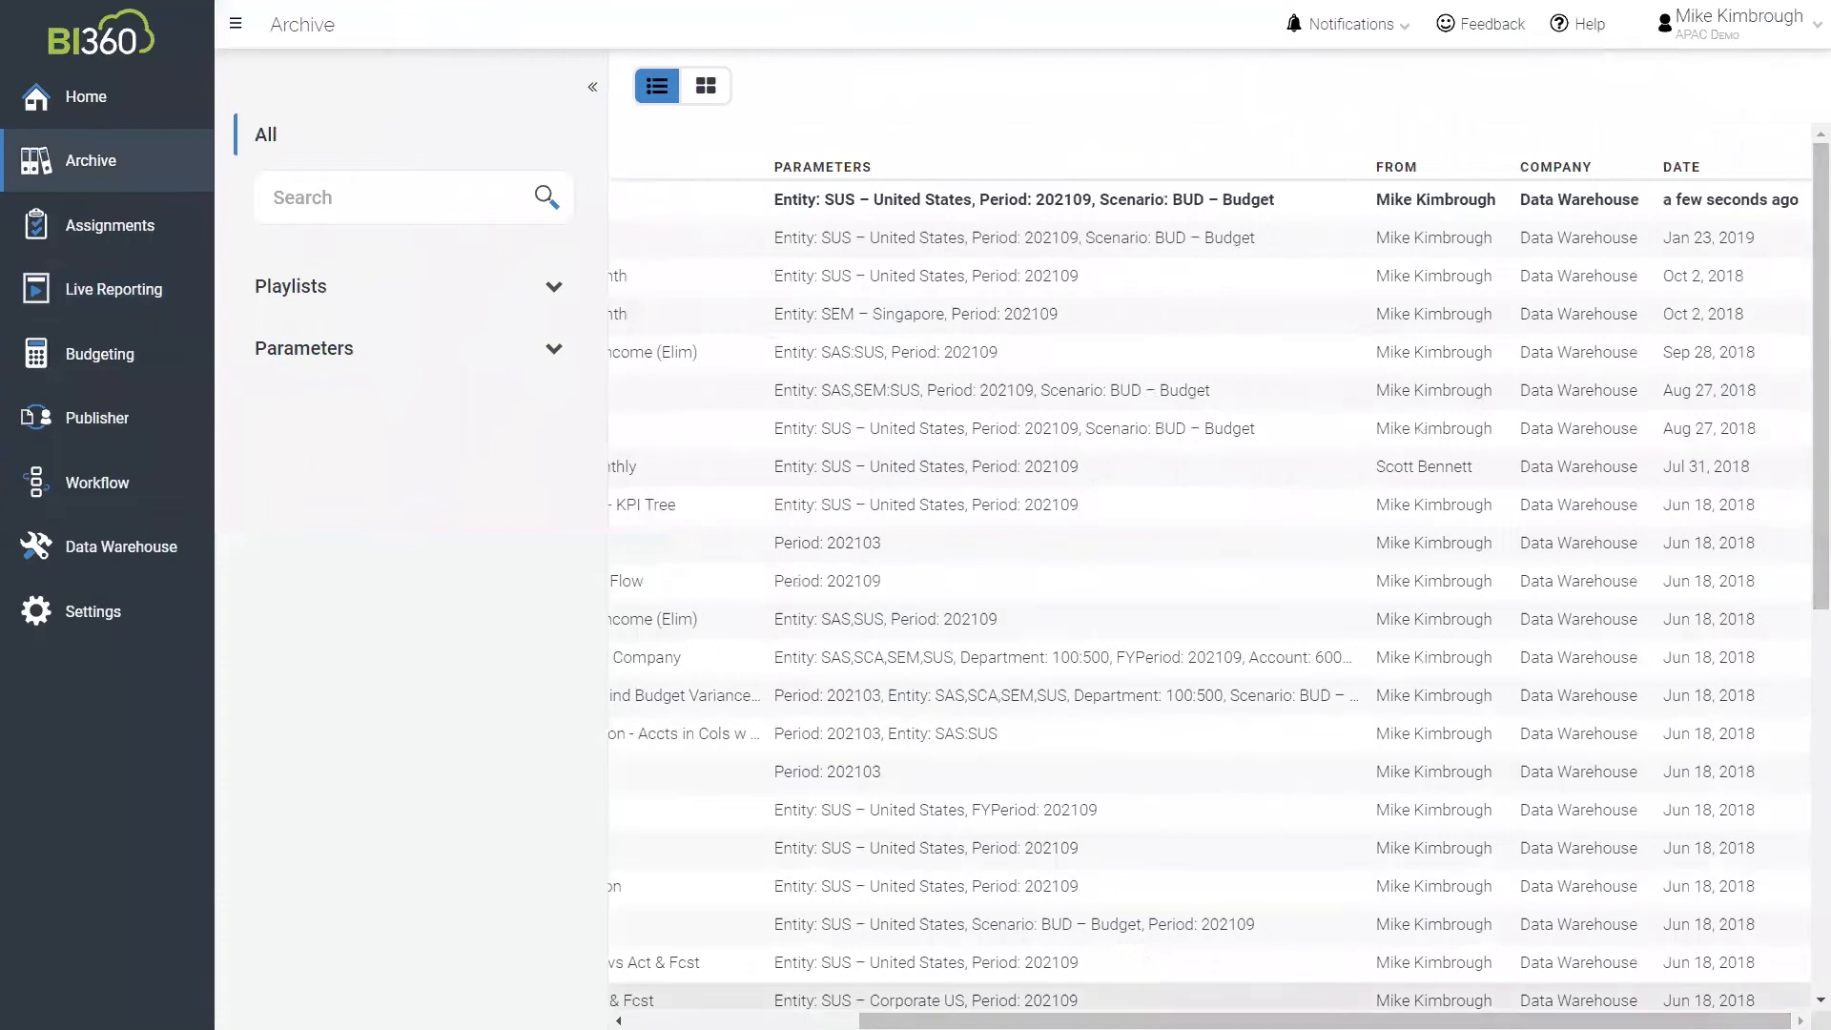
left_click_drag(1182, 1020, 951, 1020)
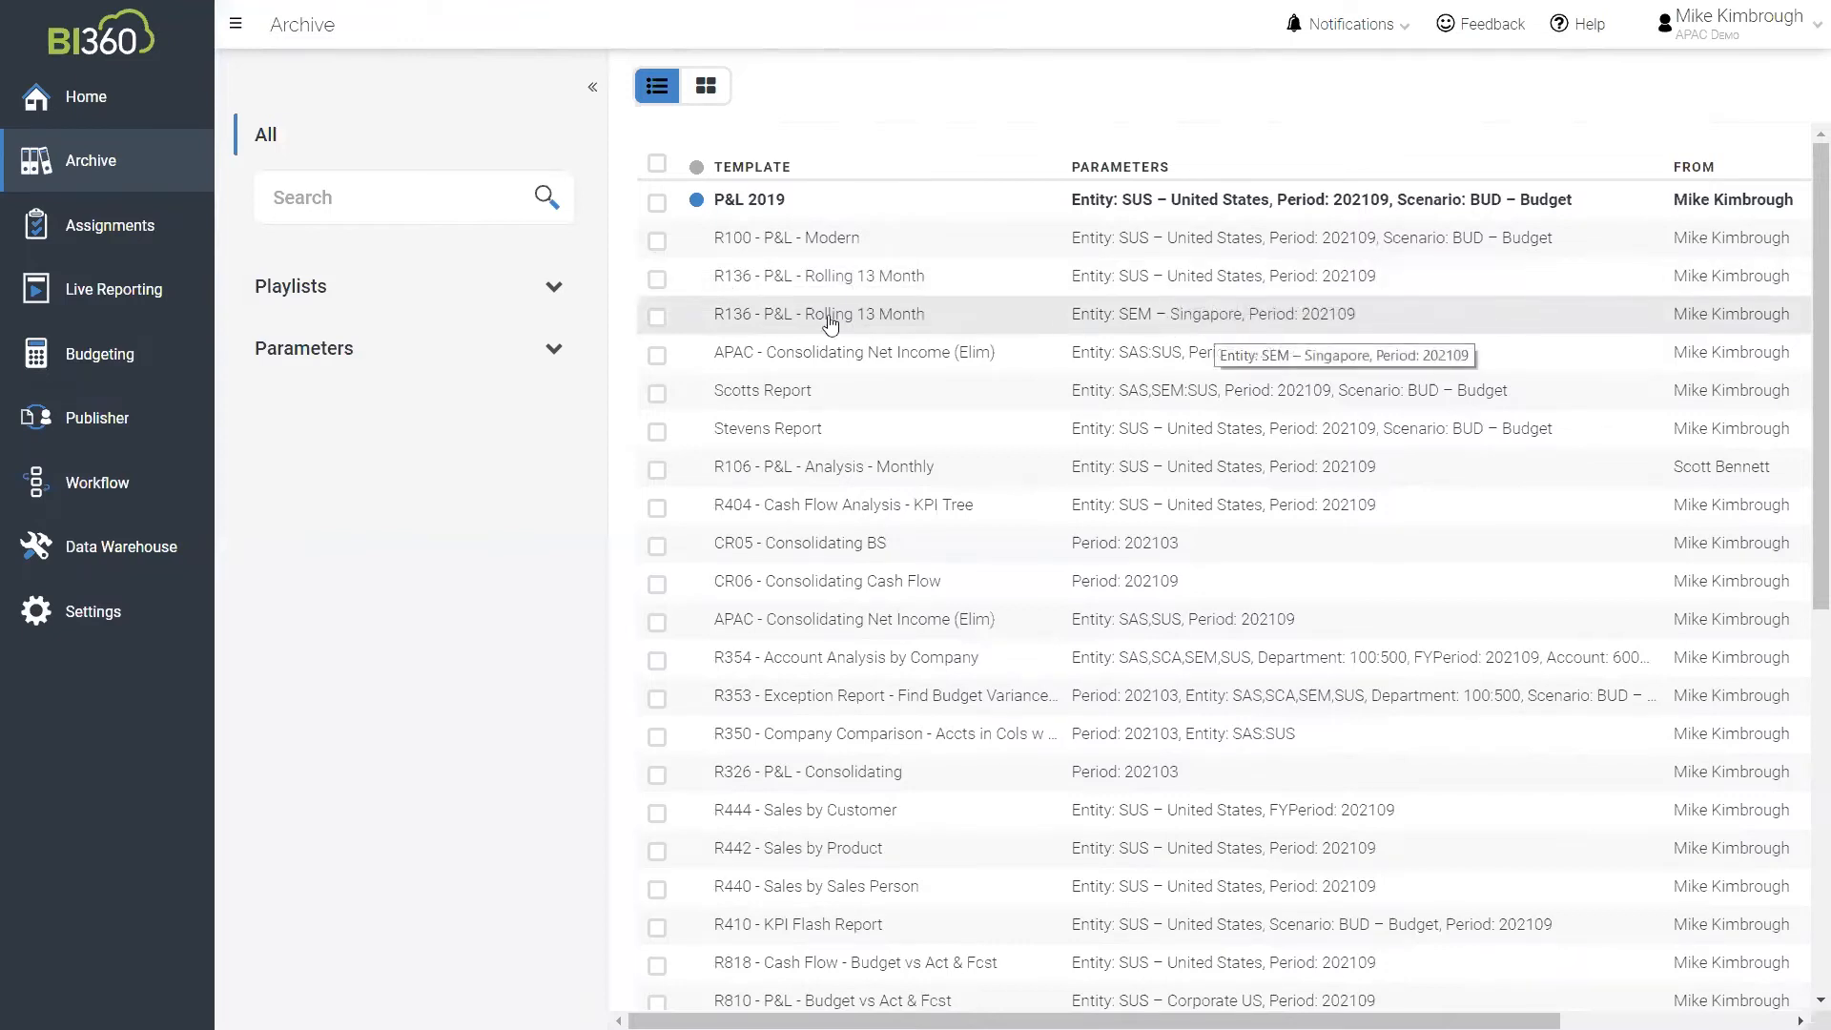
left_click(657, 278)
left_click(657, 316)
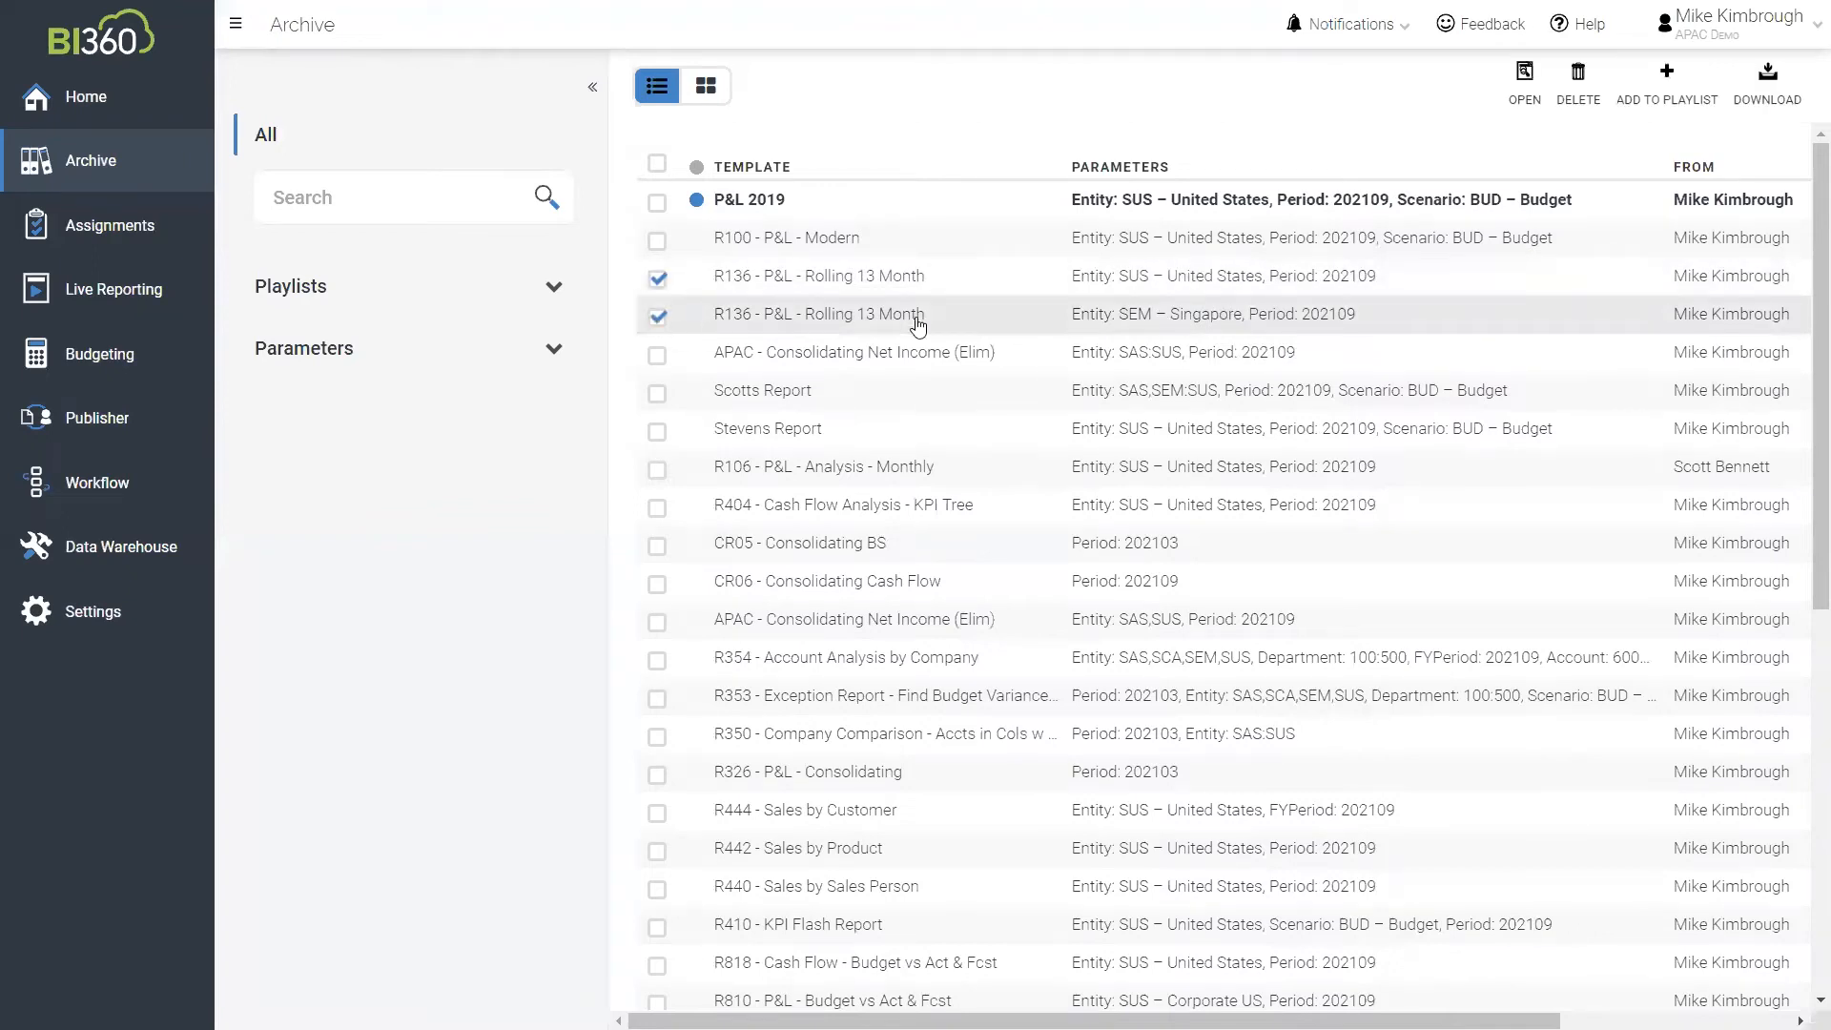
left_click(1525, 78)
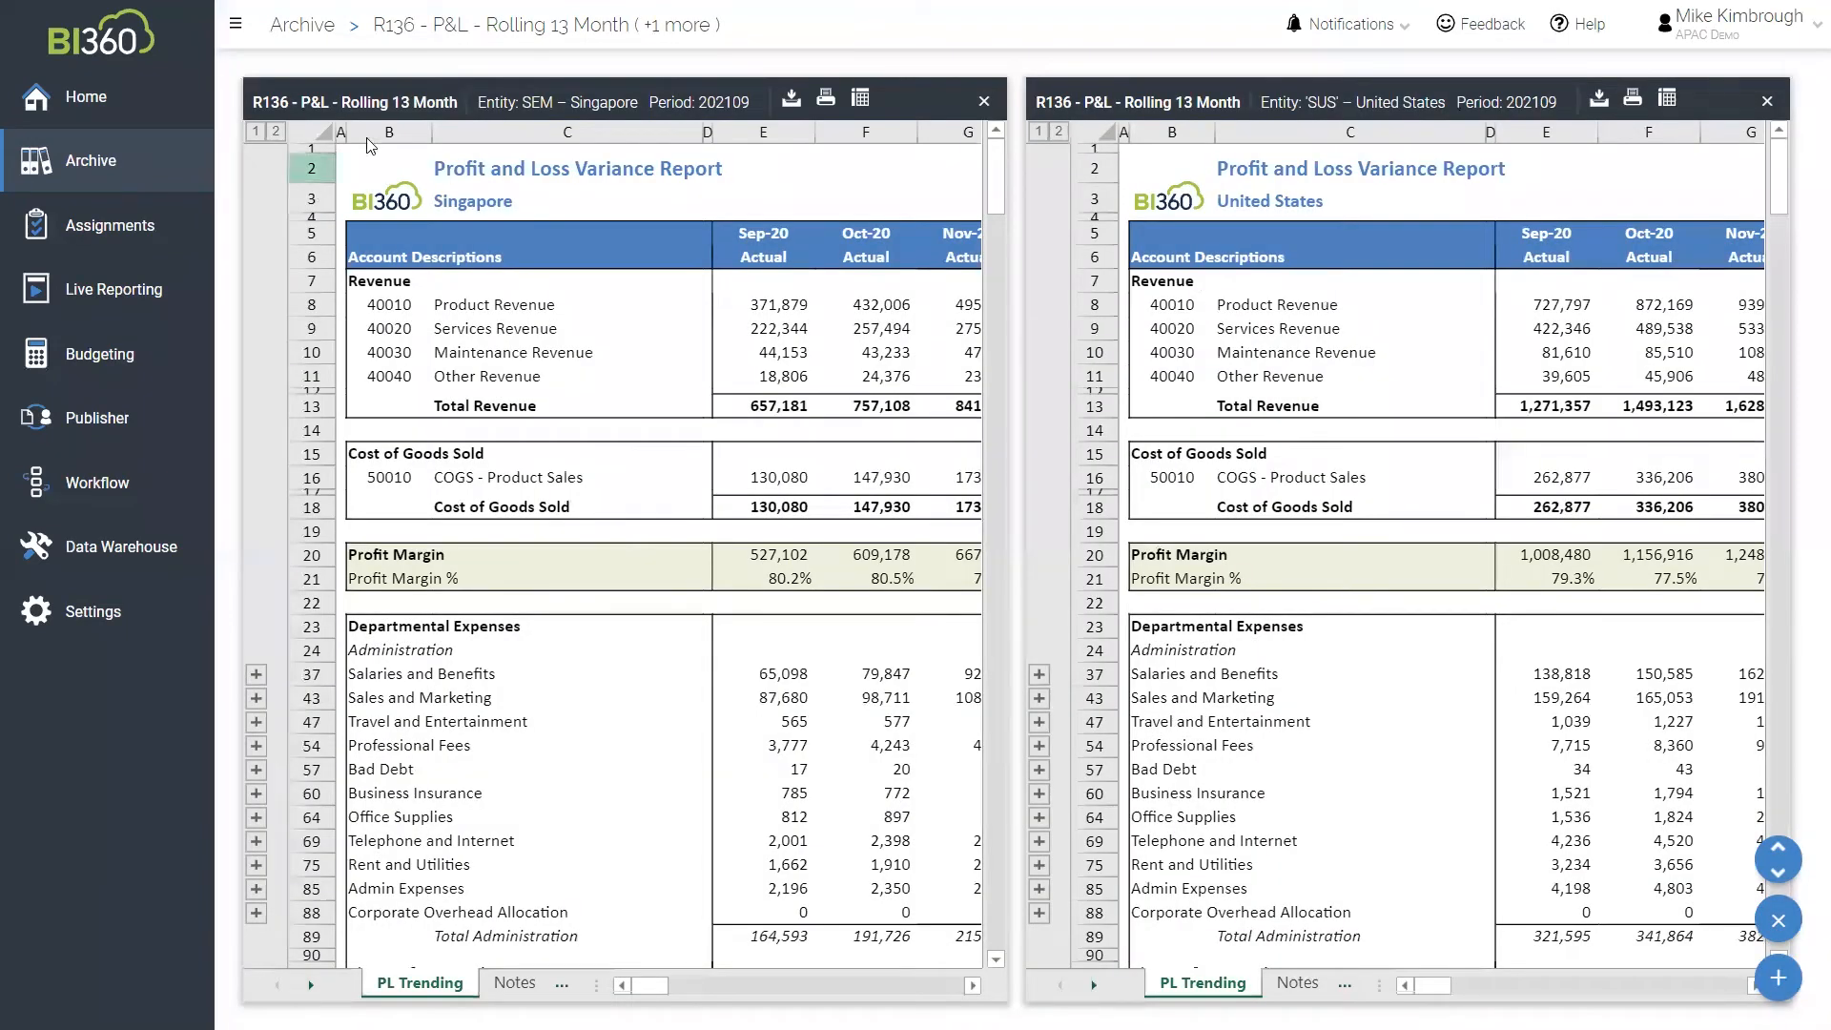
left_click(235, 23)
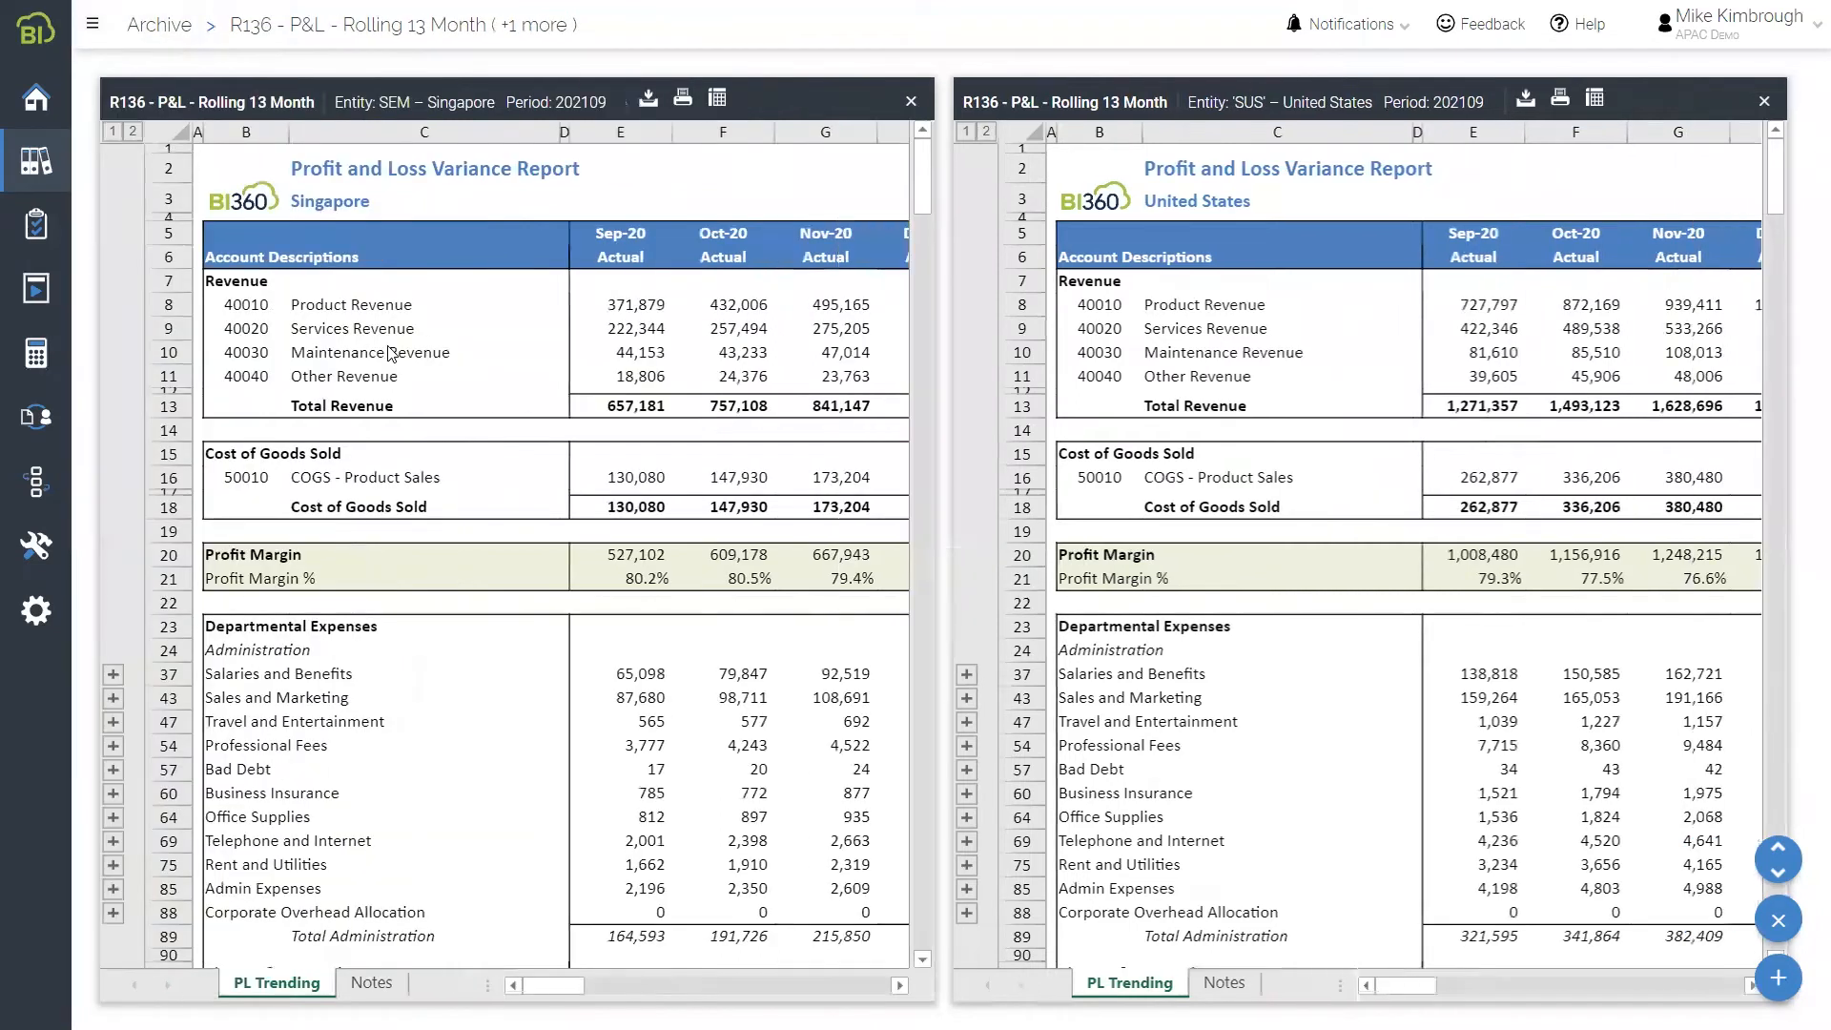
Look through the Singapore report, drill down its Sep-20 Product Revenue into General Ledger, and return to the PL Trending sheet
scroll(656, 456, "down", 10)
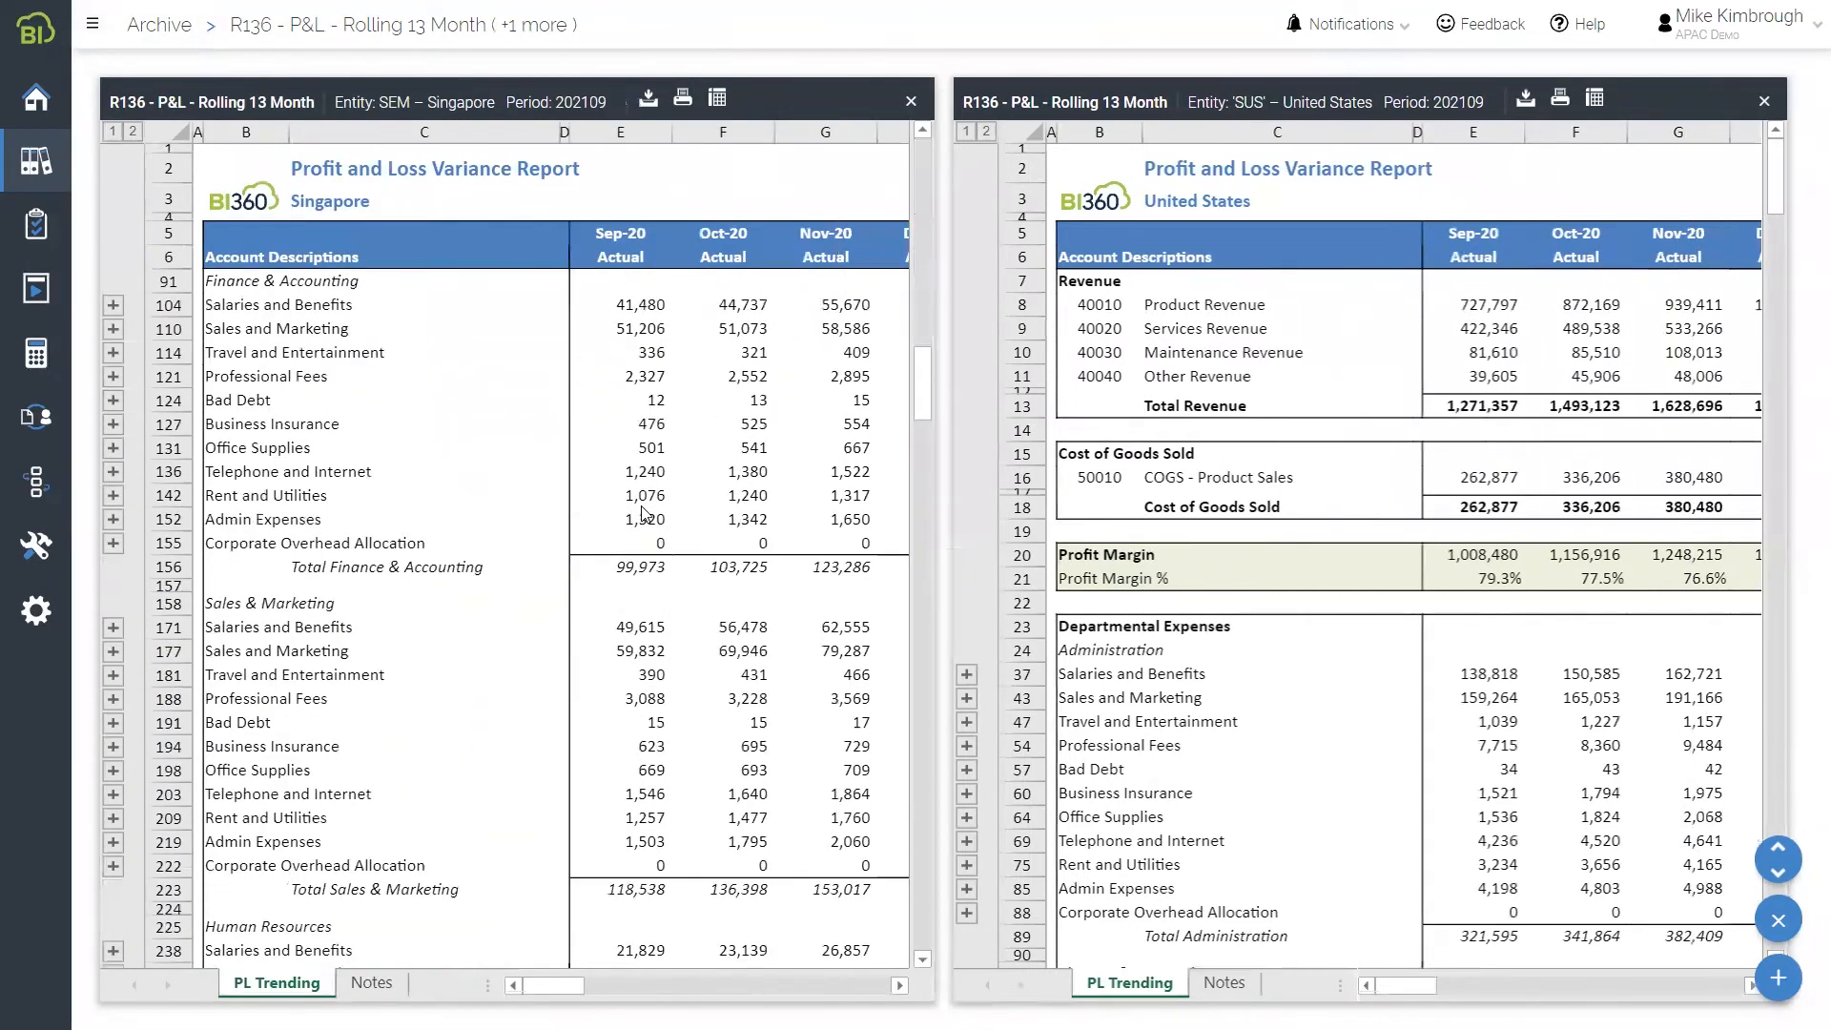
scroll(653, 506, "up", 10)
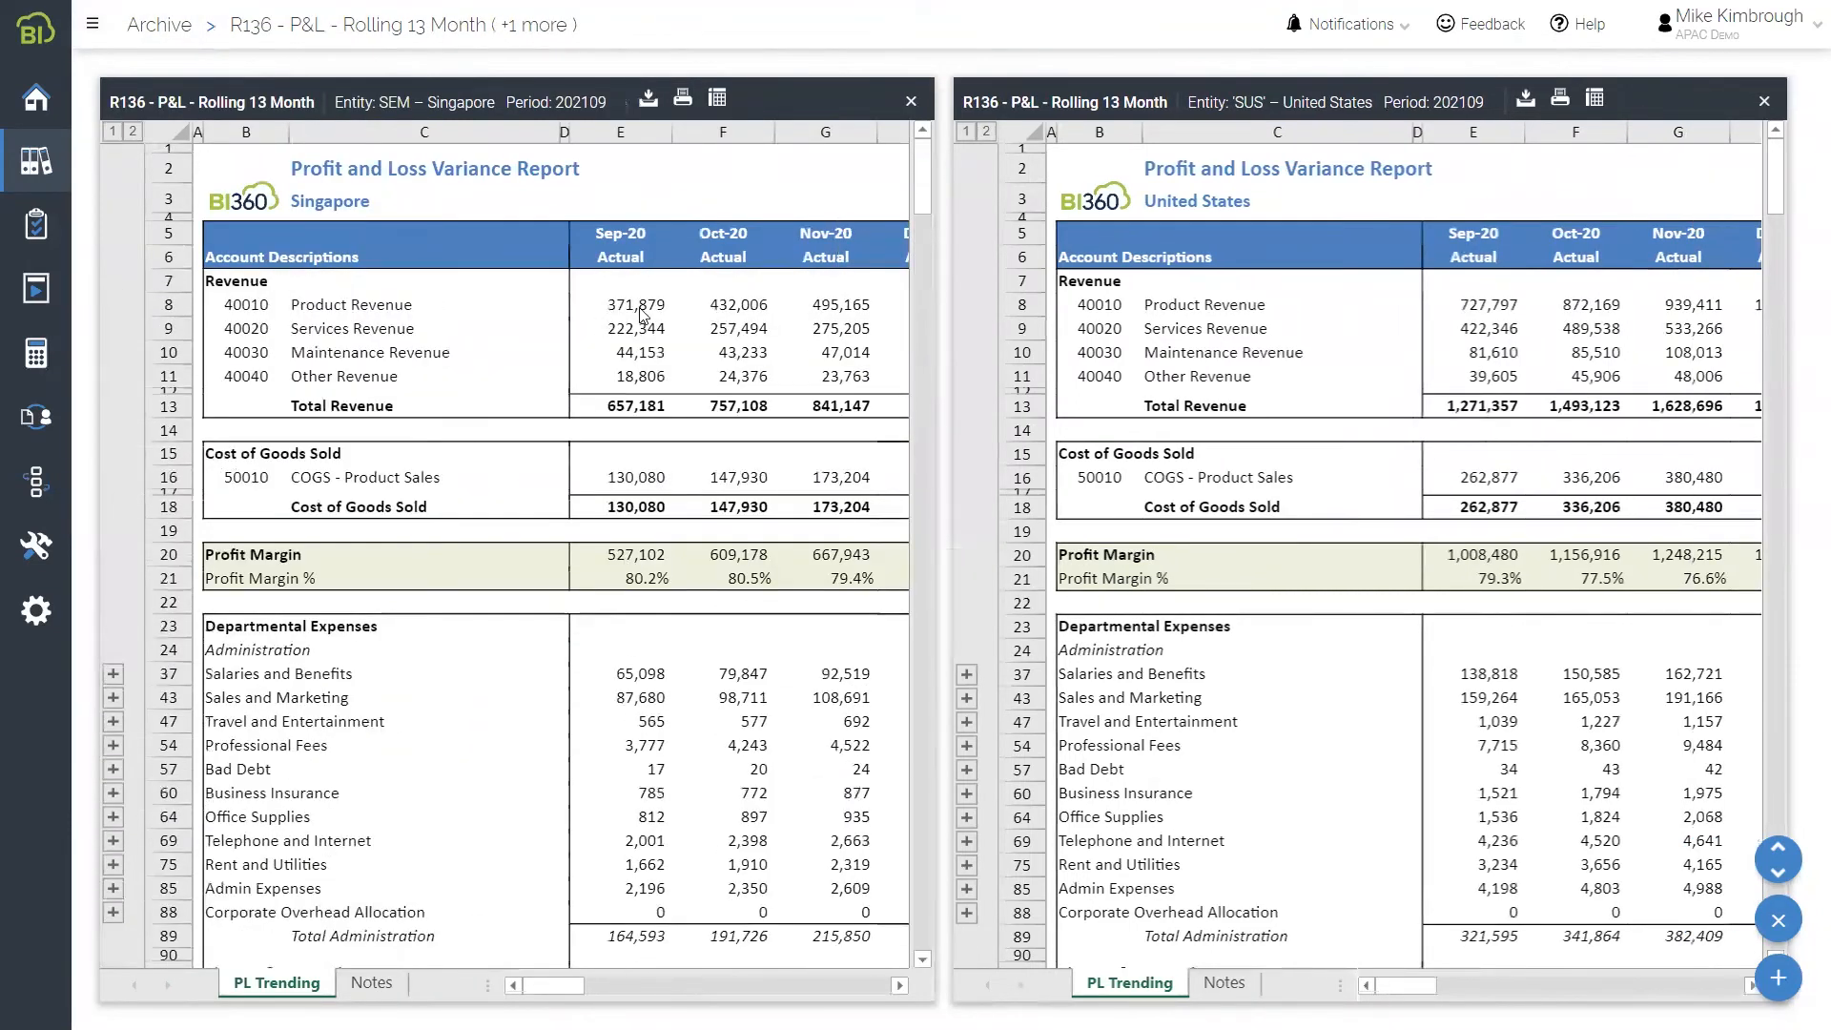
left_click(641, 315)
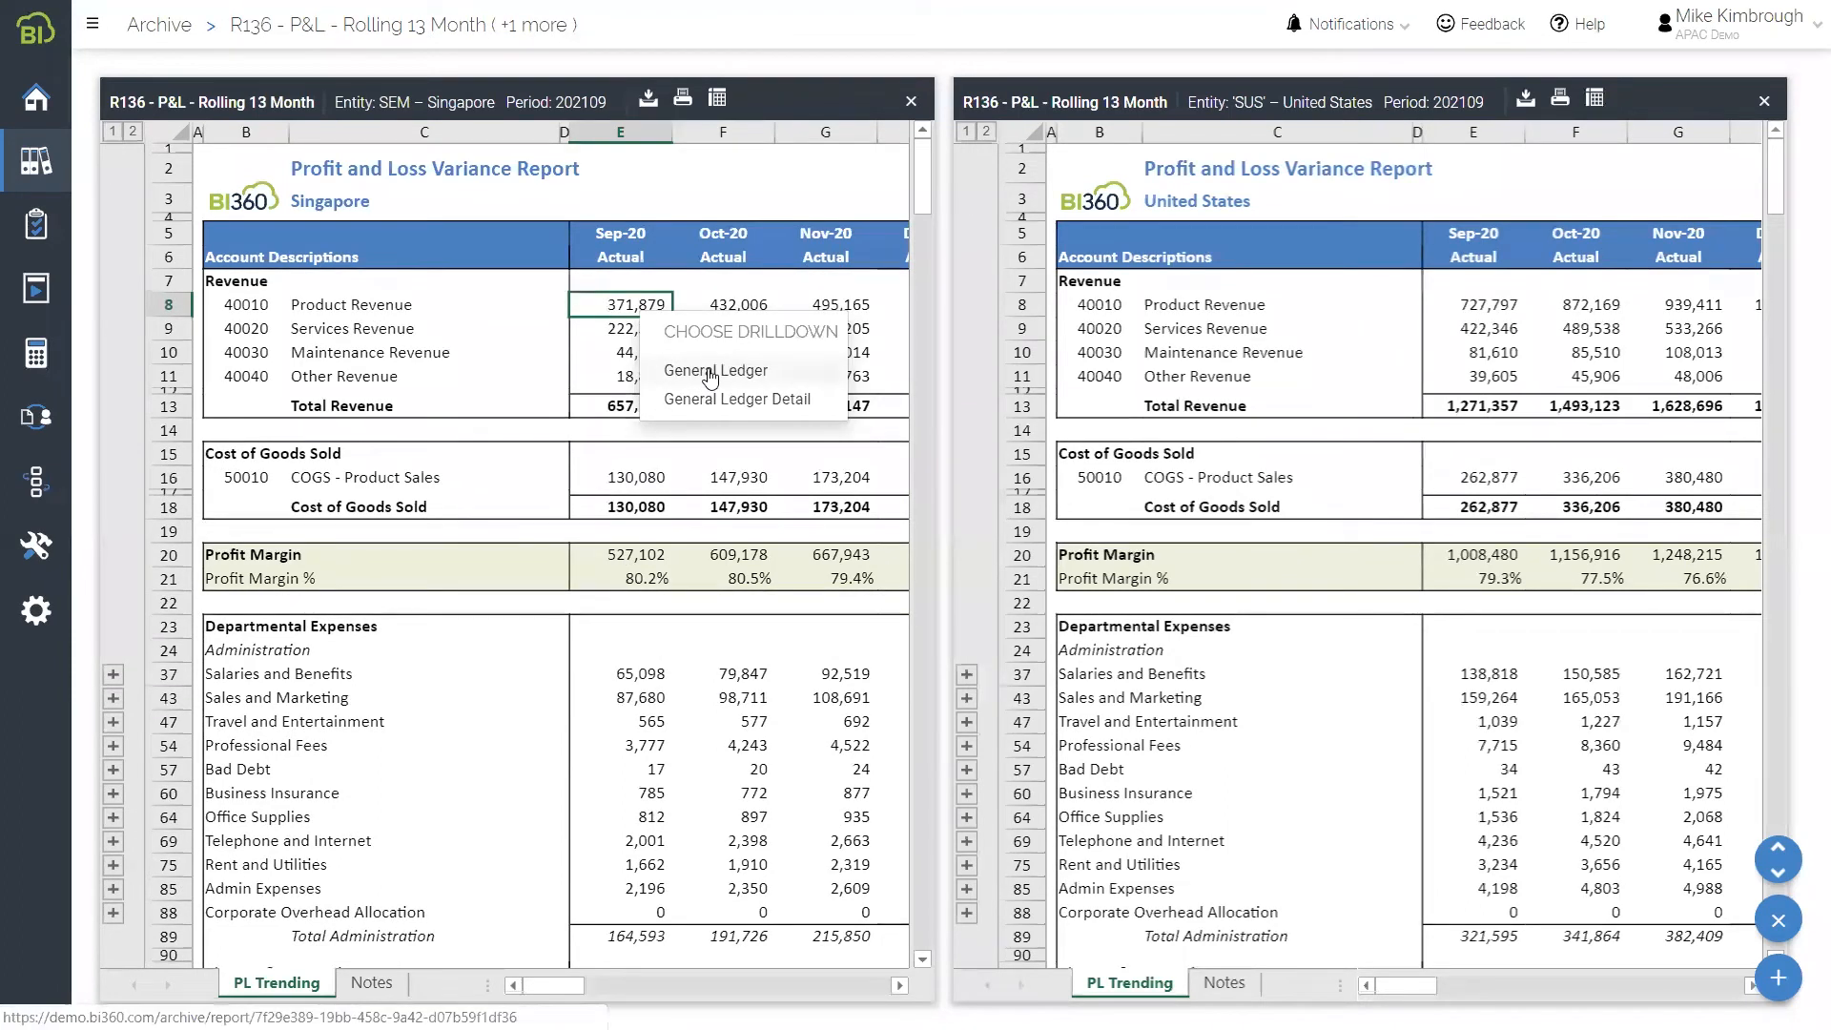
left_click(673, 368)
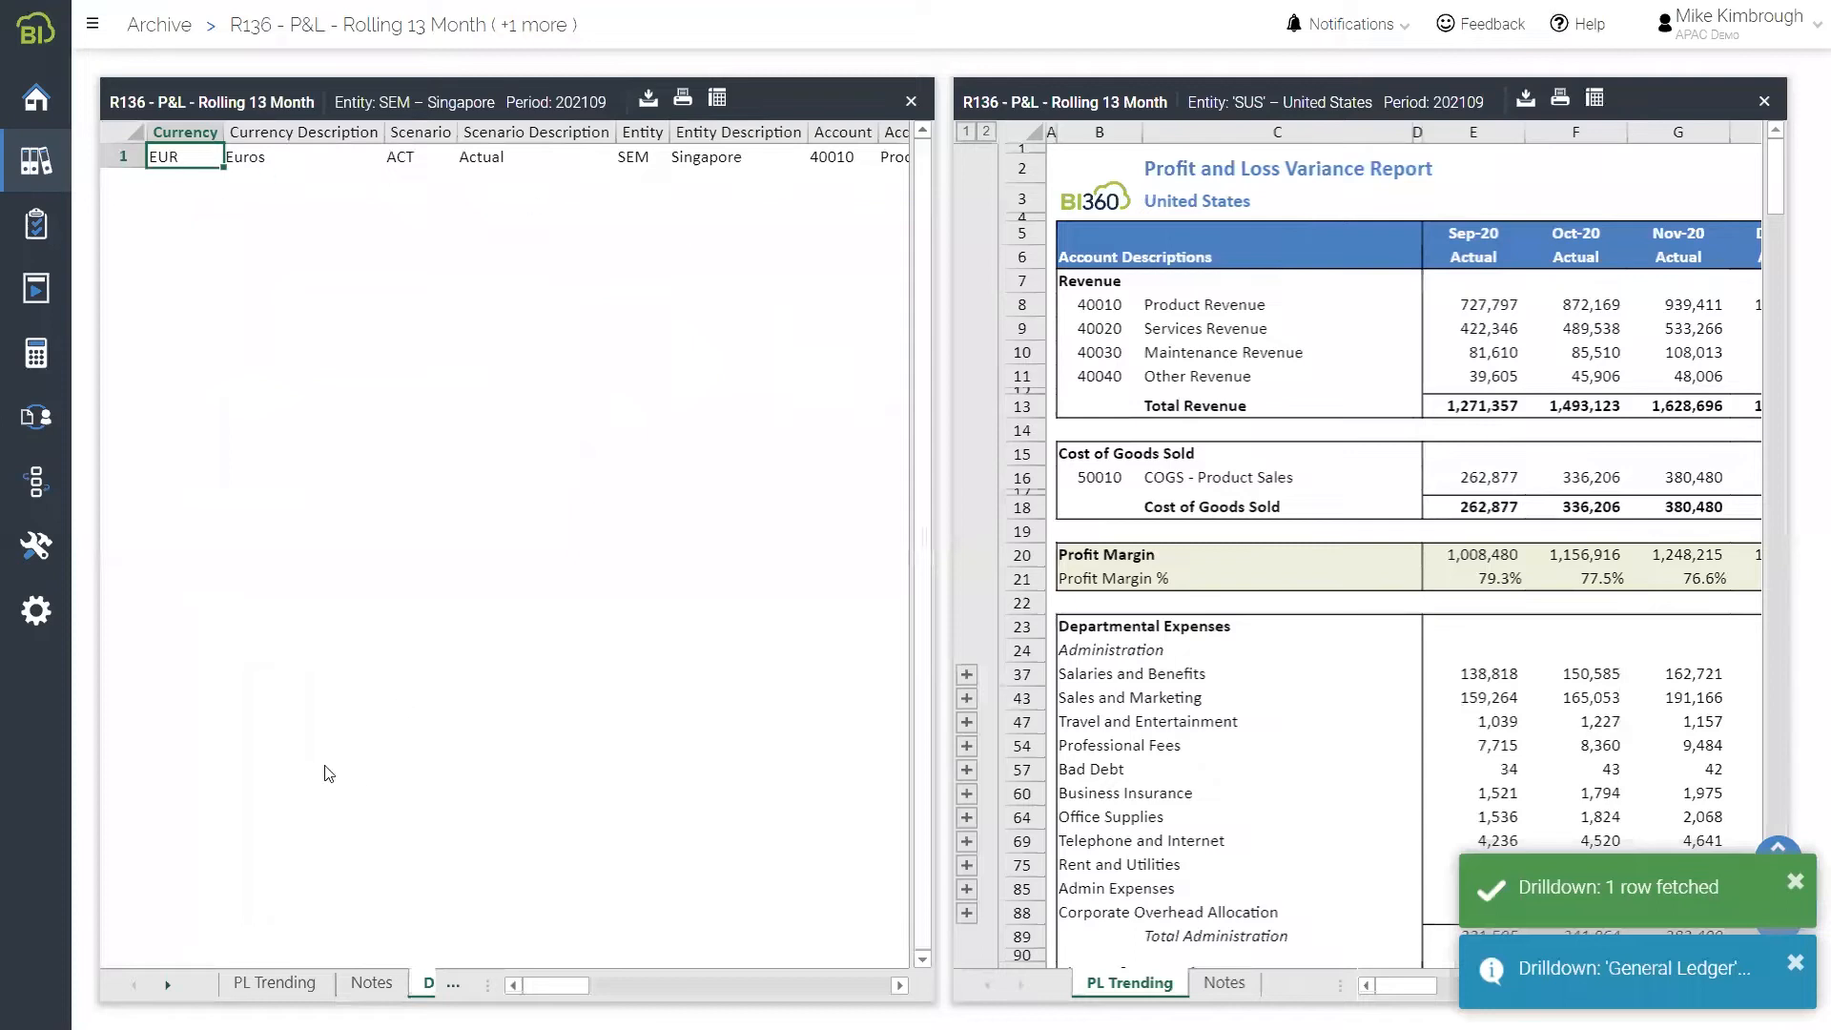
left_click(287, 981)
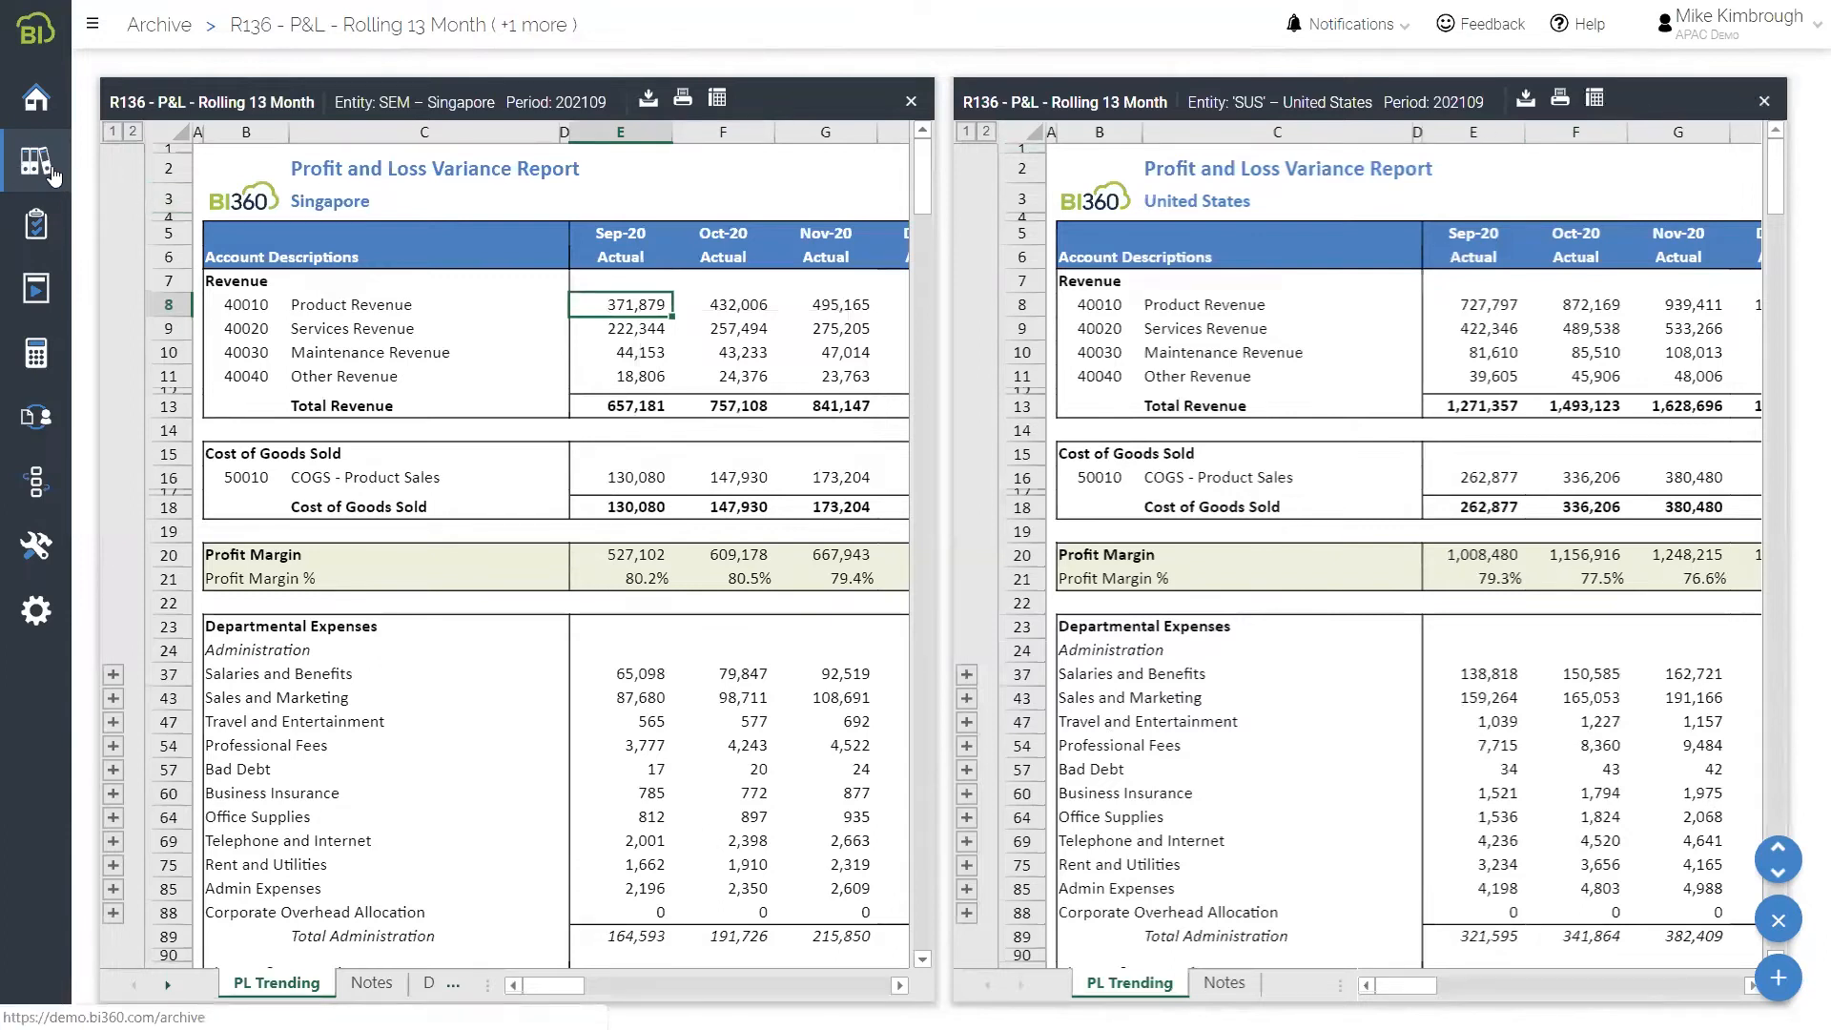
Filter the Archive by the Board Presentation playlist and show the playlist as a full-screen presentation
left_click(8, 182)
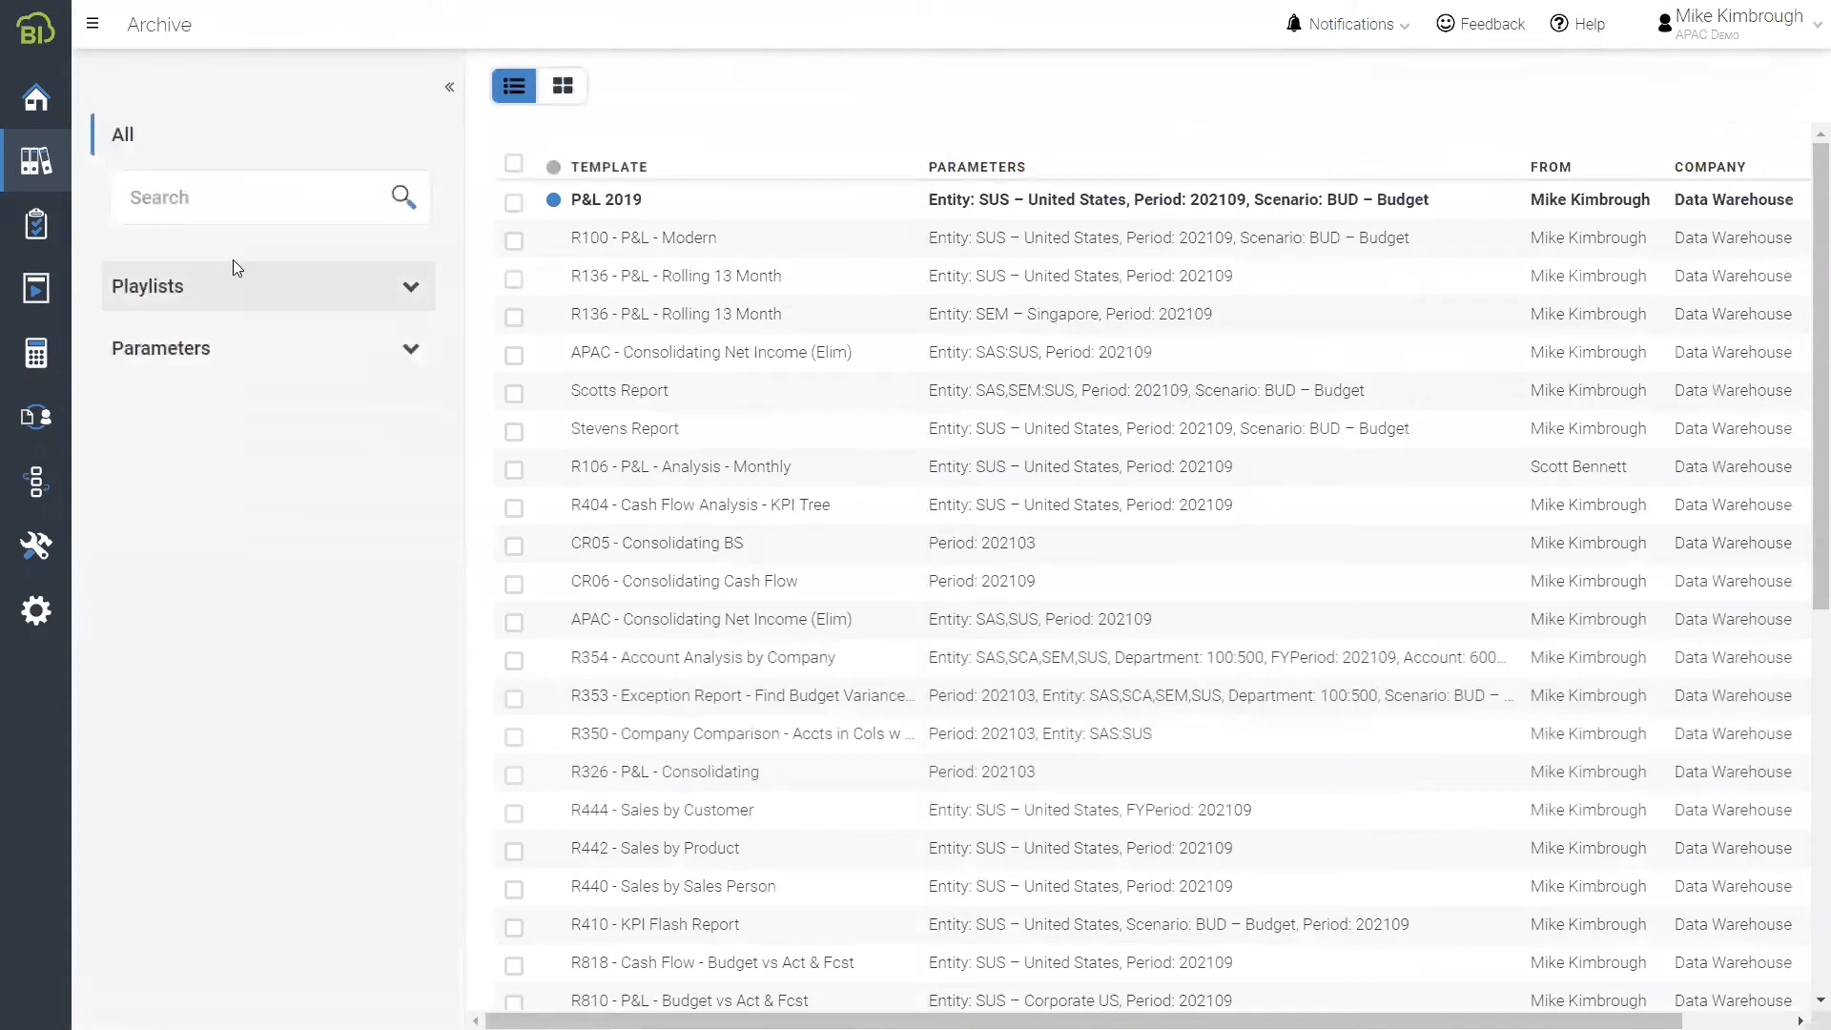
left_click(362, 287)
left_click(361, 456)
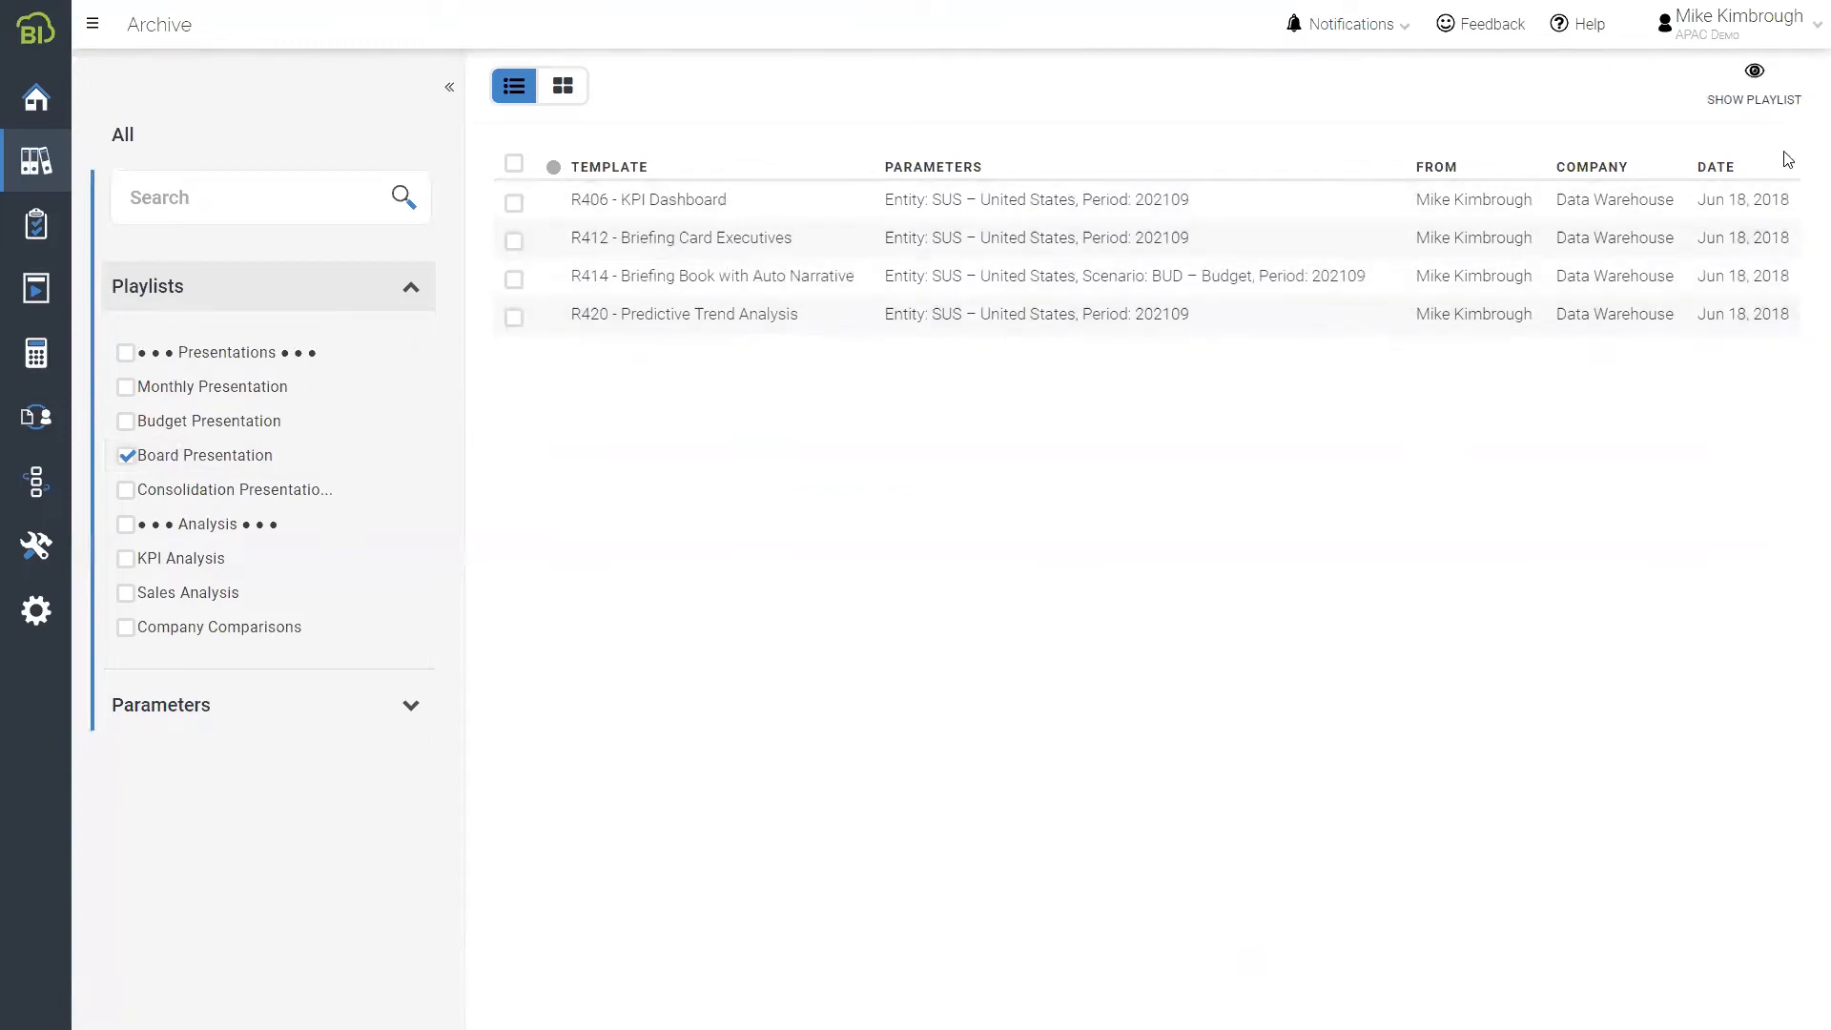
left_click(1744, 100)
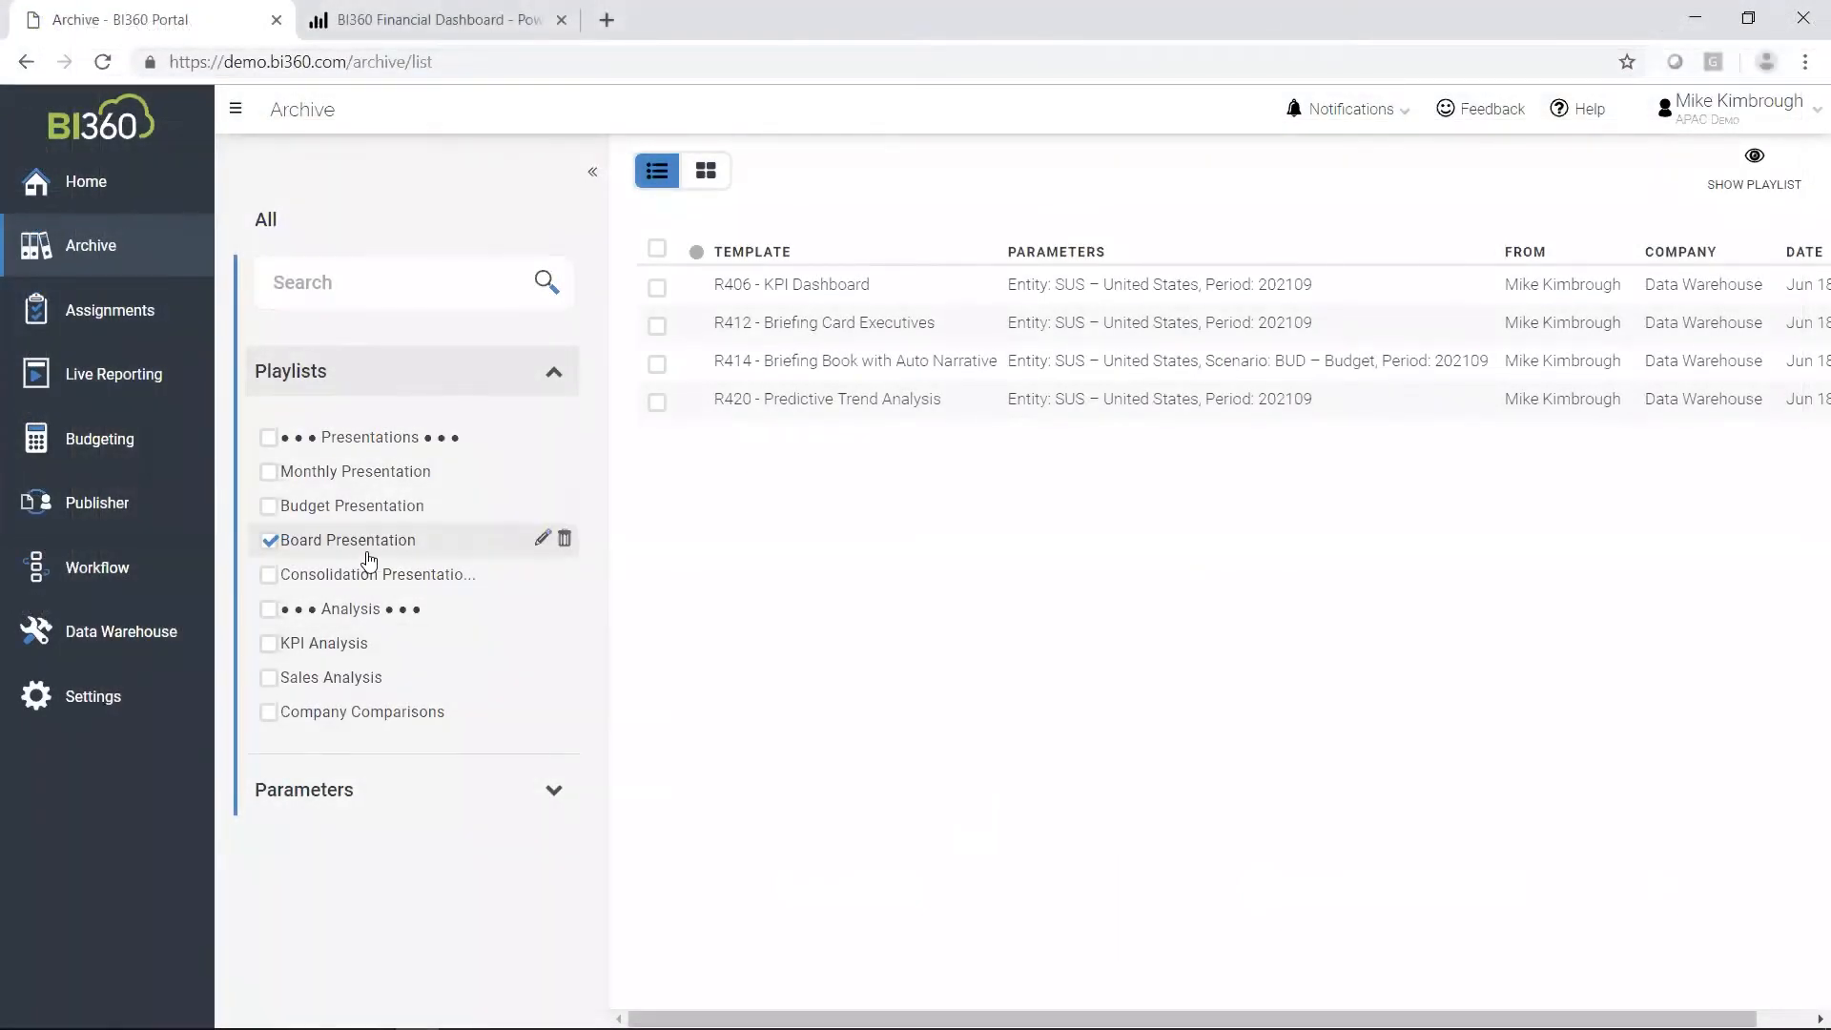
left_click(1755, 186)
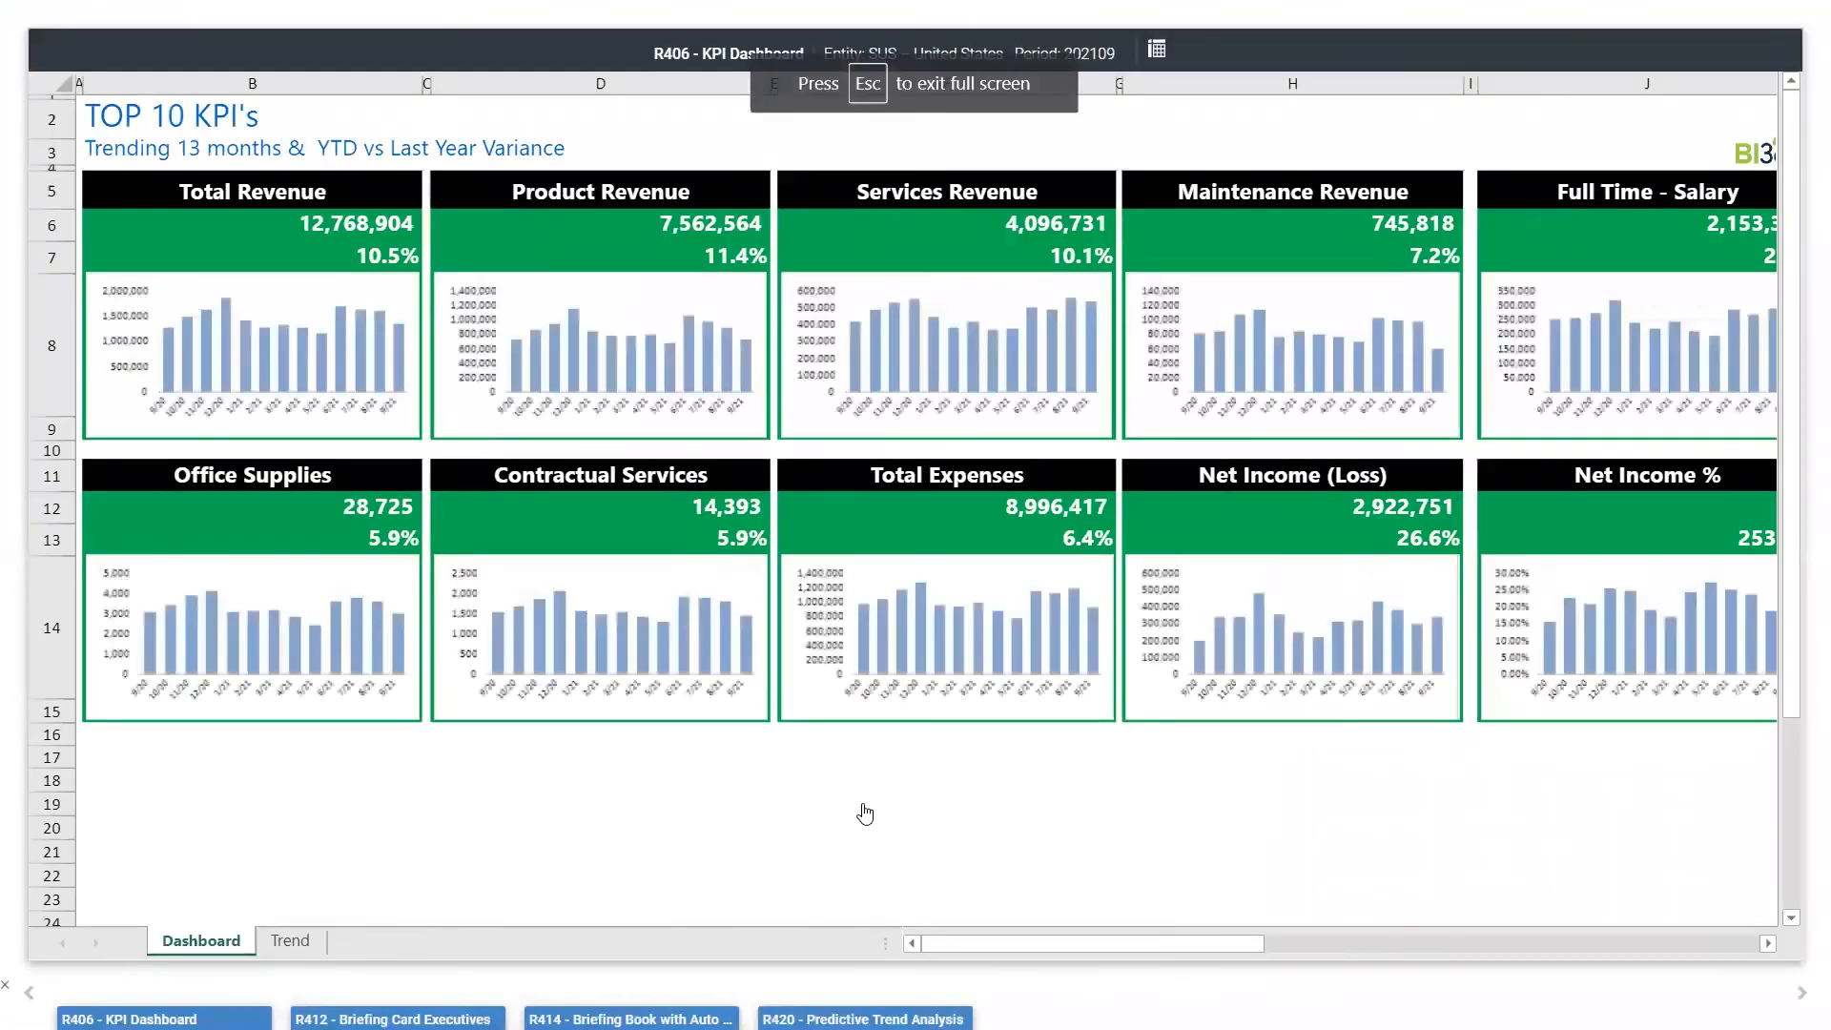
Show the R412 - Briefing Card Executives report in the presentation and examine it from top to bottom
mouse_move(419, 1016)
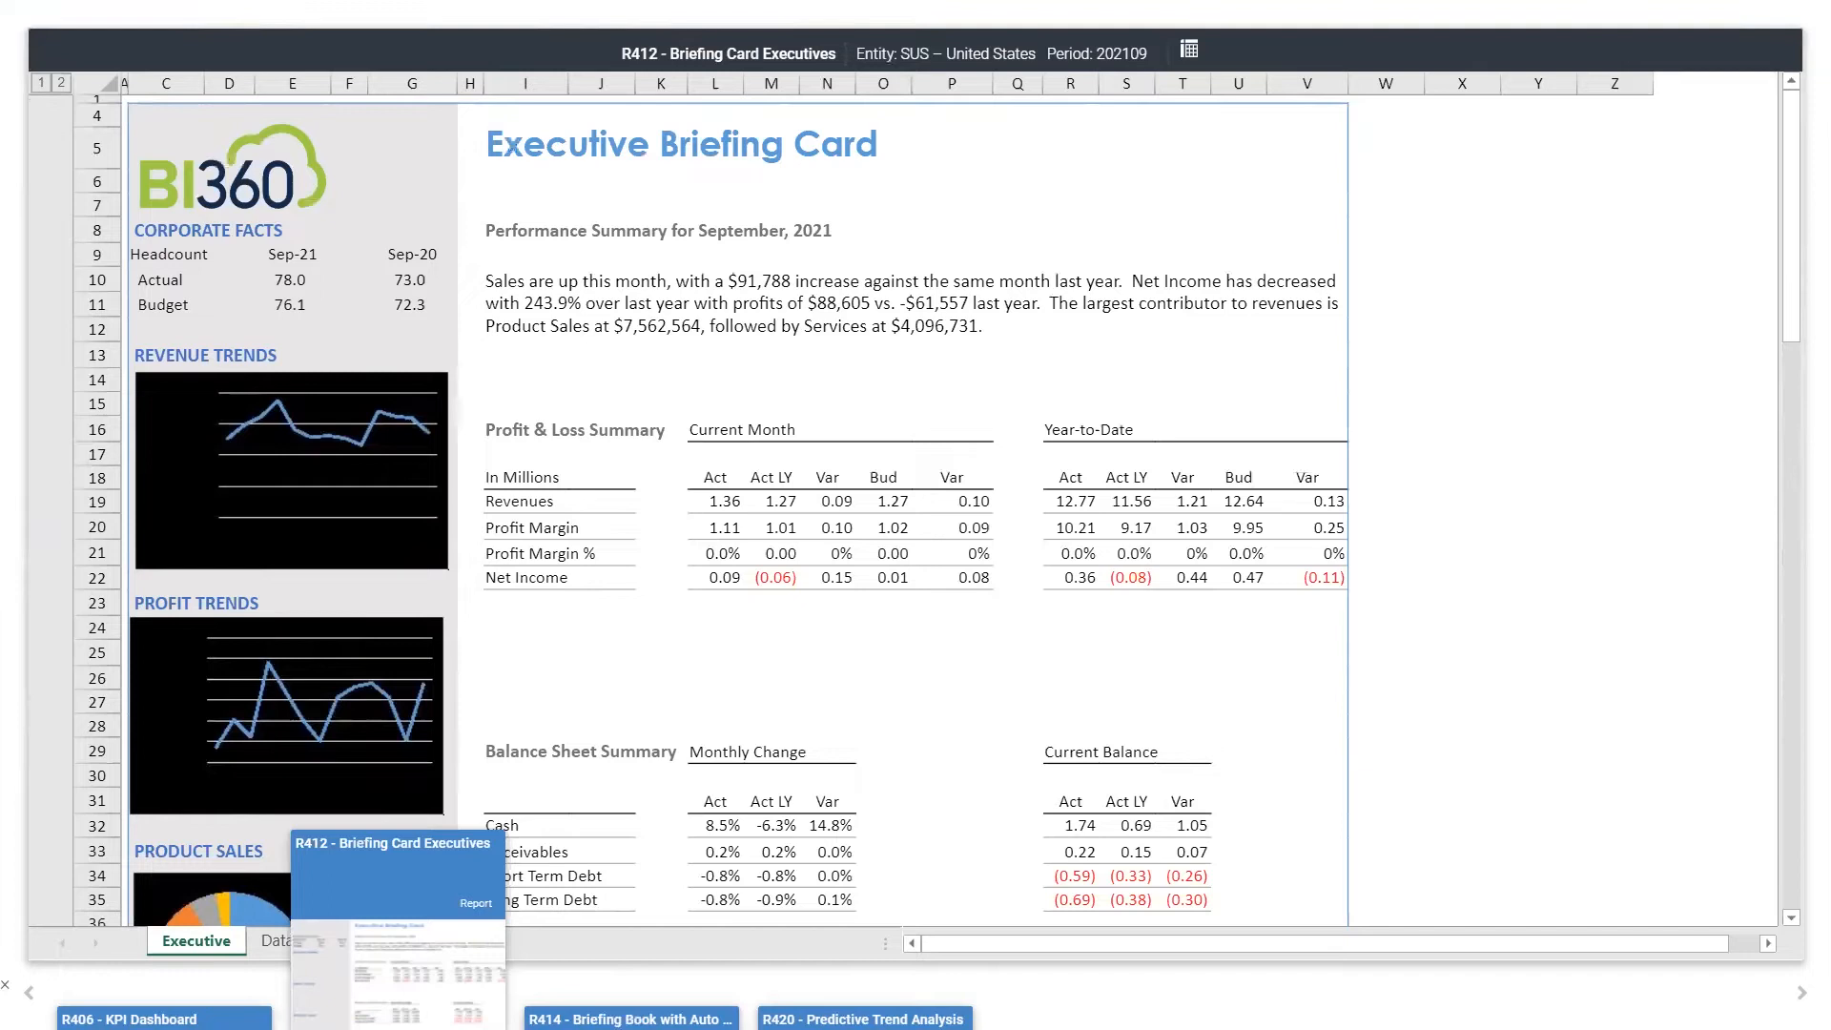
mouse_move(629, 1016)
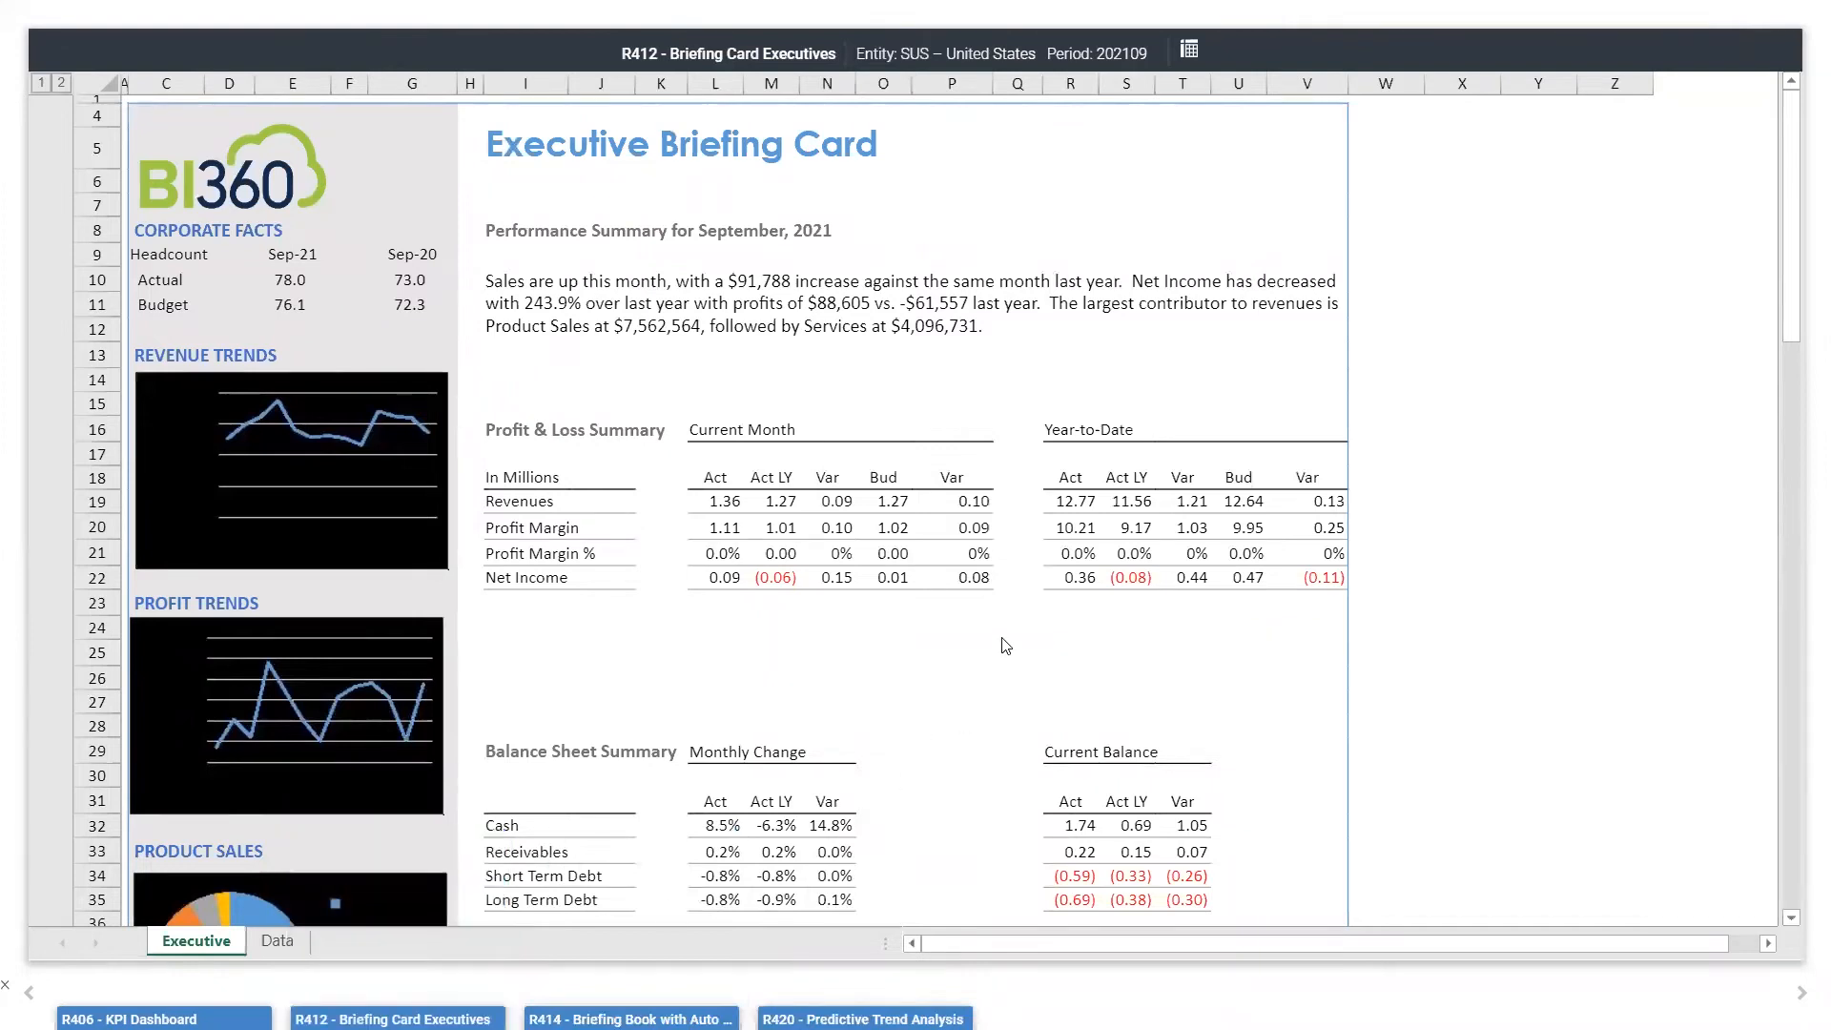
scroll(1004, 646, "down", 5)
scroll(1001, 645, "down", 4)
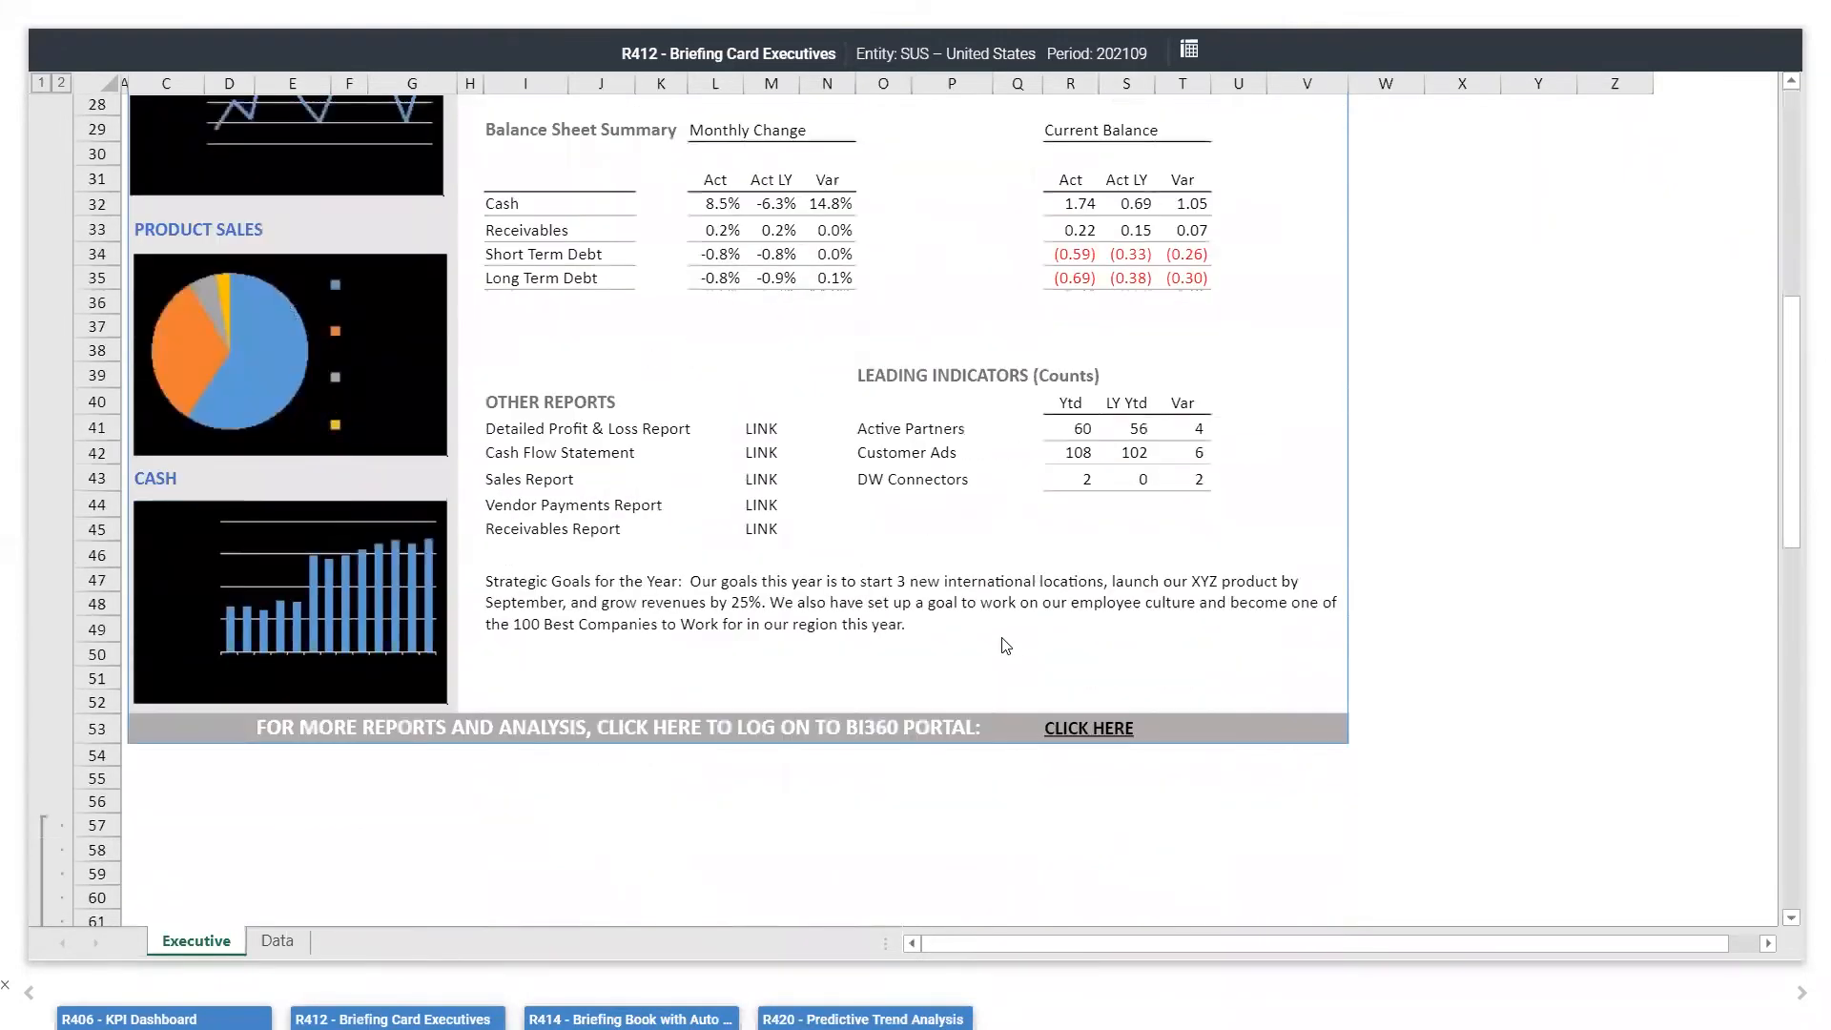
scroll(1004, 646, "up", 5)
scroll(915, 656, "up", 4)
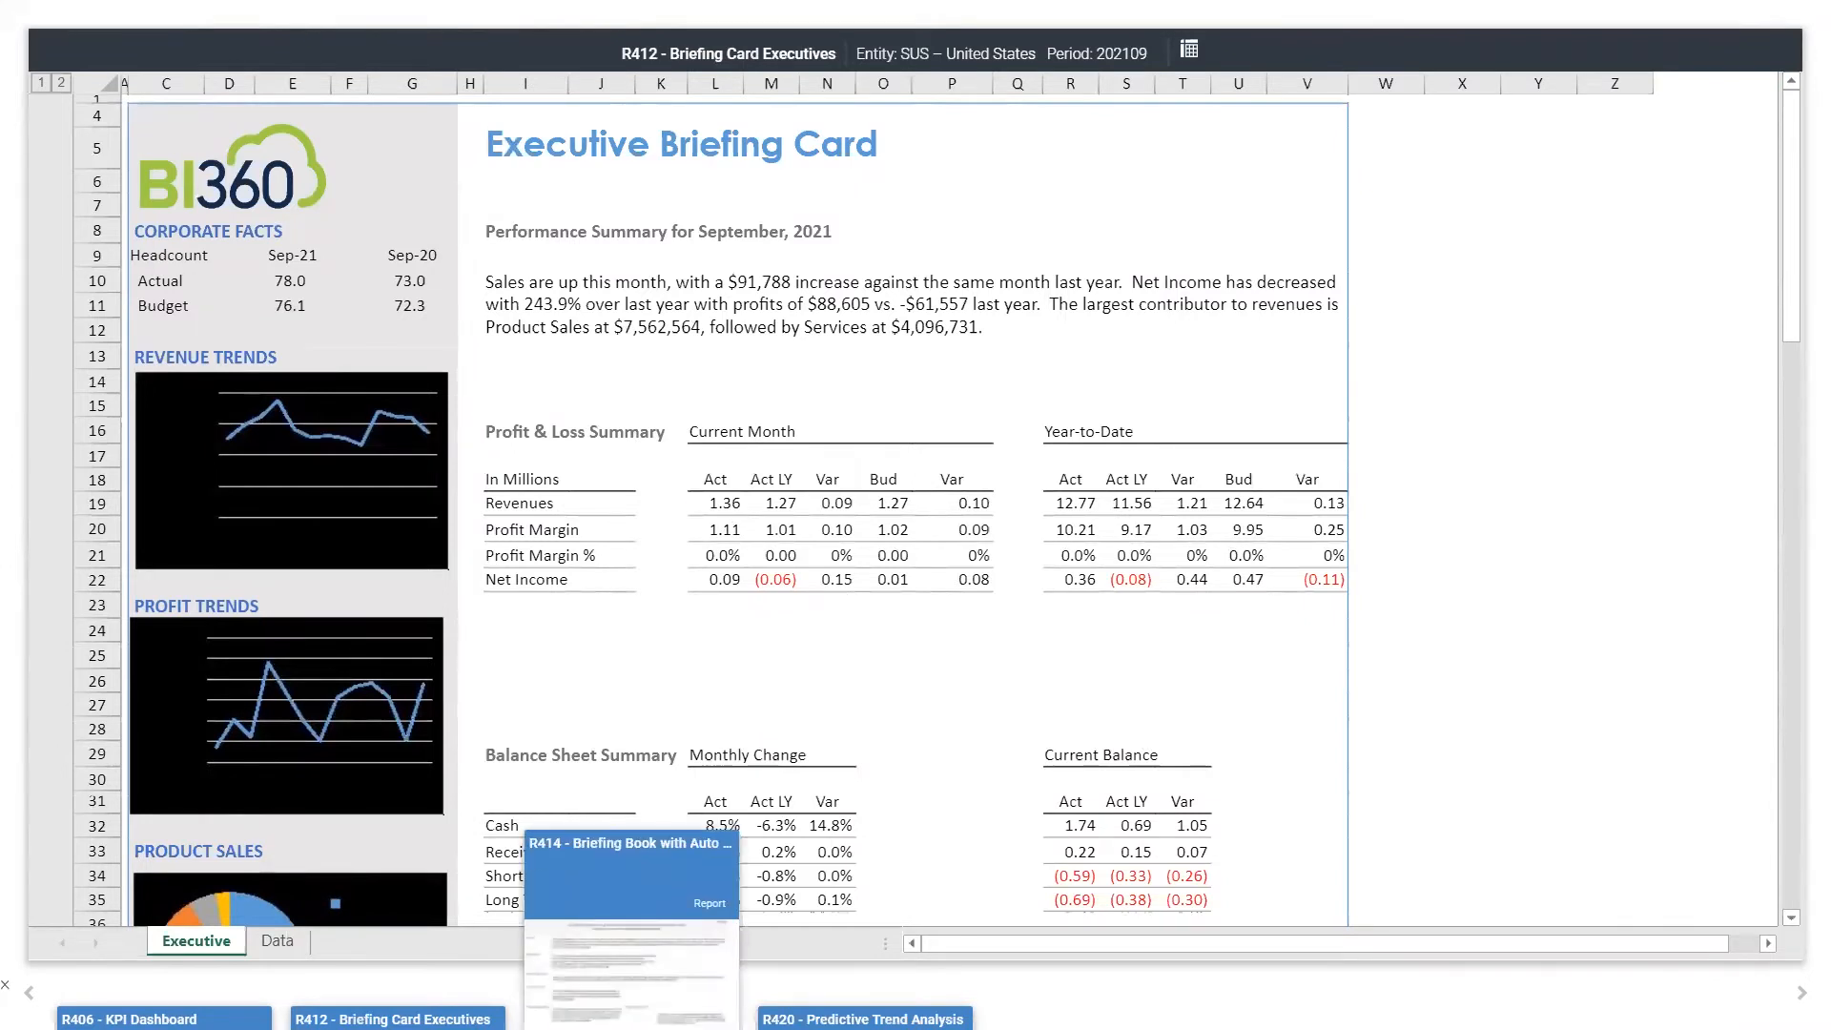
Show the R414 briefing book, read its News sheet and expand the monthly columns under 2021 YTD on the PLVariance sheet
left_click(629, 877)
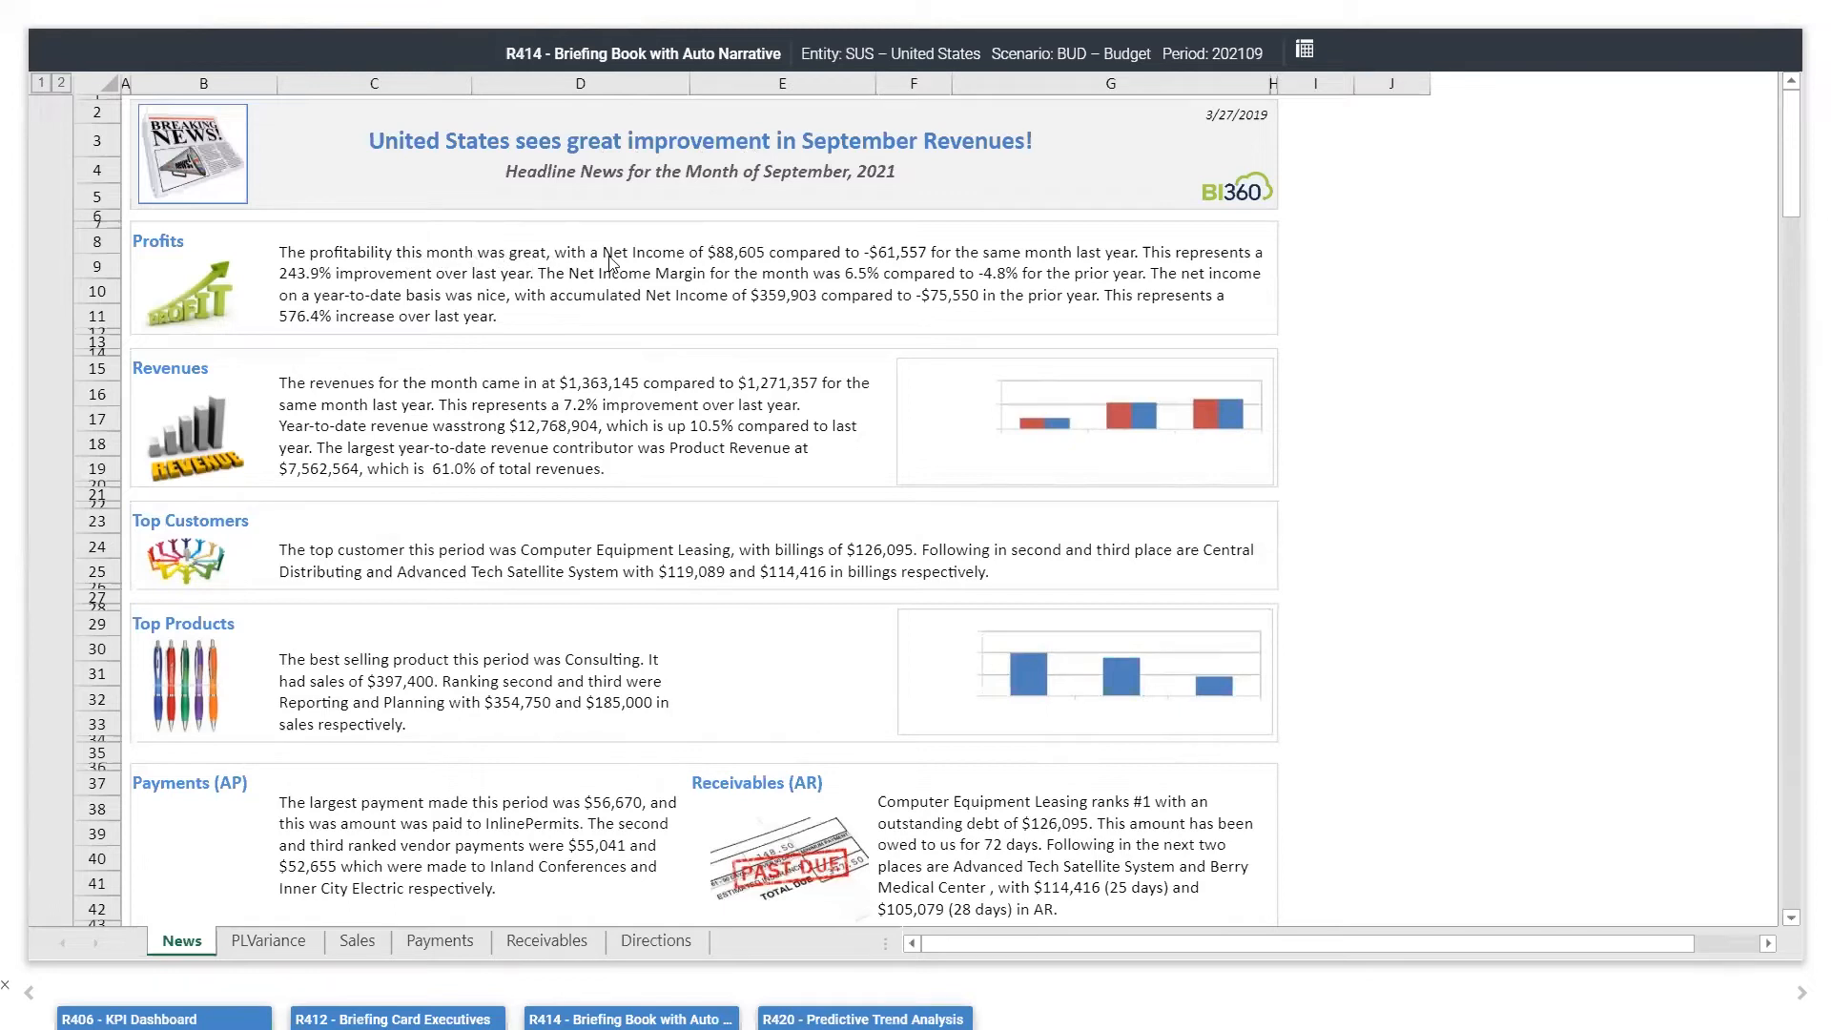
scroll(607, 503, "down", 2)
scroll(607, 503, "up", 2)
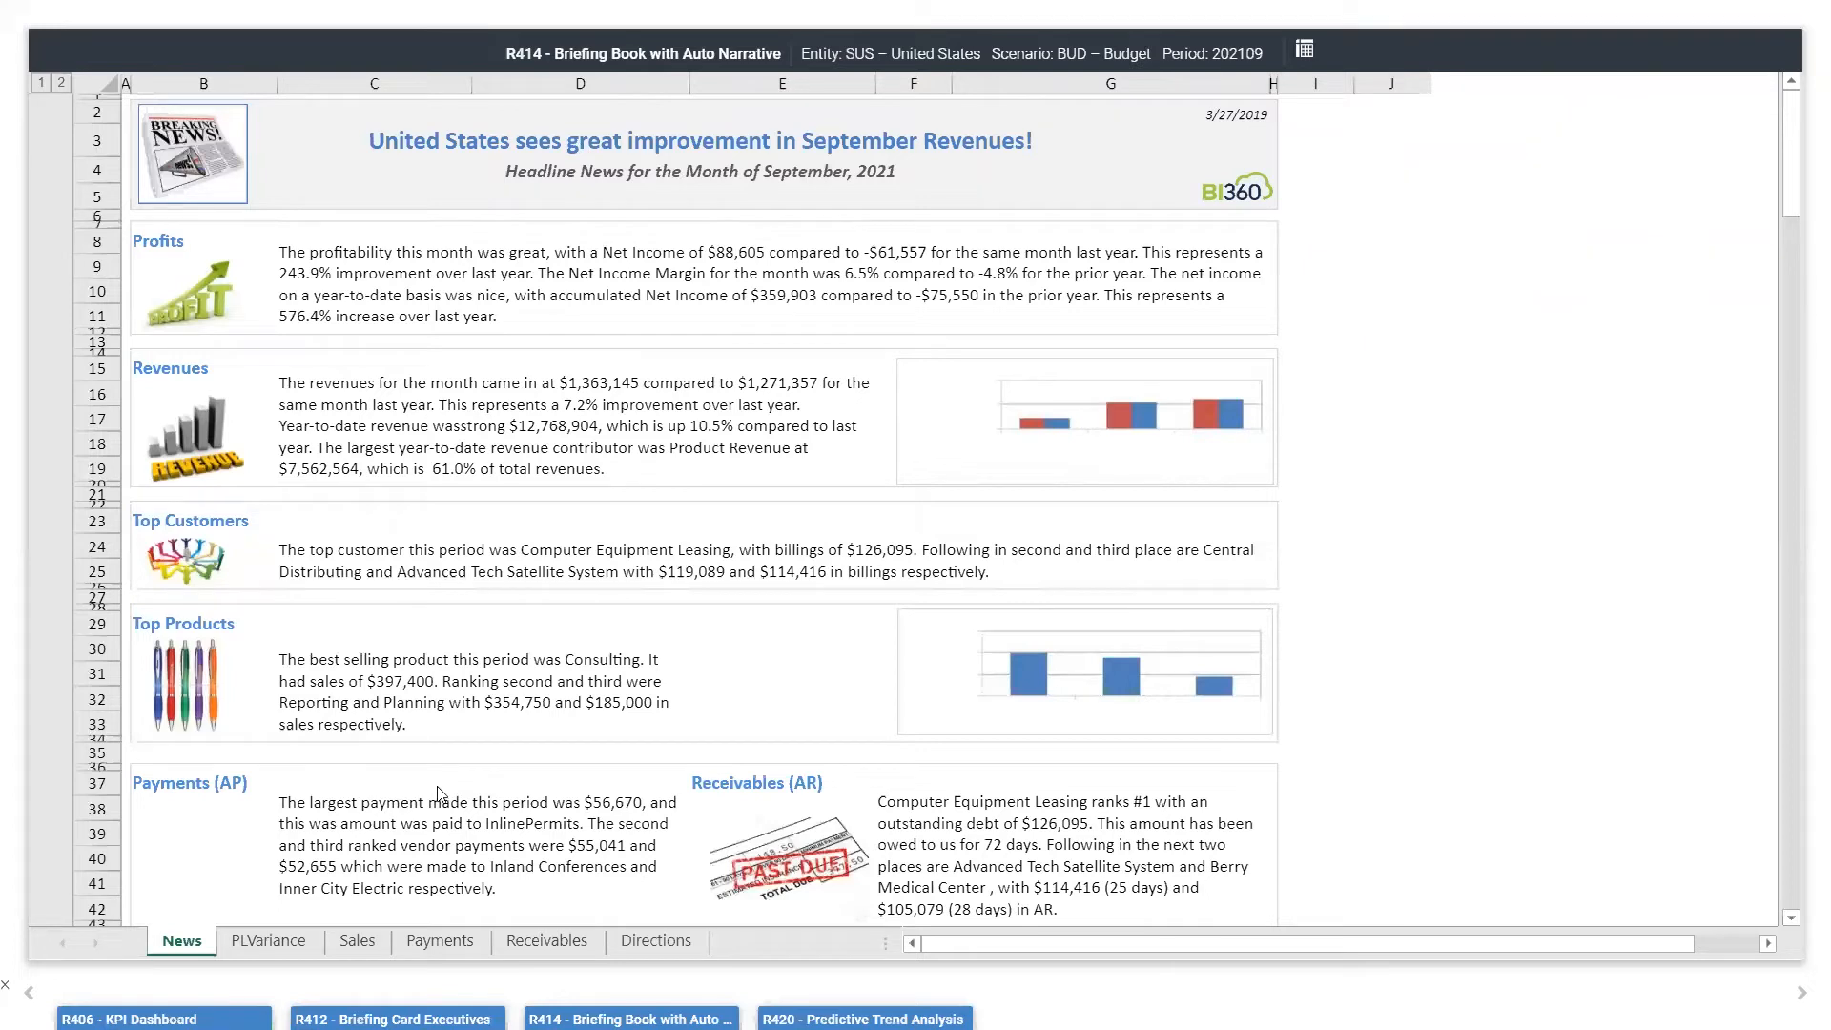
left_click(271, 942)
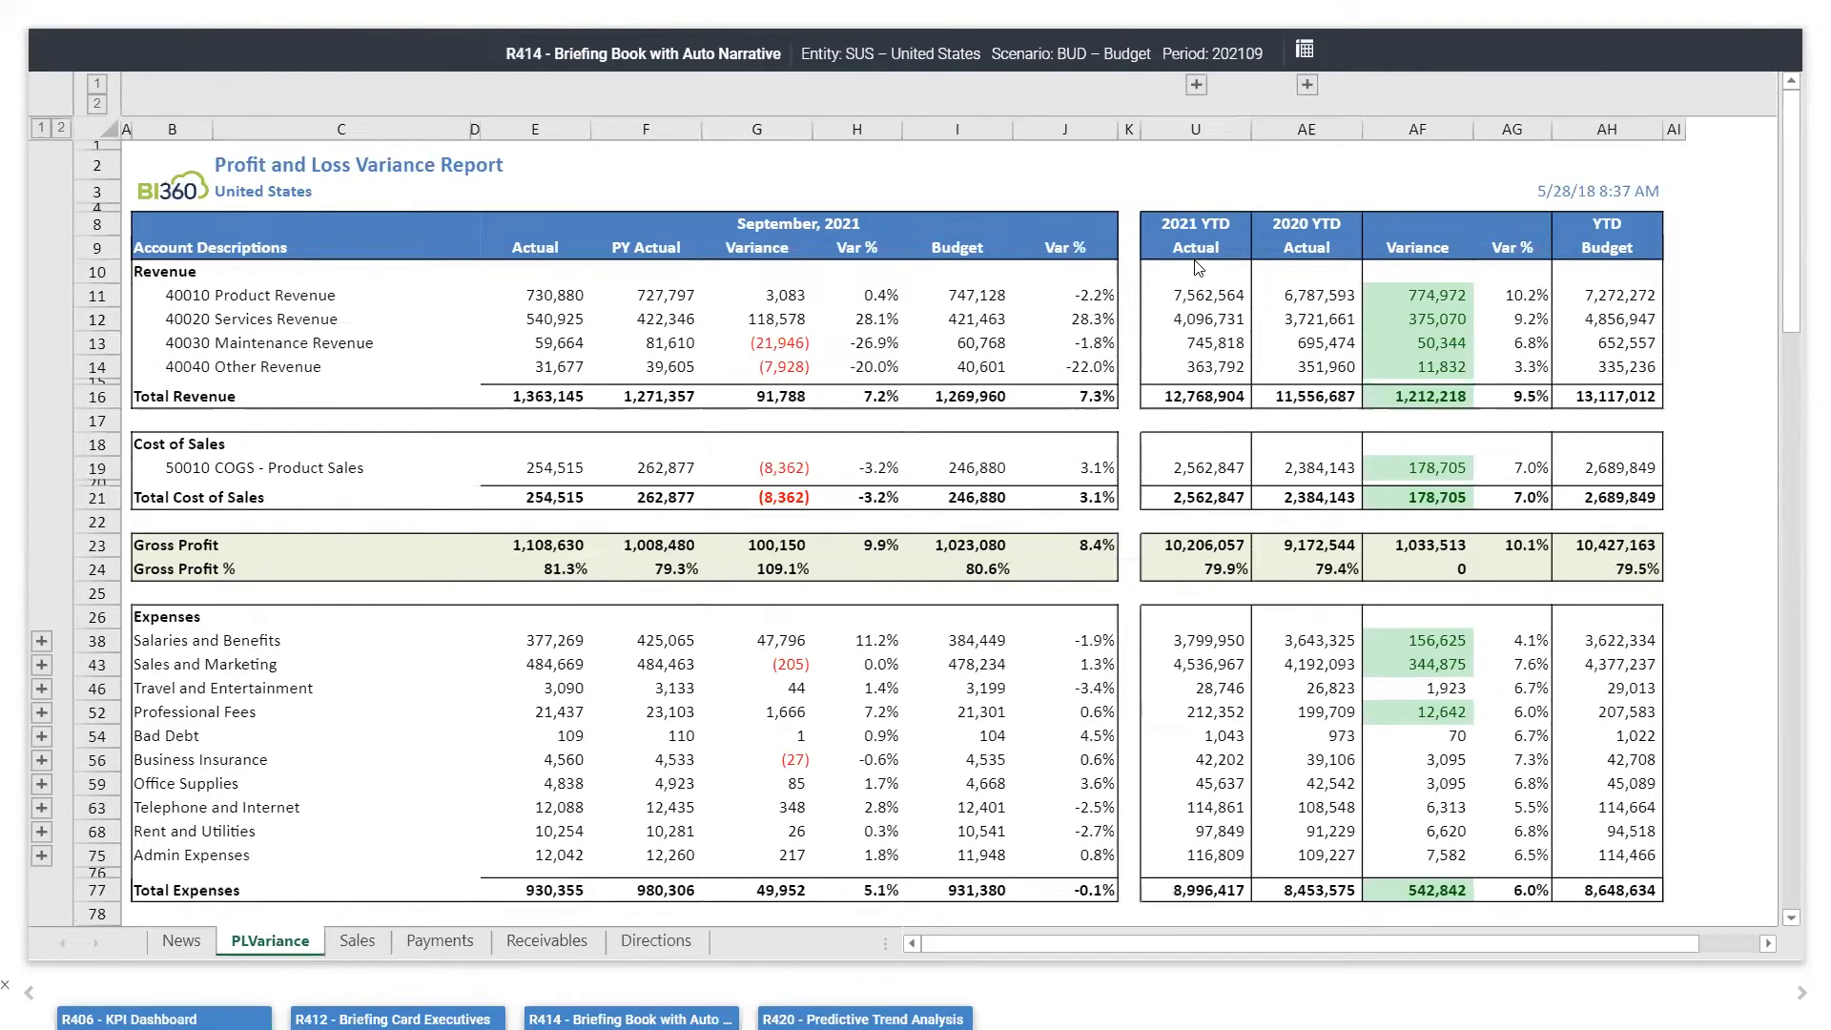
left_click(1197, 85)
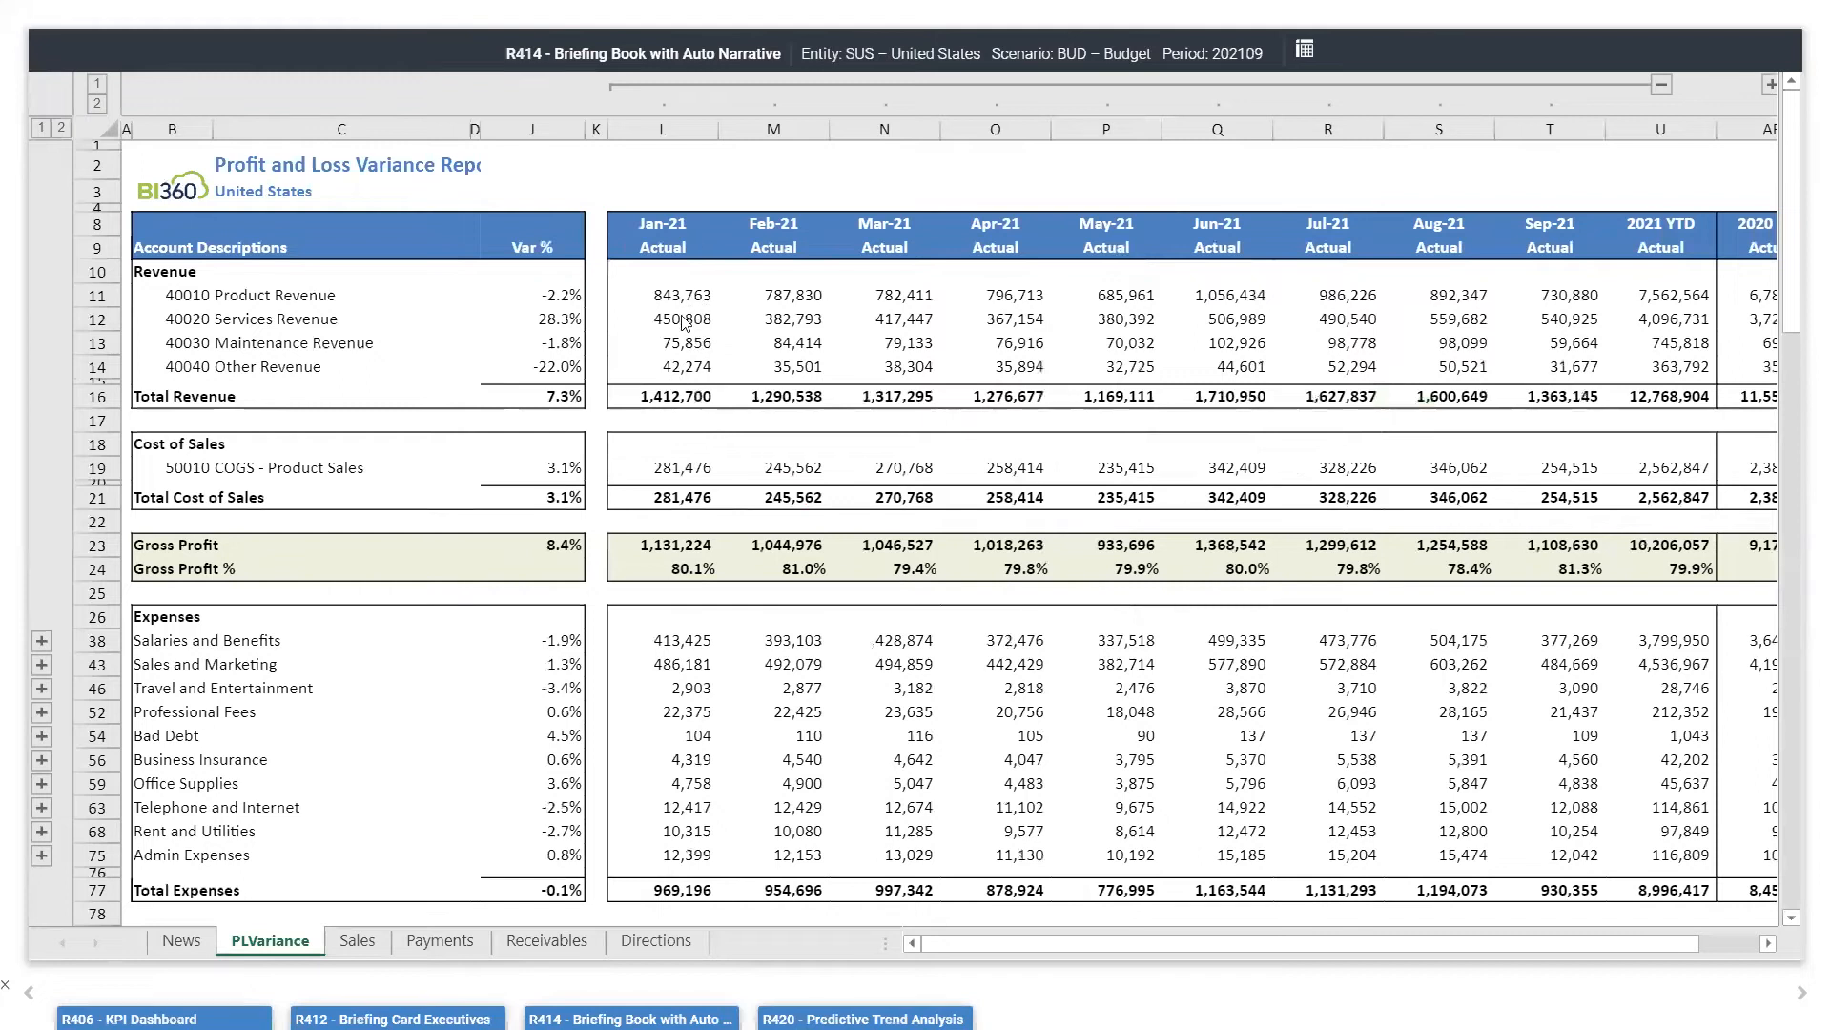
Review the briefing book's Sales and Payments sheets, return to its News sheet and exit the presentation
left_click(366, 944)
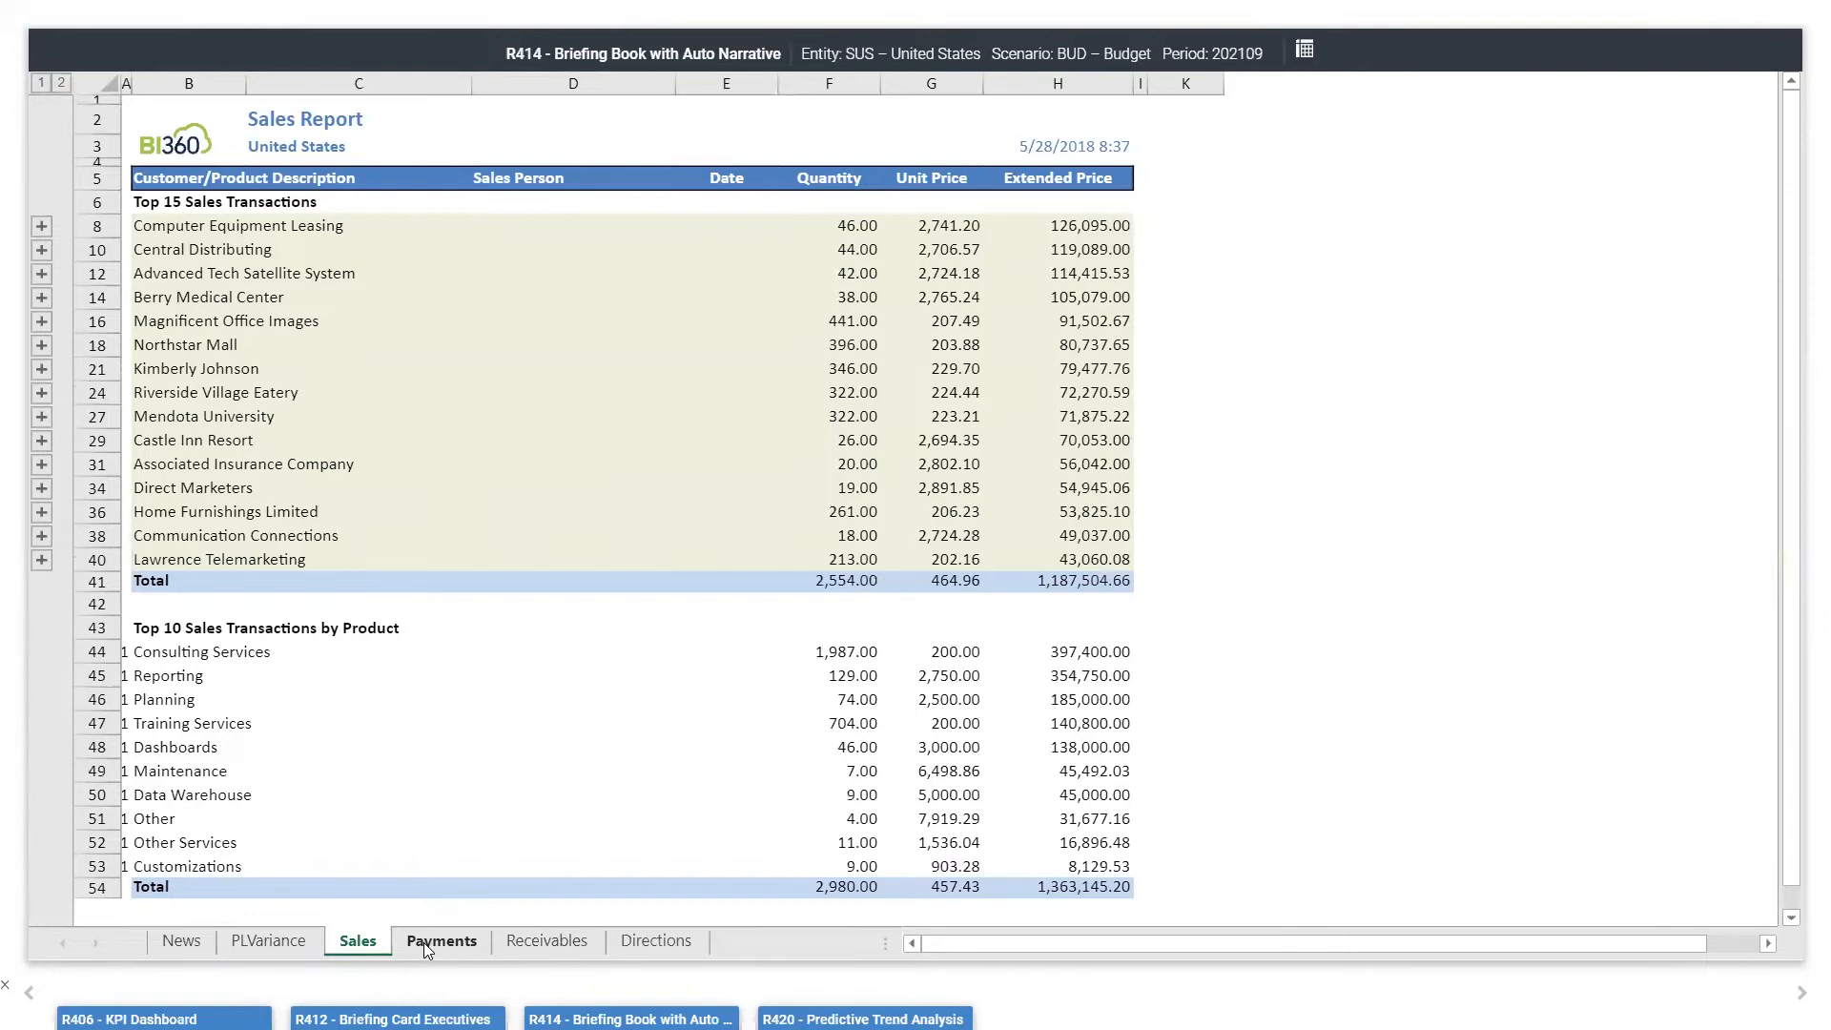
left_click(423, 942)
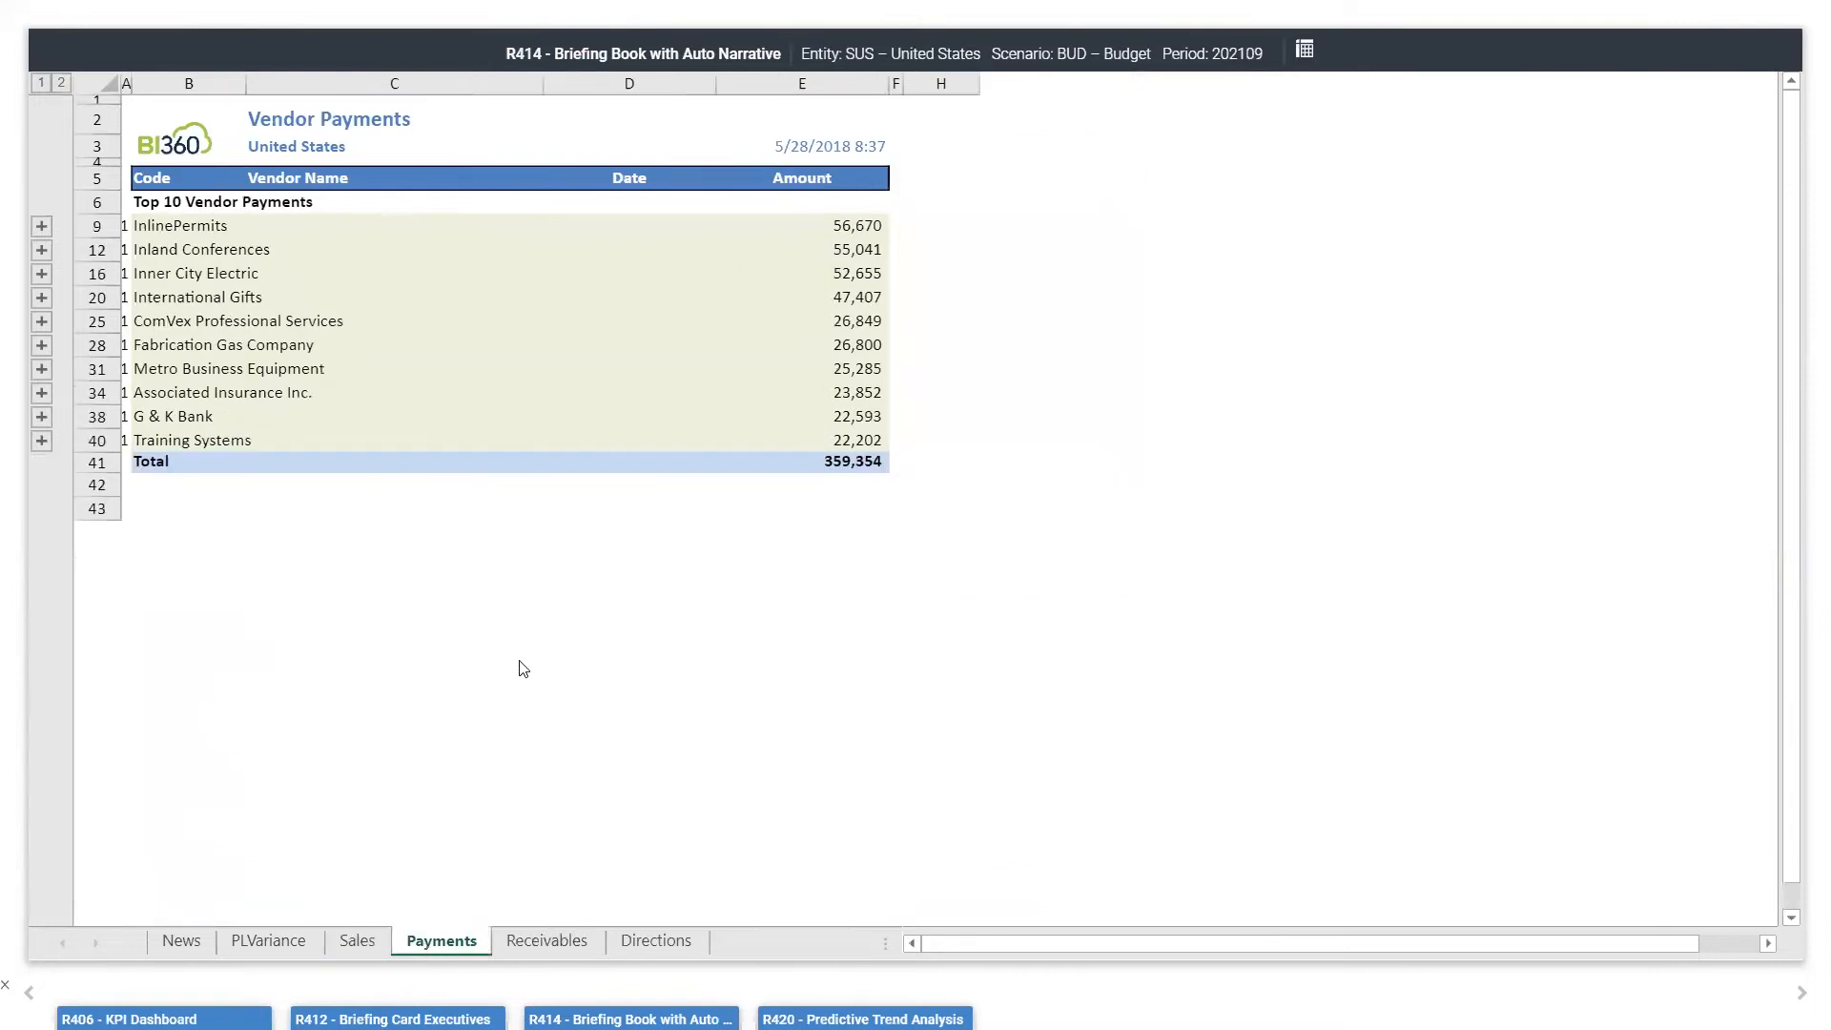
left_click(183, 942)
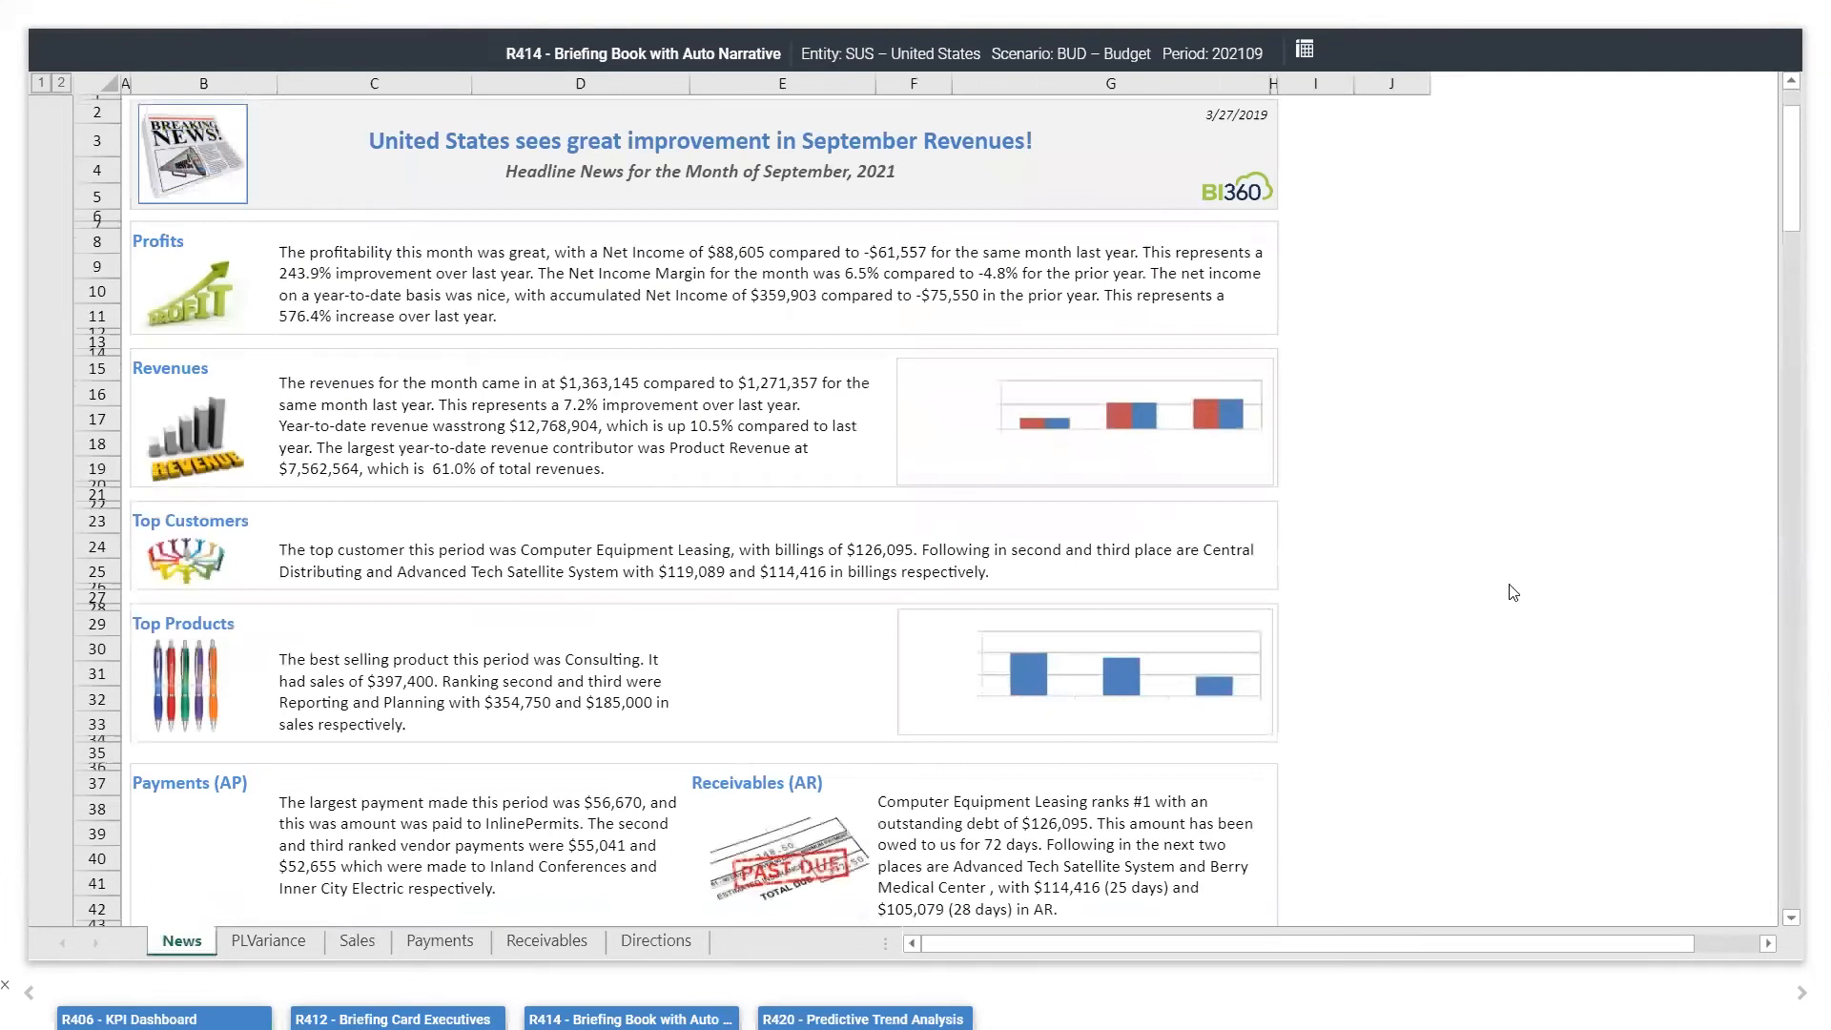
key("Escape")
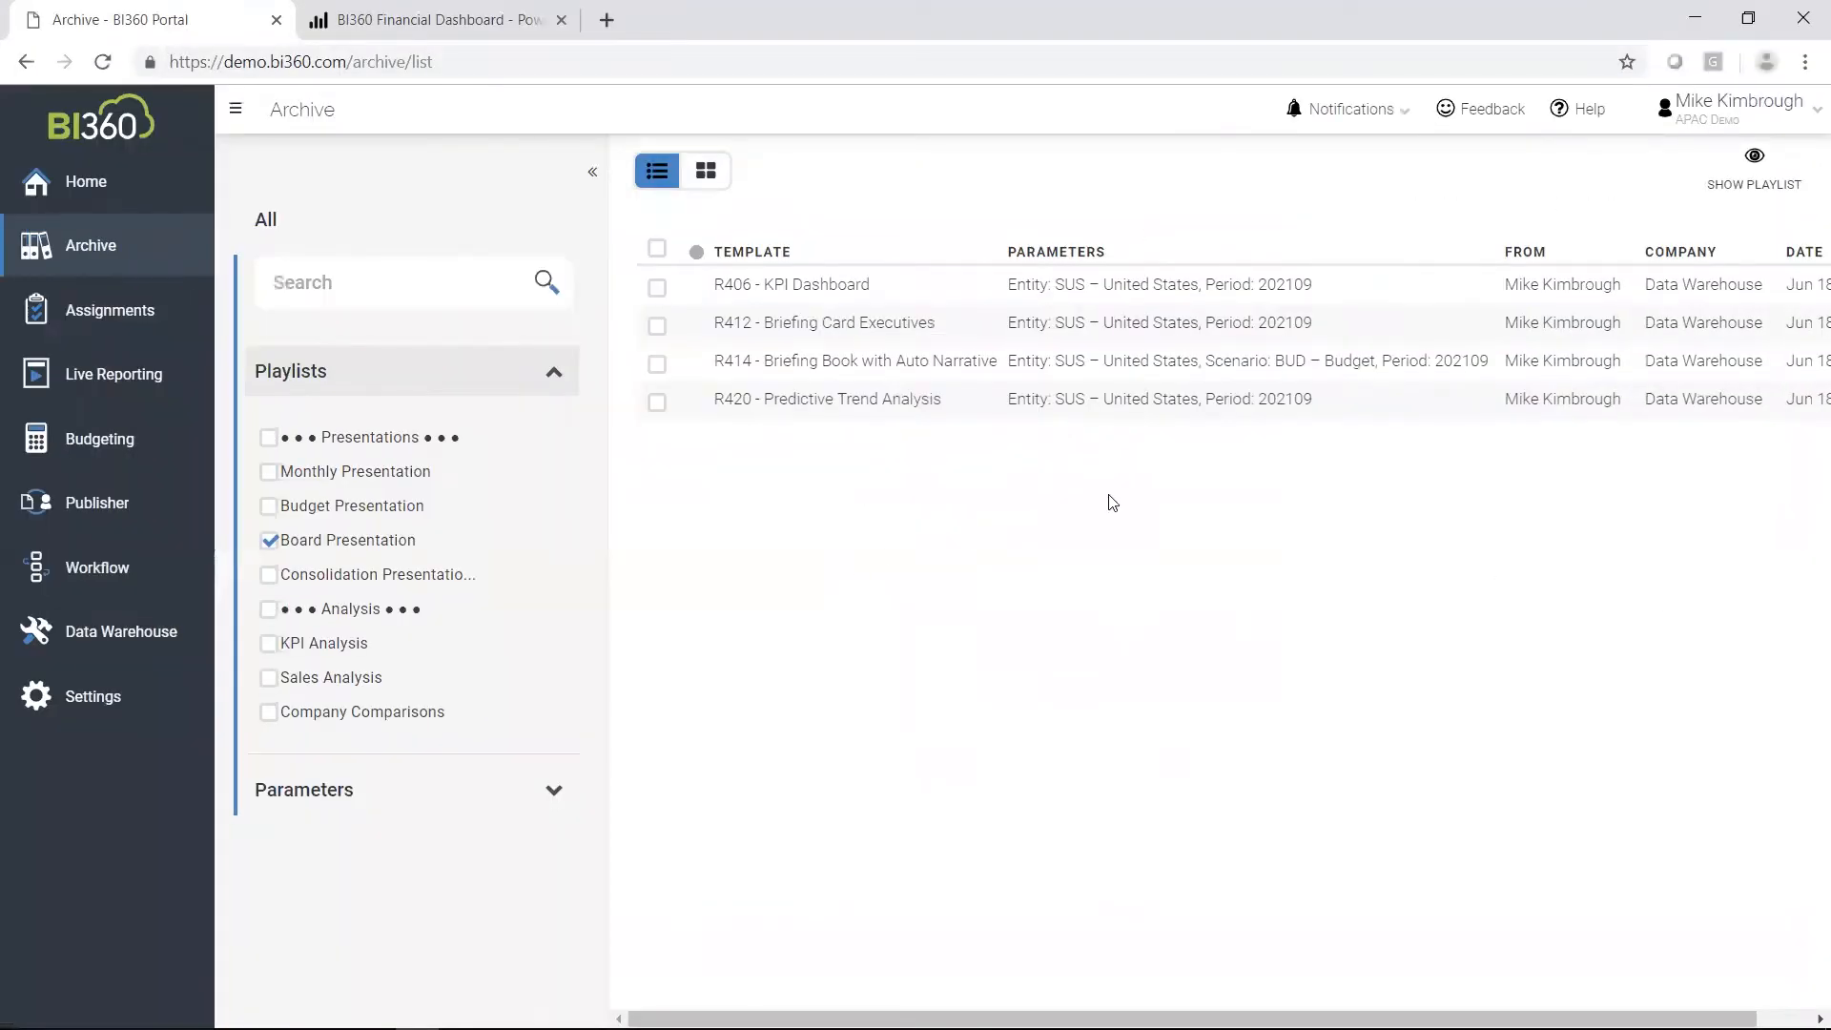
Go to Live Reporting and filter the reports by the personal reports category under APAC
left_click(112, 386)
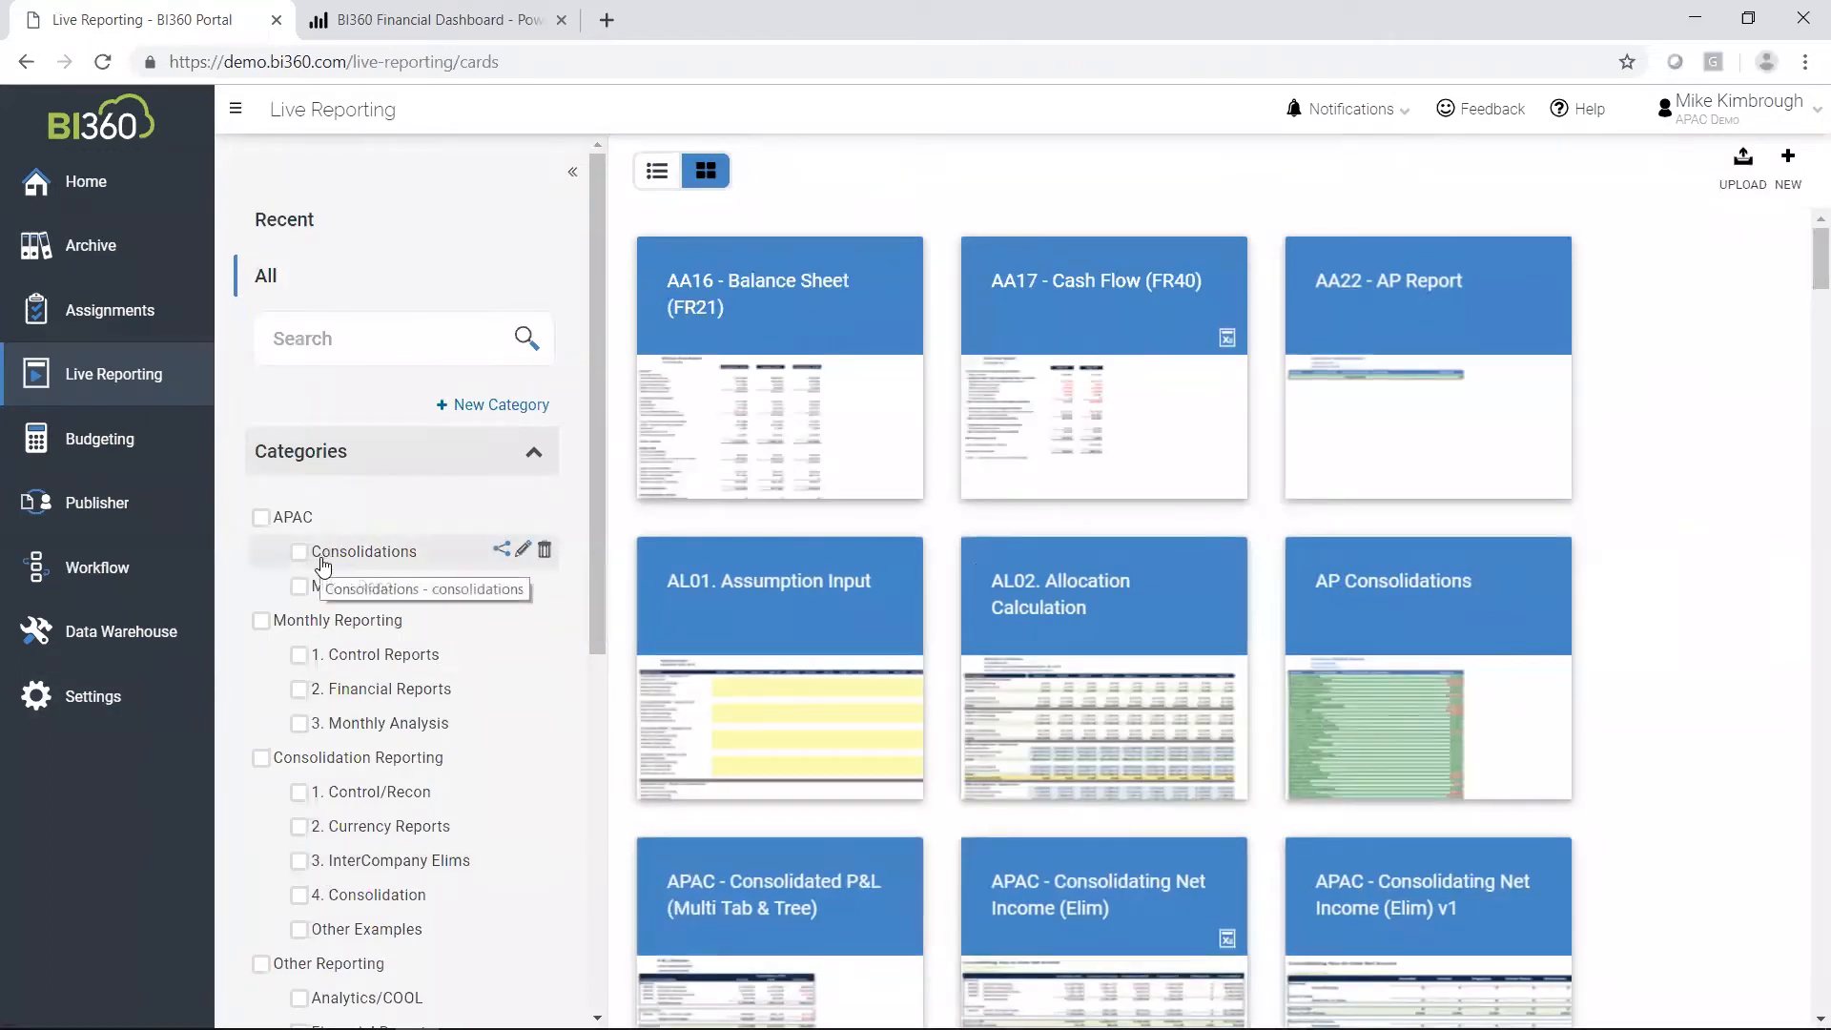
left_click(300, 588)
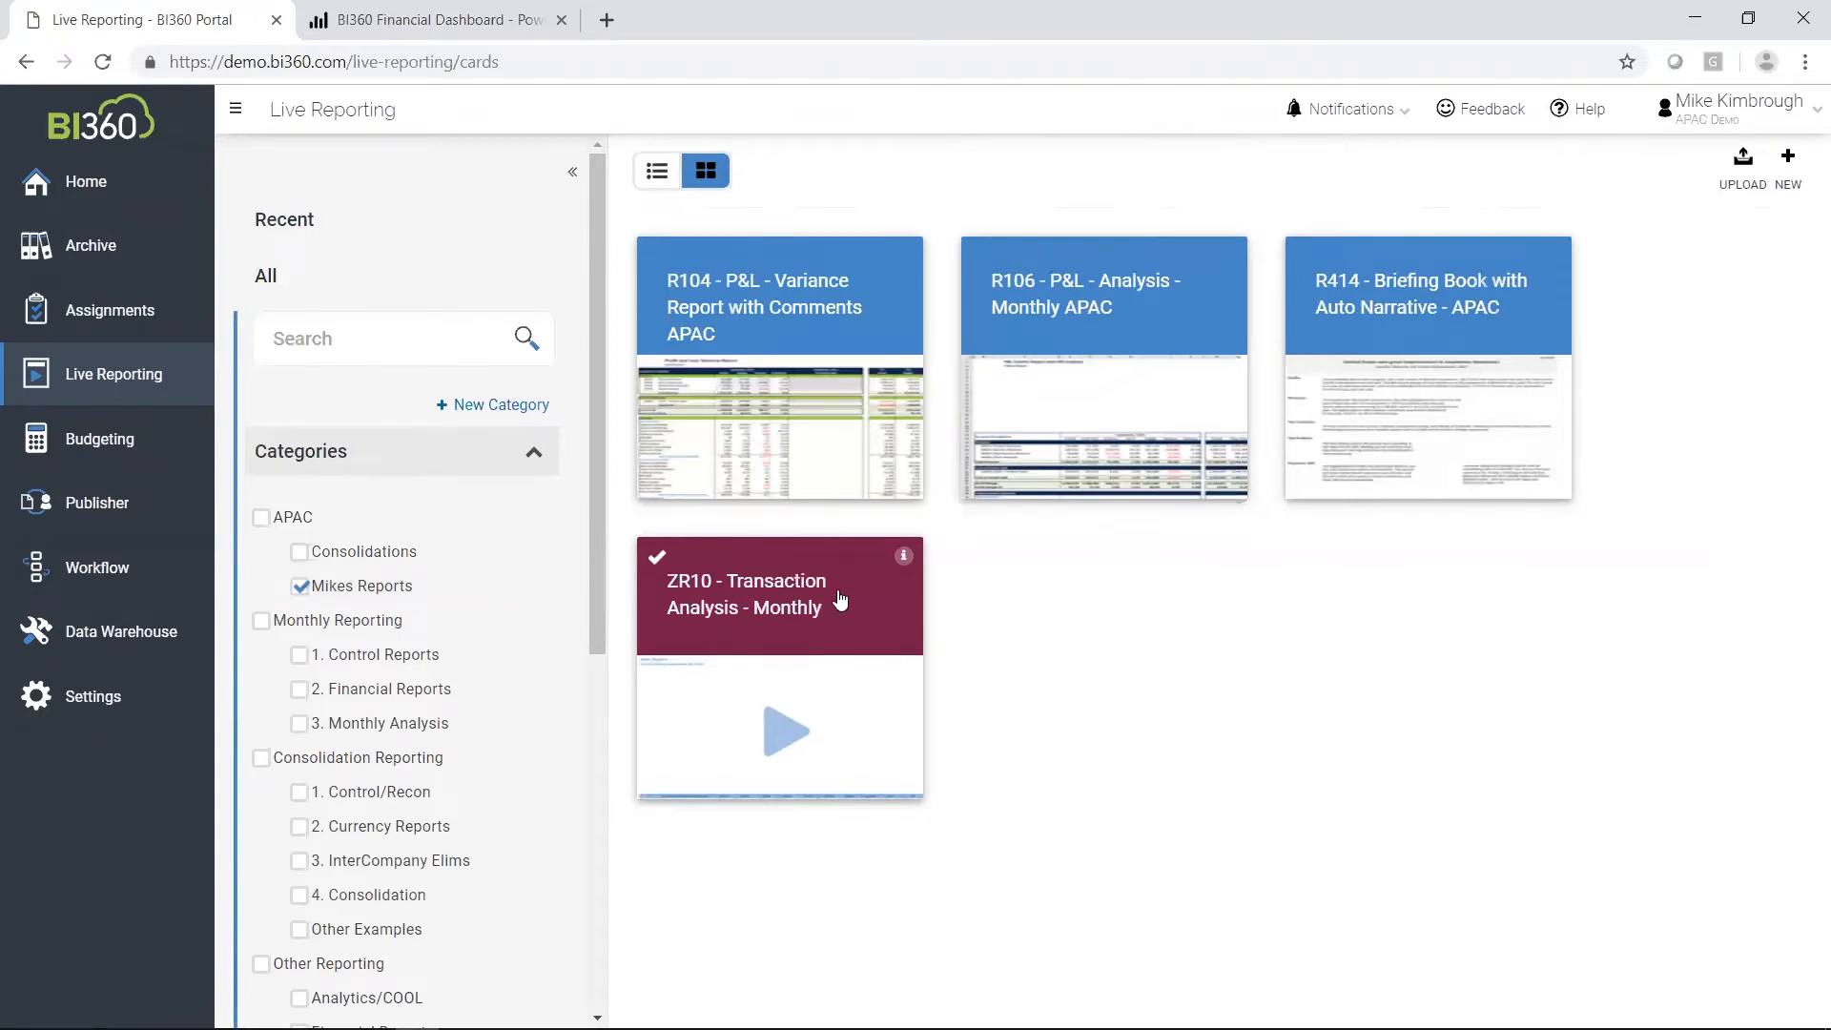
left_click(836, 273)
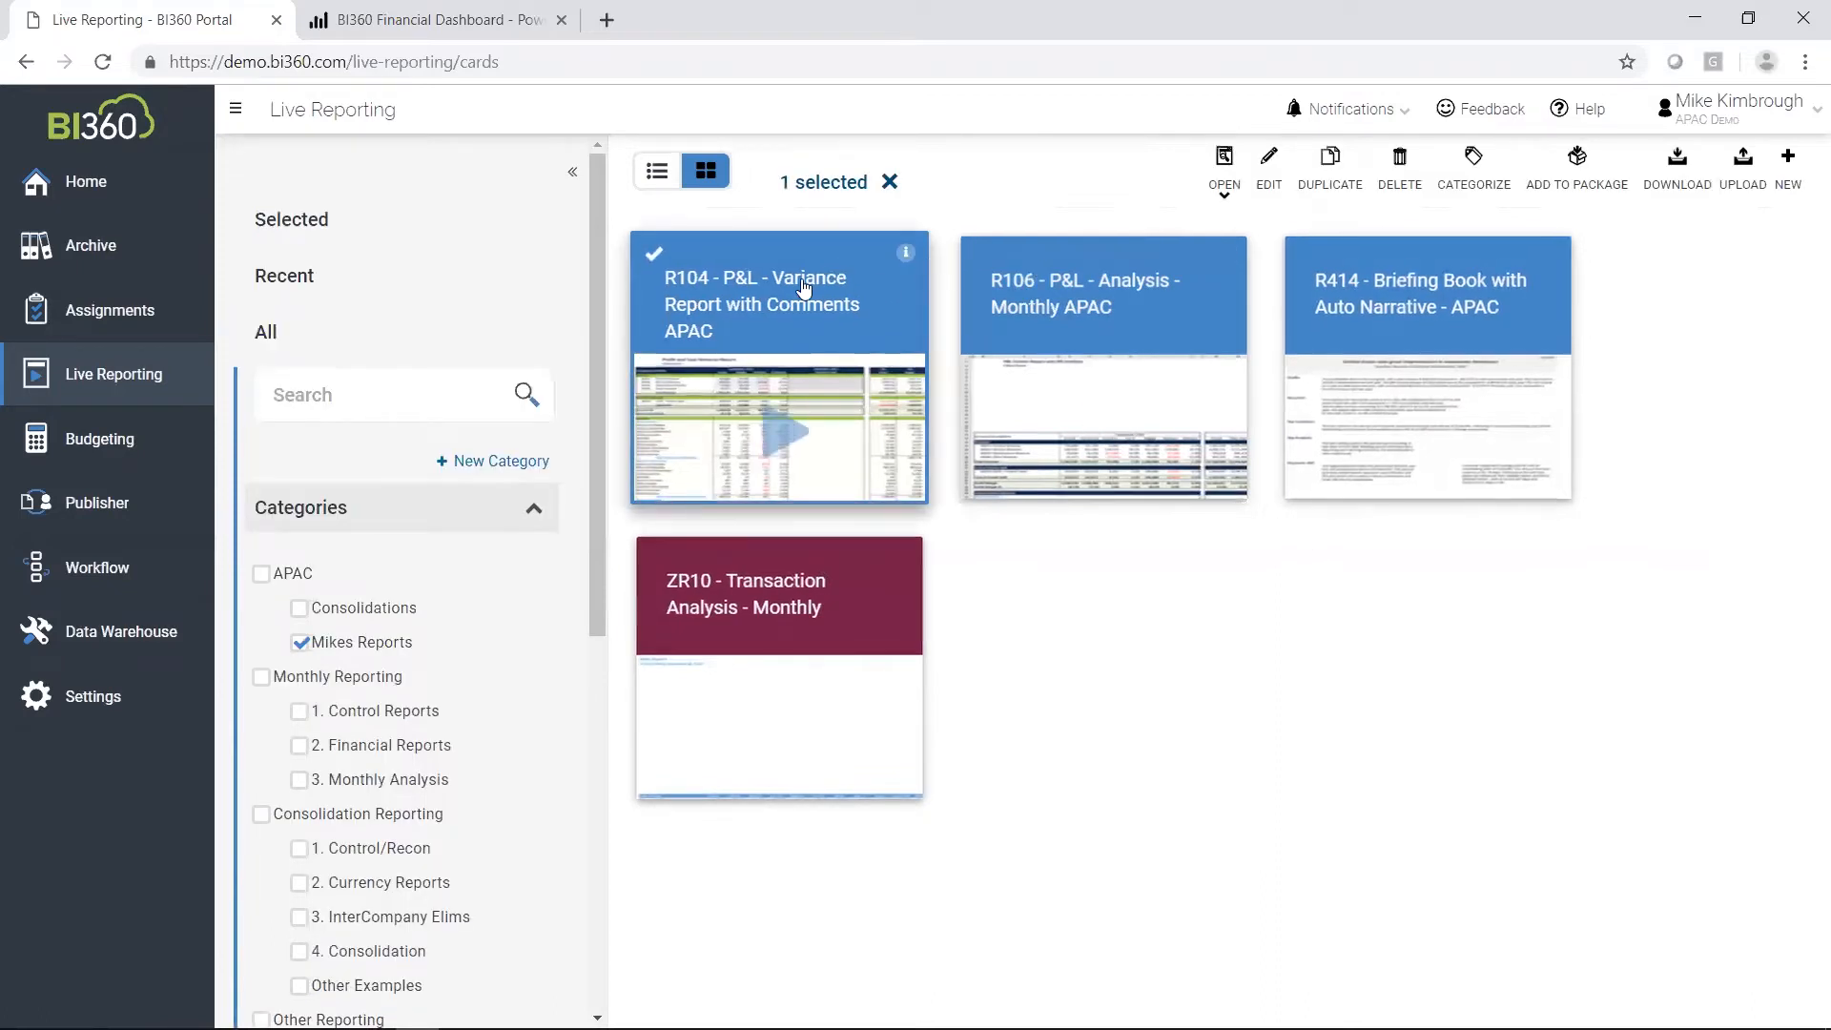
left_click(805, 284)
left_click(805, 284)
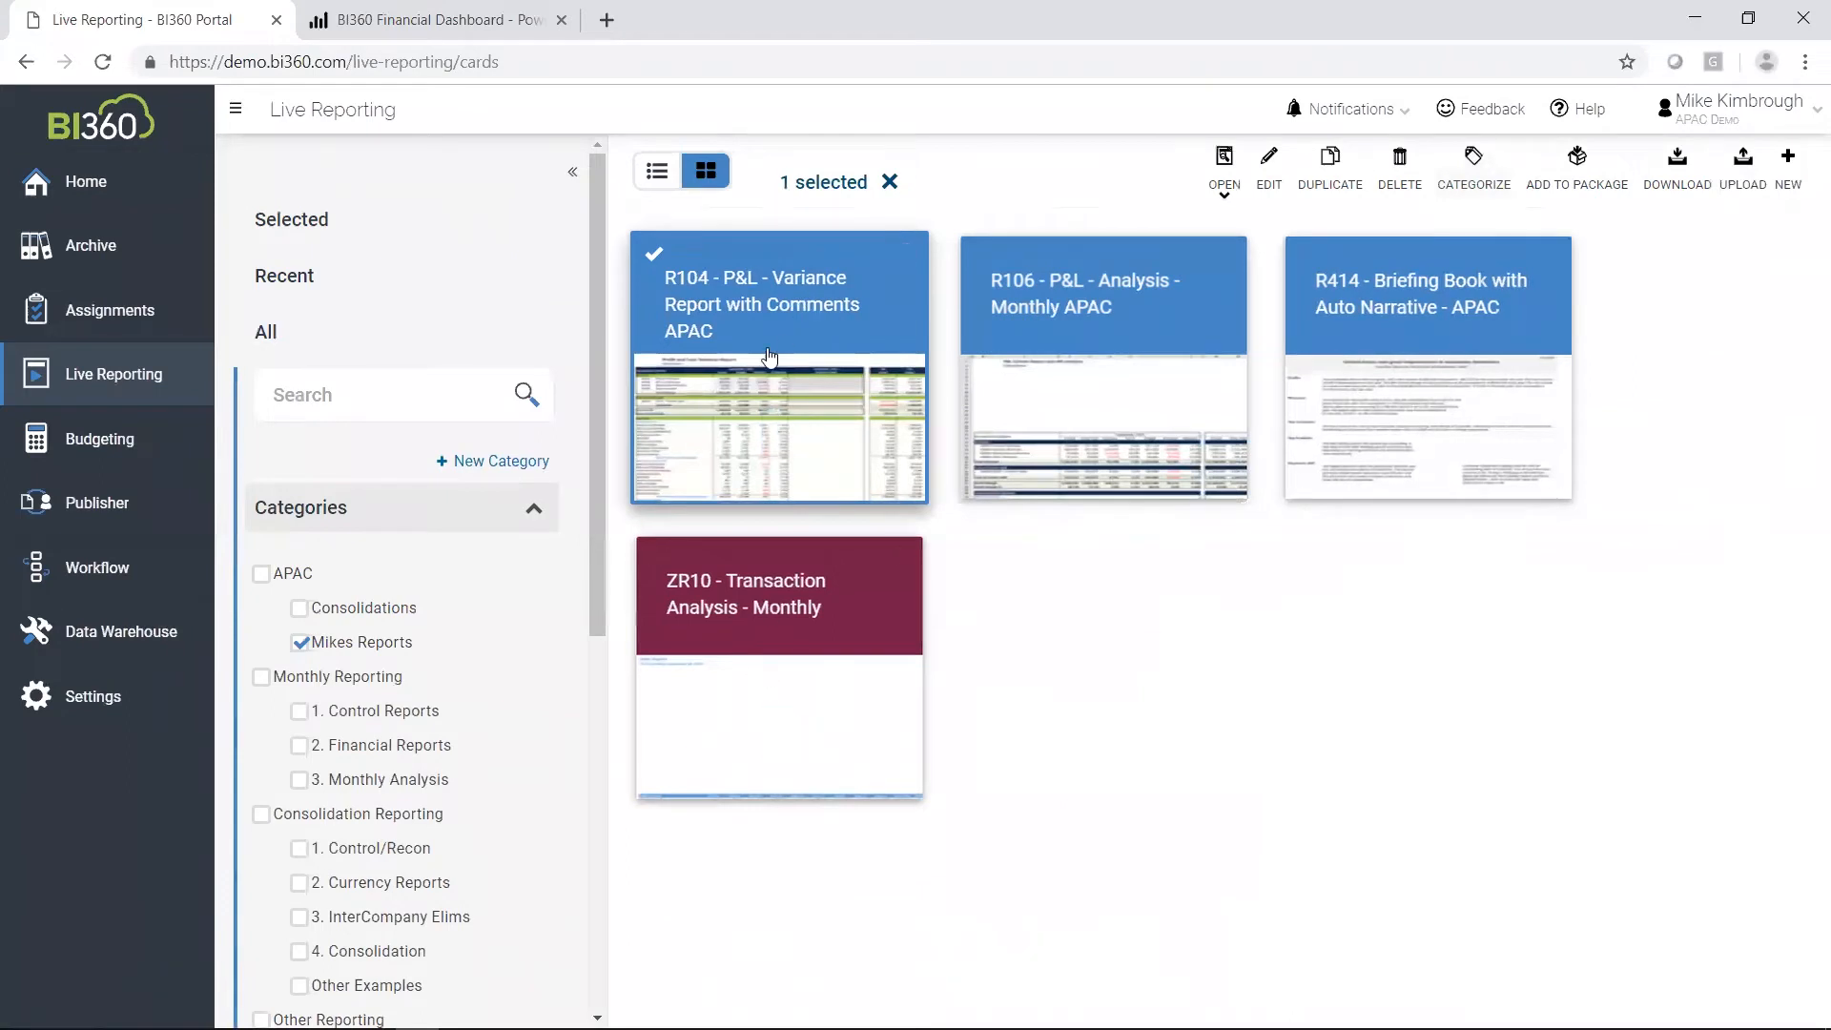
left_click(770, 307)
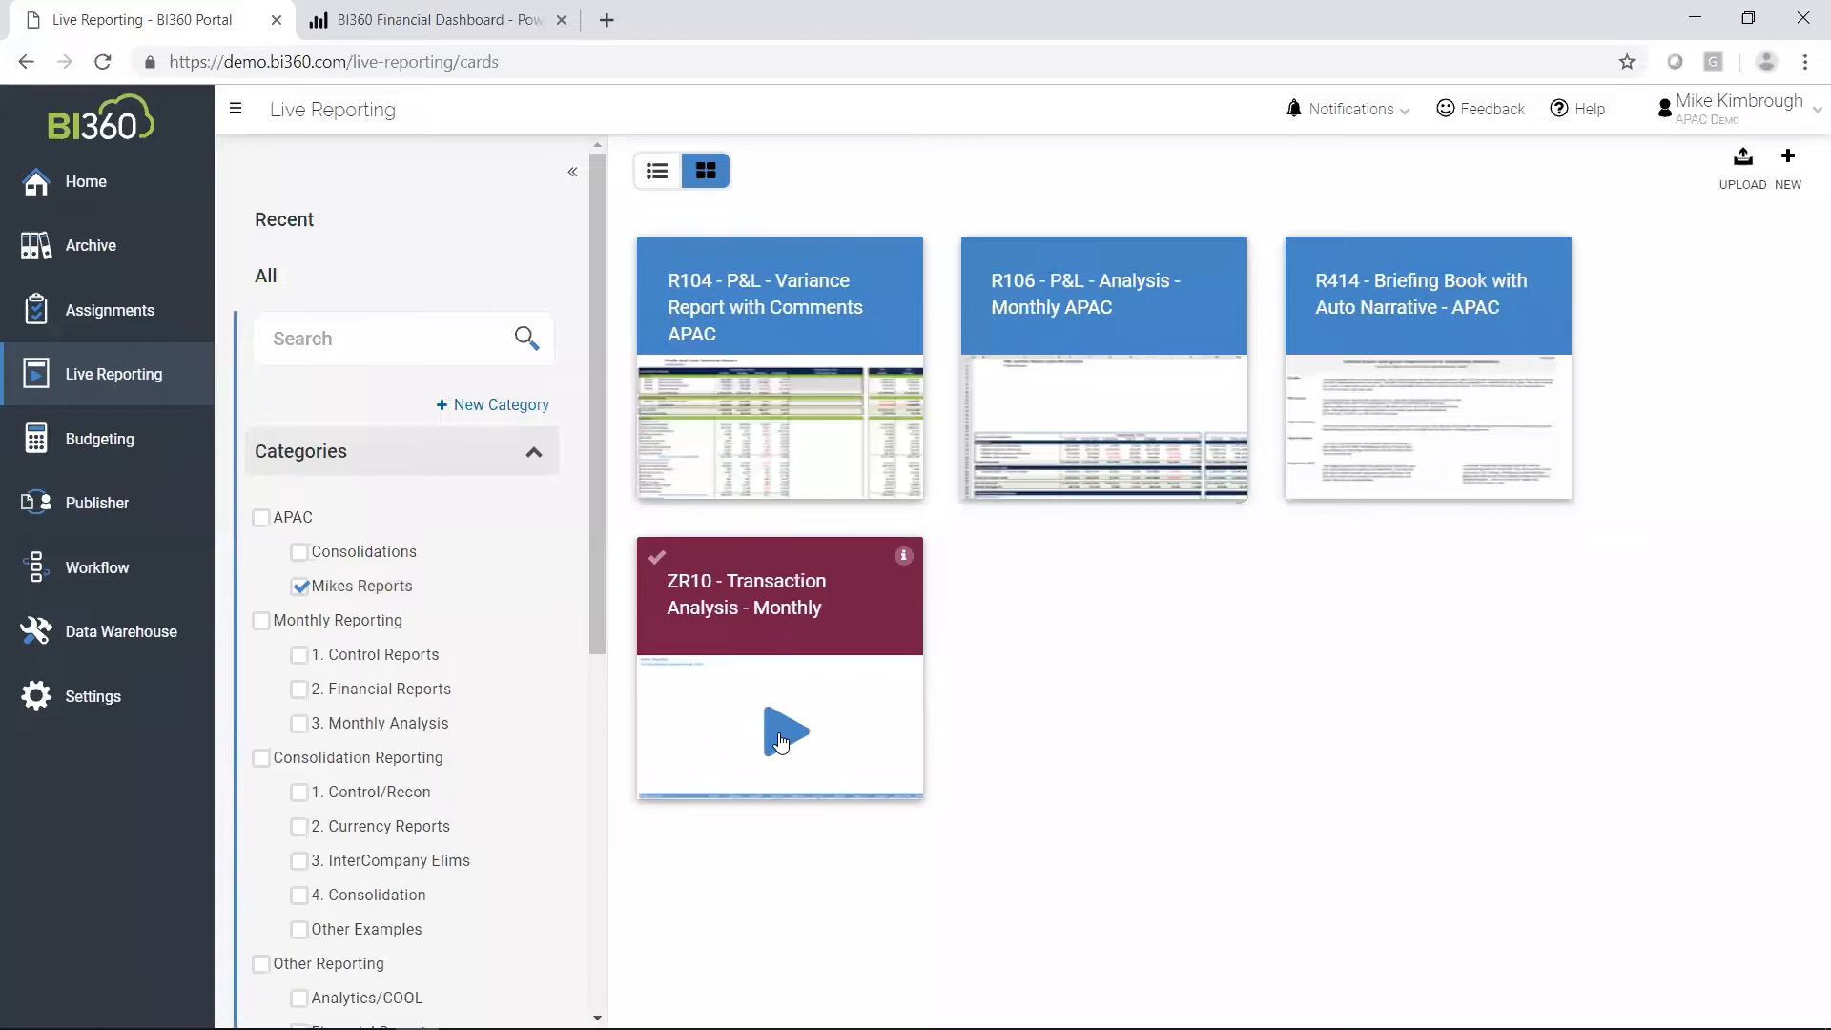
Open the ZR10 - Transaction Analysis - Monthly package full screen and view its Sales by Product, Sales by Customer and AR Analysis sheets
left_click(780, 742)
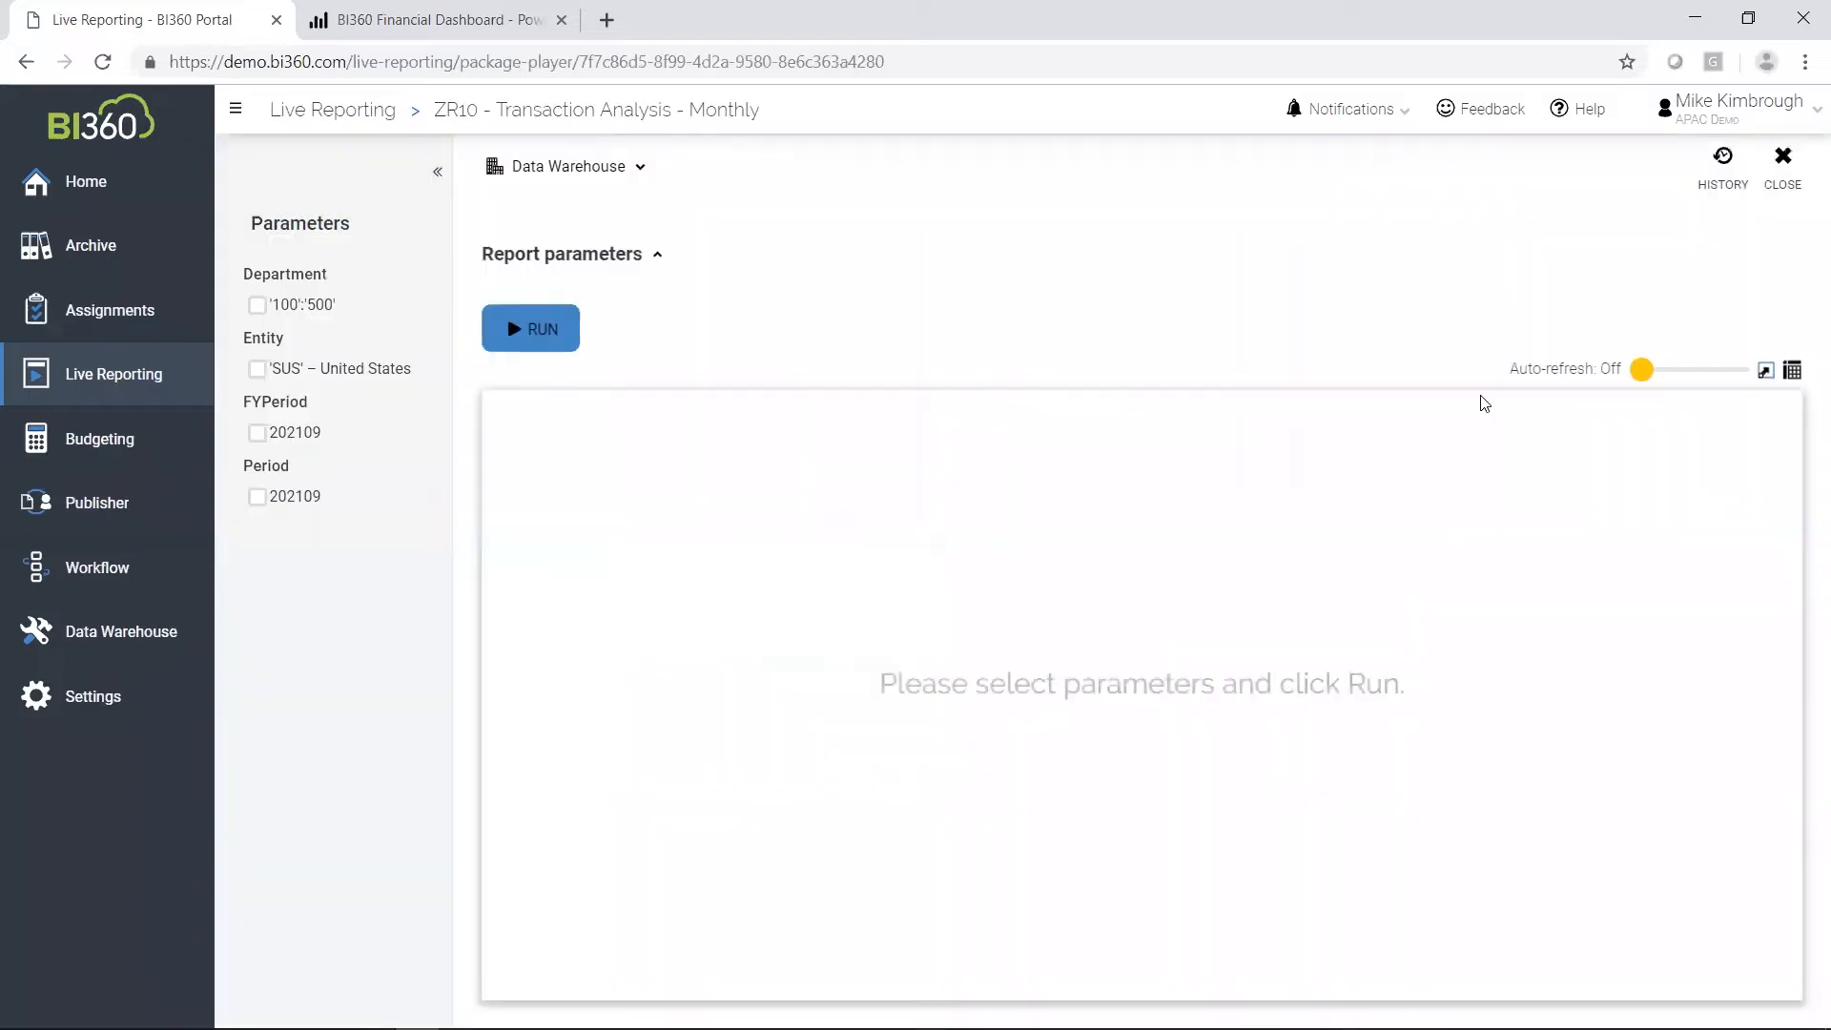
key("F11")
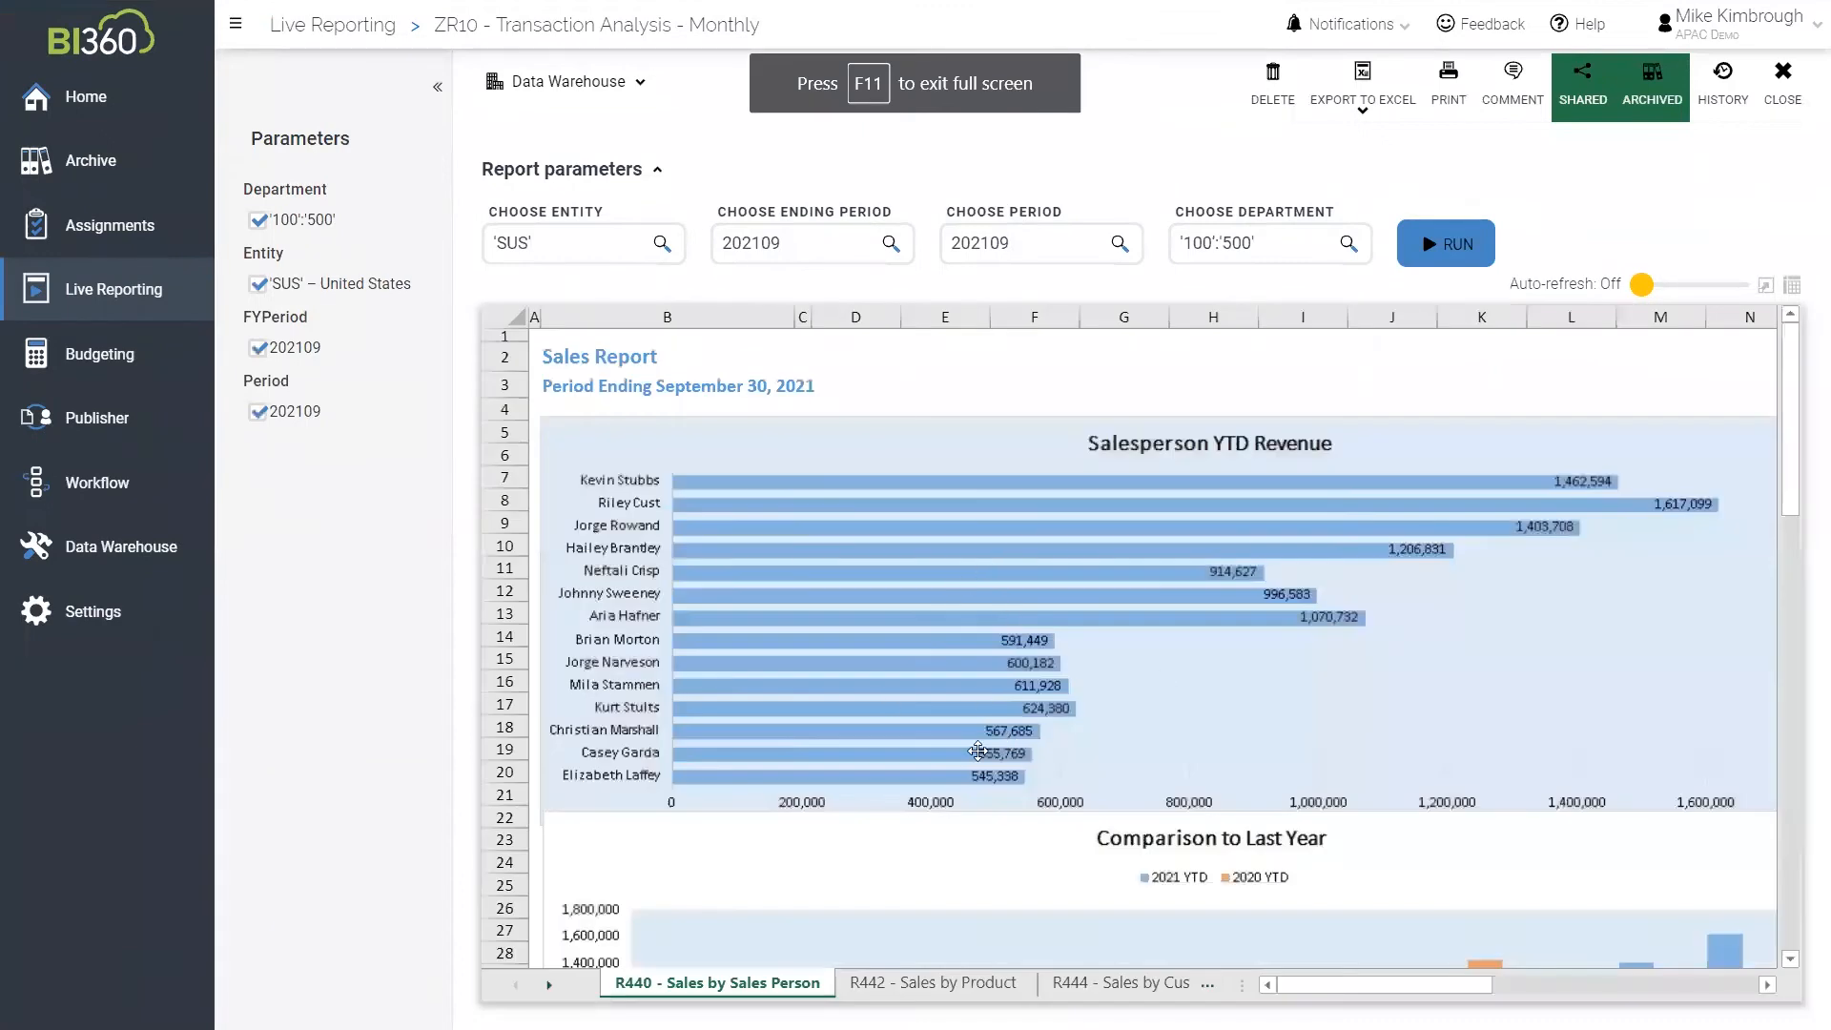
left_click(882, 985)
left_click(1087, 982)
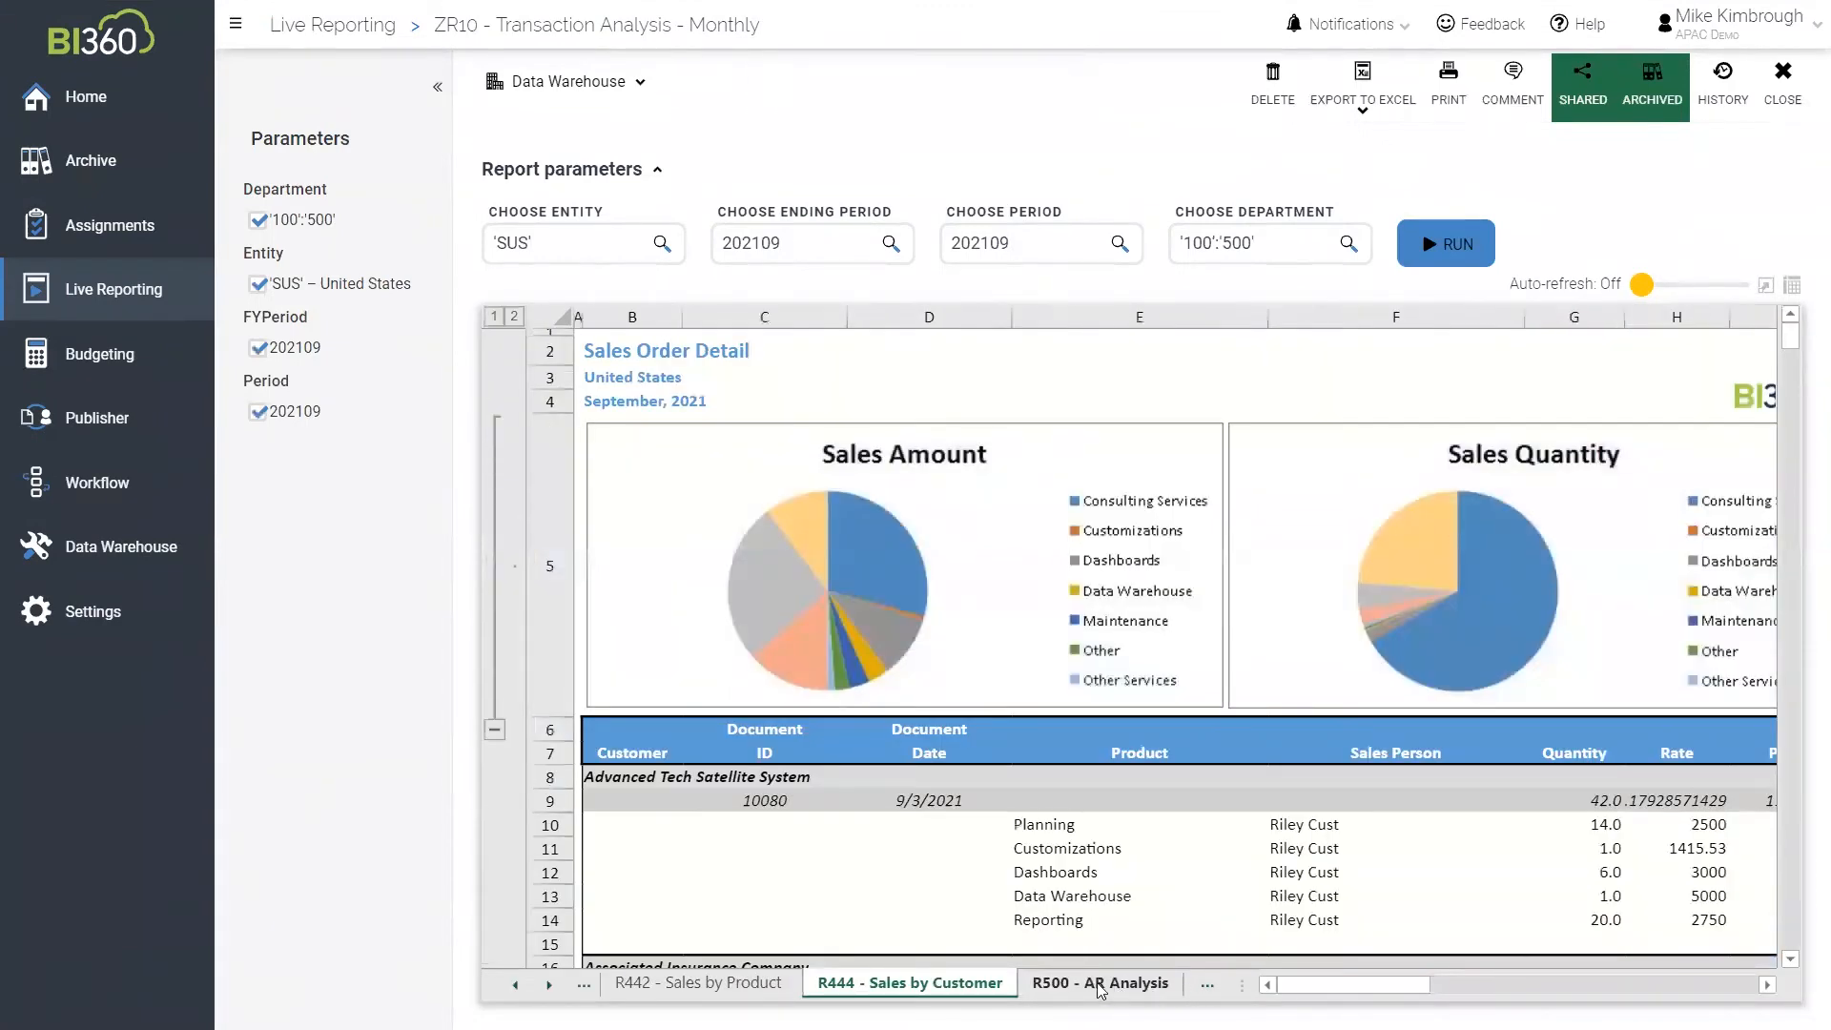
left_click(1066, 985)
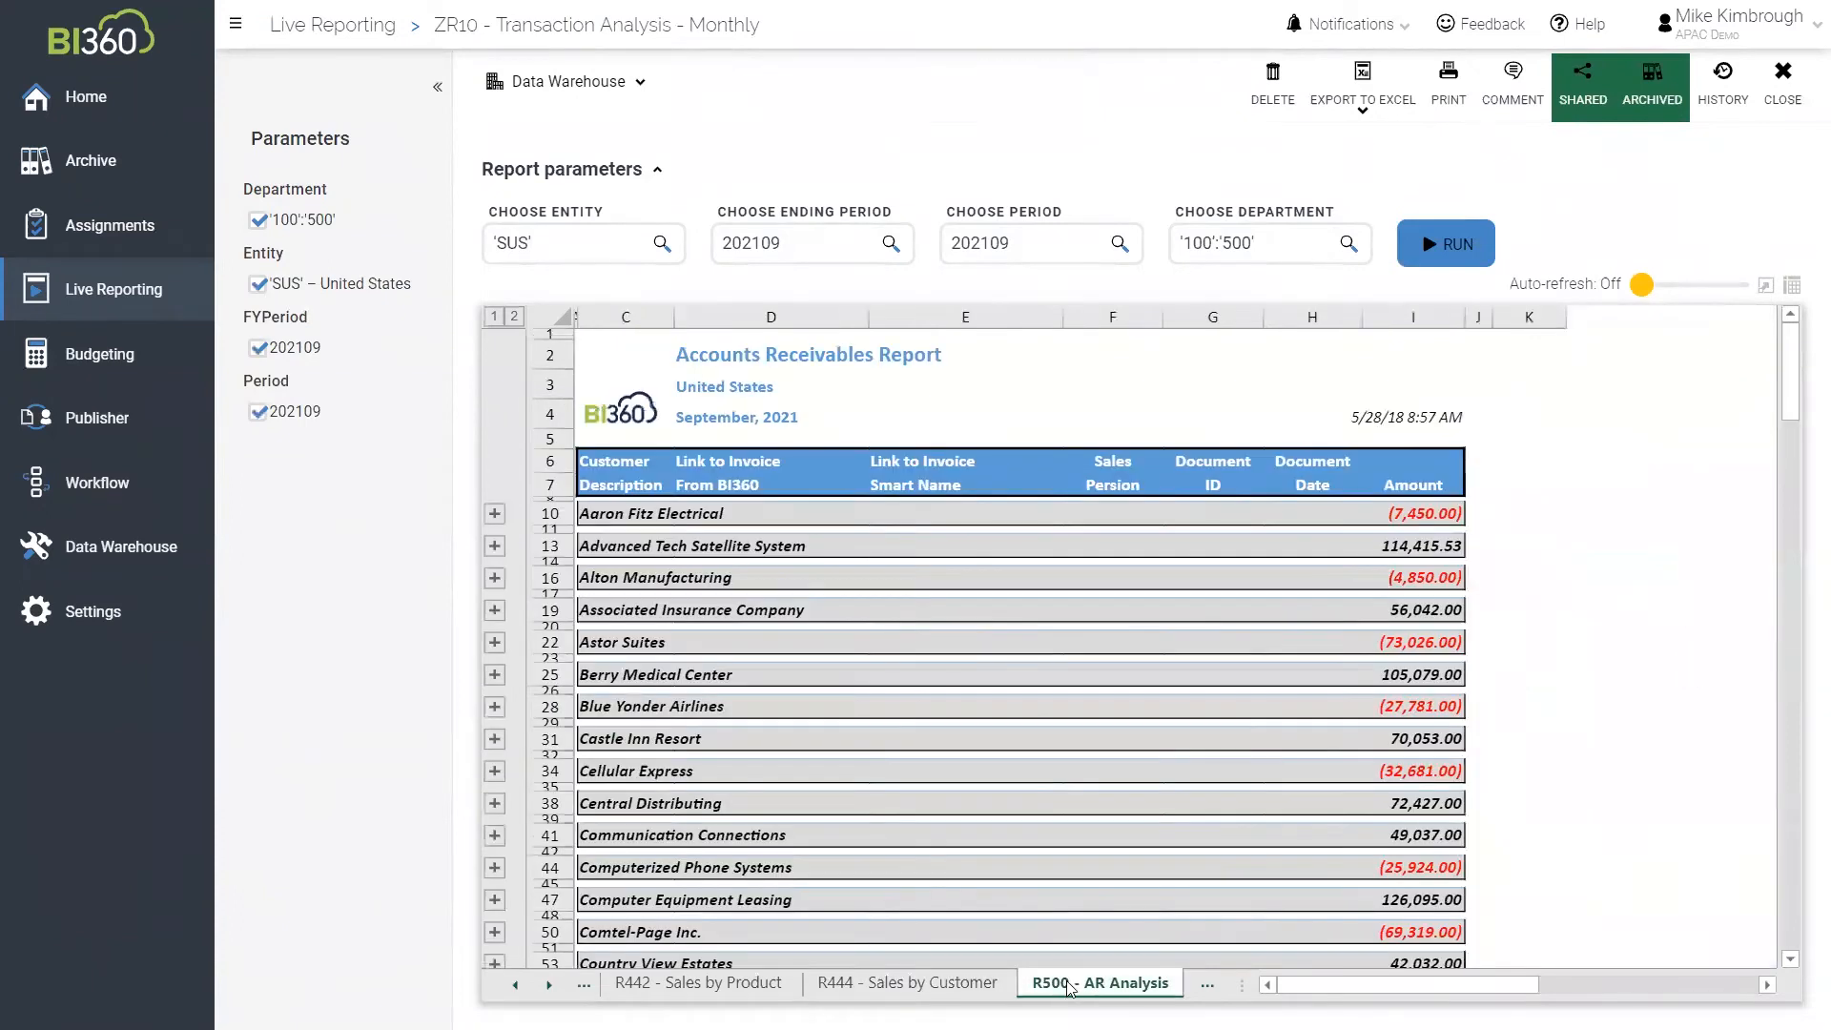
Show the package's R444 - Sales by Customer sheet with the report parameters pane collapsed and look through its sales order detail rows
left_click(972, 990)
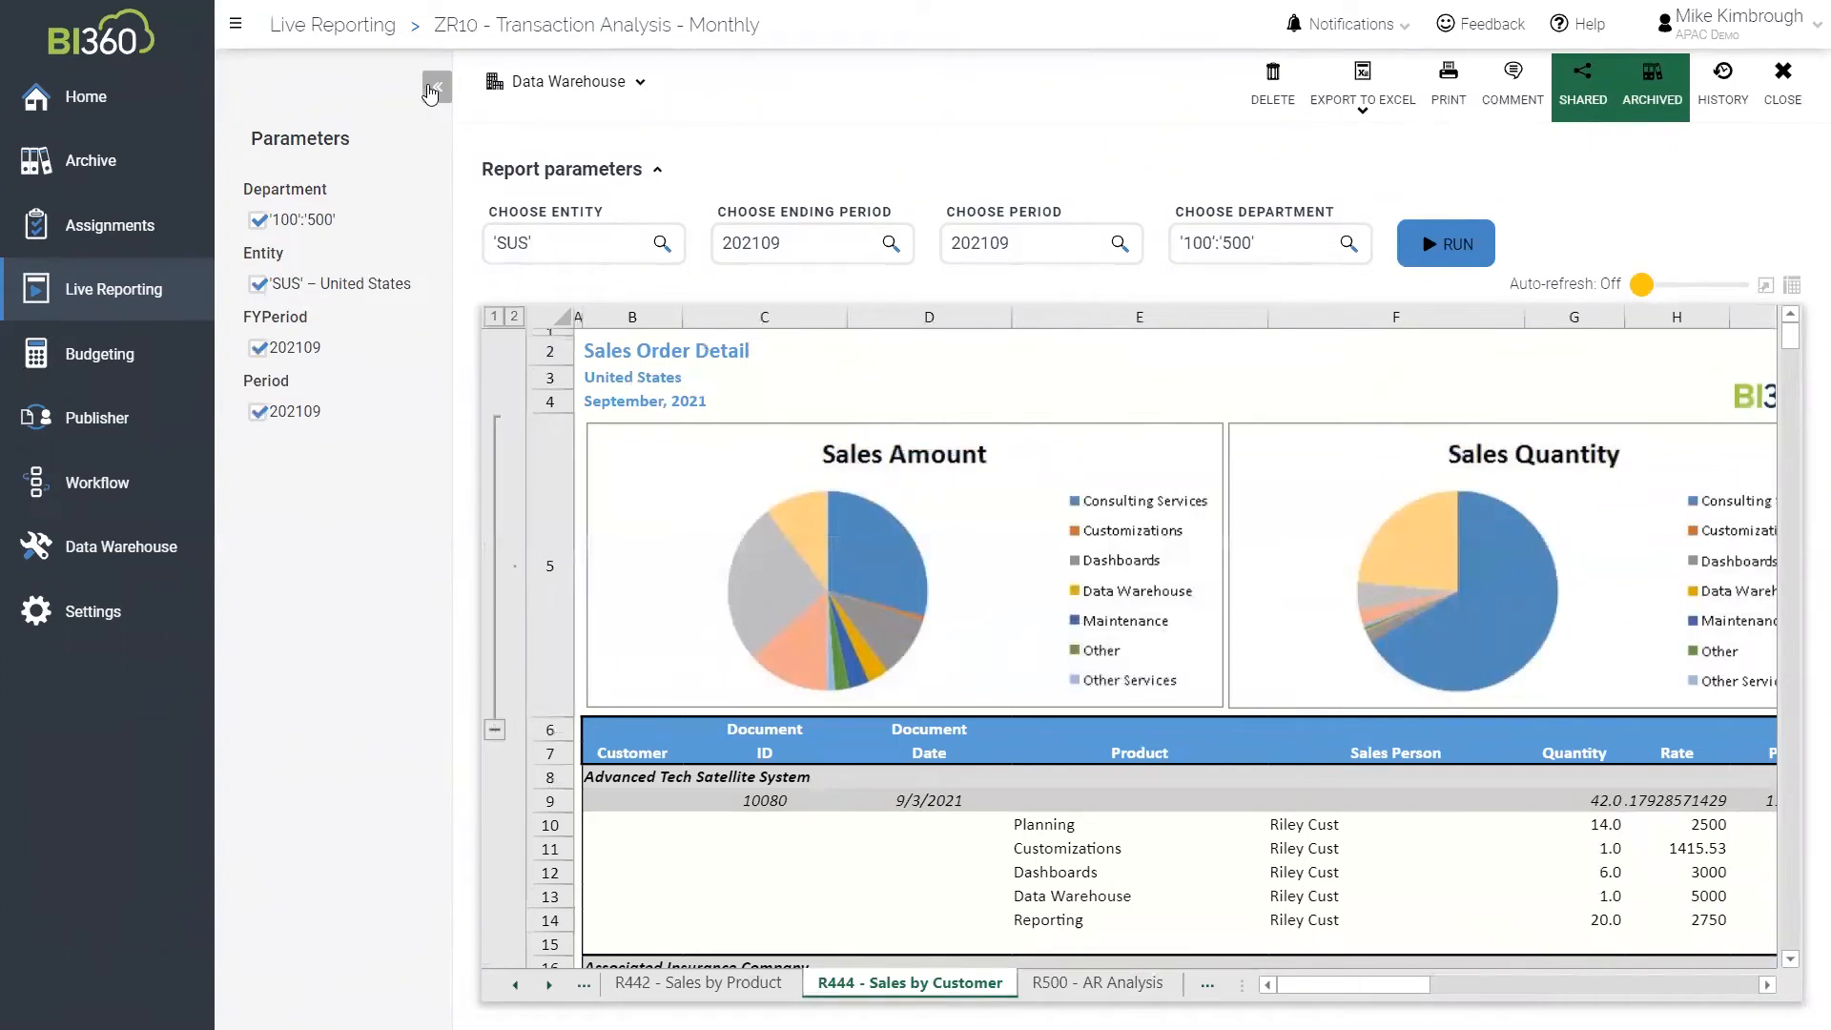
left_click(434, 87)
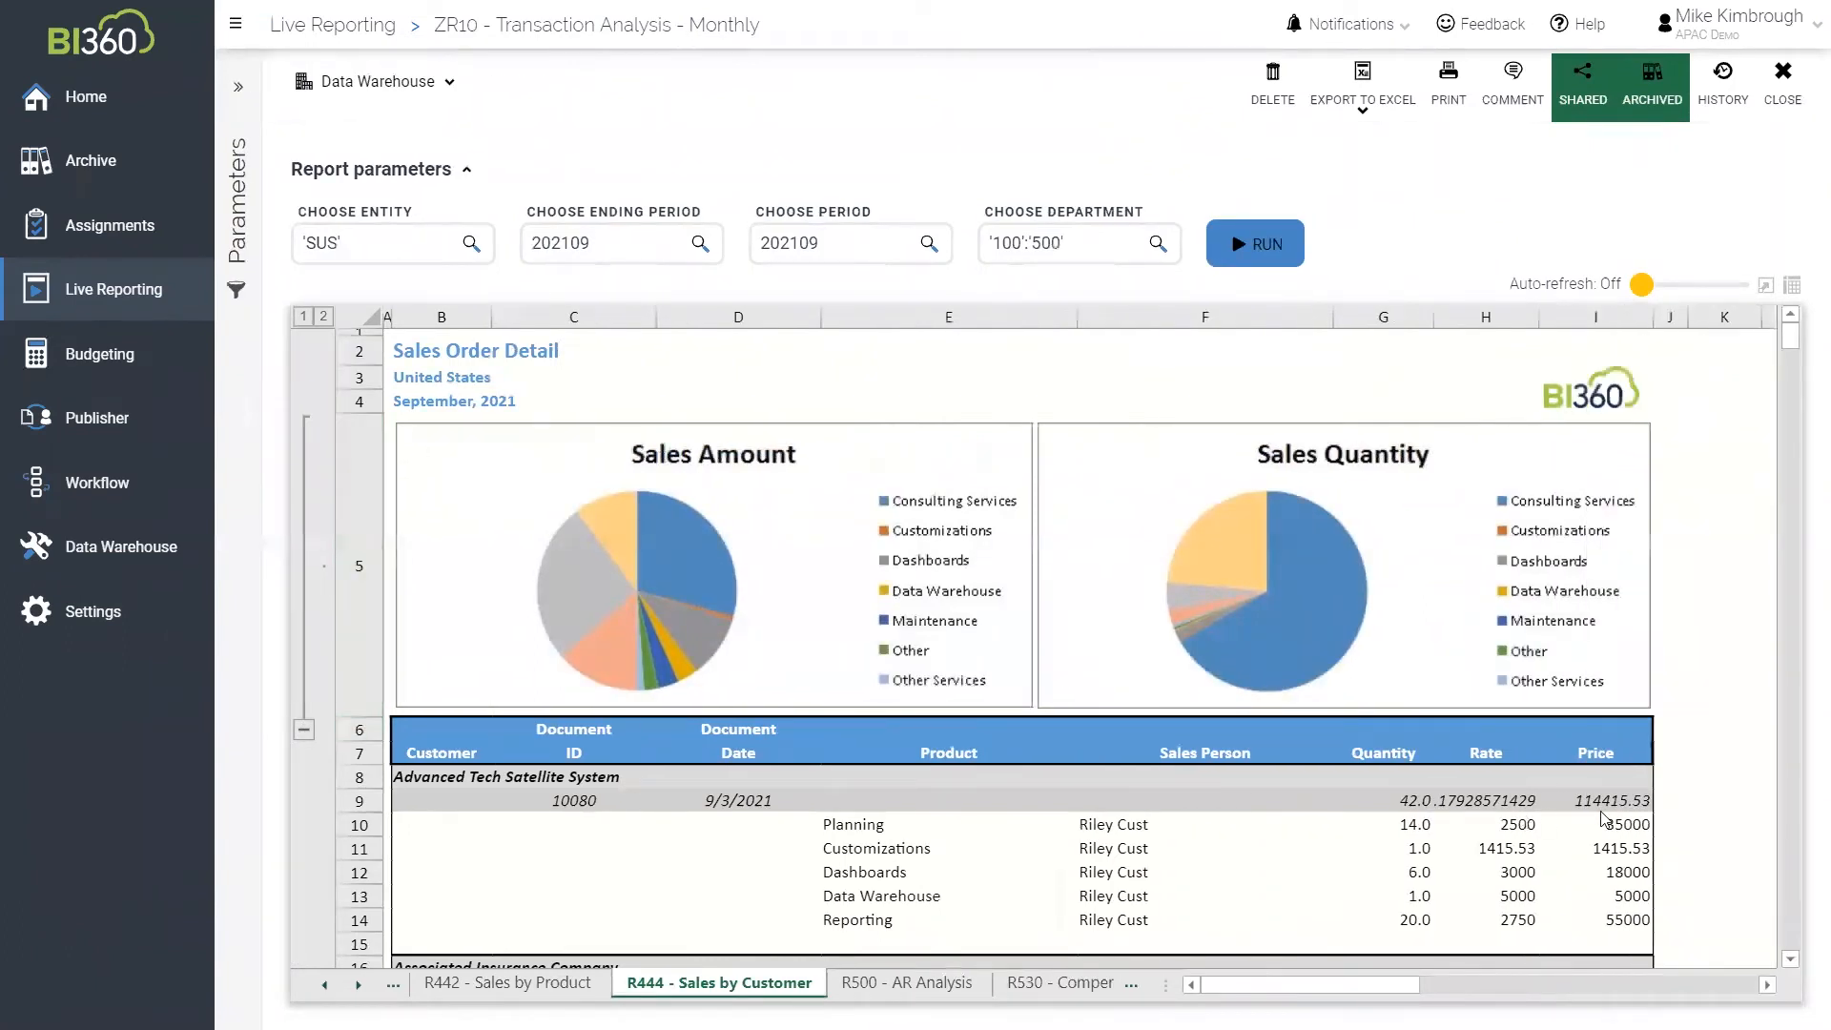
scroll(1707, 826, "down", 15)
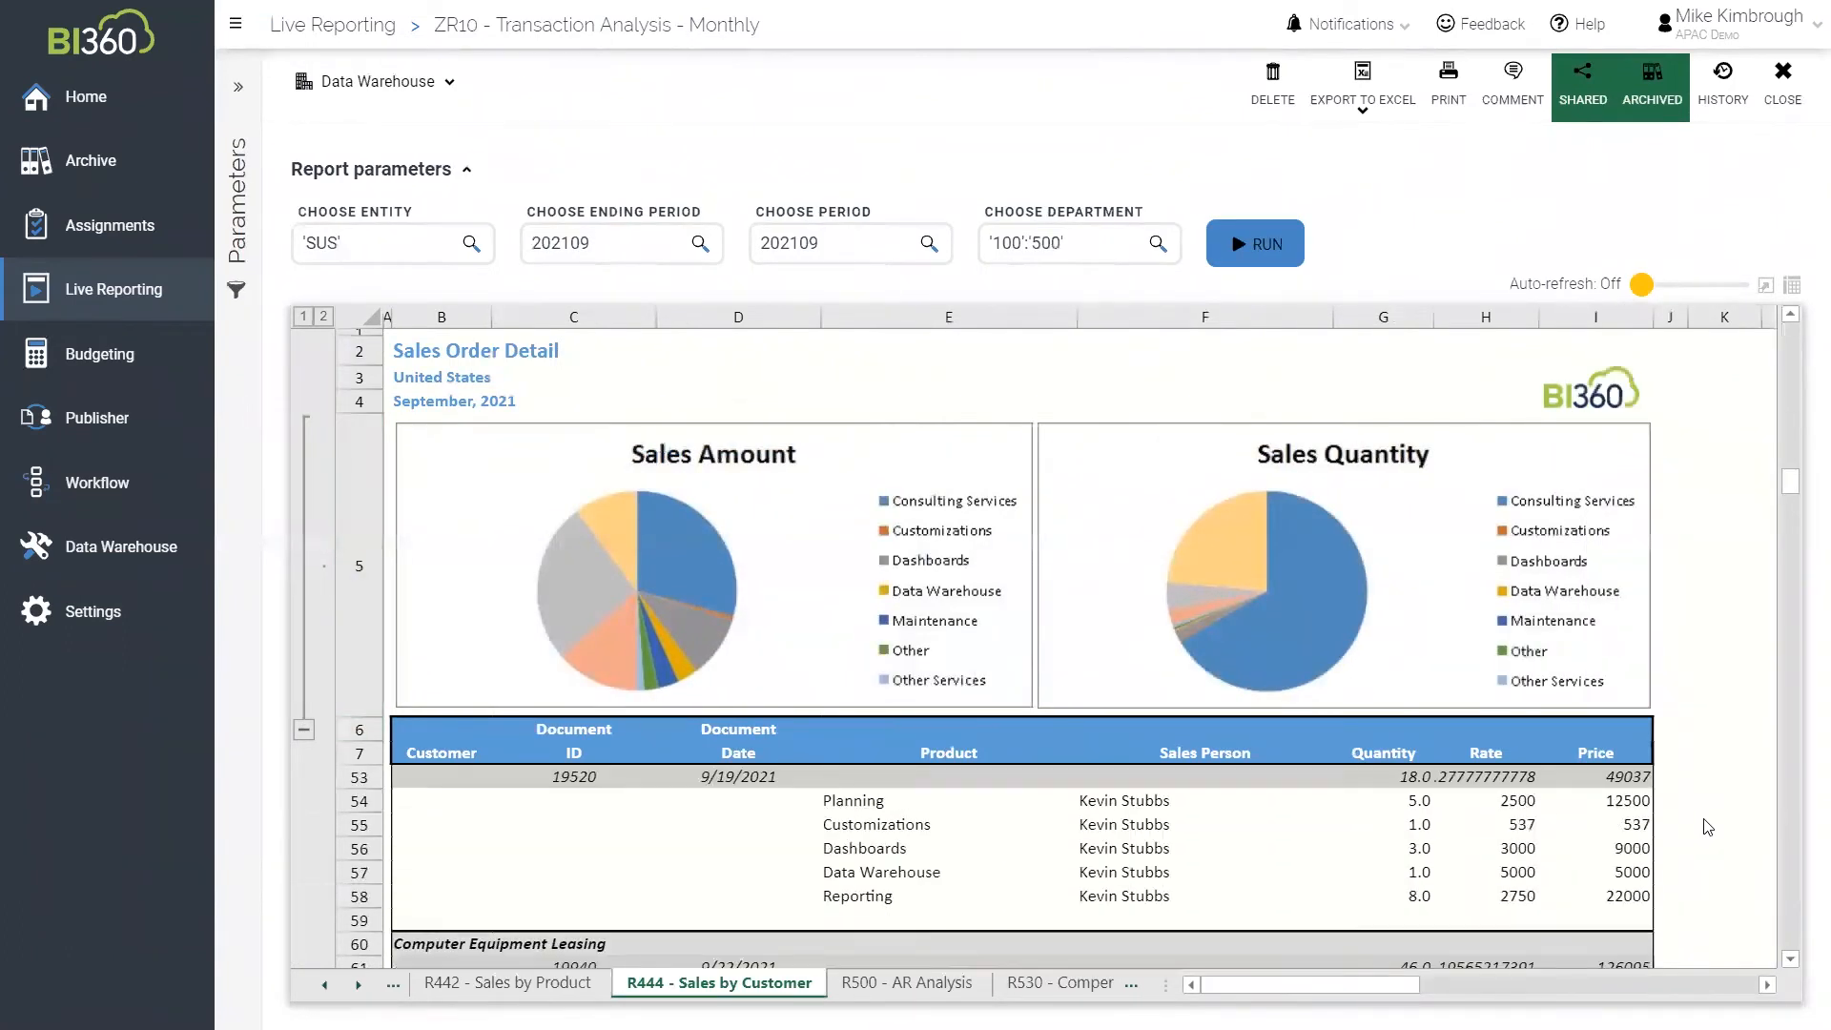
scroll(1706, 826, "up", 15)
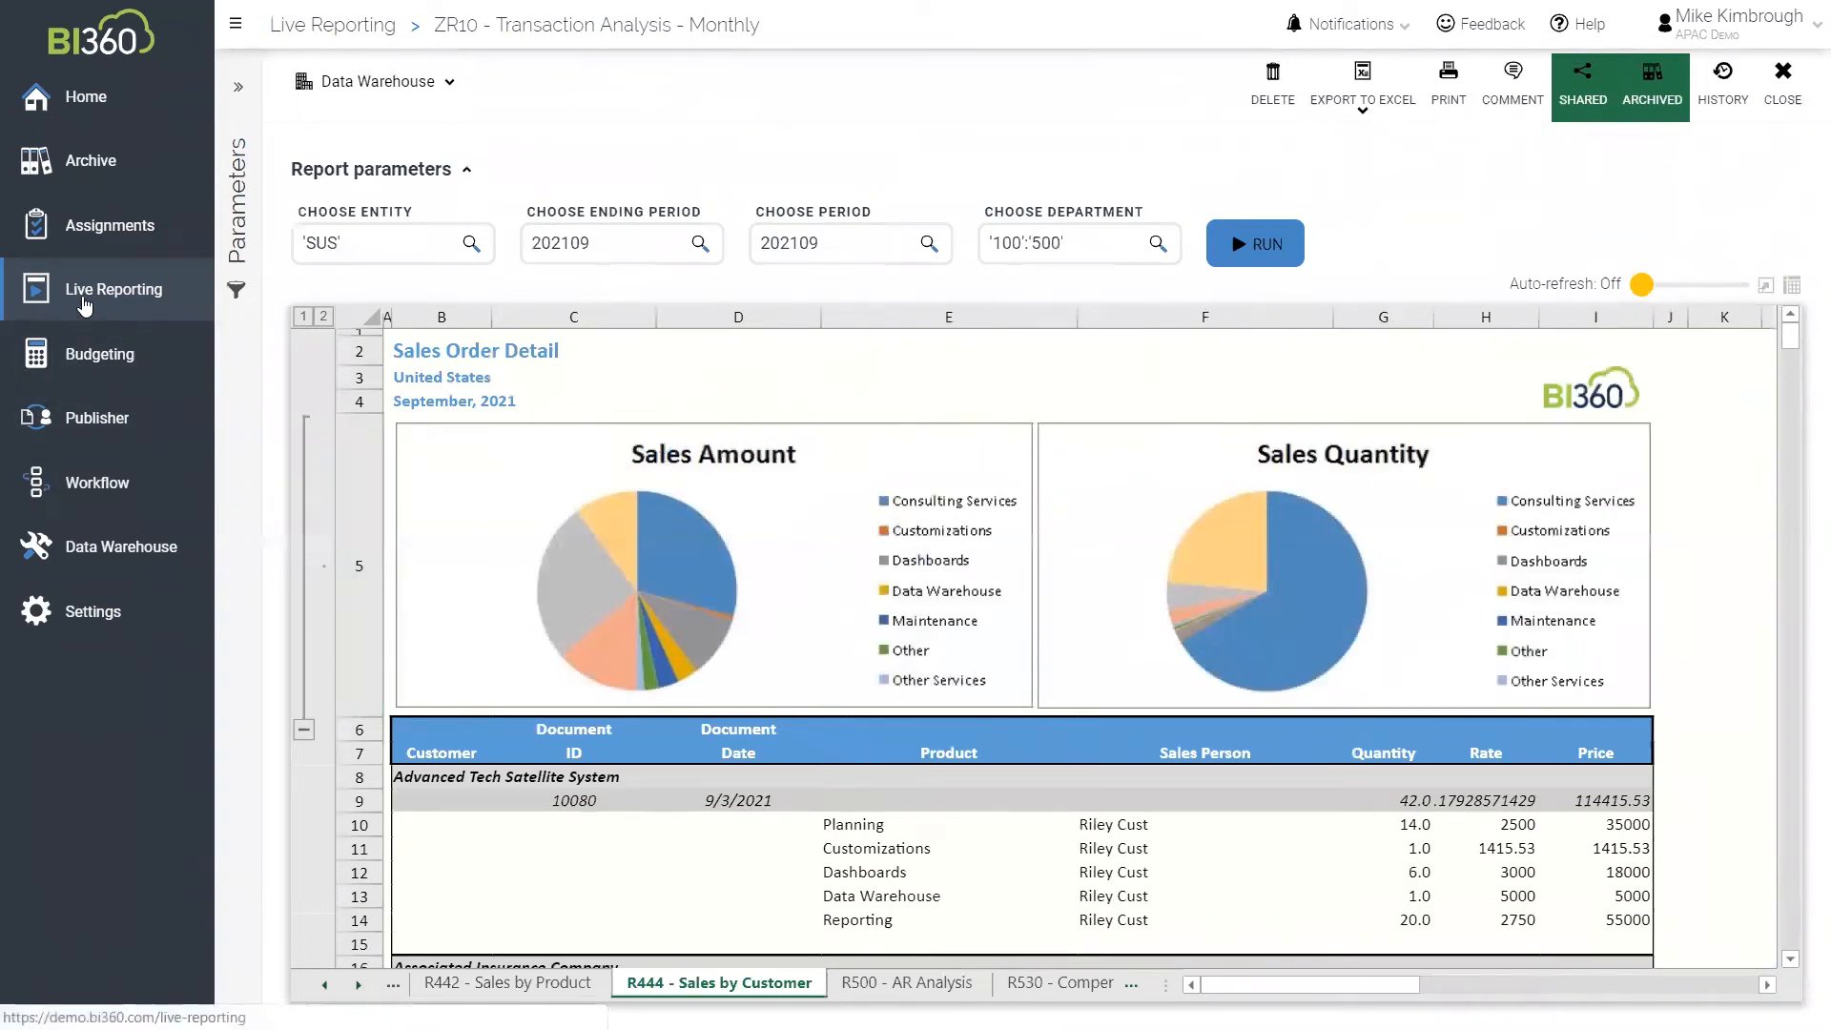
Return to Live Reporting and filter the reports by the Consolidations category under APAC instead of the personal reports category
left_click(84, 303)
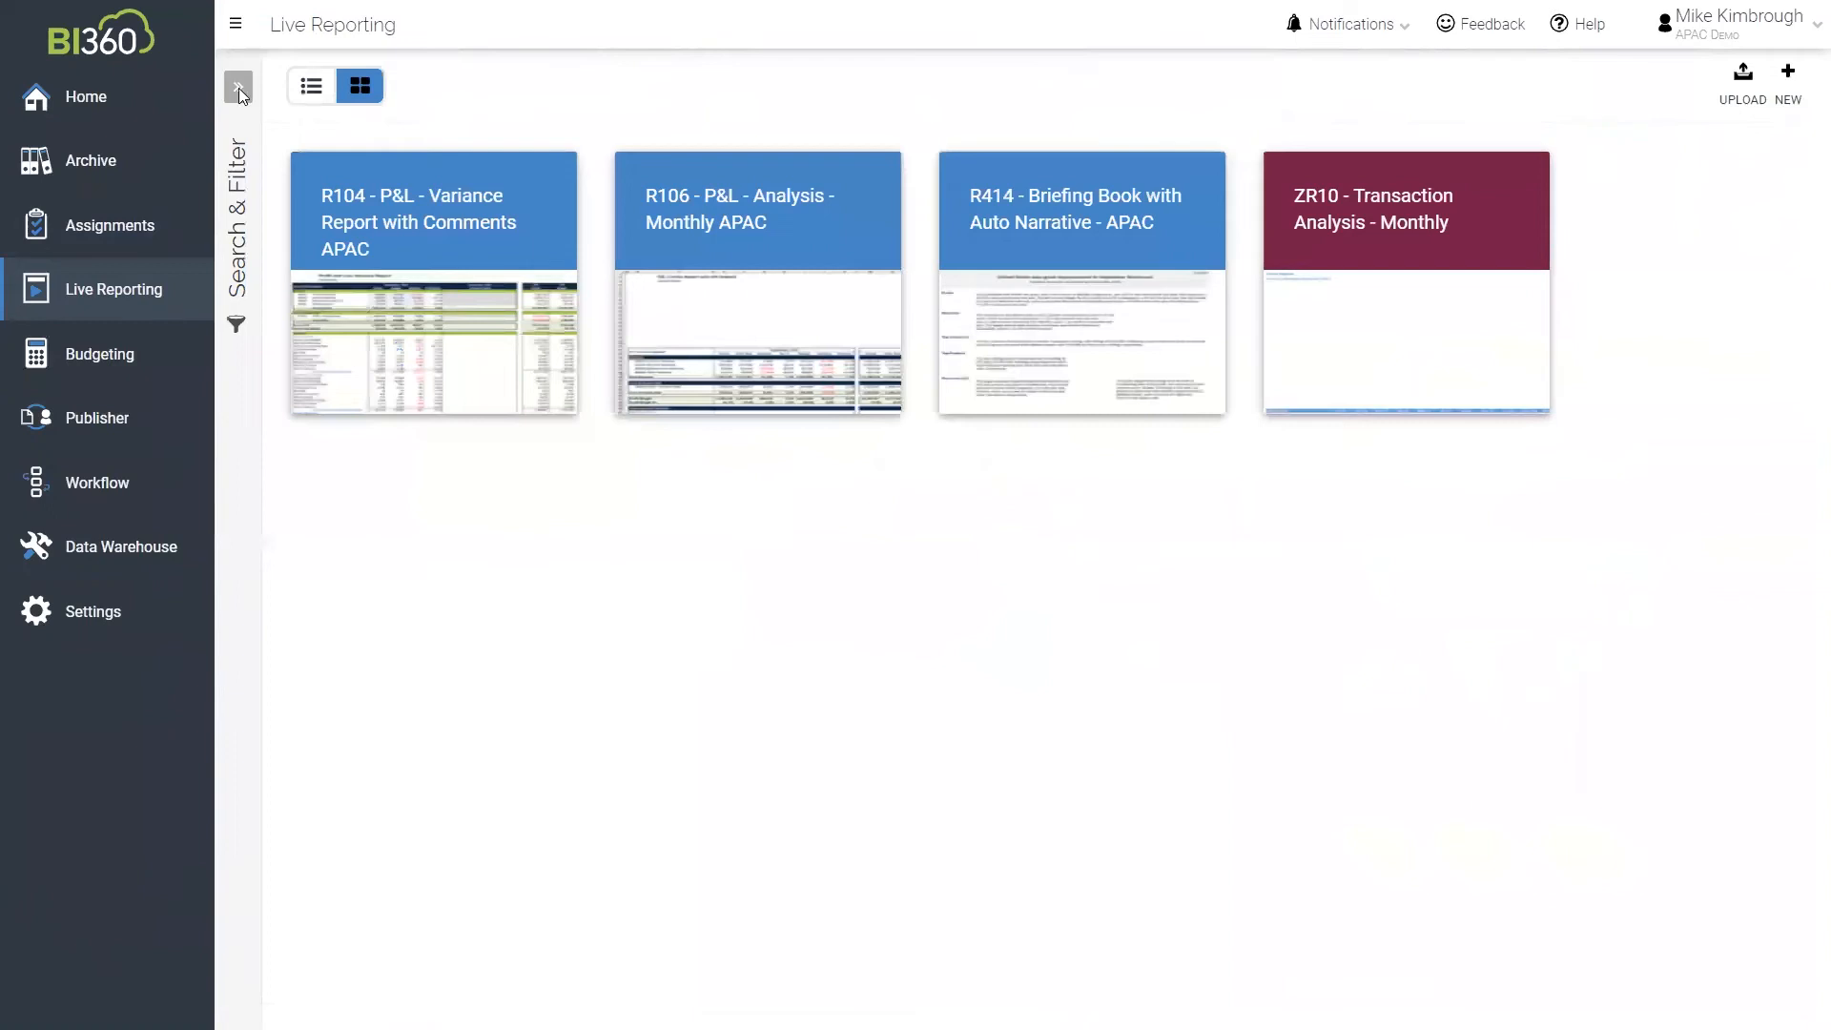
left_click(238, 87)
left_click(301, 501)
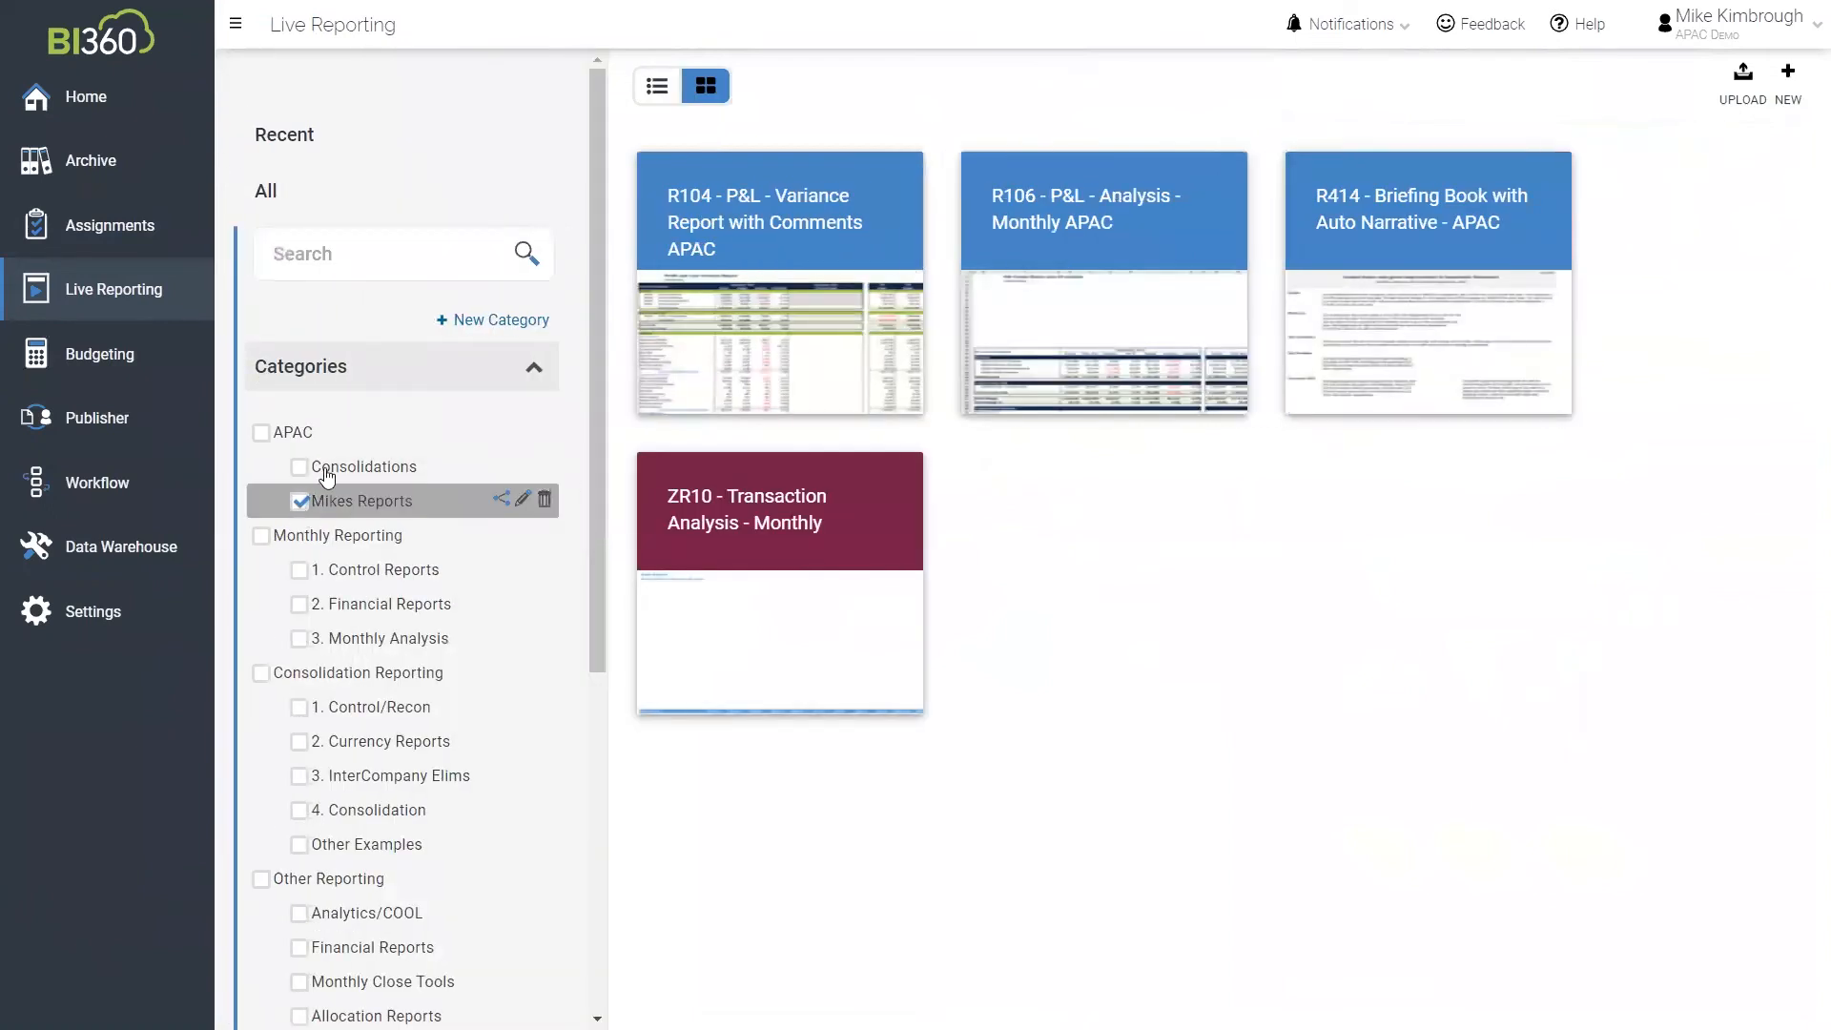
left_click(327, 470)
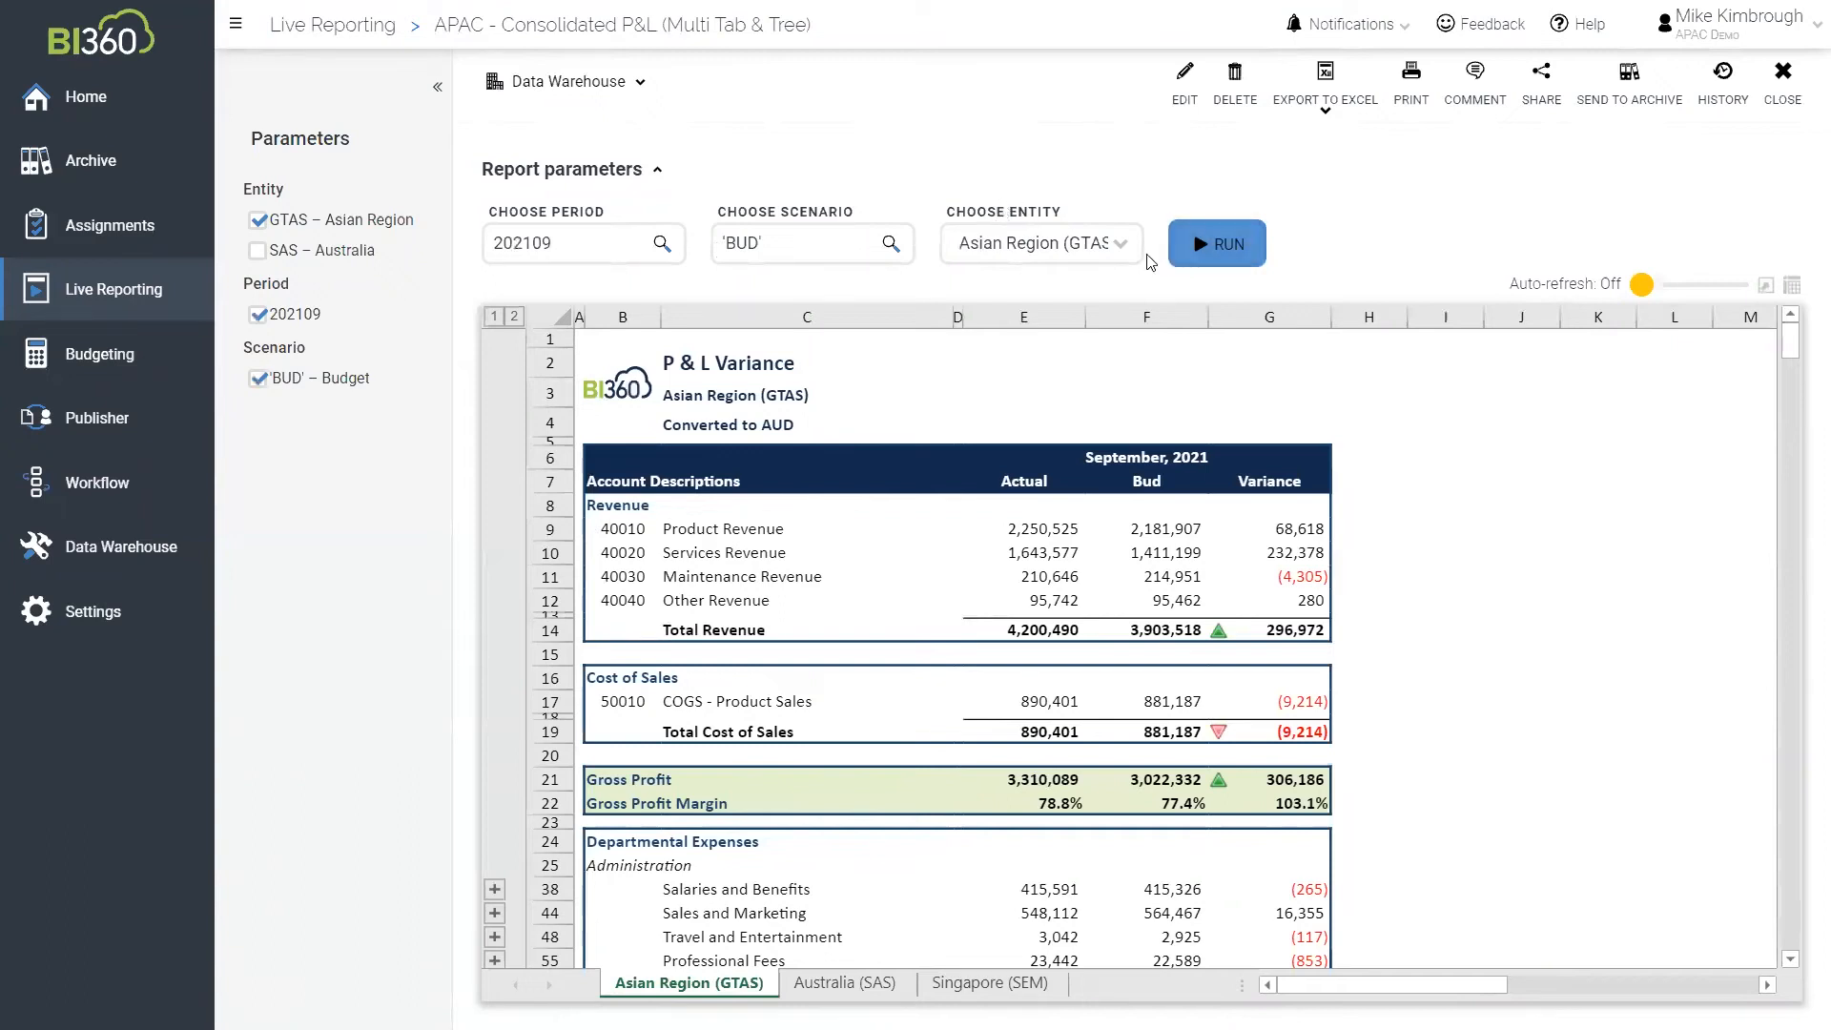
Open the Consolidated P&L report's entity tree, deselect Asian Region (GTAS), and view the Australia (SAS) and Singapore (SEM) sheets
left_click(1123, 245)
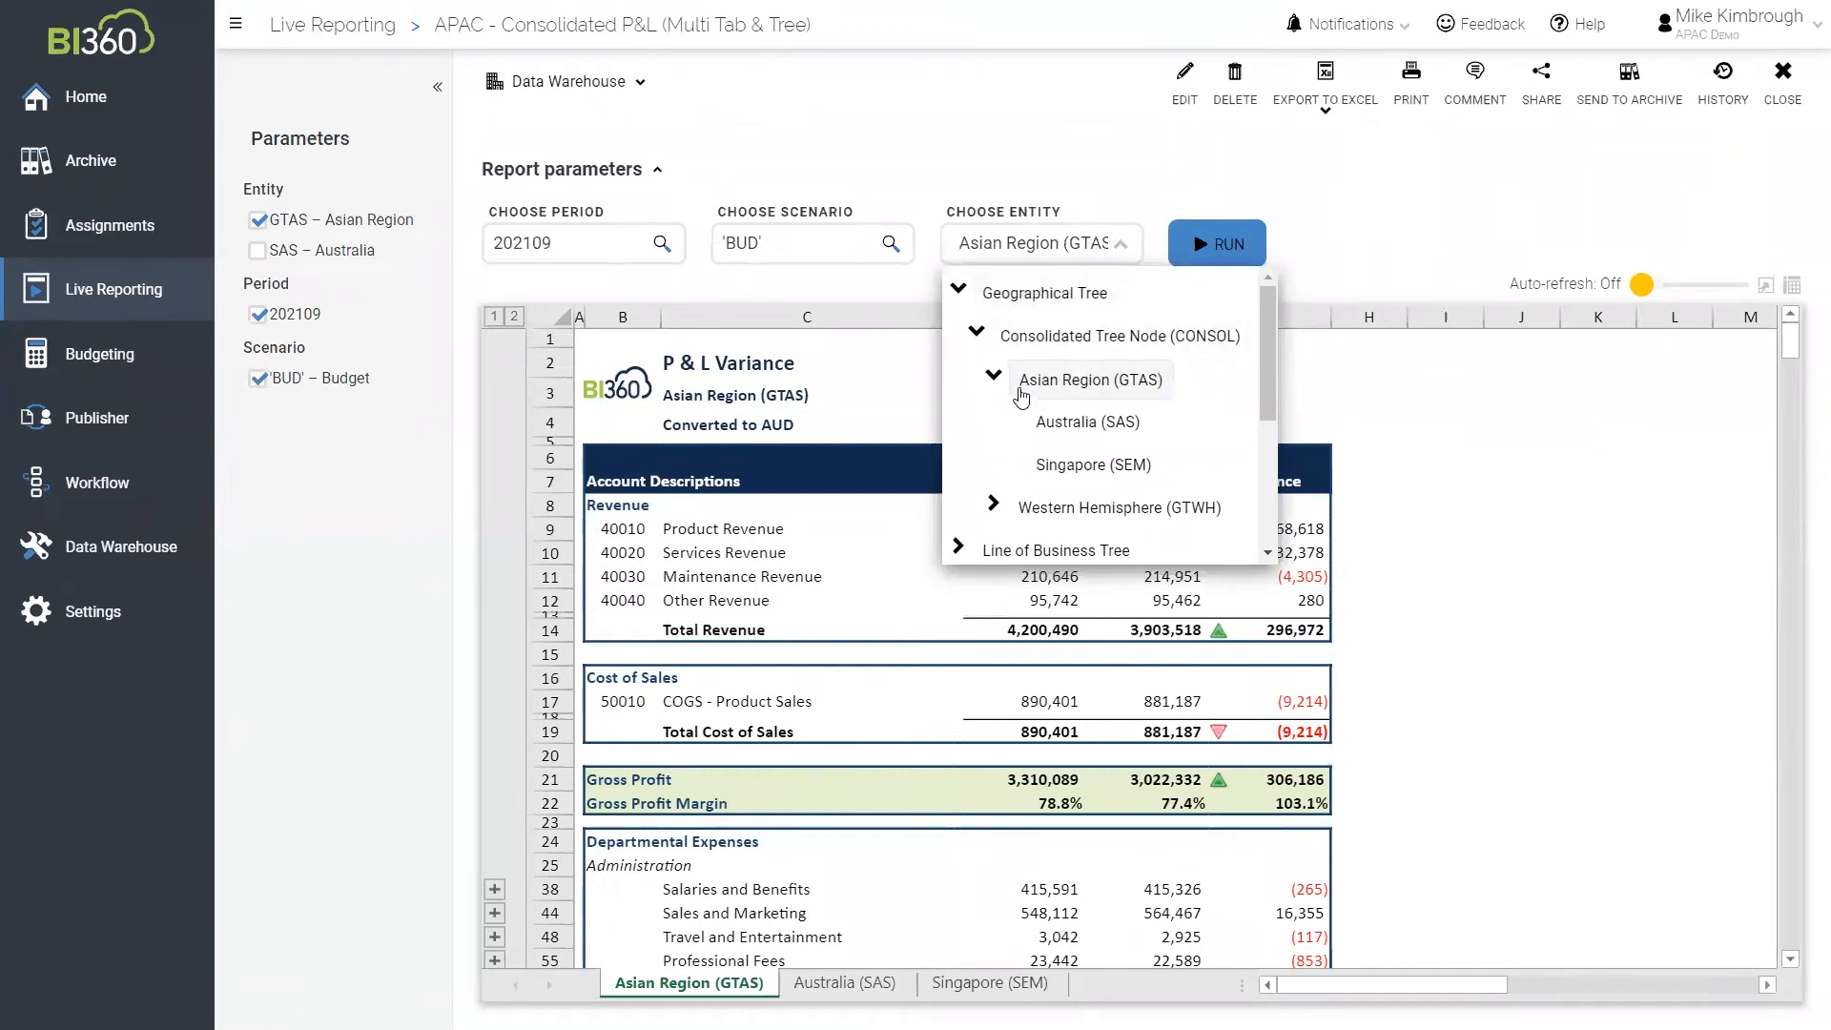
left_click(1074, 378)
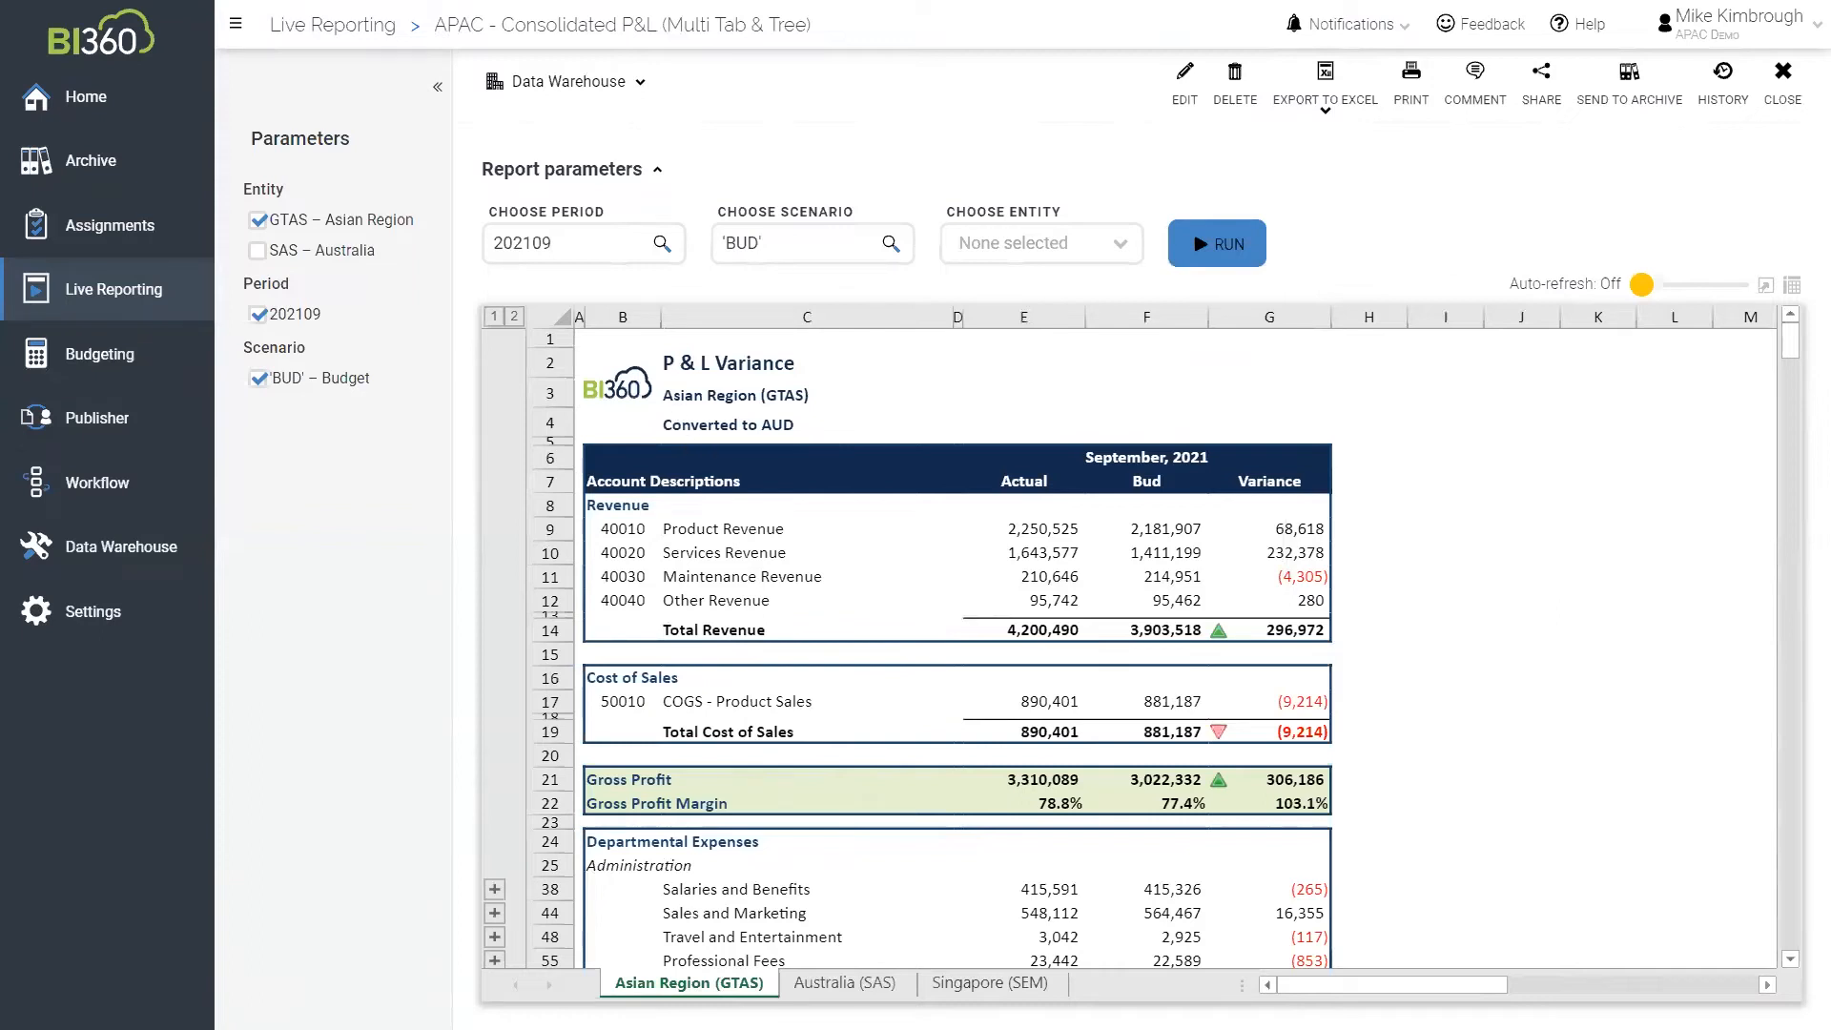
left_click(844, 982)
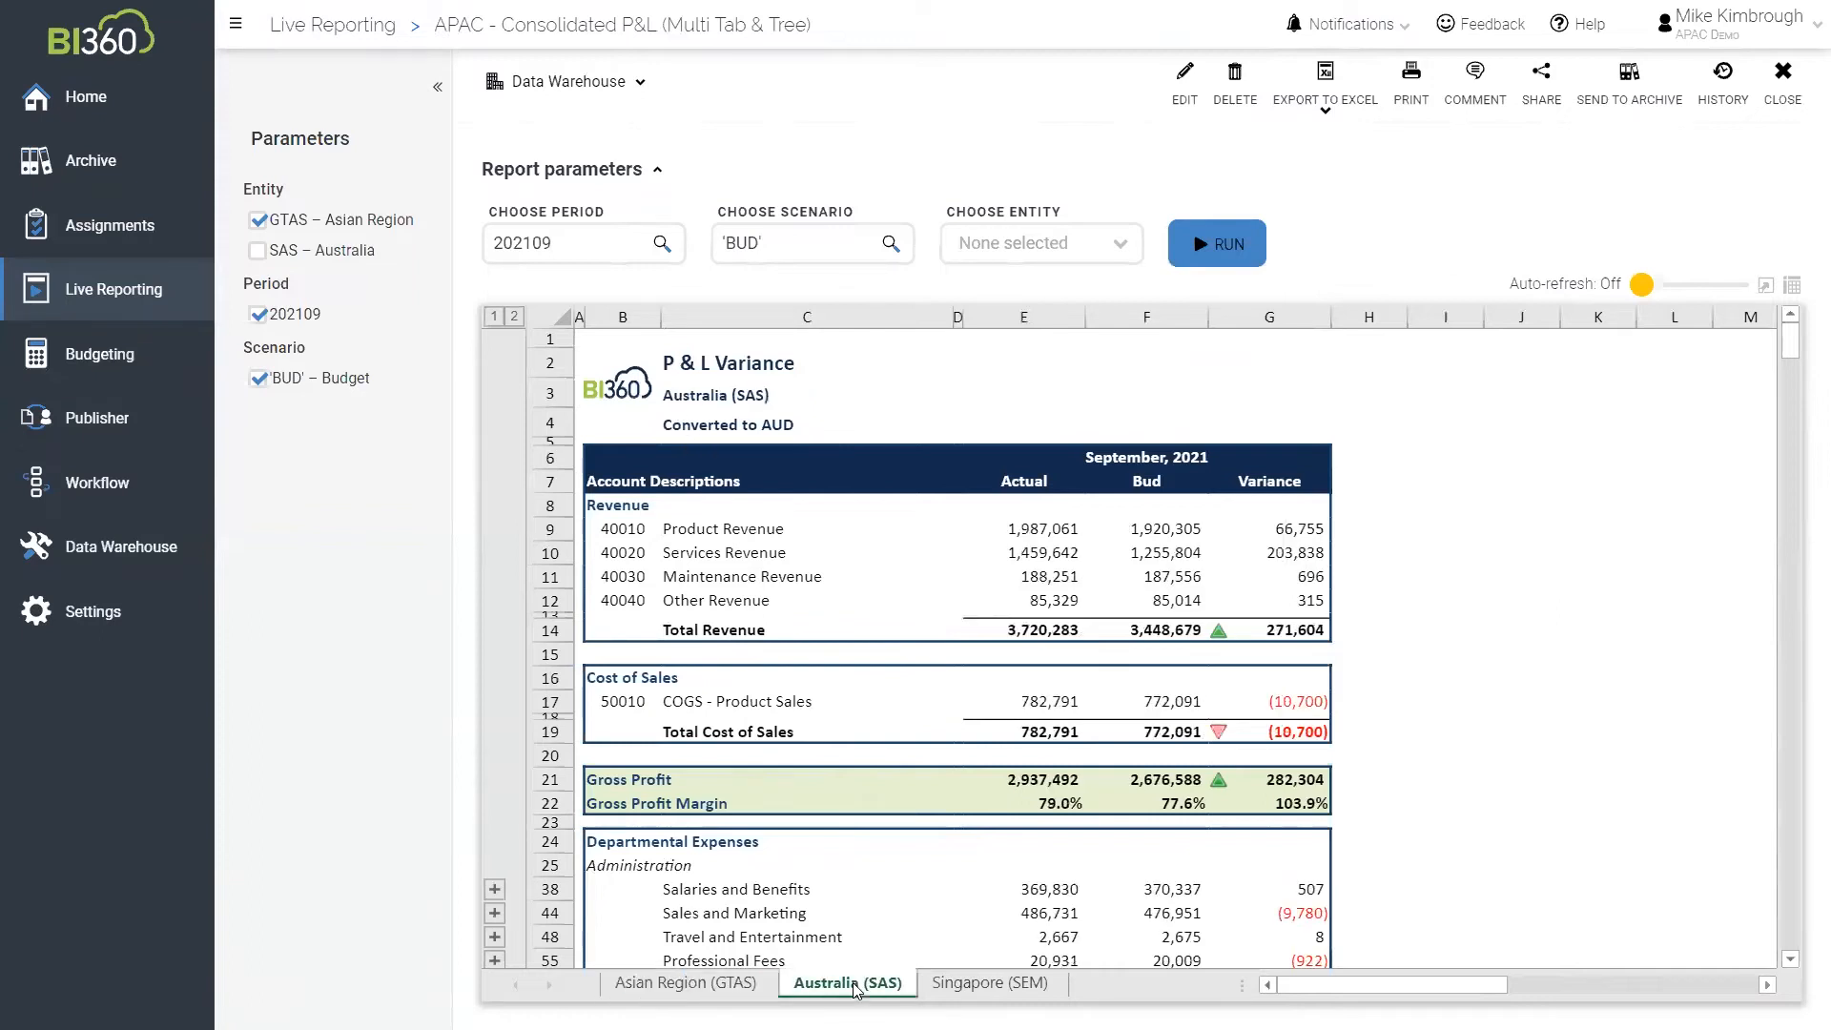
left_click(999, 994)
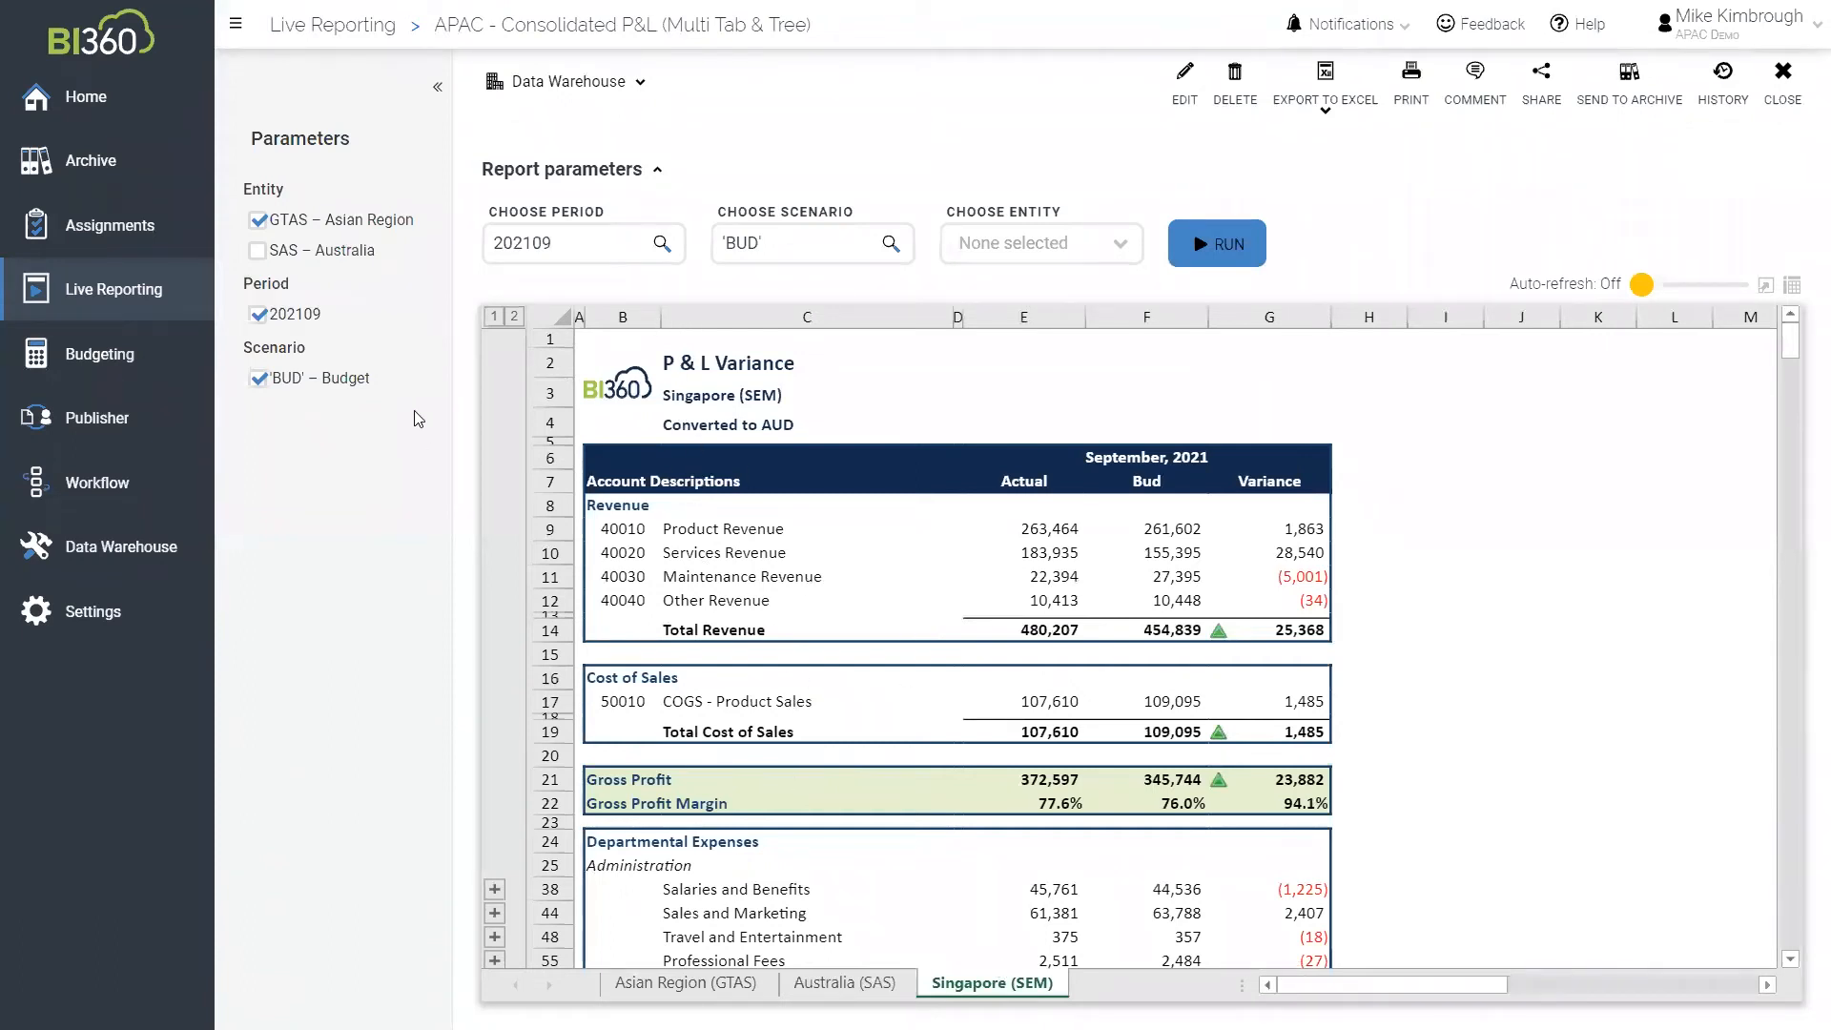
Run the APAC - Consolidated P&L report for the Australia (SAS) entity and look over the resulting sheet
left_click(1130, 248)
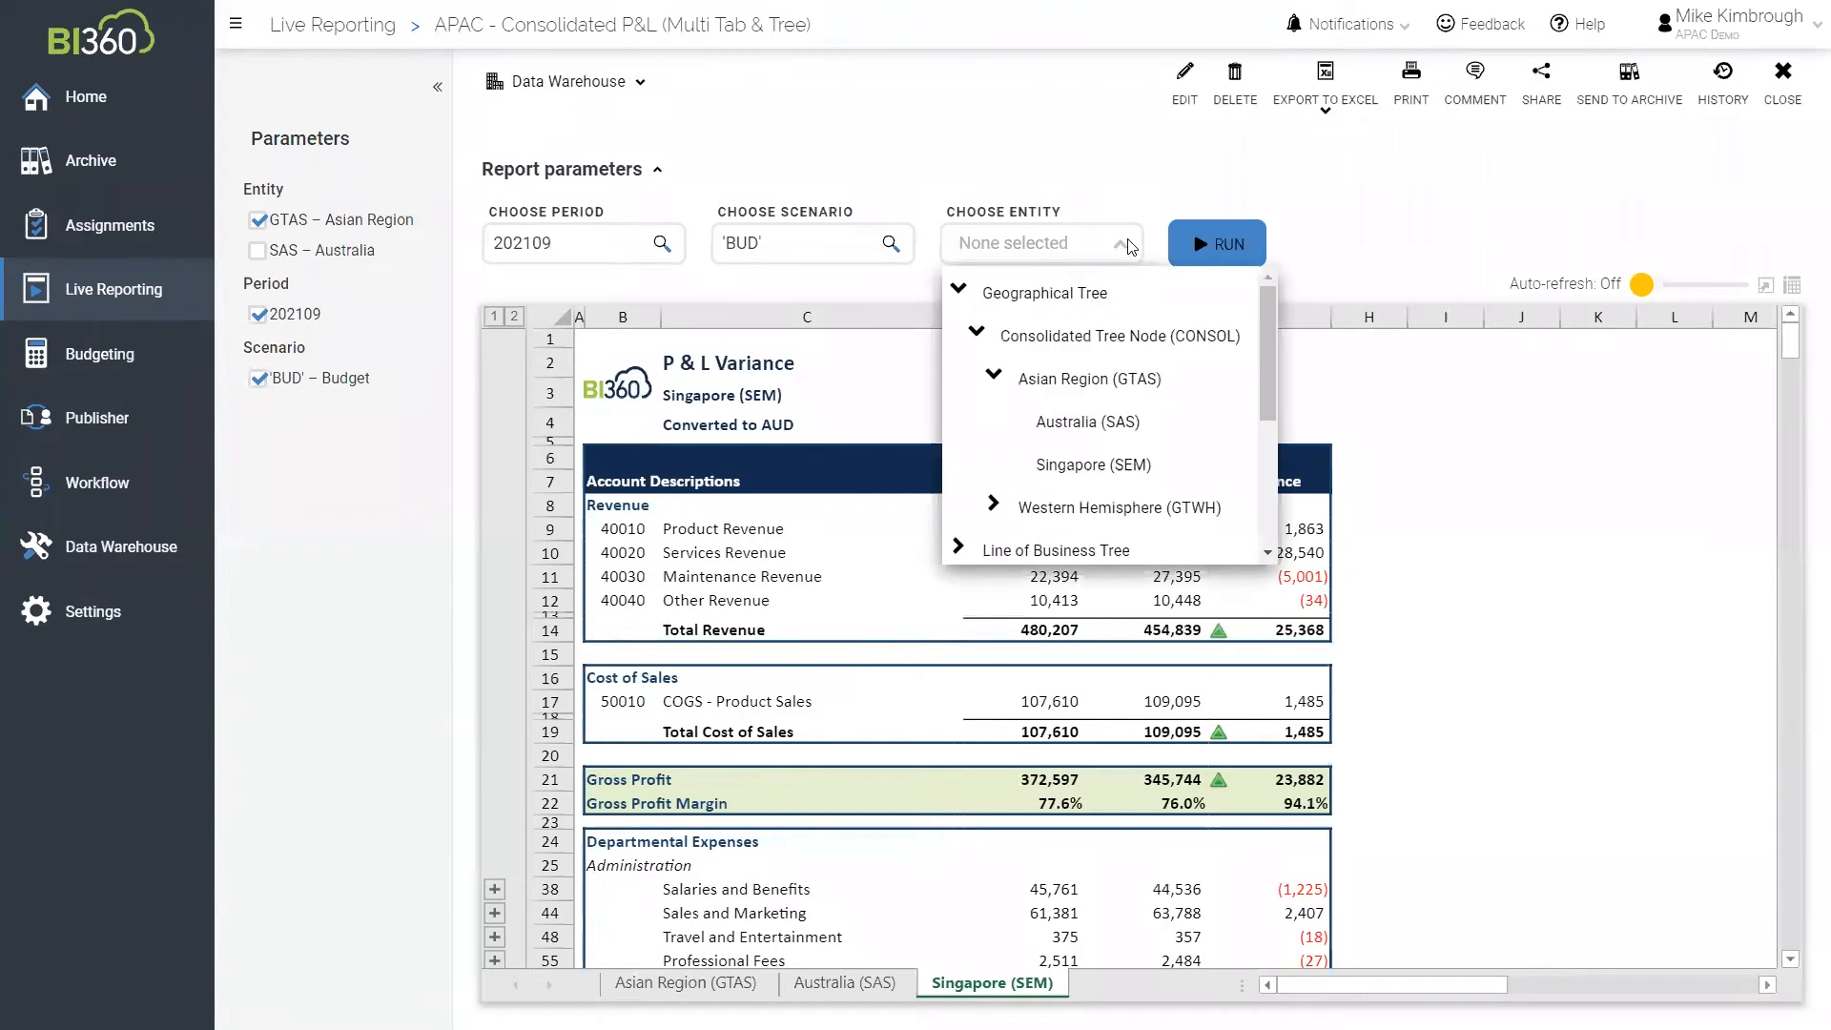
left_click(1056, 420)
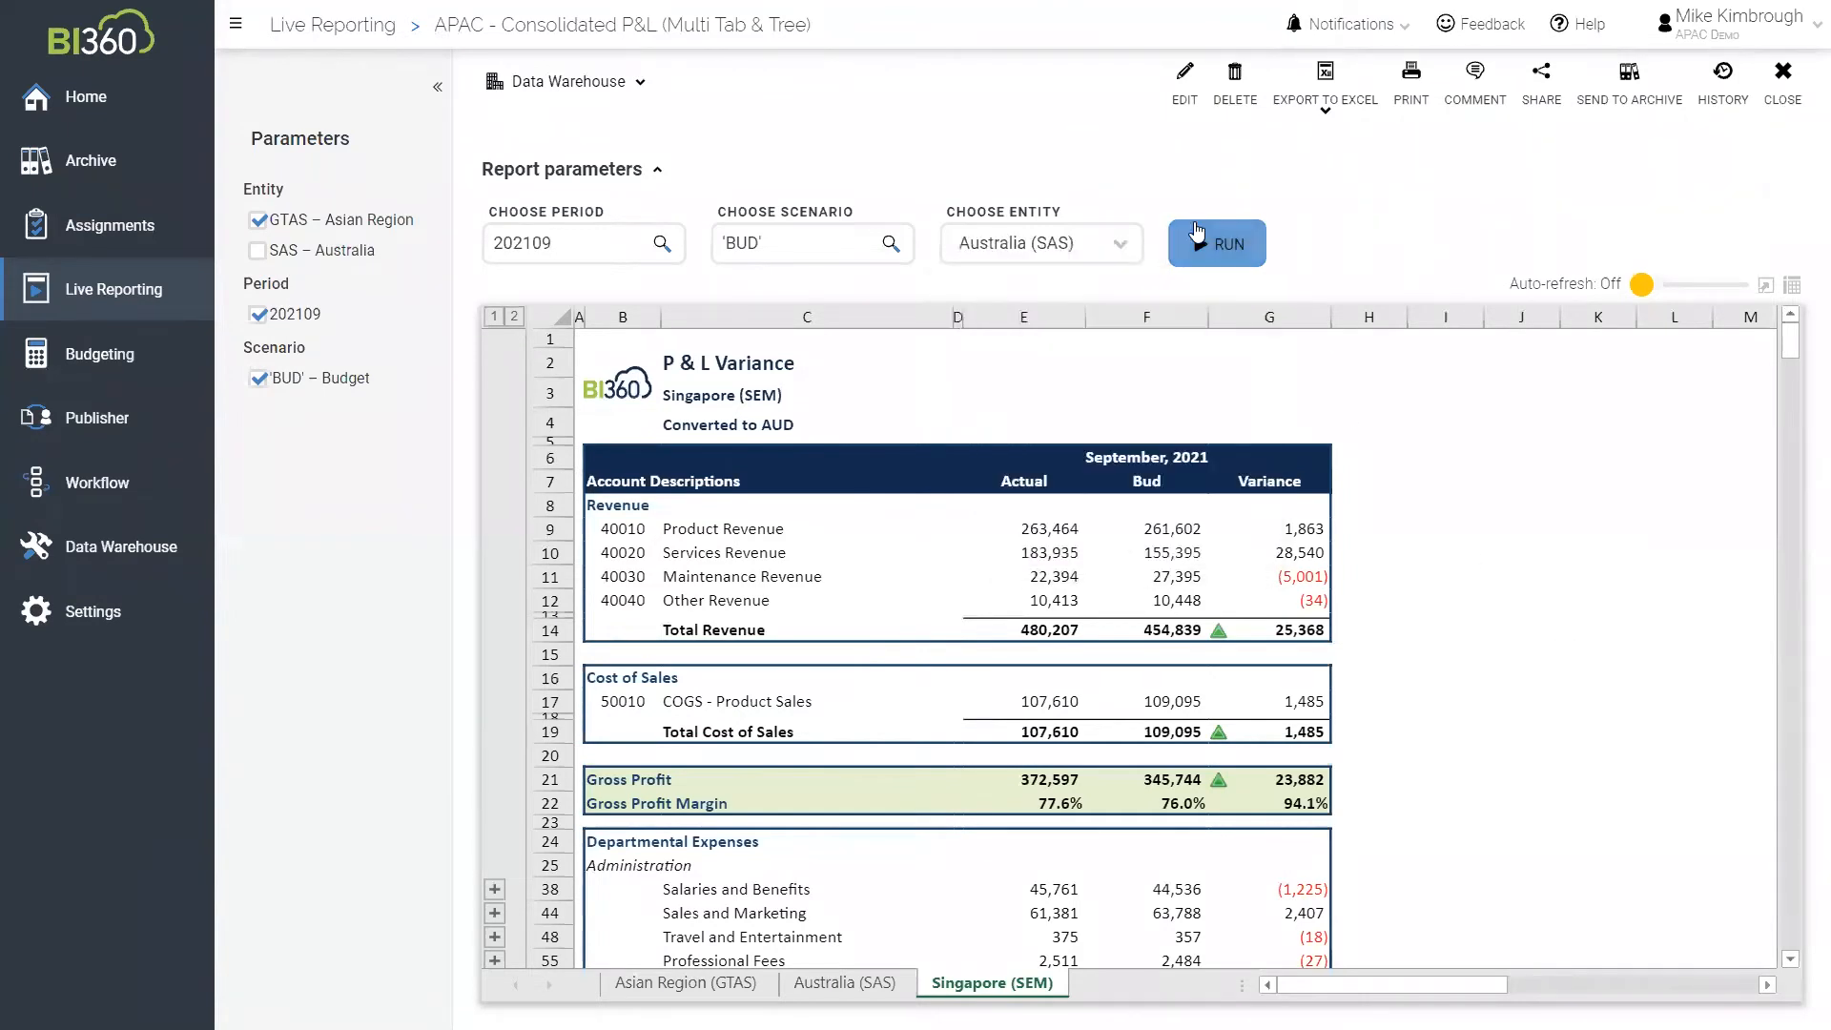
left_click(1193, 243)
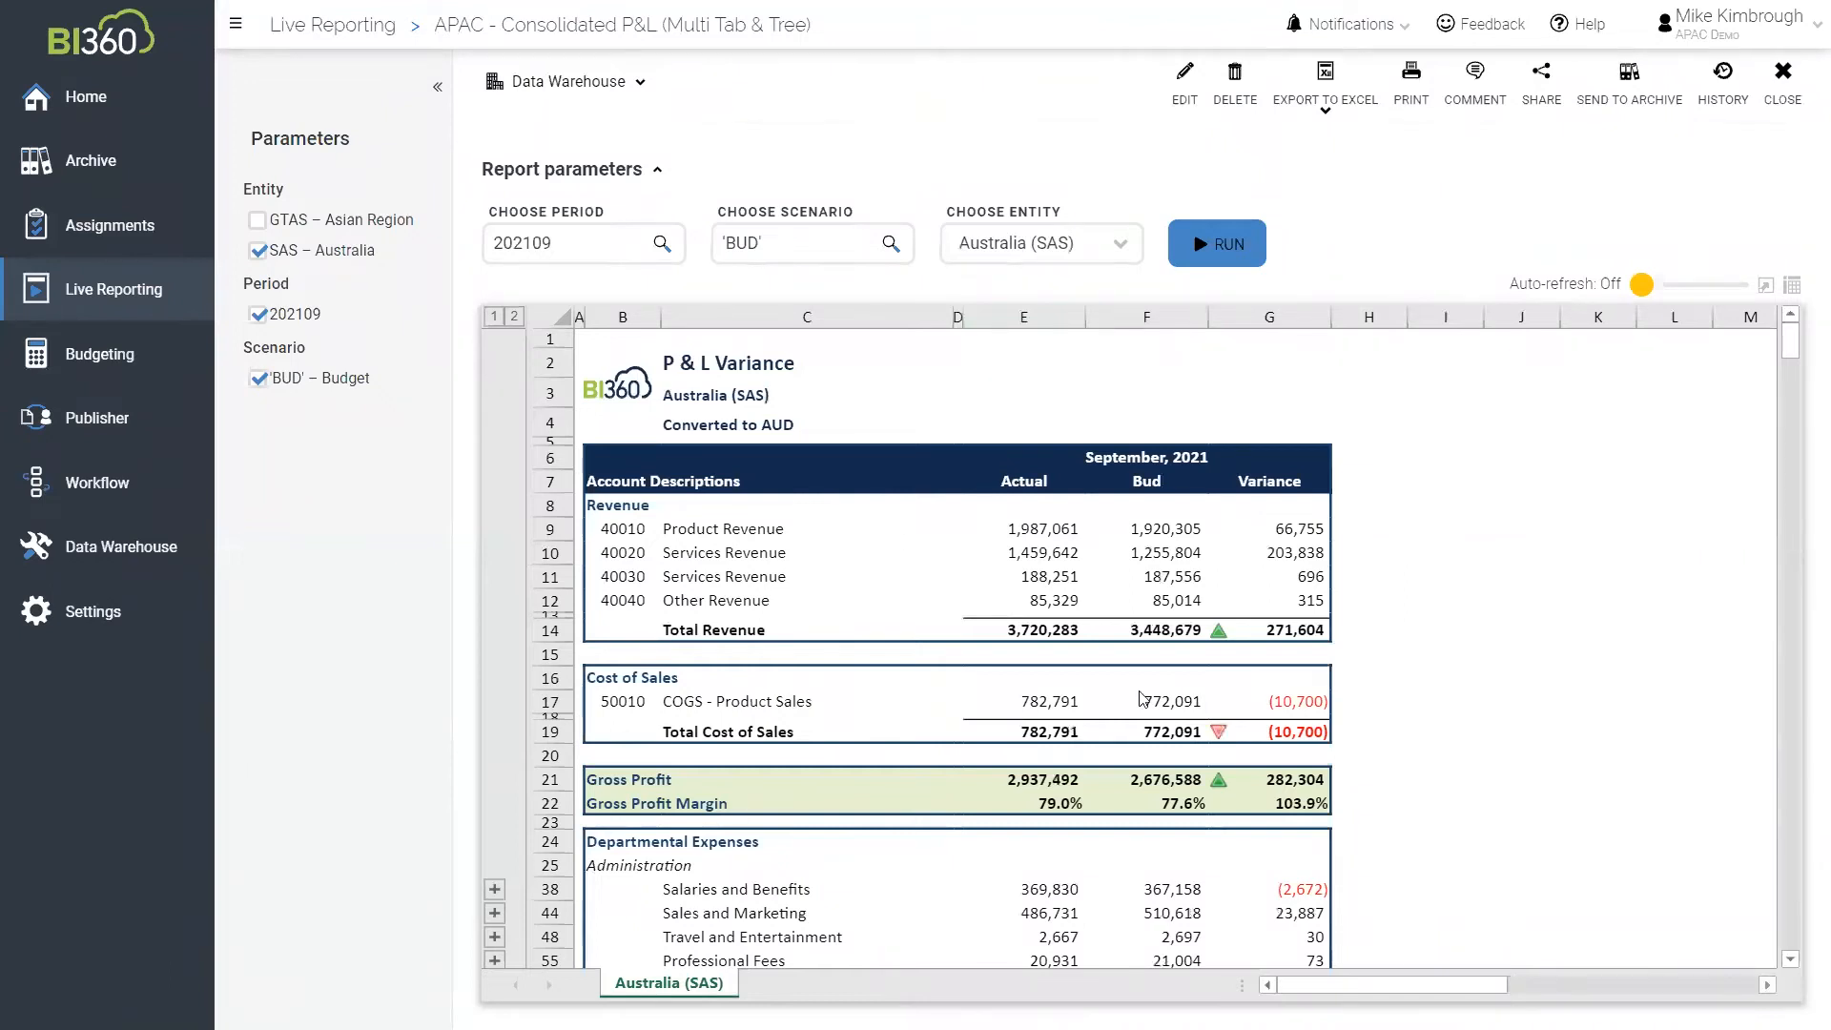
scroll(893, 707, "down", 4)
scroll(931, 651, "up", 4)
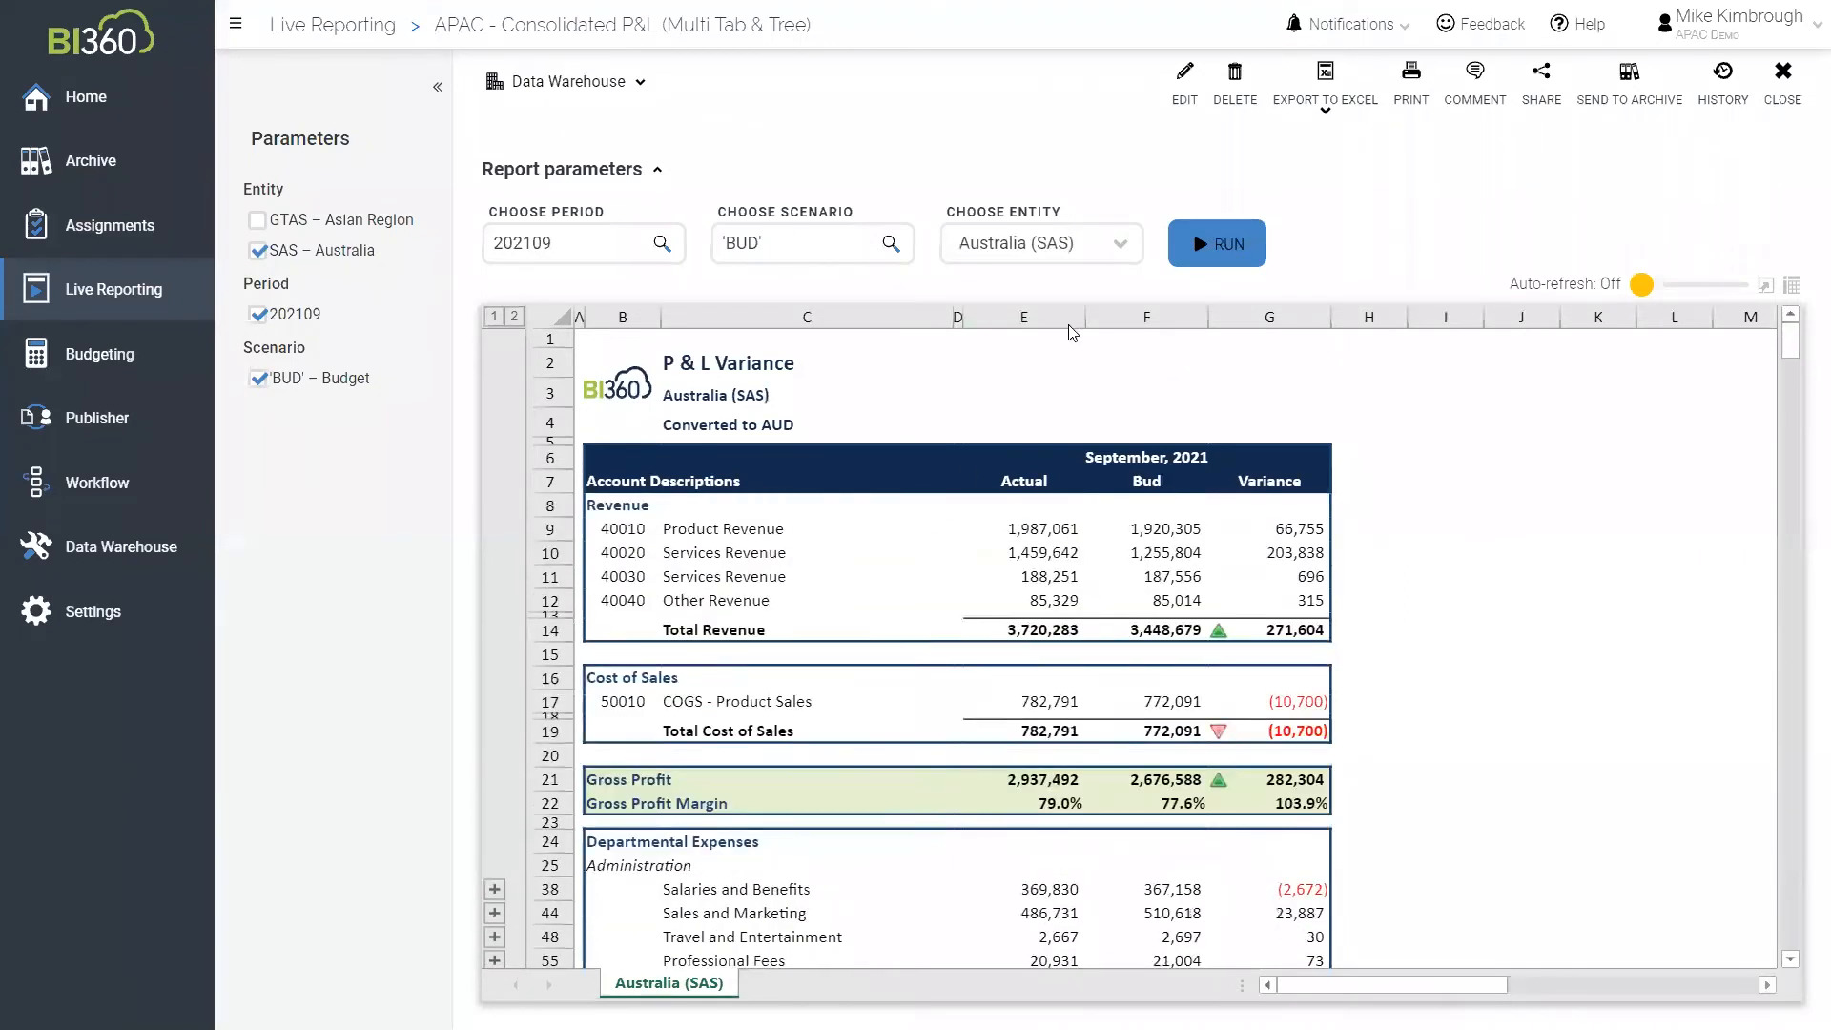
Examine the entity choices in the Line of Business Tree, expanding its consolidated, Manufacturing (LBMN) and Distribution (LBDT) nodes
left_click(1121, 247)
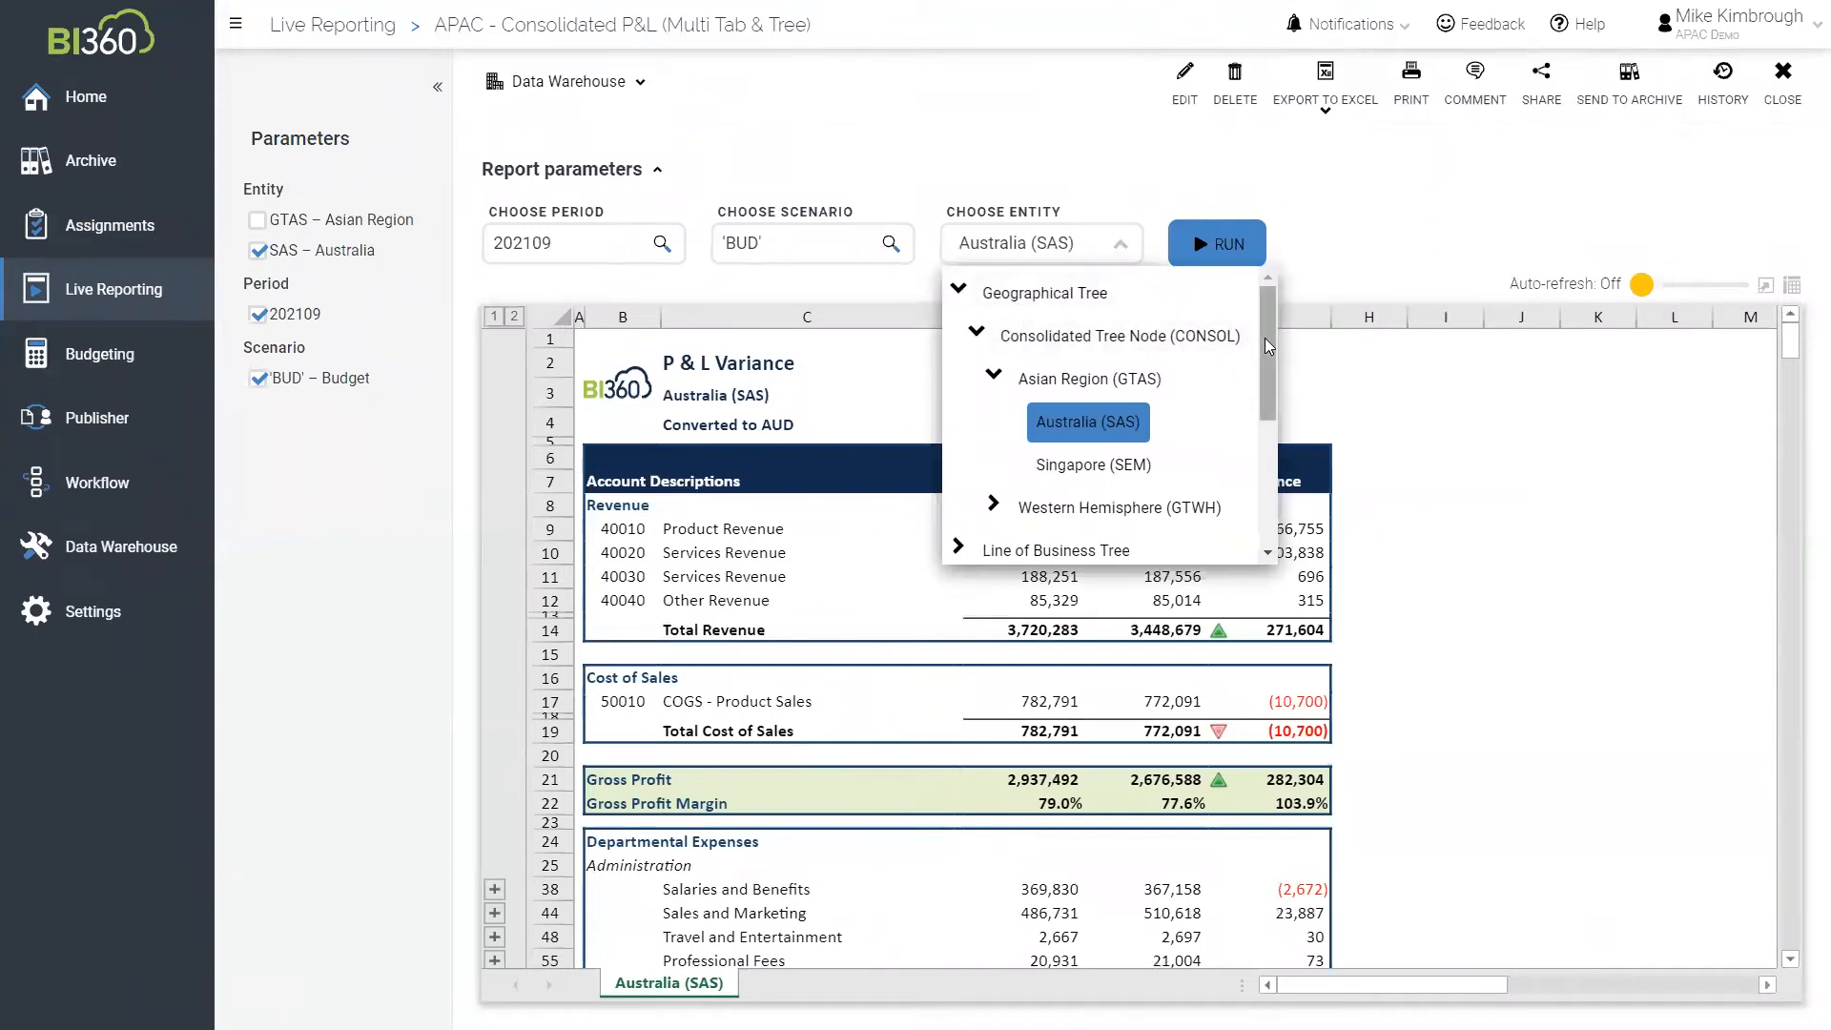
scroll(1096, 381, "down", 3)
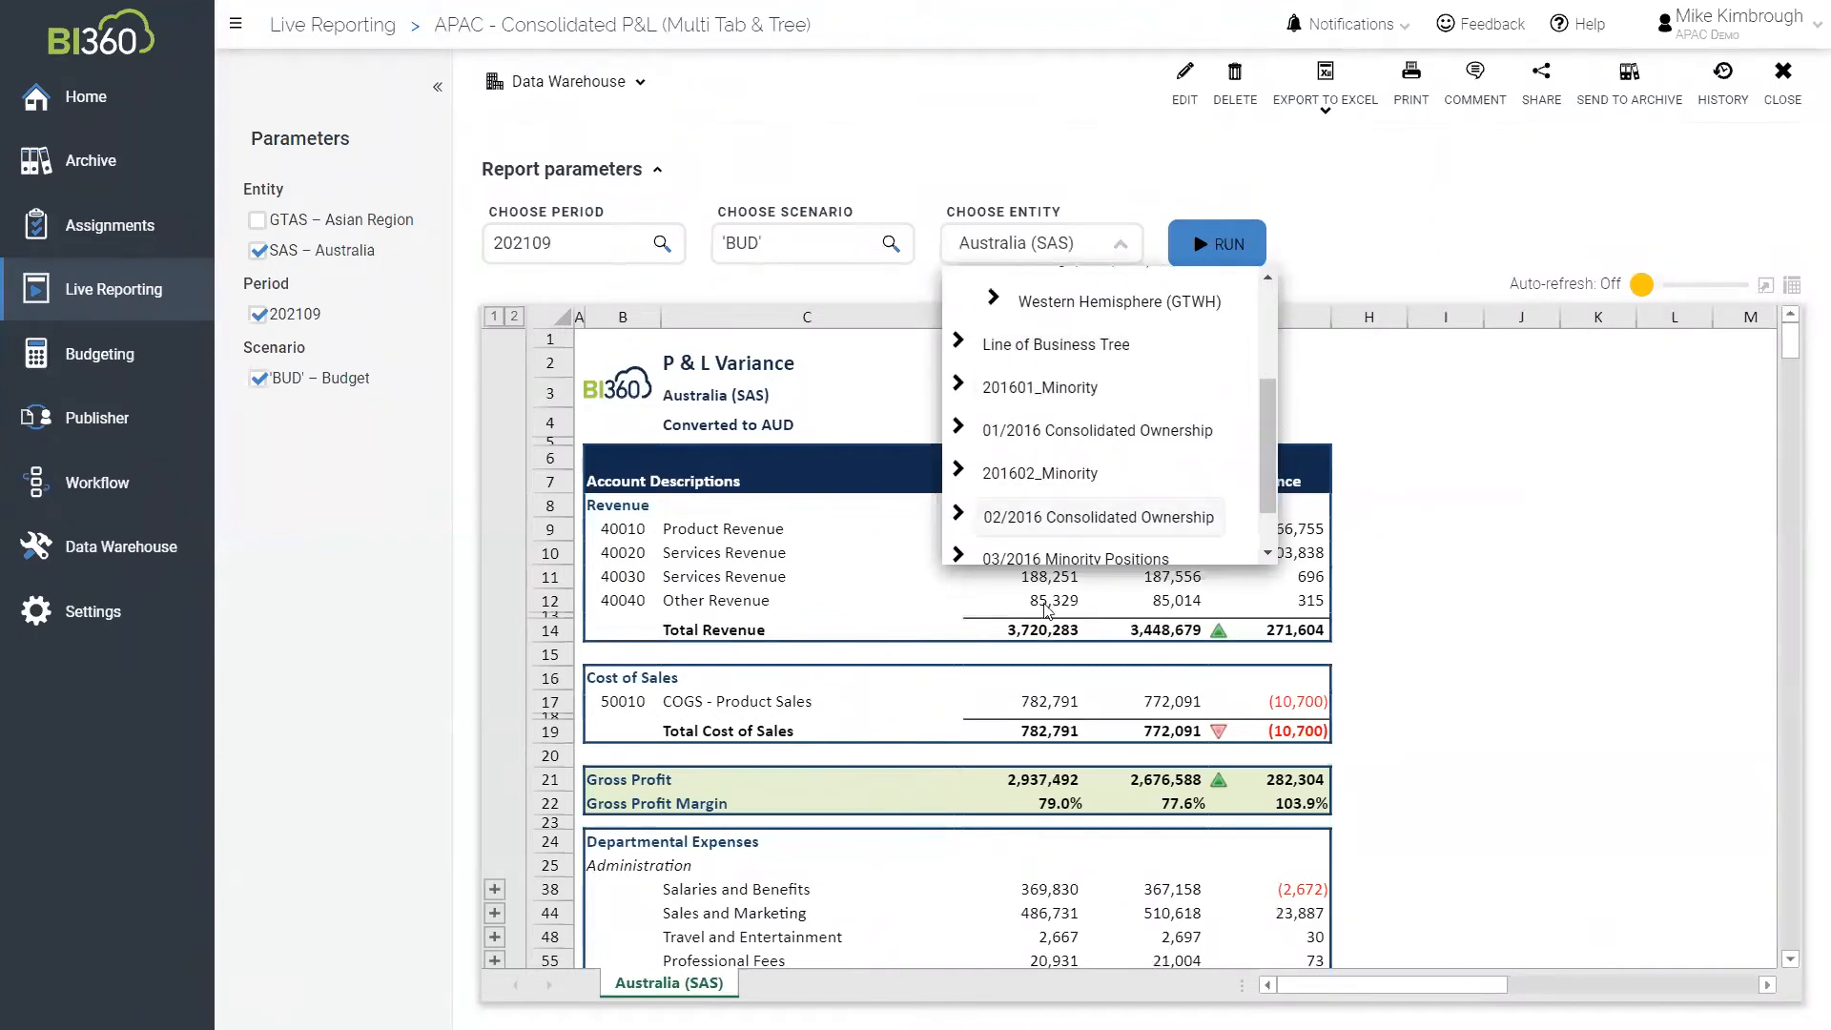
left_click(960, 343)
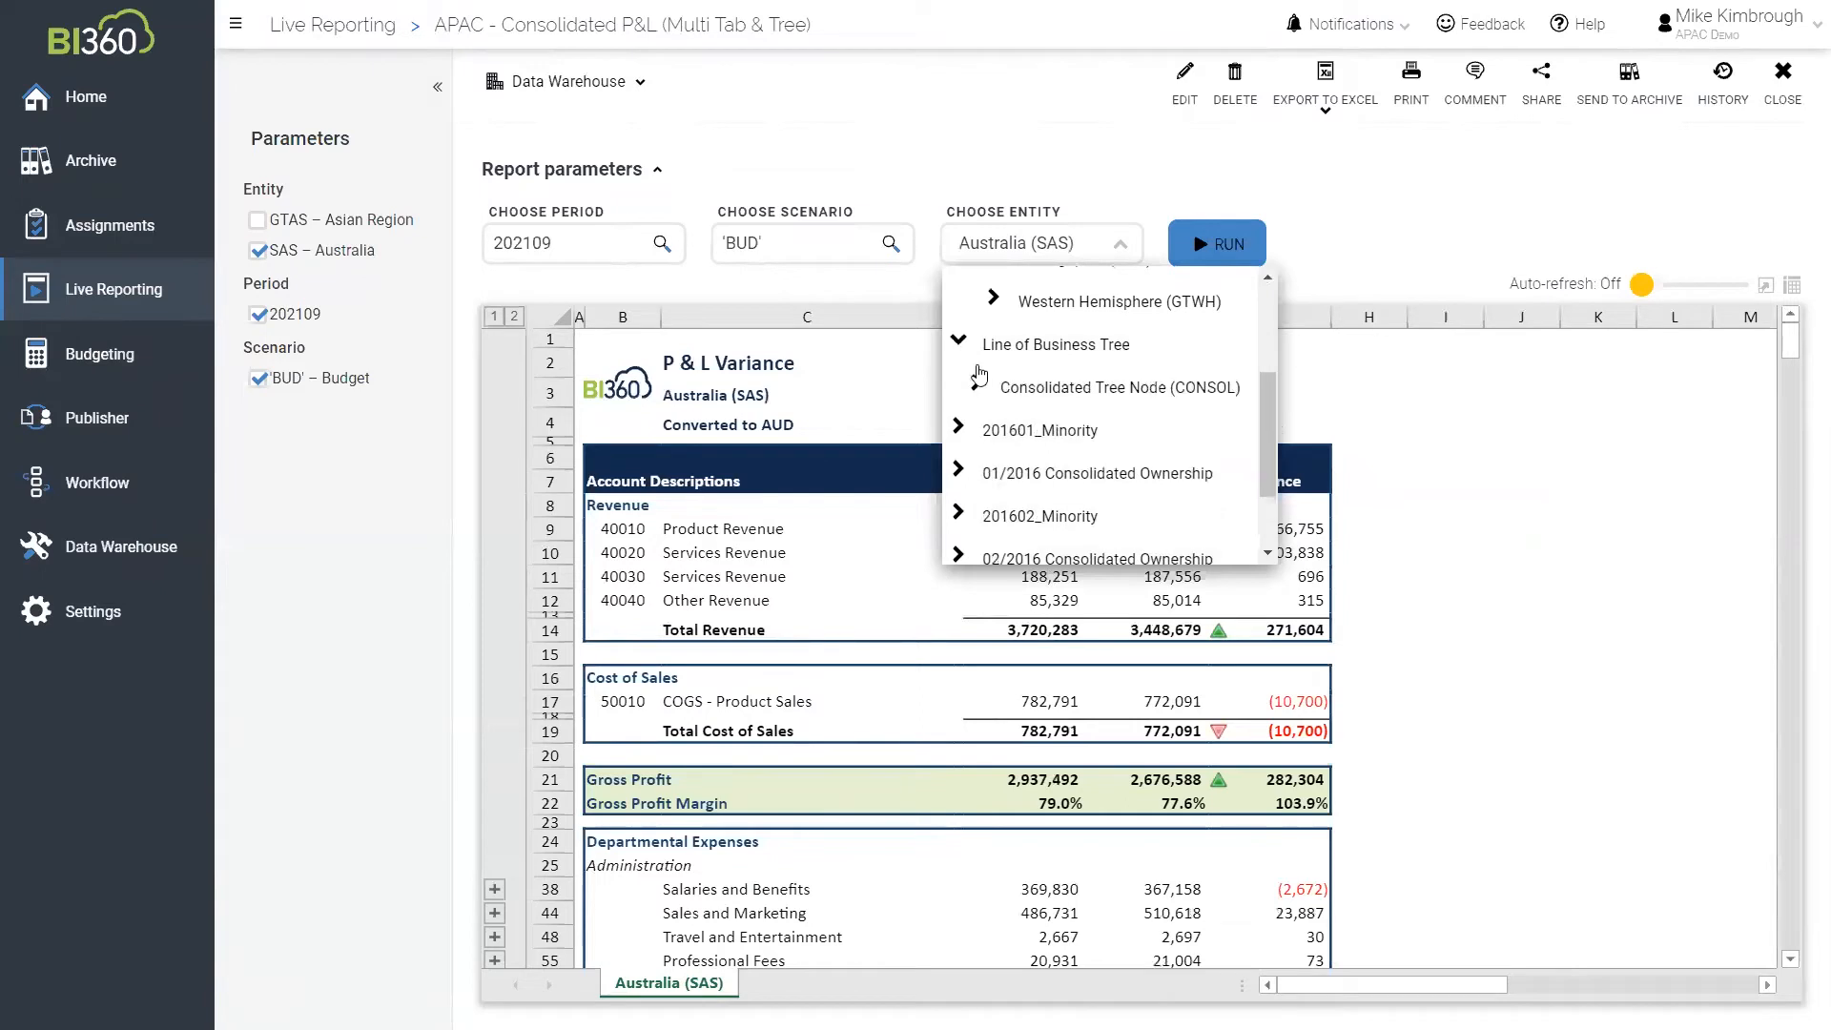
left_click(975, 382)
left_click(993, 470)
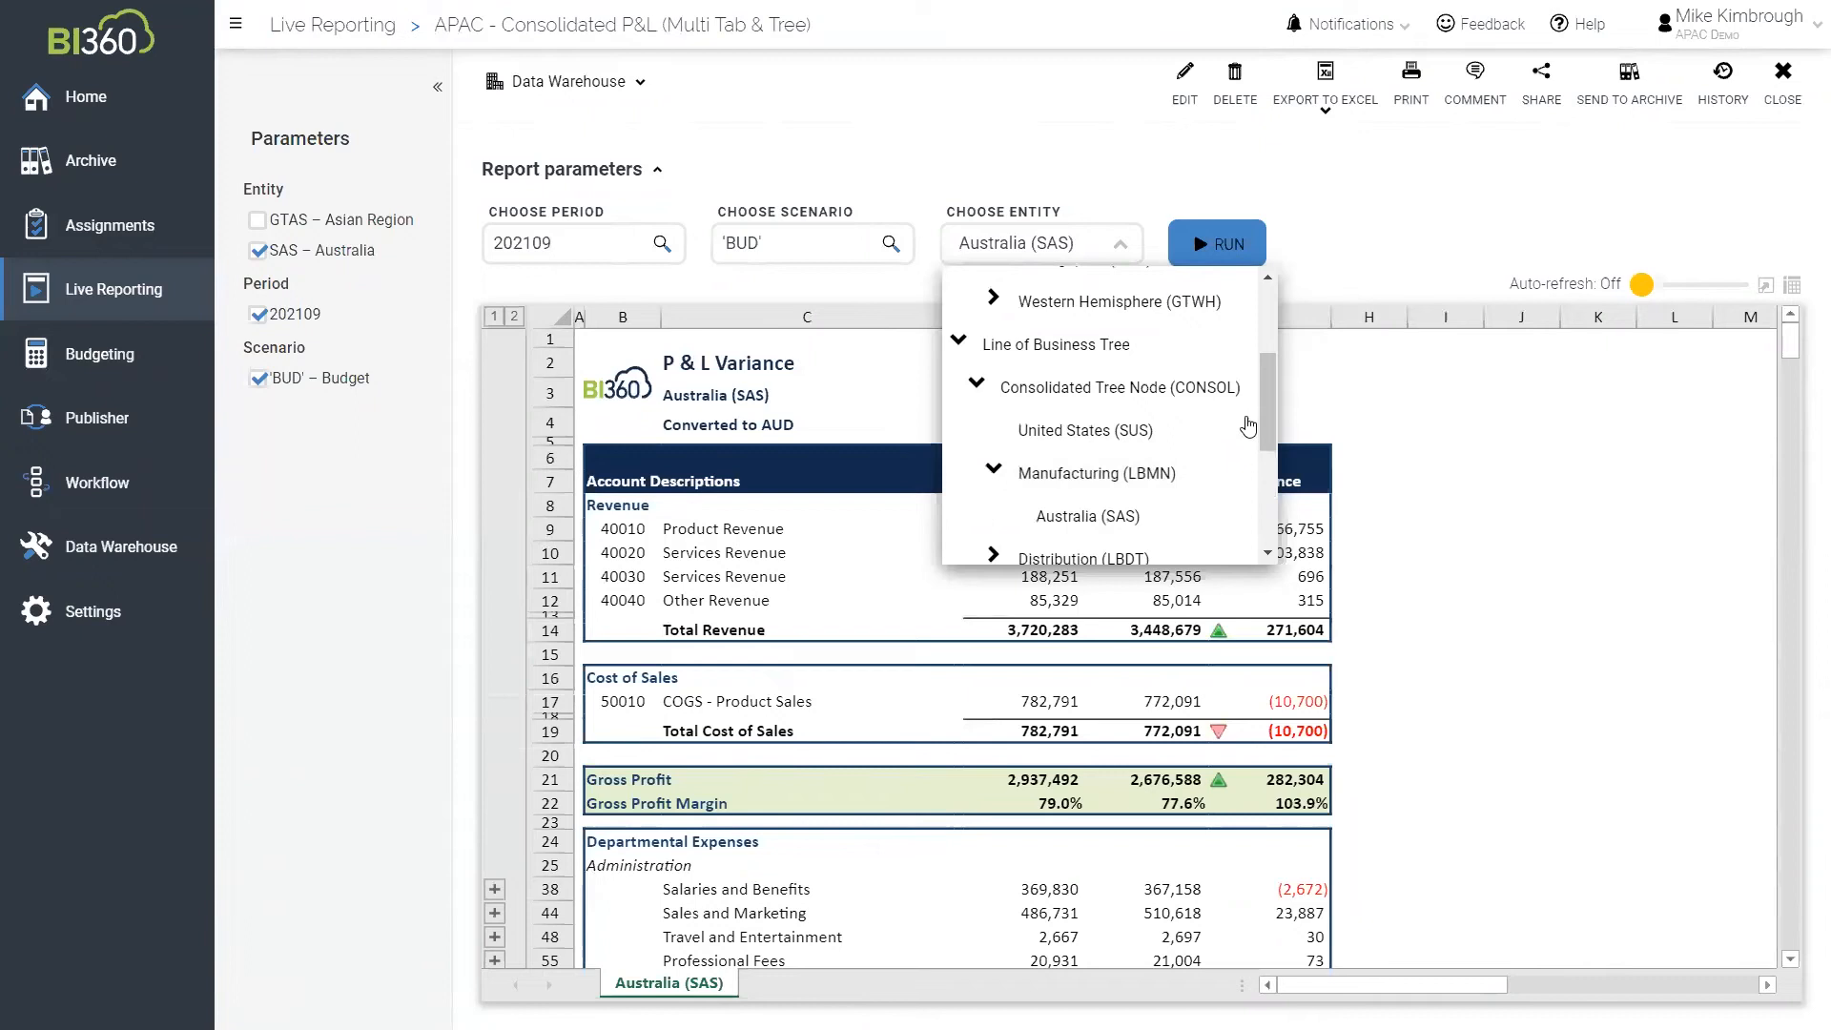
scroll(1039, 386, "down", 2)
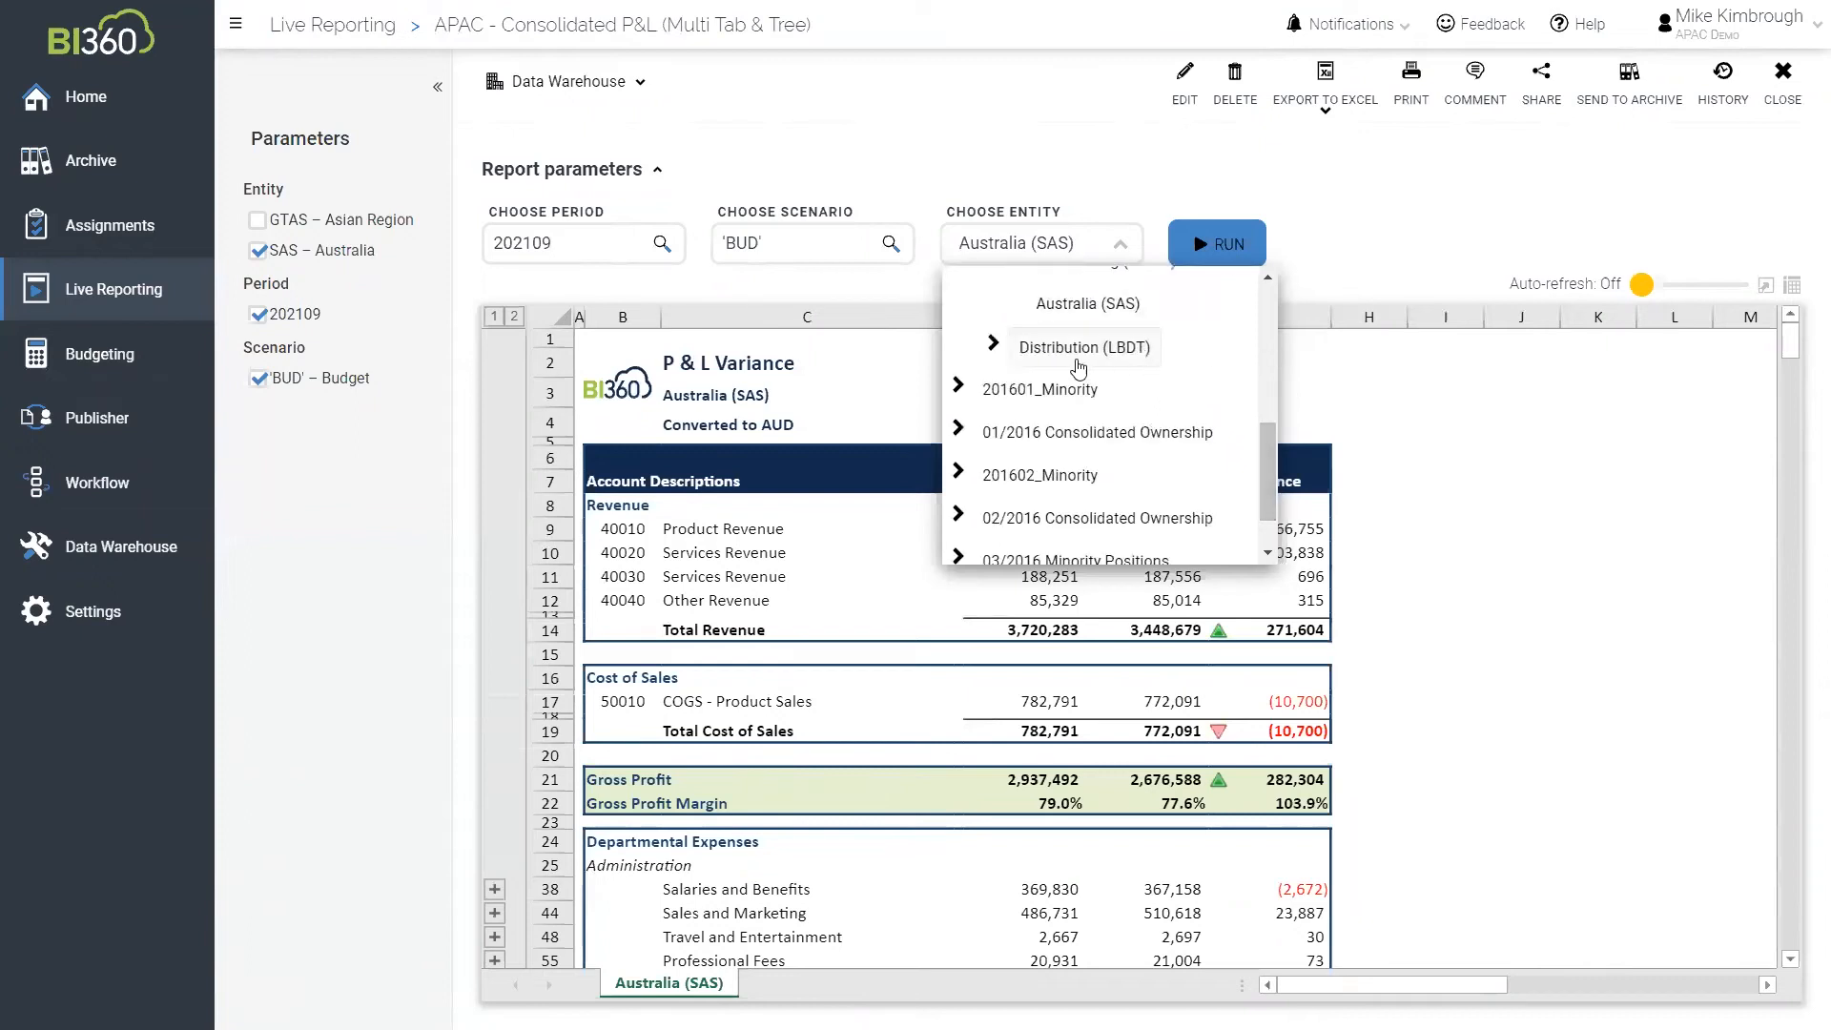
left_click(999, 346)
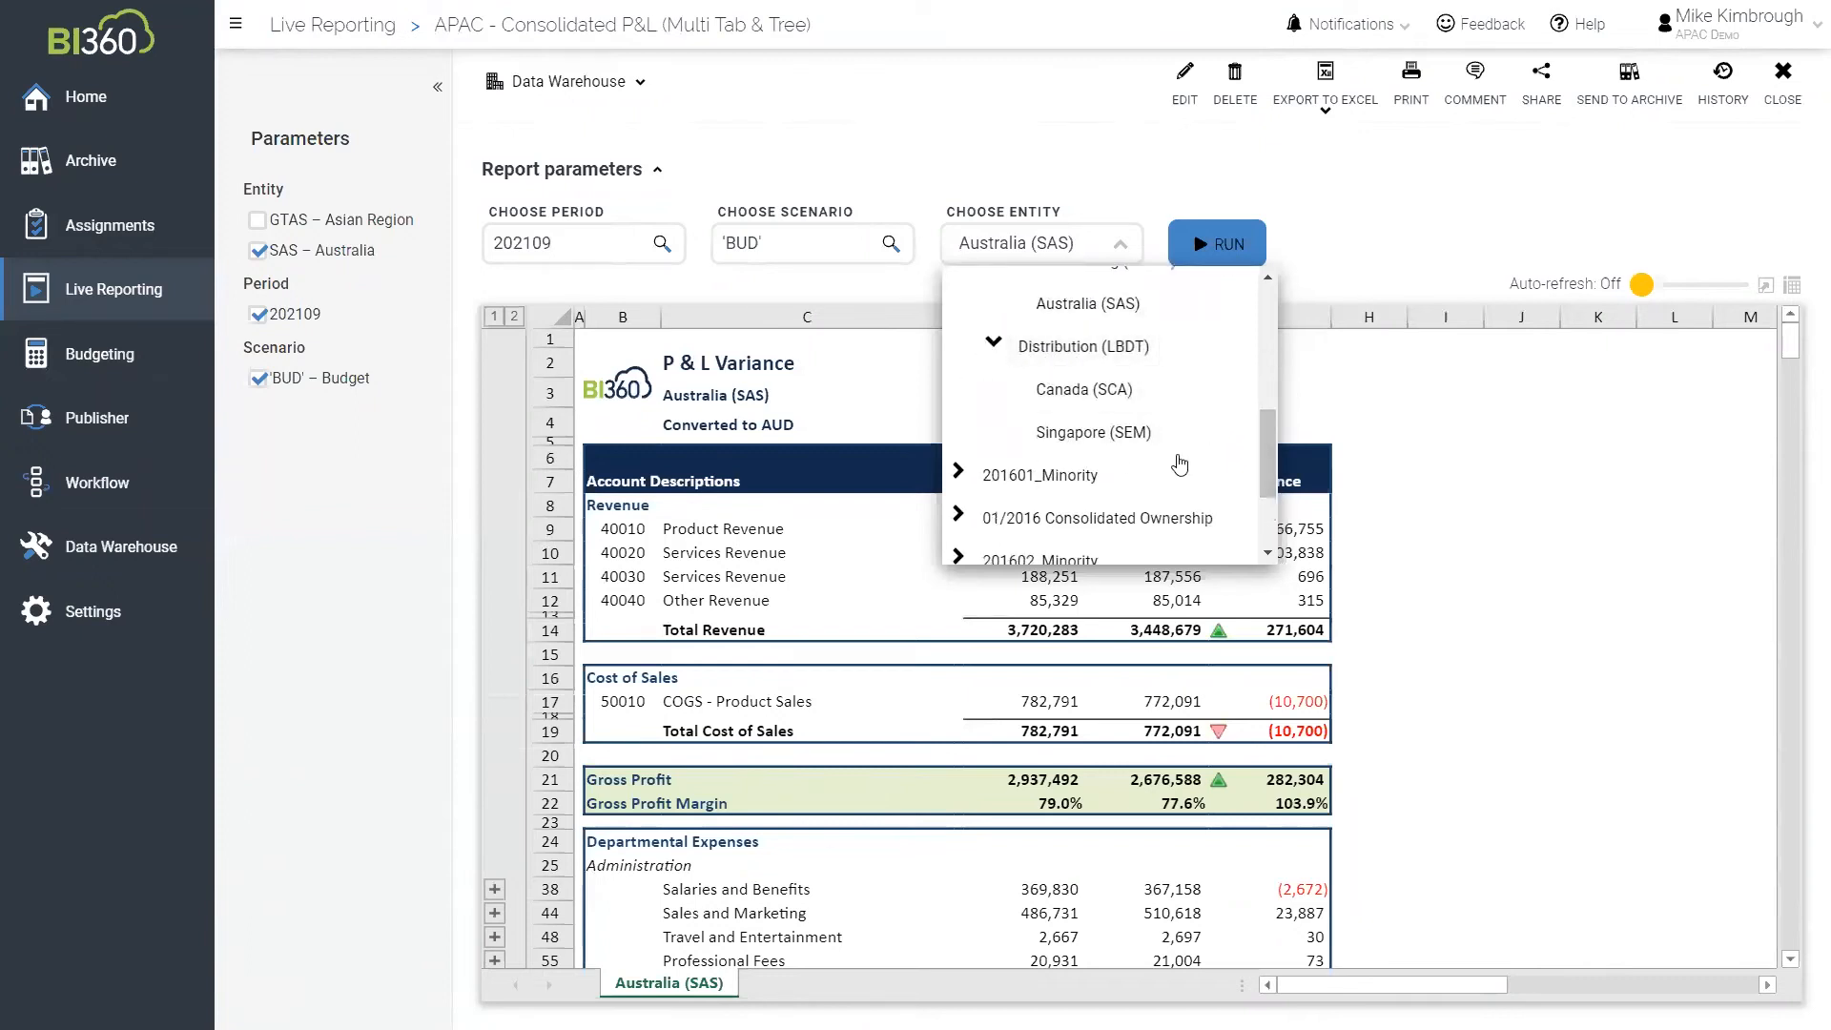
left_click(1593, 603)
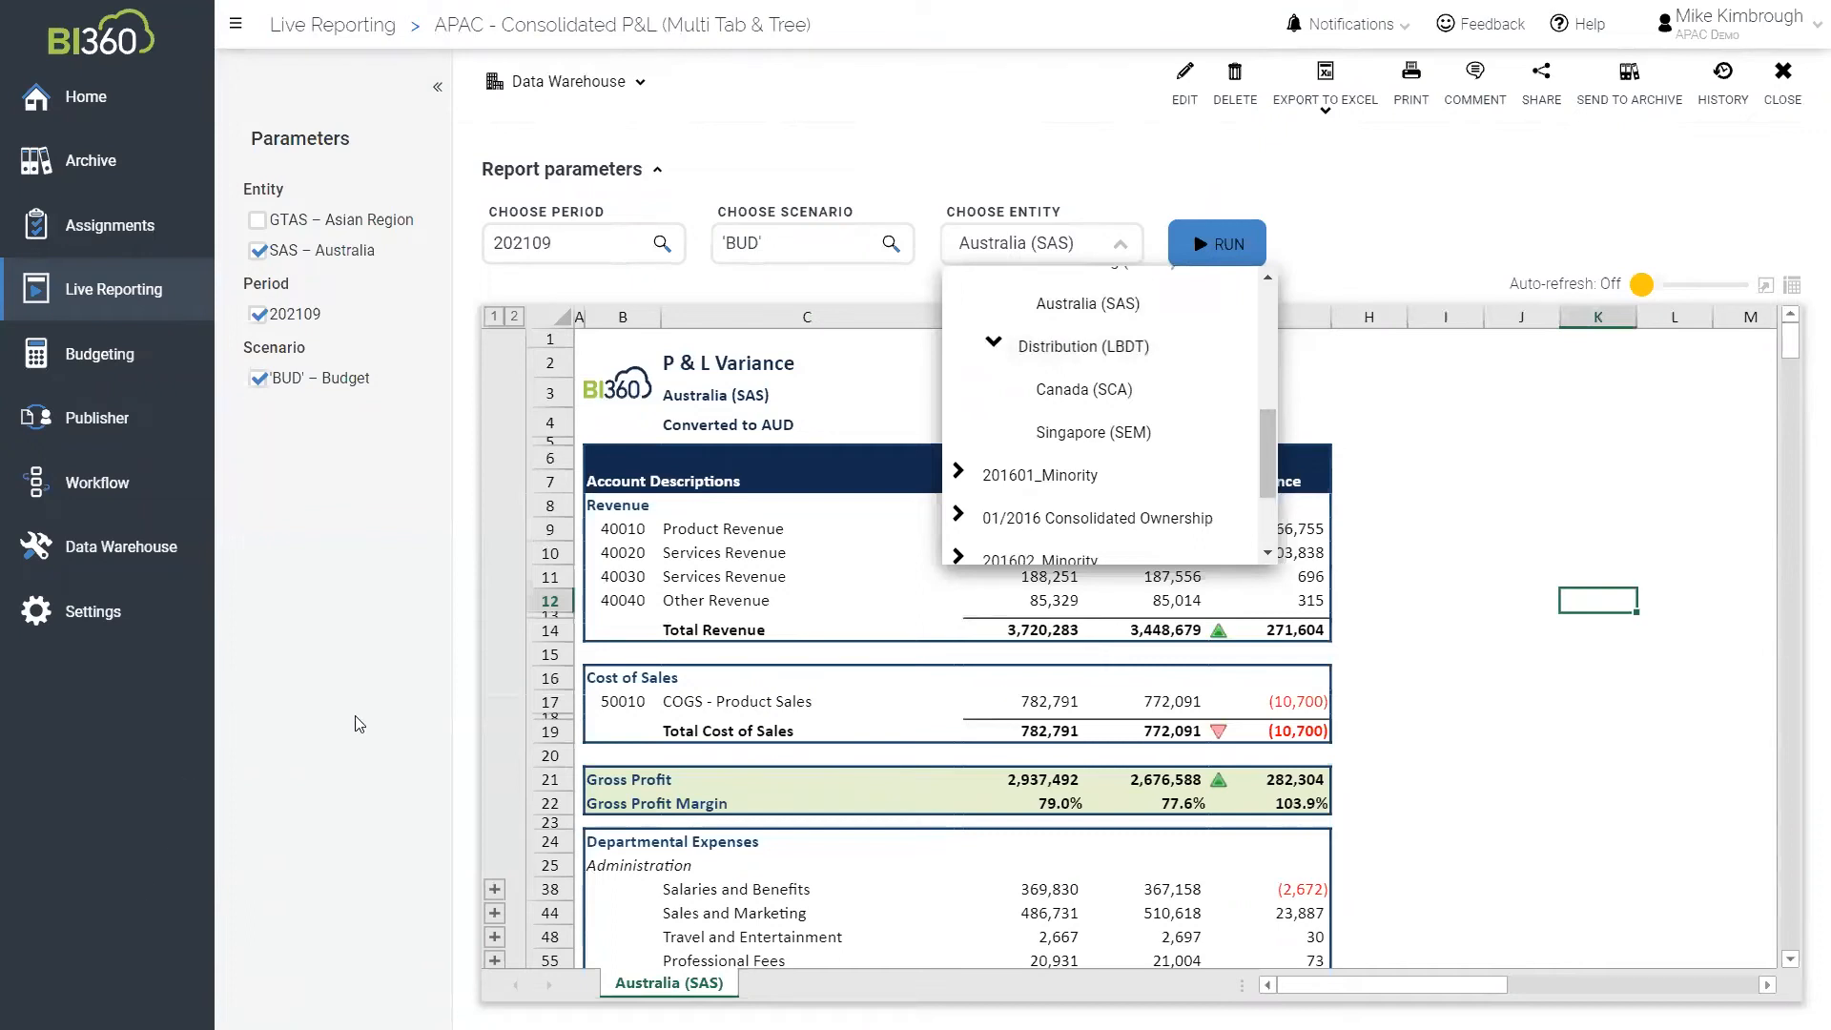
Close the Consolidated P&L report and run the APAC - Consolidating Net Income (Elim) report
left_click(1781, 81)
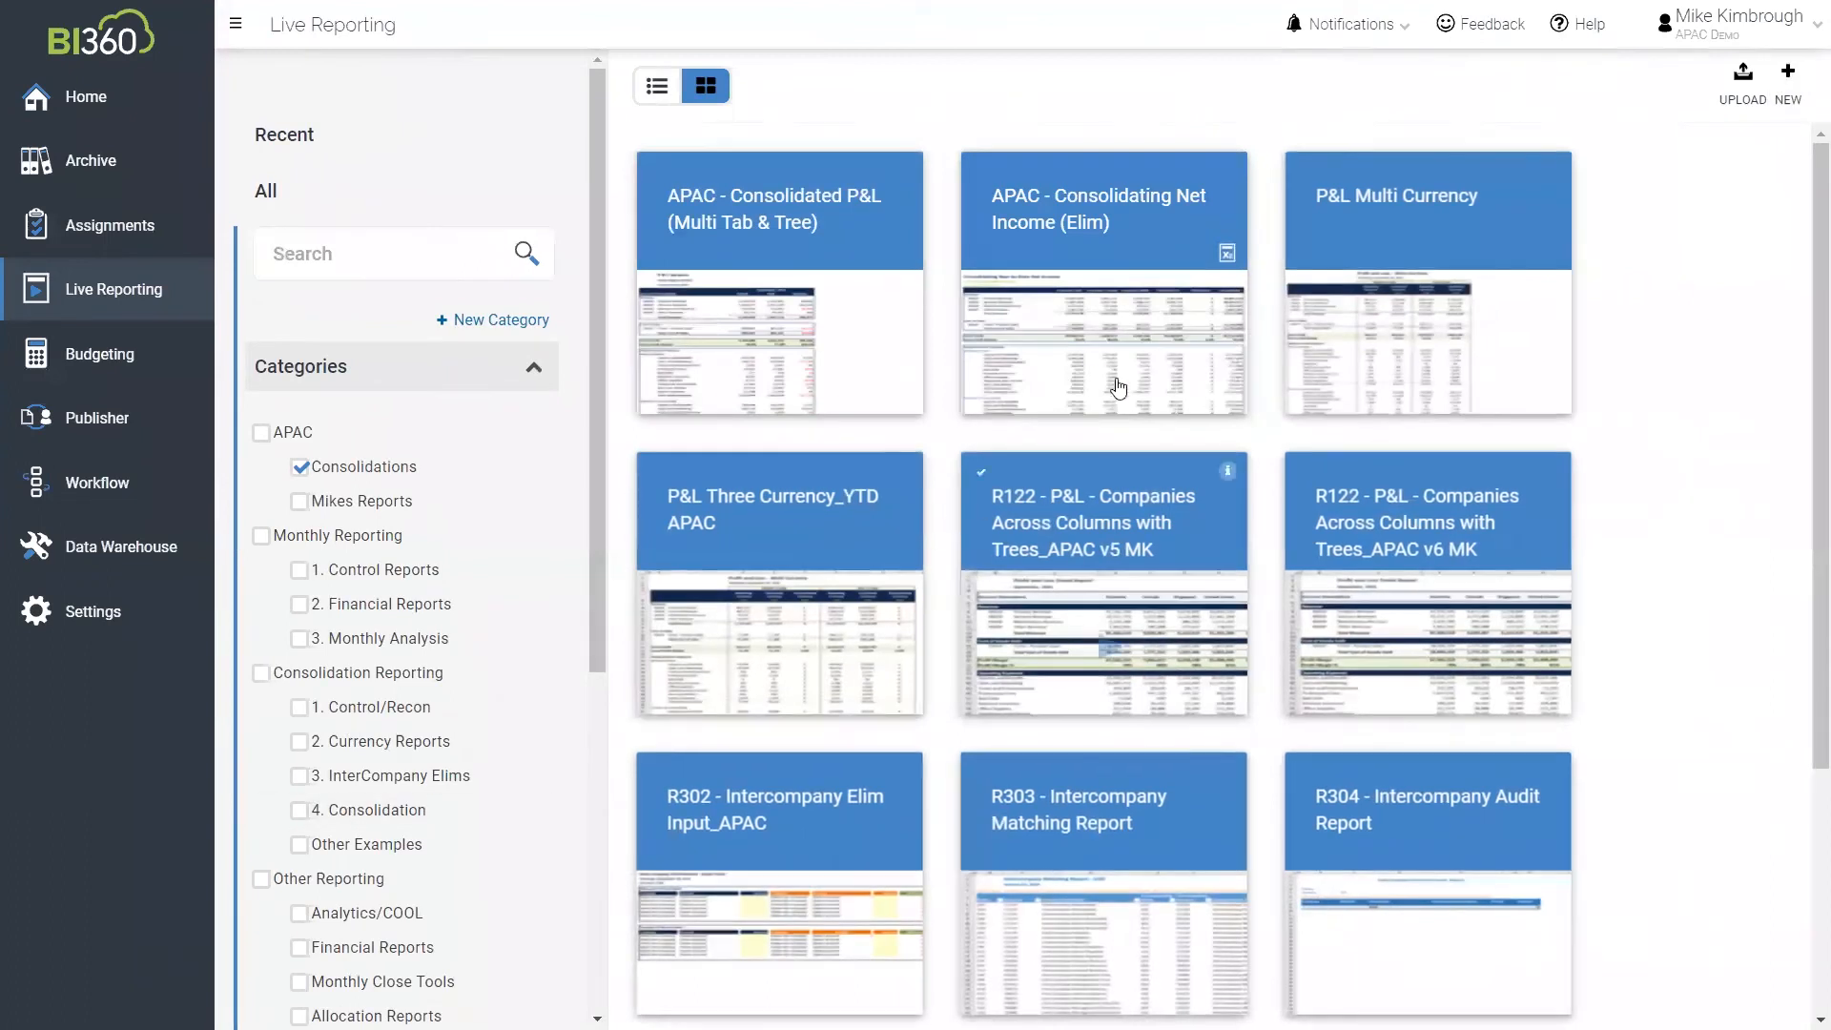
mouse_move(1117, 350)
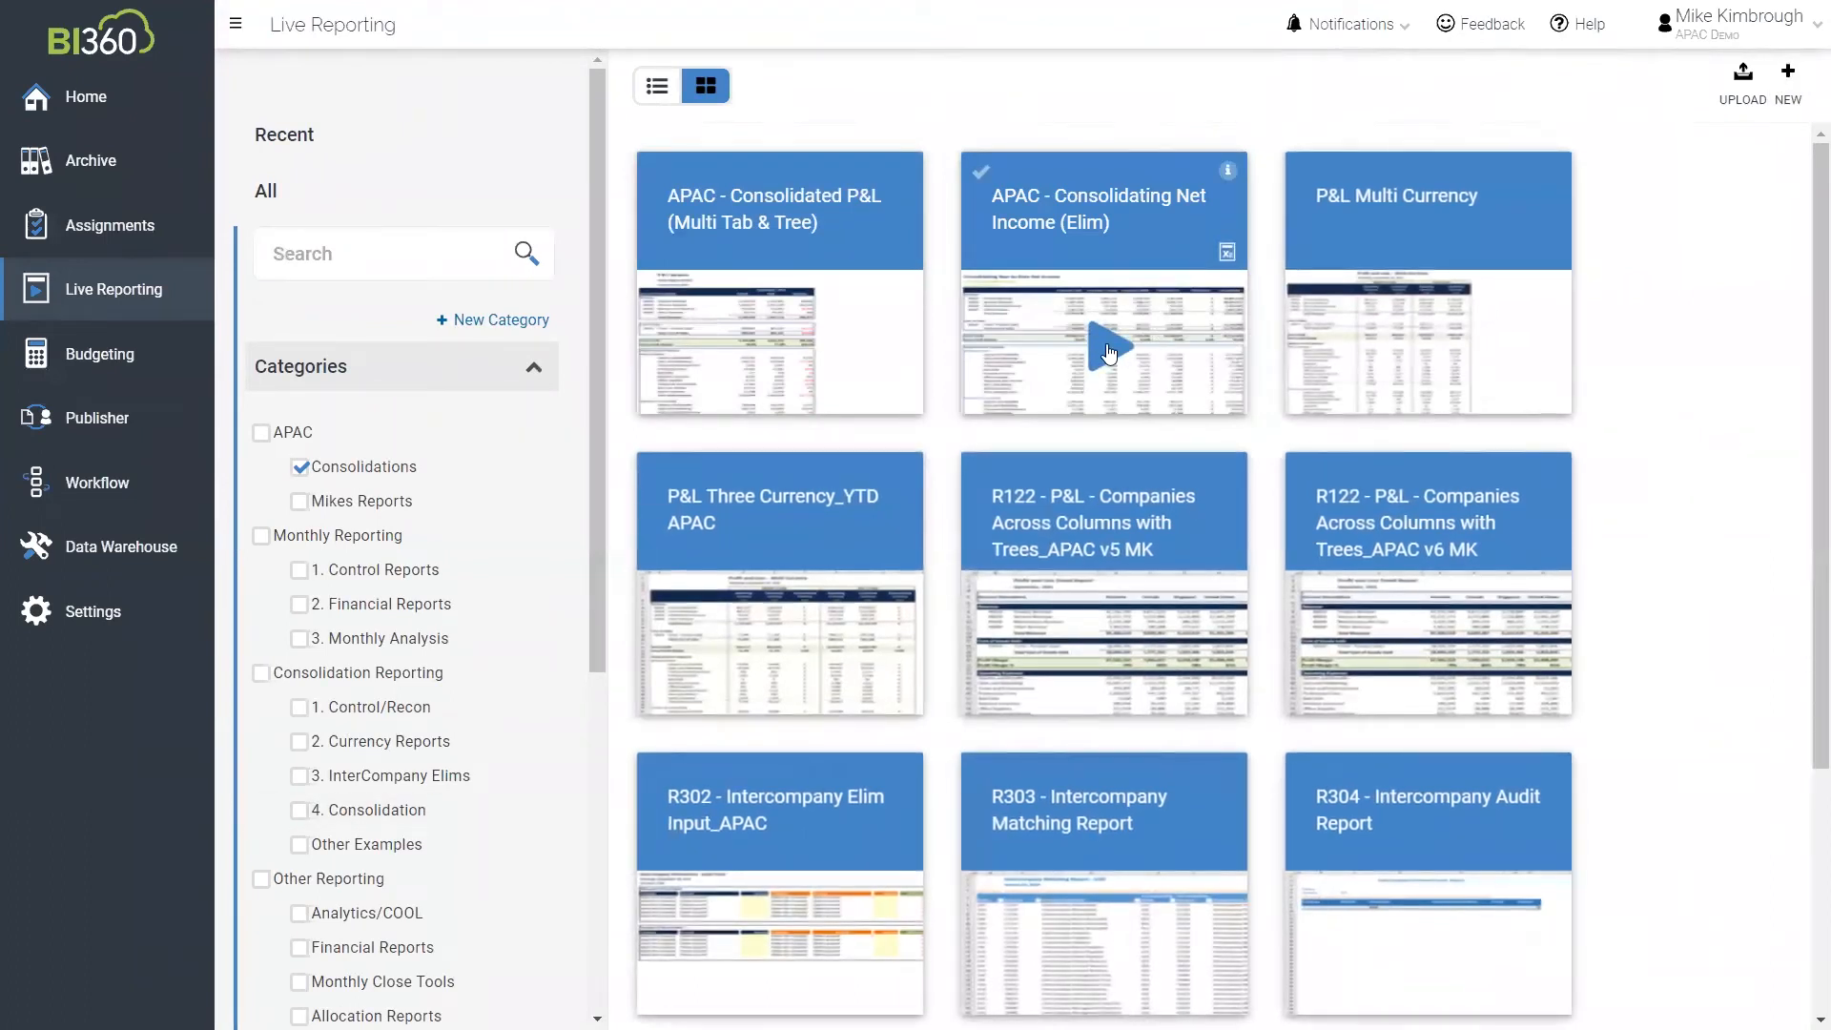
left_click(1107, 352)
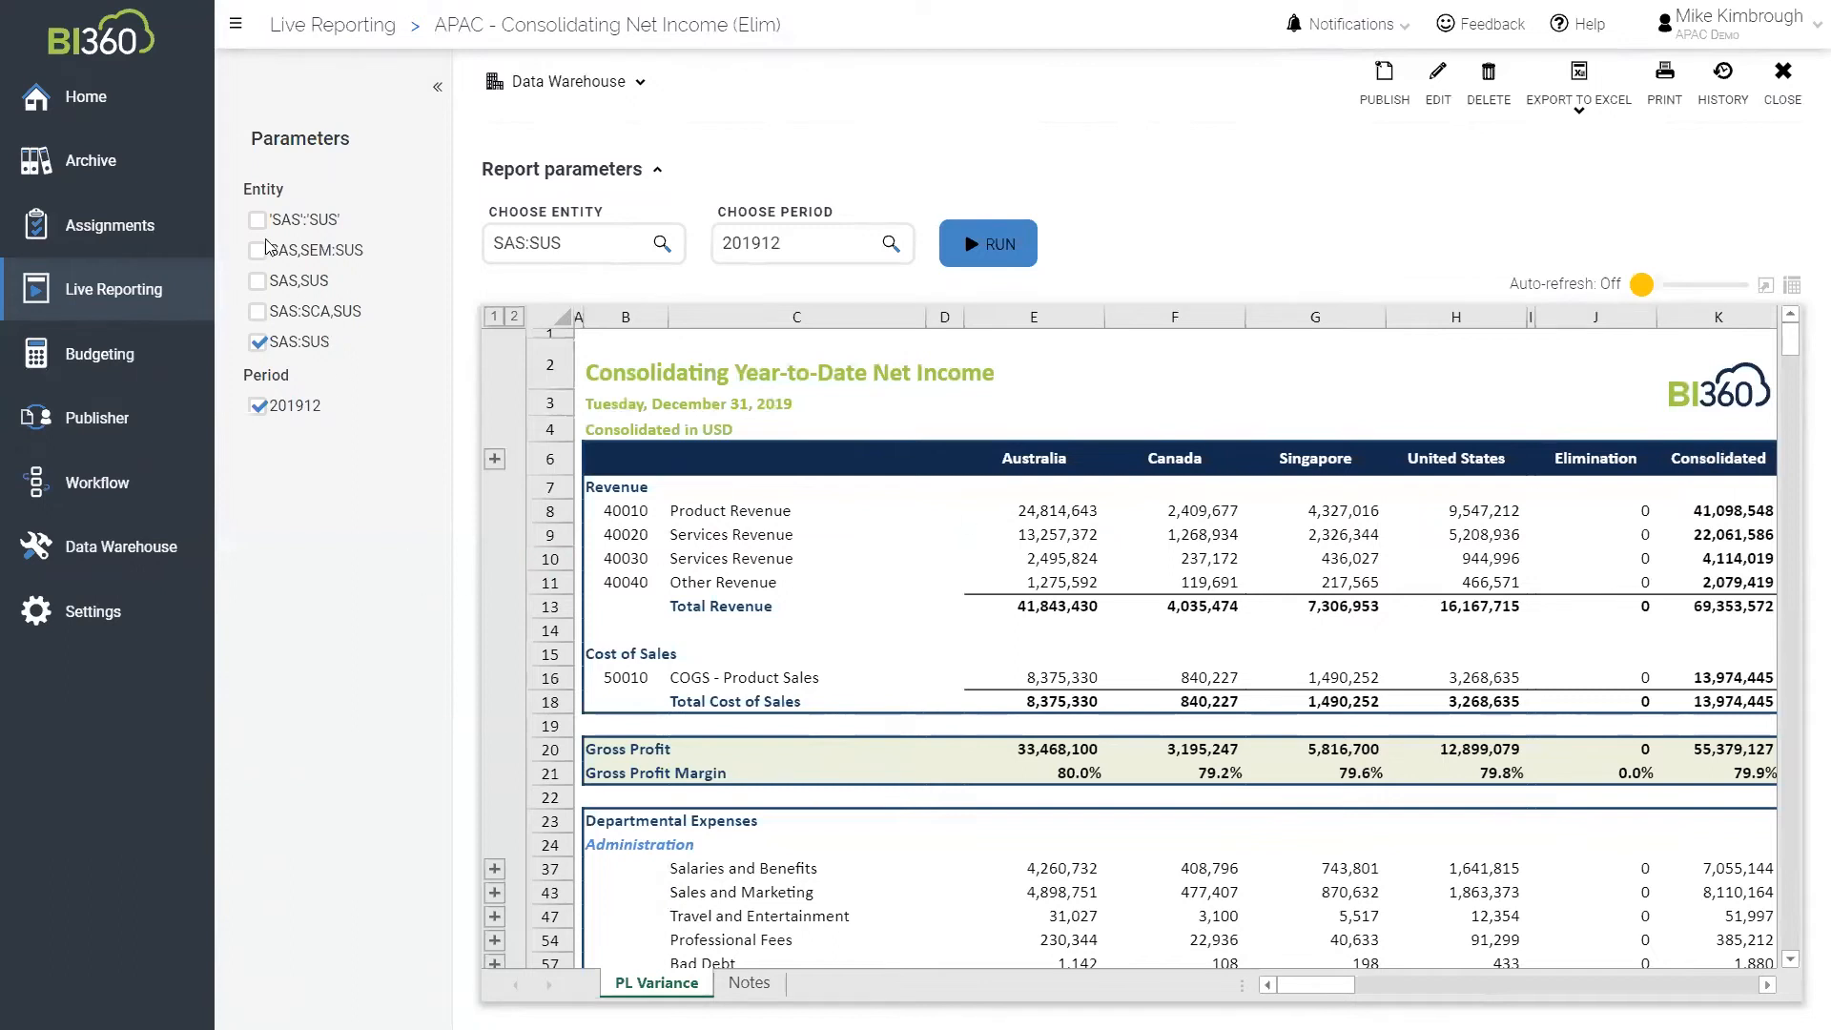
Show the saved net income results for the entities SAS,SUS and view them with the parameters pane temporarily collapsed
left_click(257, 280)
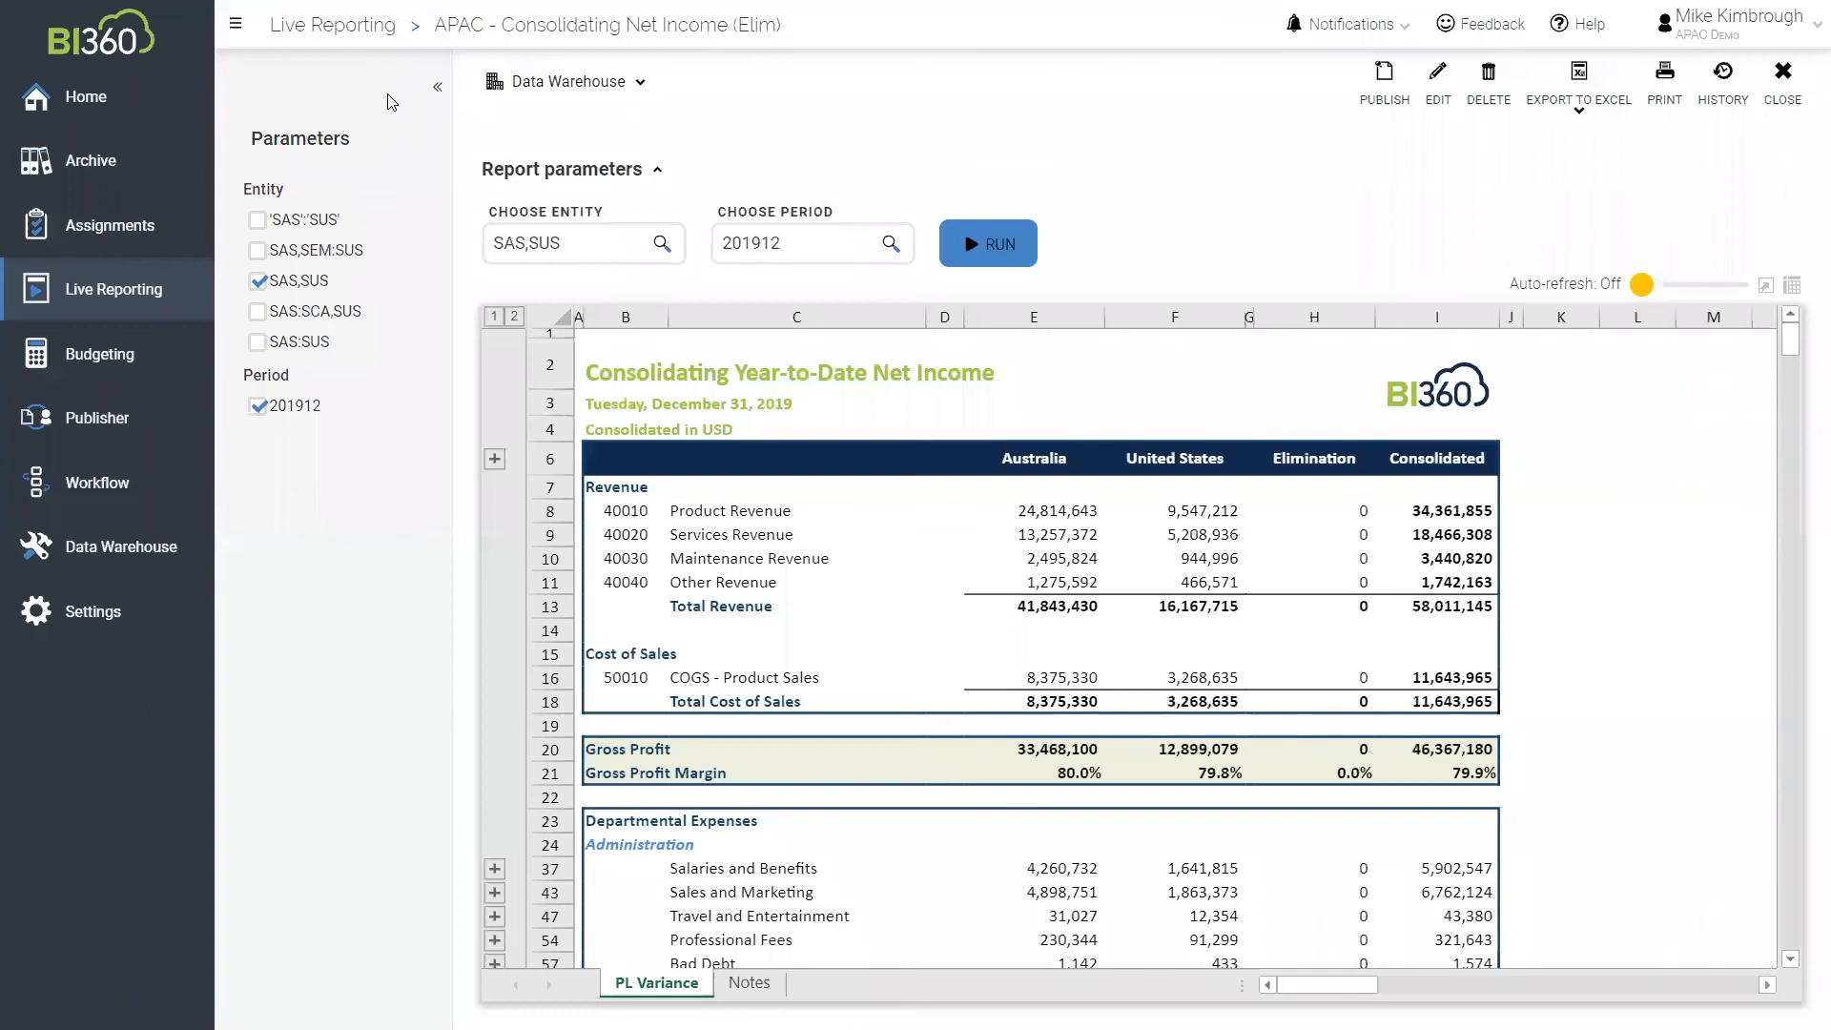
left_click(436, 88)
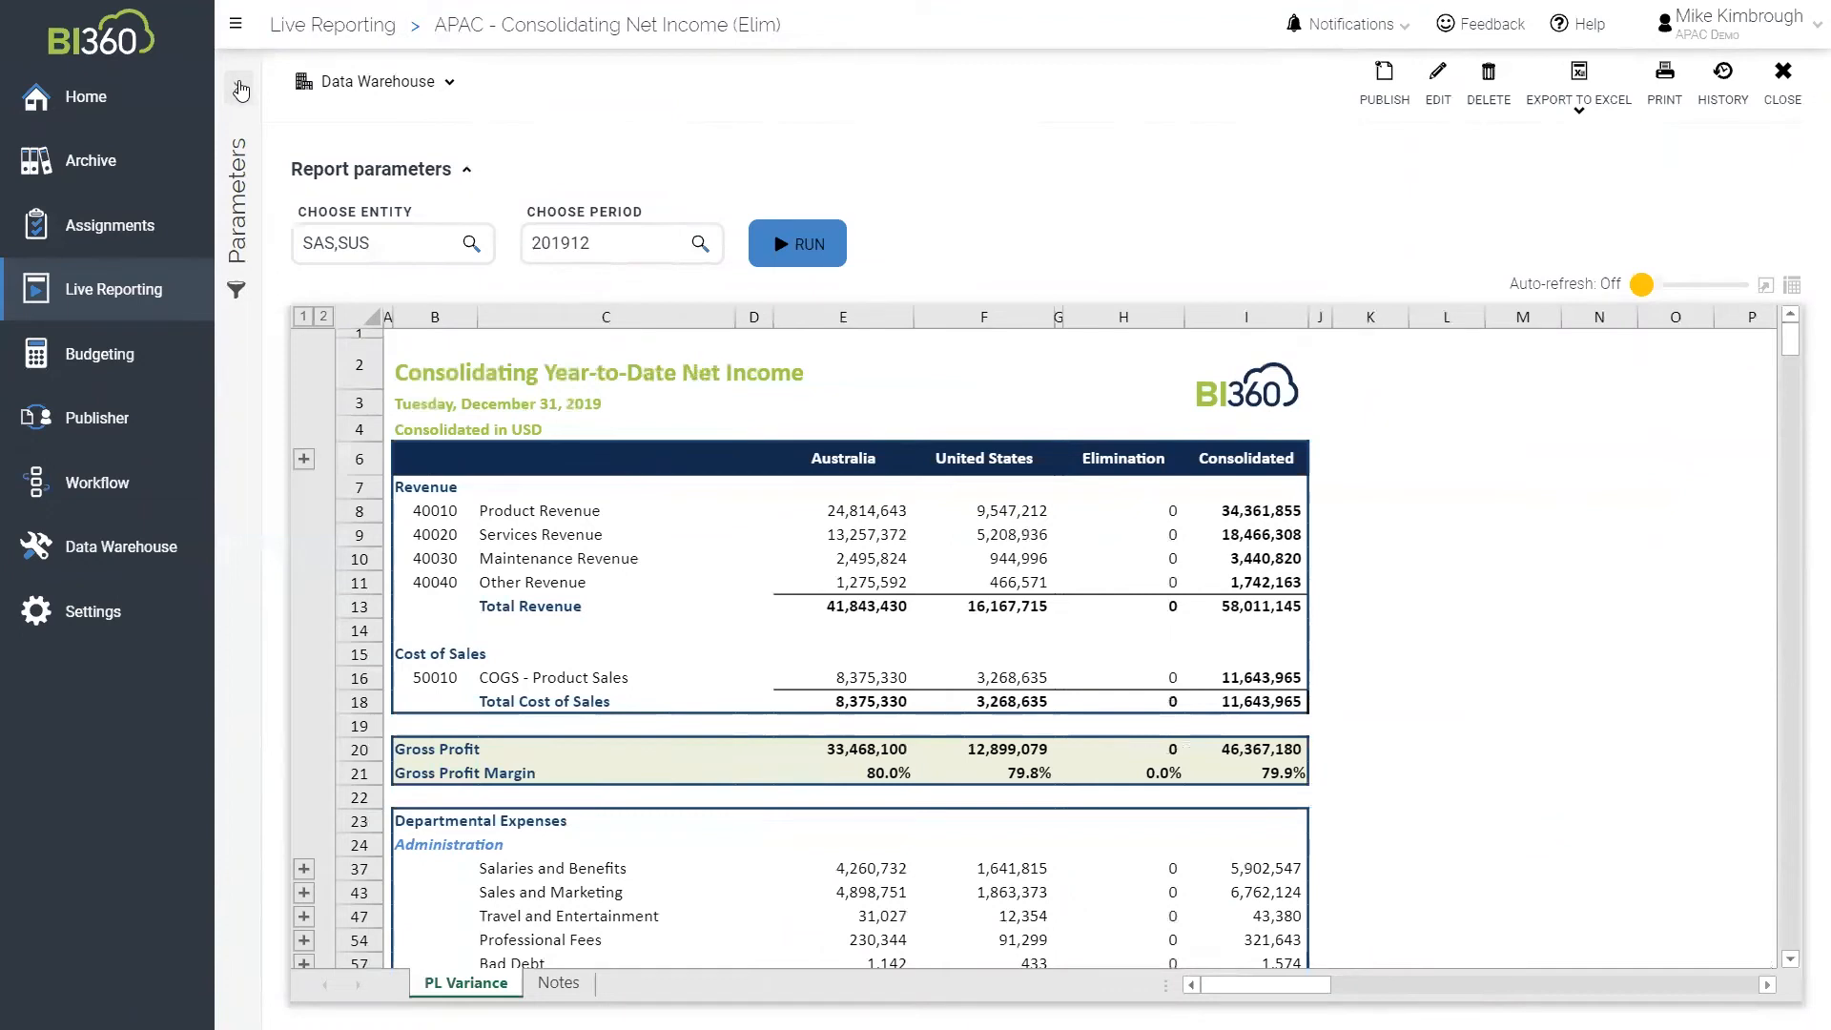
left_click(235, 86)
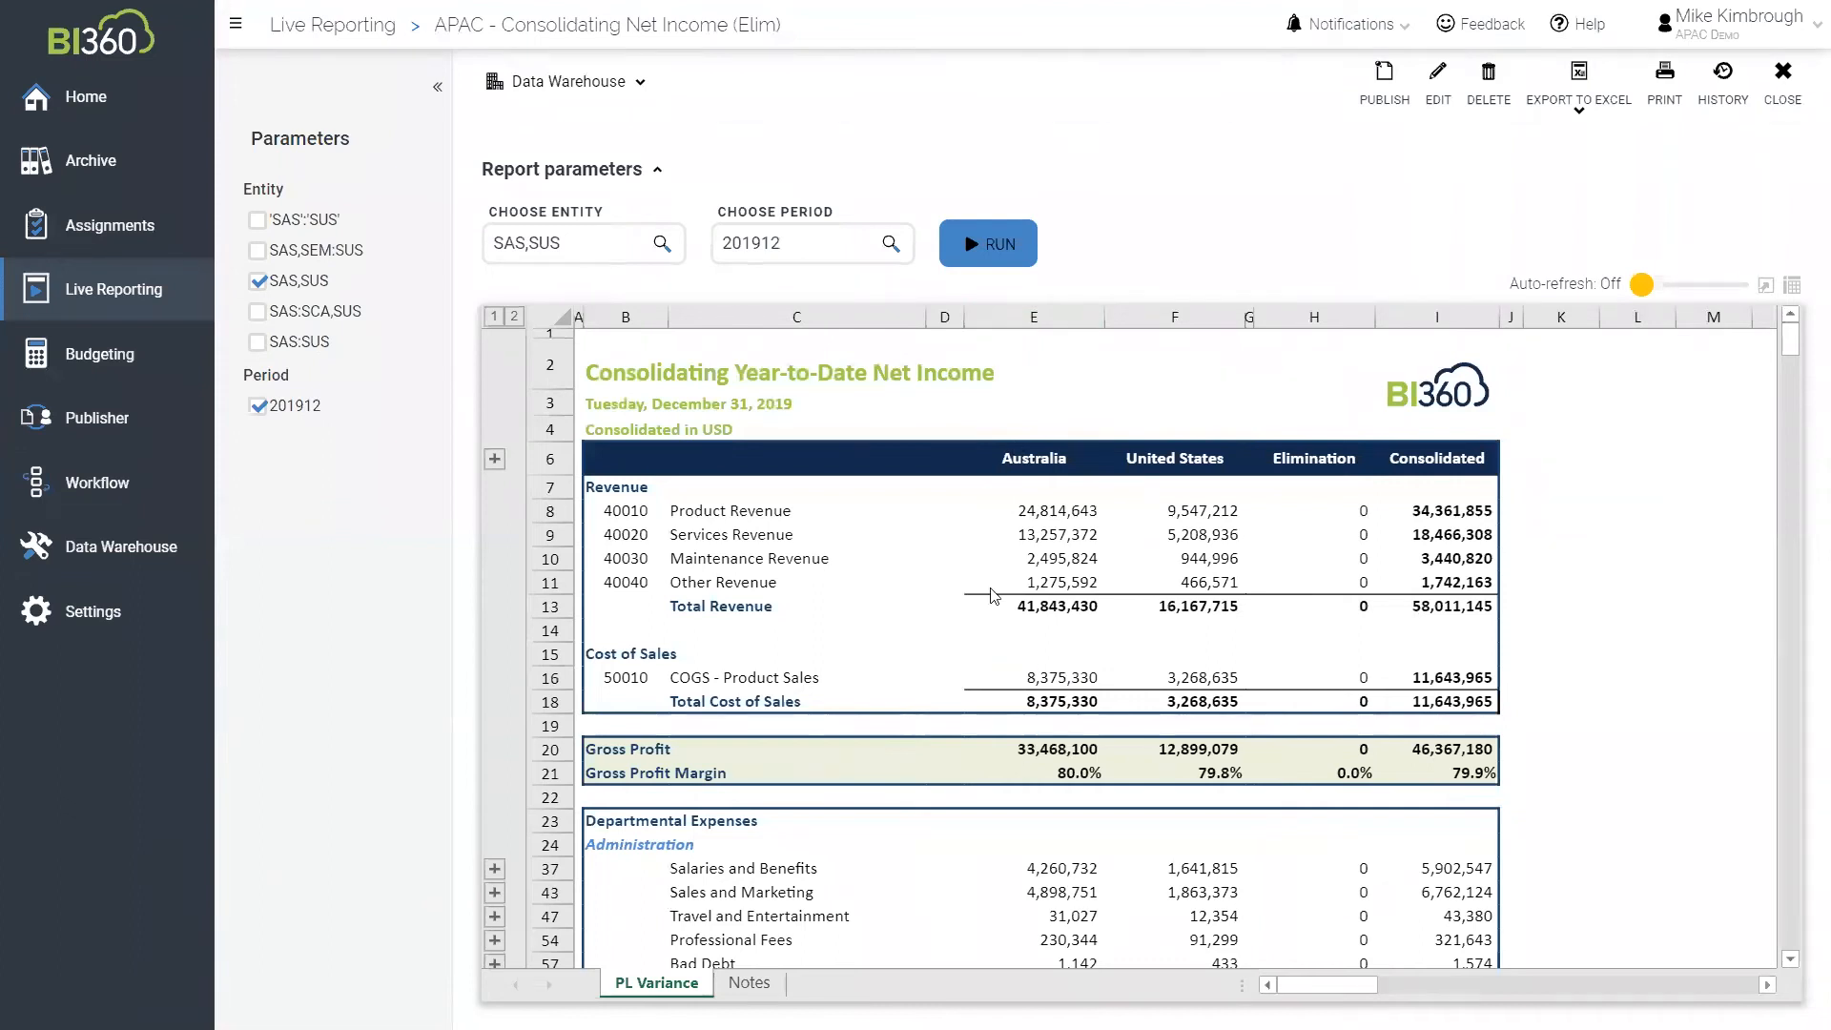
Show the saved net income results for the entity range 'SAS':'SUS' and view all company columns with the parameters pane temporarily collapsed
left_click(257, 219)
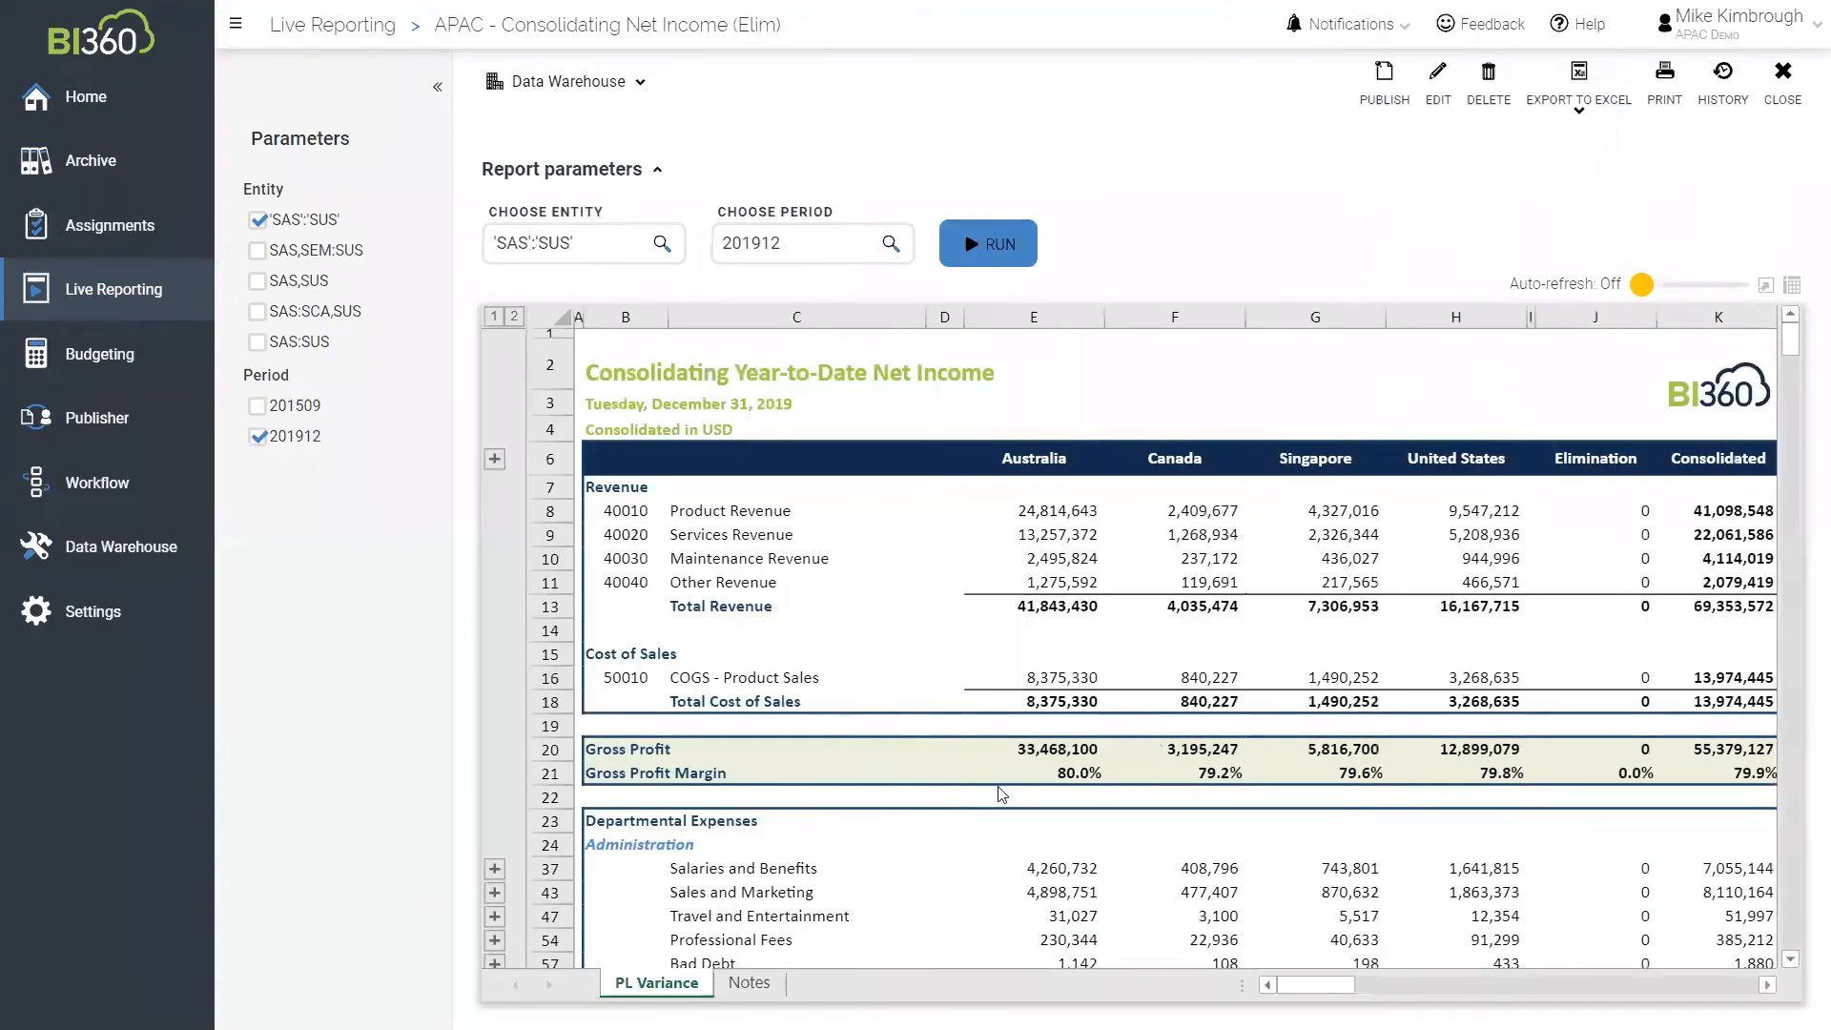
left_click(438, 86)
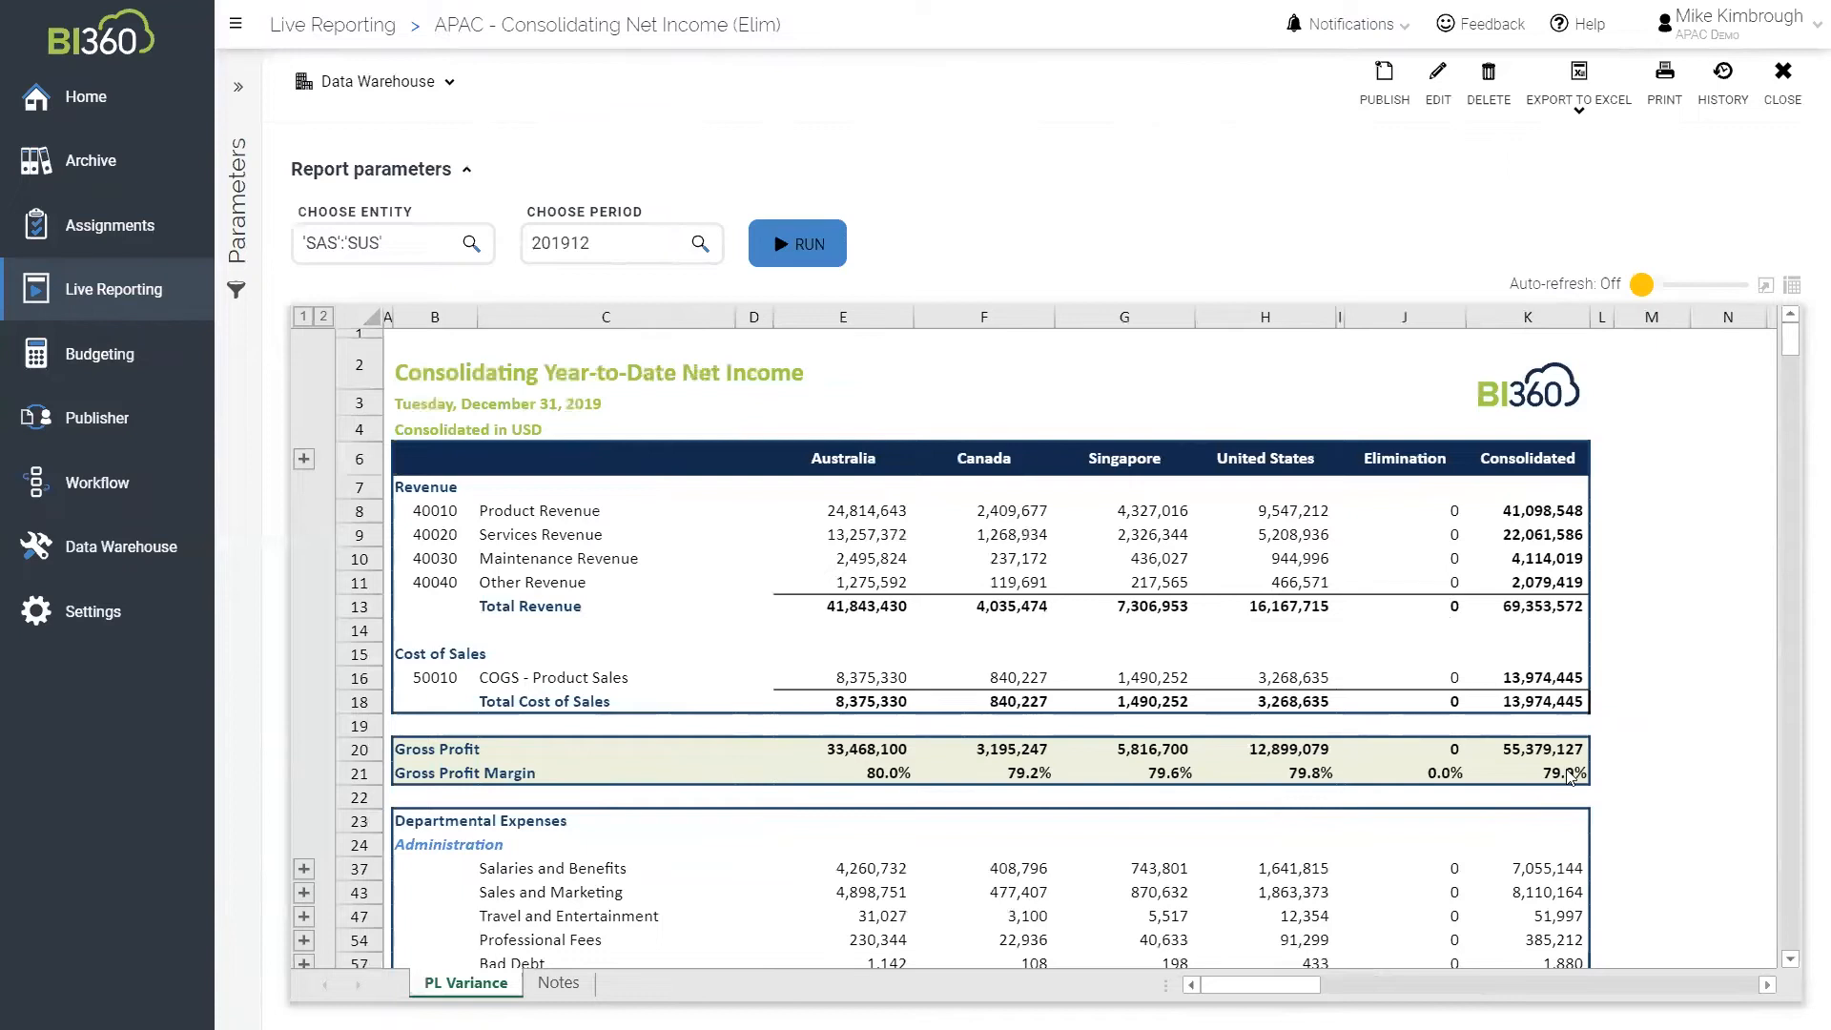
left_click(239, 87)
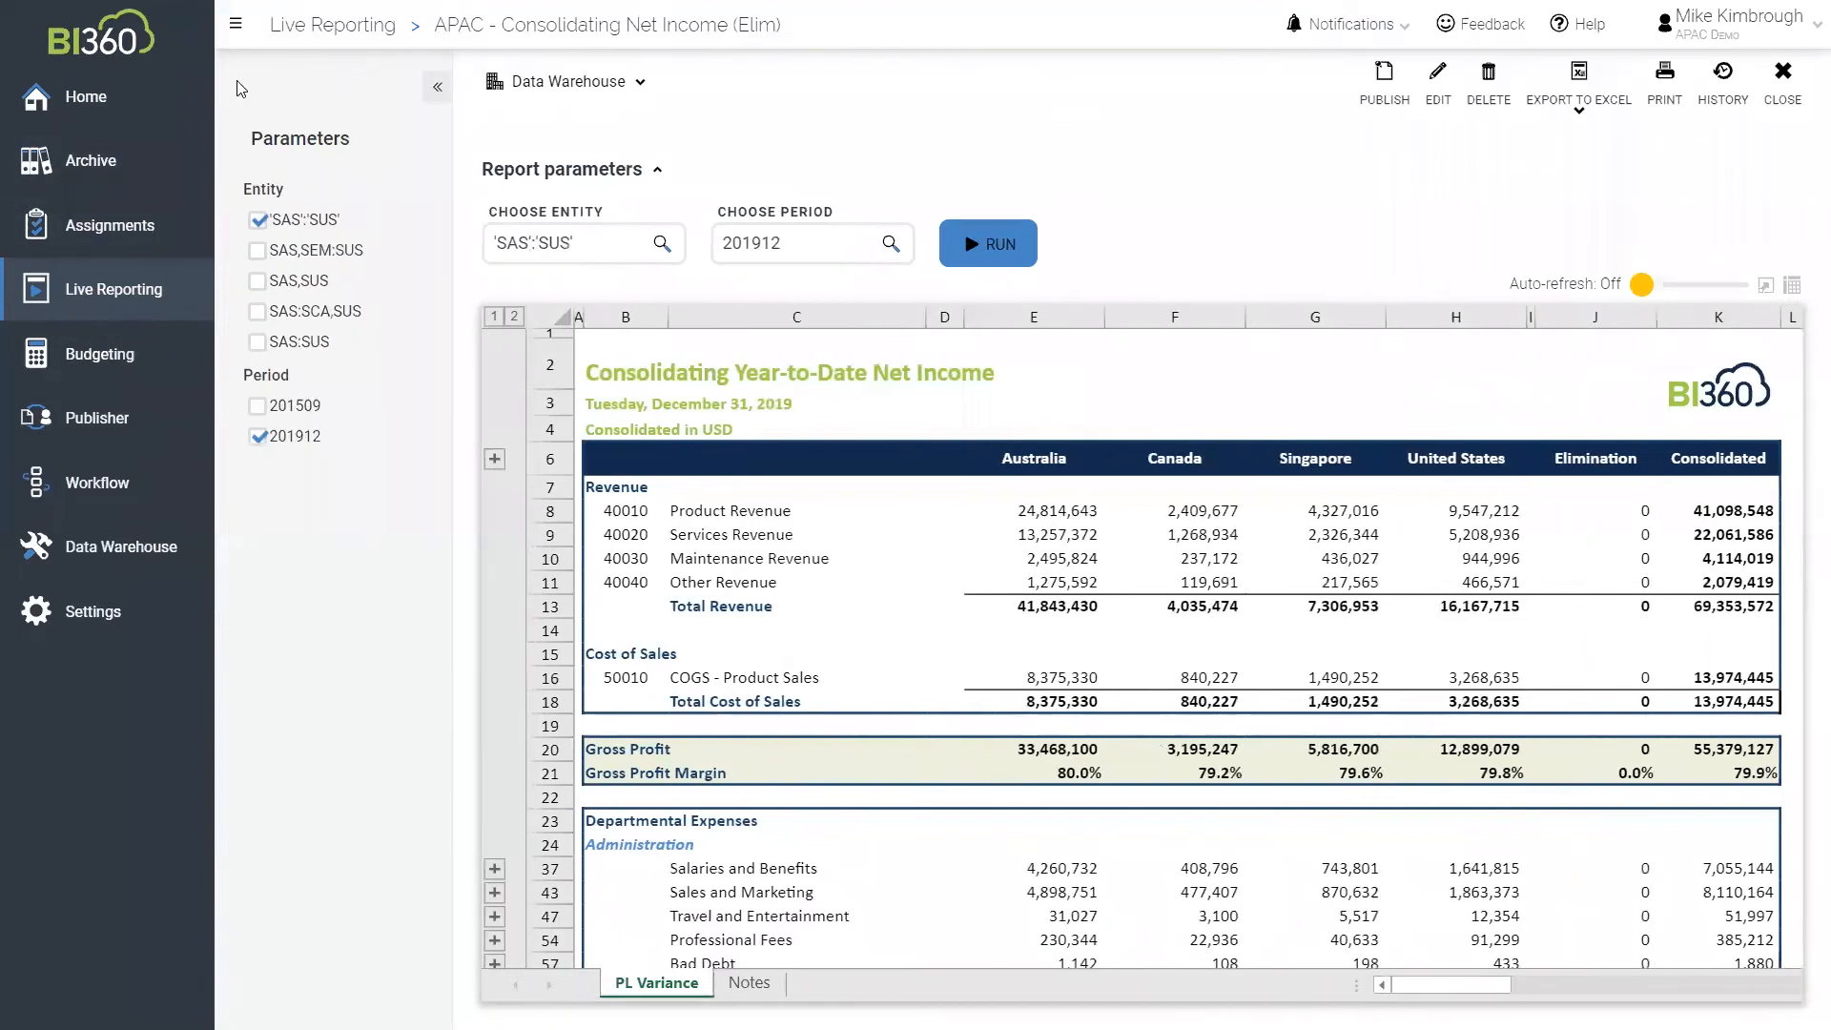
Close the net income report, run R122 - P&L - Companies Across Columns with Trees_APAC v5 MK, and deselect its Asian Region (GTAS) entity
left_click(1779, 84)
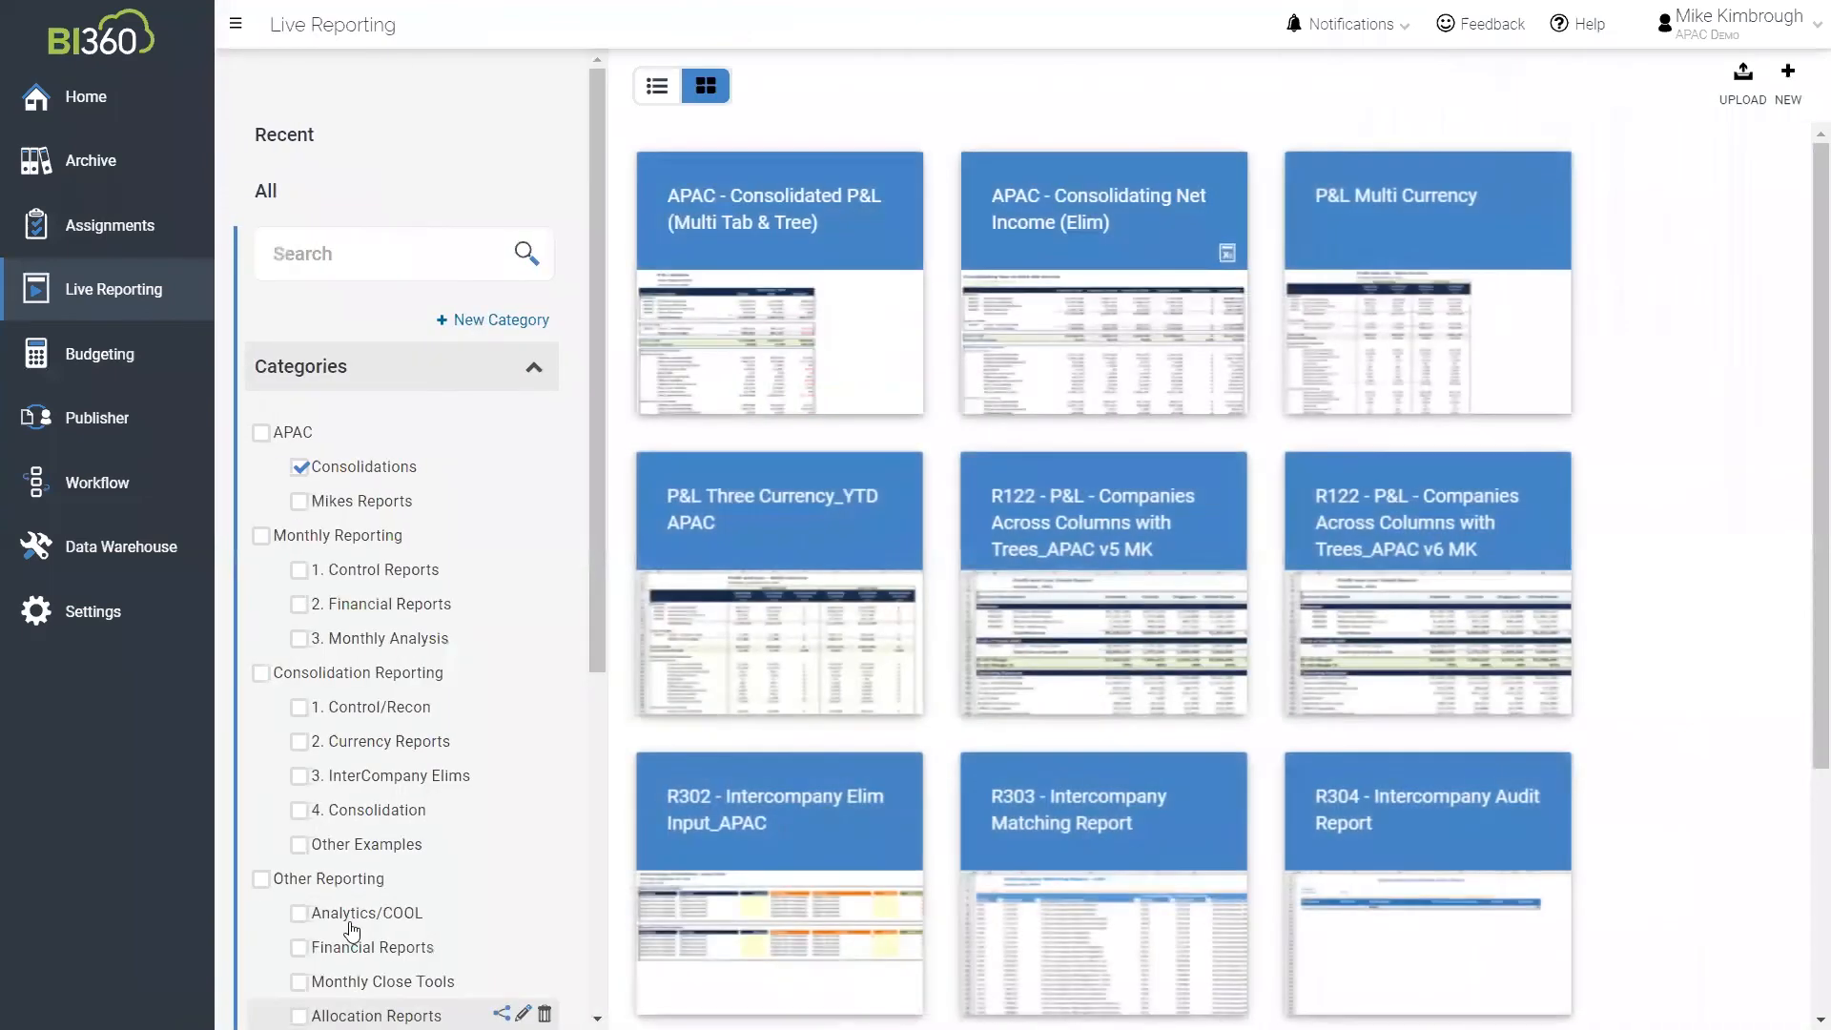
left_click(1106, 648)
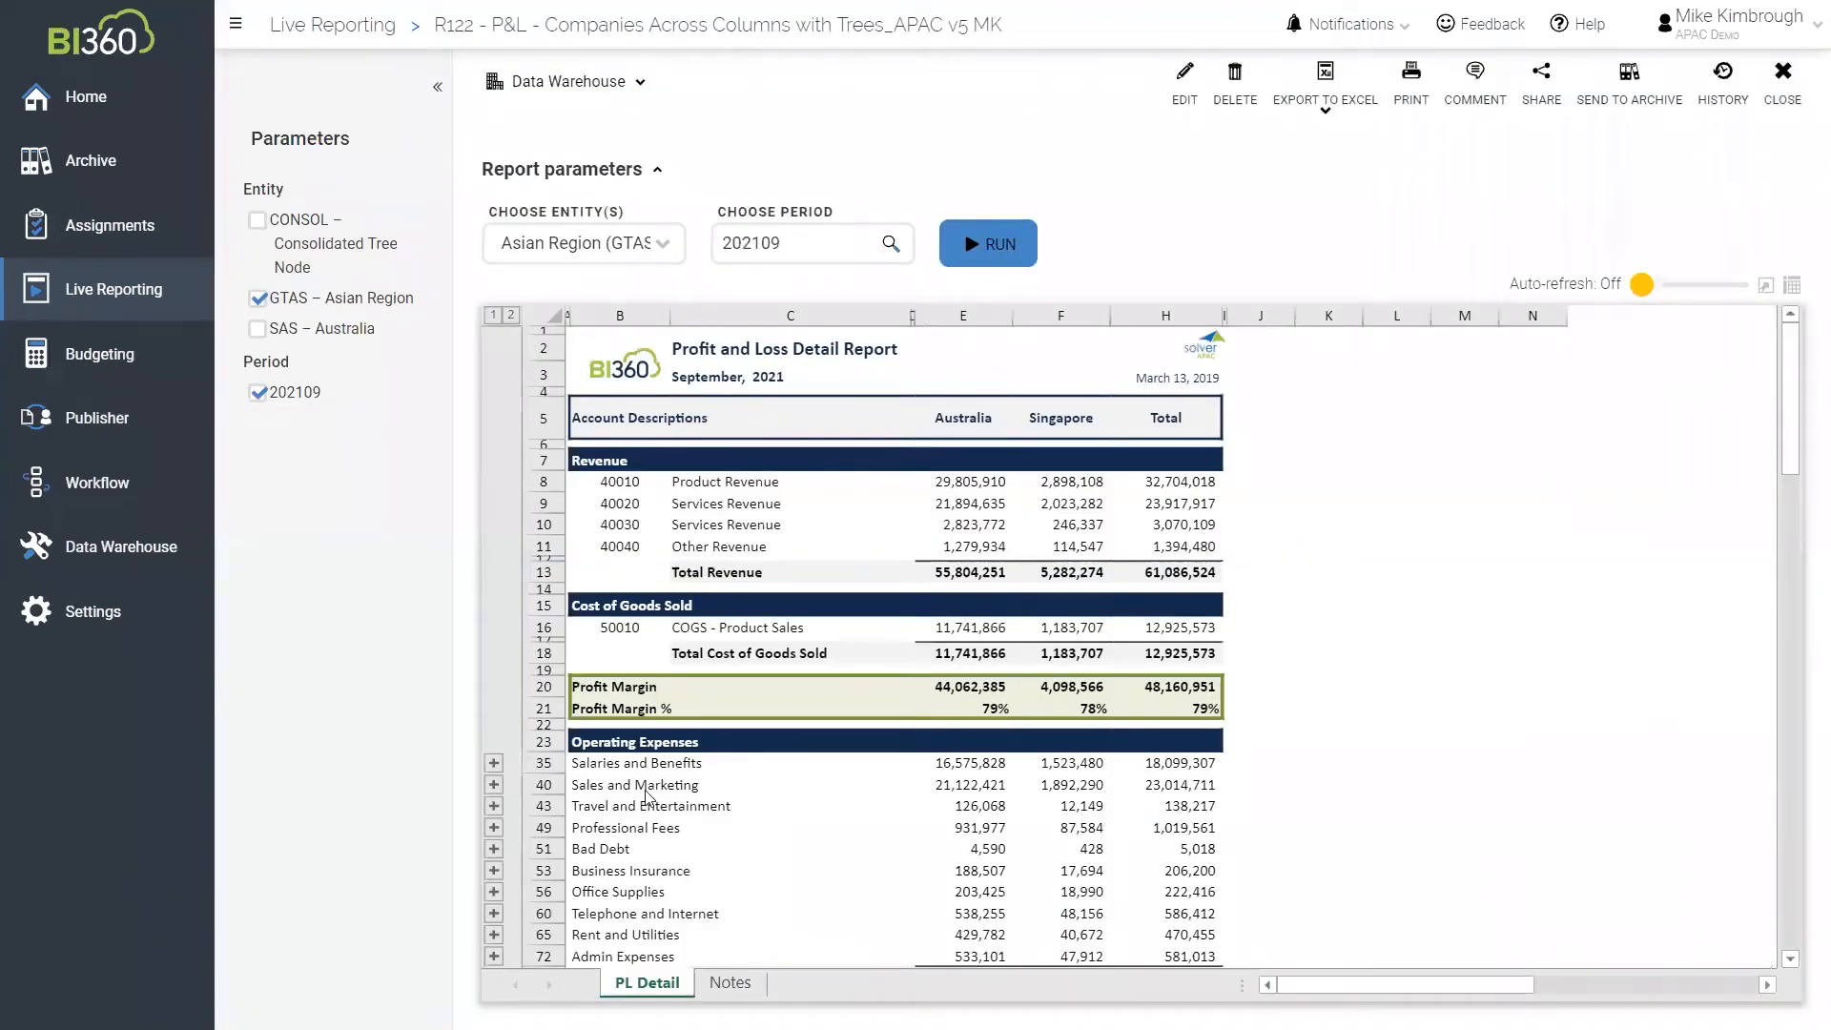
left_click(665, 246)
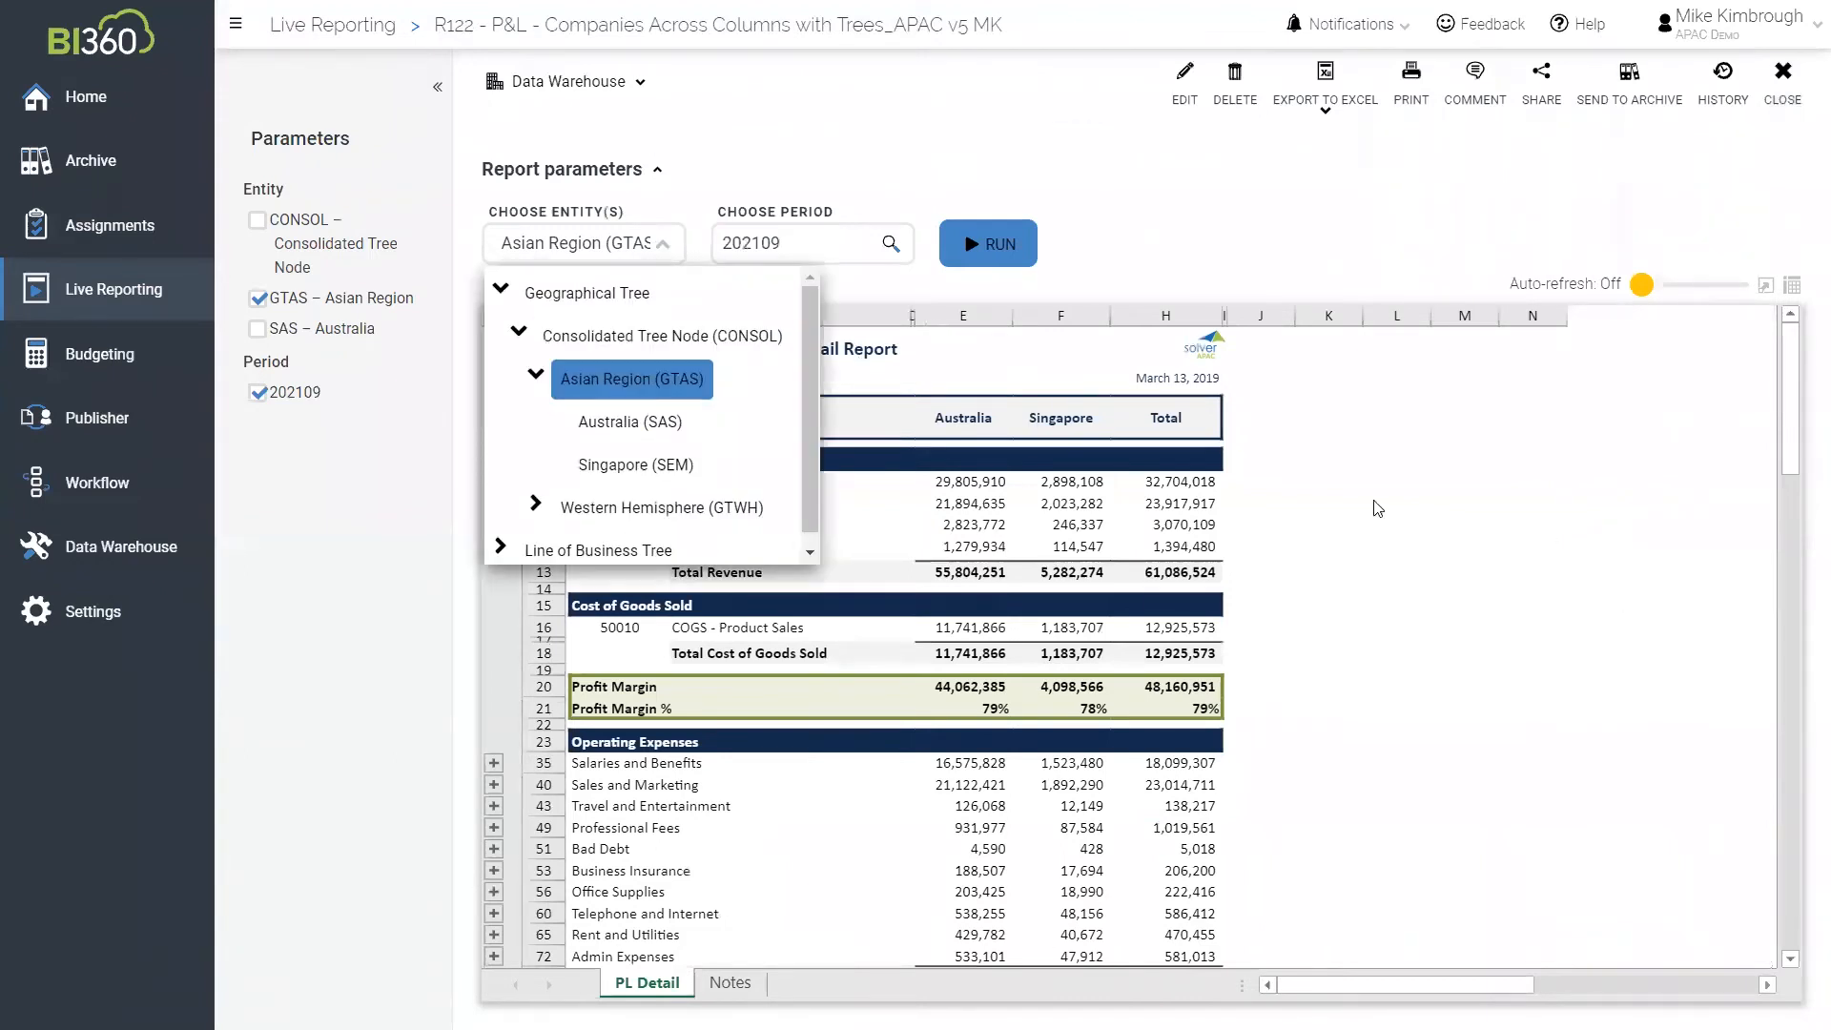
left_click(630, 379)
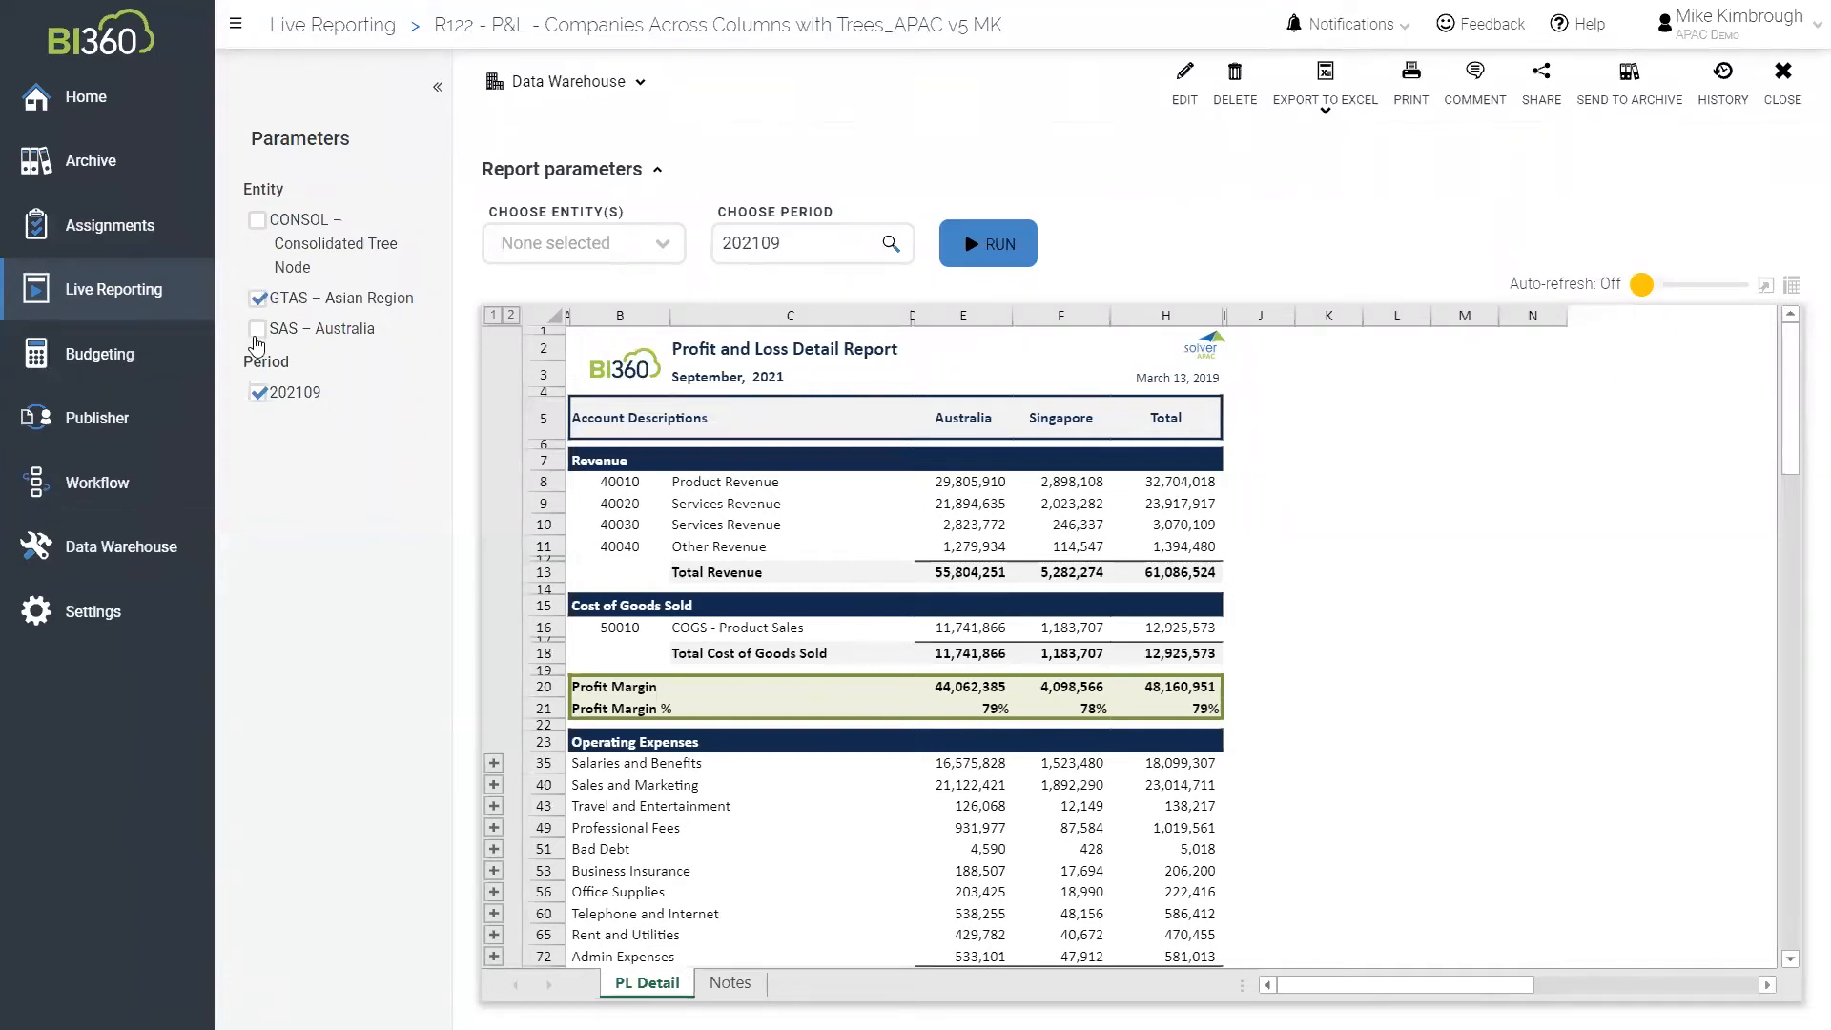
Show the saved P&L results for the SAS – Australia entity and return to the Live Reporting report list
left_click(257, 330)
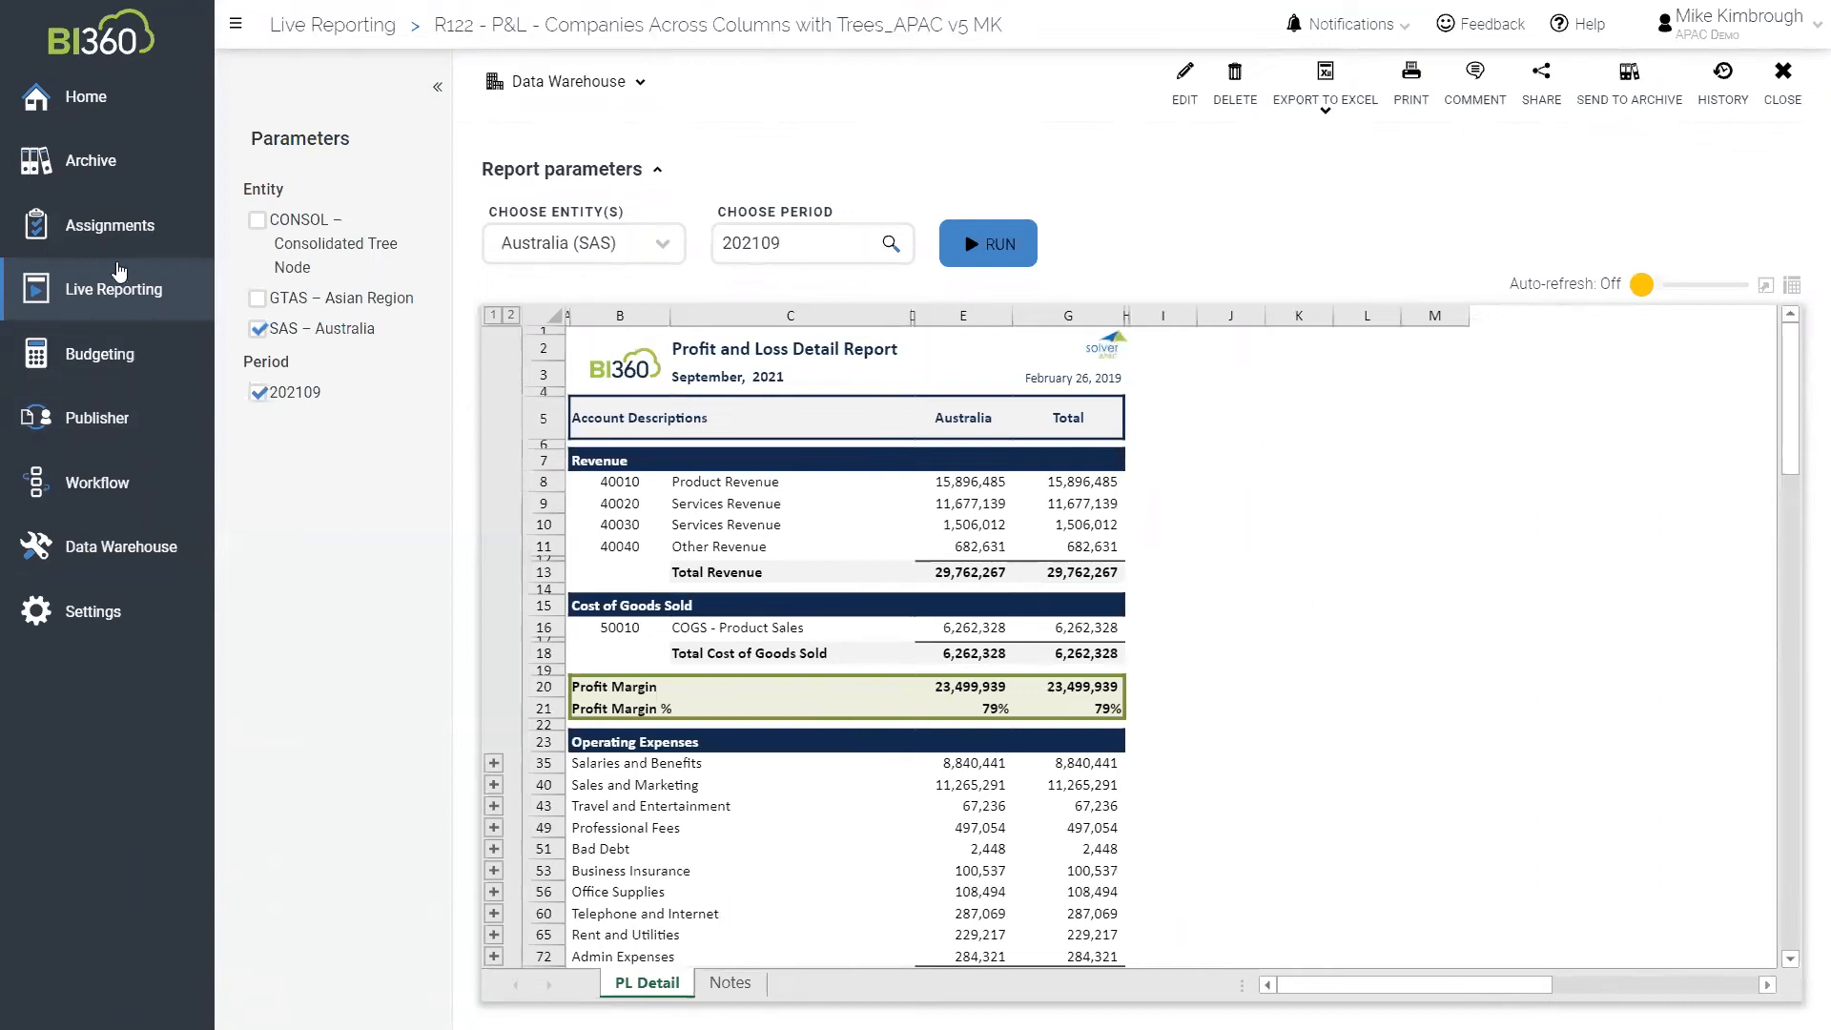
left_click(87, 294)
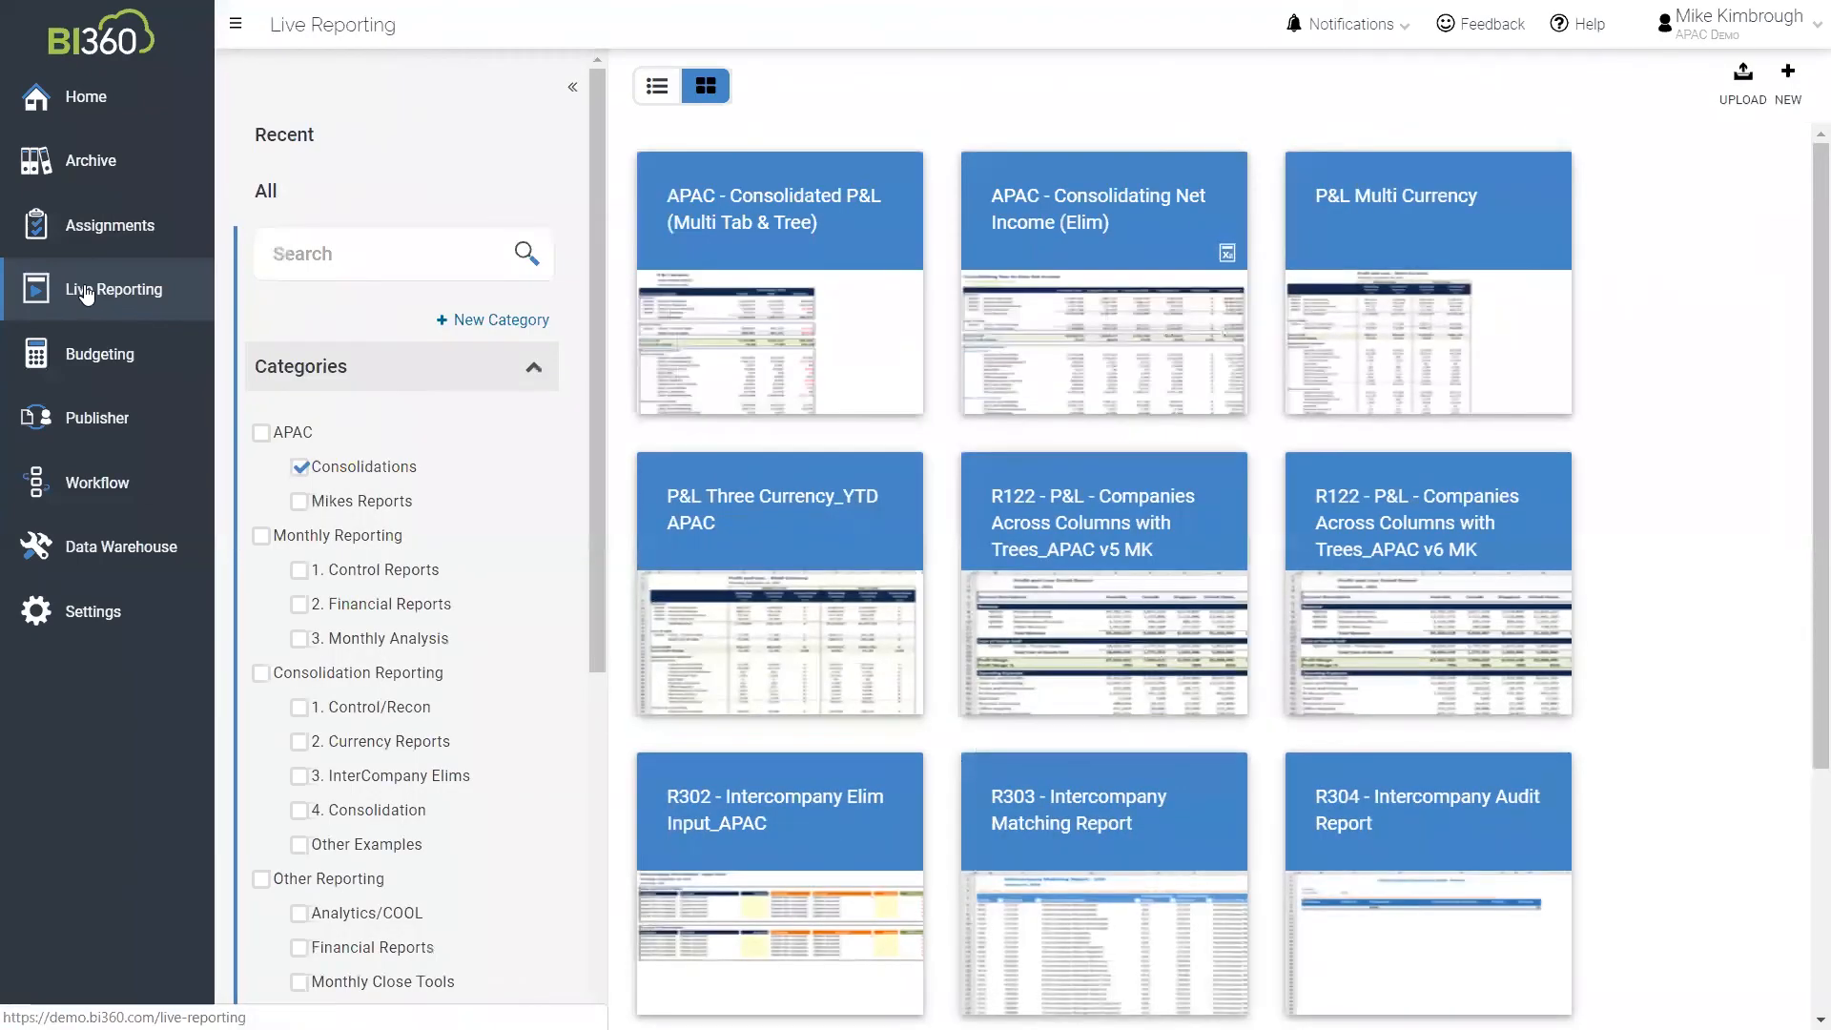
Open the B210 - Other Expenses APAC input form from the Budgeting list
left_click(99, 367)
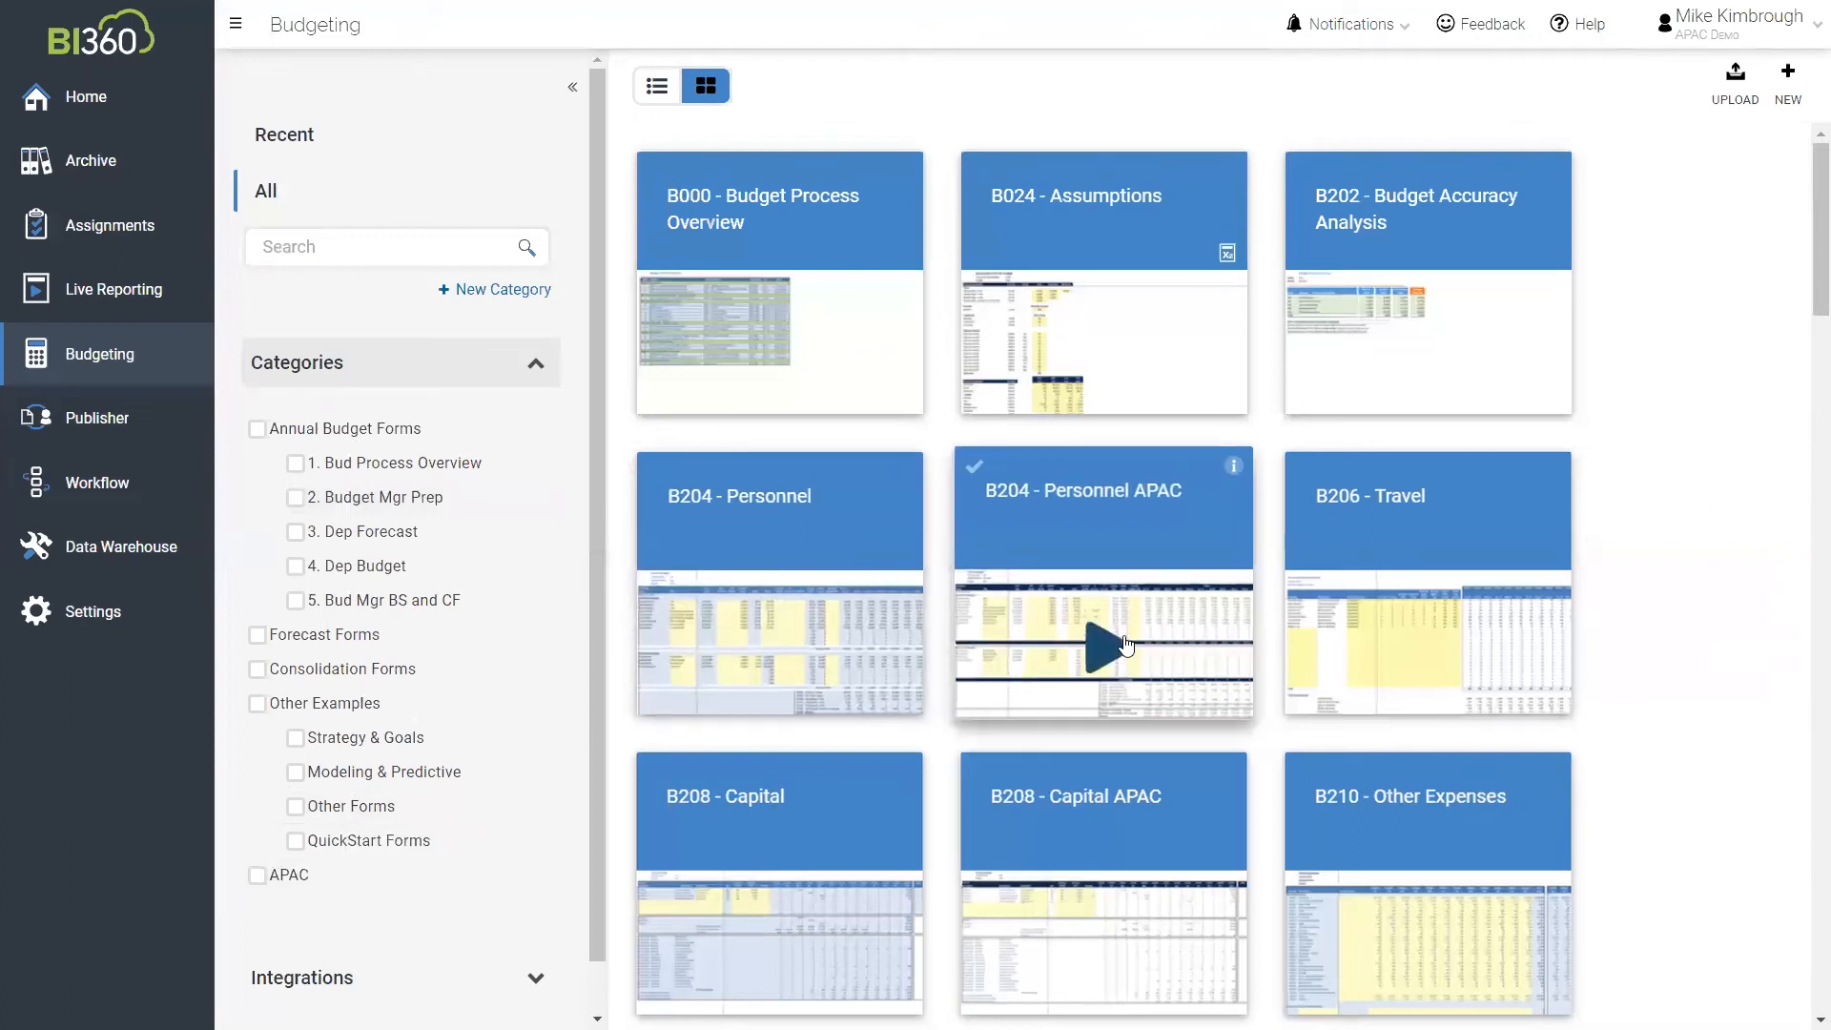
scroll(1106, 620, "down", 3)
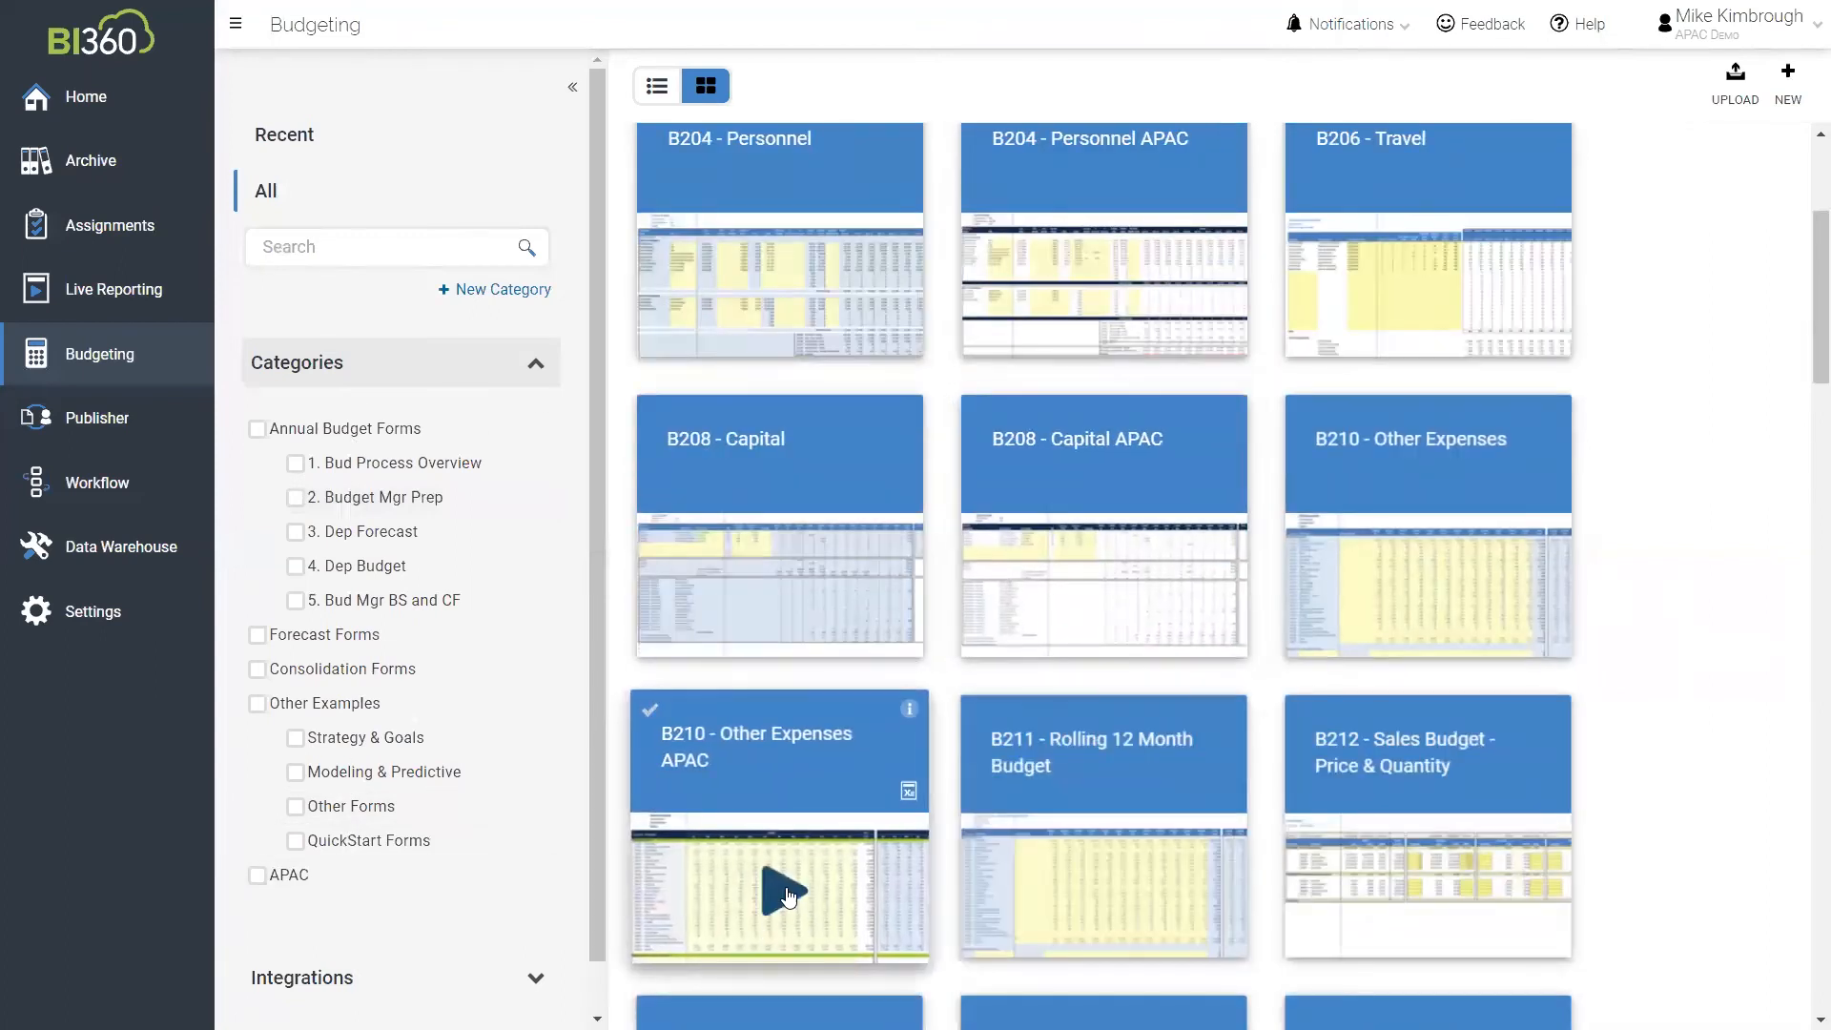
left_click(780, 894)
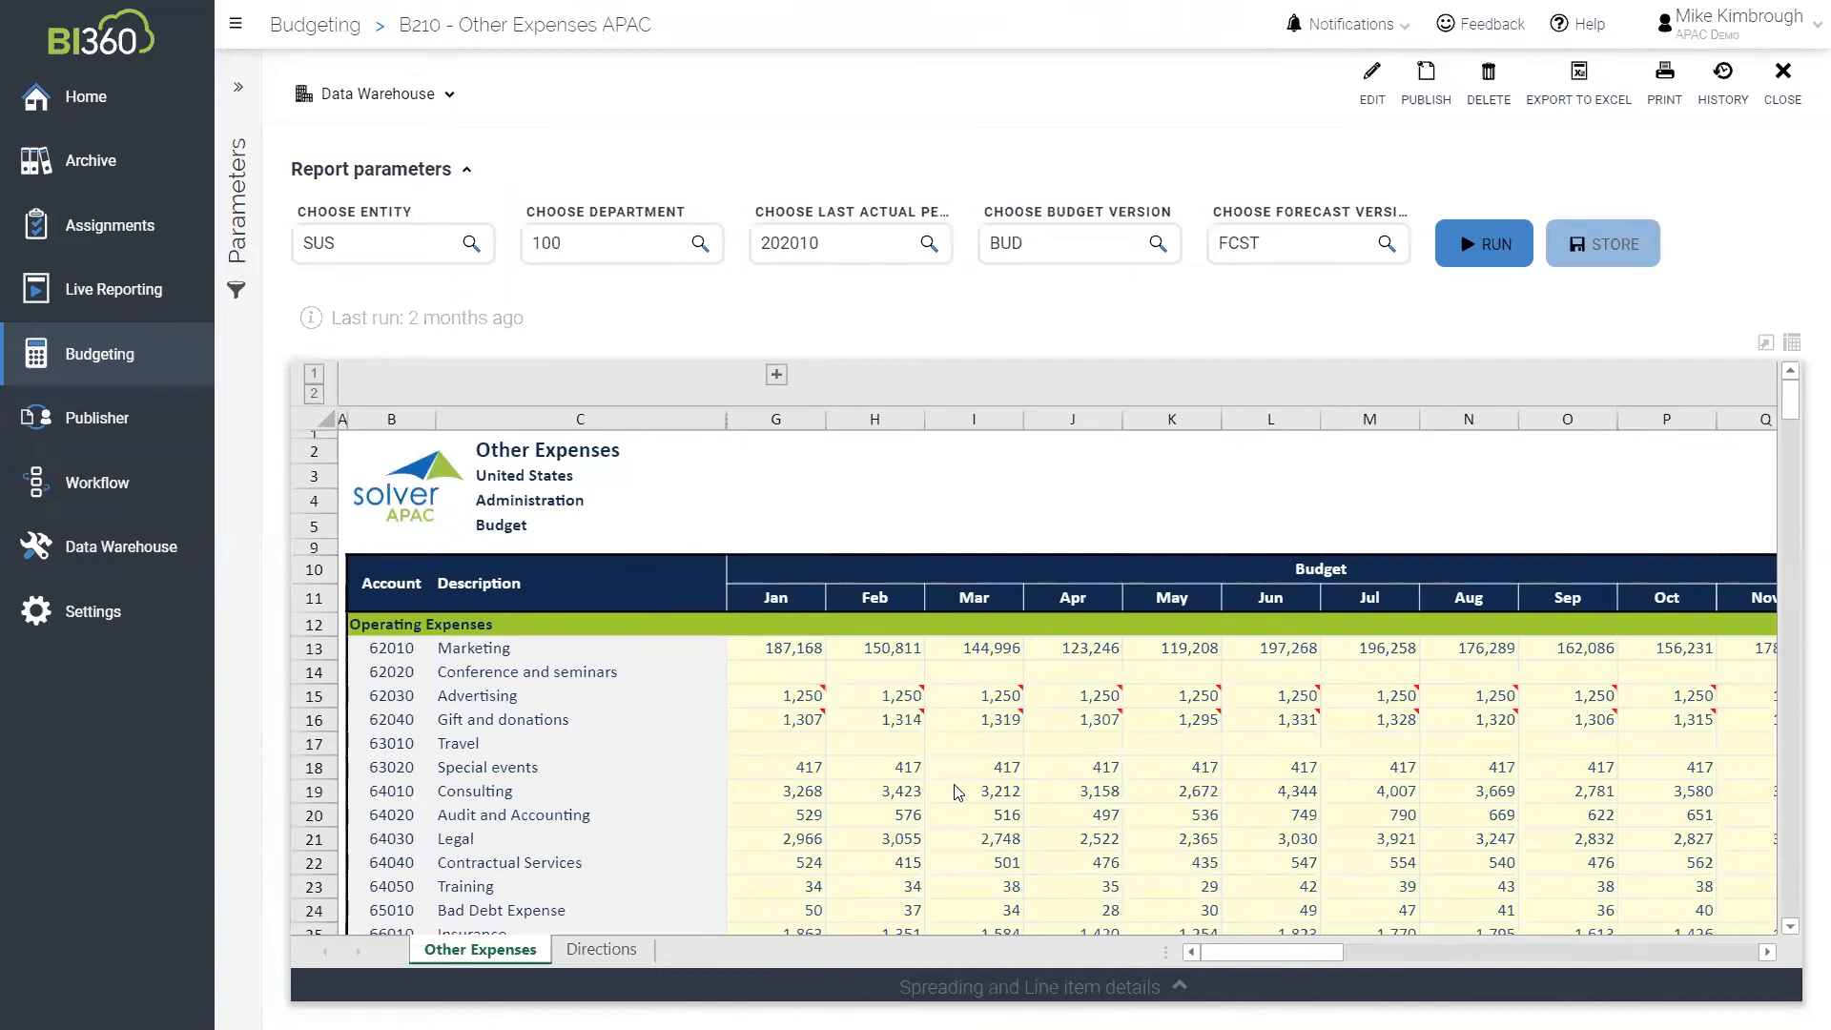
Look through the department choices for the budget form and close the lookup without applying a value
mouse_move(929, 723)
left_click(658, 513)
left_click(701, 247)
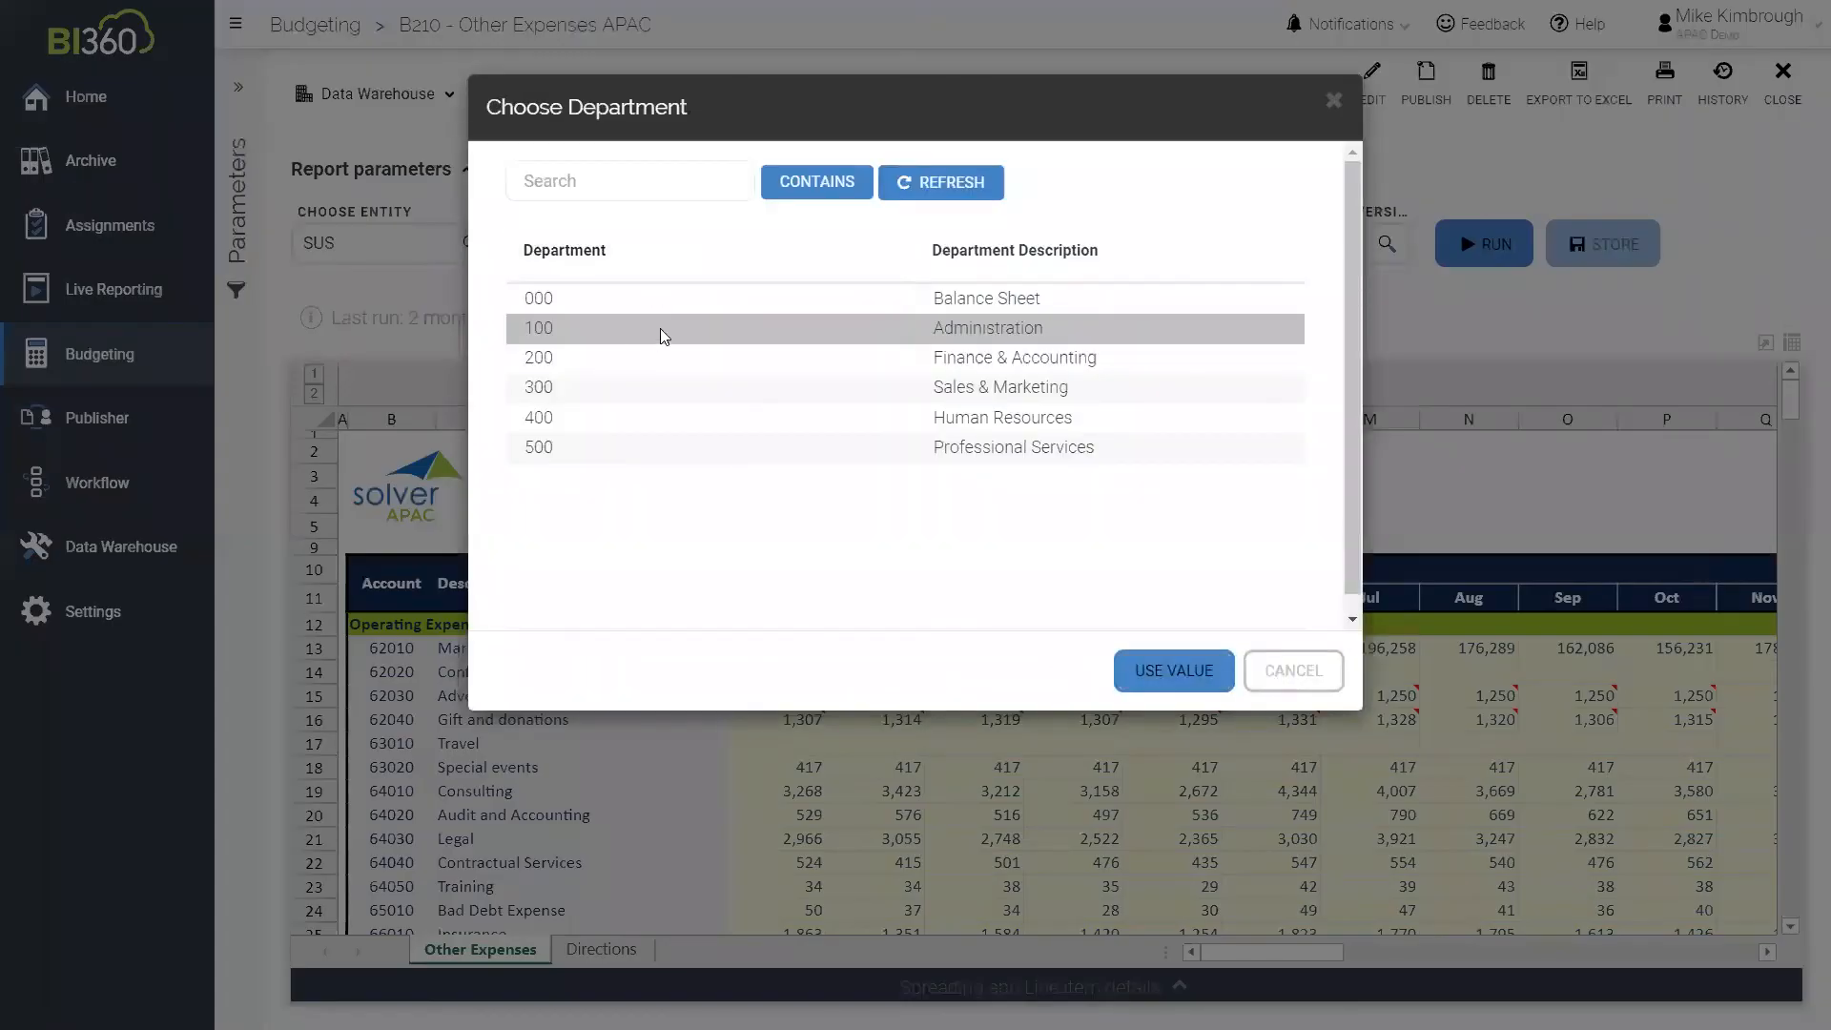
left_click(617, 365)
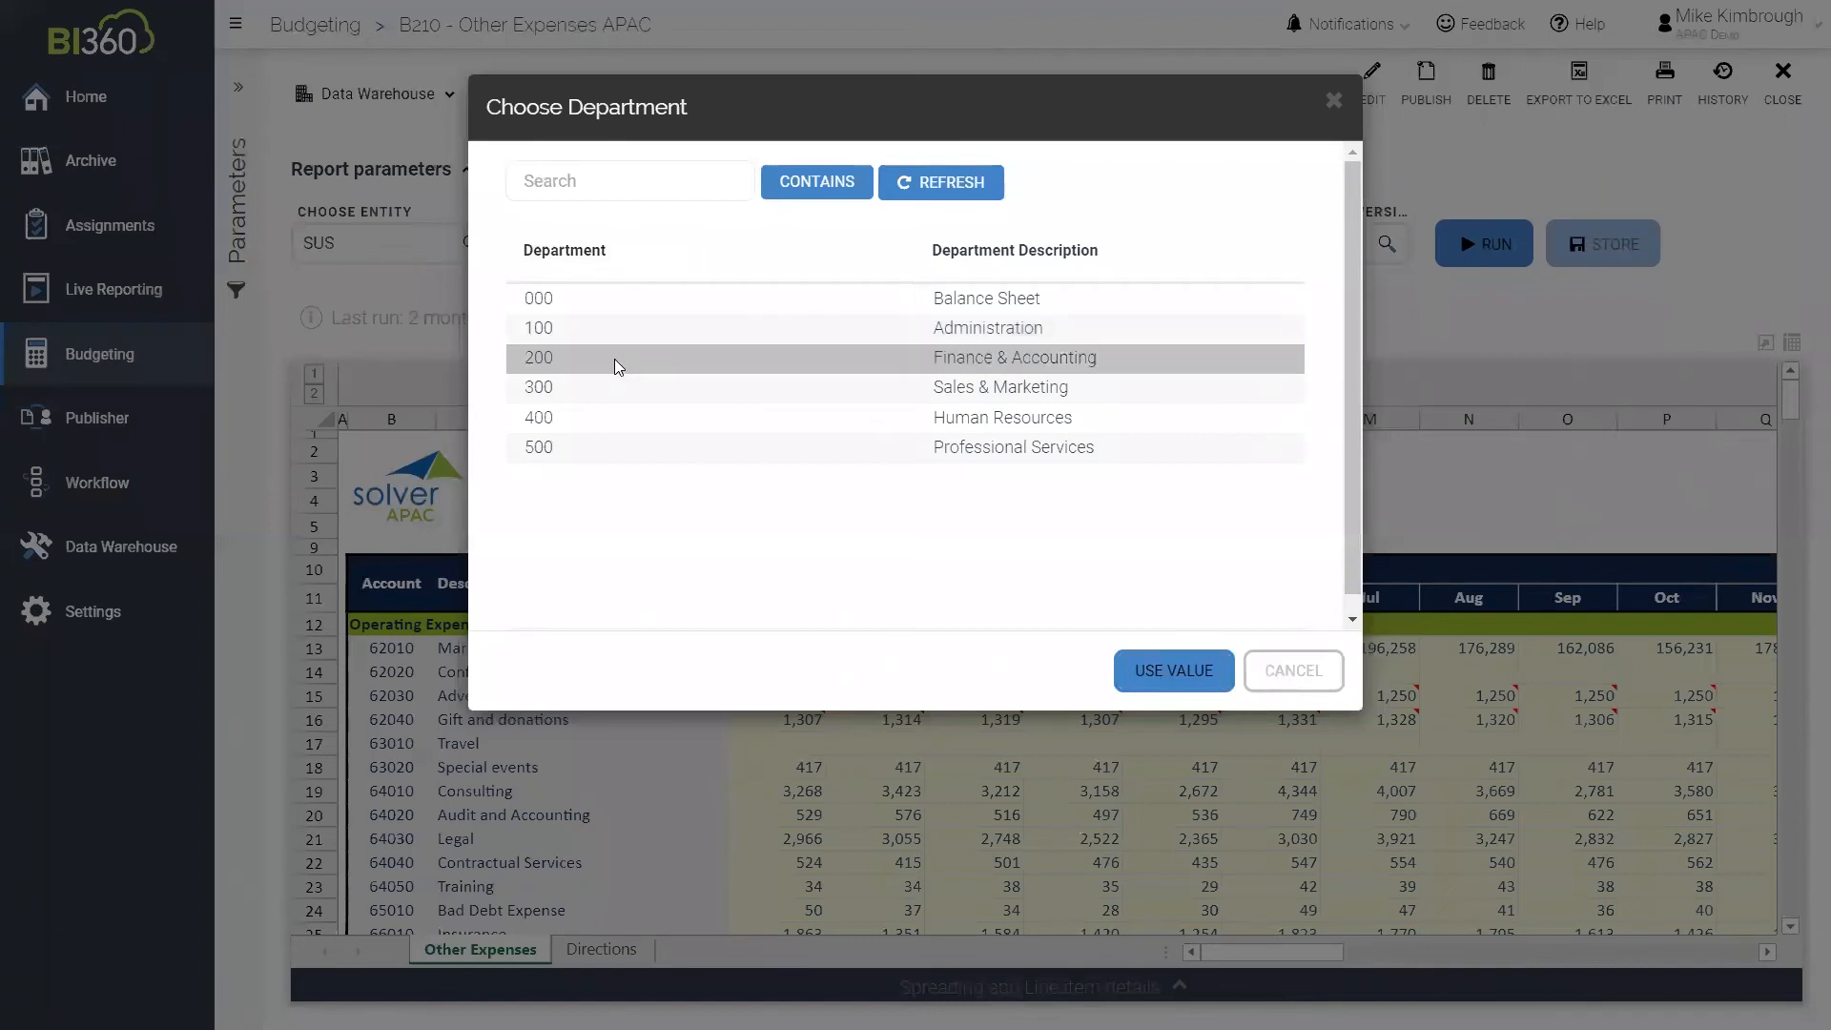
left_click(1317, 673)
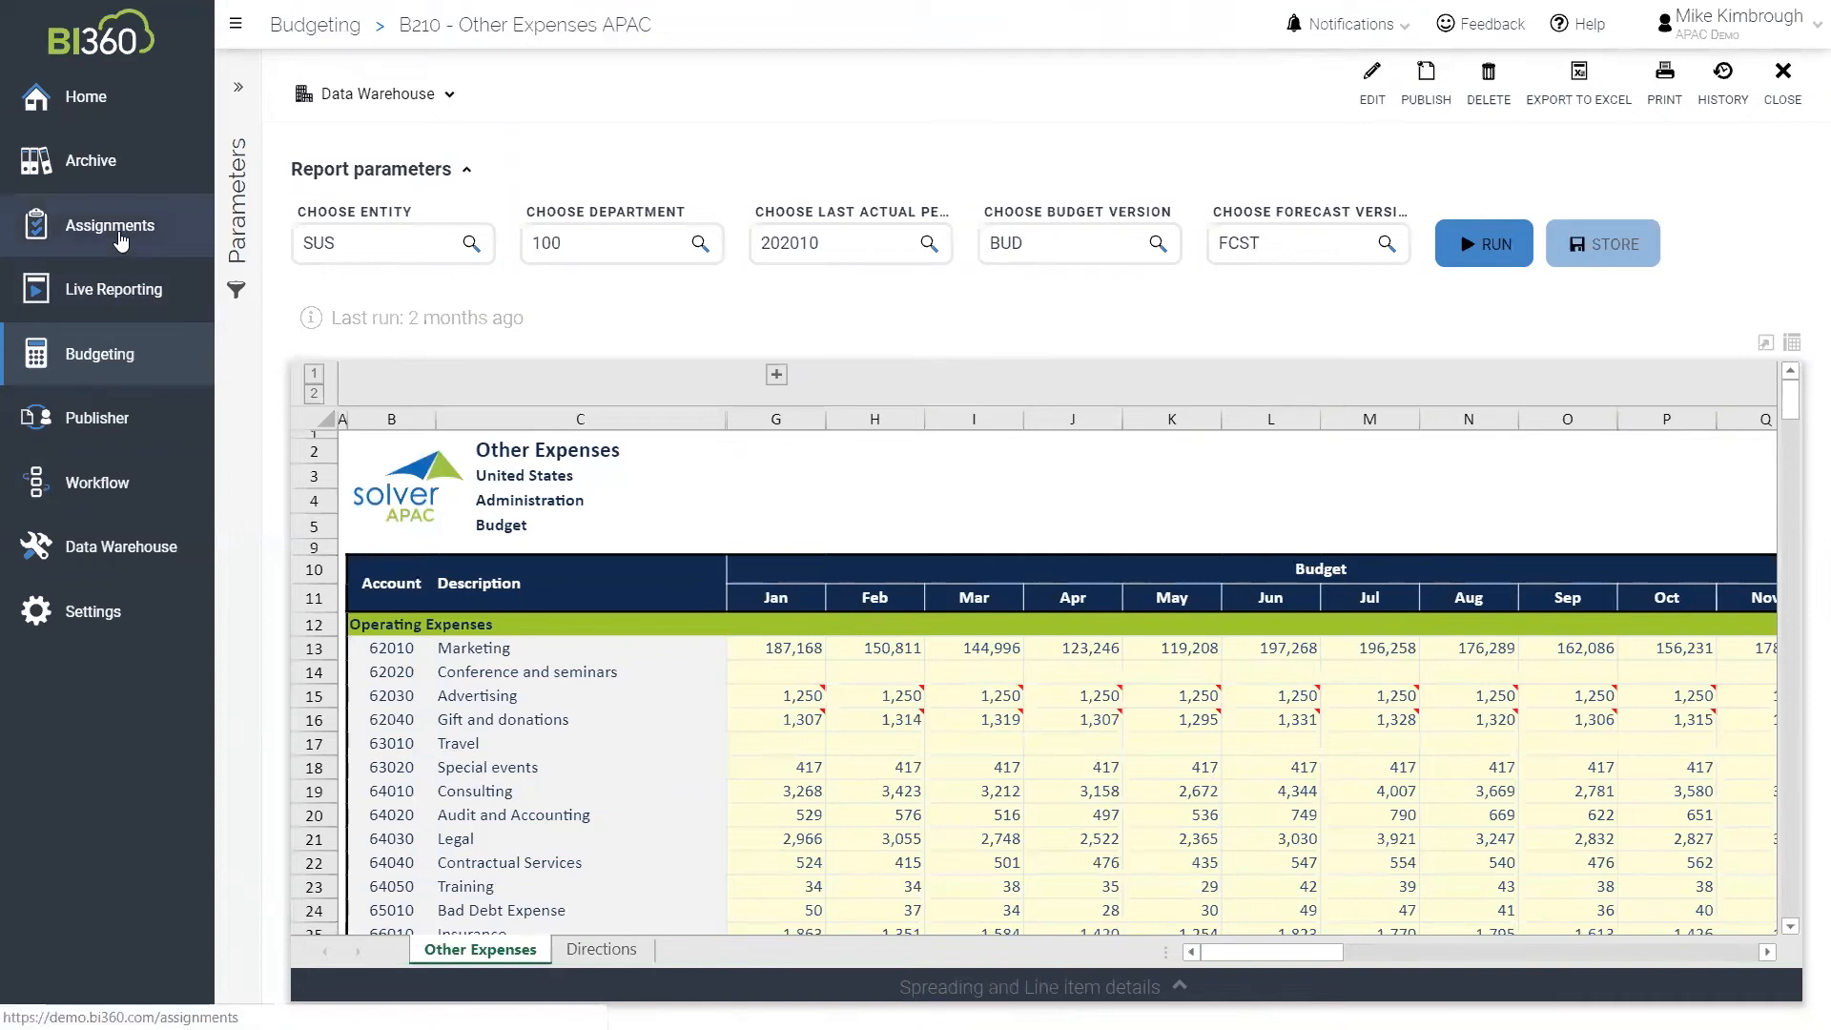
Open the in-progress B210 - Other Expenses APAC assignment of the Annual APAC Budget 2019 workflow and expand it to full view
left_click(120, 241)
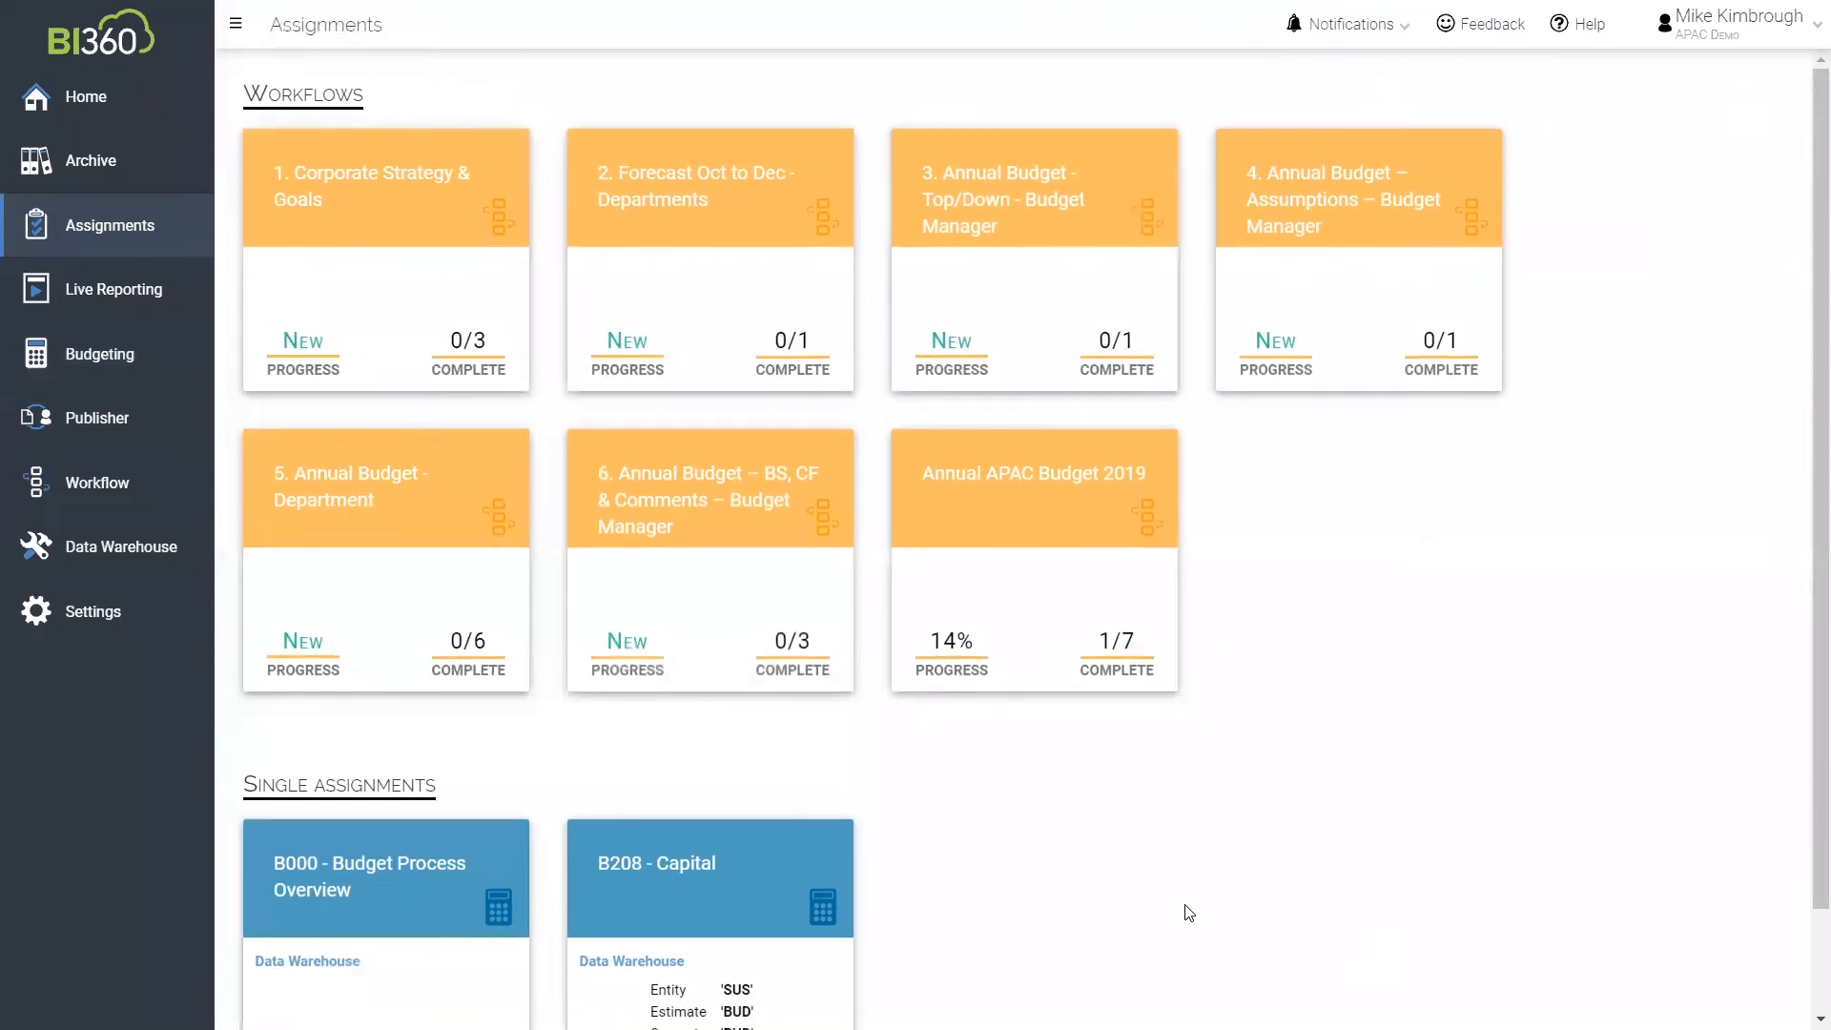
left_click(1028, 623)
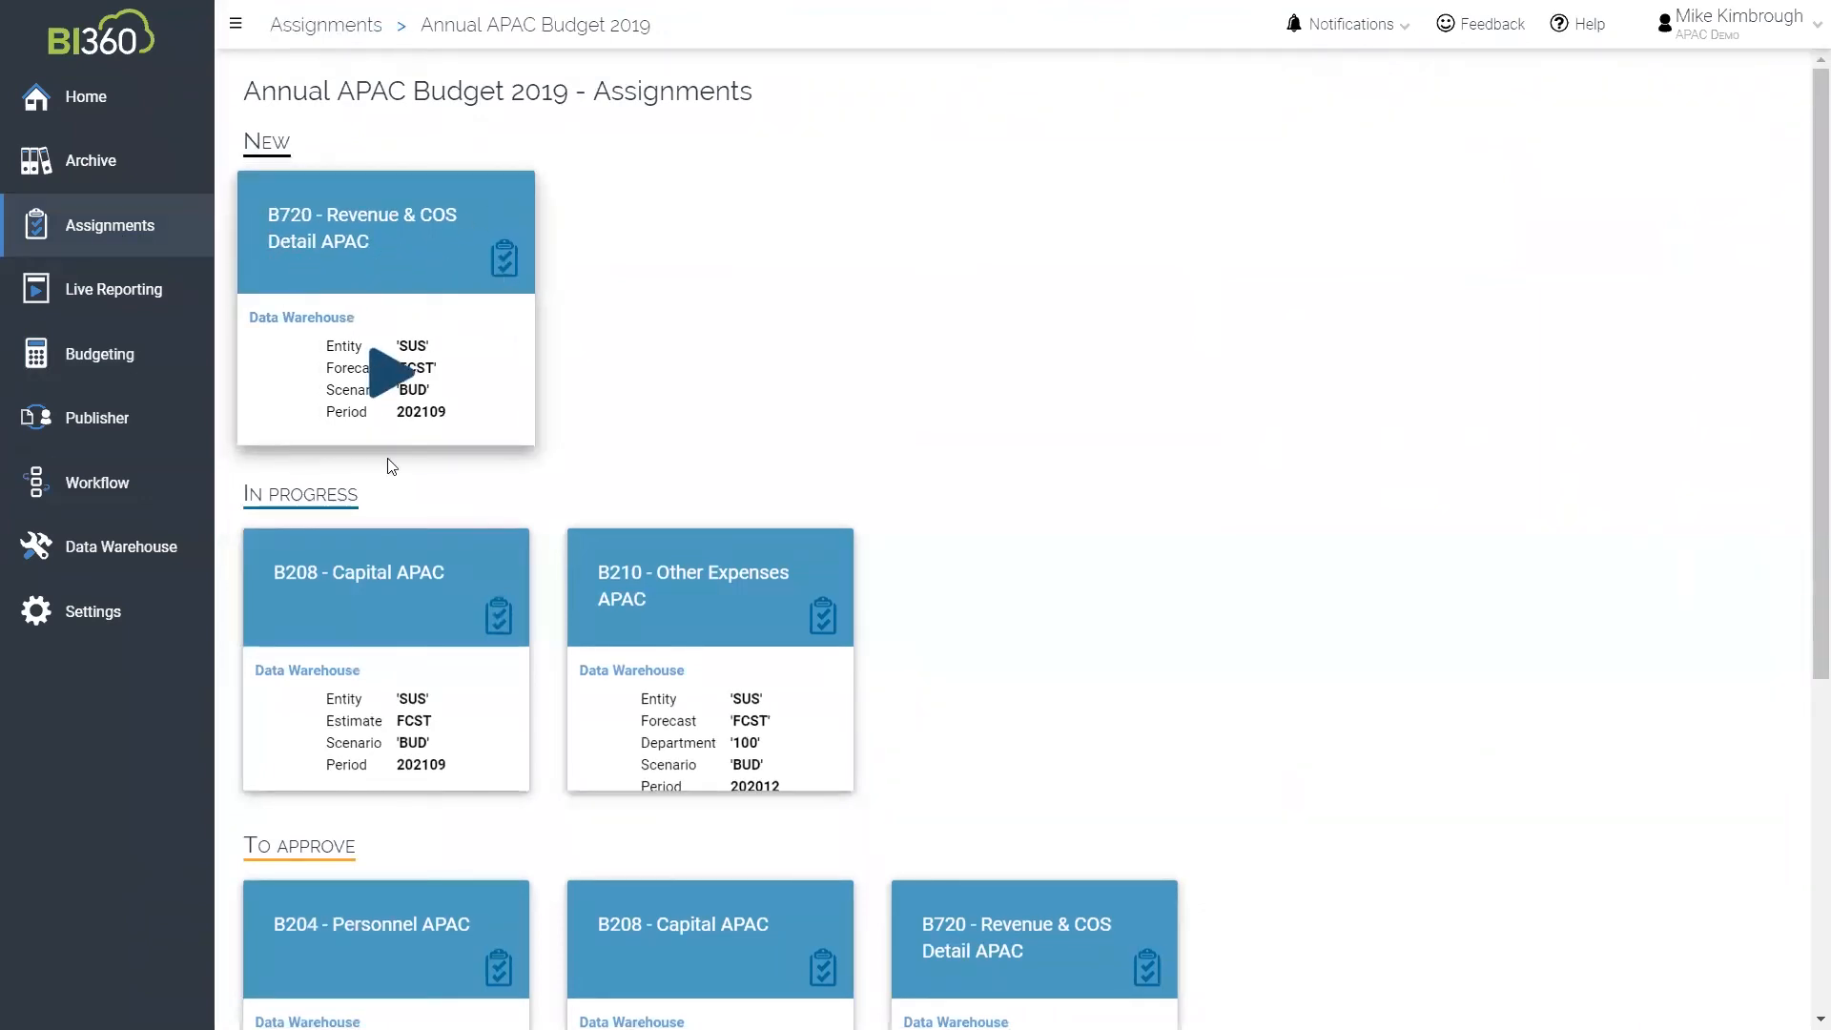
scroll(788, 540, "down", 1)
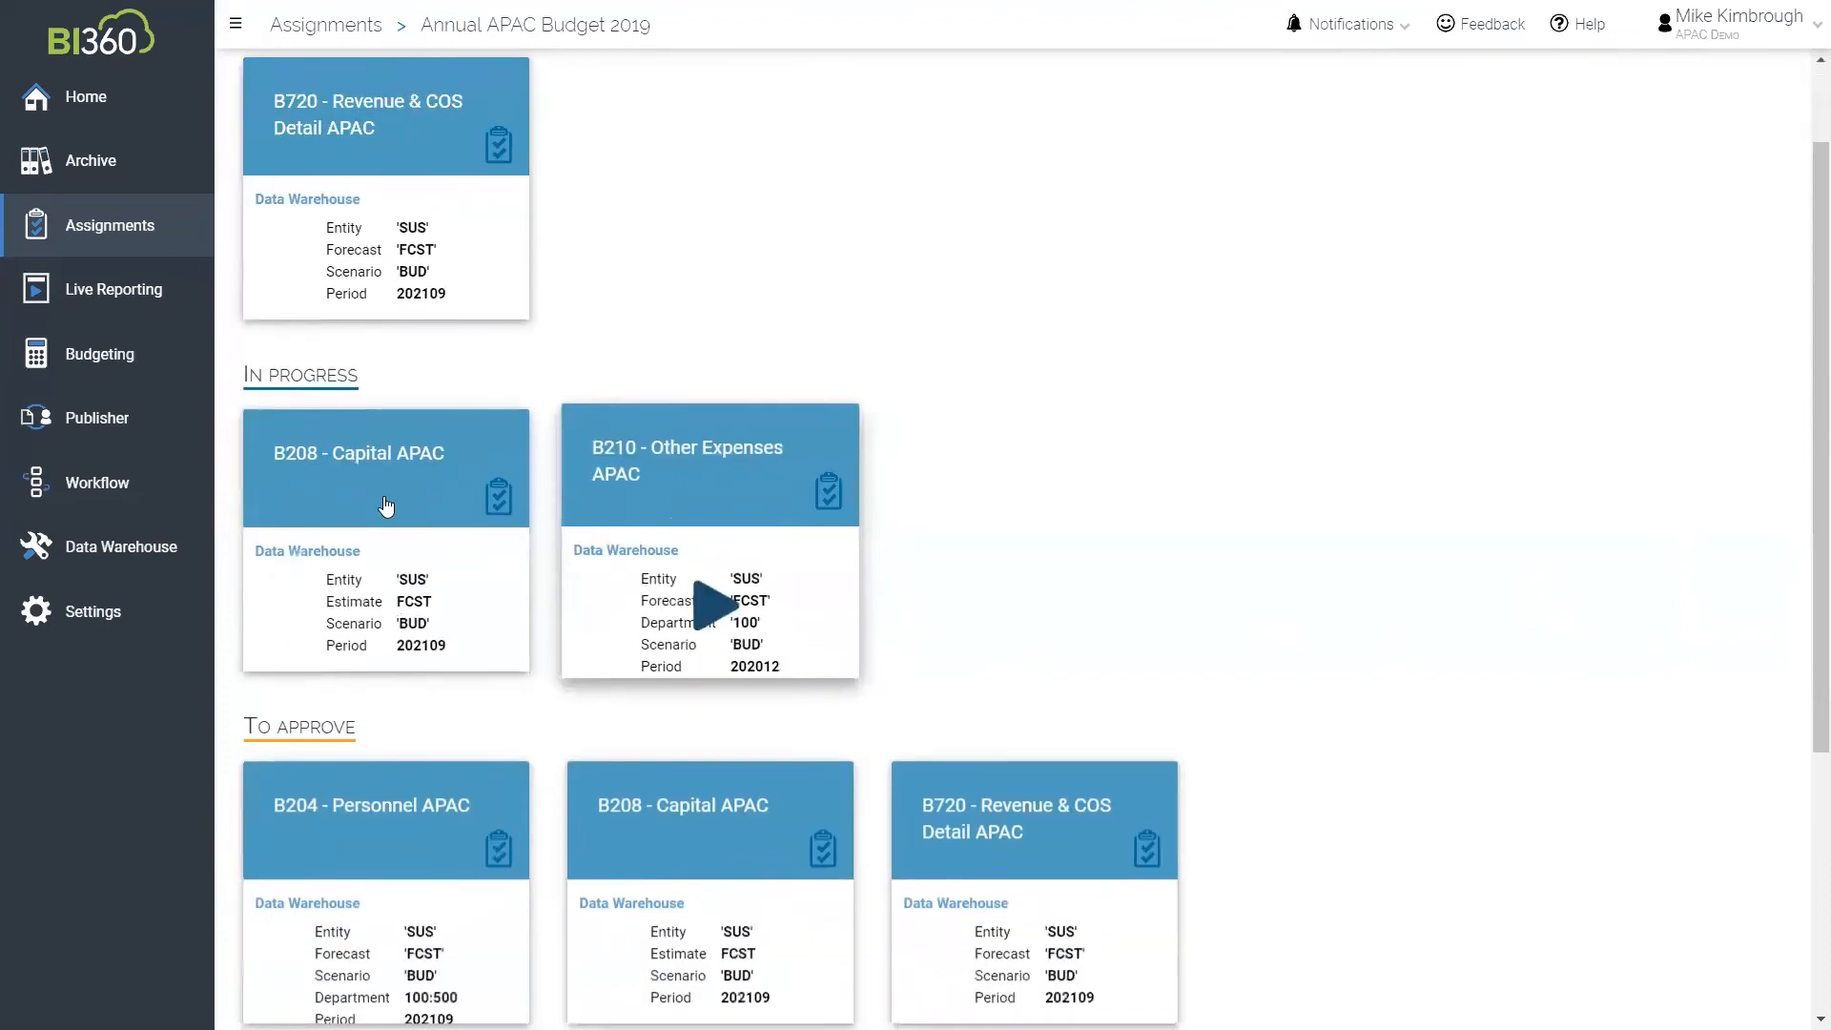
scroll(622, 474, "down", 2)
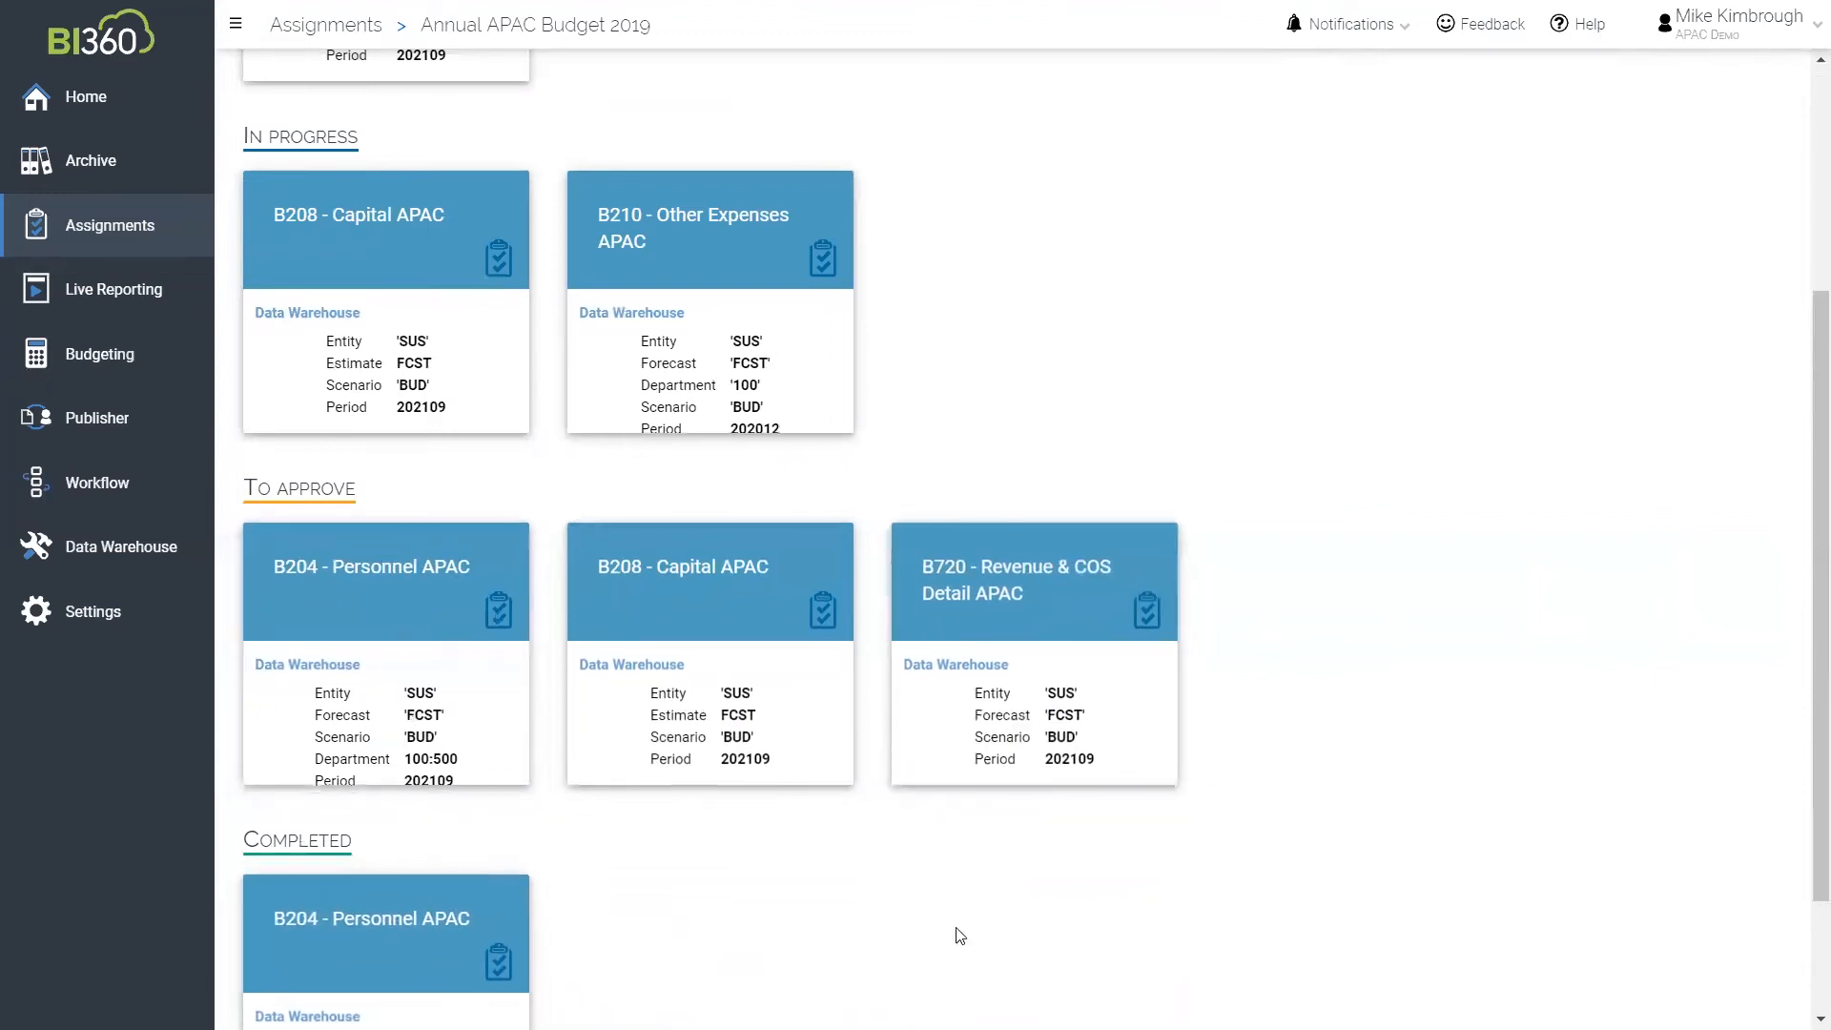
scroll(982, 933, "up", 2)
scroll(982, 933, "up", 2)
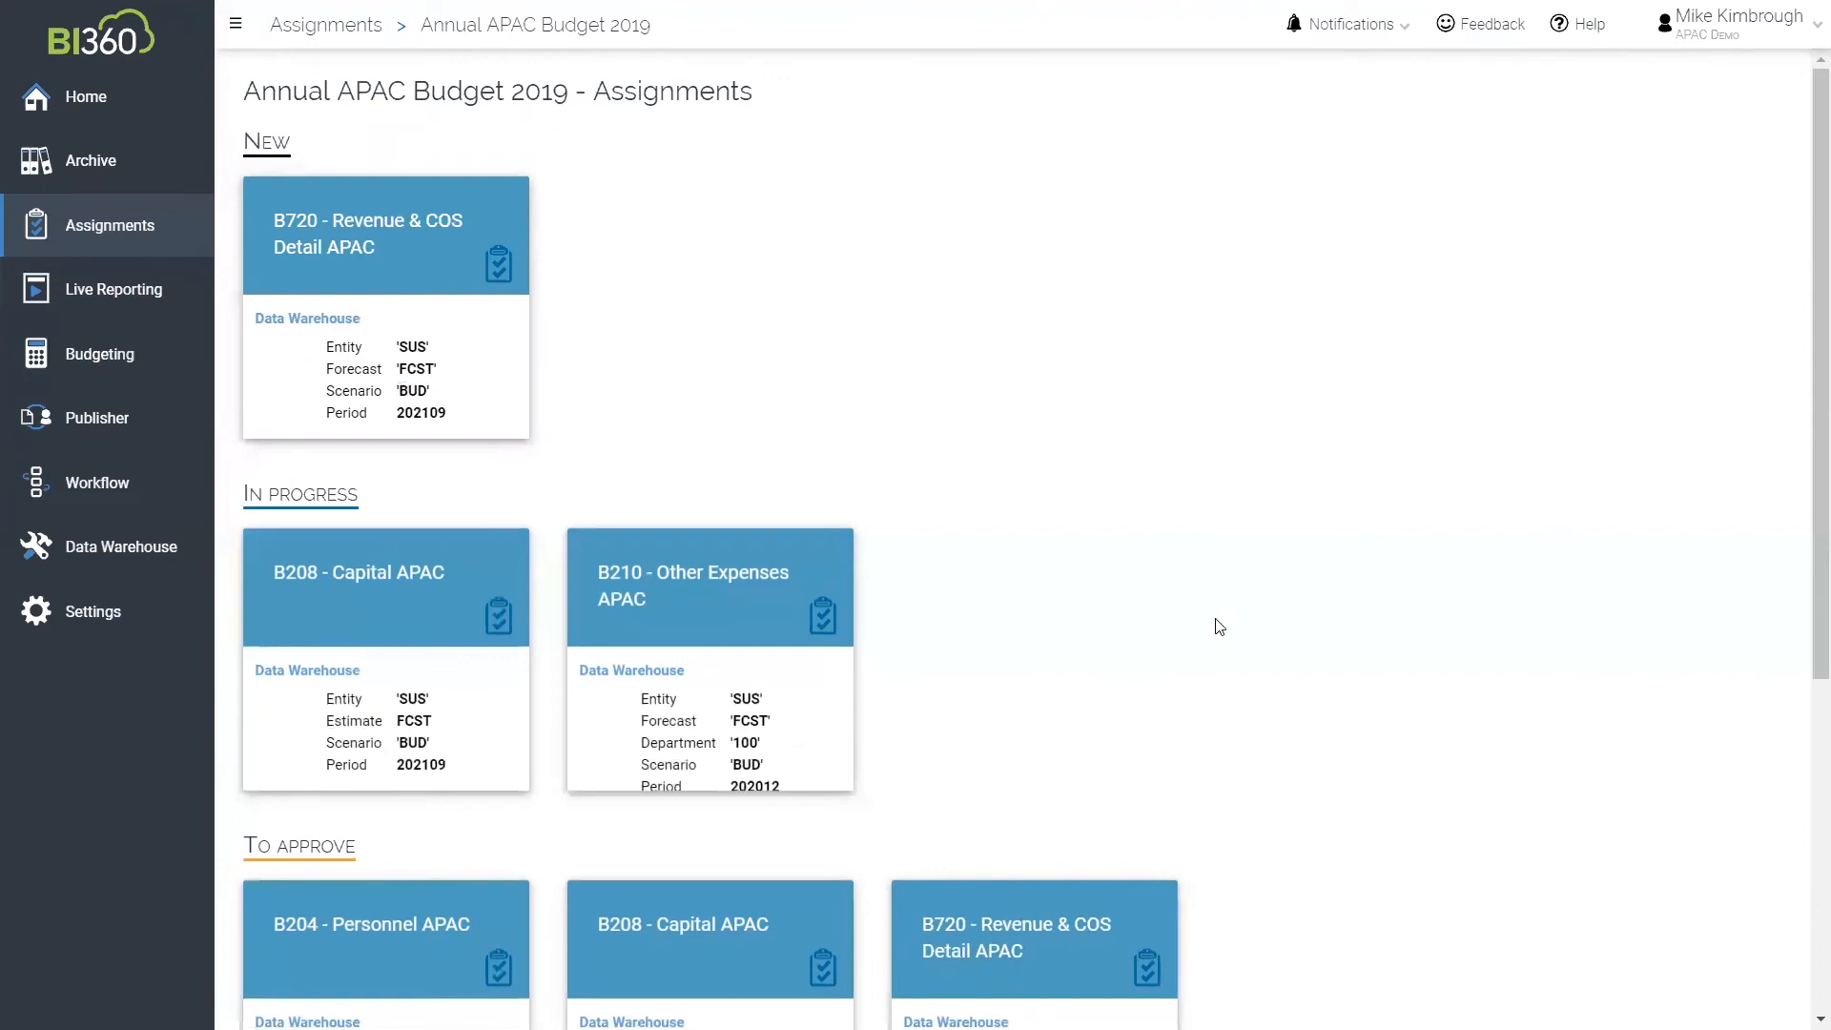
left_click(717, 717)
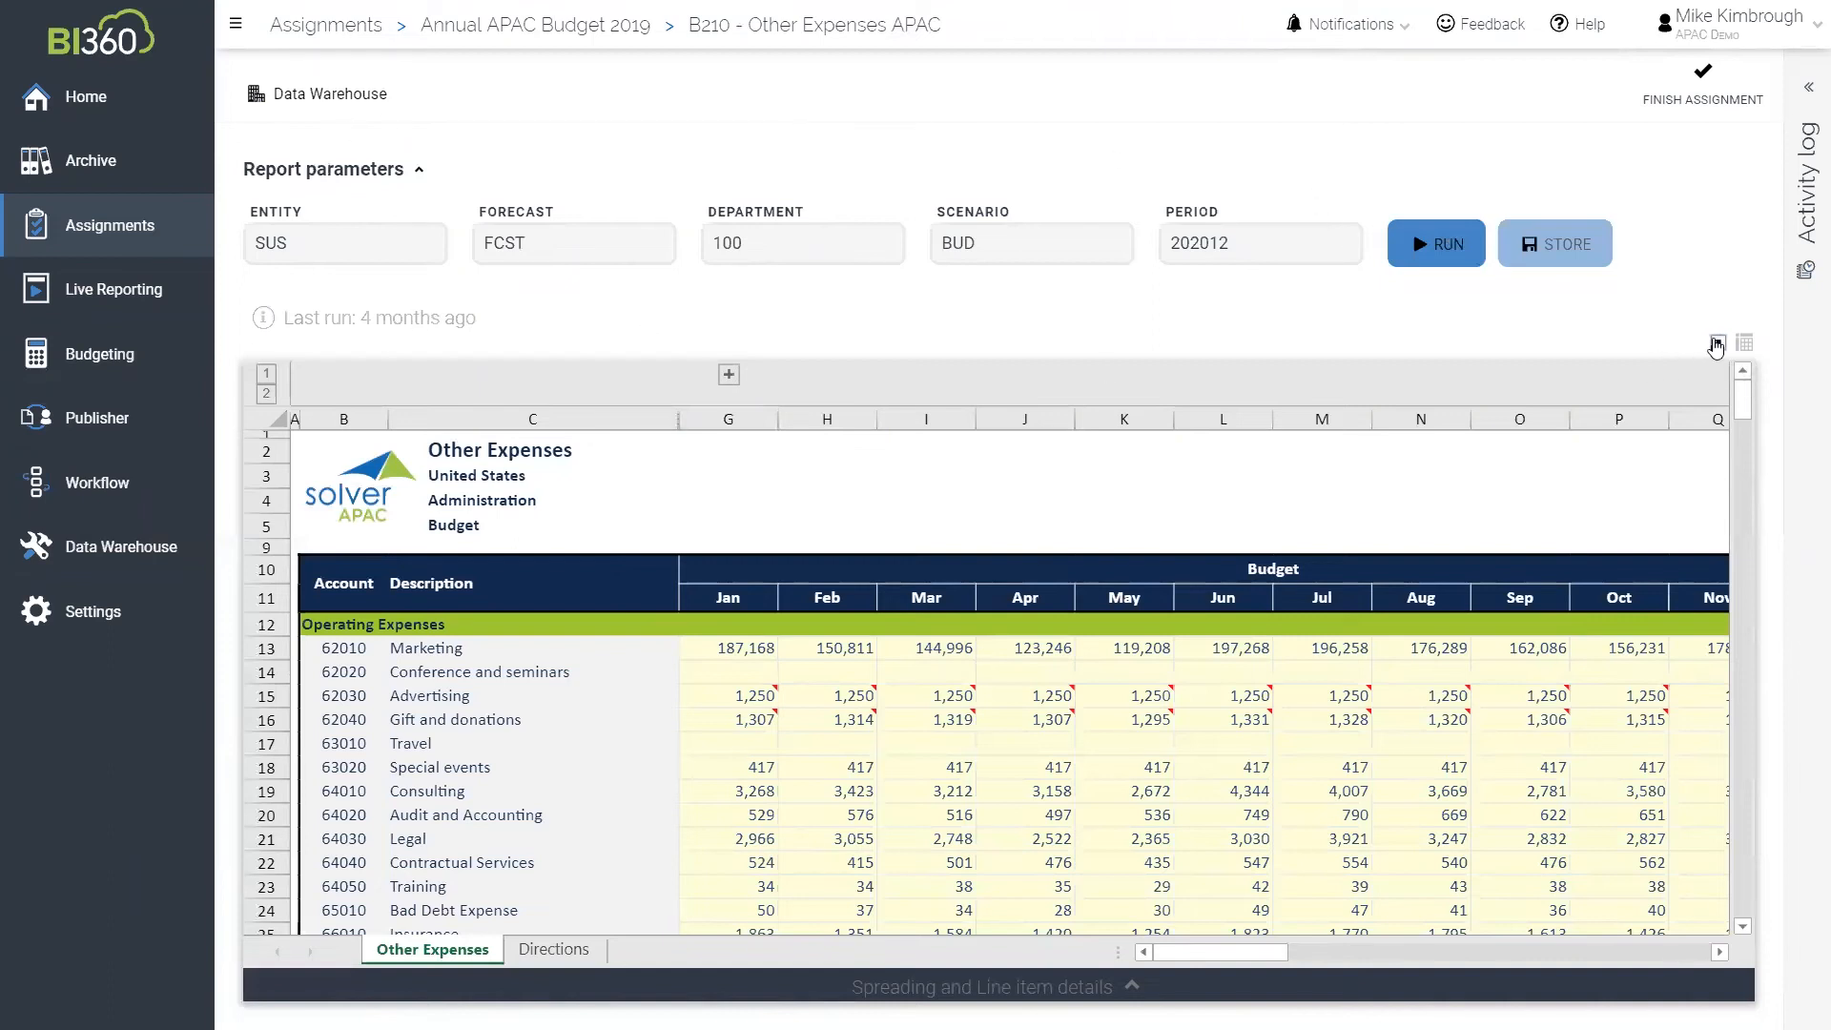
left_click(1716, 343)
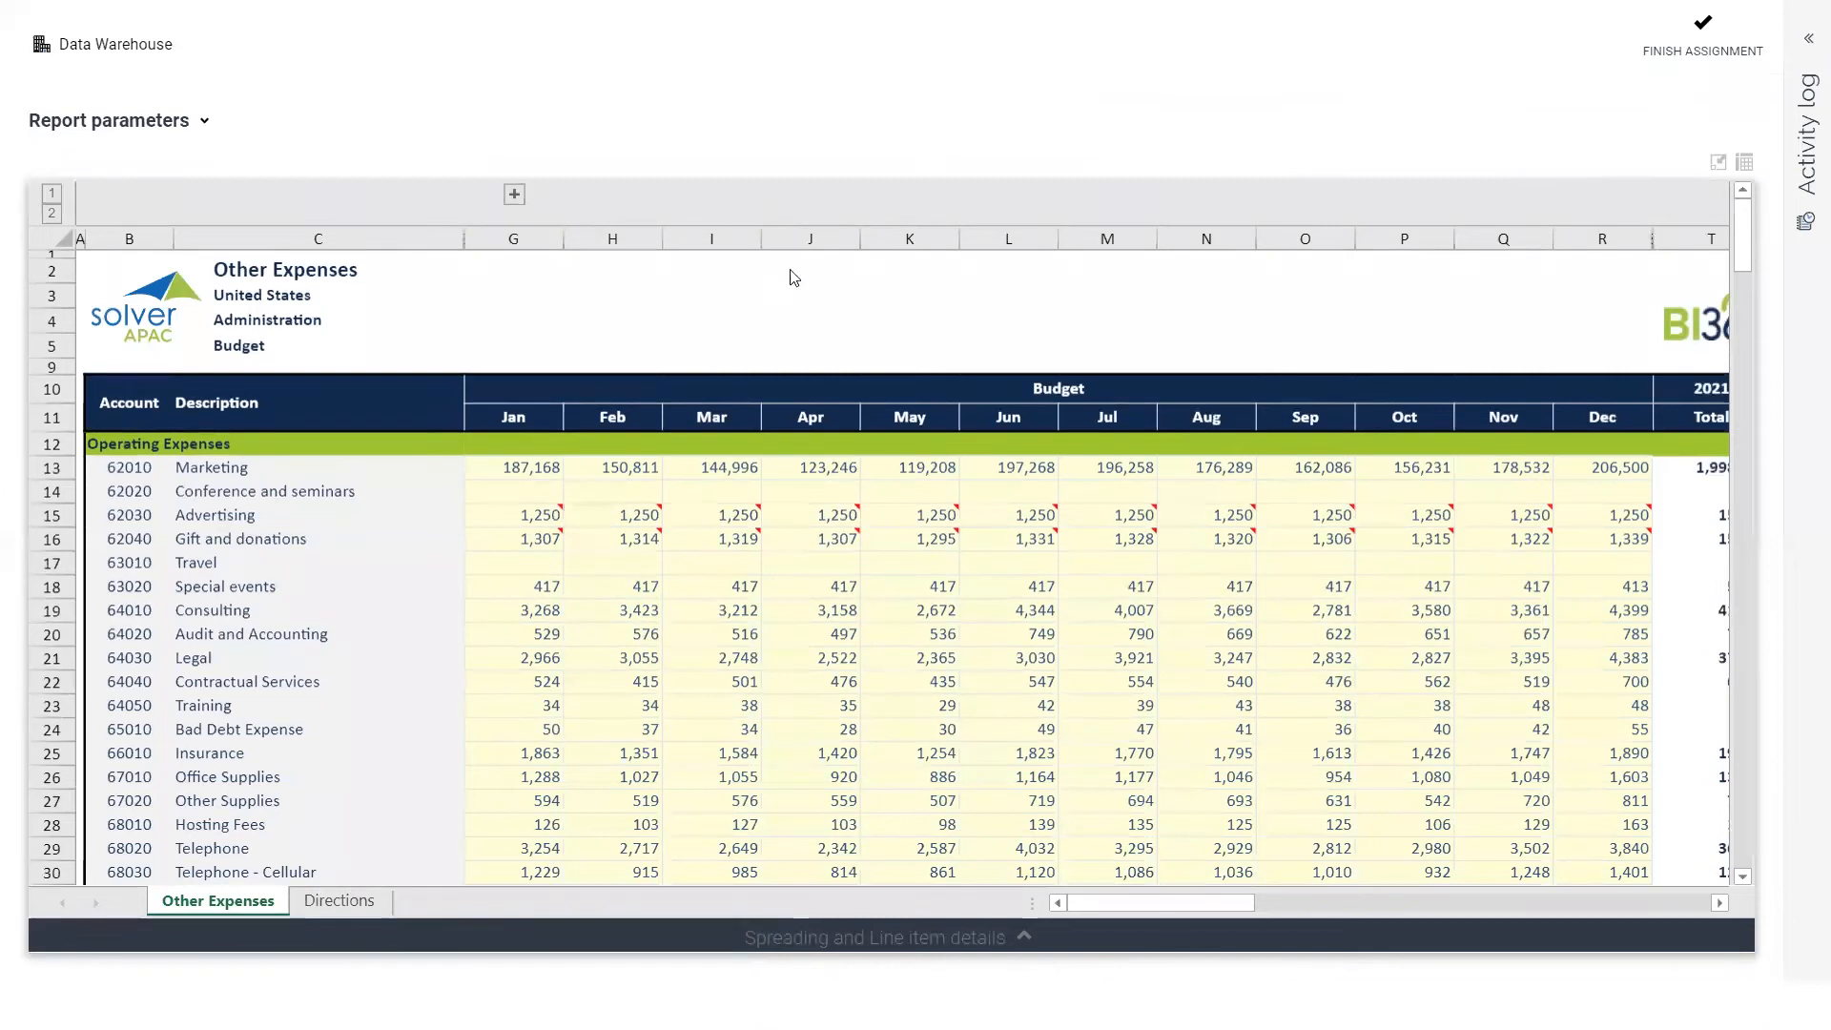
Enter 4000 as the January budget for 62020 Conference and seminars and fill it across through December
left_click(548, 494)
type("4000")
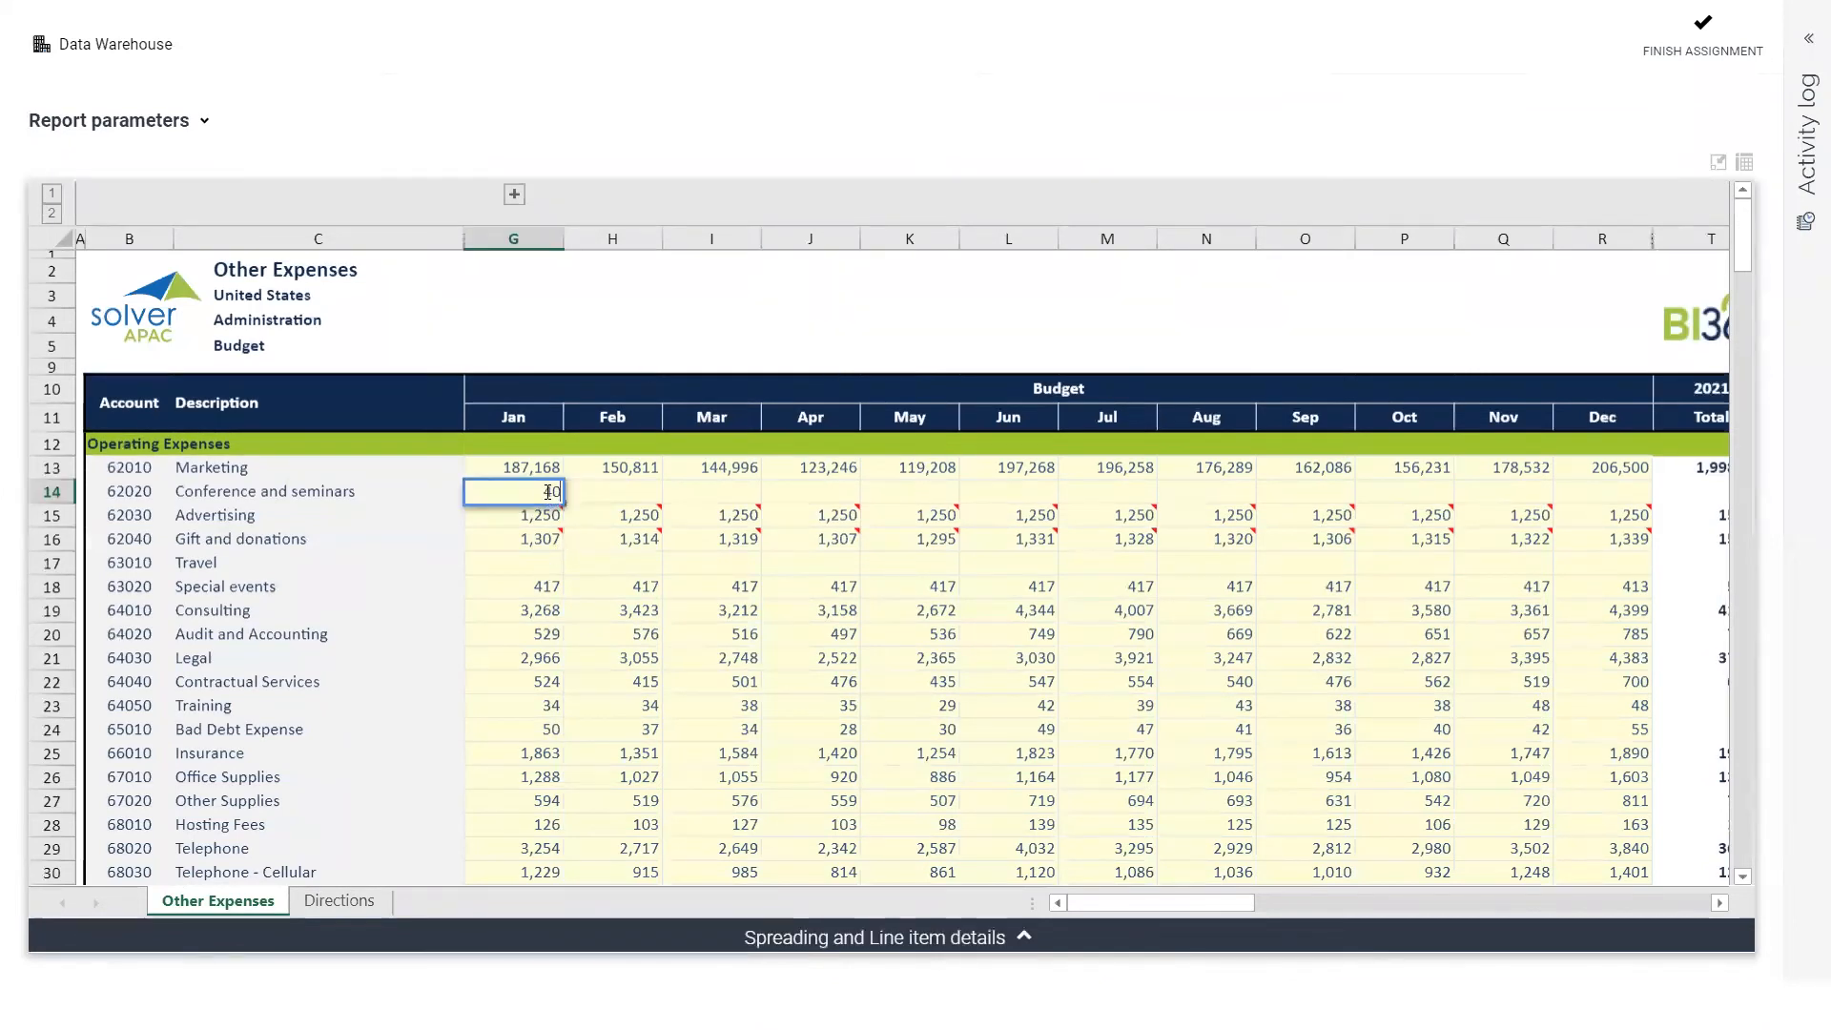
left_click(622, 492)
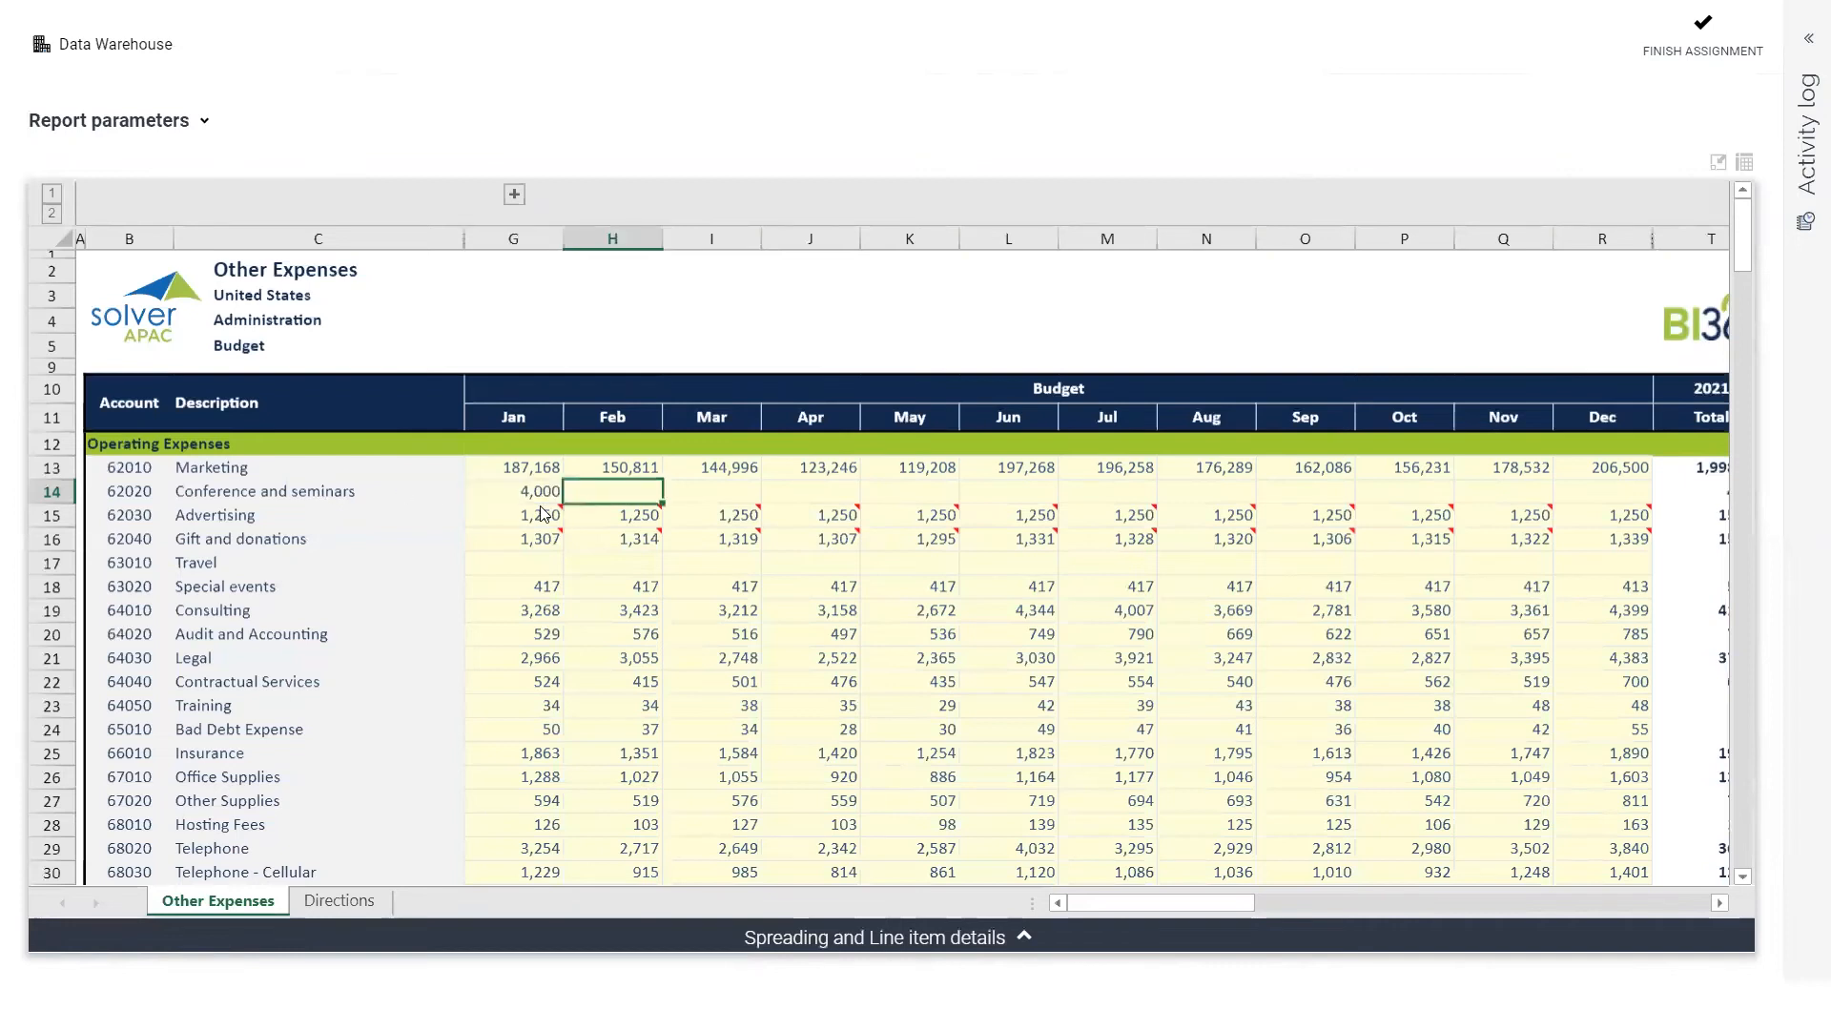
left_click(542, 476)
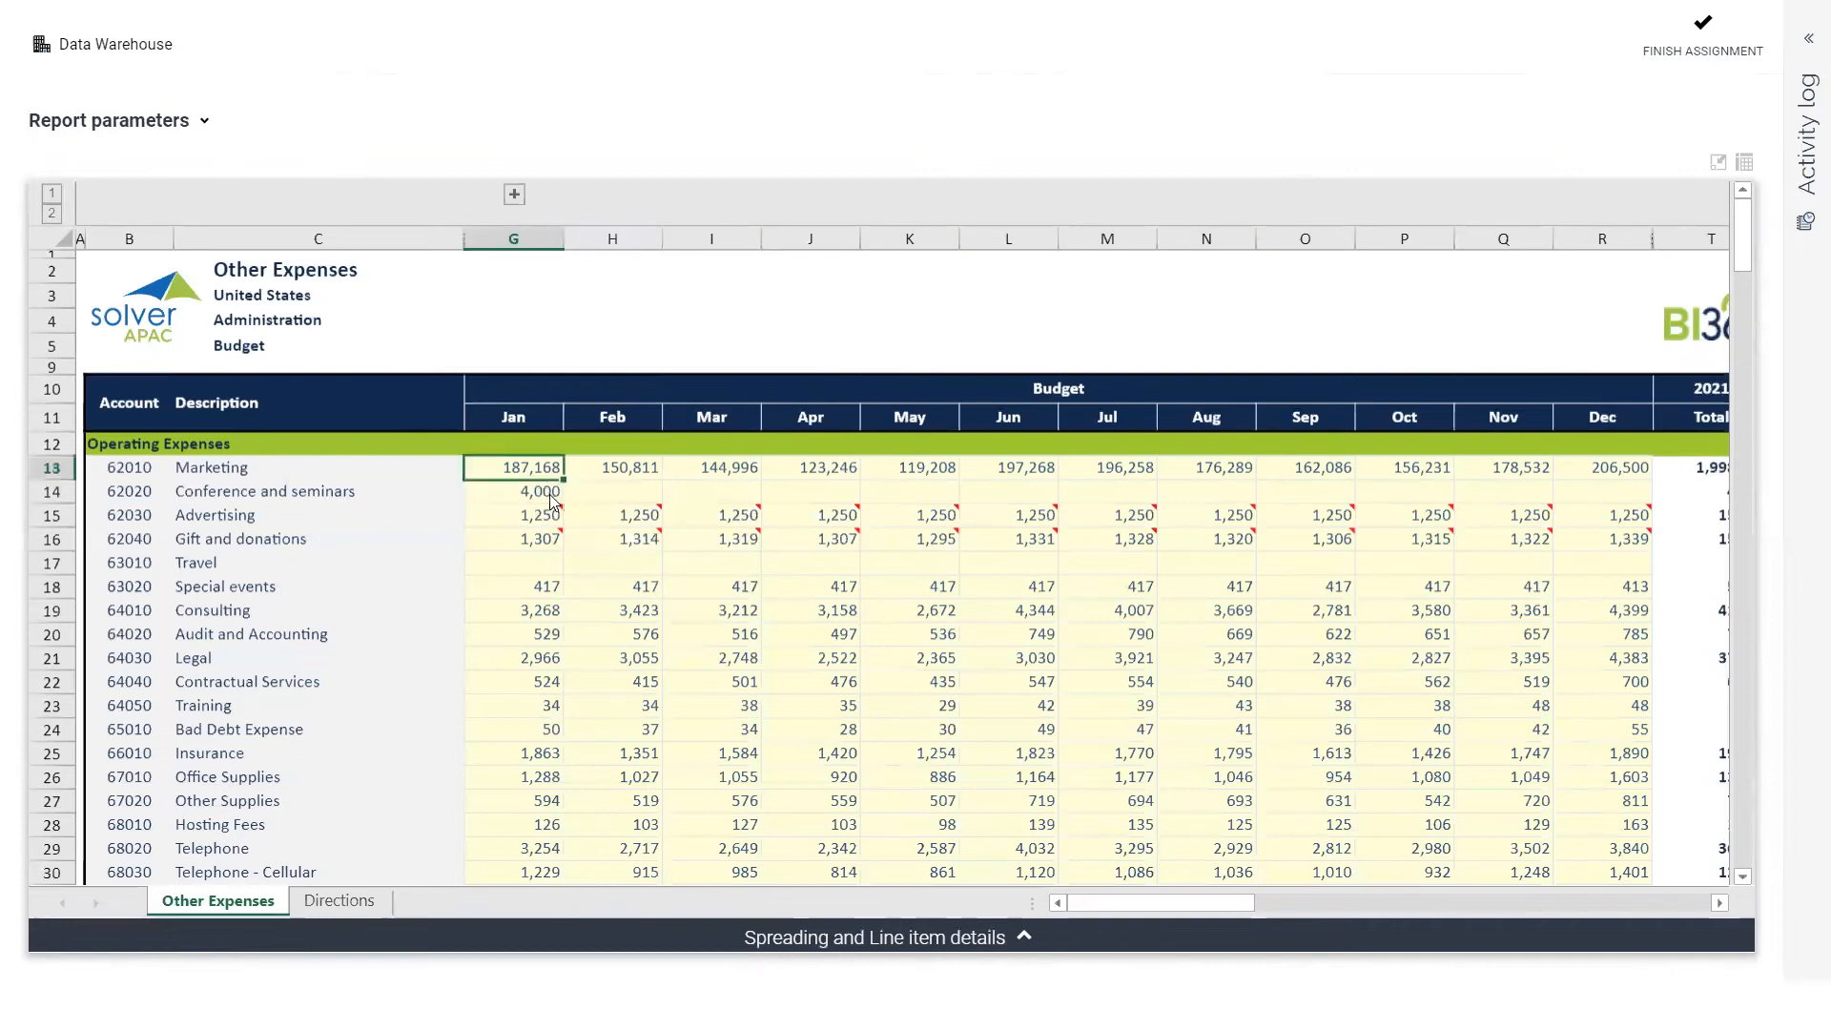
left_click(558, 496)
left_click_drag(562, 502, 1574, 544)
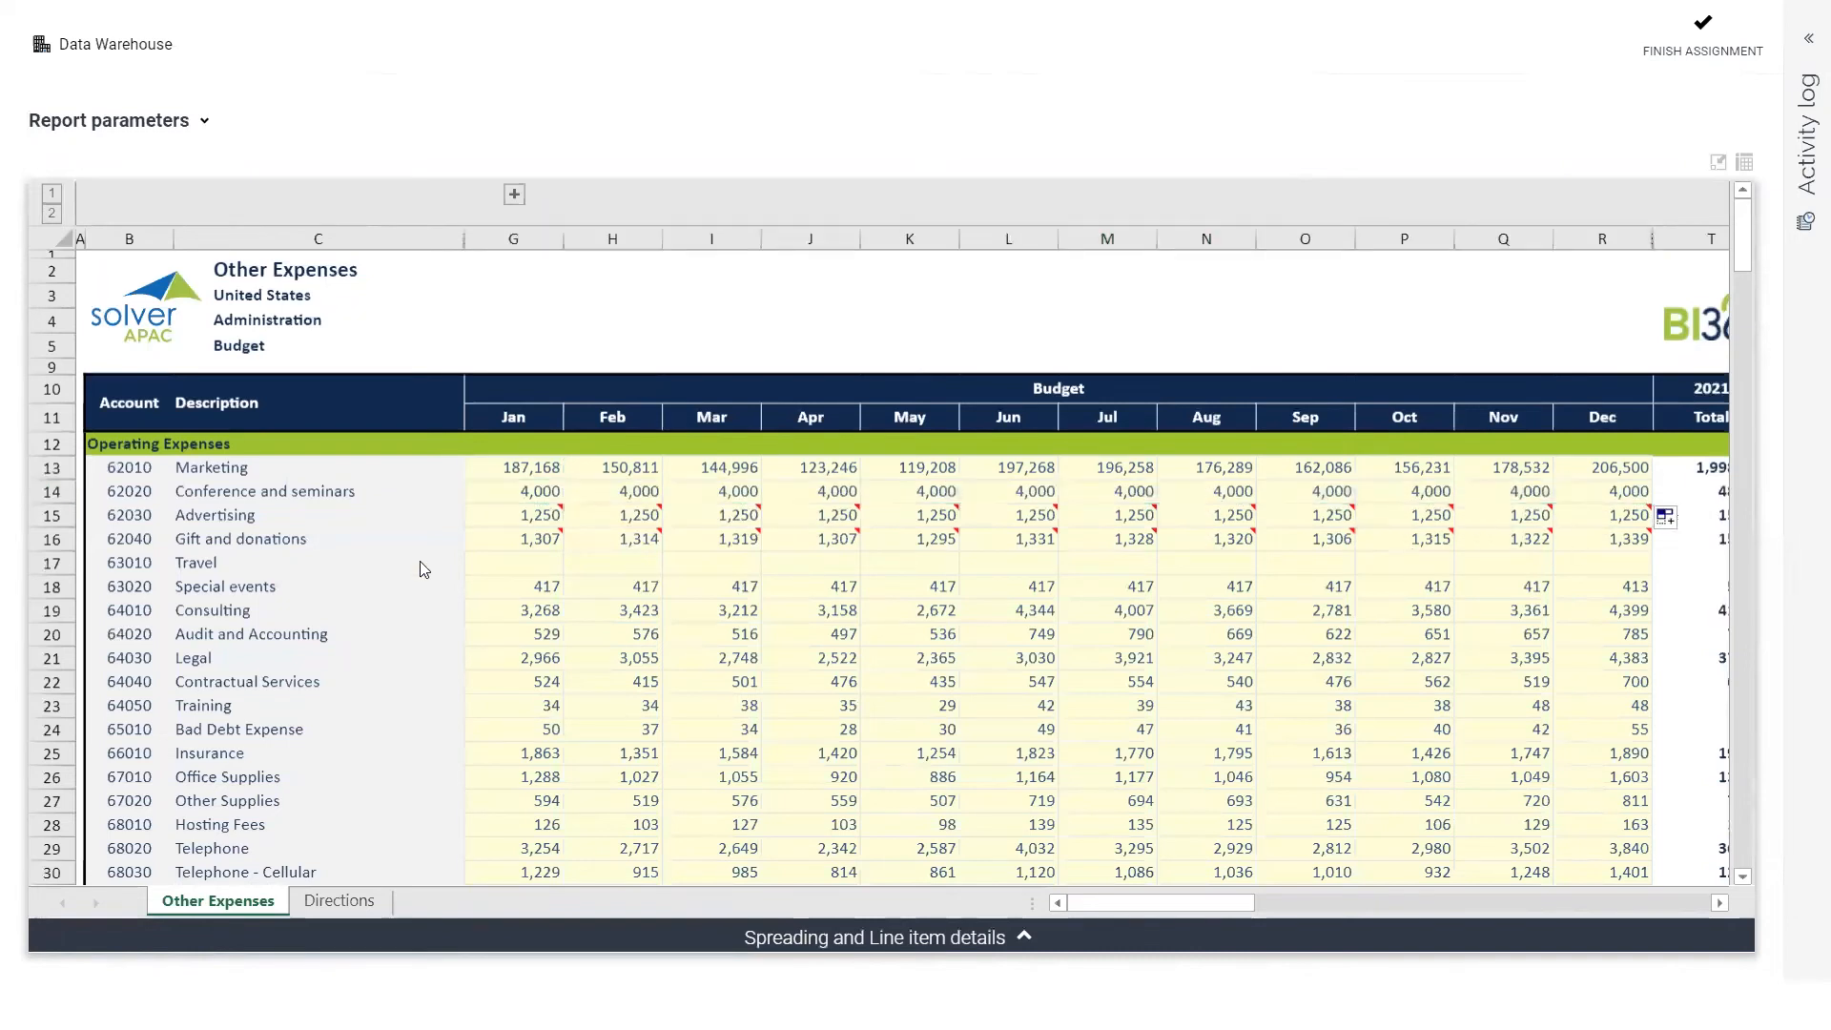
Spread an amount of 64000 over the twelve months of 62020 Conference and seminars using the Even distribution rule
left_click(537, 488)
left_click(538, 488)
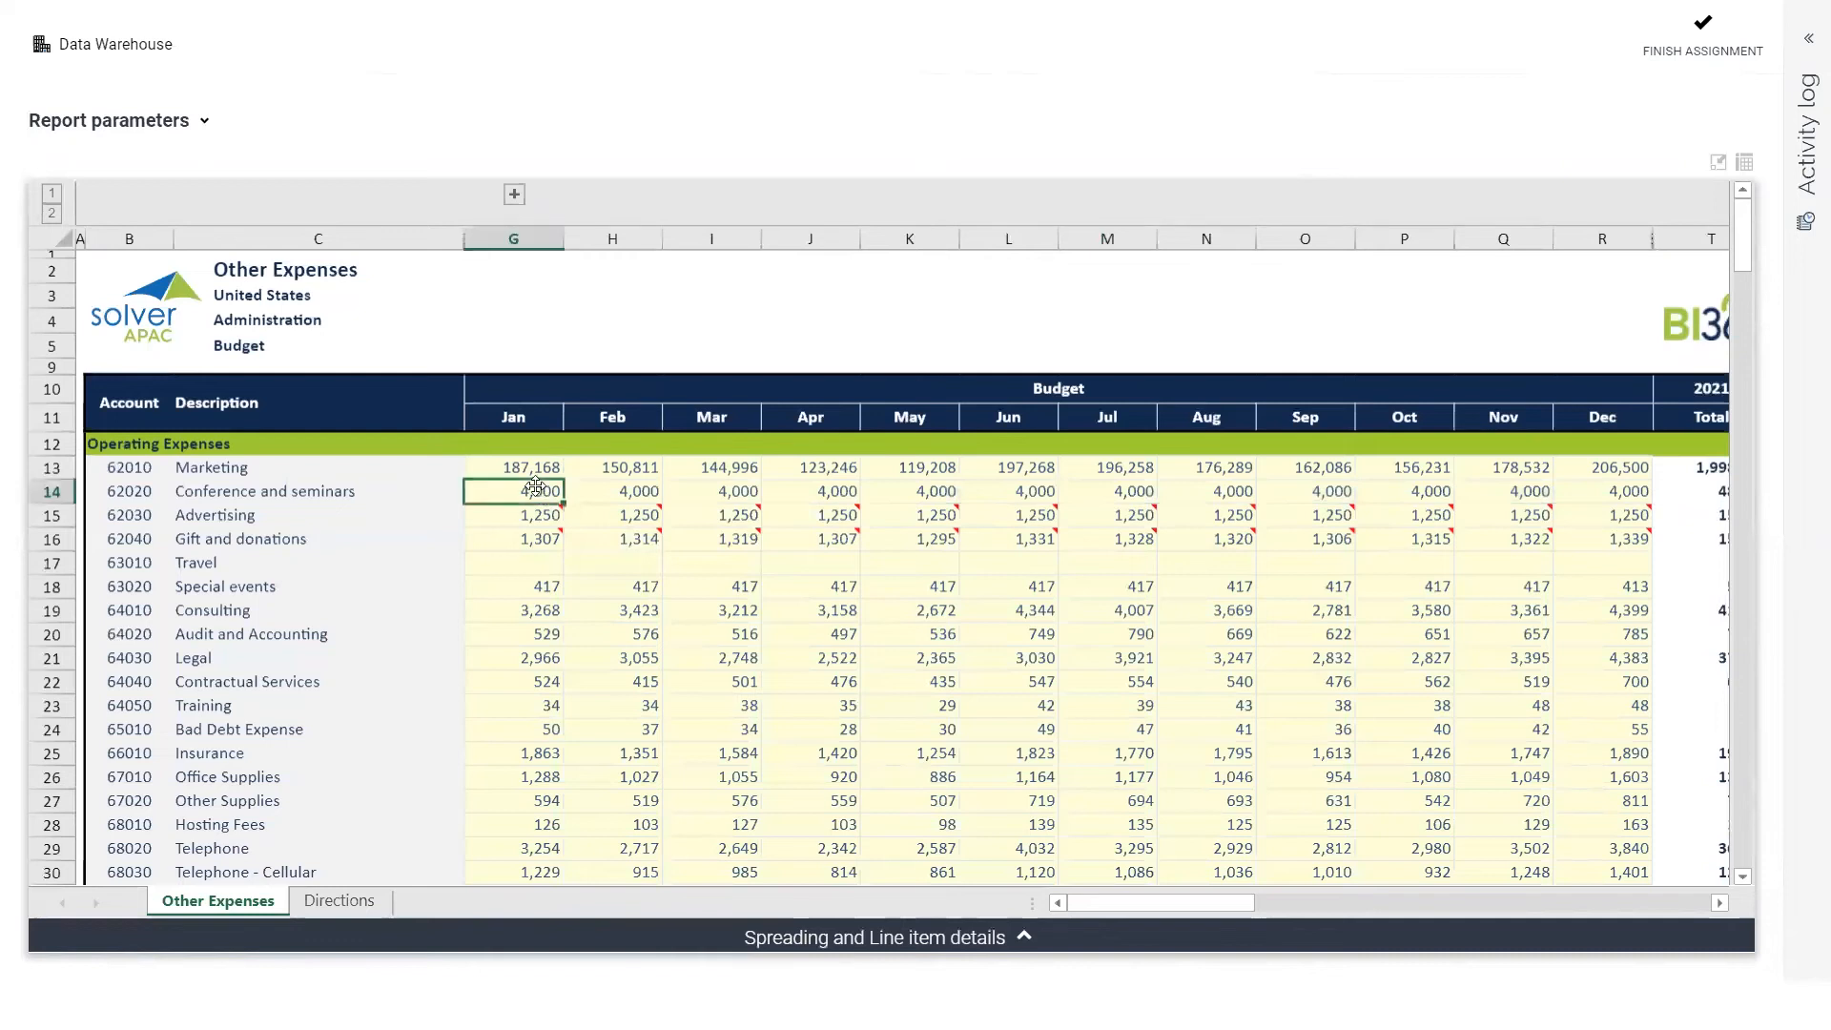
left_click(863, 939)
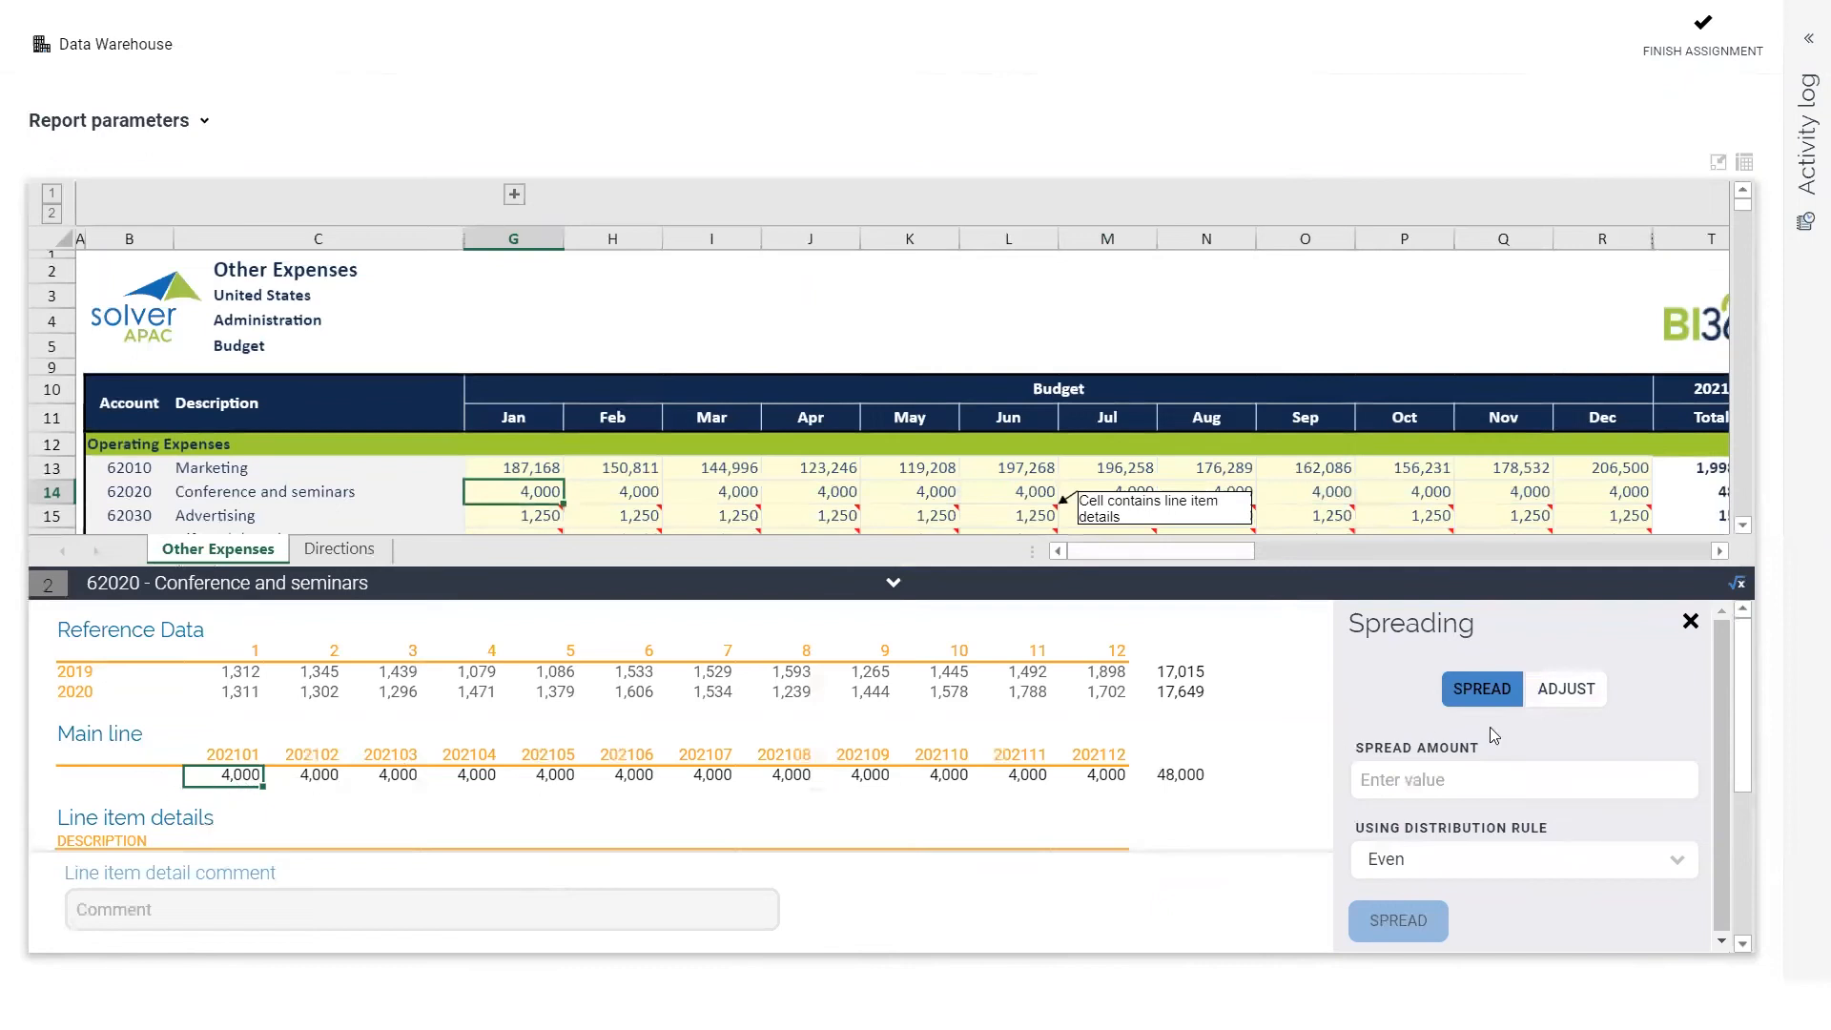
left_click(1467, 778)
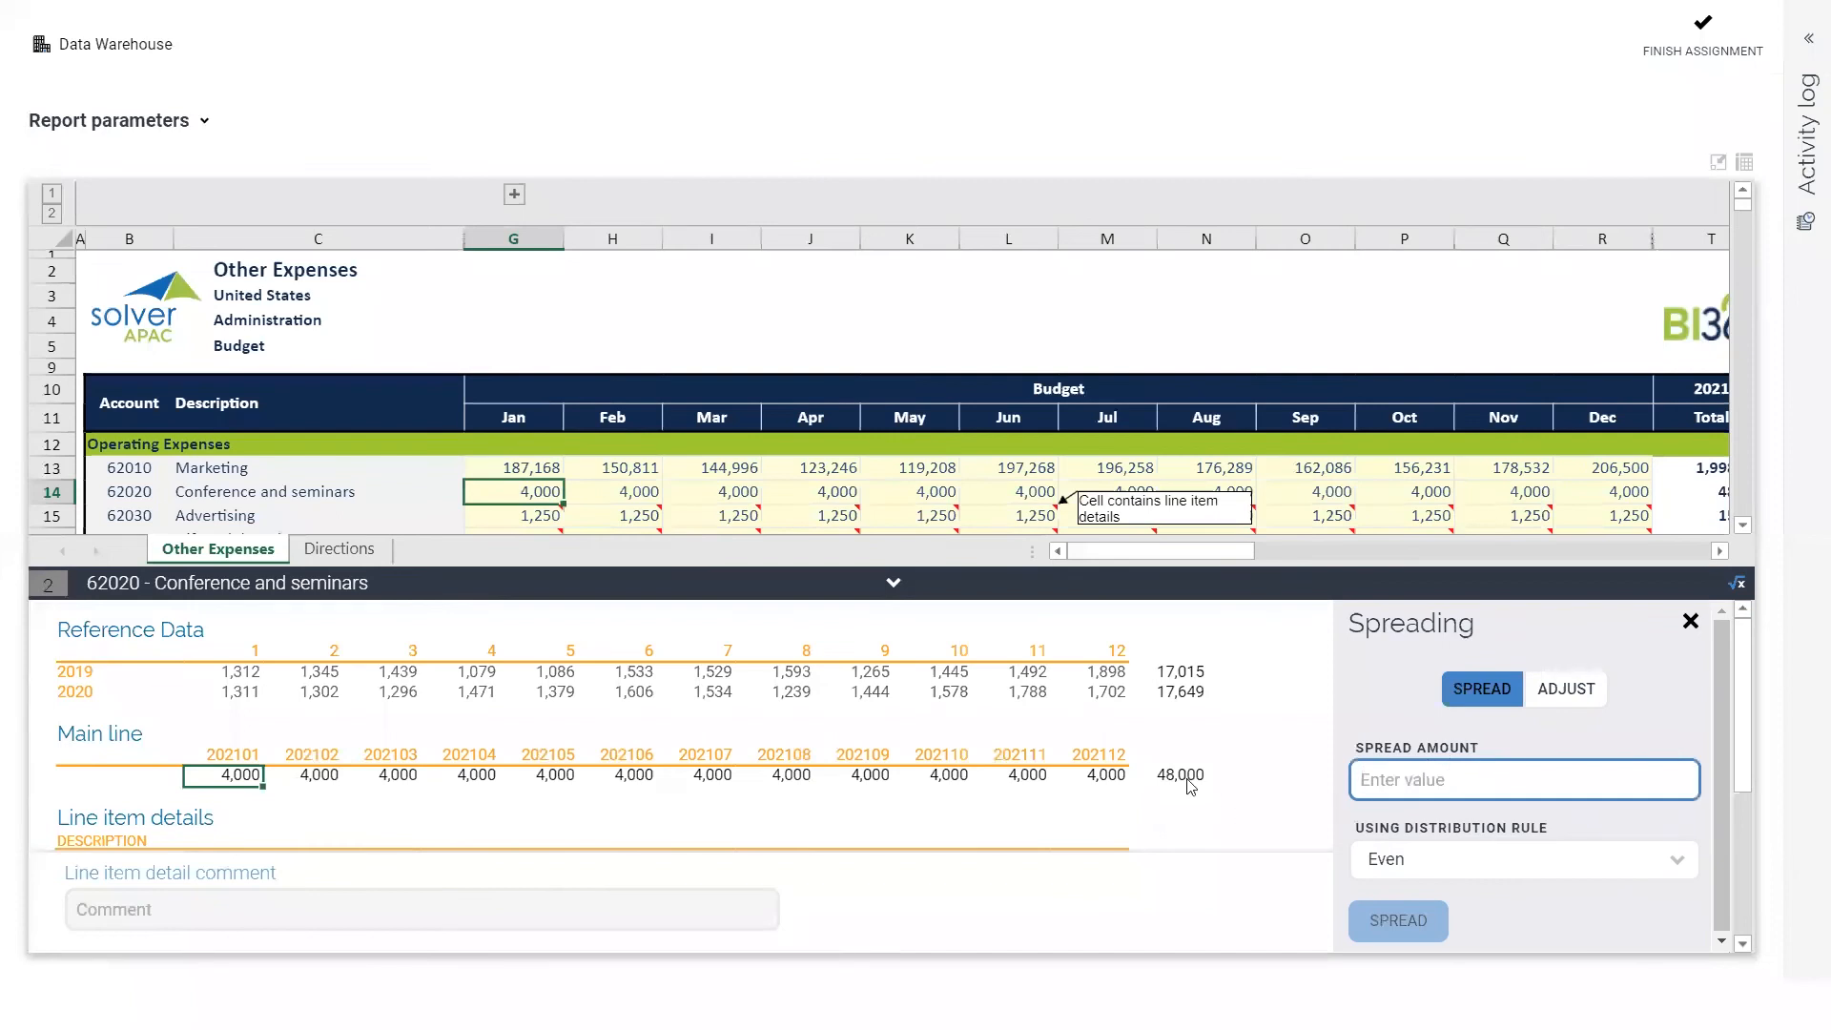
type("64000")
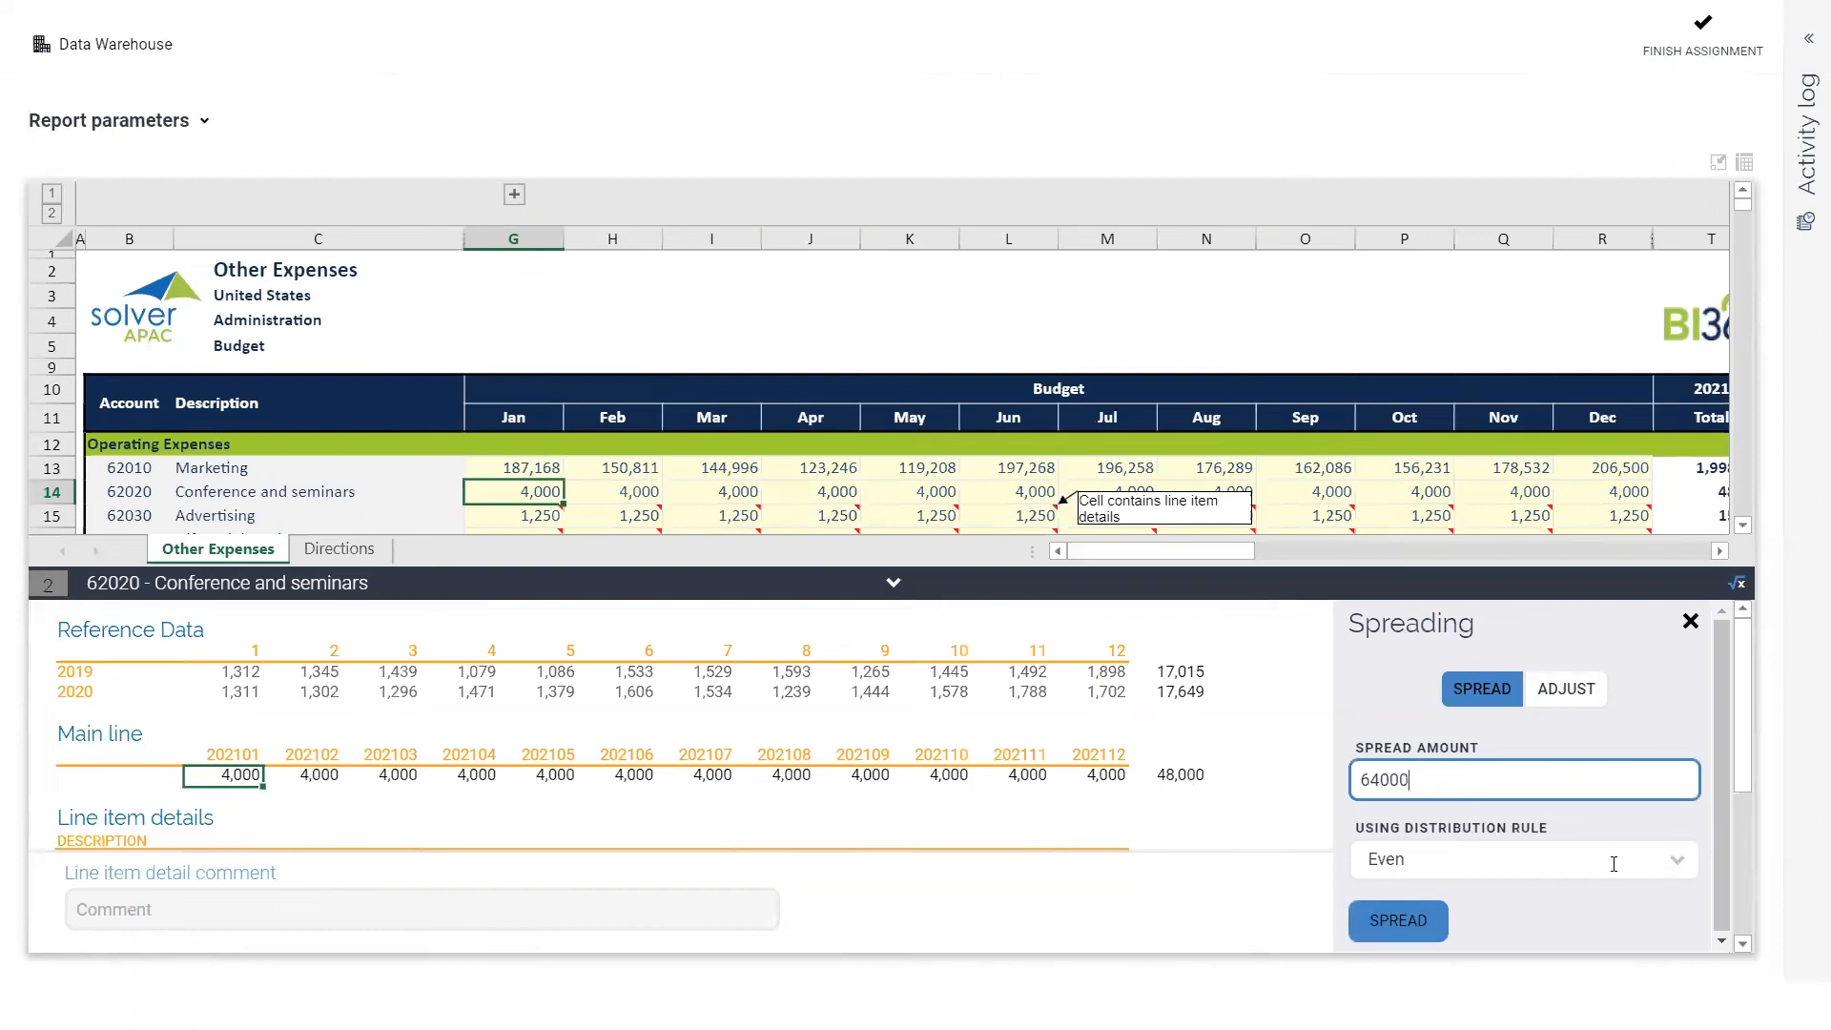
left_click(1386, 930)
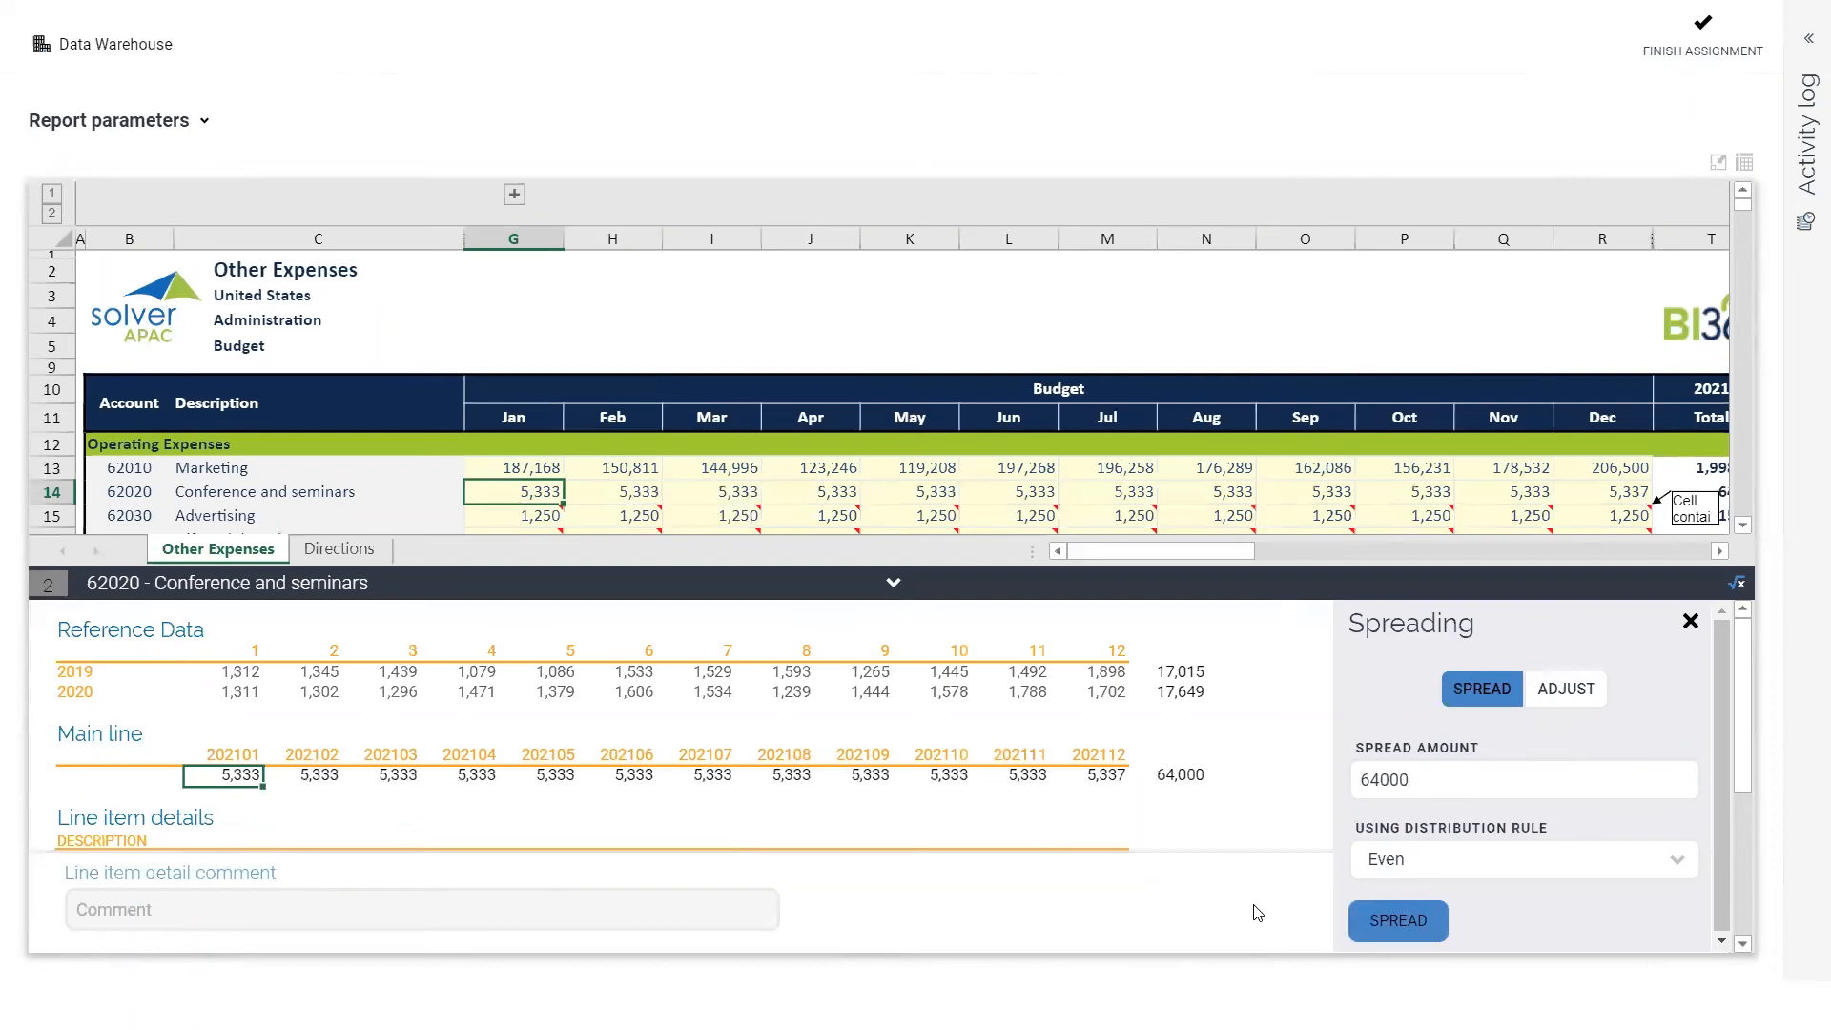
Adjust the Conference and seminars budget based on 2019 with an offset of 2 and 15 %, and collapse the line item details
left_click(1581, 696)
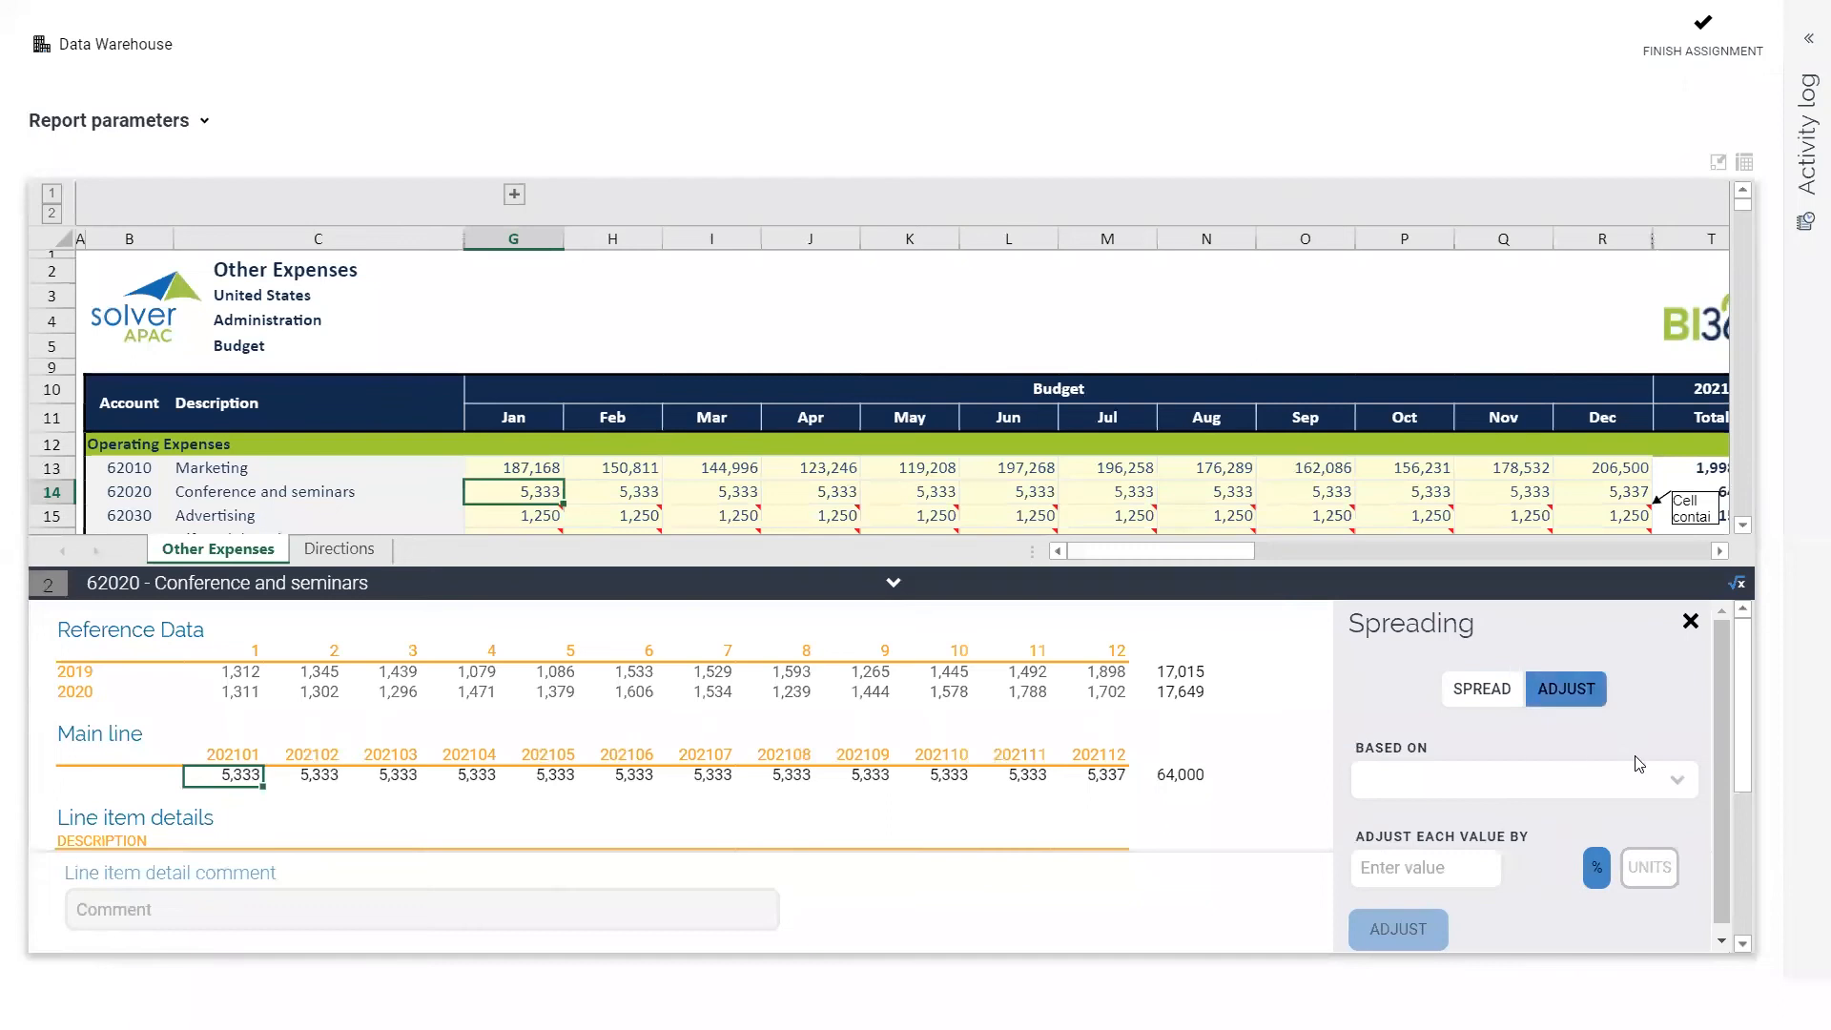
left_click(1681, 779)
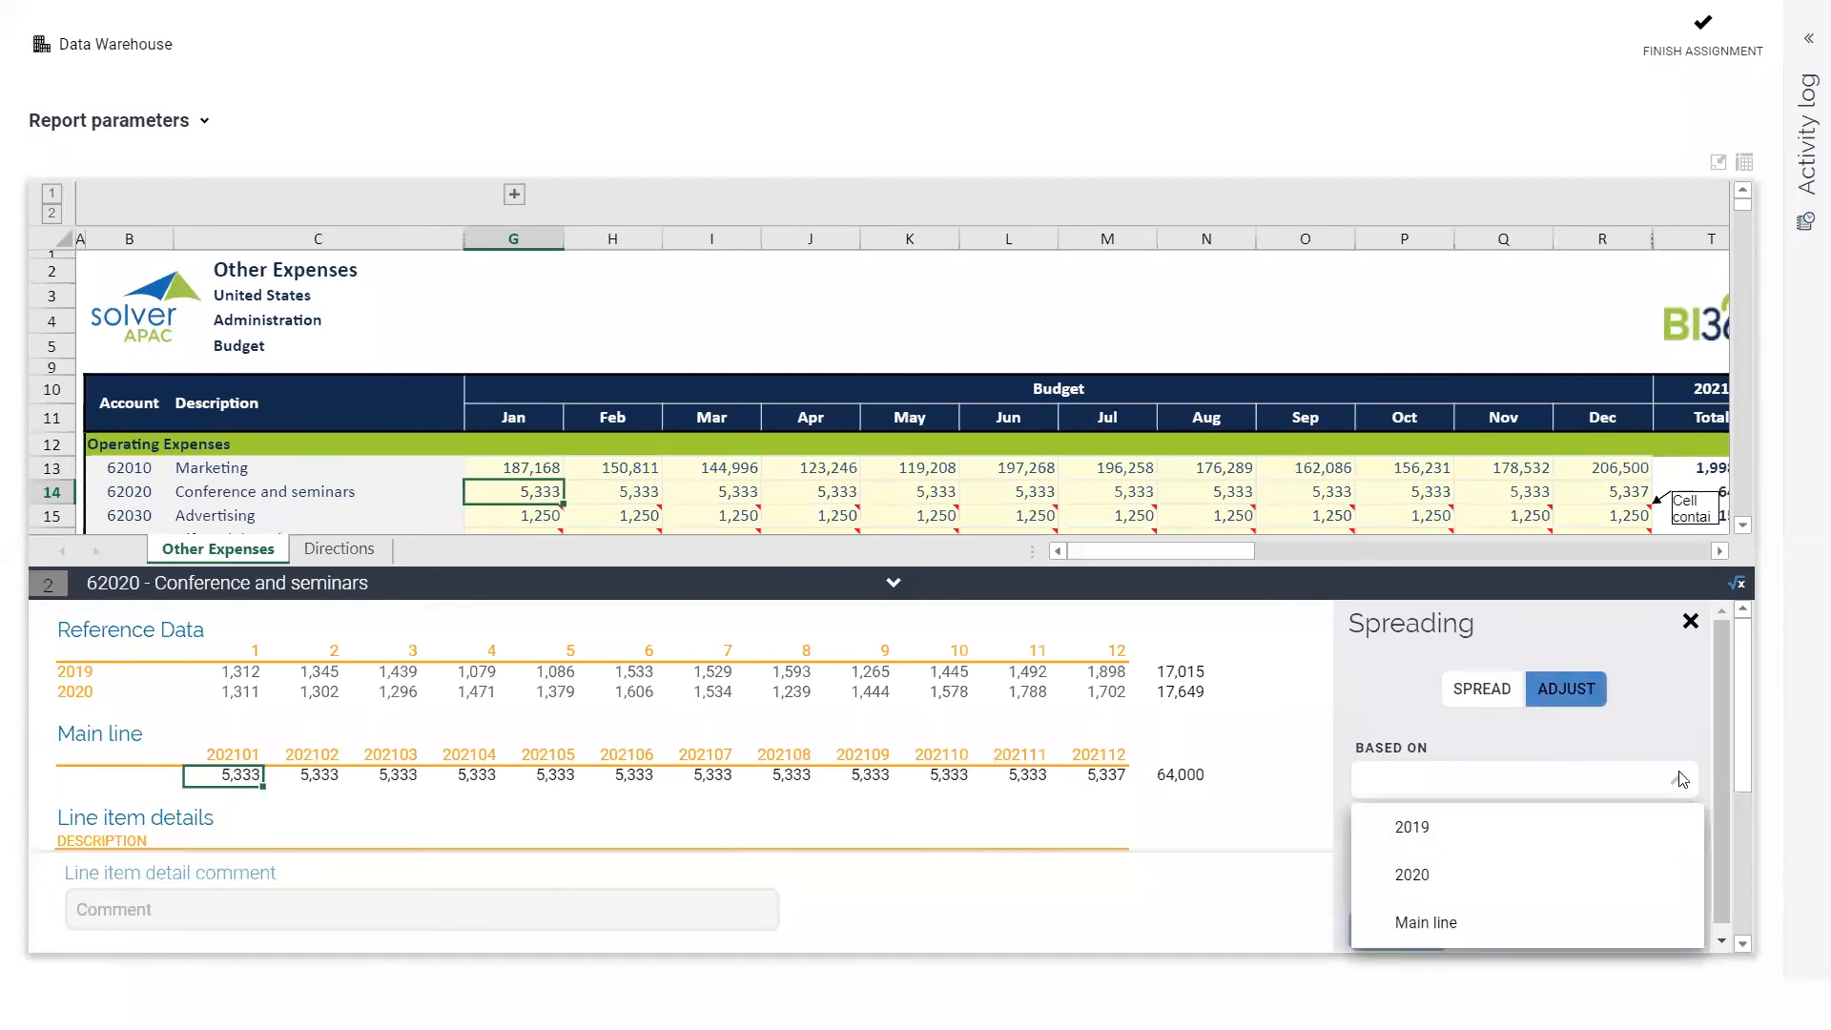
left_click(1426, 829)
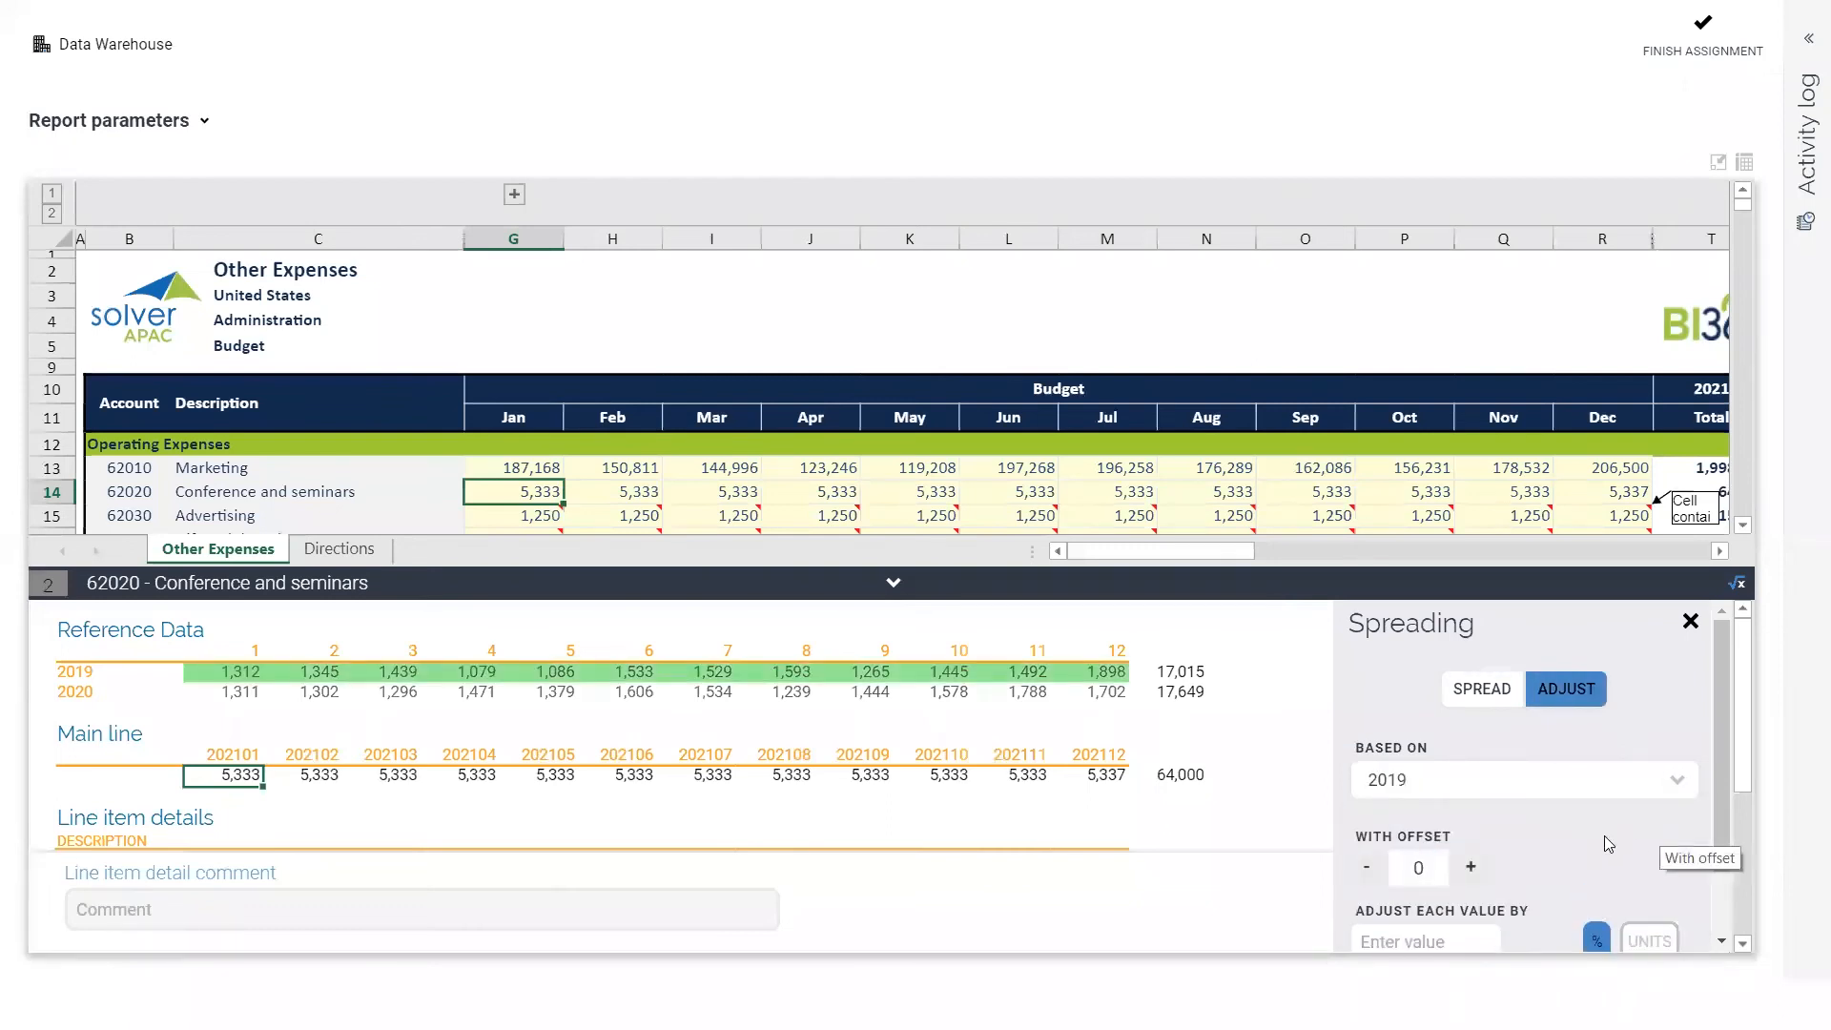
left_click_drag(1714, 763, 1720, 811)
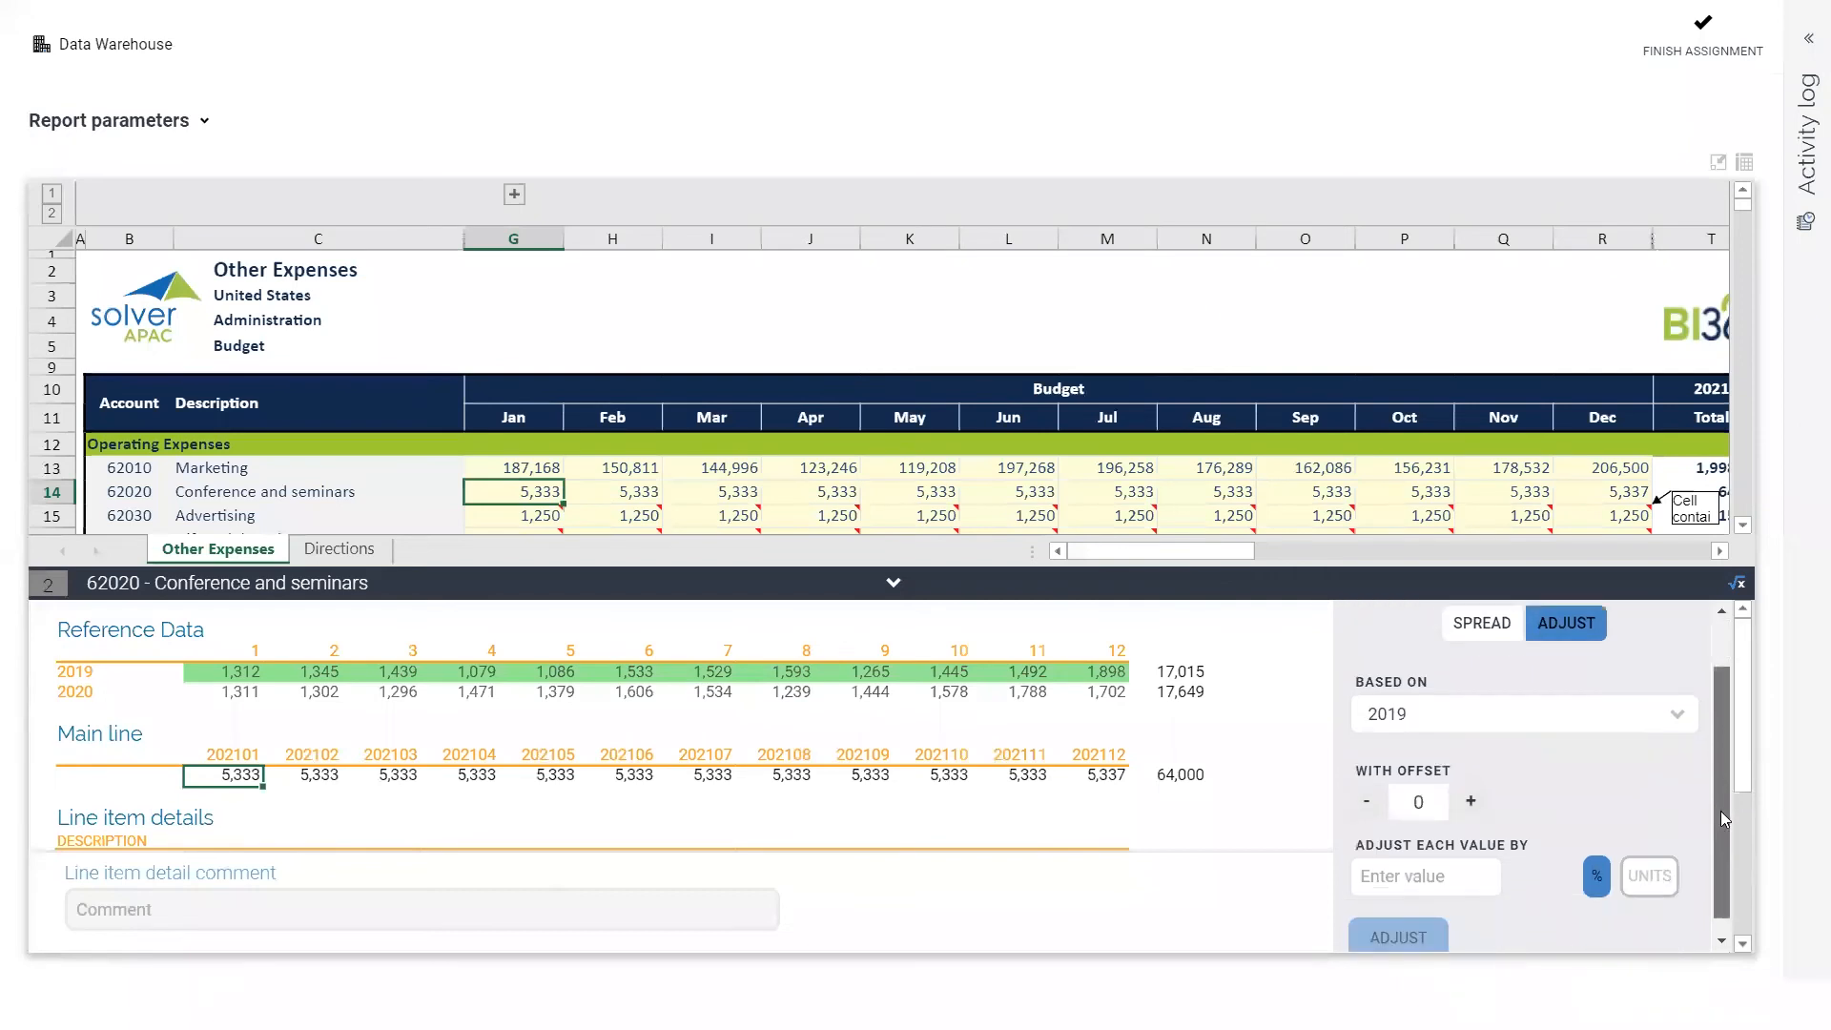
left_click(1493, 869)
type("15")
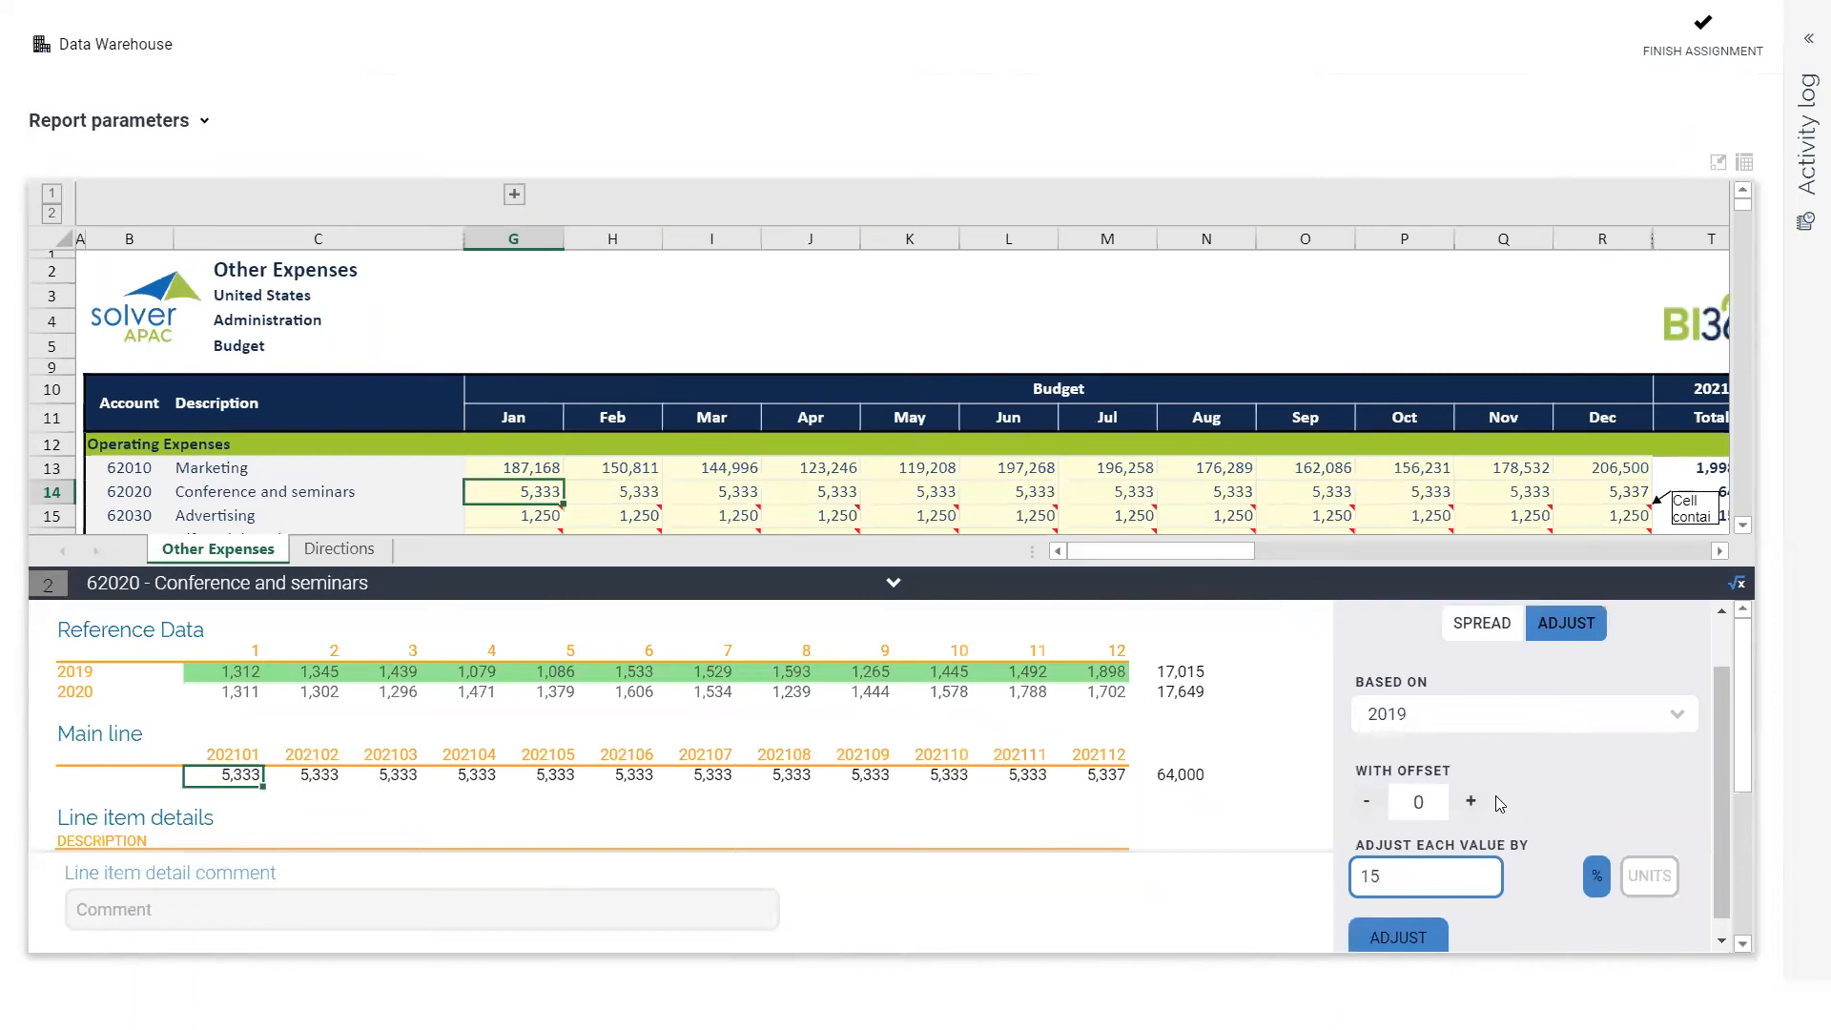
left_click(1470, 801)
left_click(1470, 801)
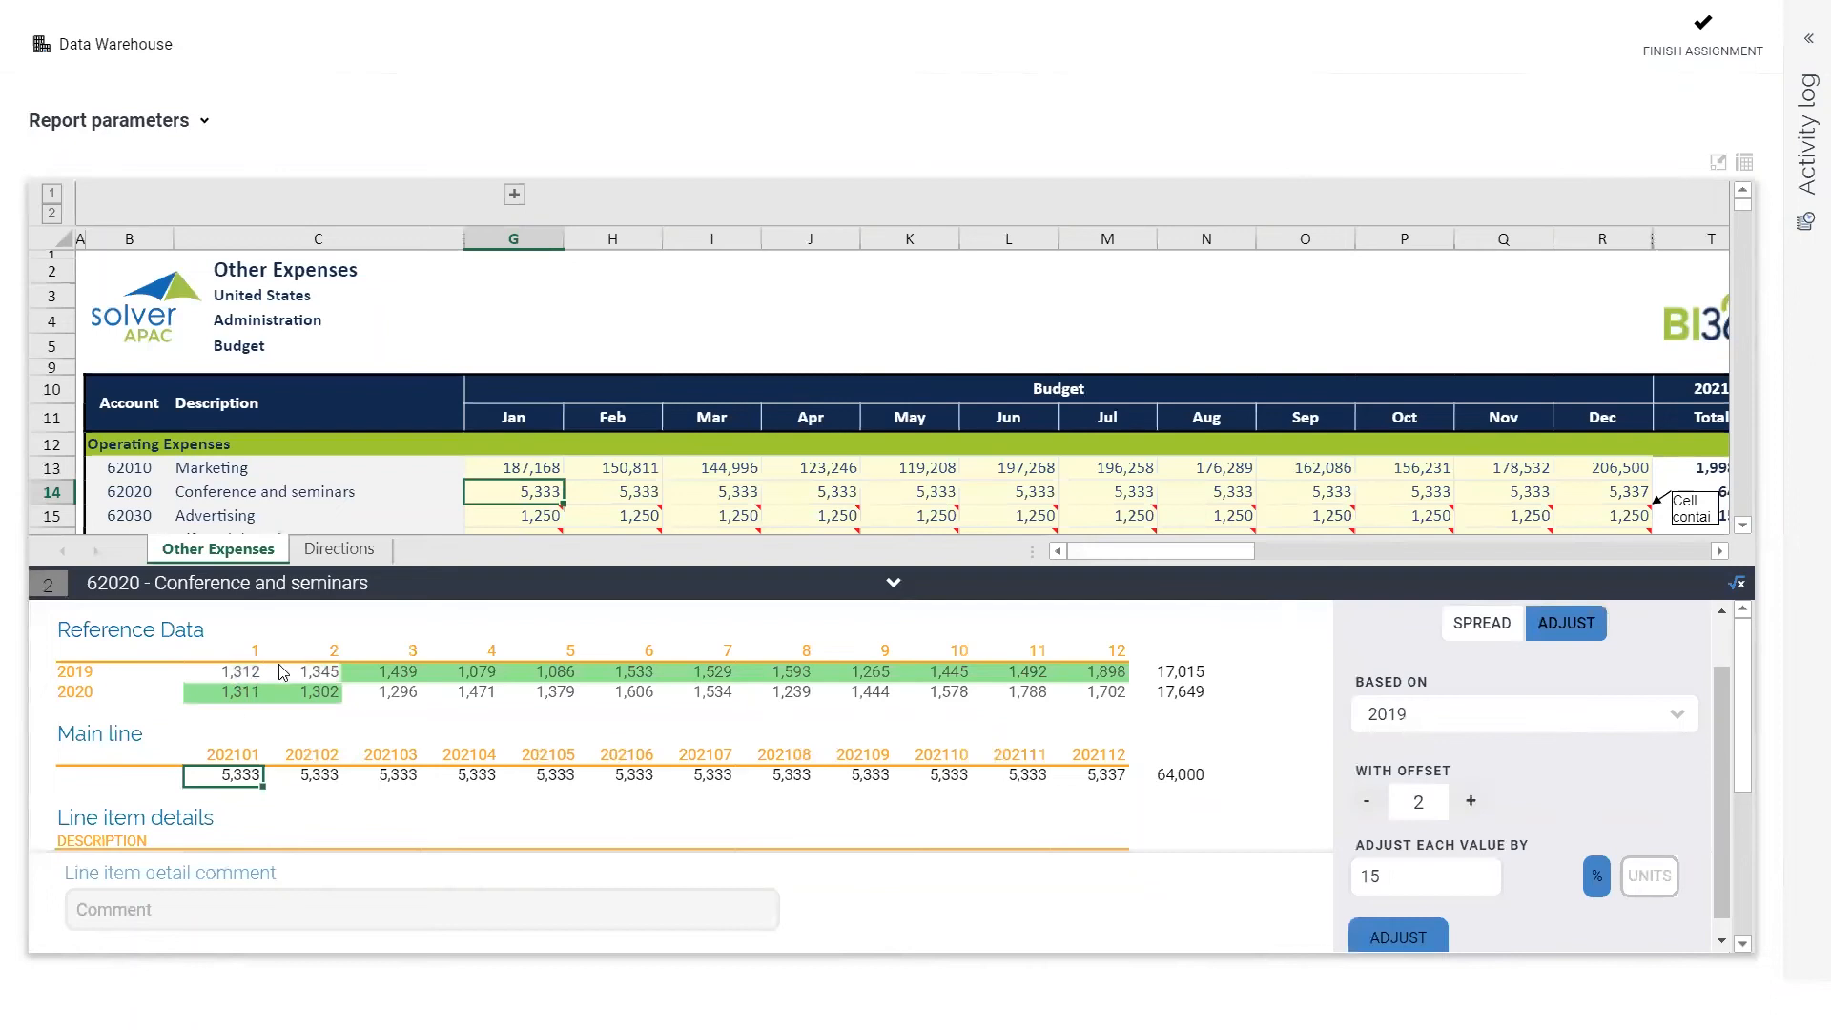
left_click(1413, 938)
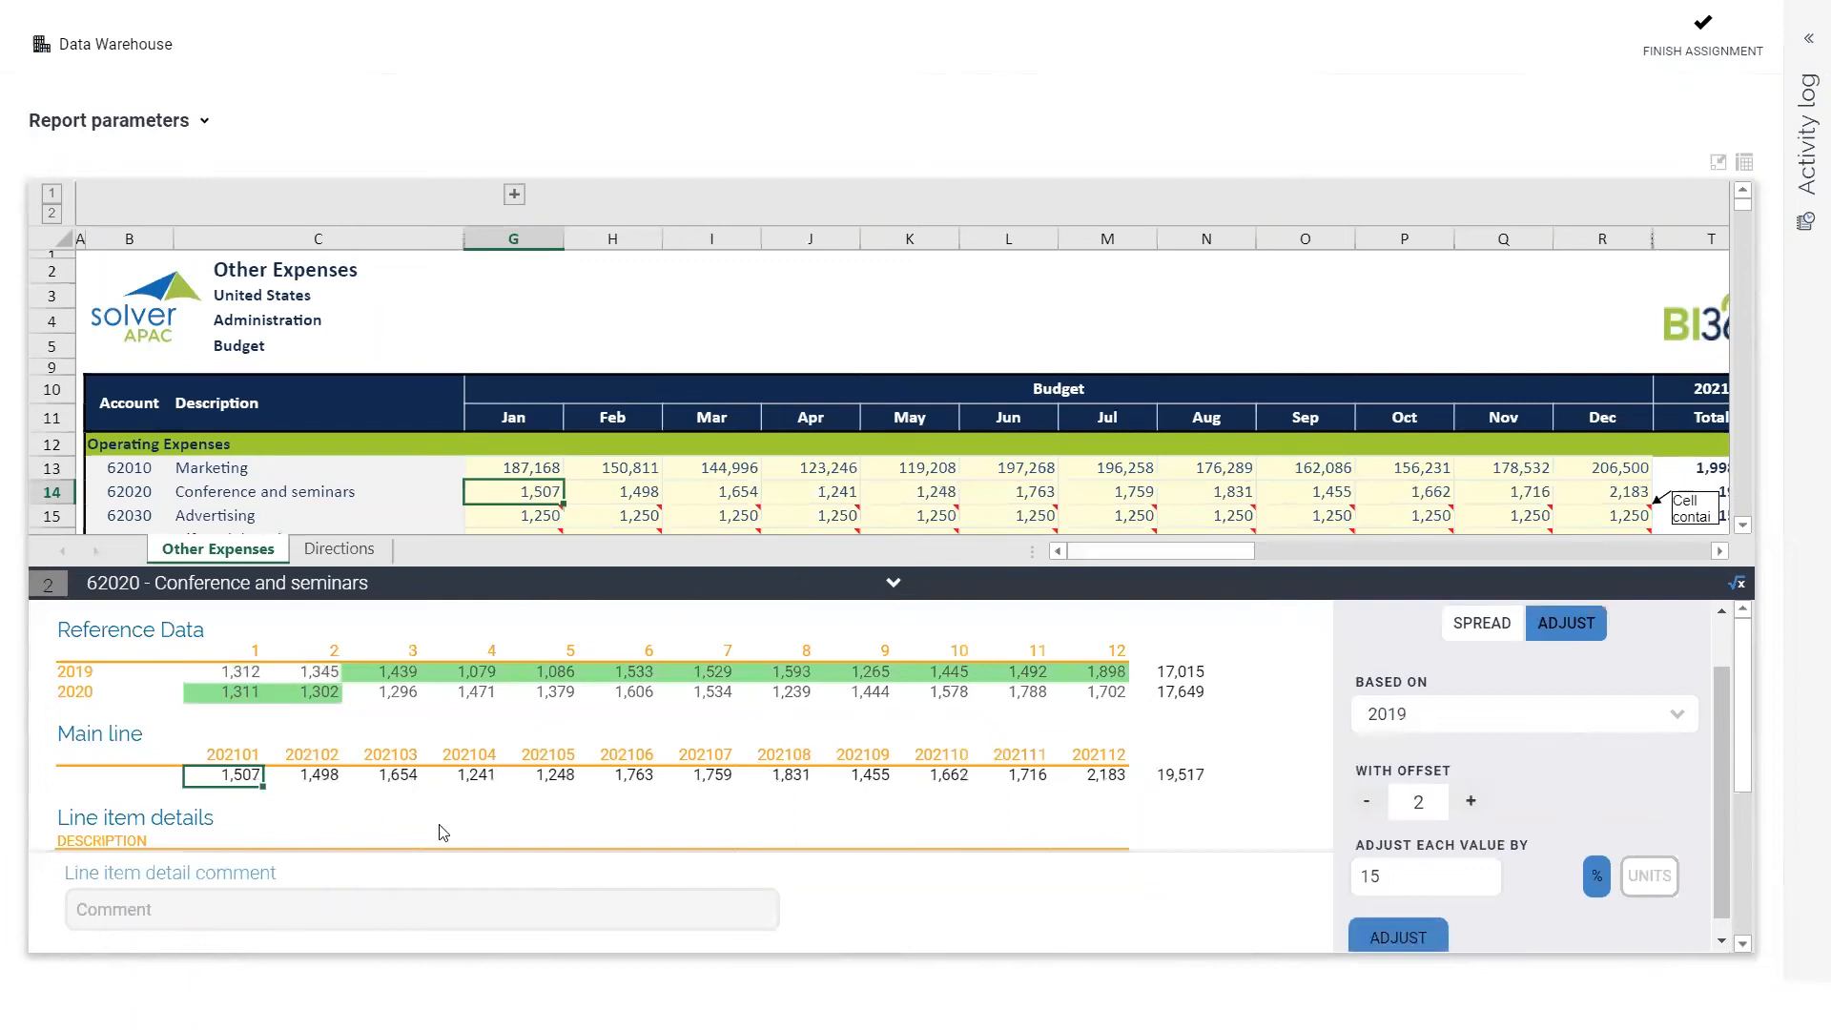
left_click(894, 582)
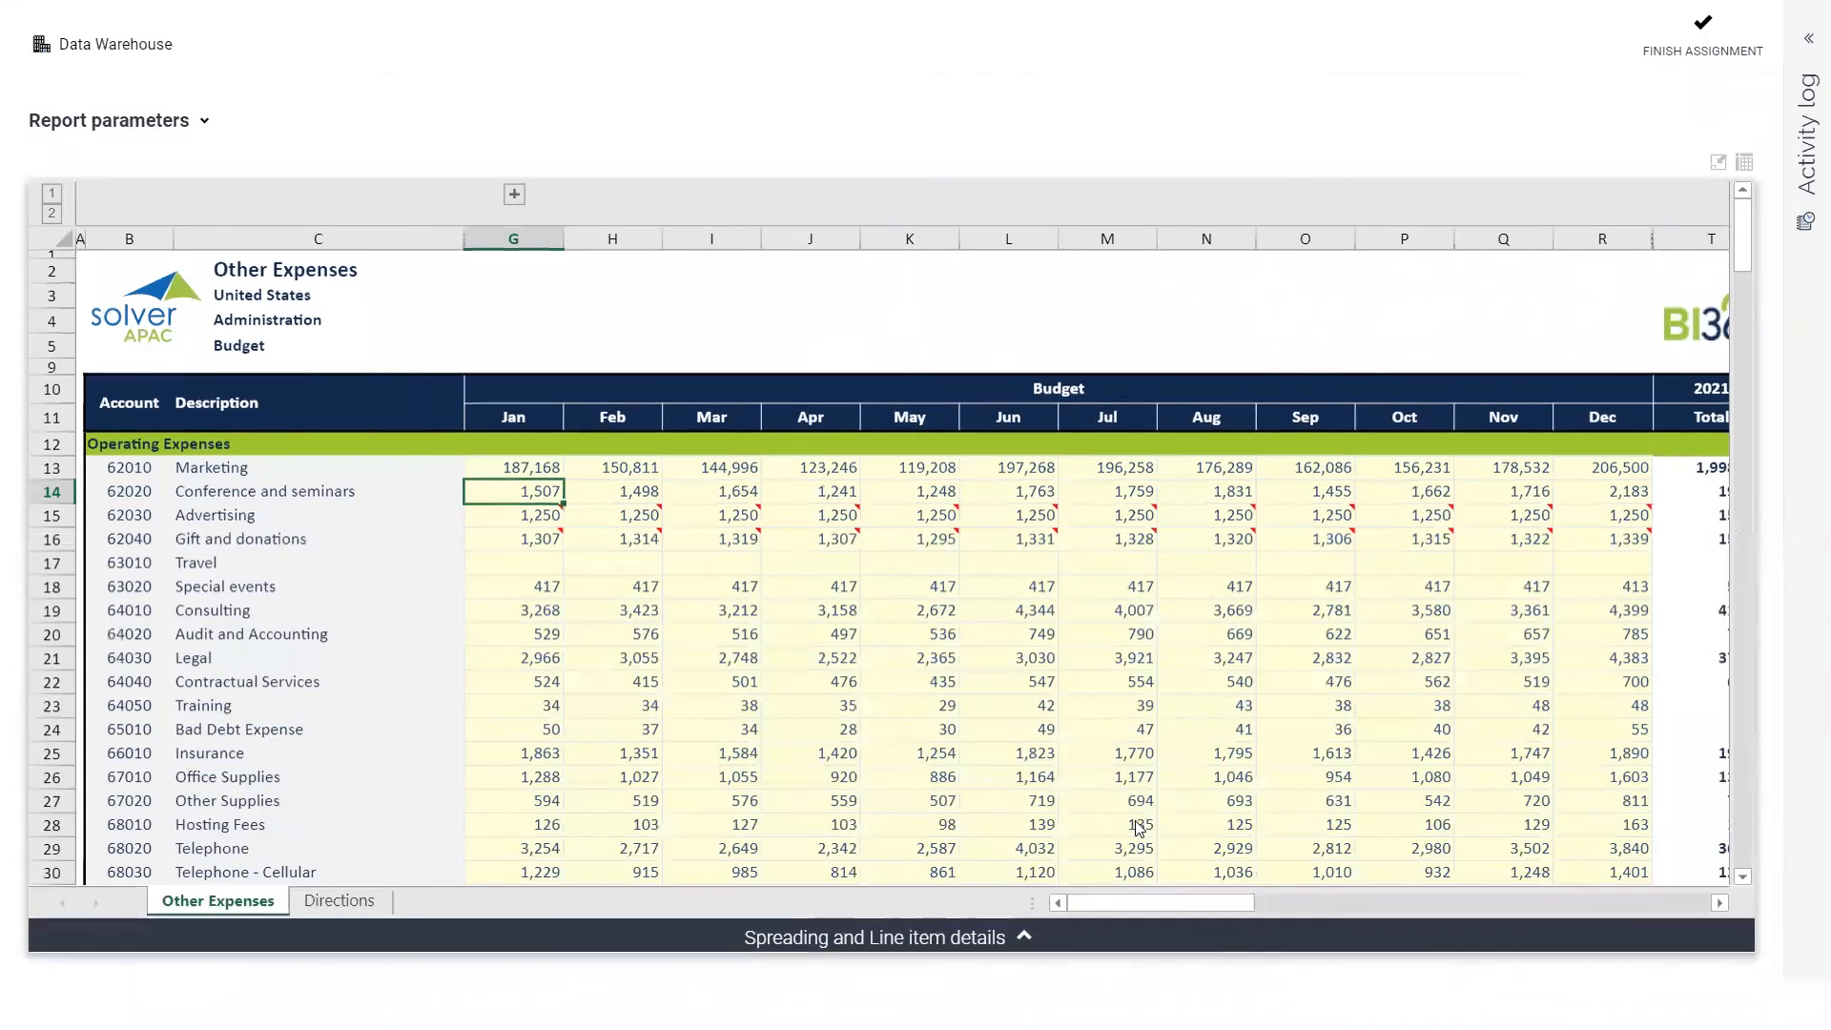
Open the line item details of 62030 Advertising and add a line item named Vendor 3
mouse_move(541, 521)
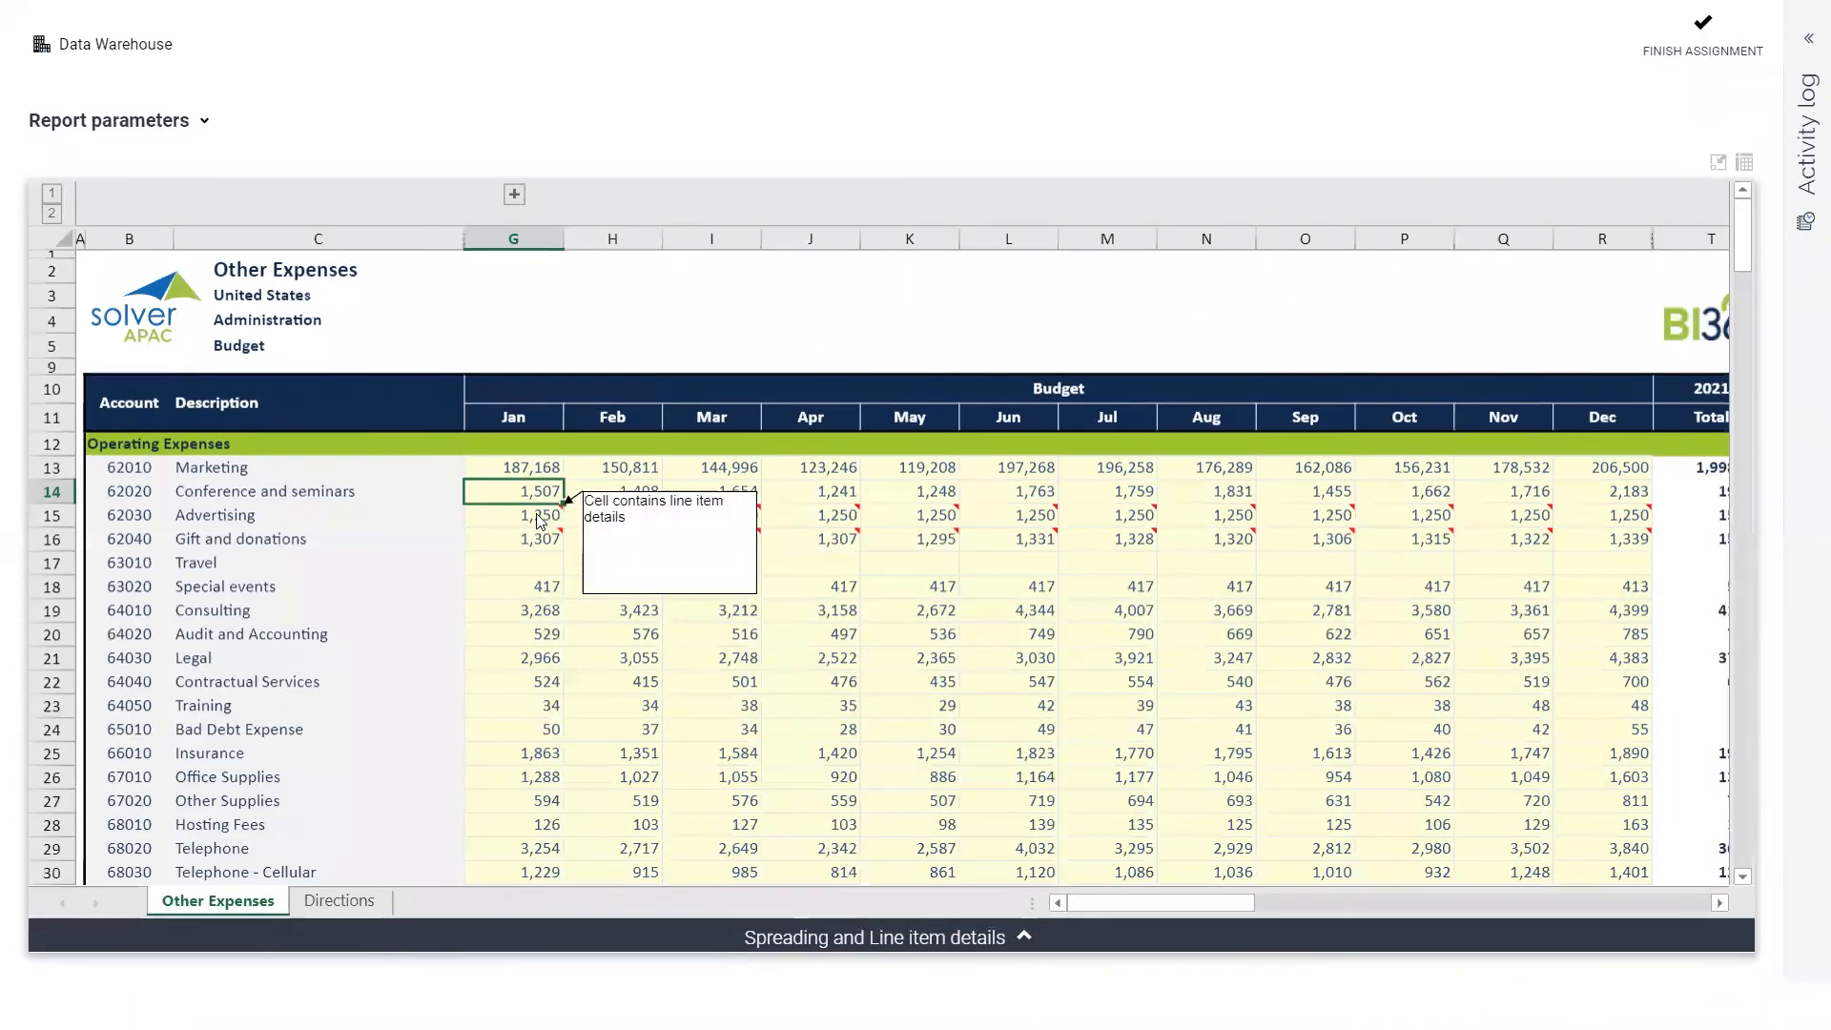
mouse_move(1389, 516)
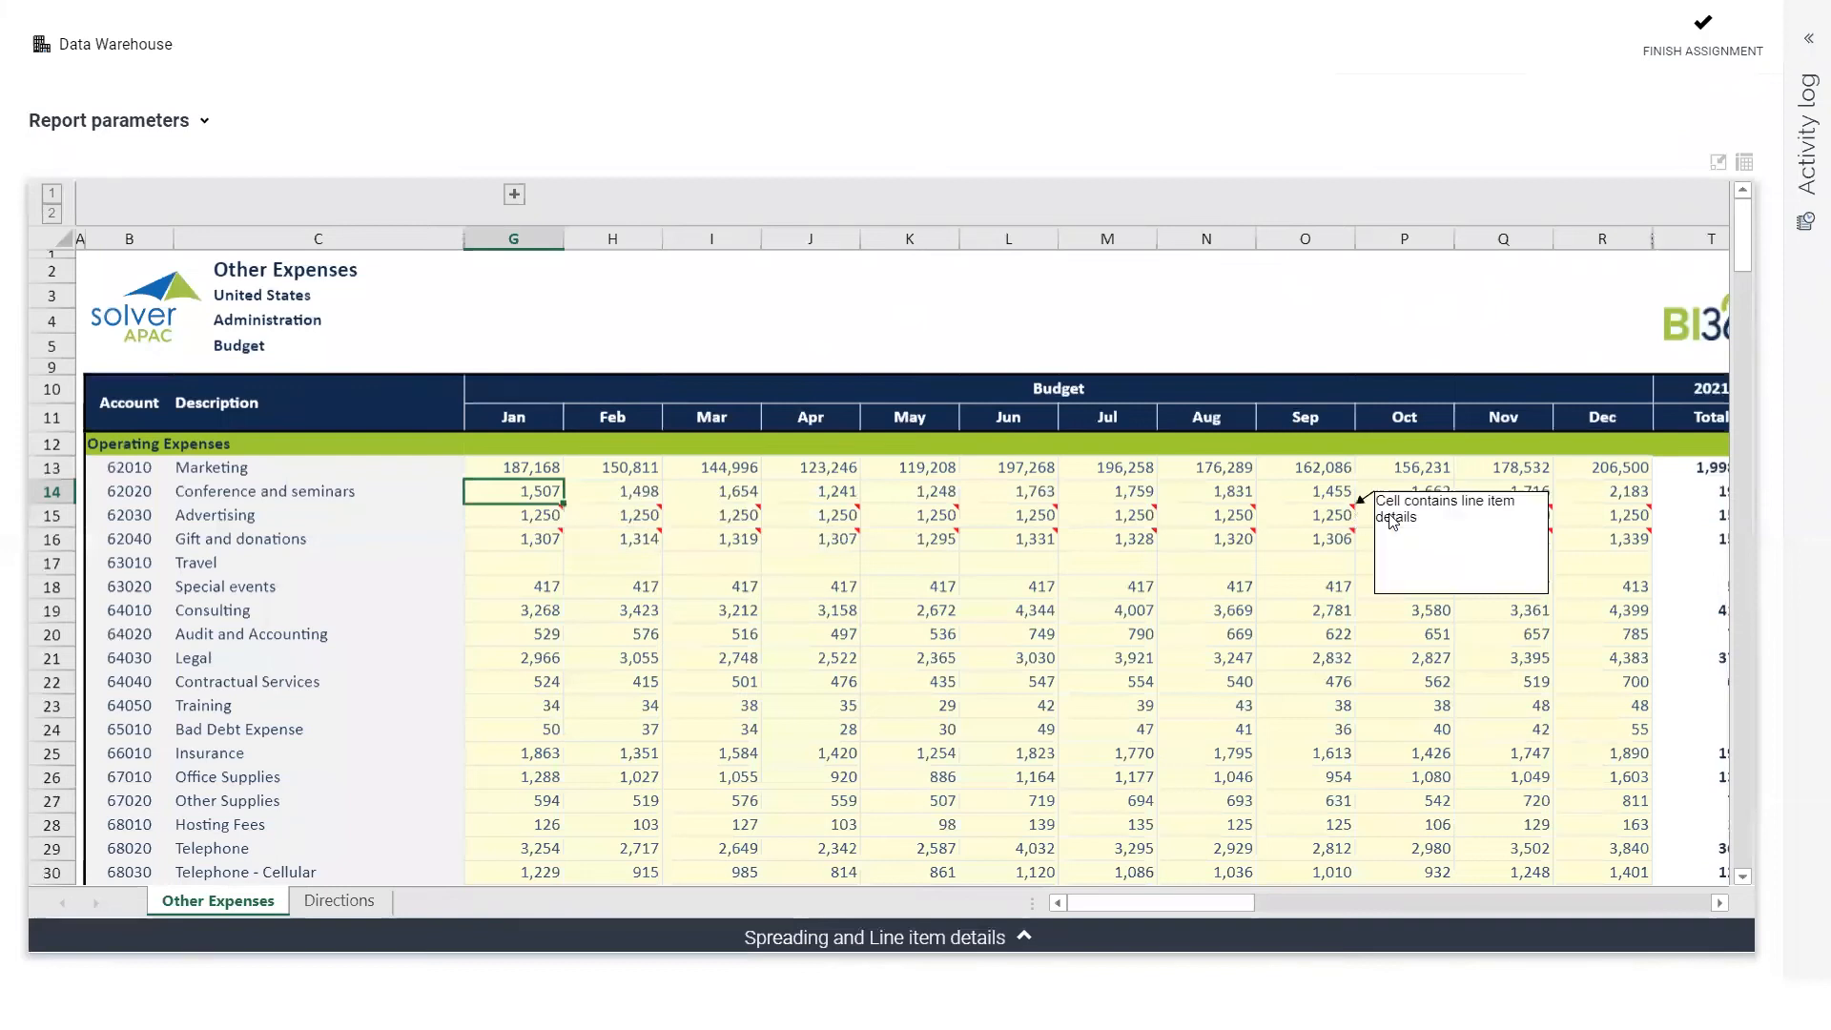
left_click(541, 527)
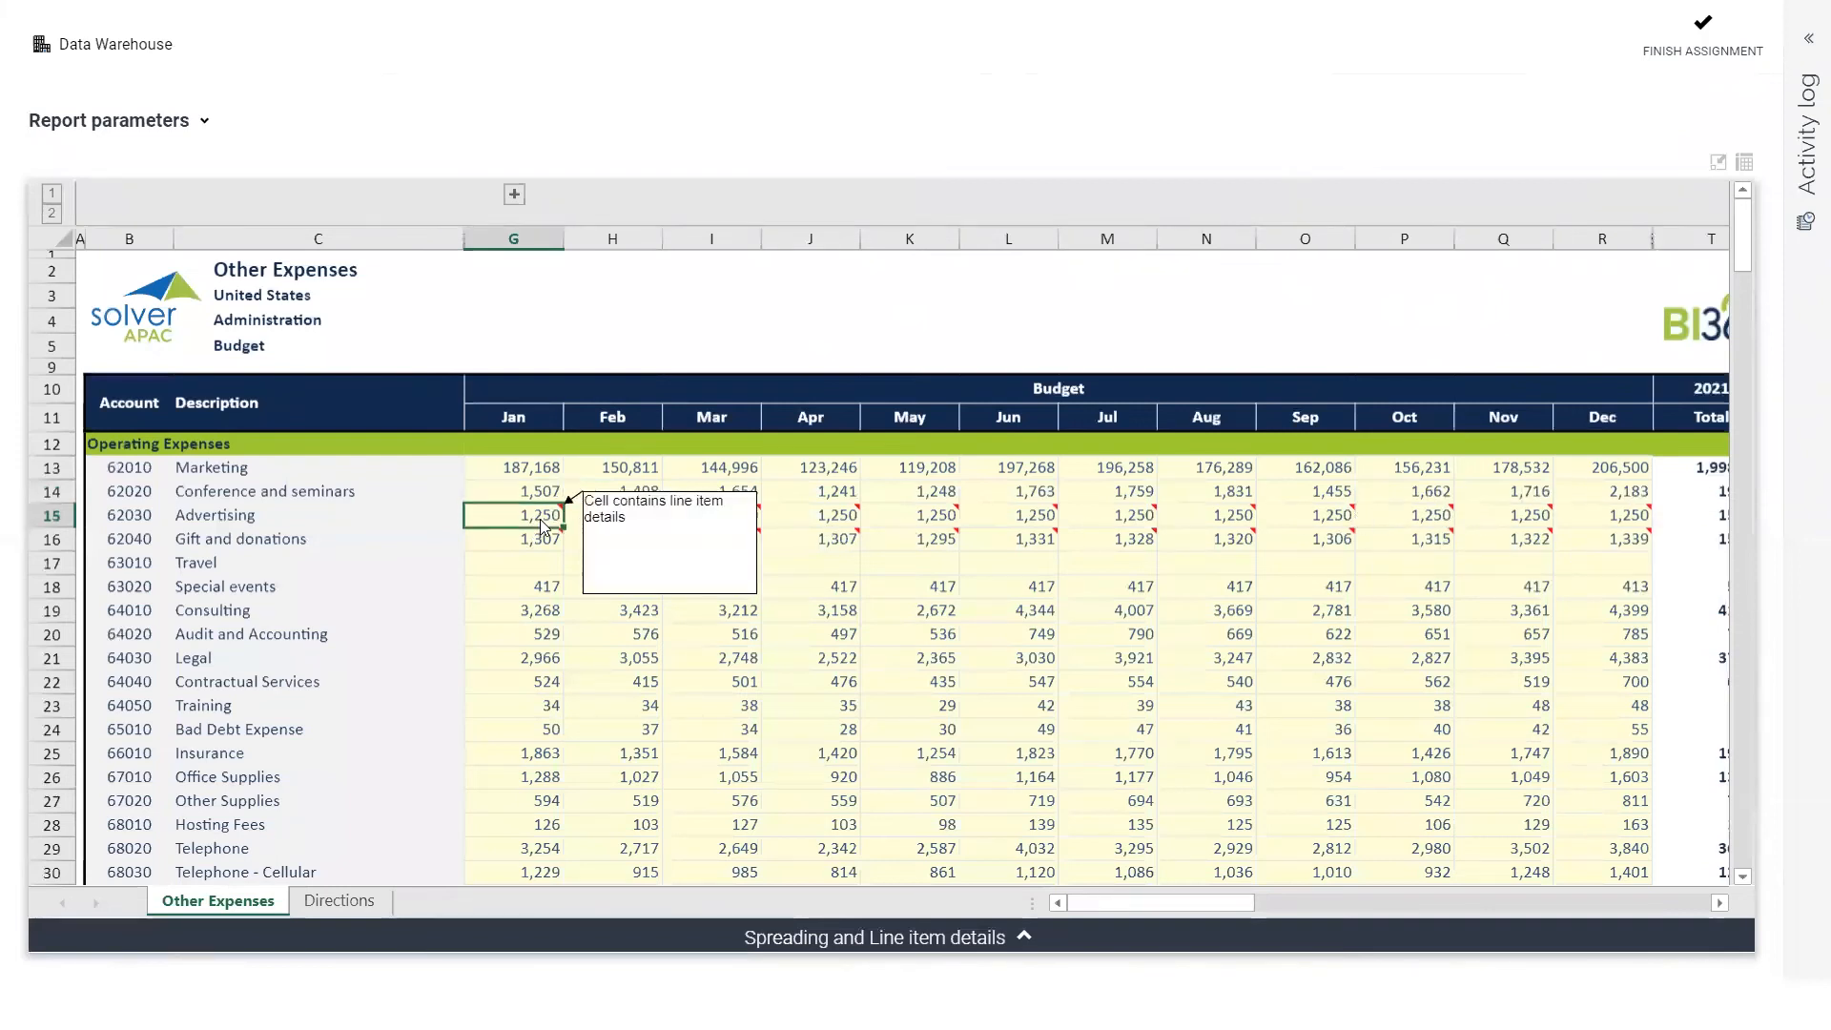
left_click(831, 946)
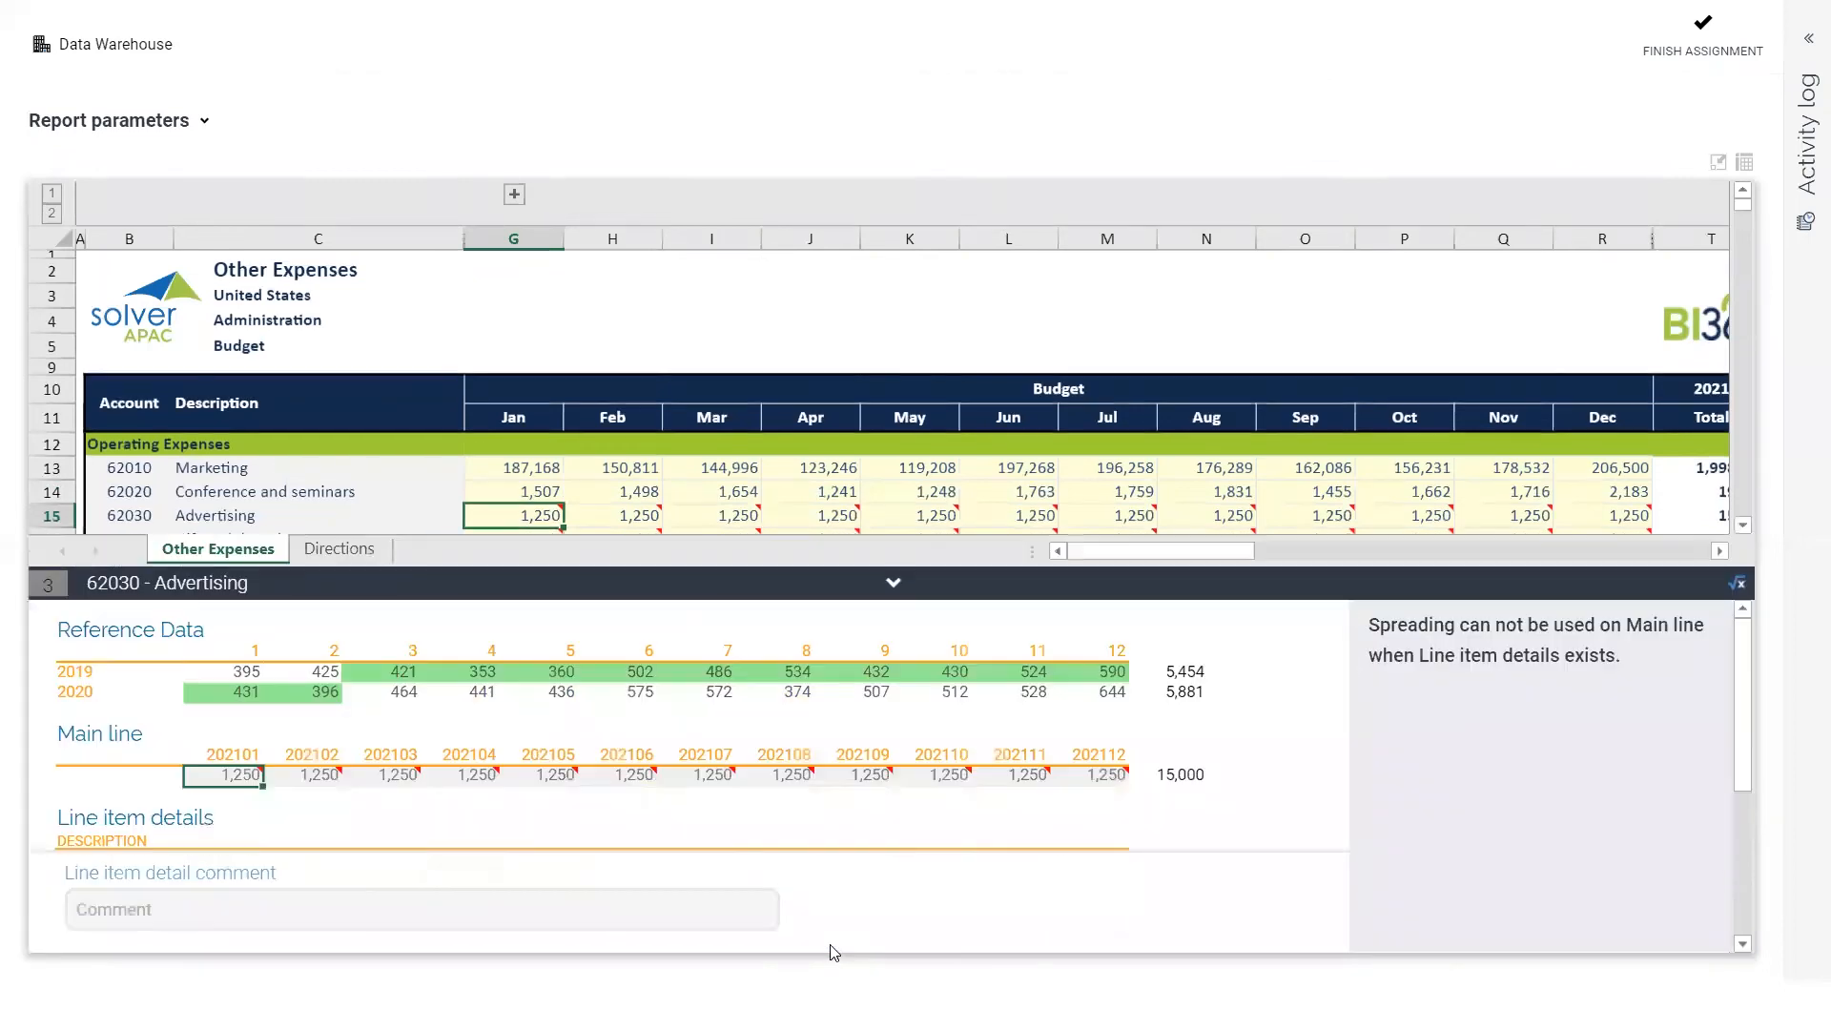
left_click_drag(1739, 698, 1741, 746)
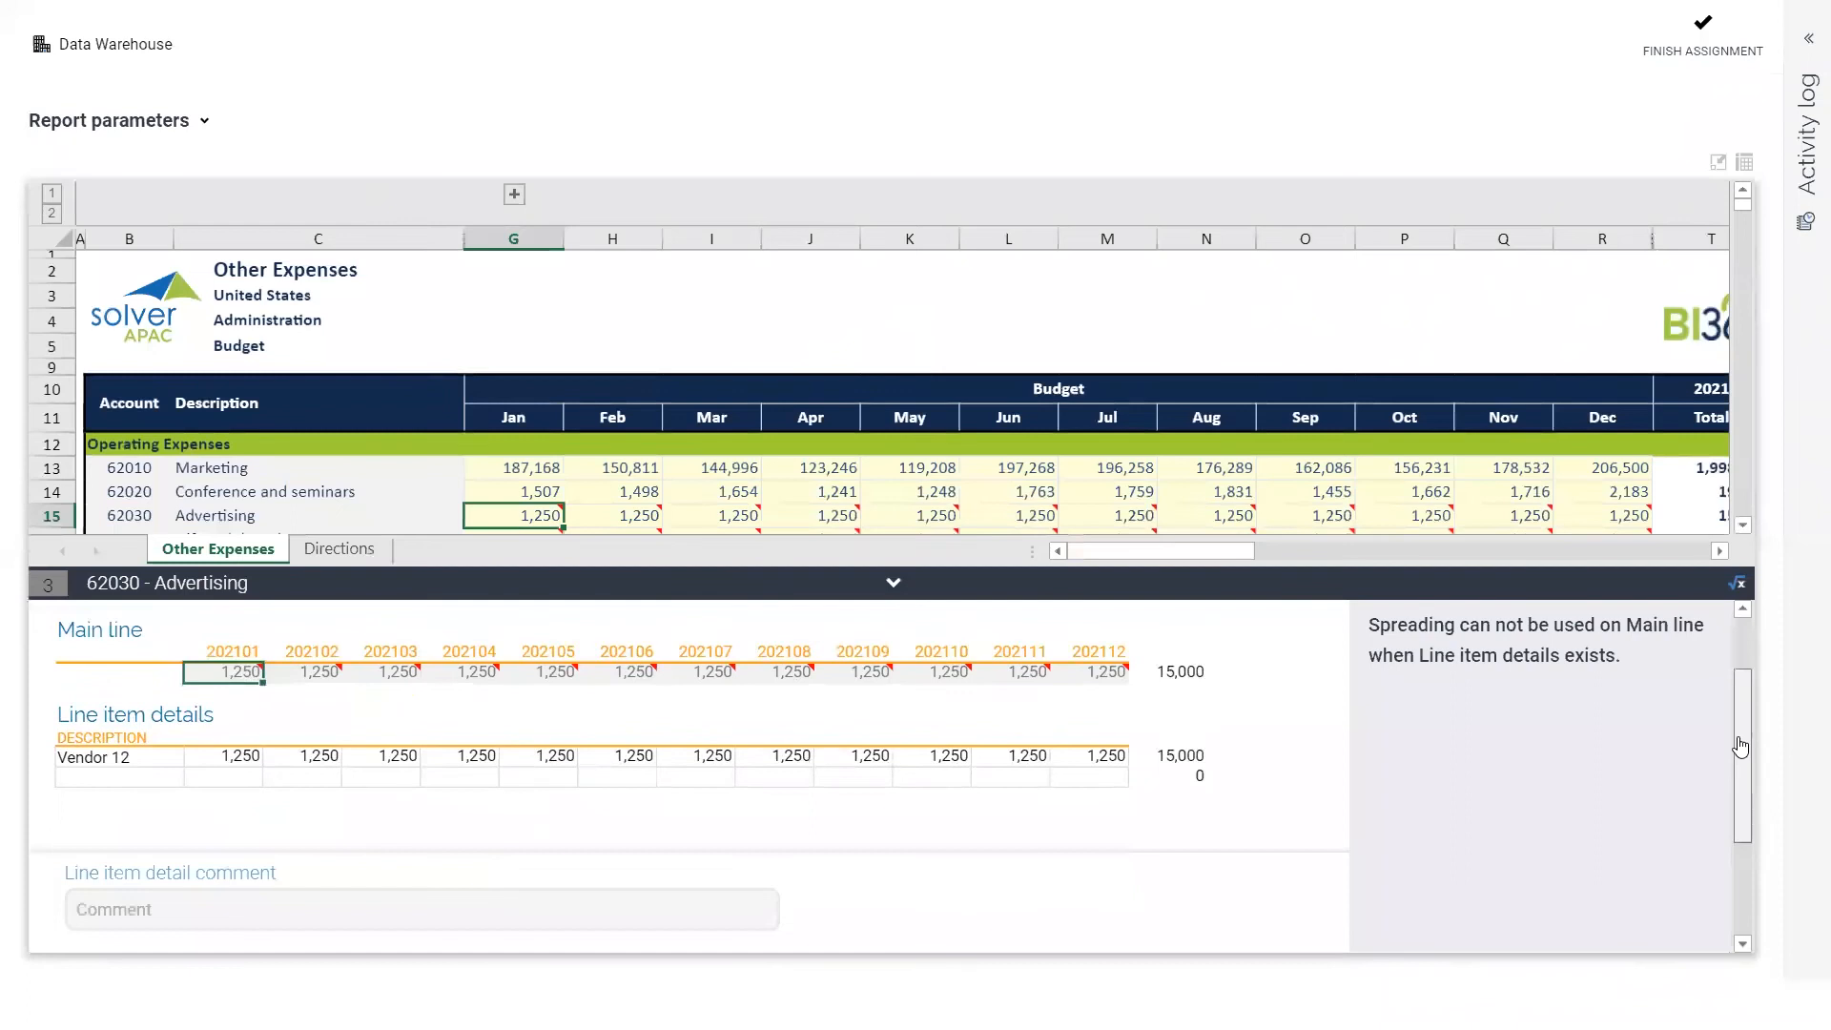
left_click(97, 780)
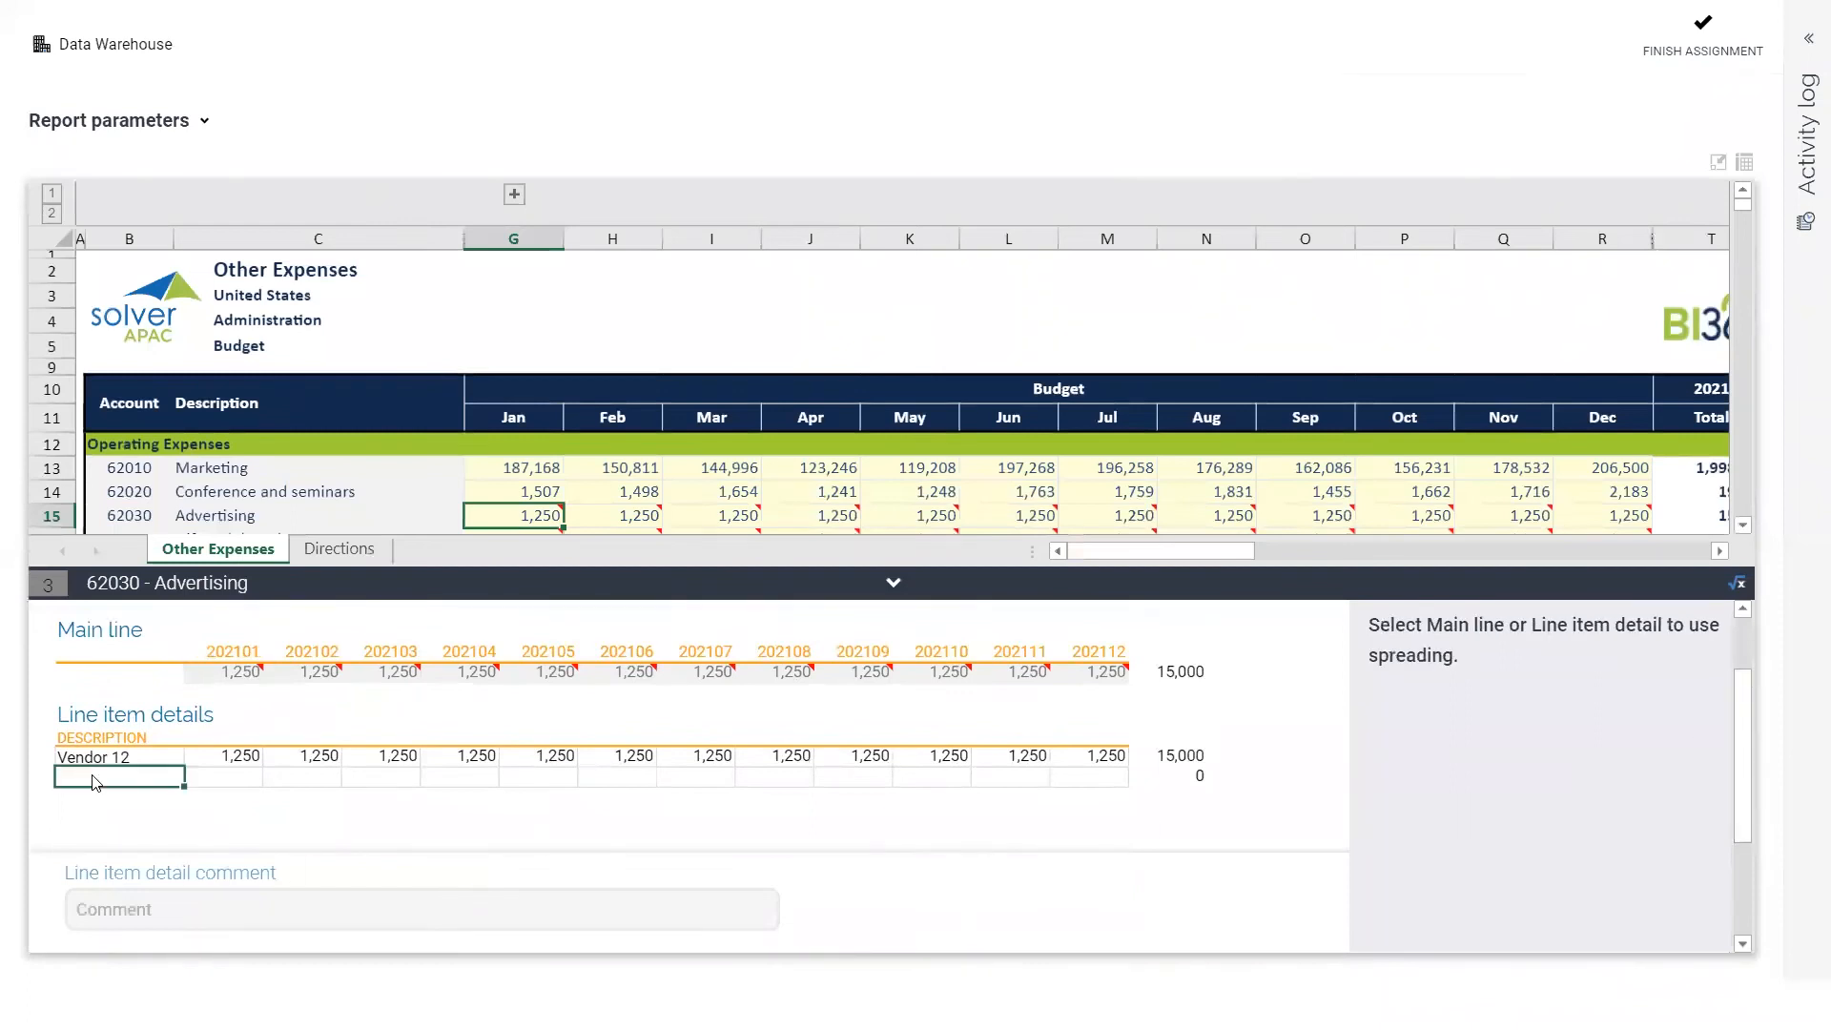
type("Ver")
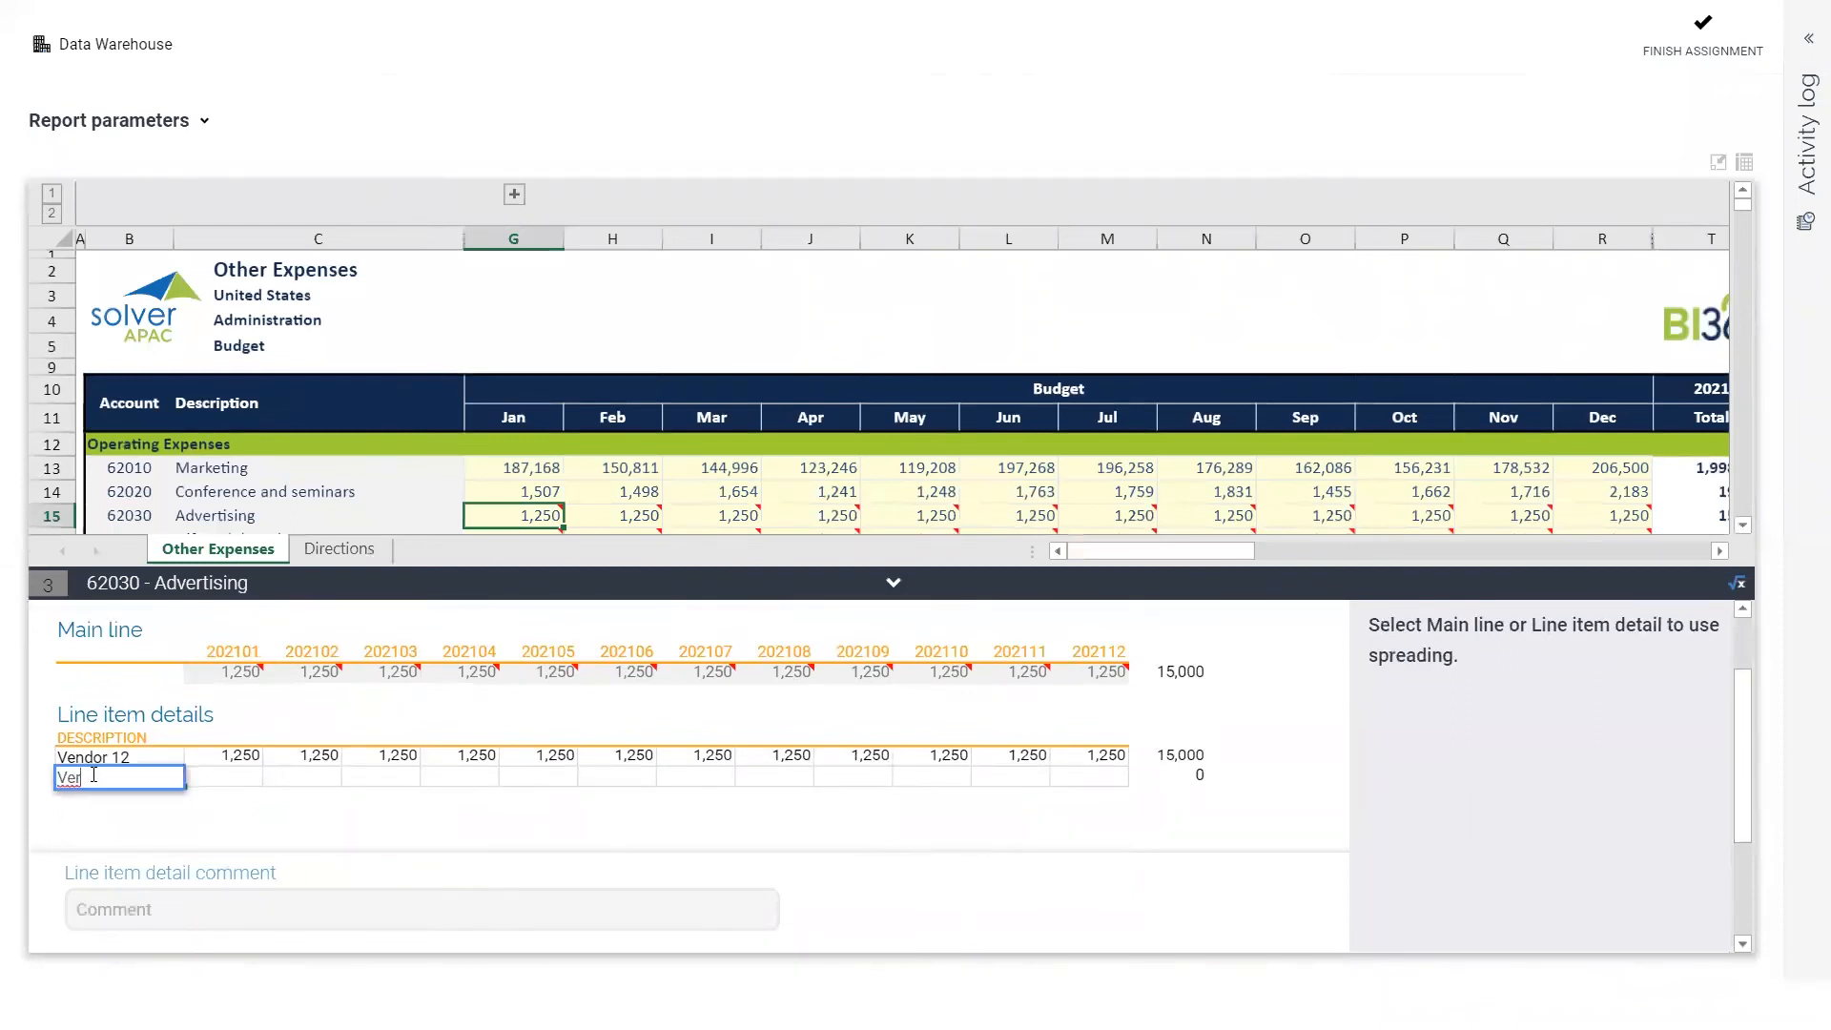
key("BackSpace")
type("ndor 3")
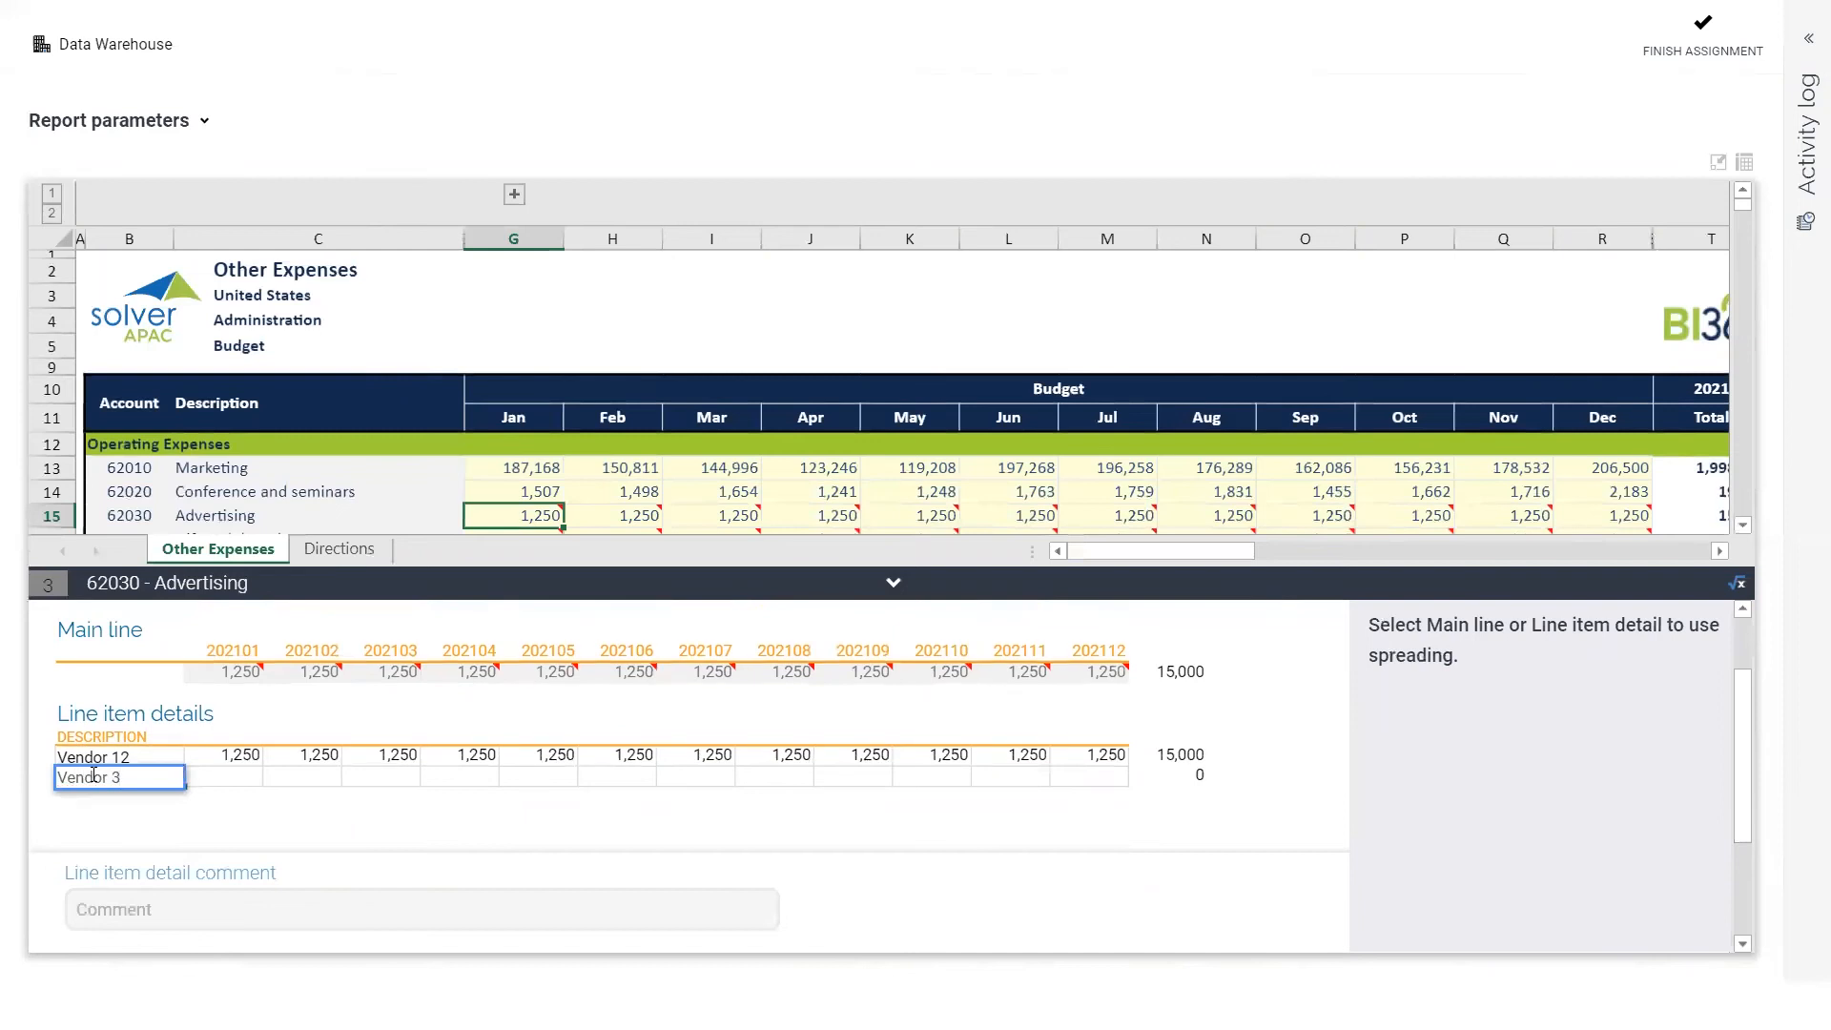
Enter 600 as the 202101 amount of the Vendor 3 line item
left_click(250, 783)
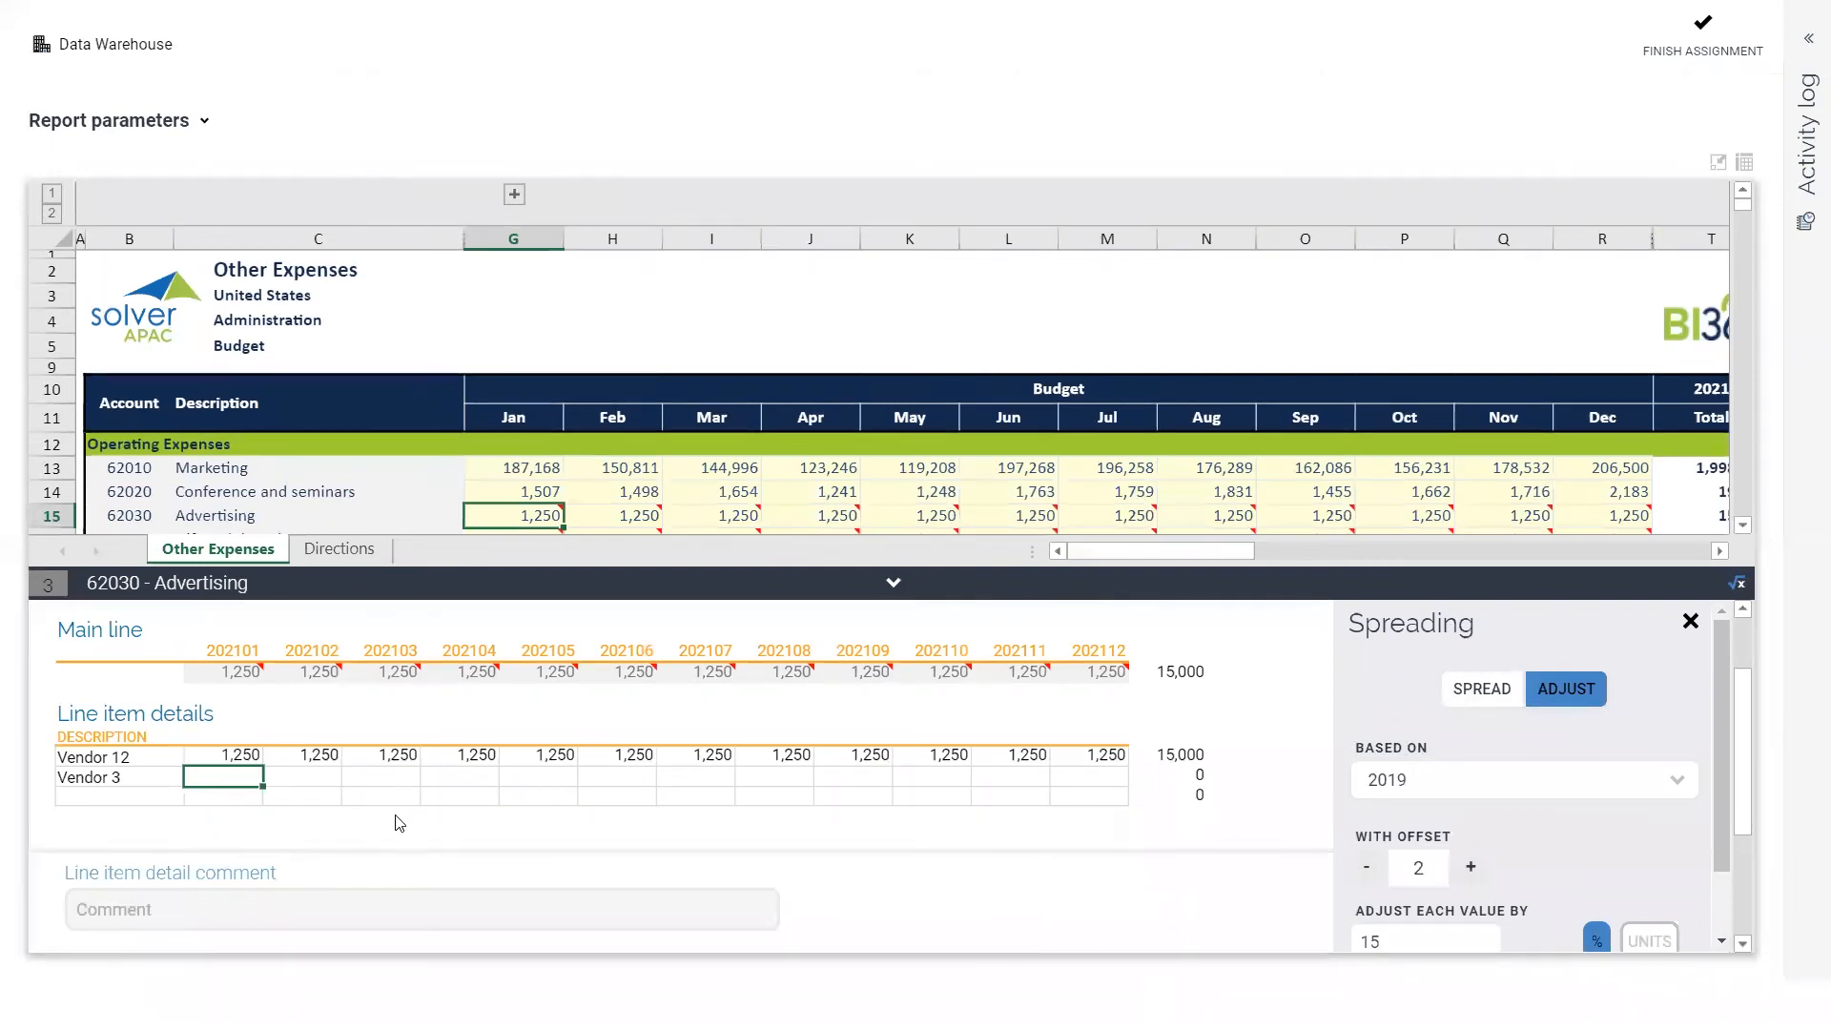
type("600")
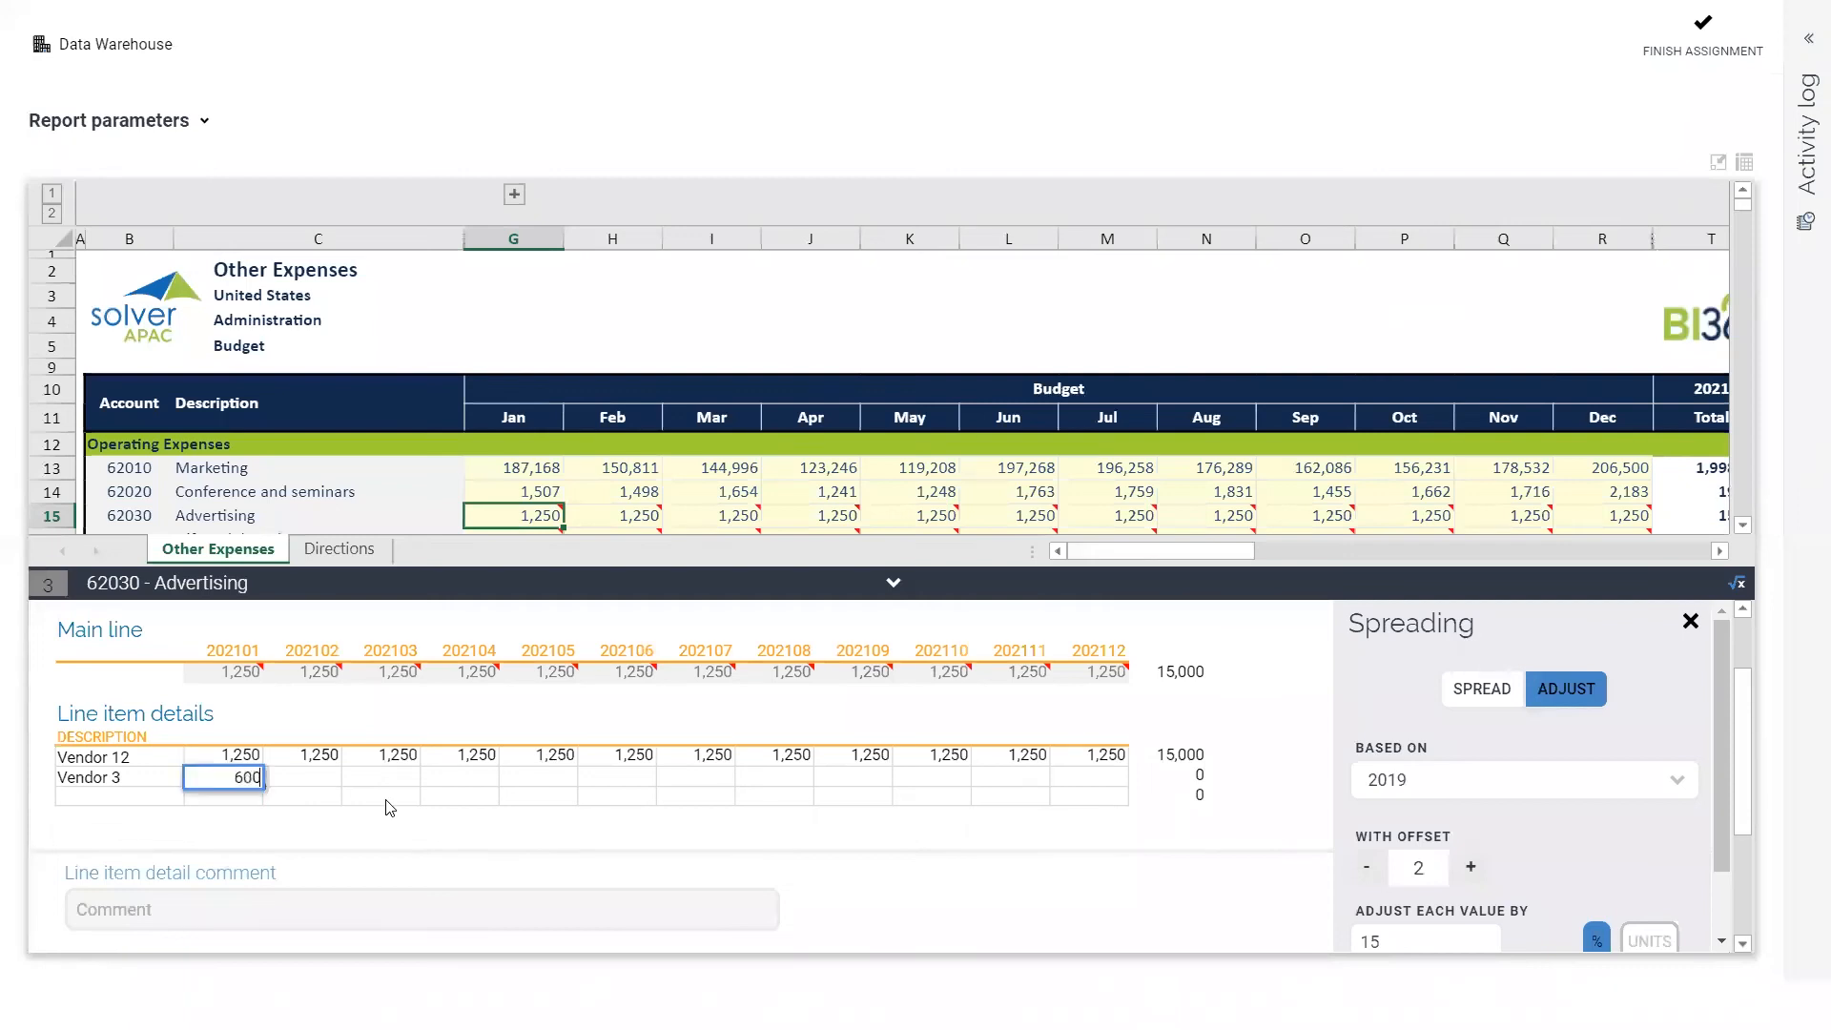
left_click(392, 776)
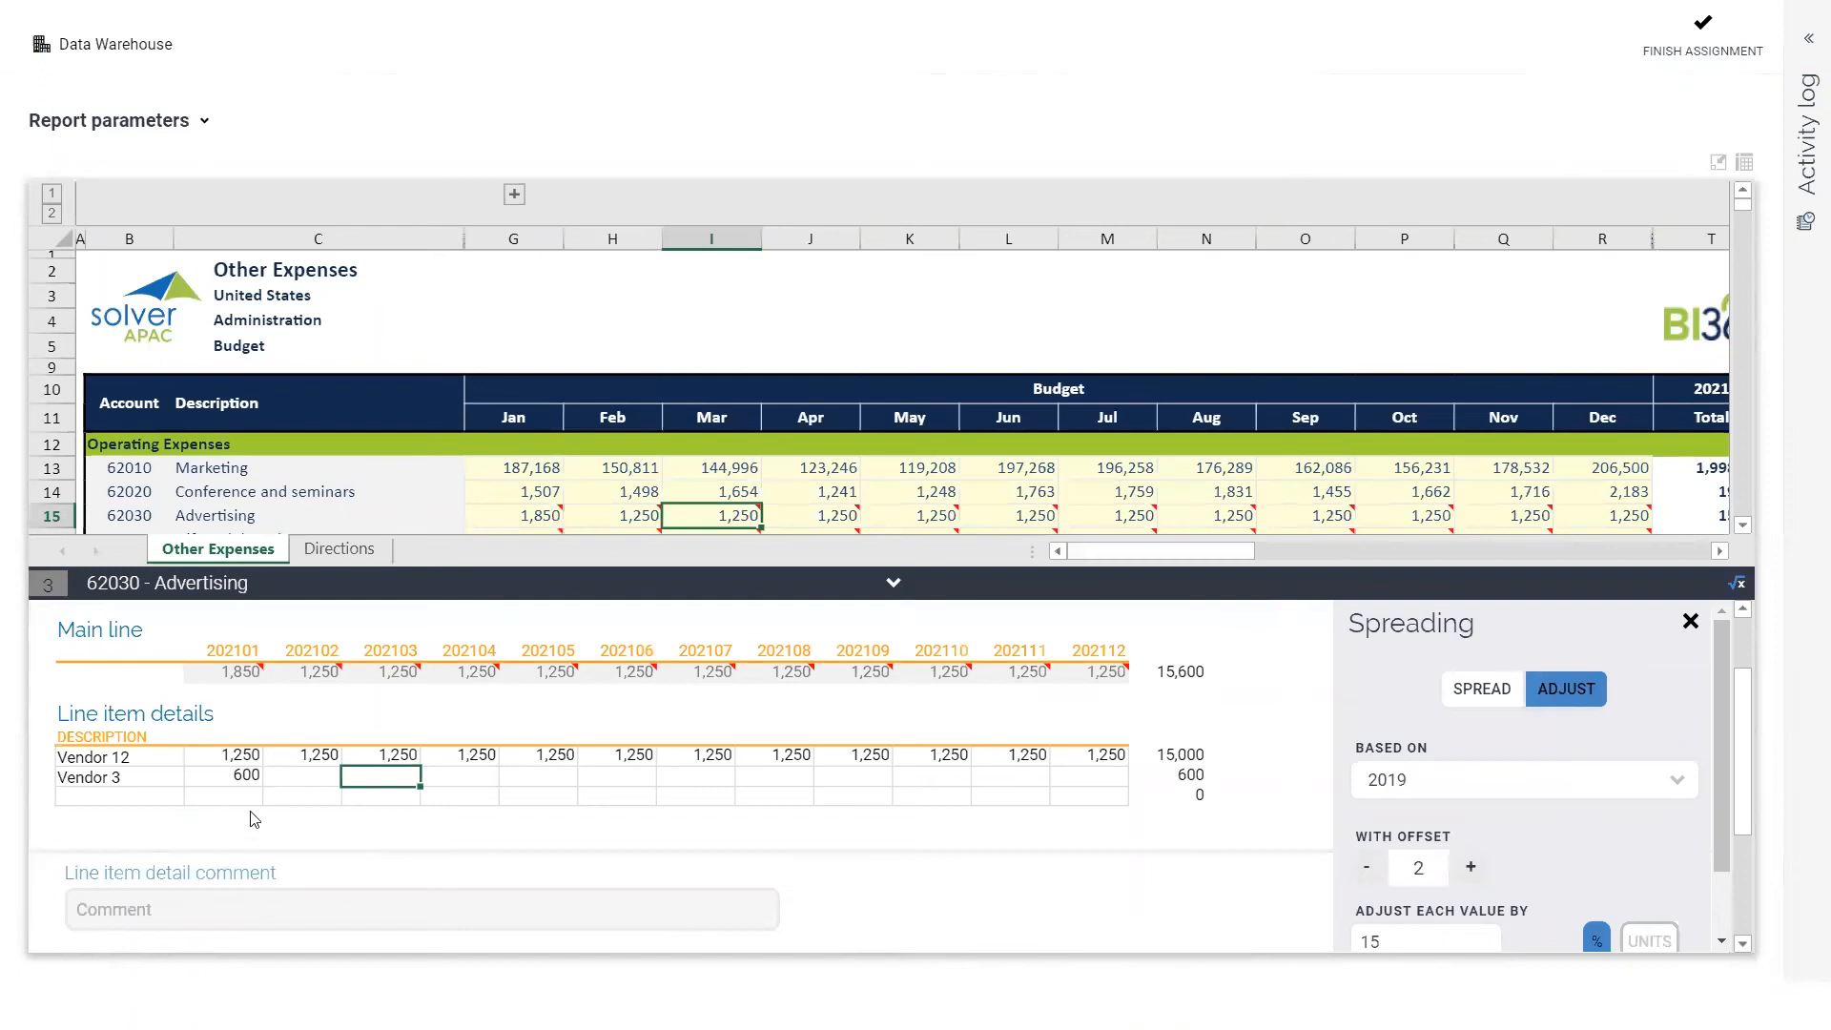
Add the line item detail comment "comments" to Vendor 3's 202101 amount and collapse the line item details
left_click(241, 780)
left_click(101, 906)
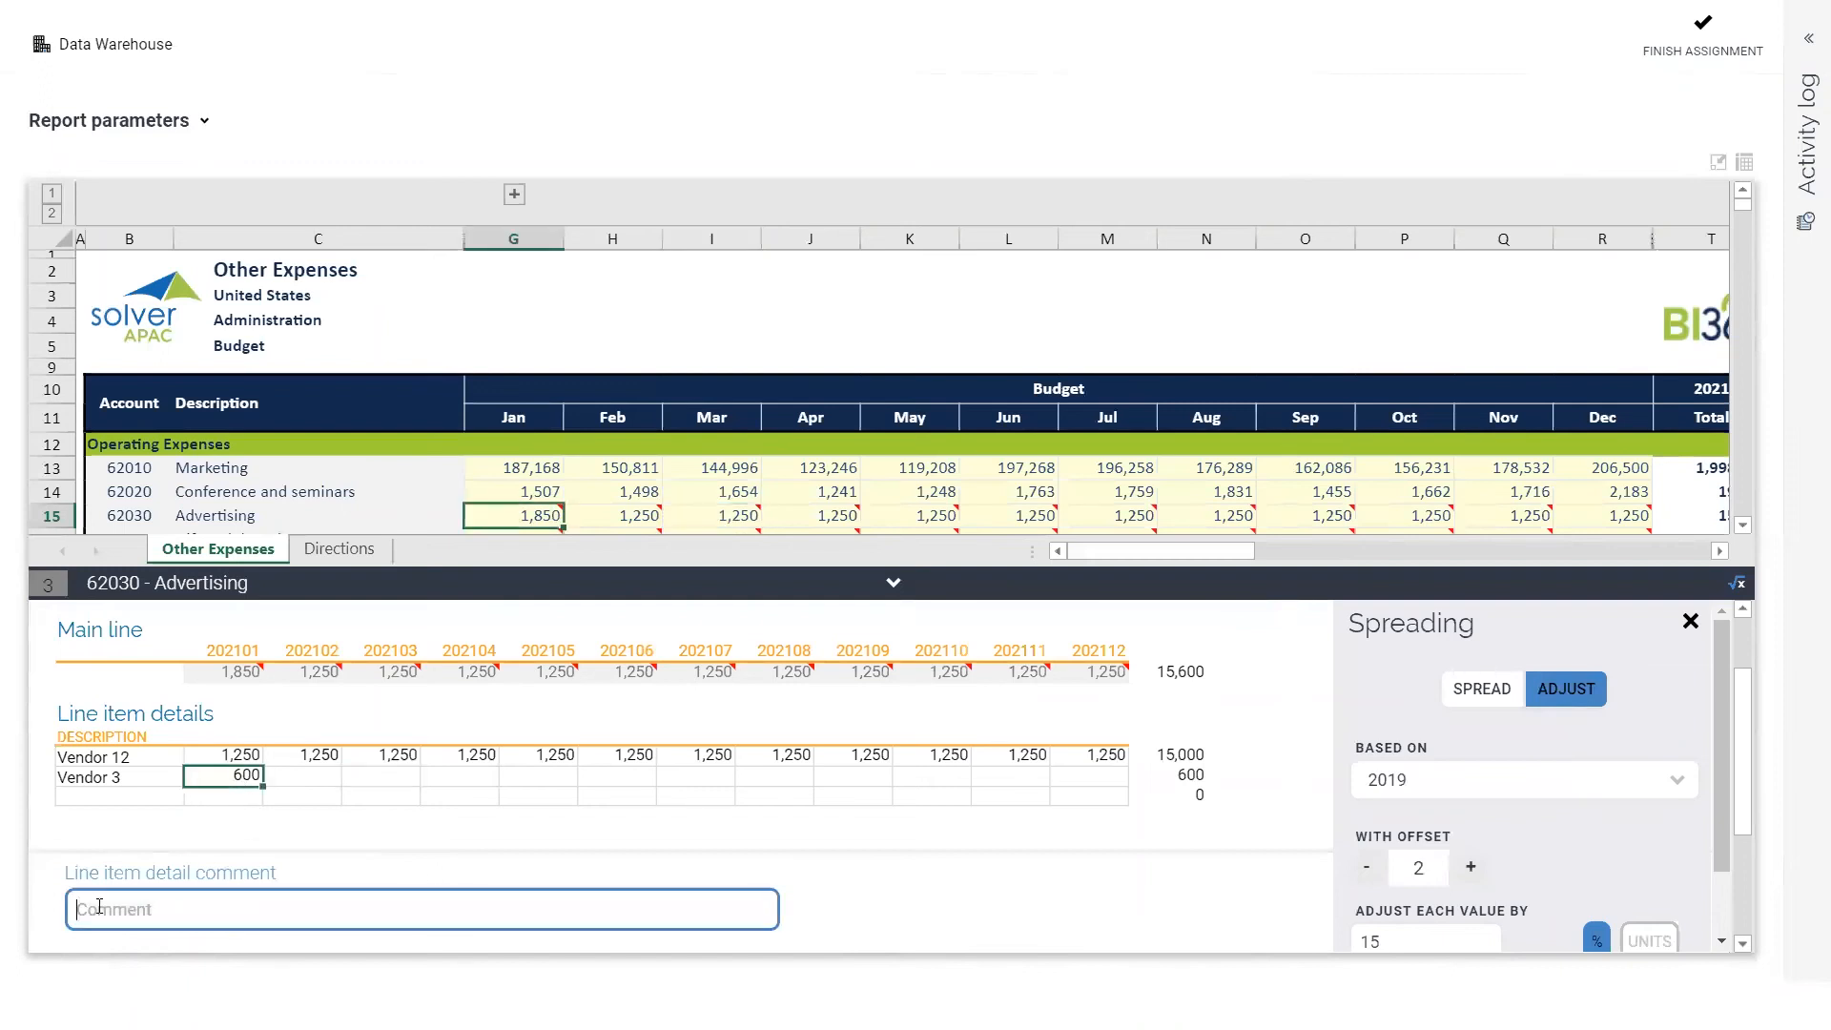
type("comments")
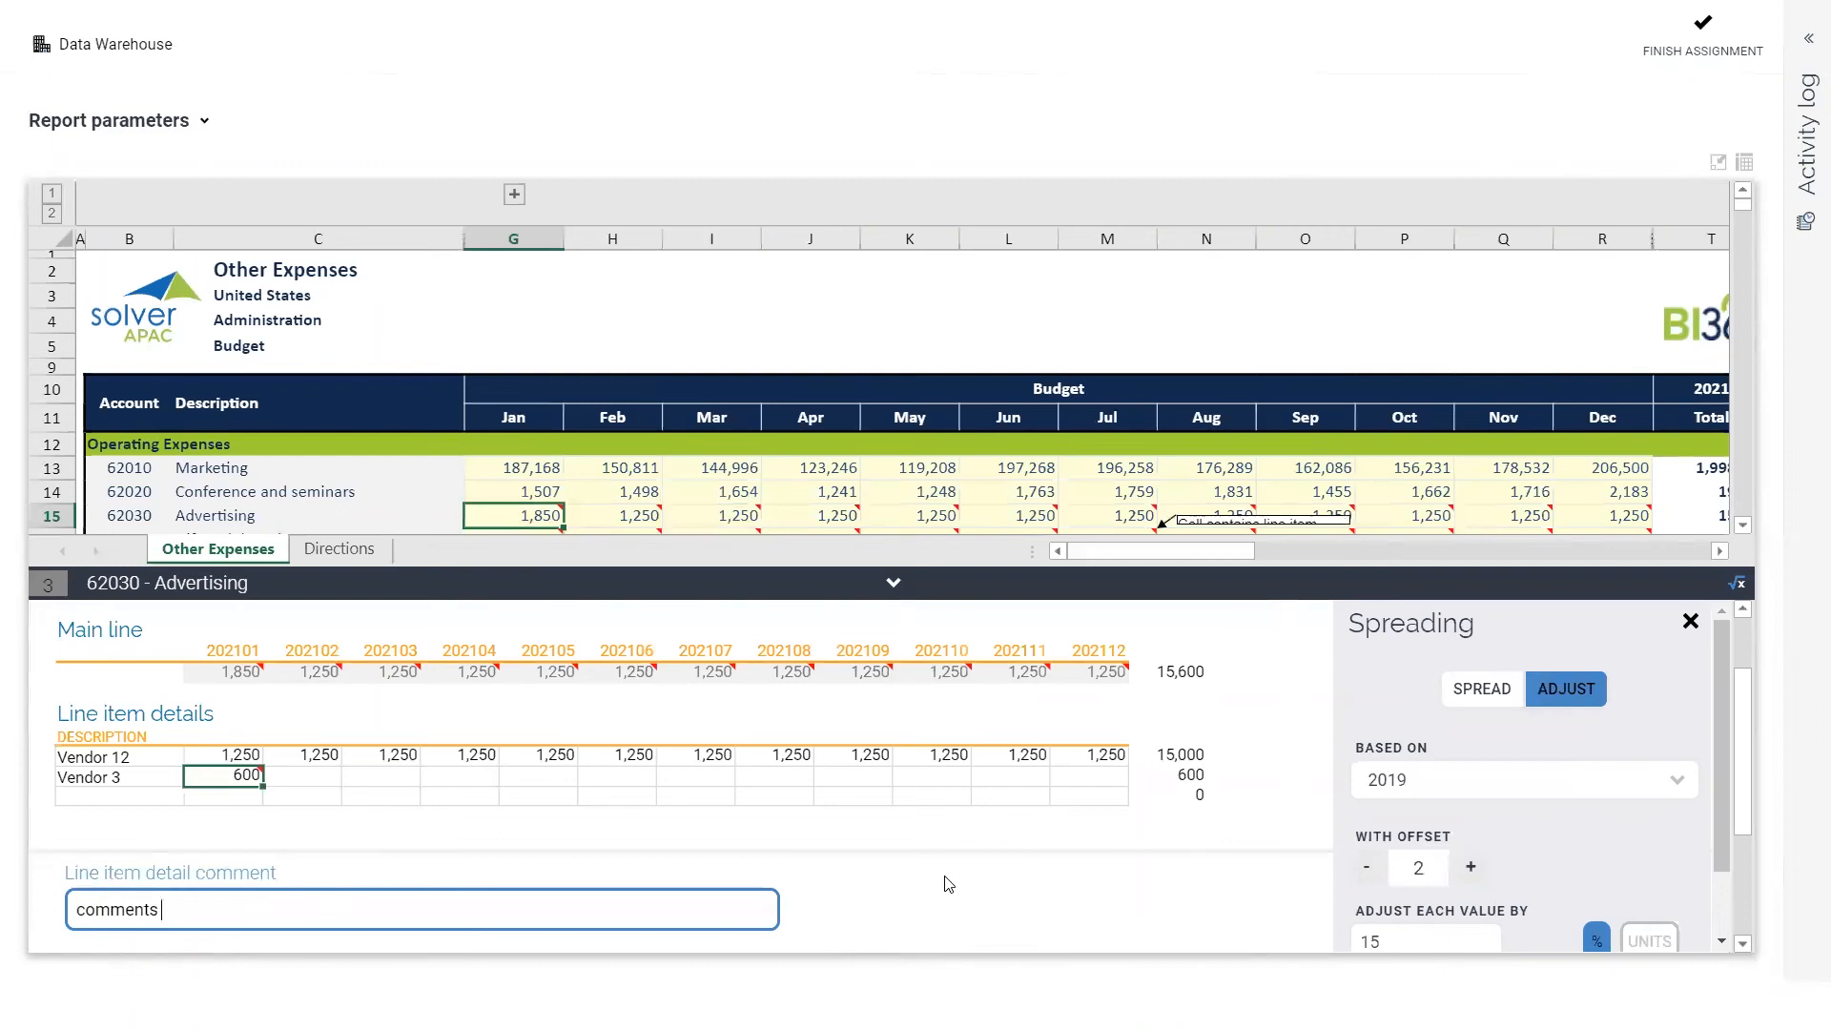
left_click(892, 582)
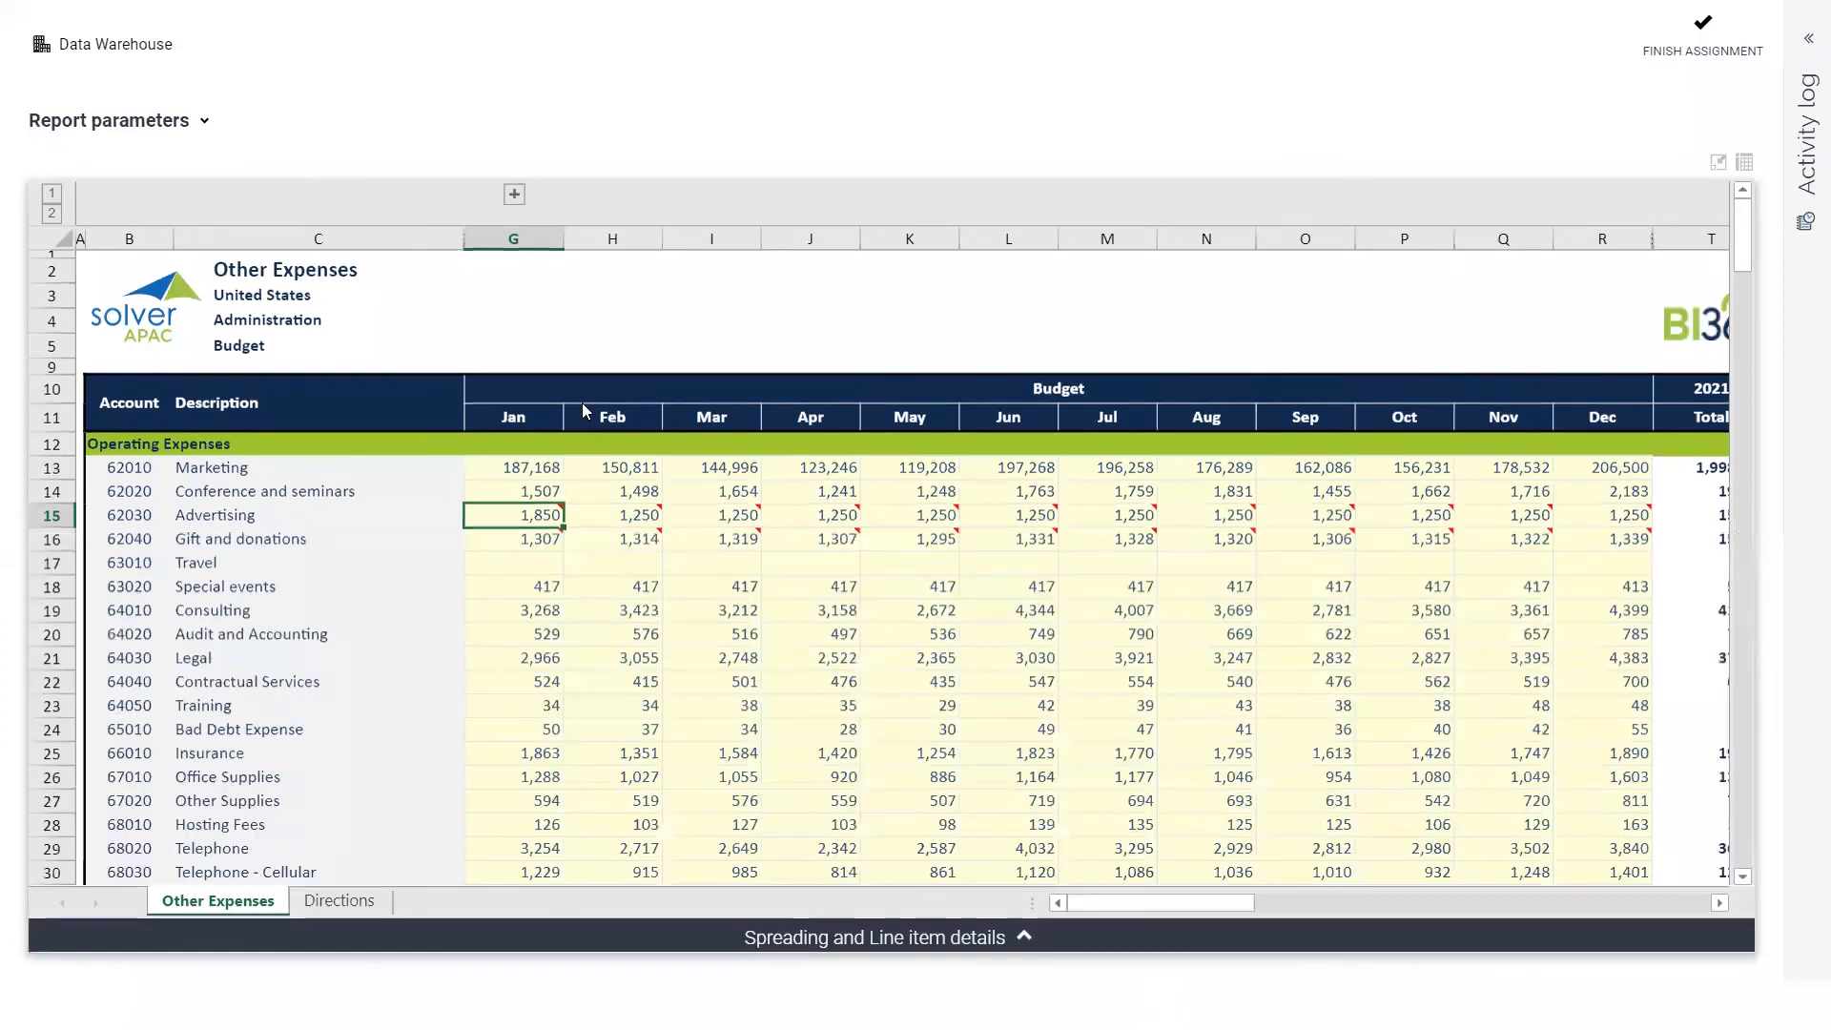
Expand the Dept Comment column to look at the comment cells for Marketing and Conference and seminars, and collapse it again
left_click(513, 195)
left_click(516, 469)
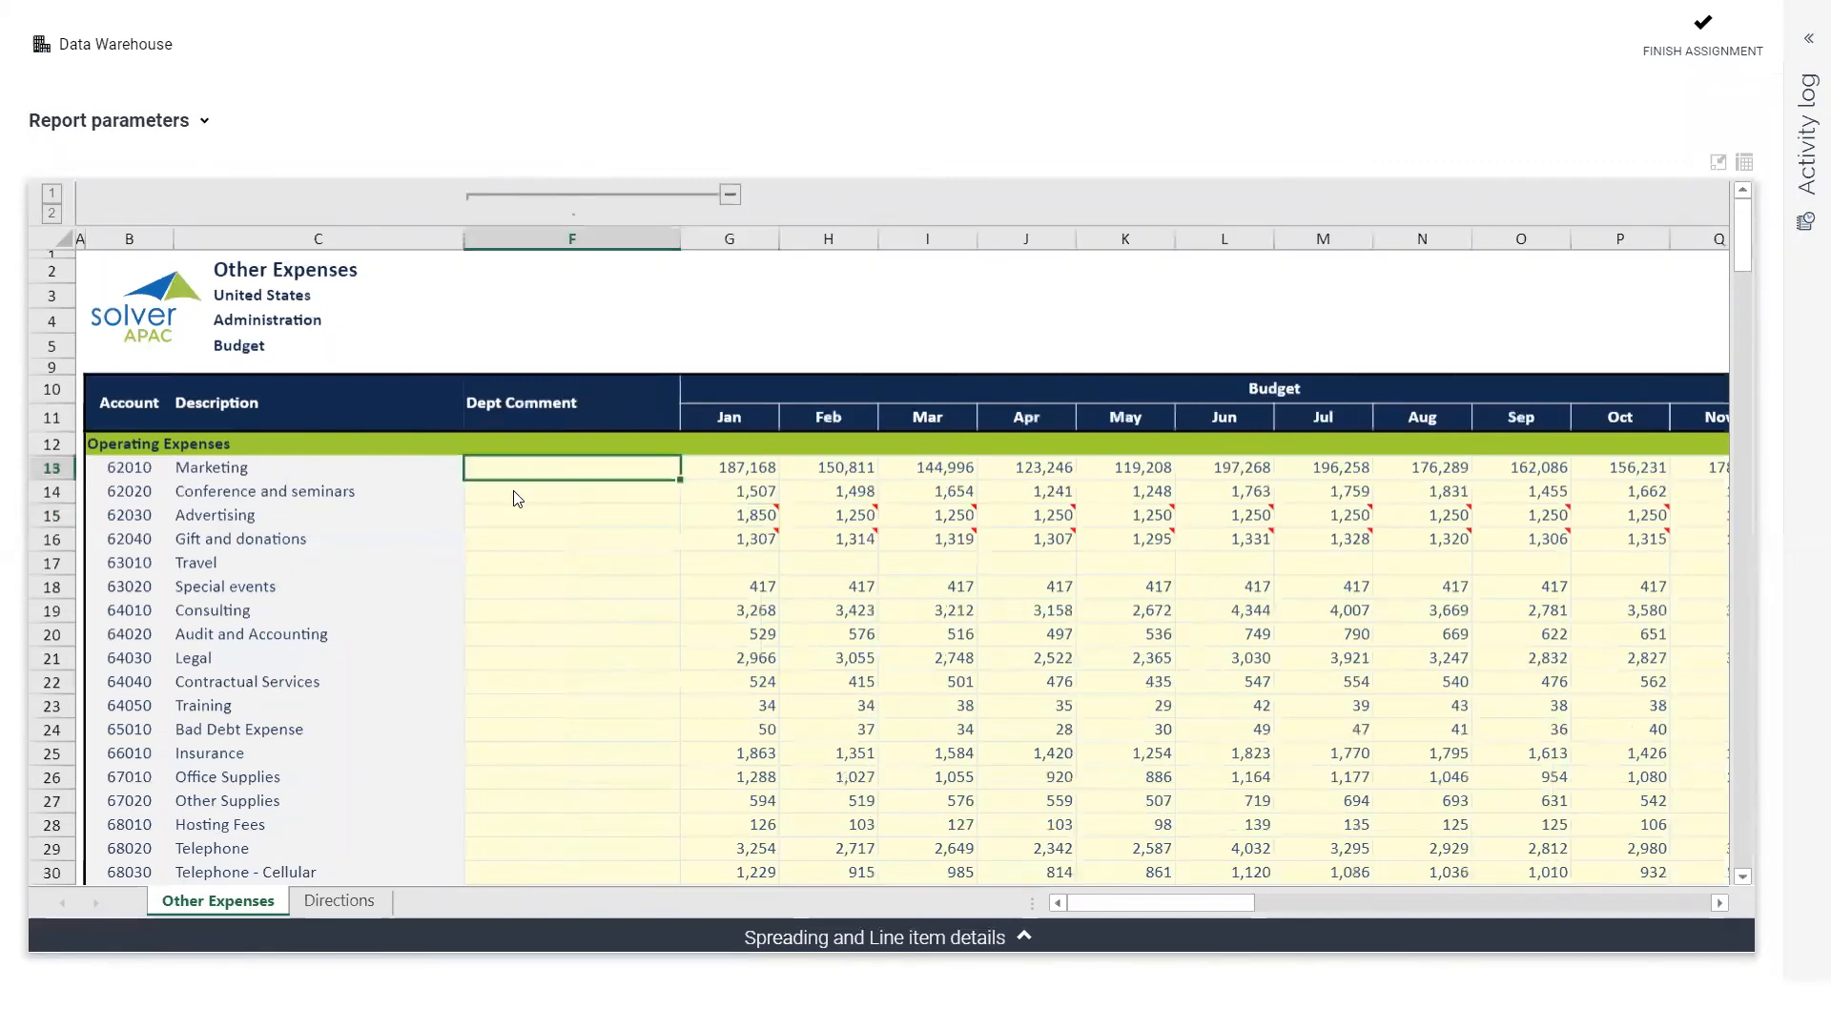
left_click(516, 499)
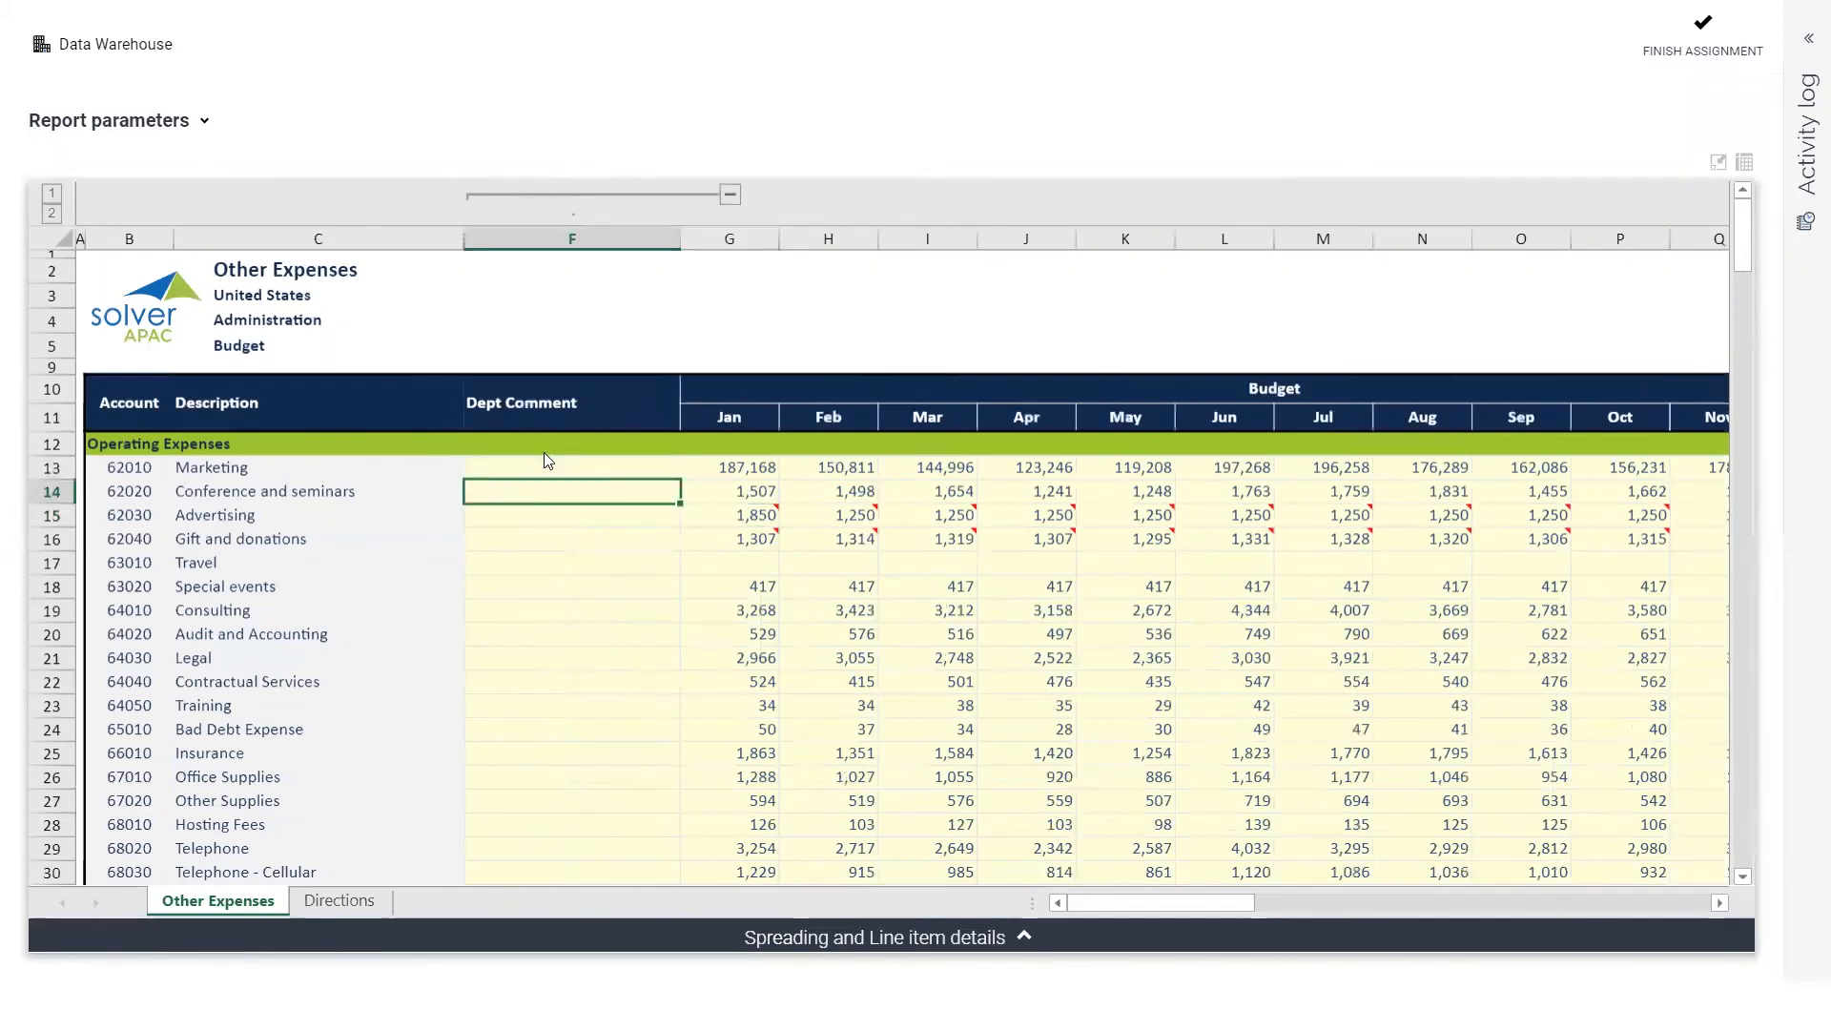
left_click(729, 196)
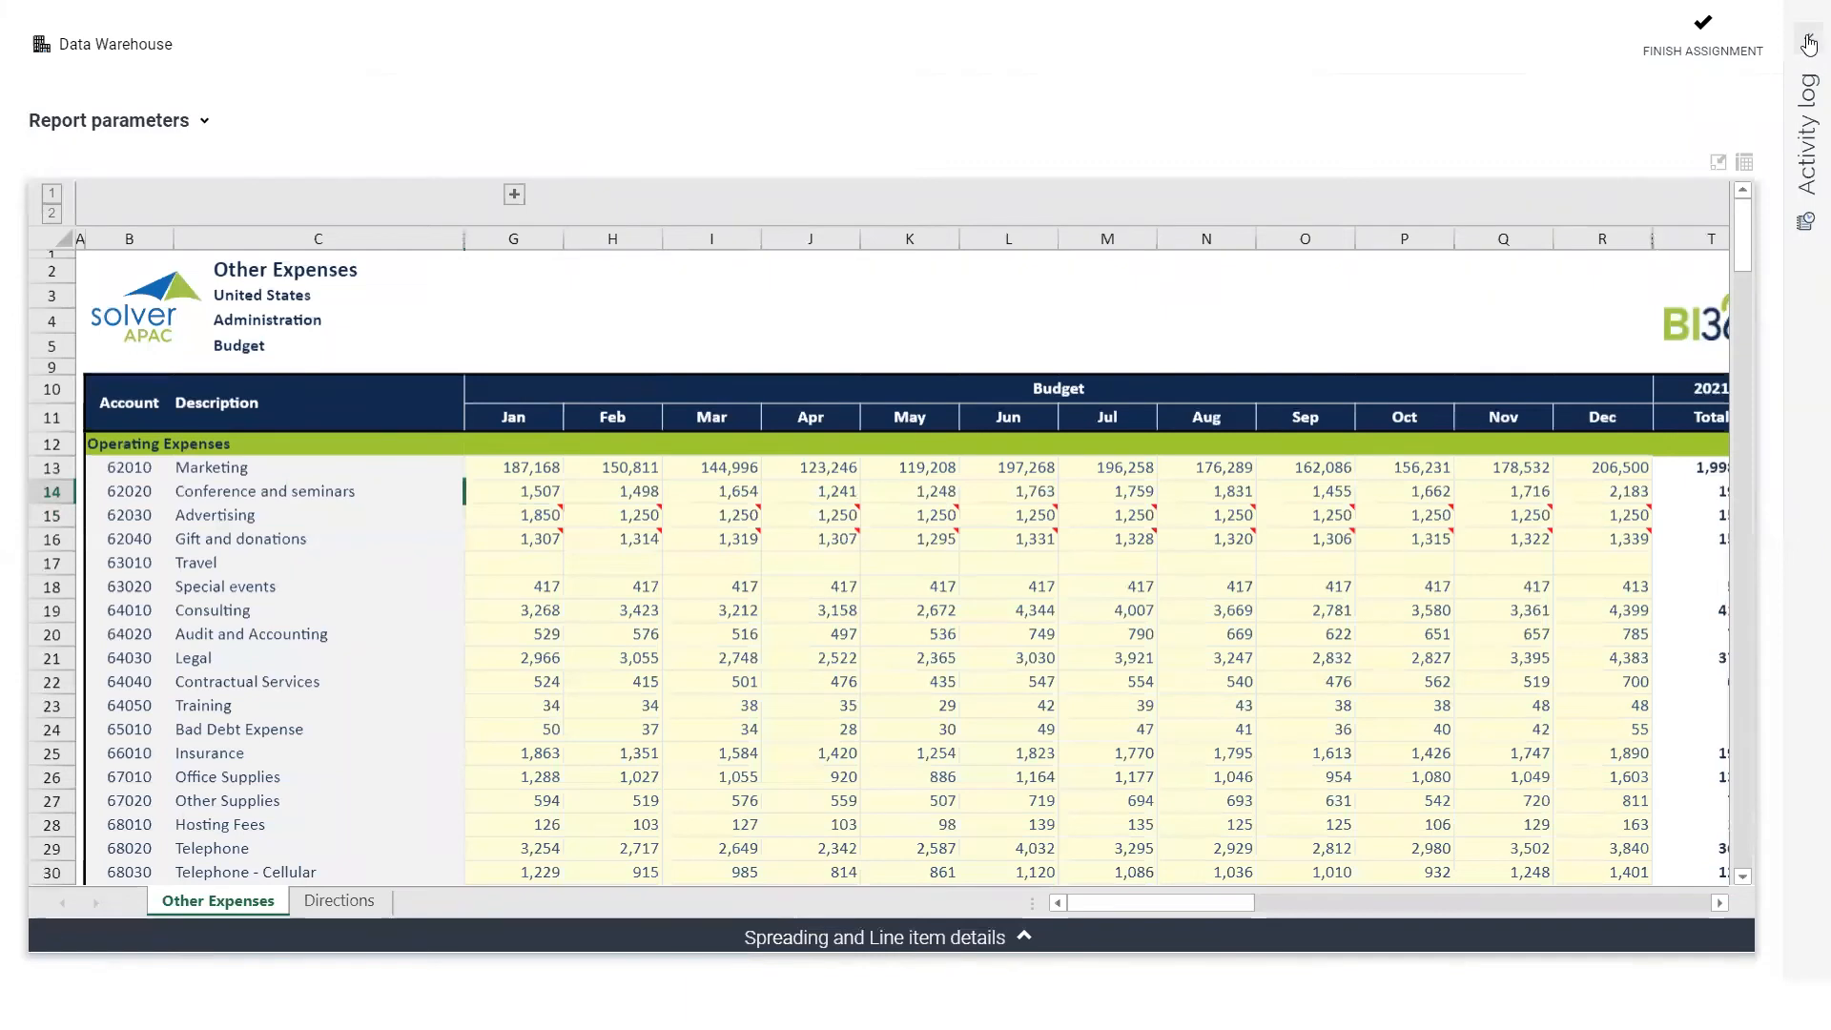
Add the comment "new comments" to the assignment's activity log, collapse the log and leave the full view
left_click(1807, 39)
left_click(1530, 363)
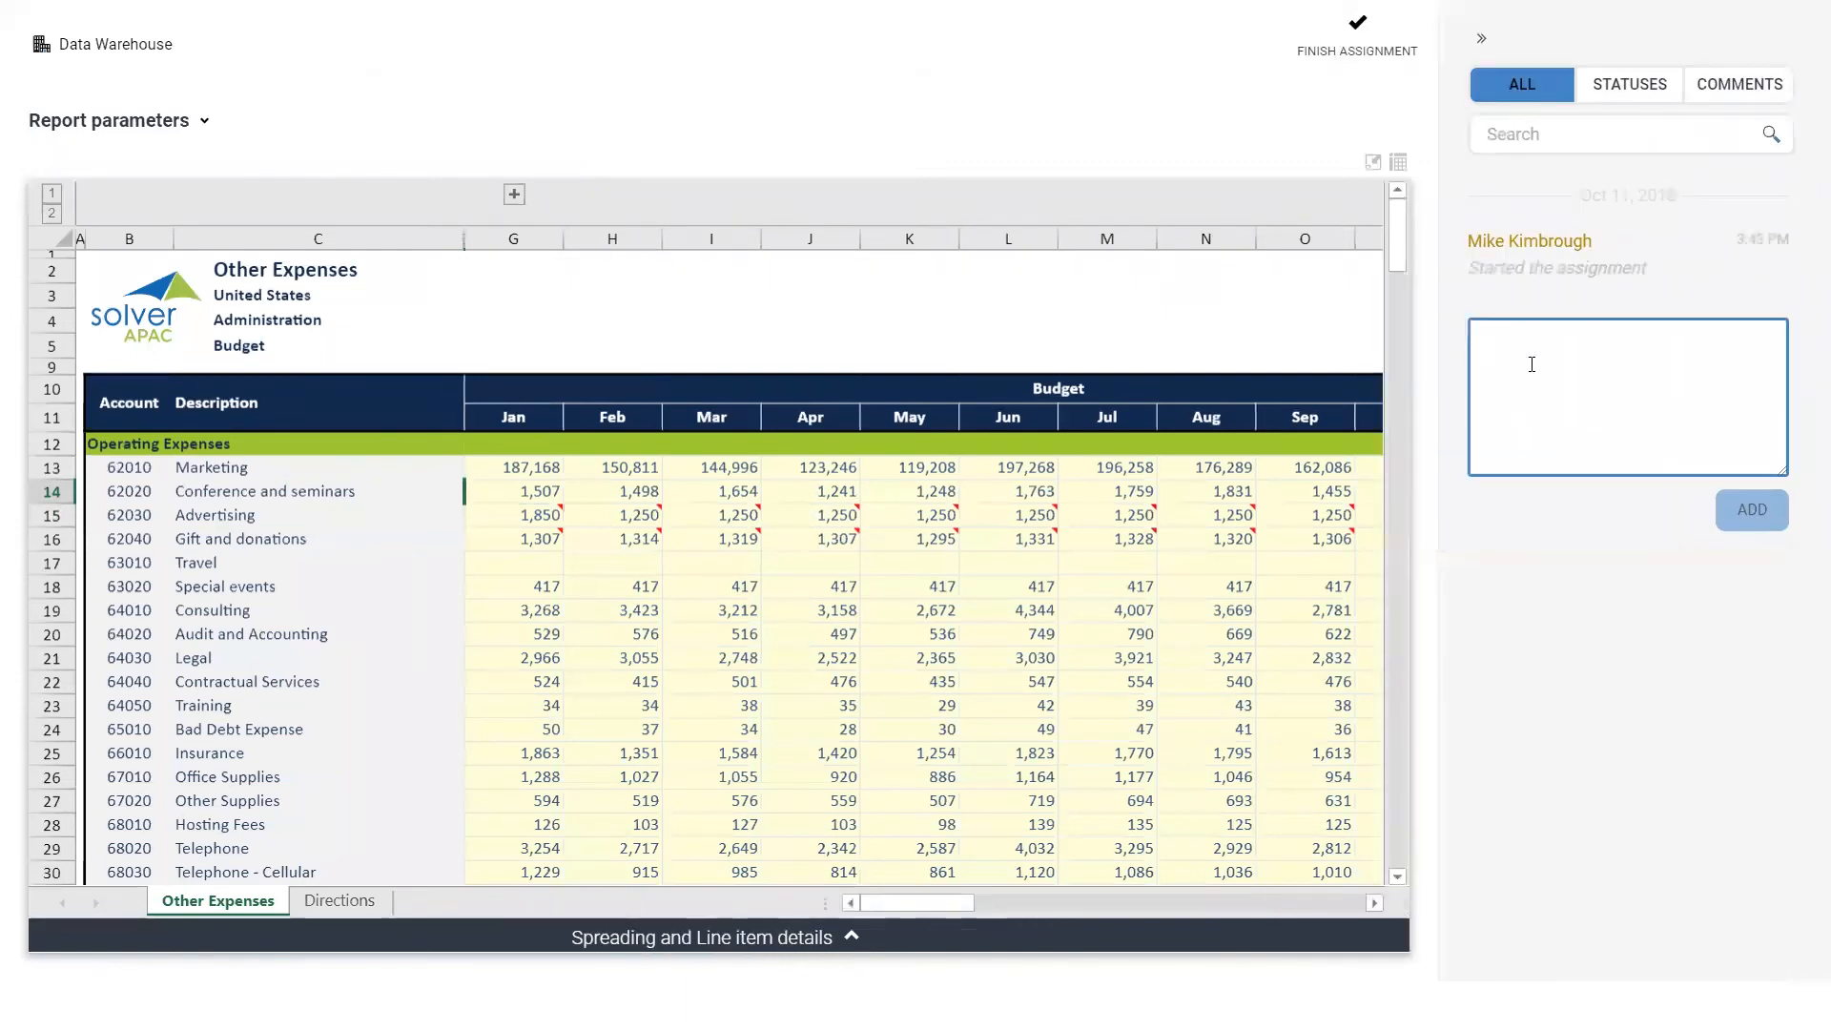
type("new c")
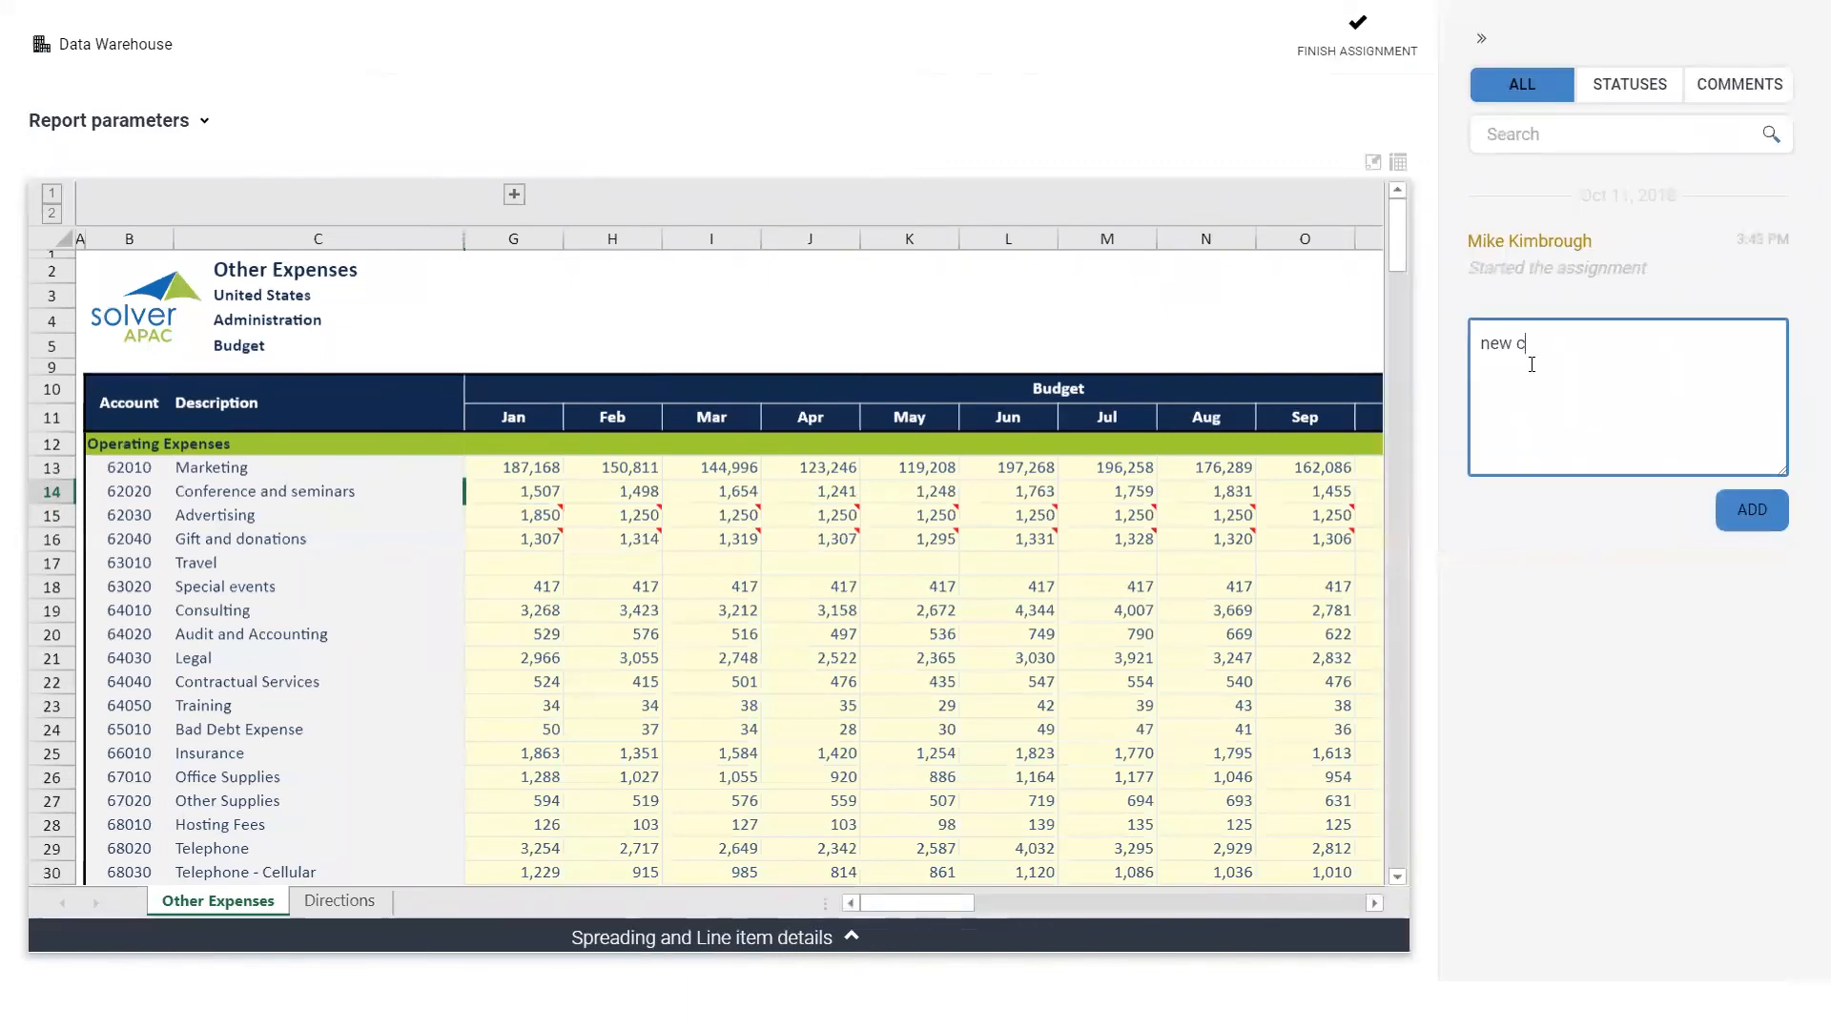
type("omments")
left_click(1750, 519)
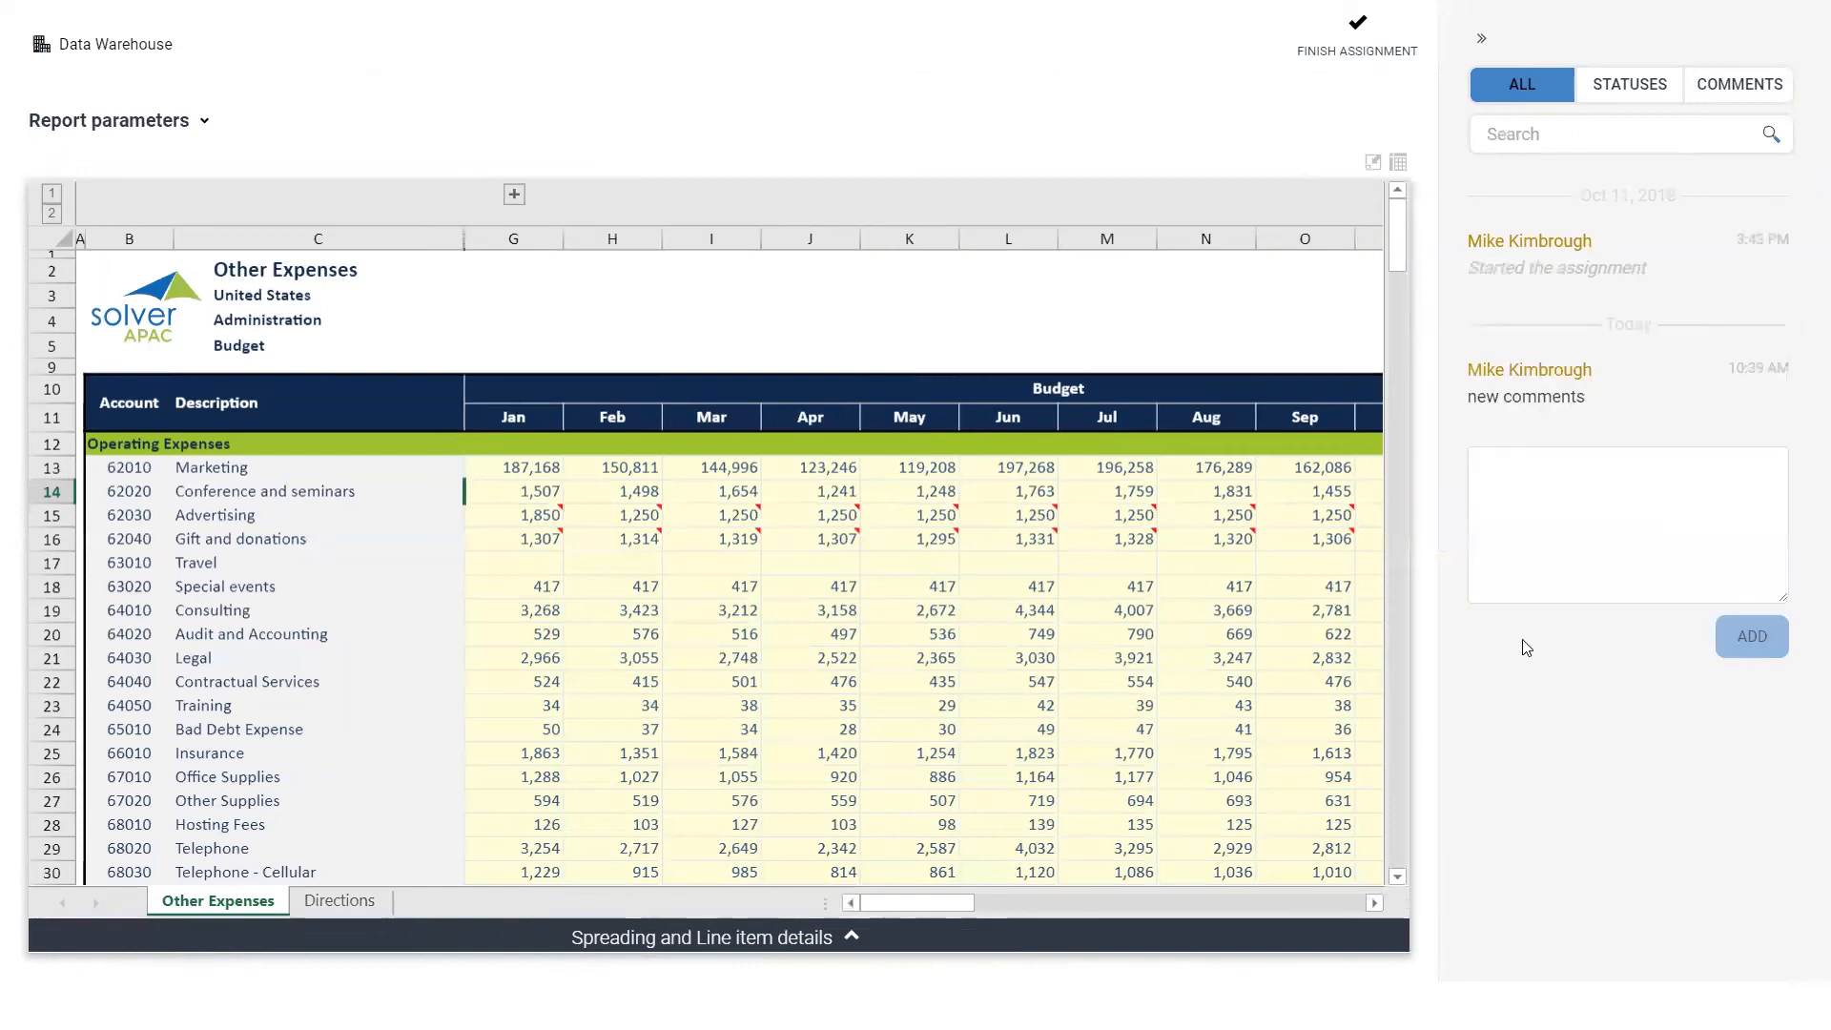
left_click(1481, 38)
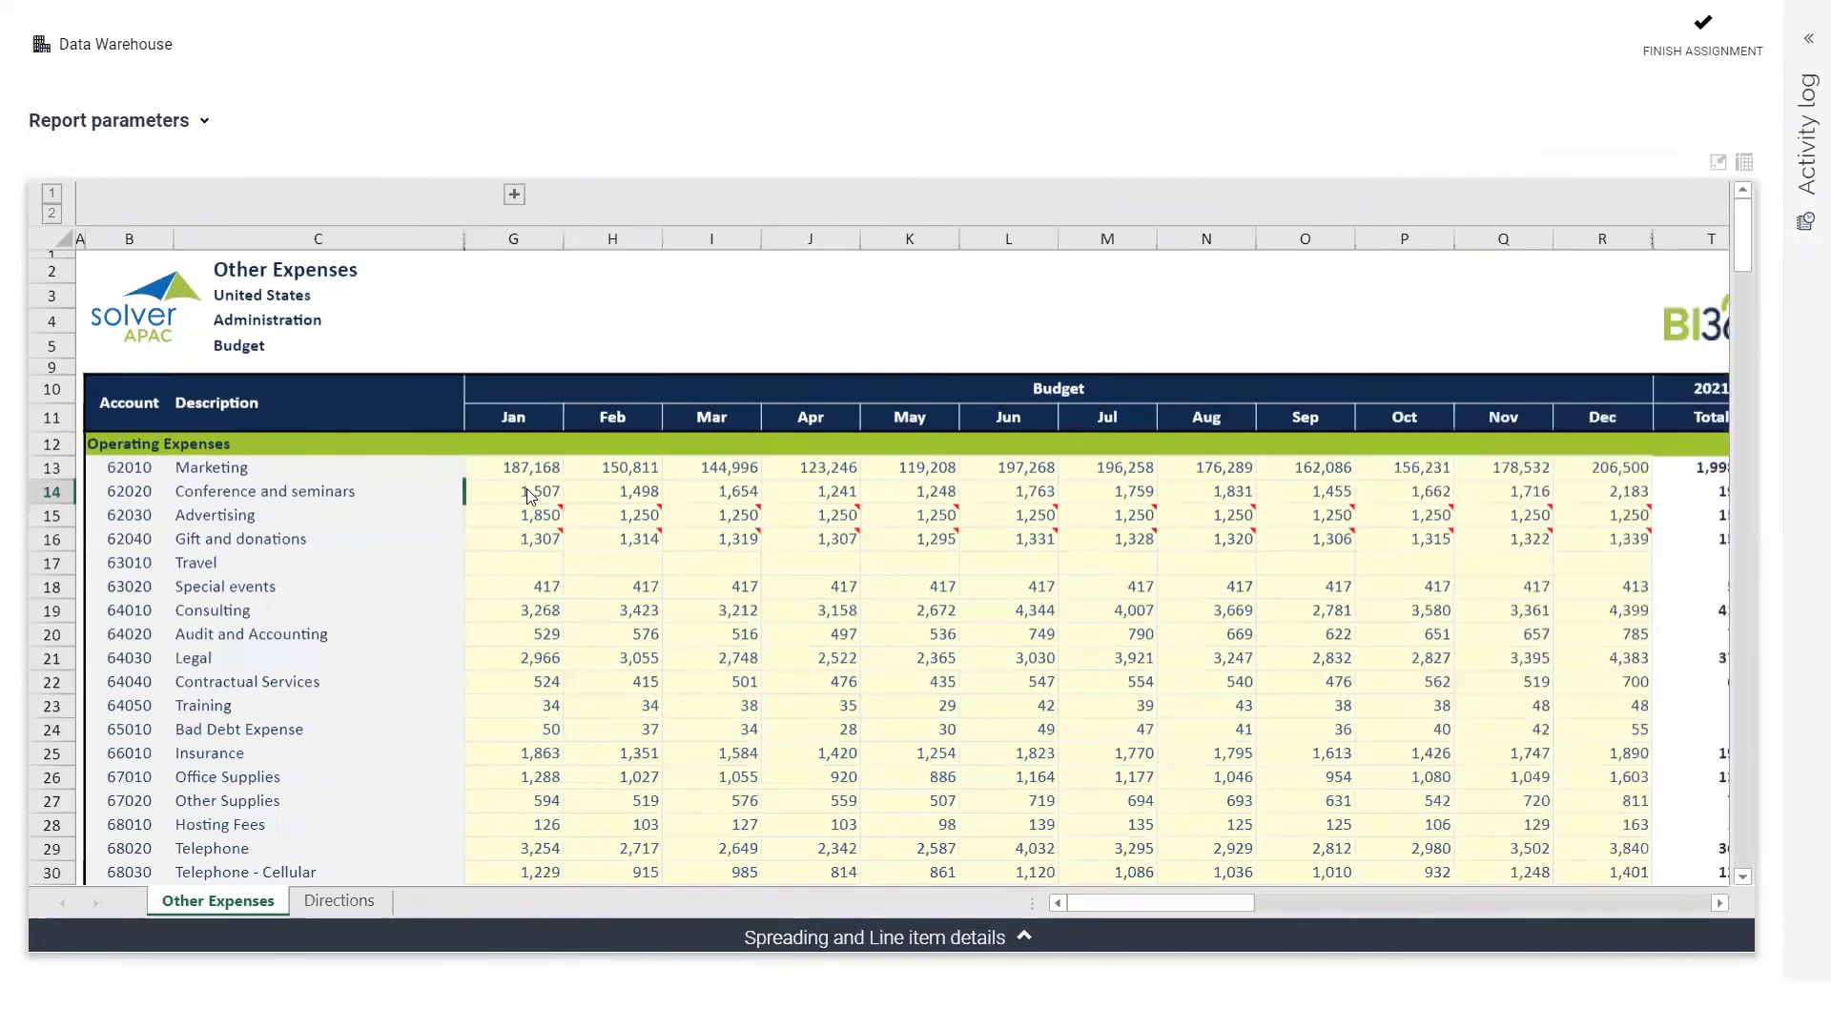
left_click(1714, 165)
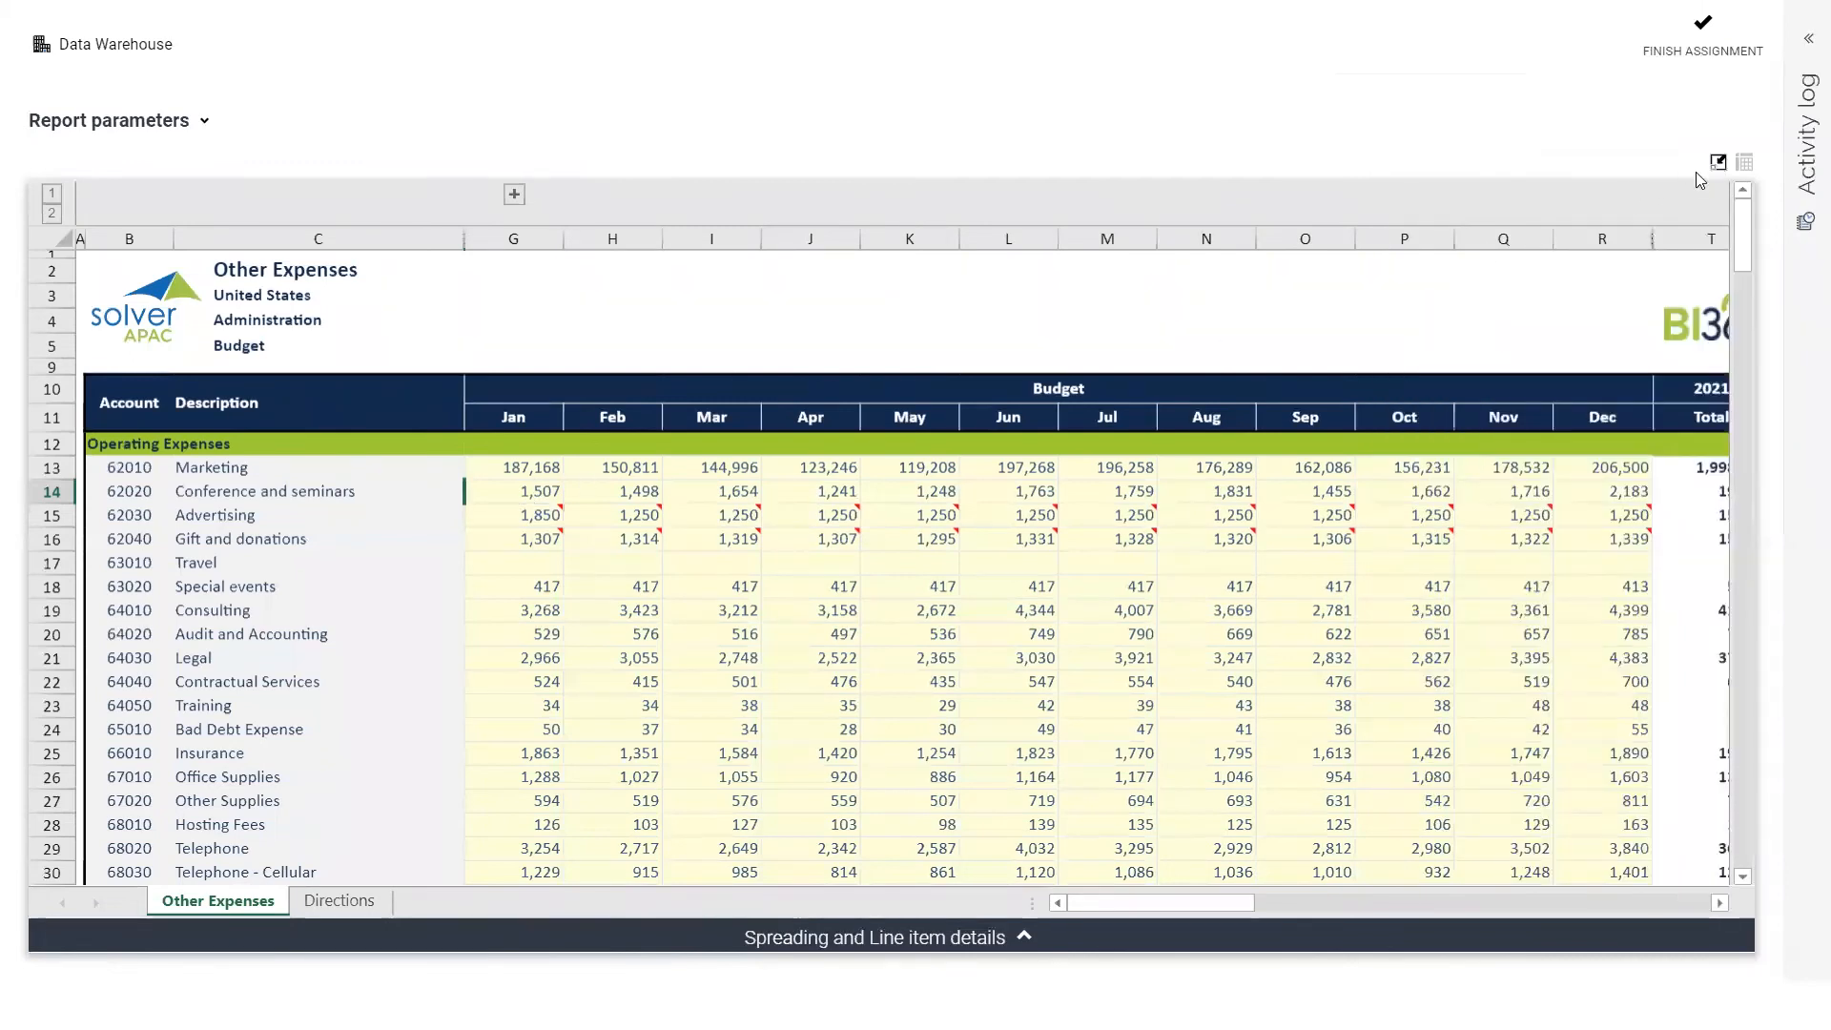
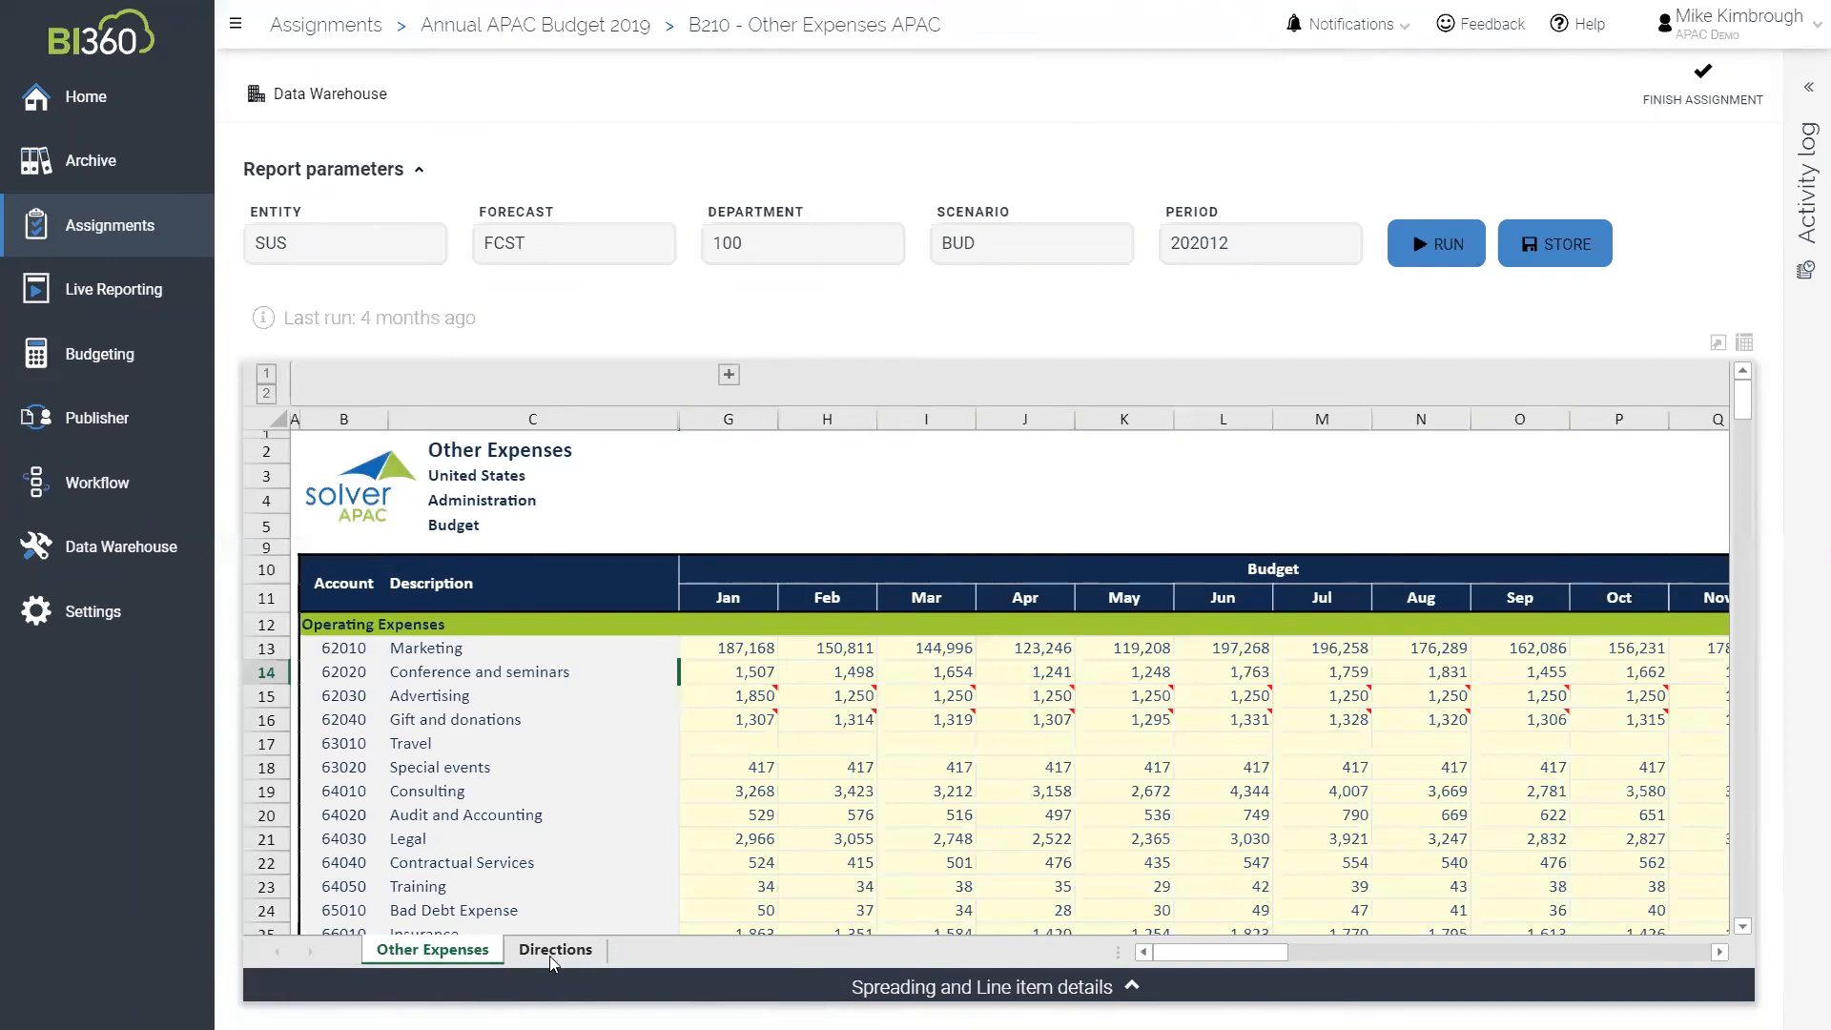
Read through the Directions sheet on monthly entry, line item detail and spread methods, and return to the Other Expenses sheet
left_click(553, 951)
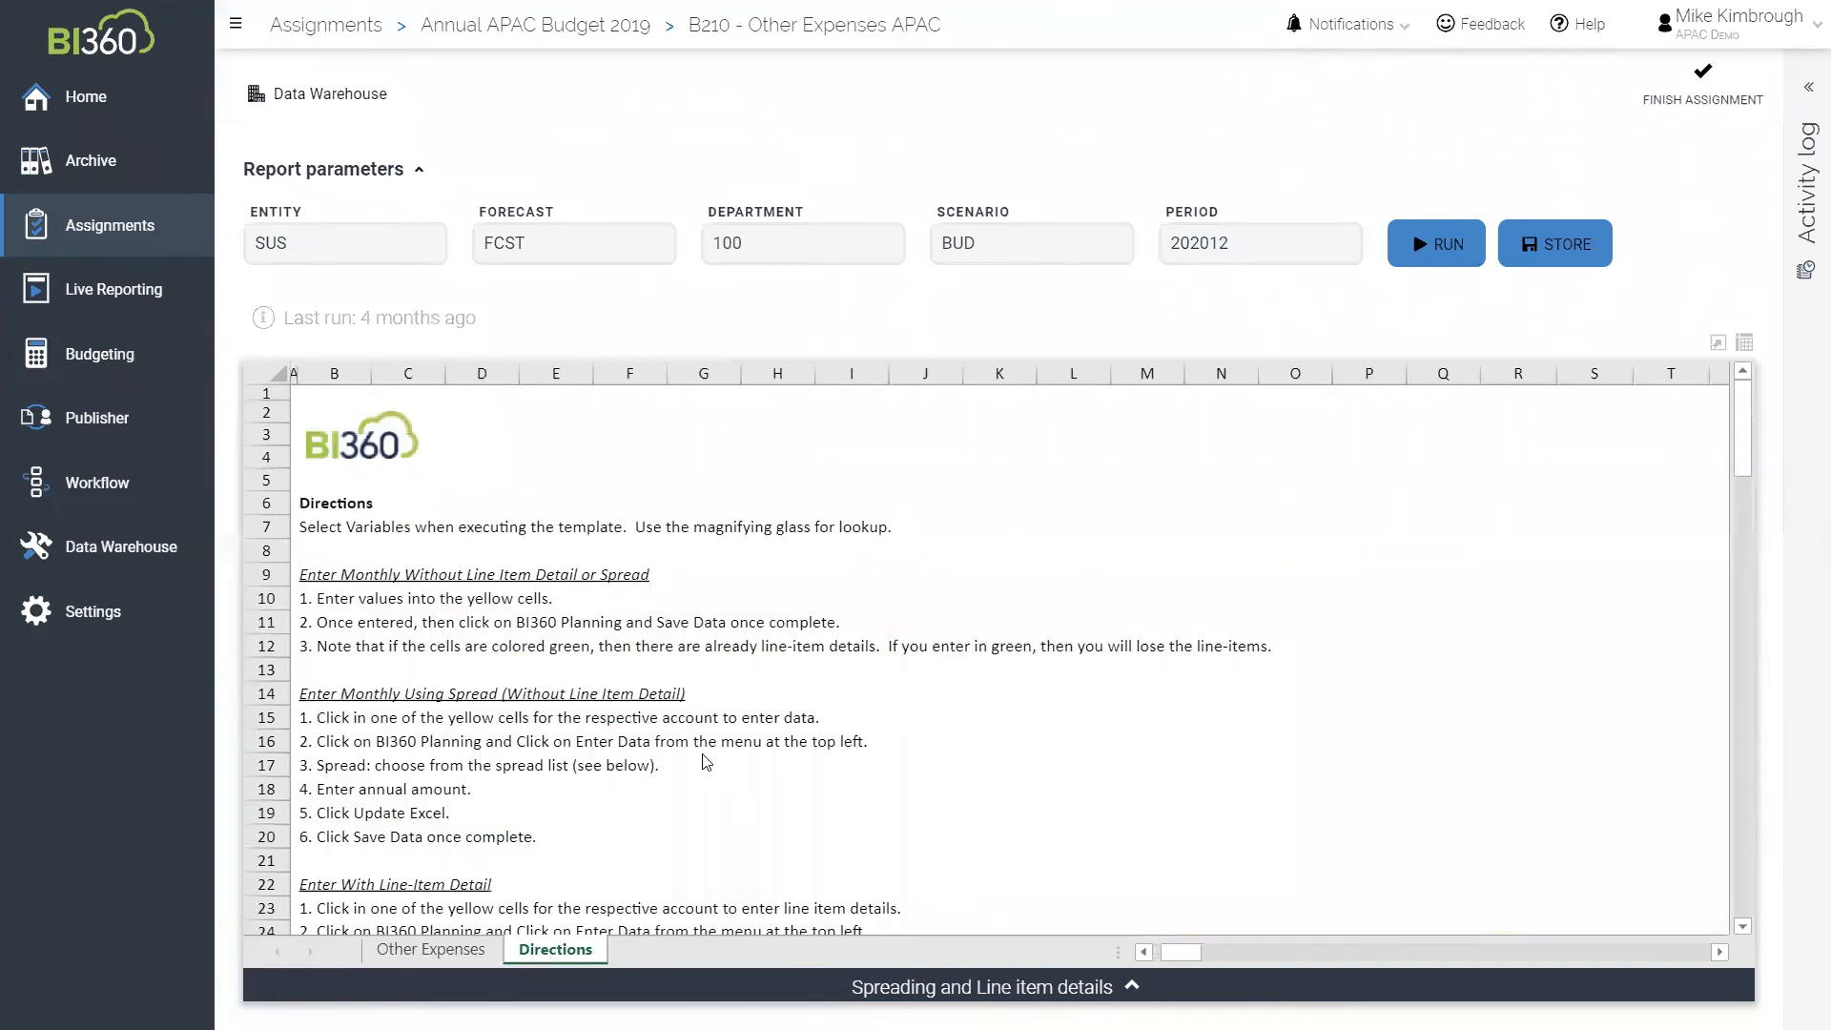
scroll(589, 648, "down", 1)
scroll(589, 649, "down", 1)
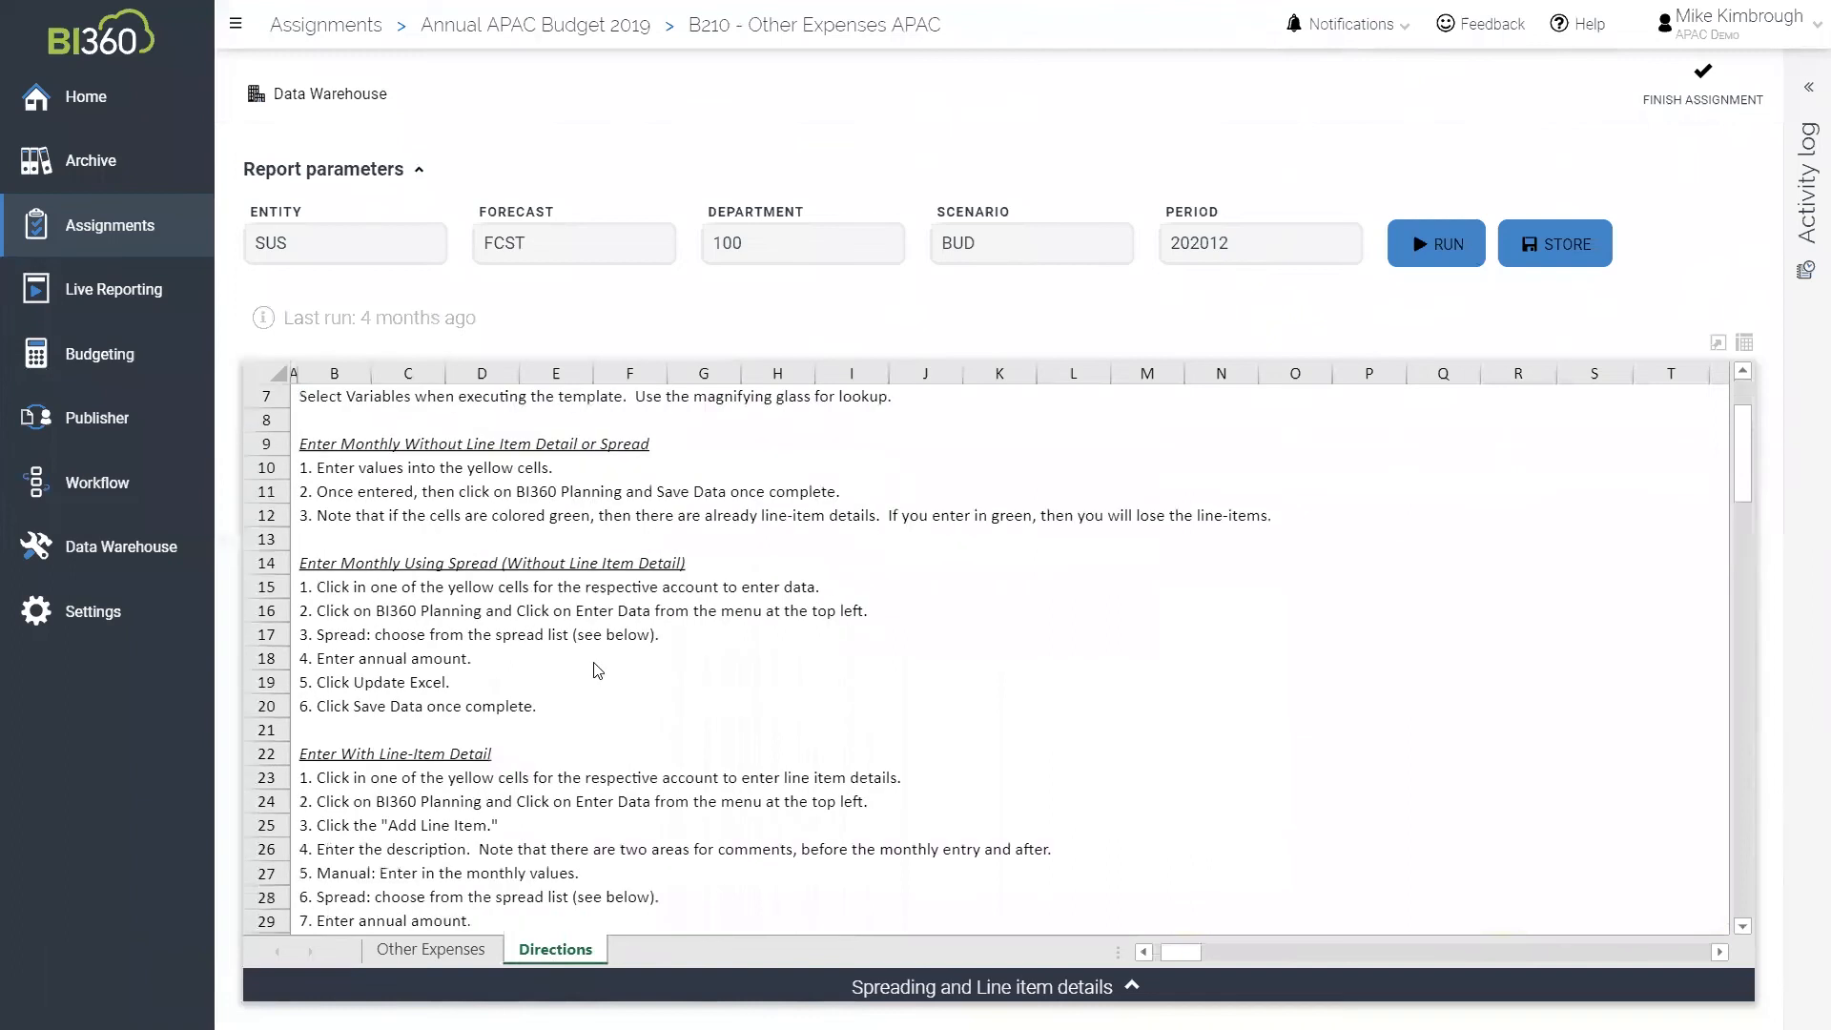
scroll(691, 634, "down", 4)
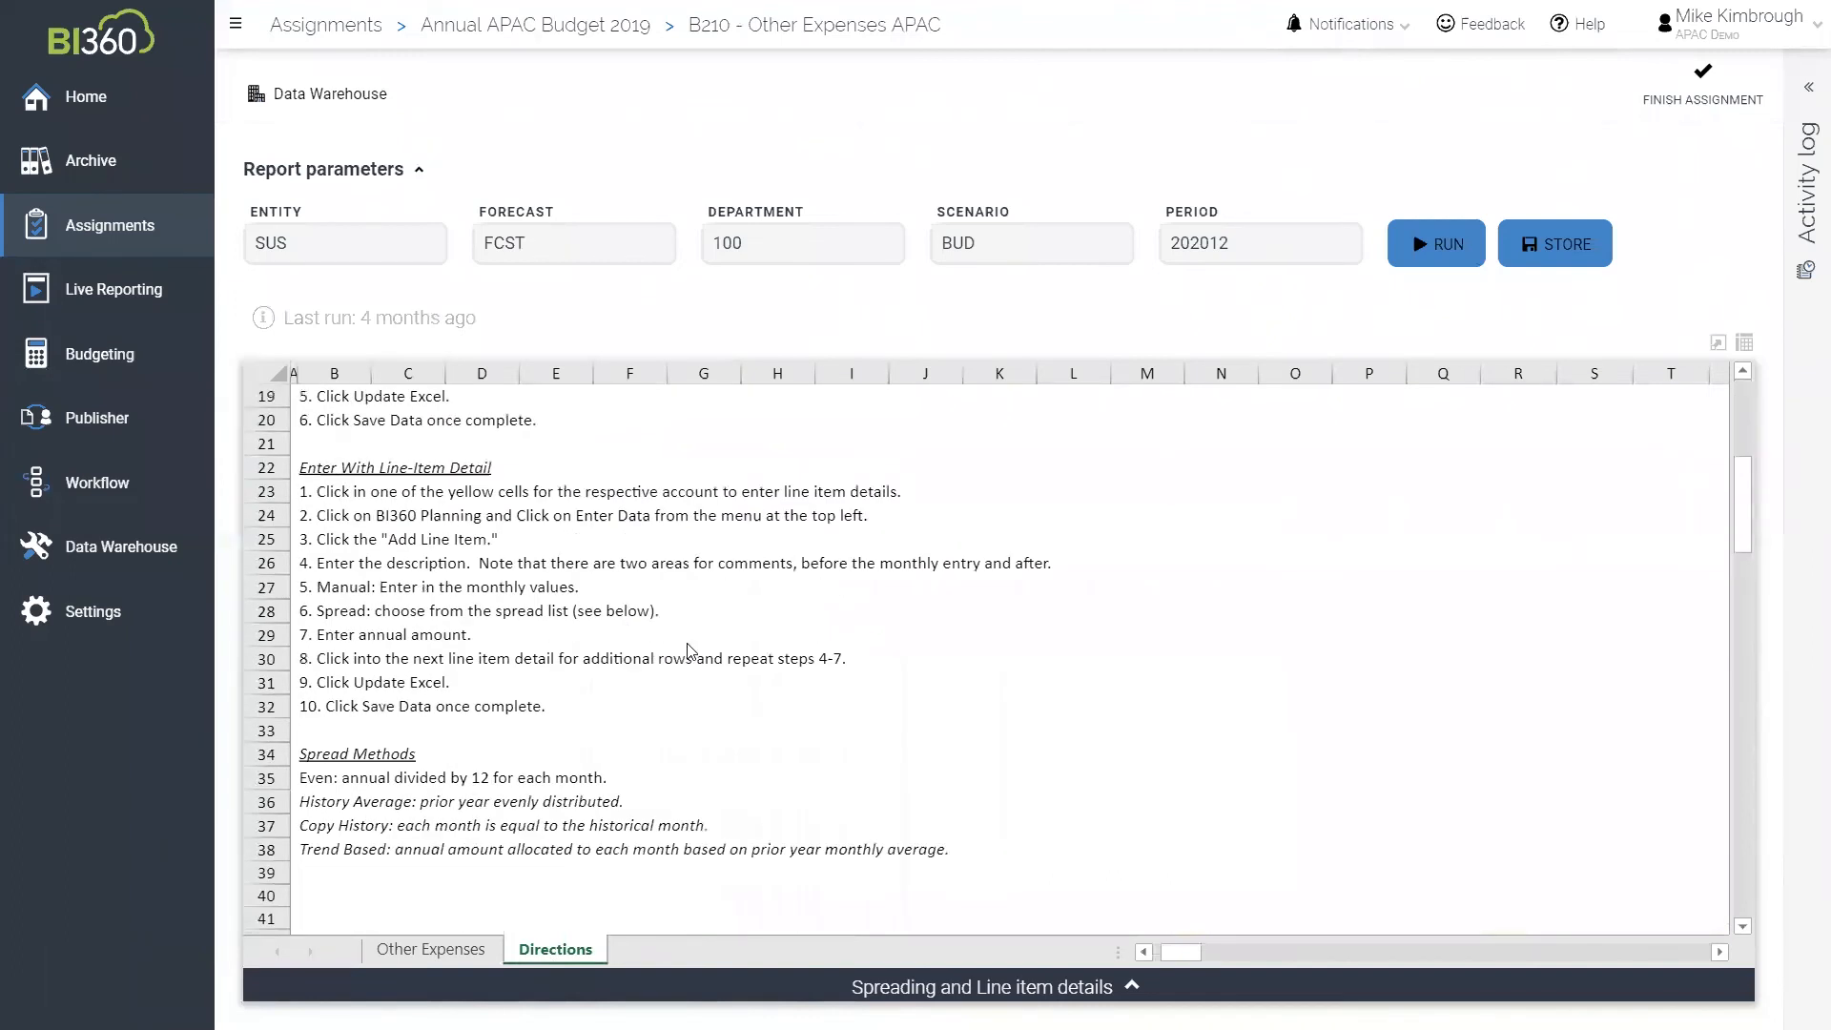
scroll(691, 653, "up", 6)
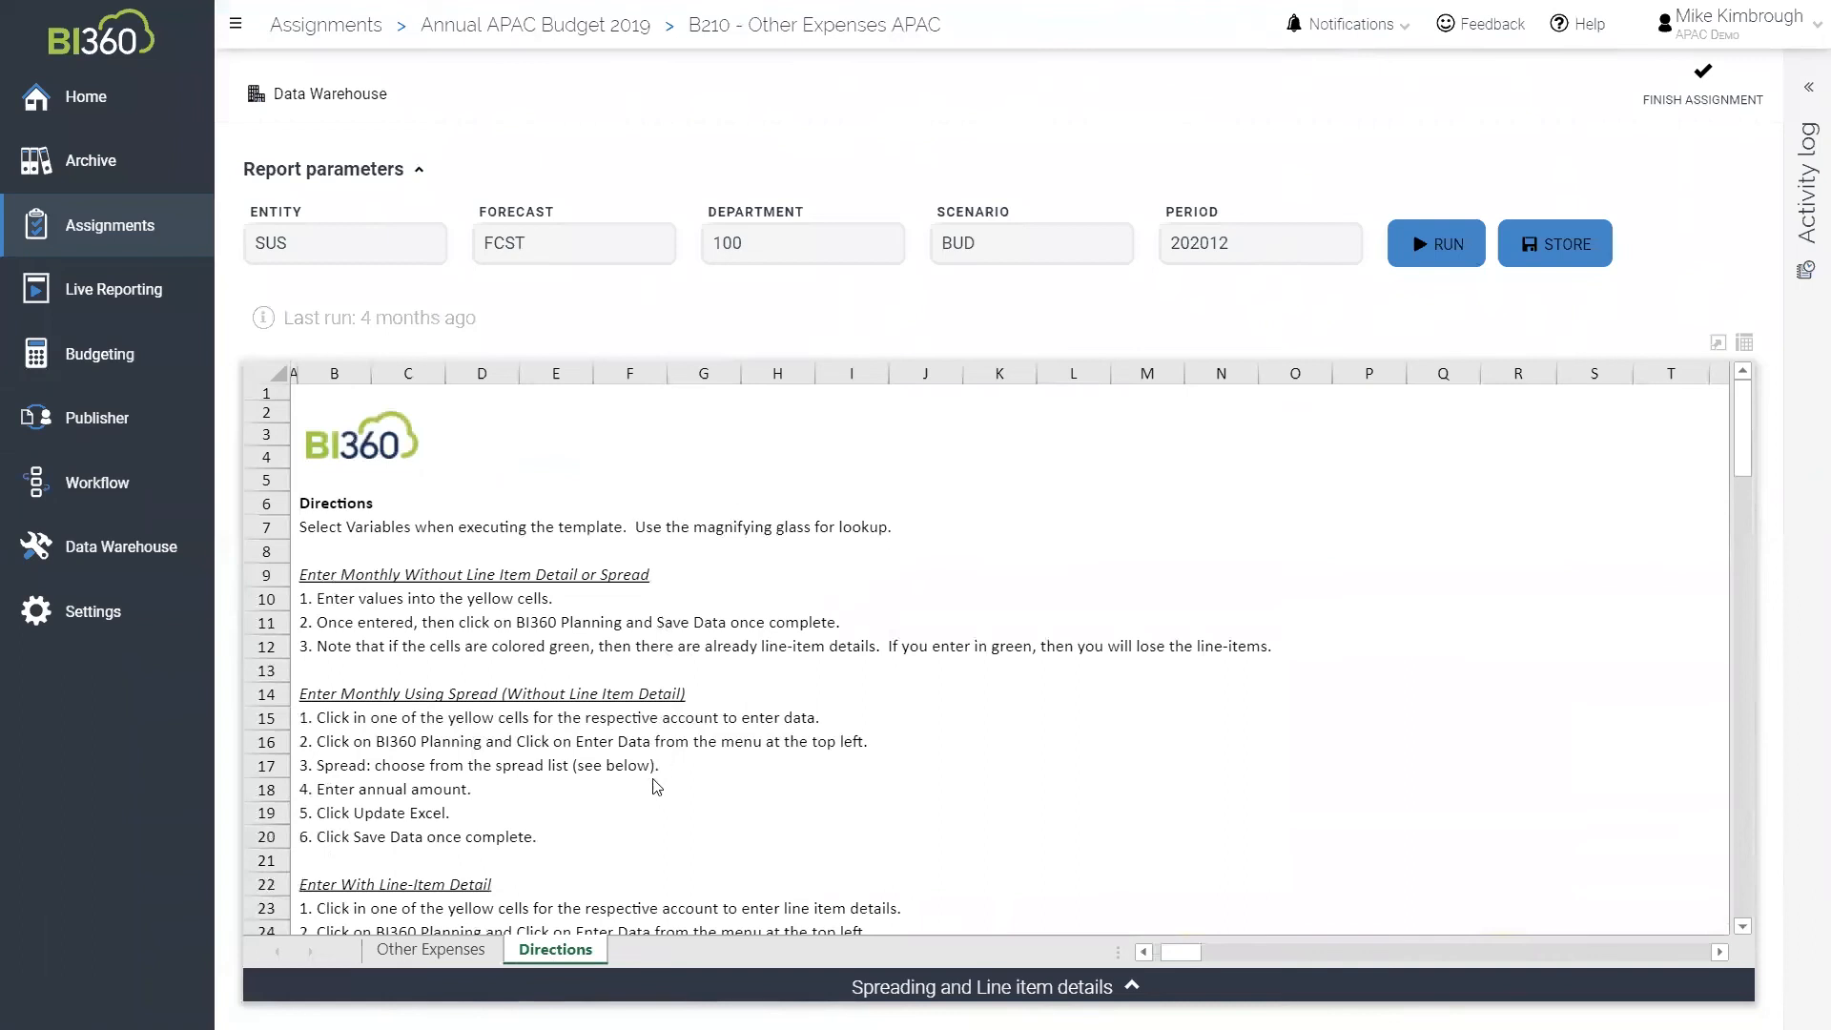
left_click(416, 953)
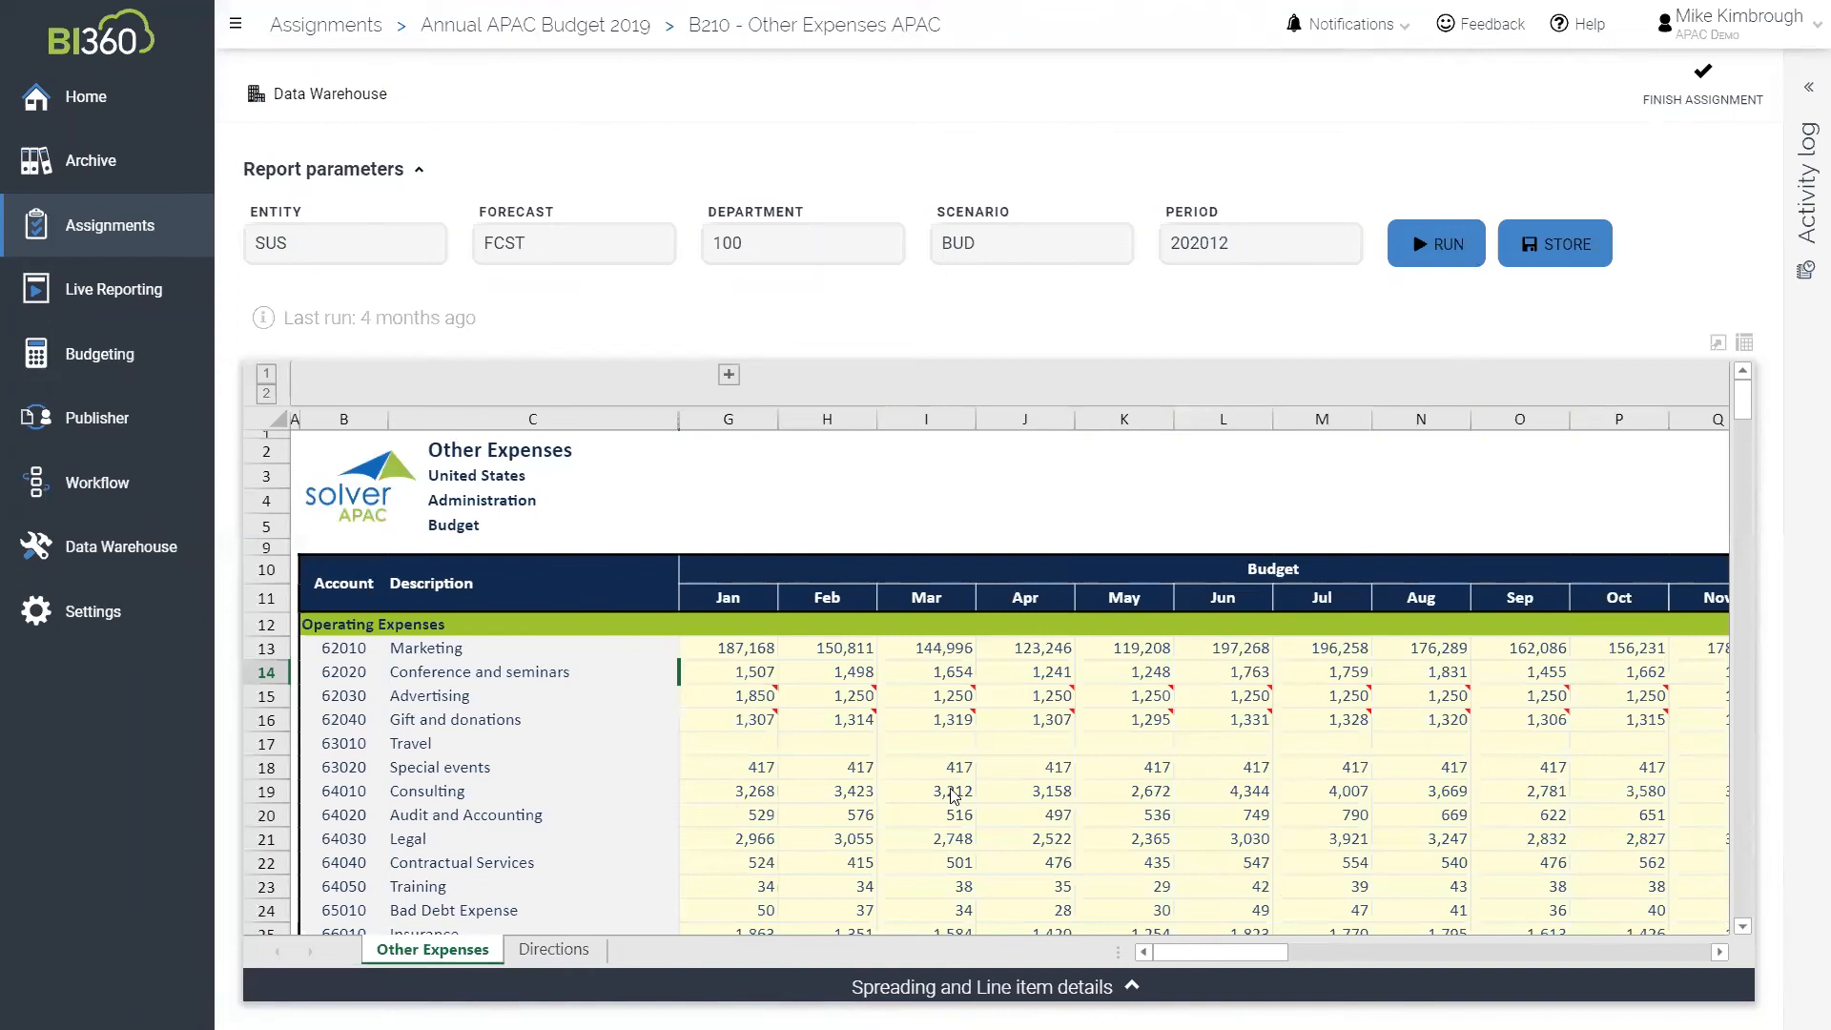
Review the 2021 total and Actual columns, the accounts budgeted on other forms, the variance rows and the blank area below them
left_click_drag(1221, 959, 1375, 951)
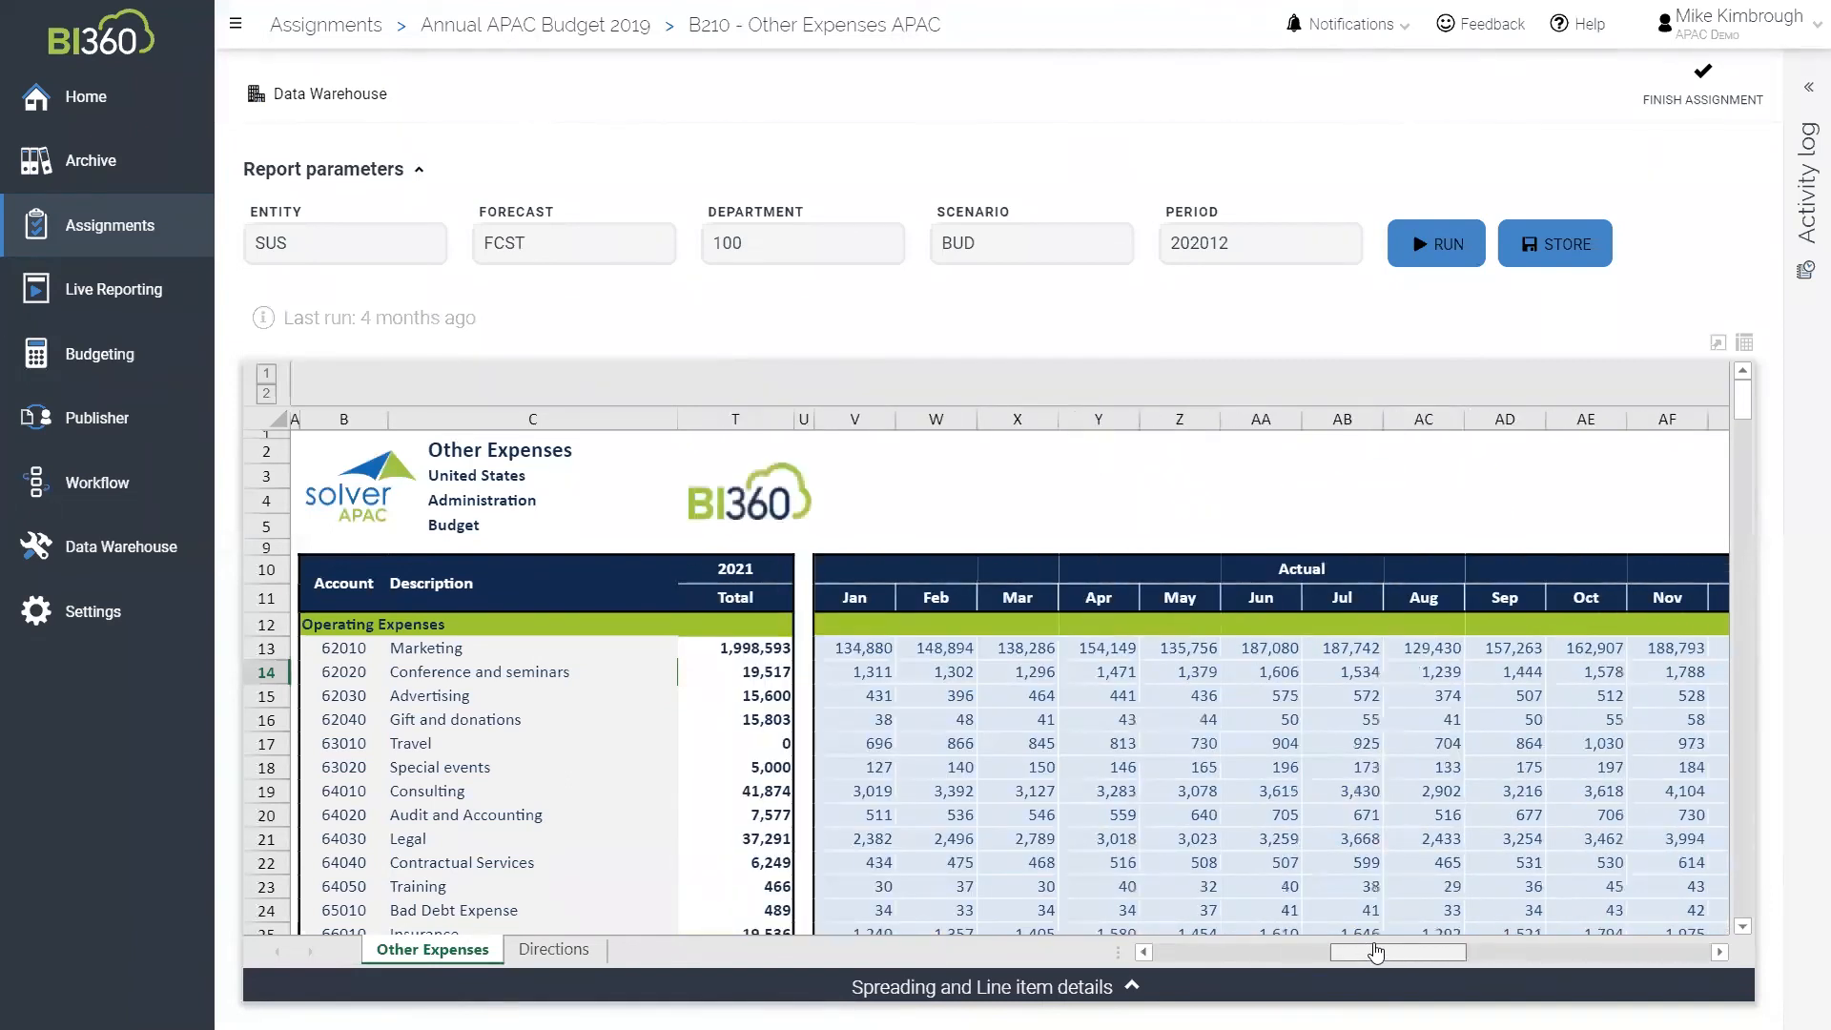
left_click_drag(1396, 951, 837, 928)
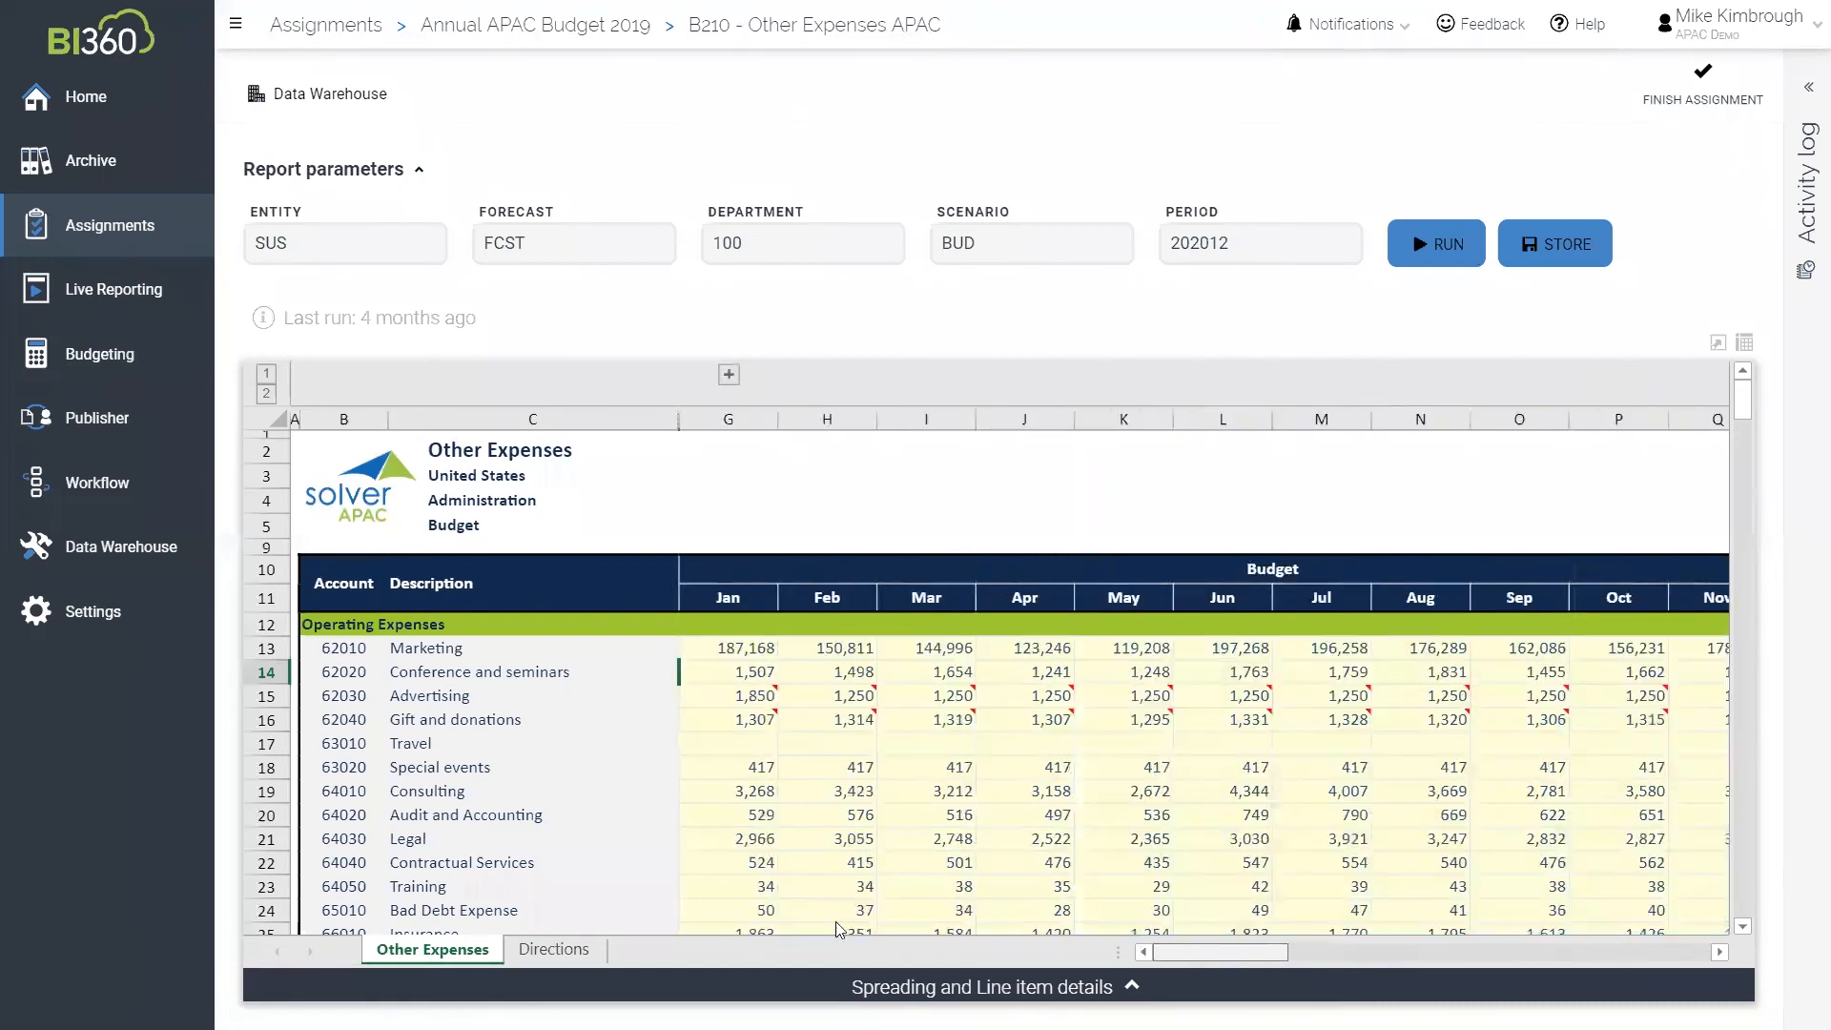
scroll(637, 705, "down", 14)
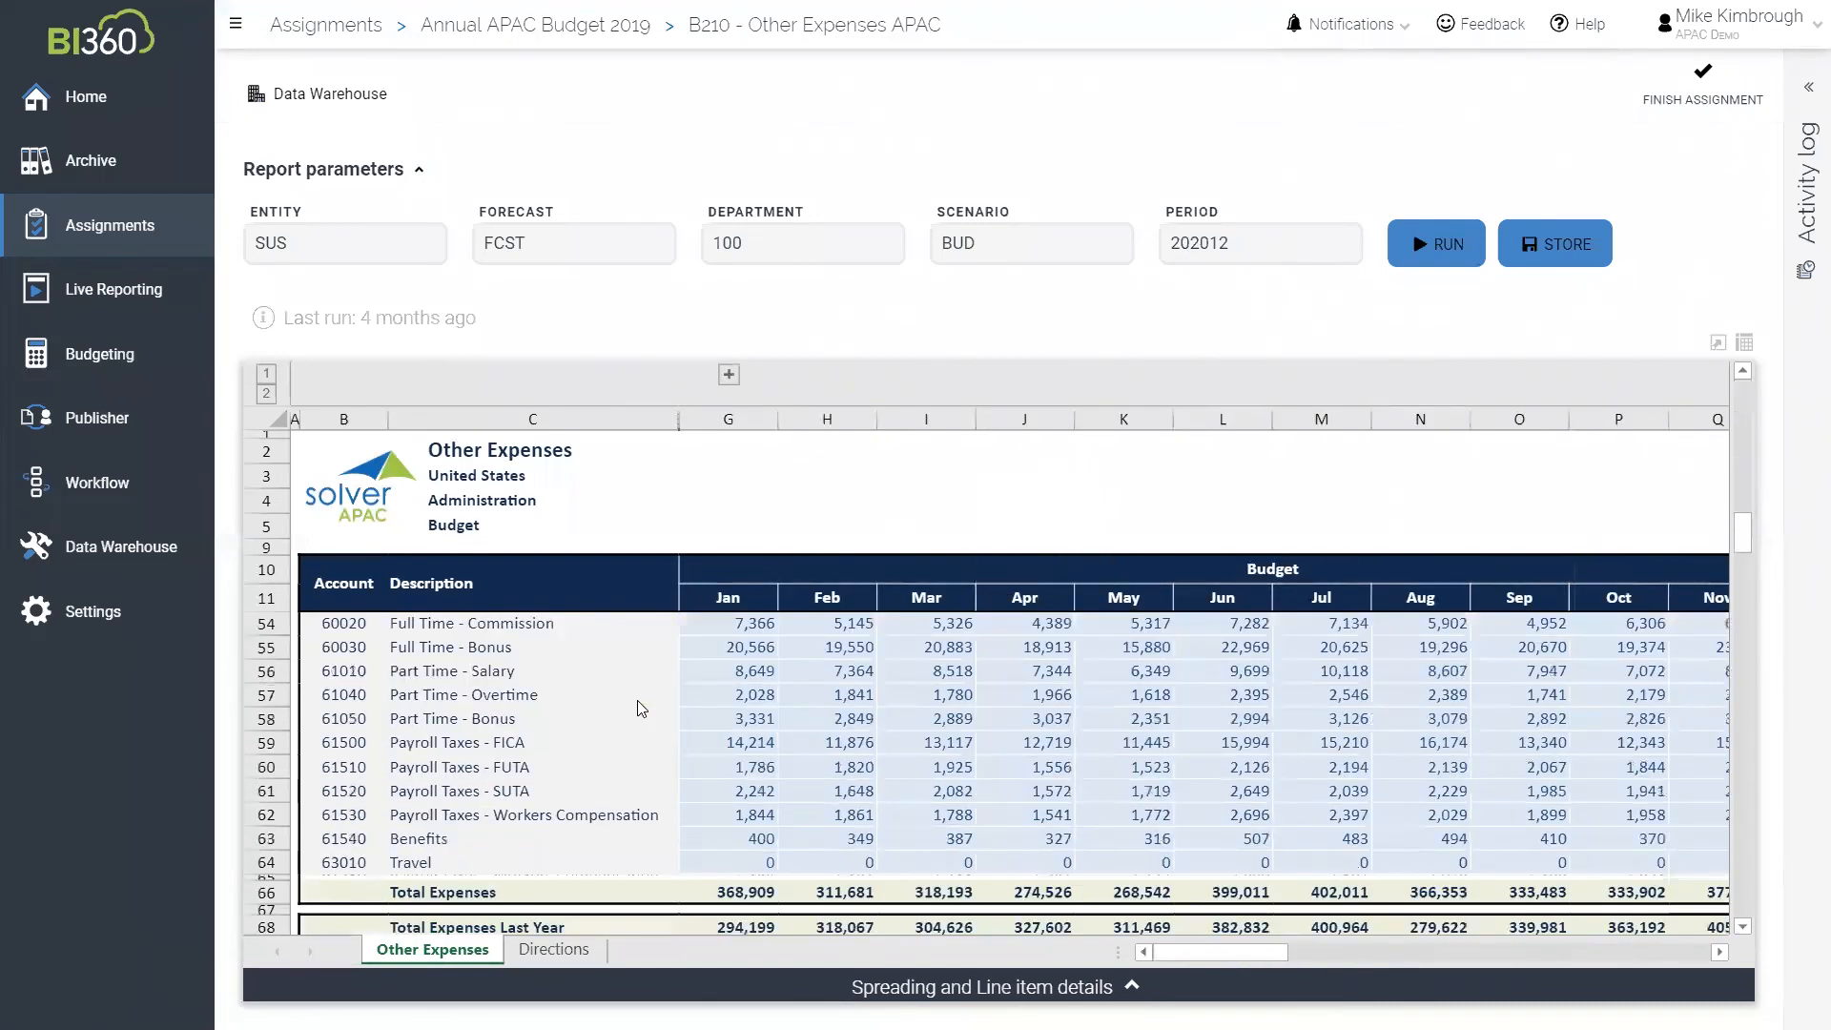
scroll(637, 705, "up", 1)
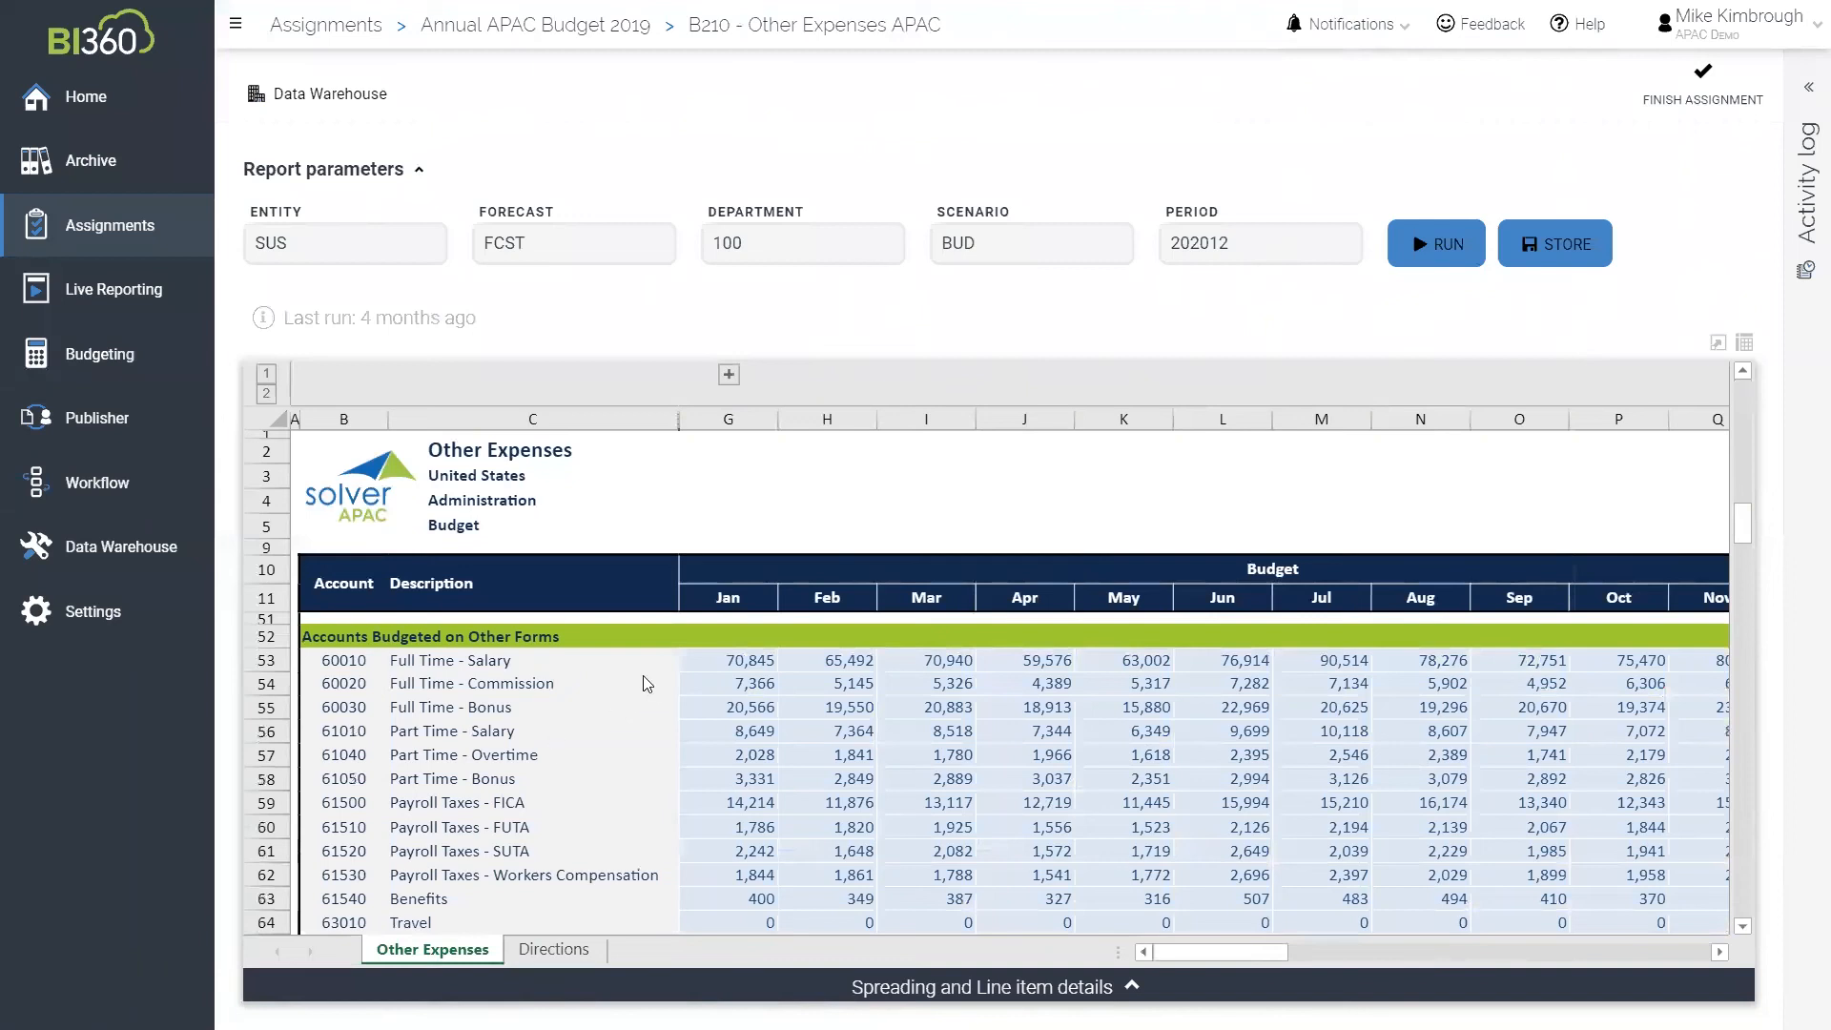
scroll(797, 716, "down", 1)
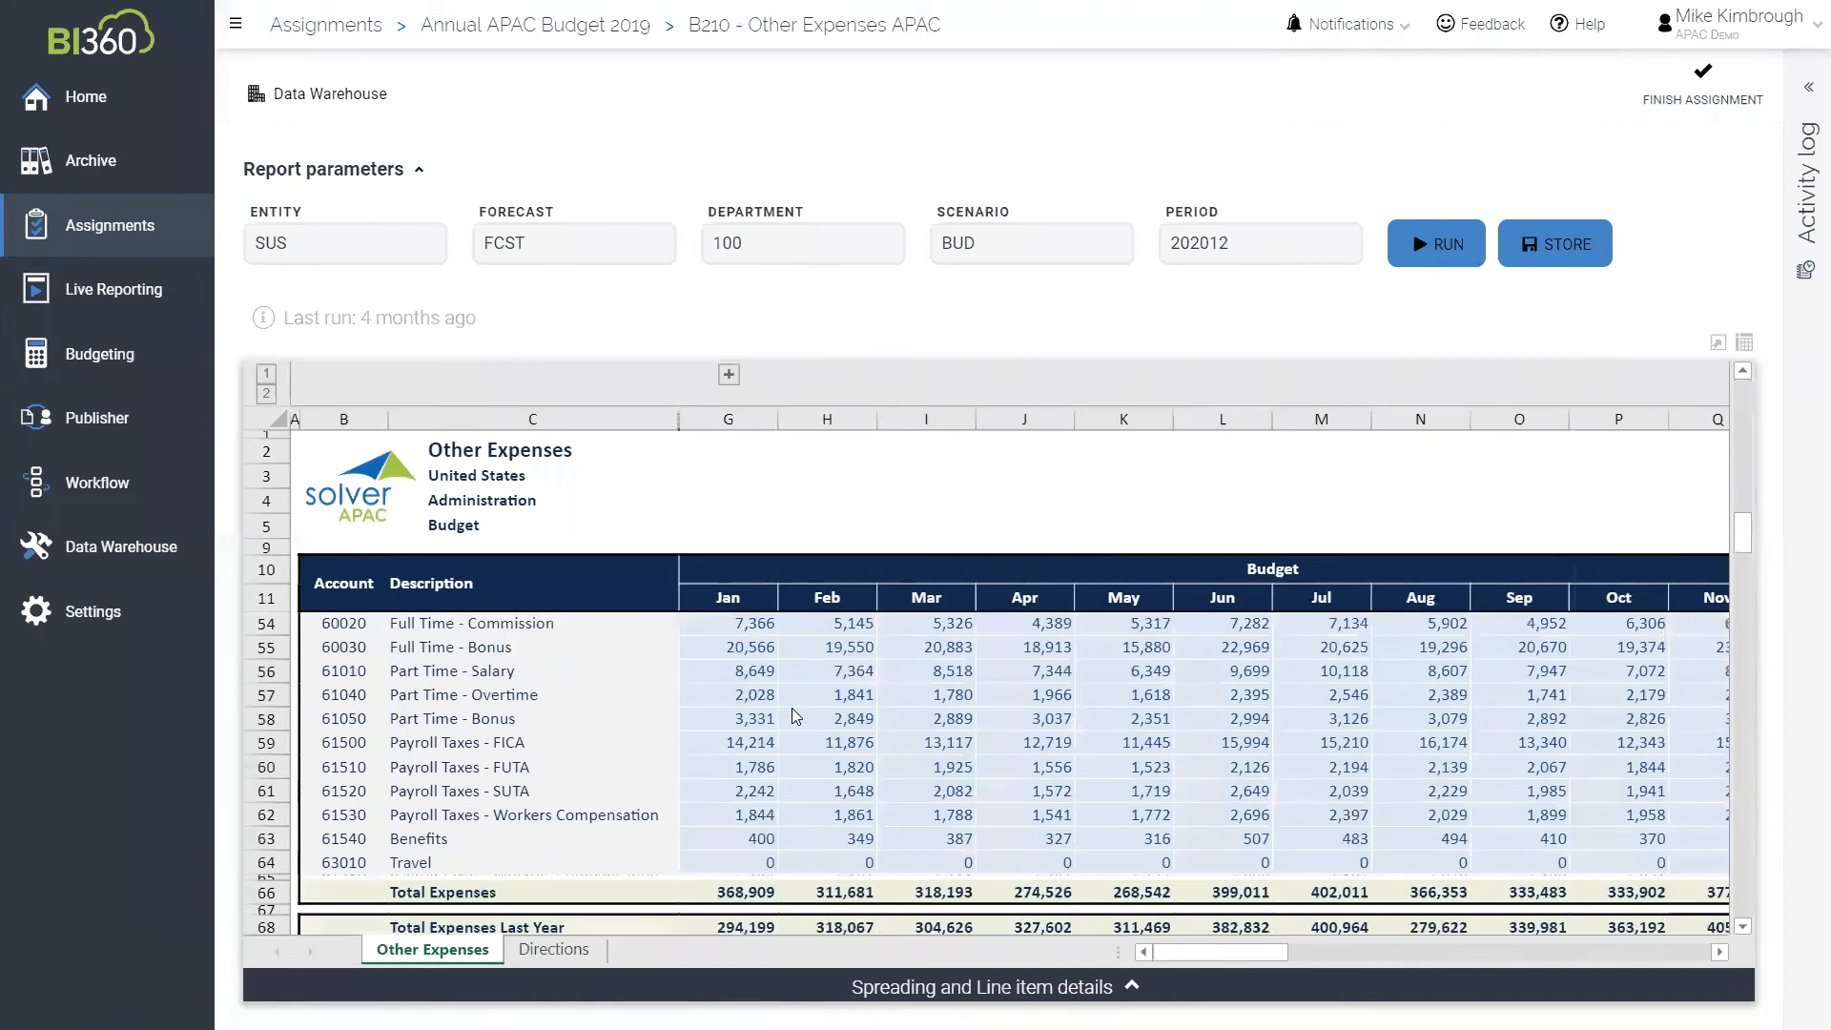
scroll(796, 716, "down", 3)
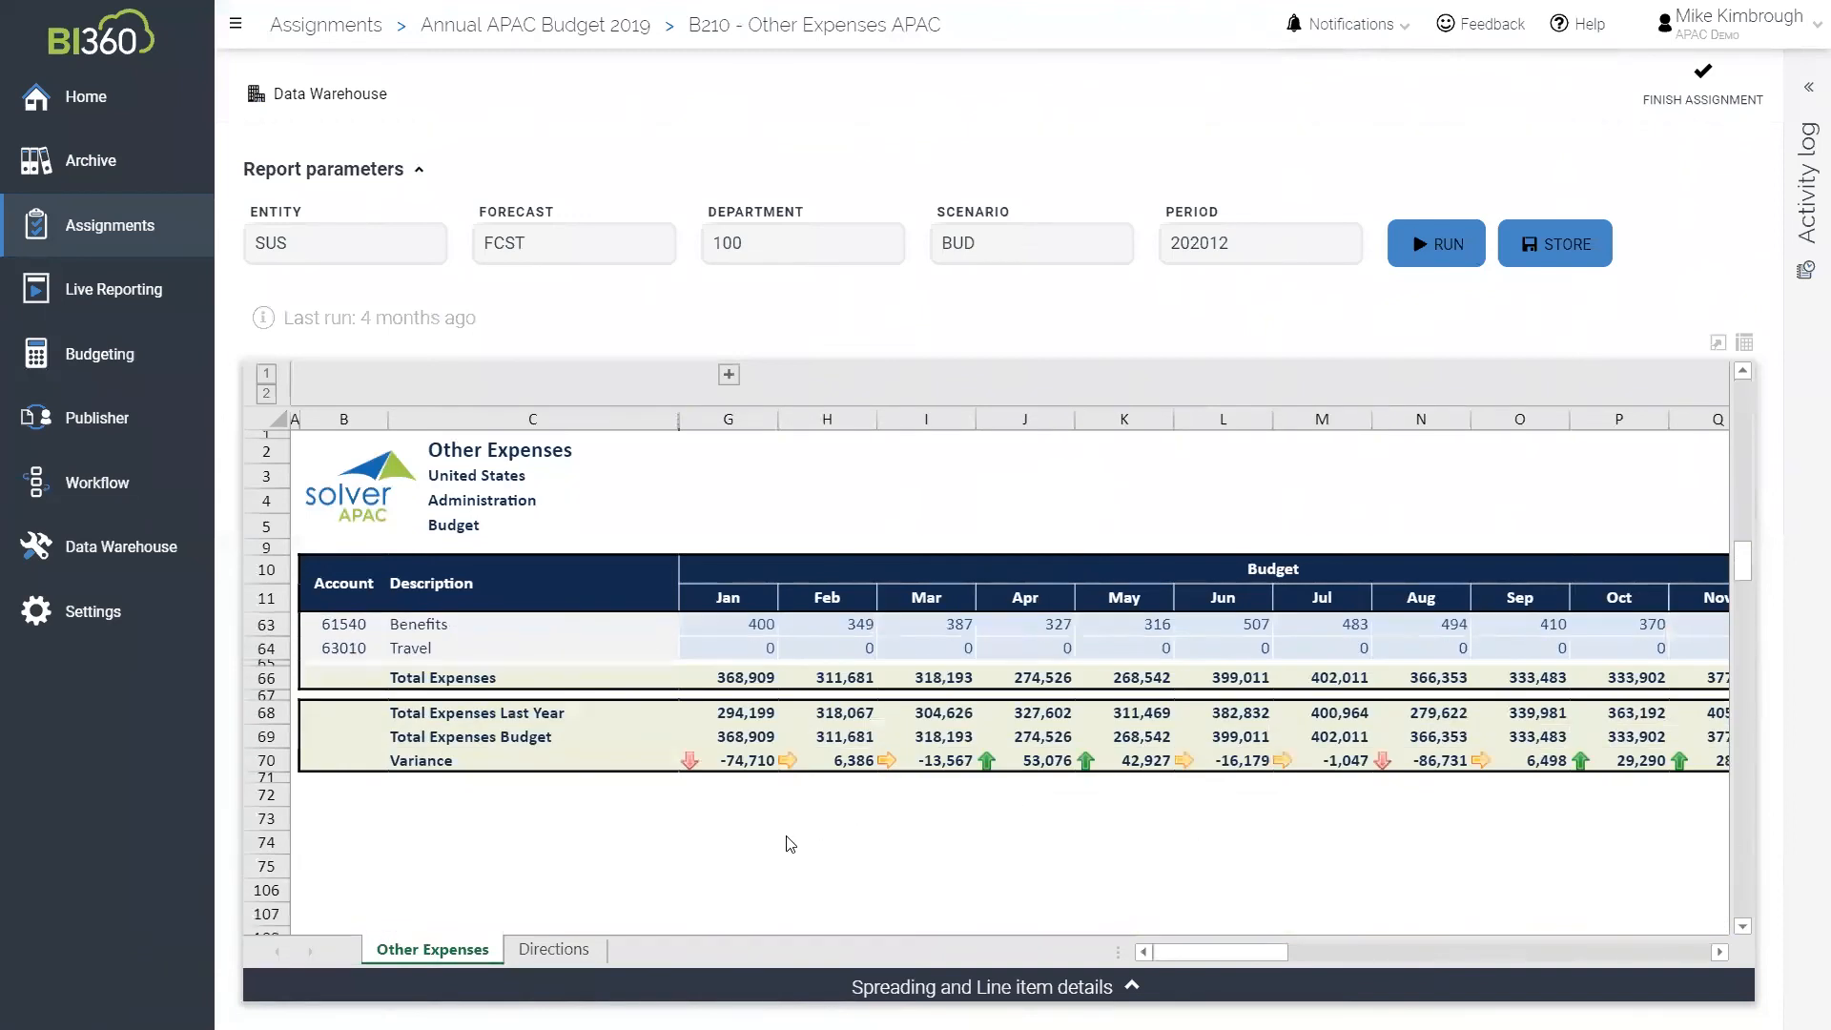
left_click_drag(657, 804, 1620, 879)
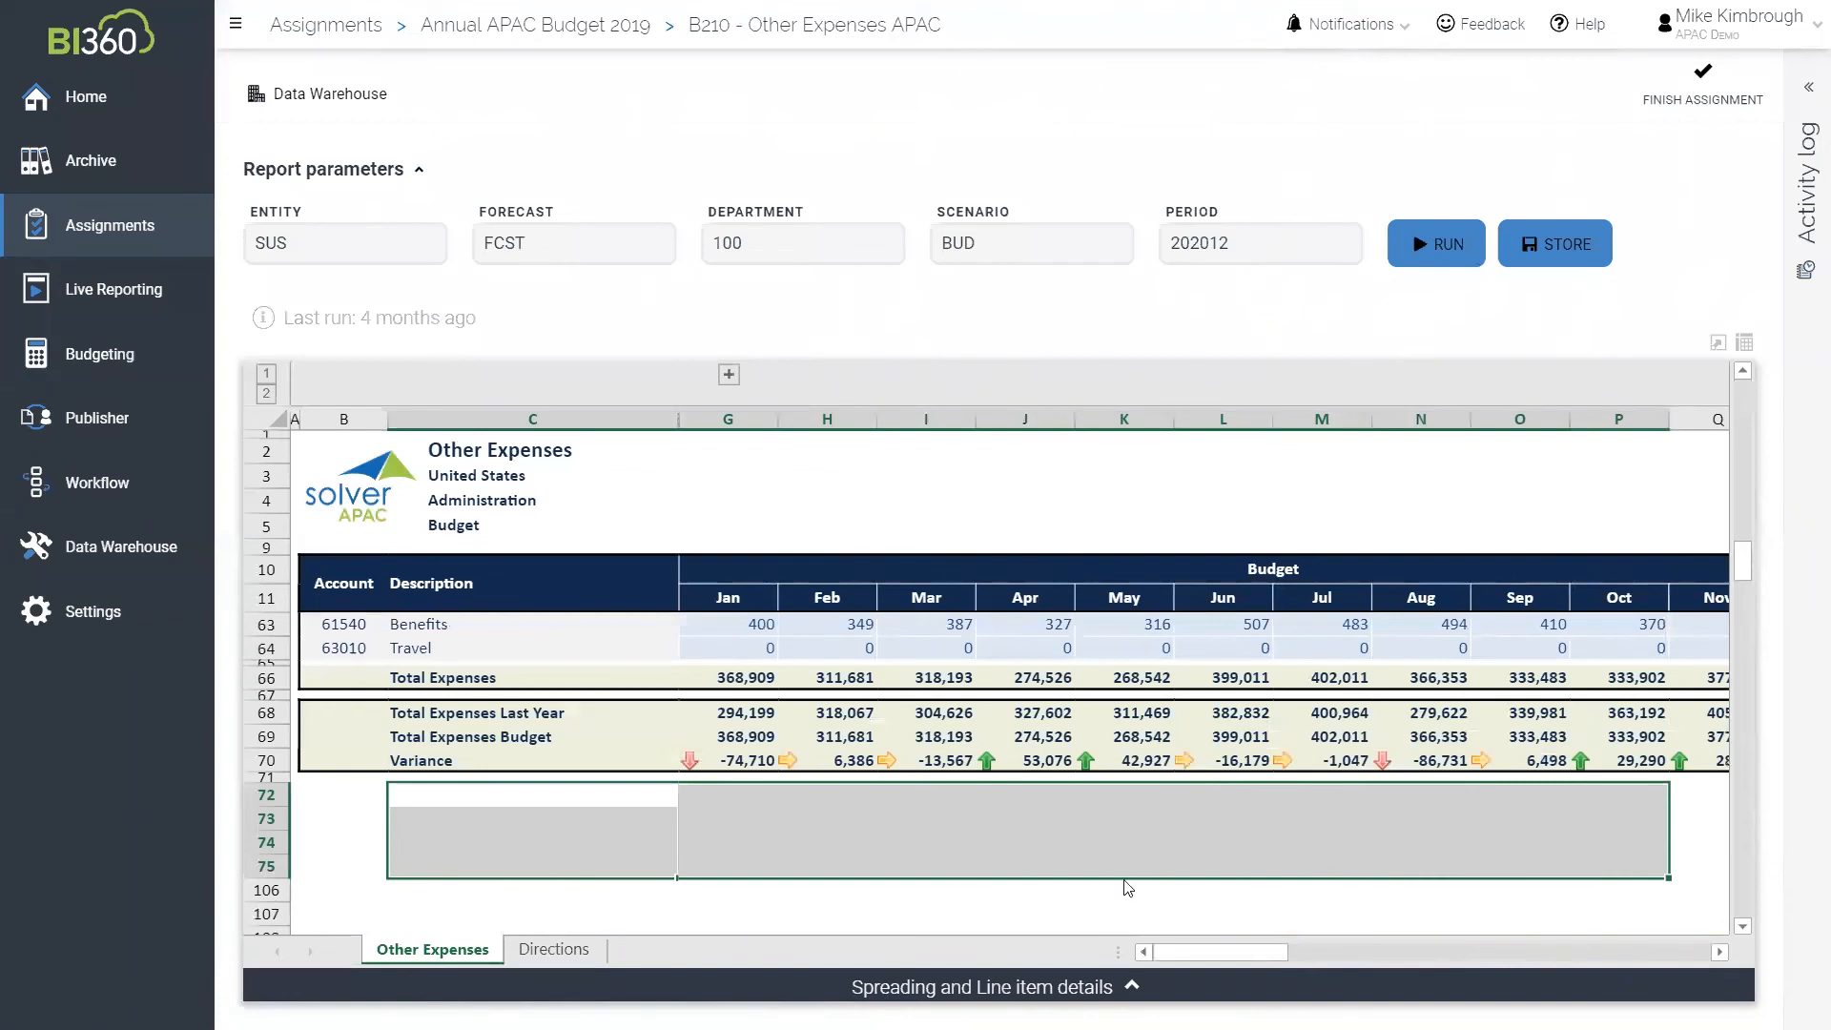
Return to the start of the Other Expenses sheet and open the B024 - Assumptions form from the budgeting templates
left_click(1074, 897)
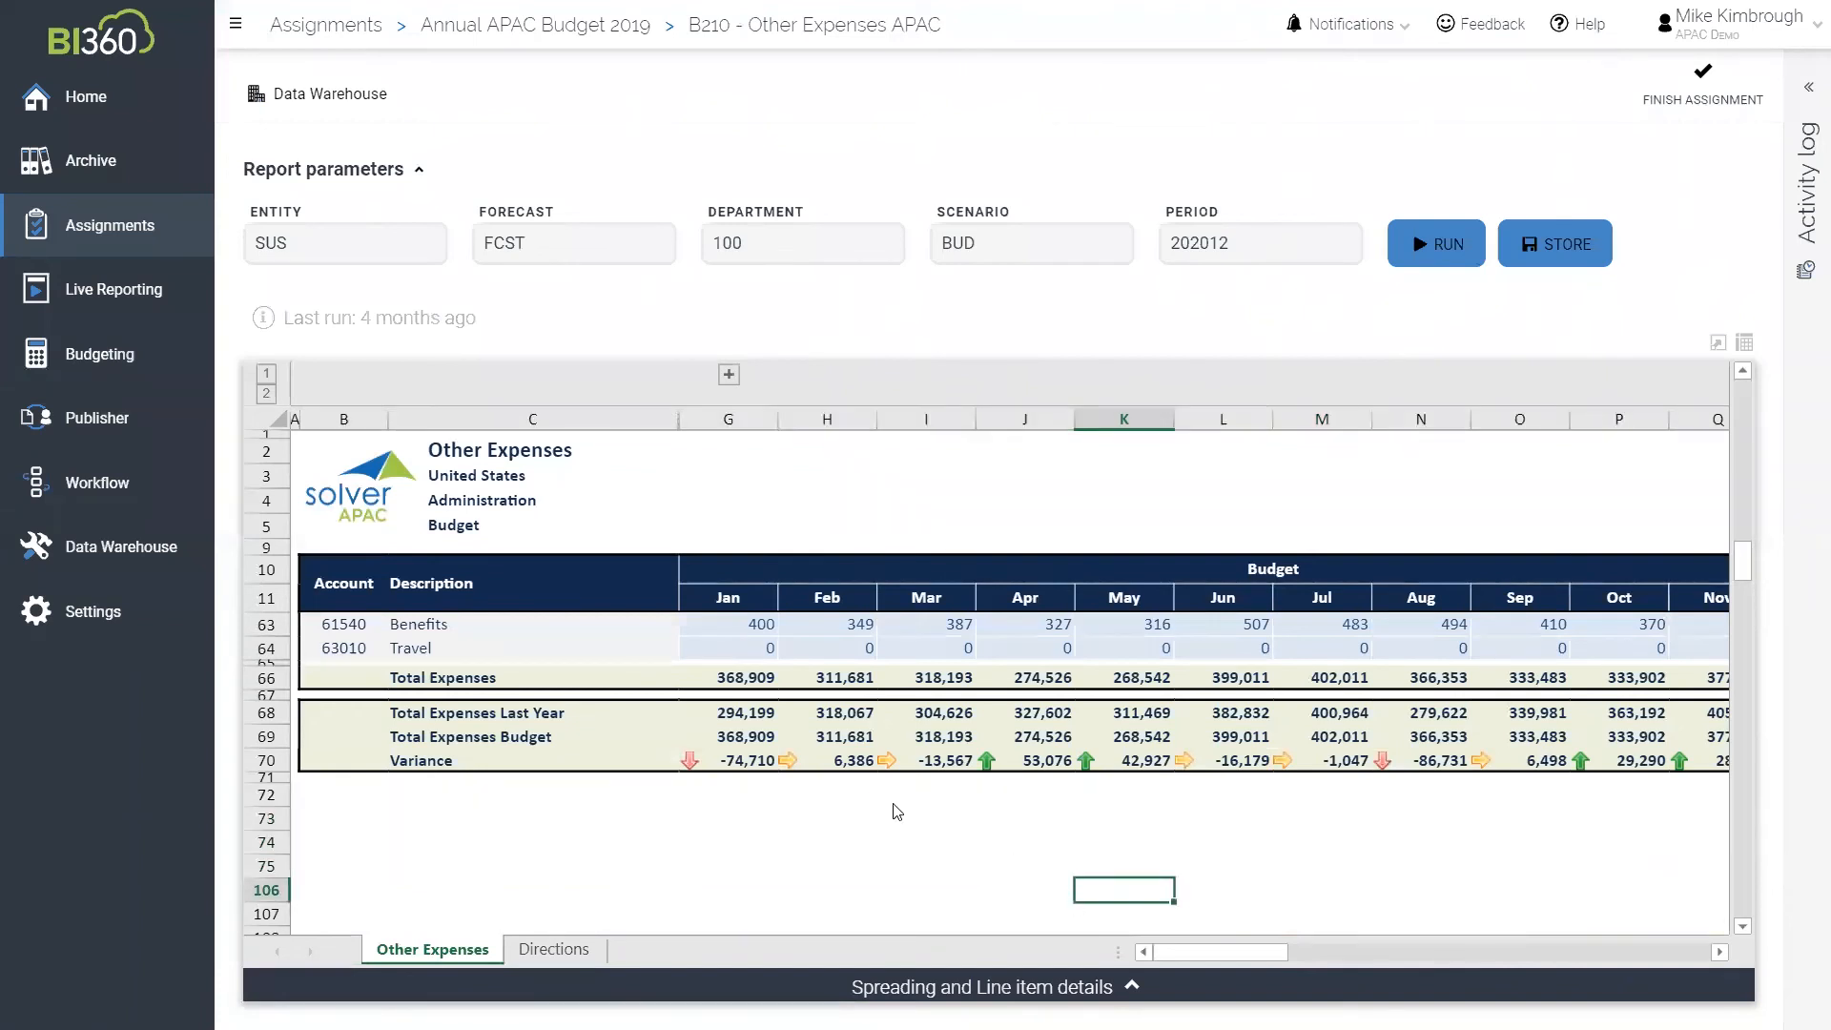
scroll(897, 811, "up", 15)
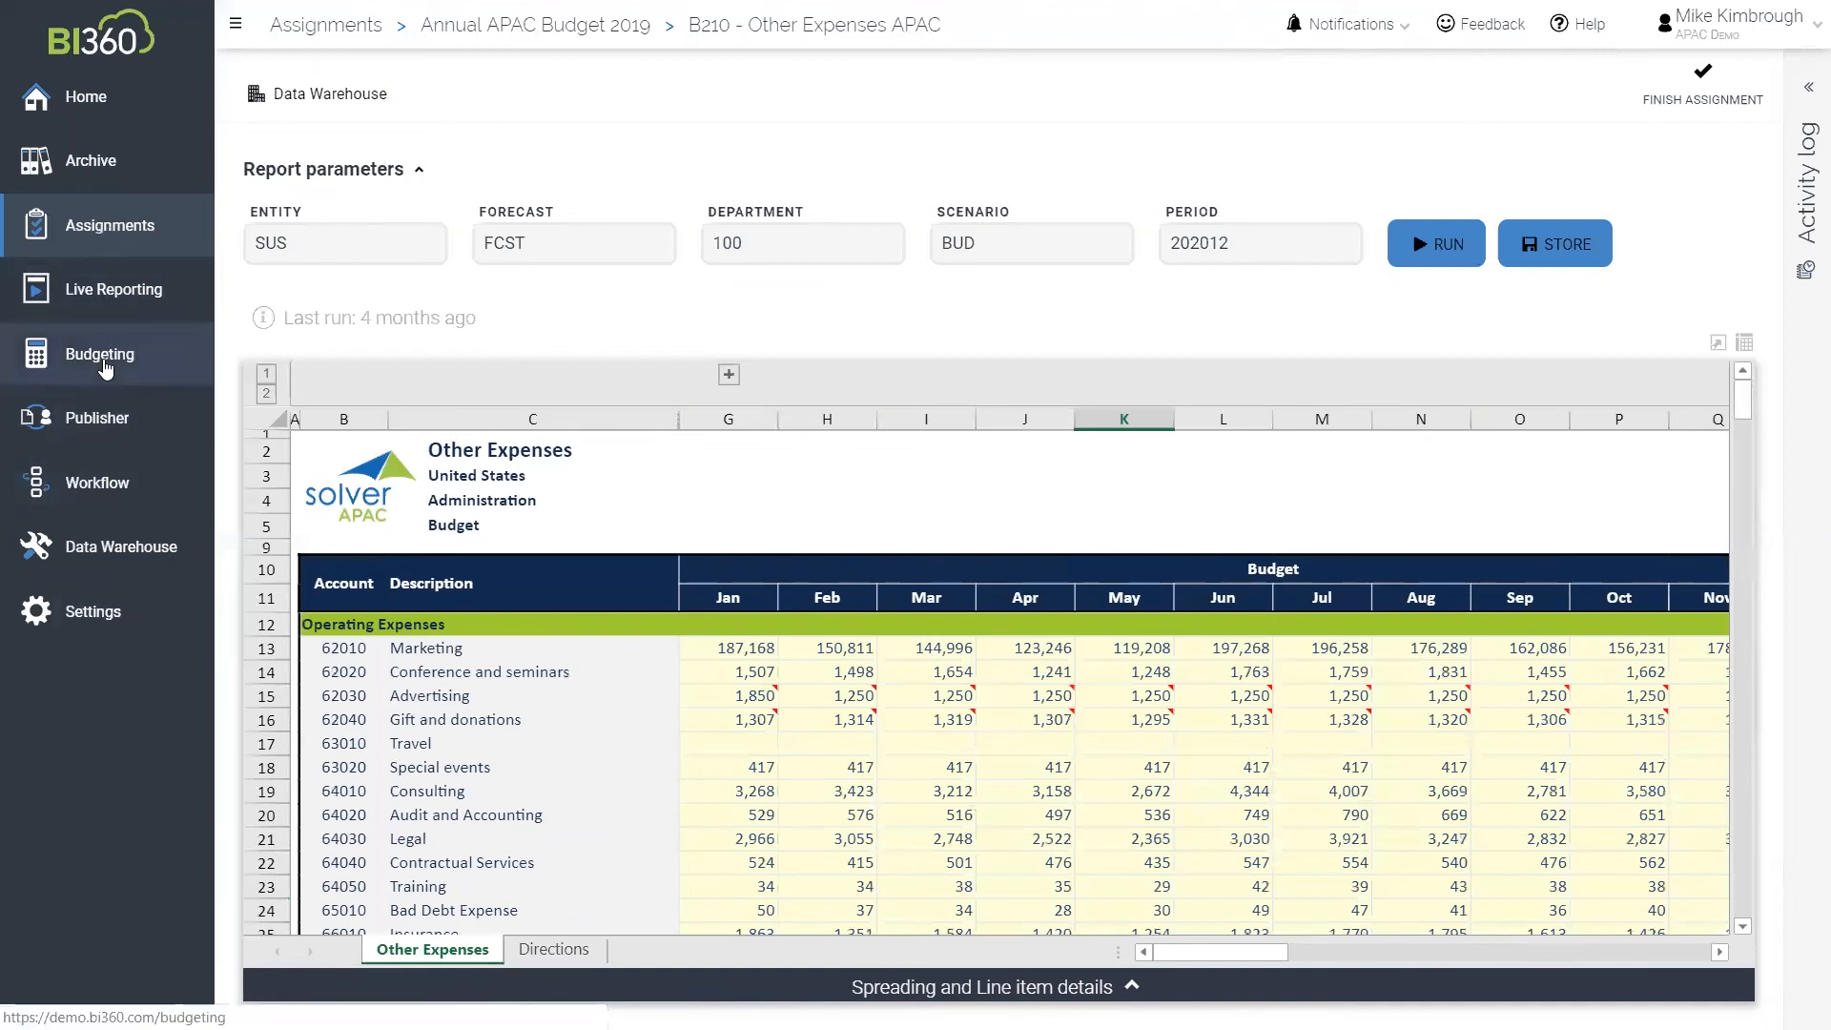
left_click(105, 362)
left_click(1037, 435)
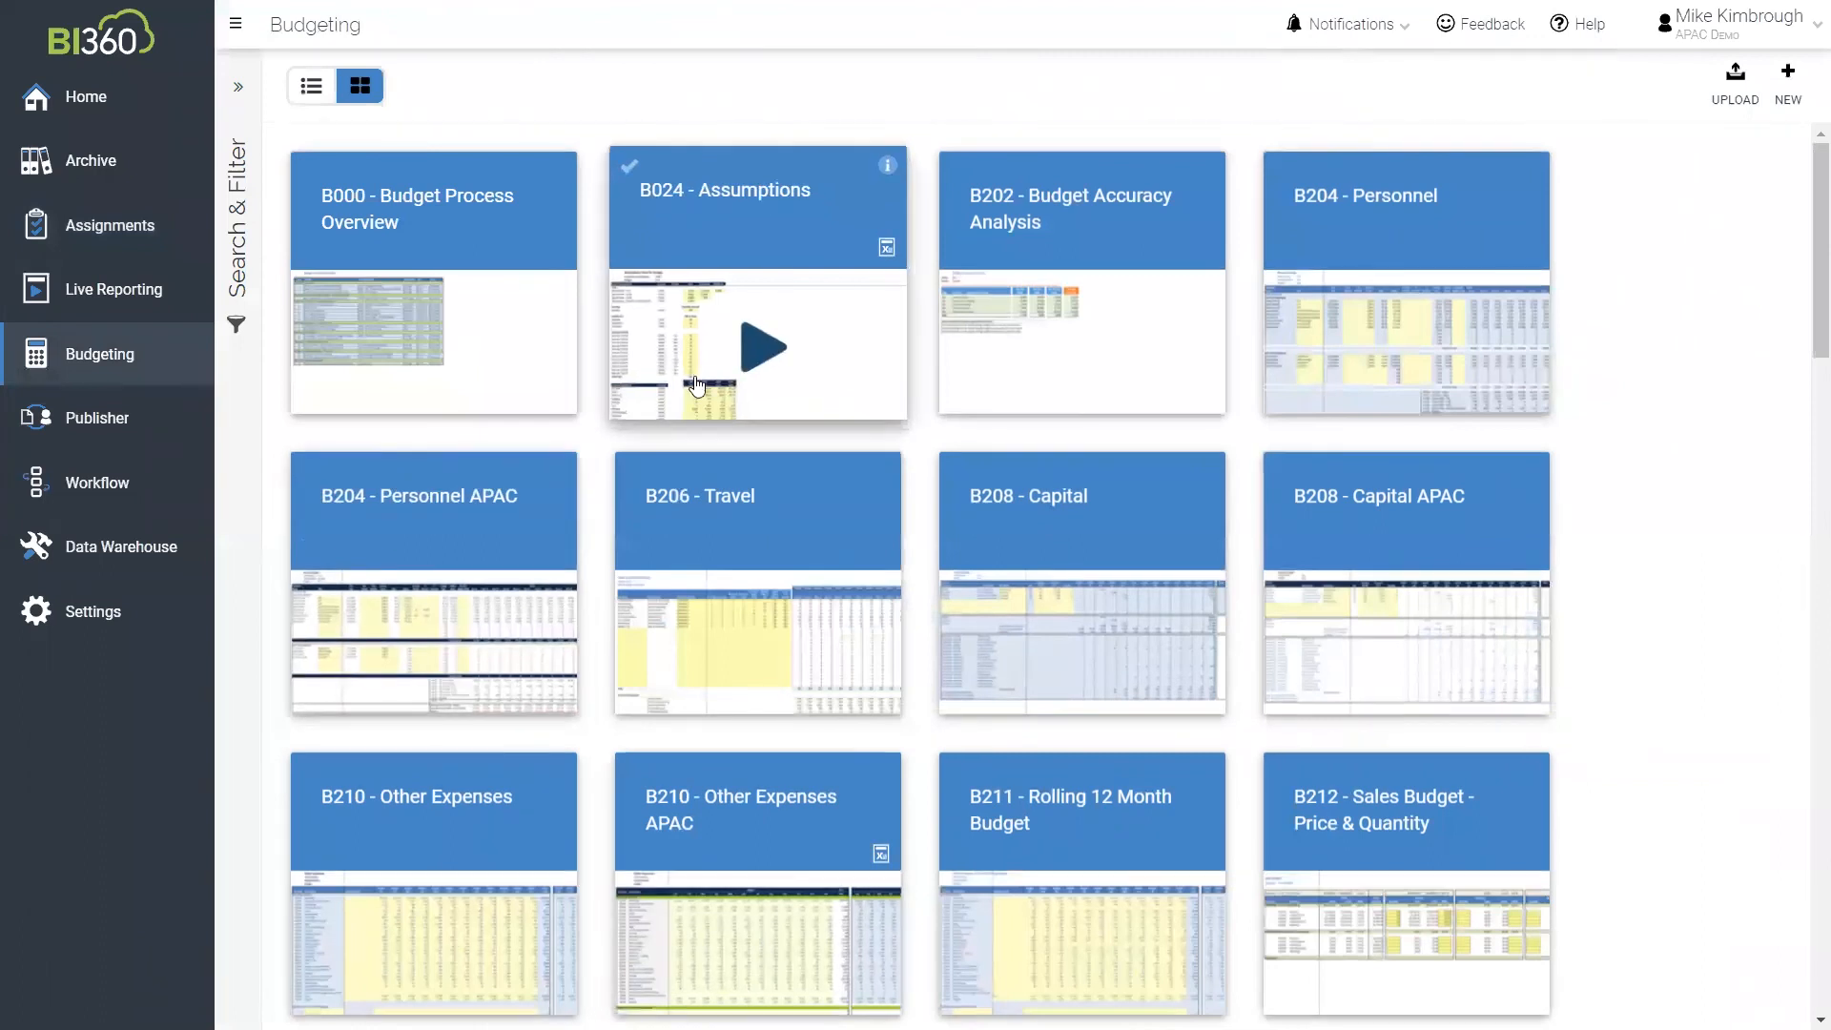
scroll(696, 384, "down", 3)
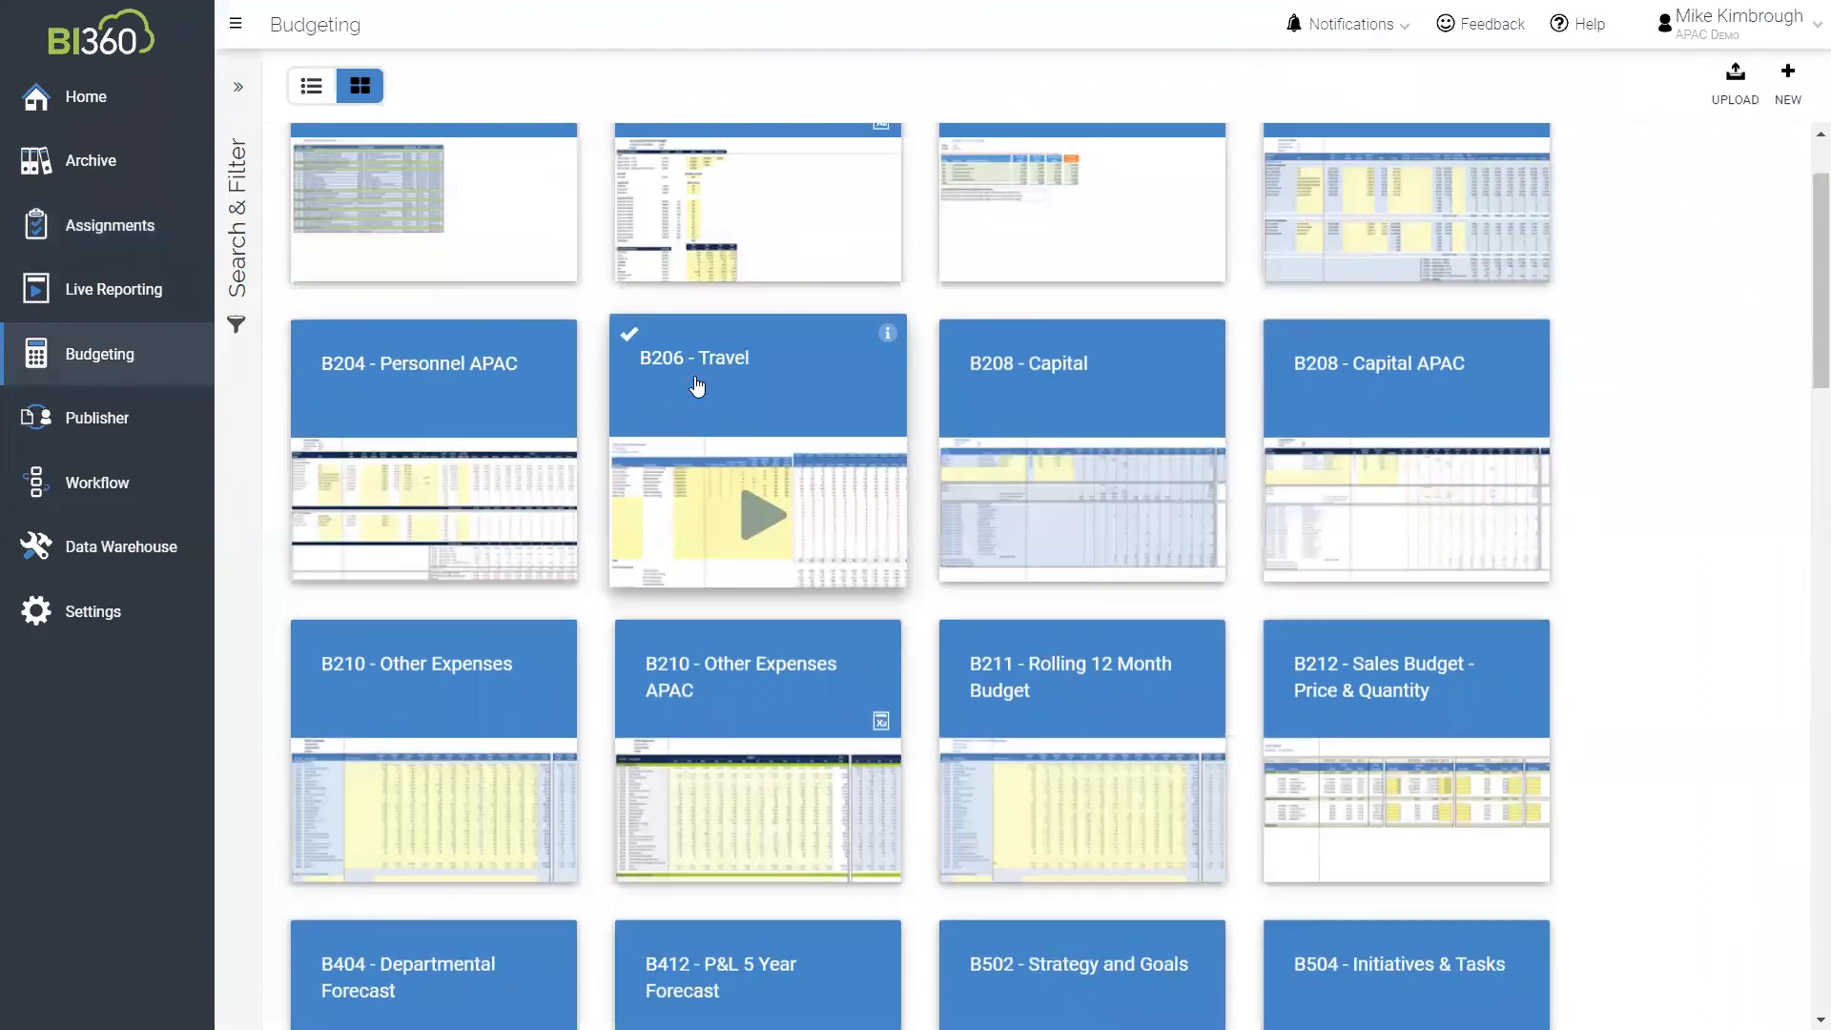
scroll(696, 384, "up", 3)
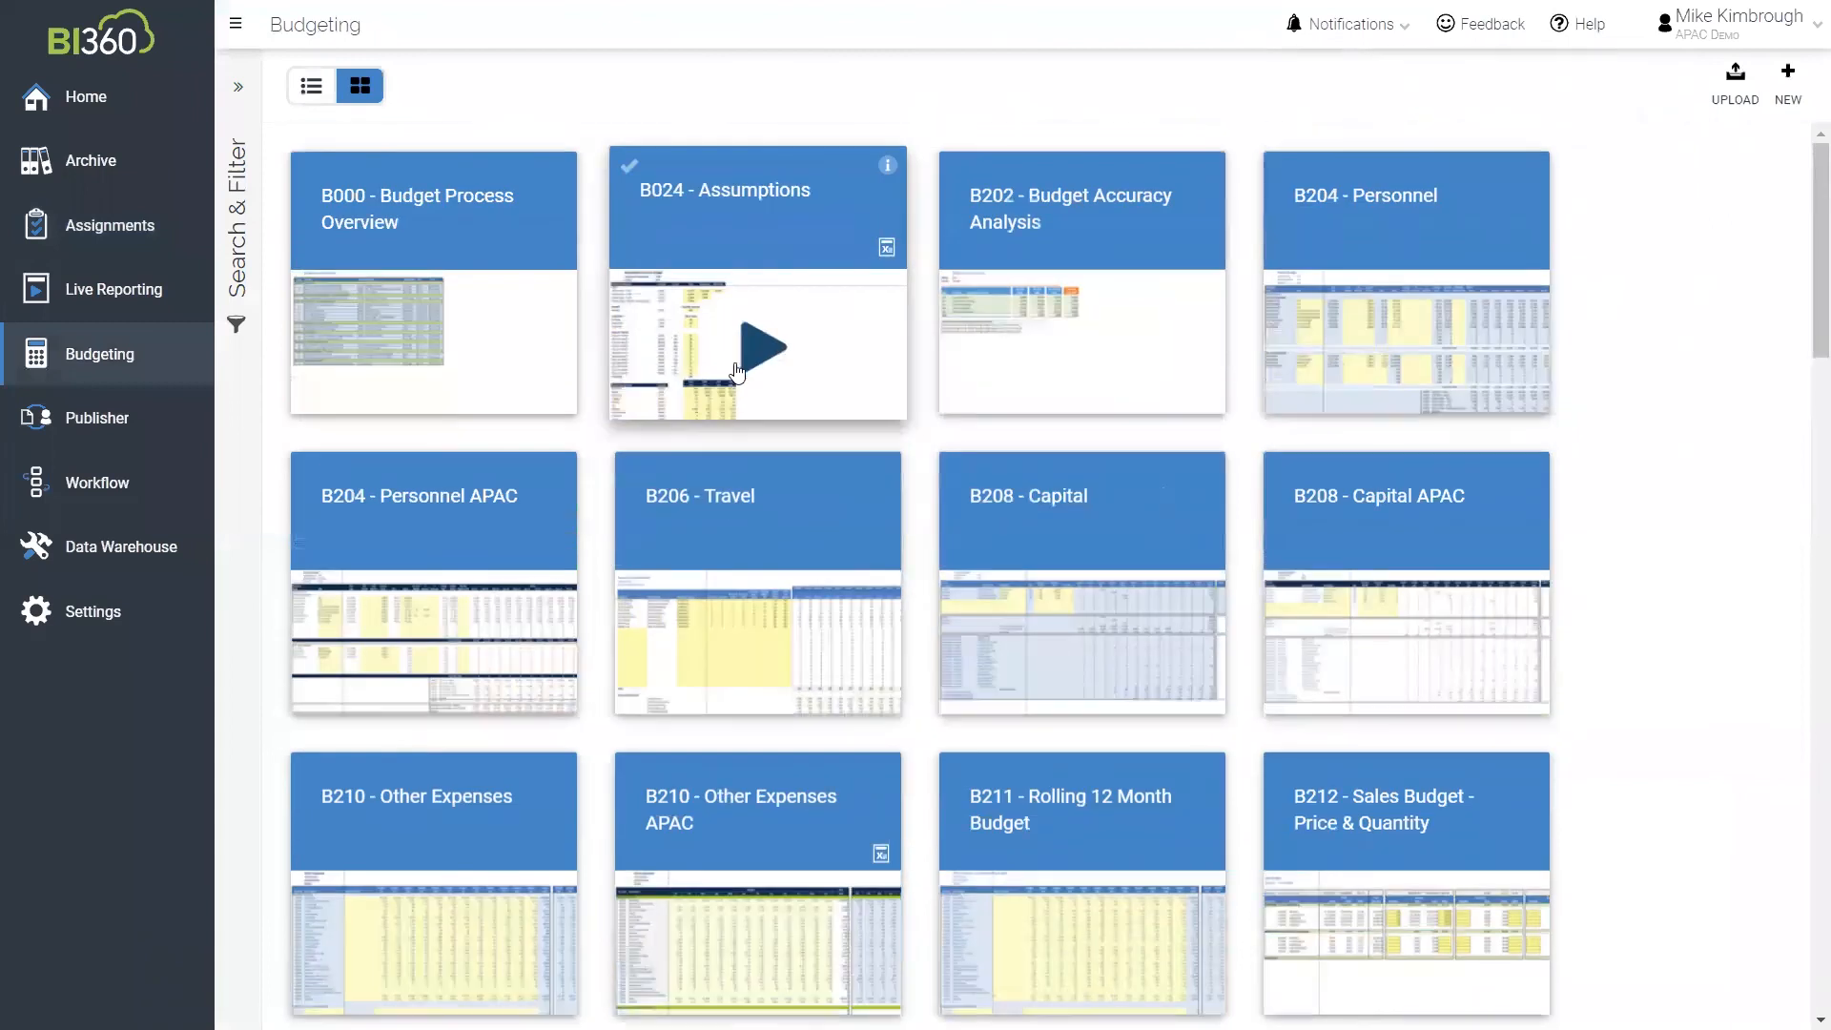
left_click(757, 329)
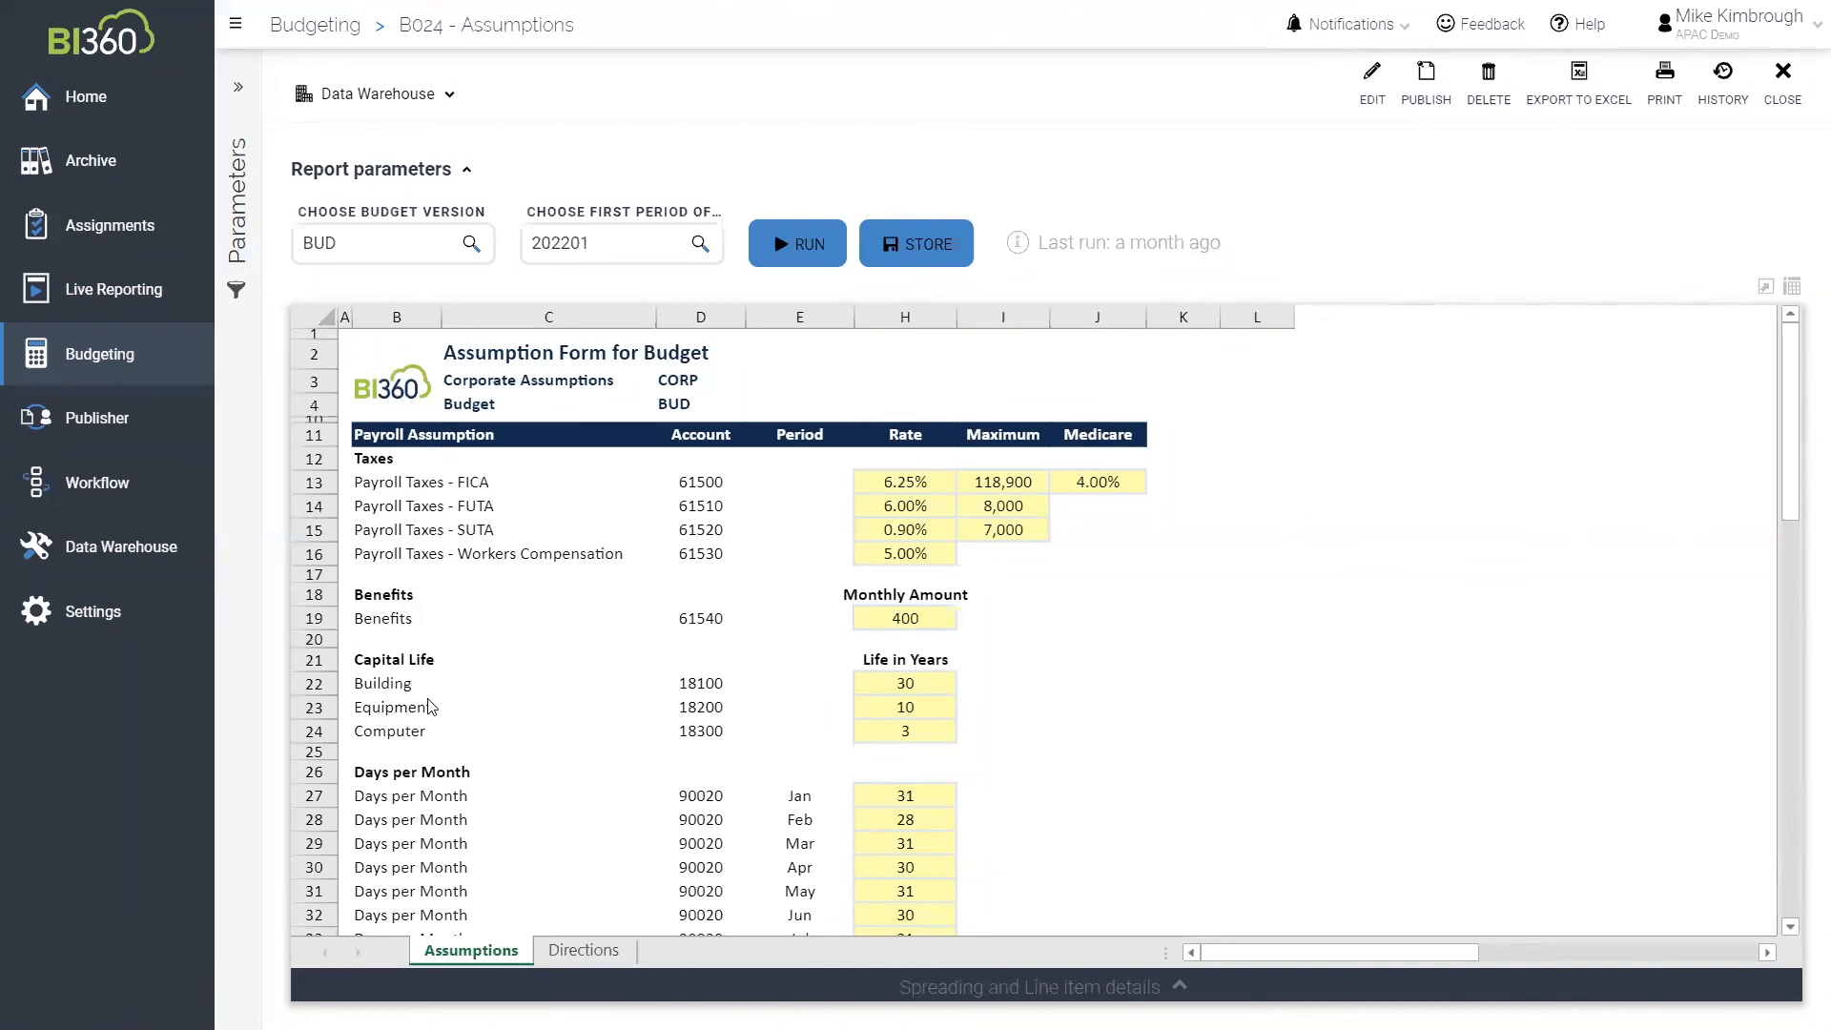
Review the payroll tax, benefits, capital life, days per month and travel assumptions by currency on the Assumptions sheet
scroll(425, 672, "down", 1)
scroll(406, 593, "down", 2)
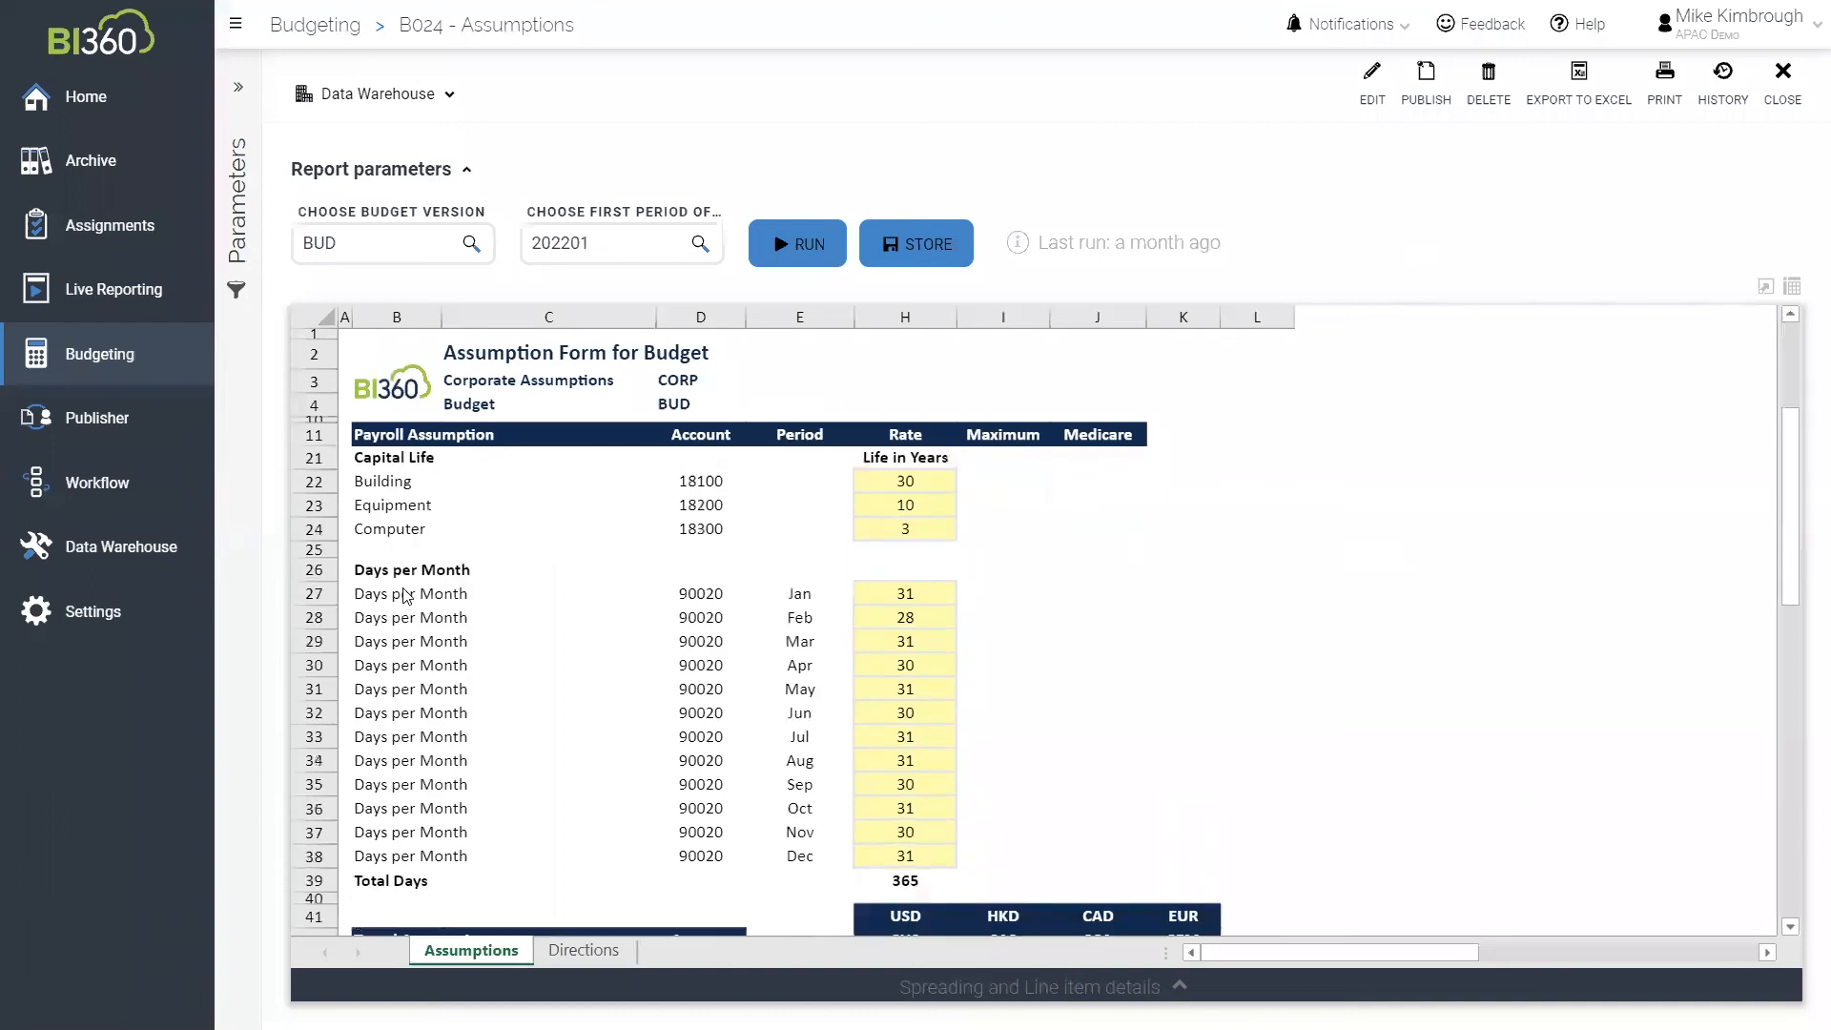
scroll(395, 596, "down", 3)
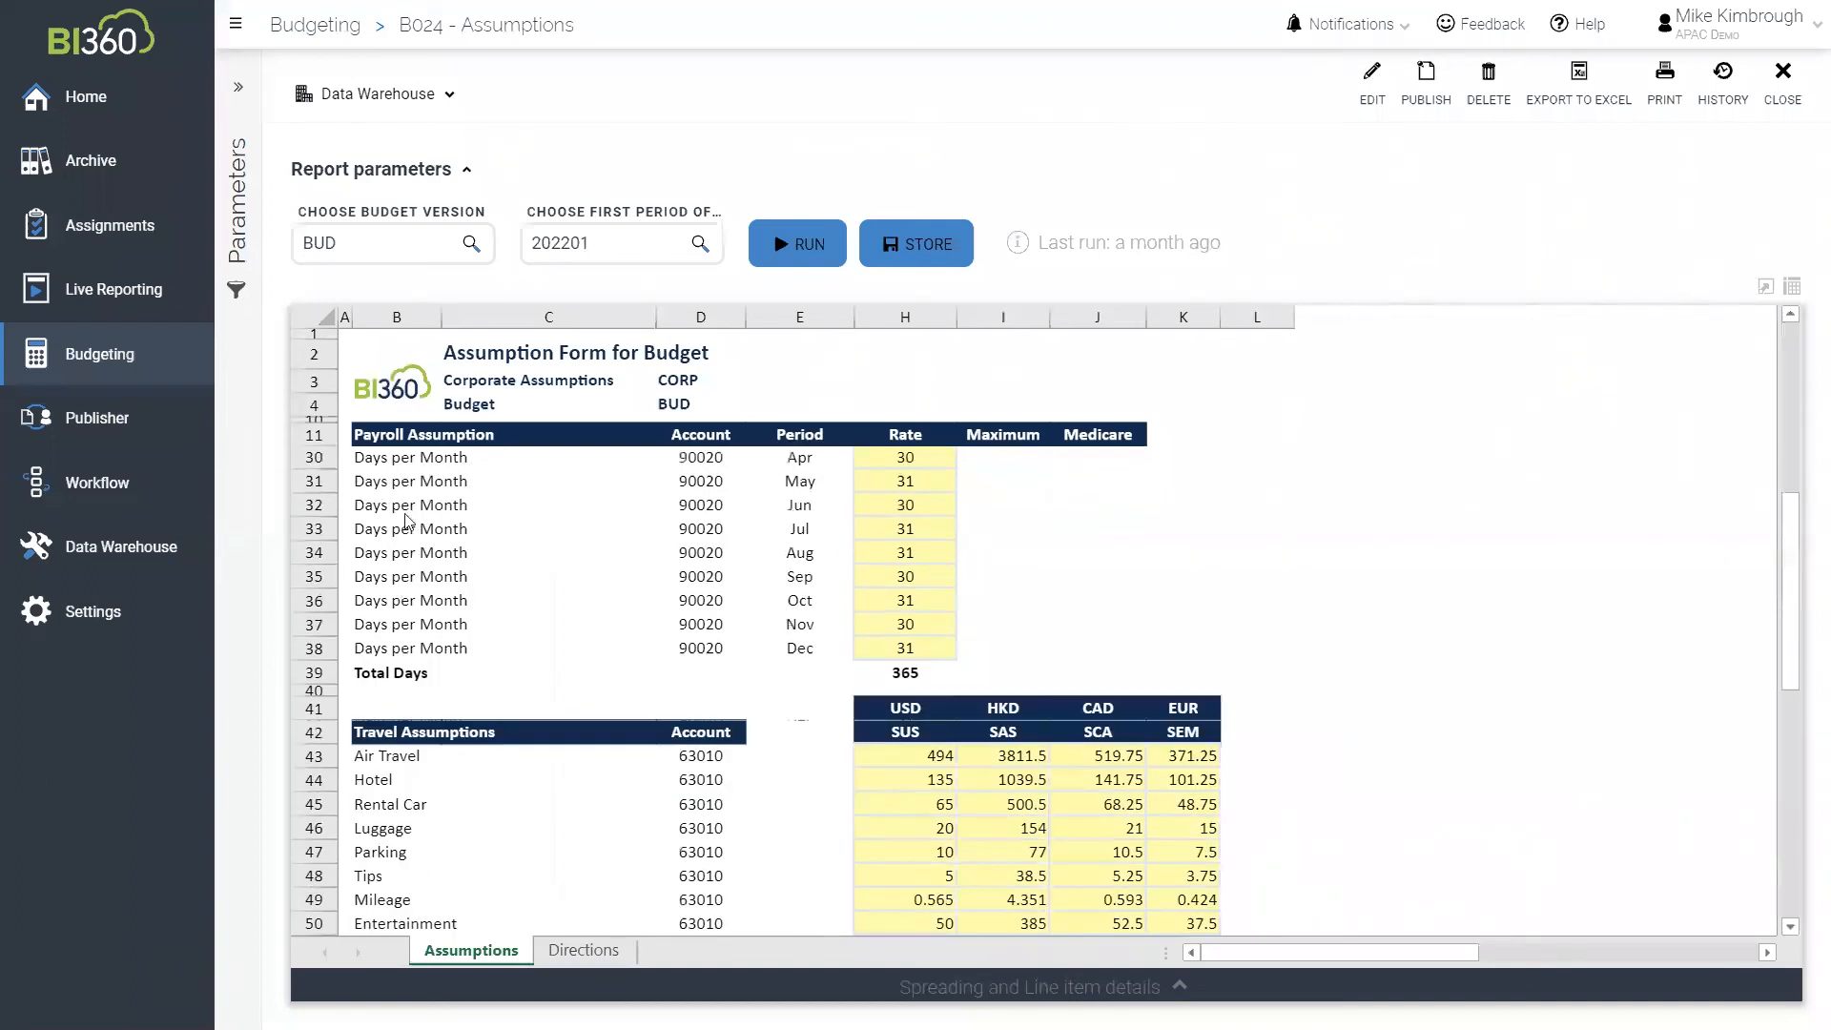
scroll(415, 610, "down", 2)
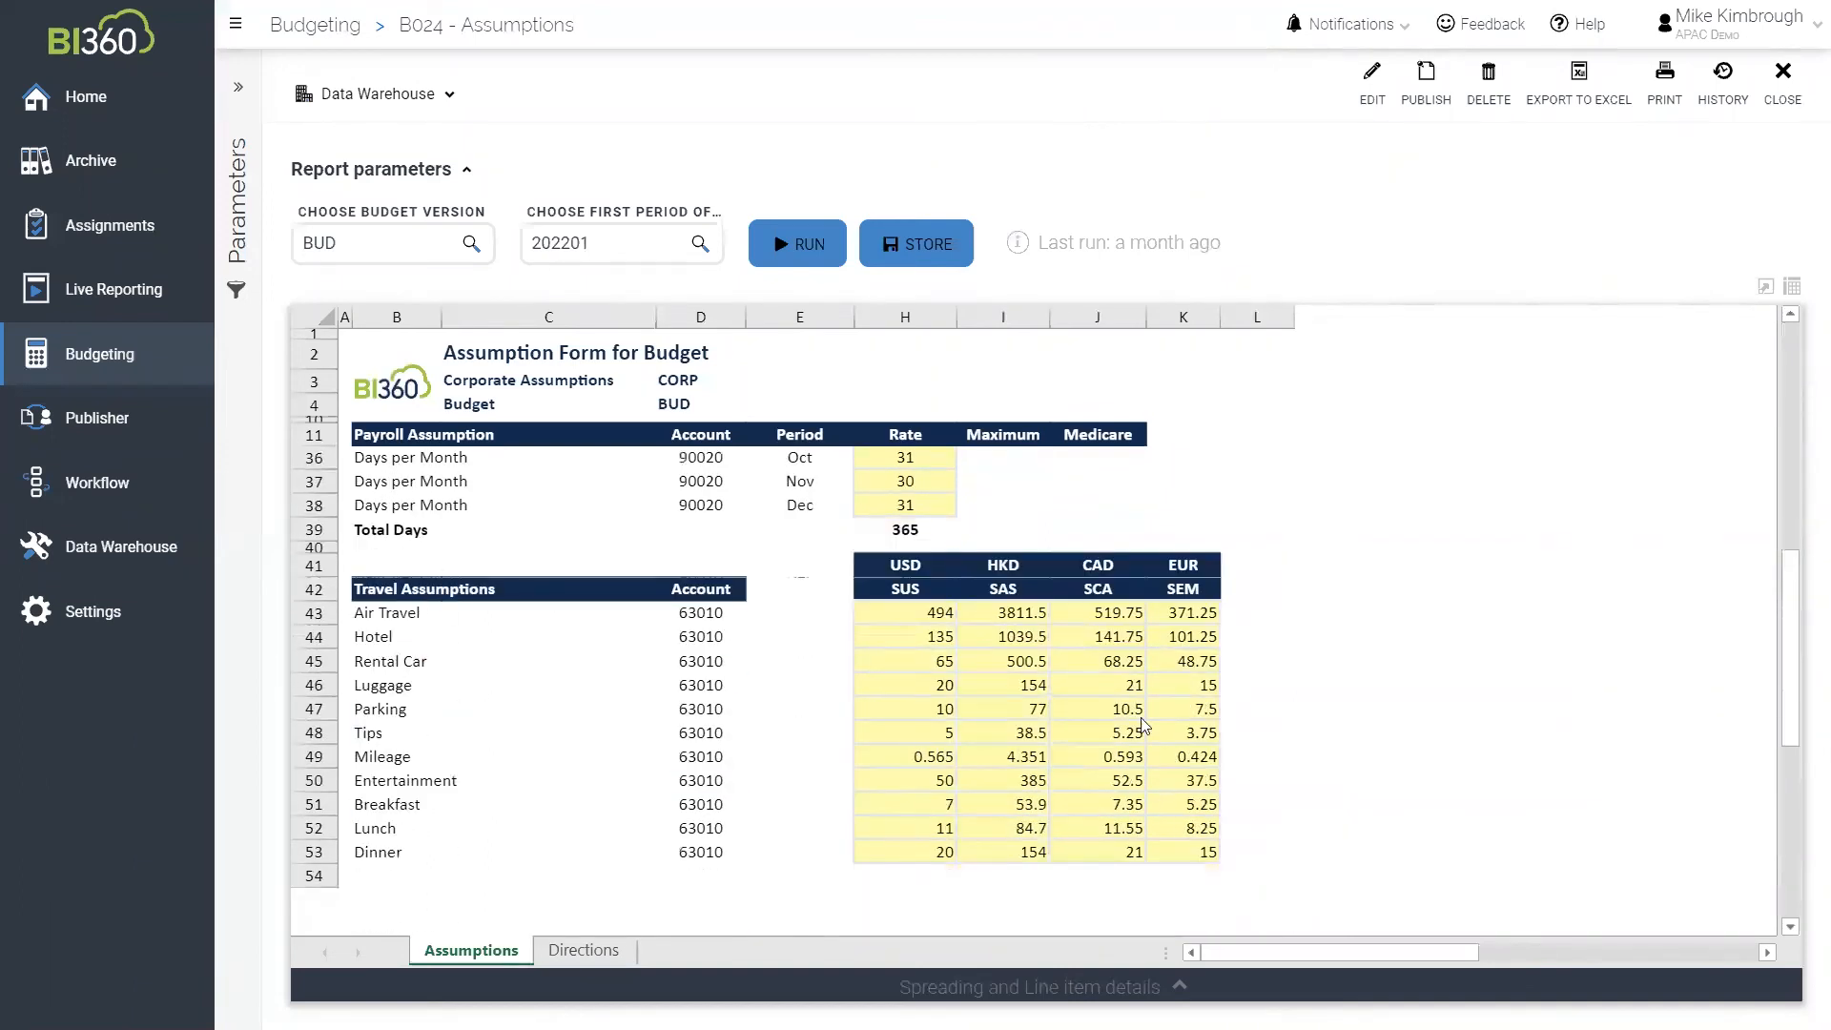
scroll(1575, 840, "up", 5)
scroll(1485, 809, "up", 3)
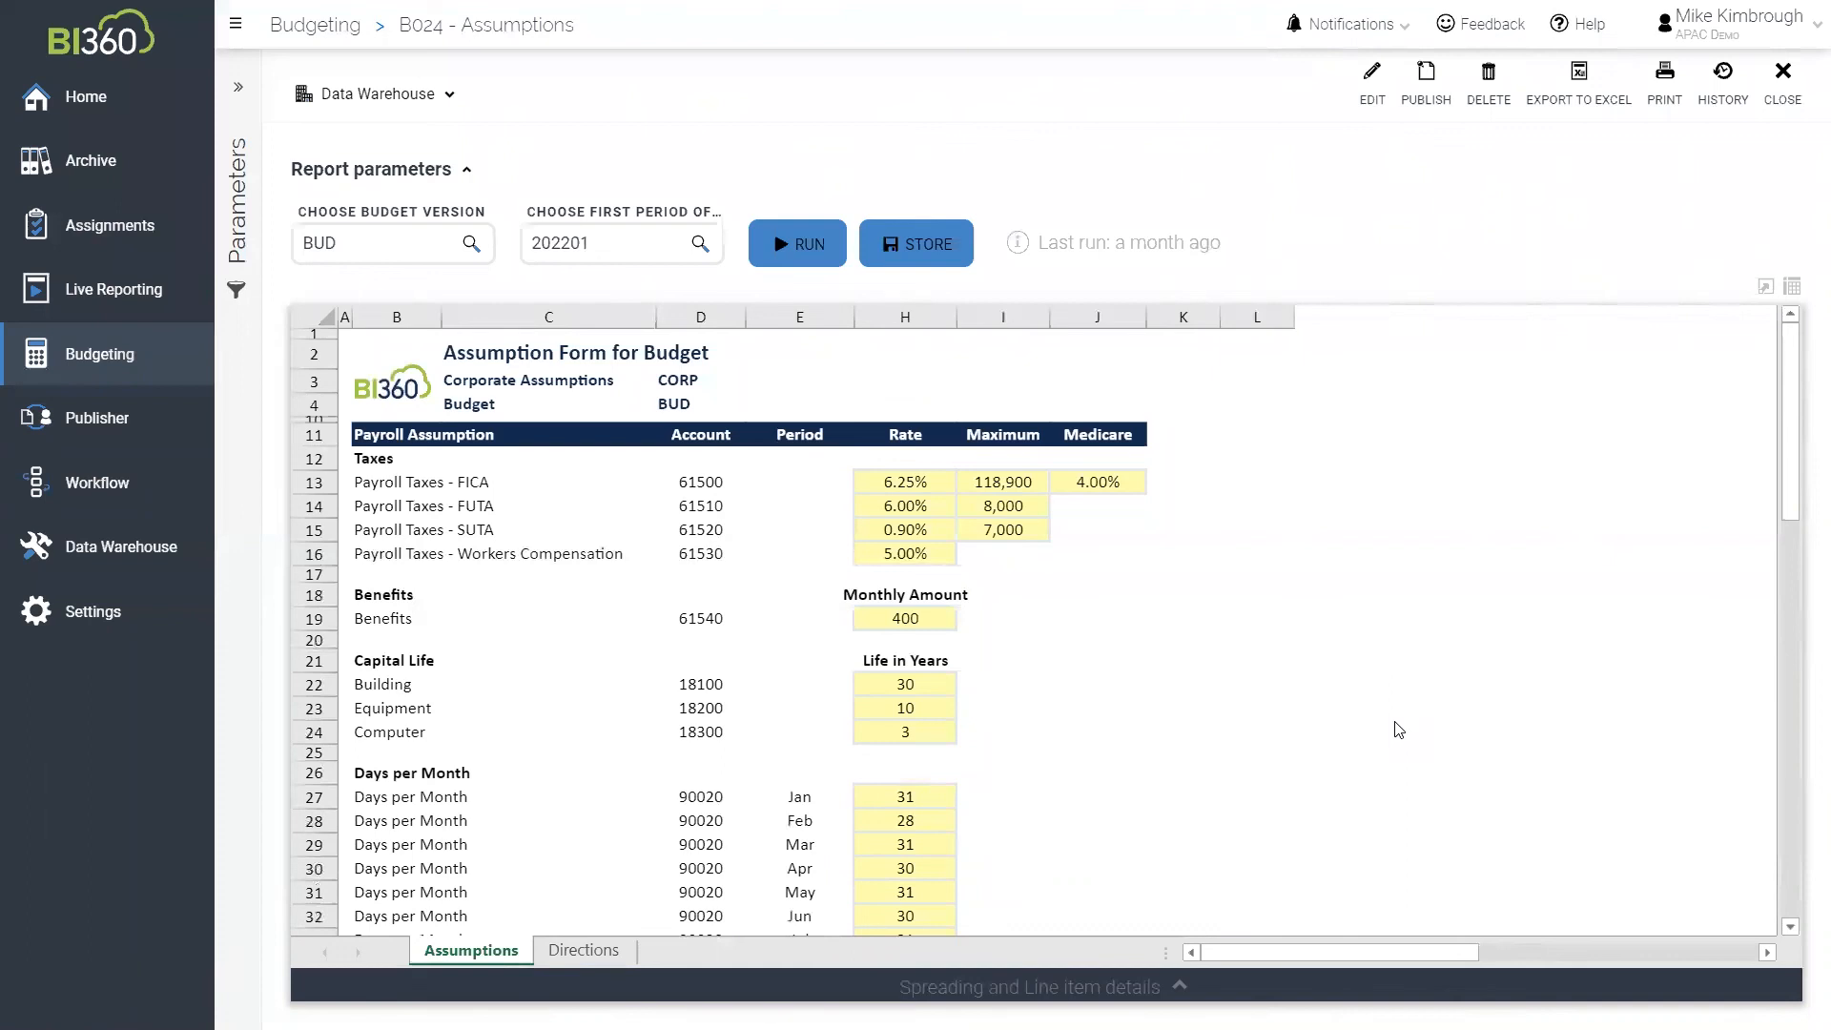
left_click(1076, 487)
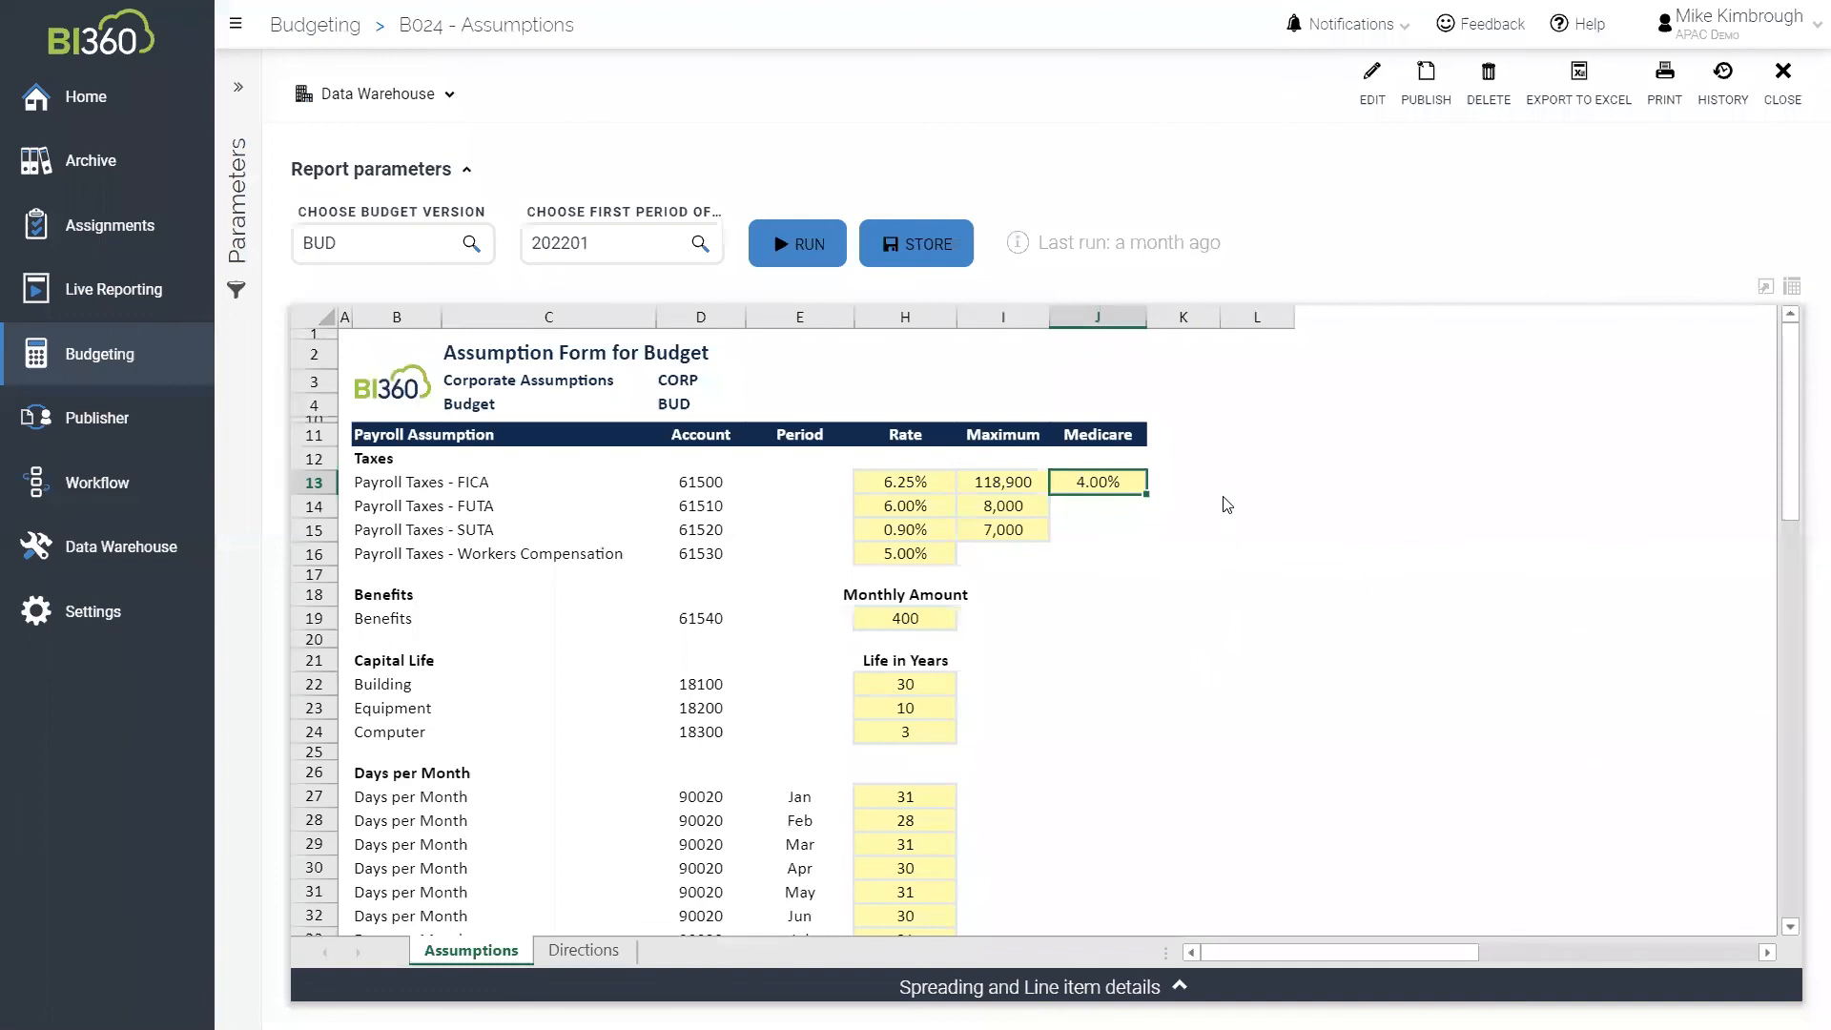
scroll(1079, 555, "down", 2)
scroll(1137, 599, "up", 2)
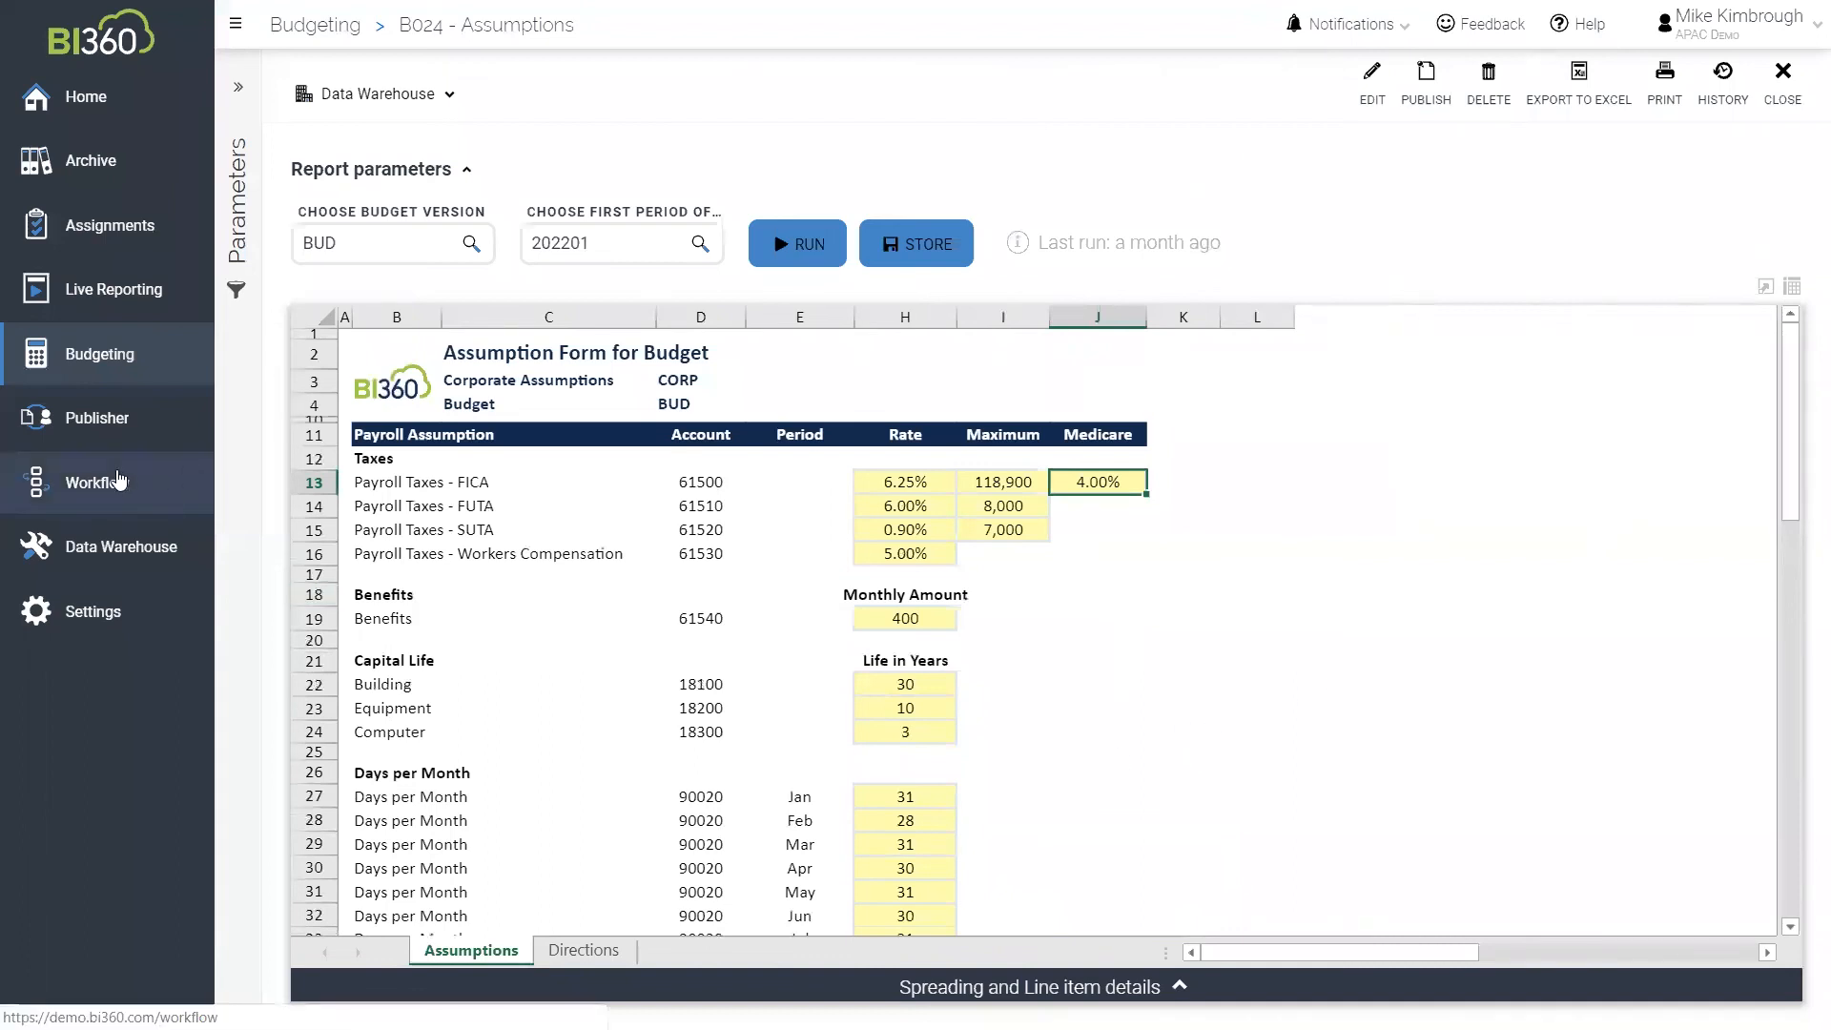
Start a new workflow and name it "test"
left_click(118, 480)
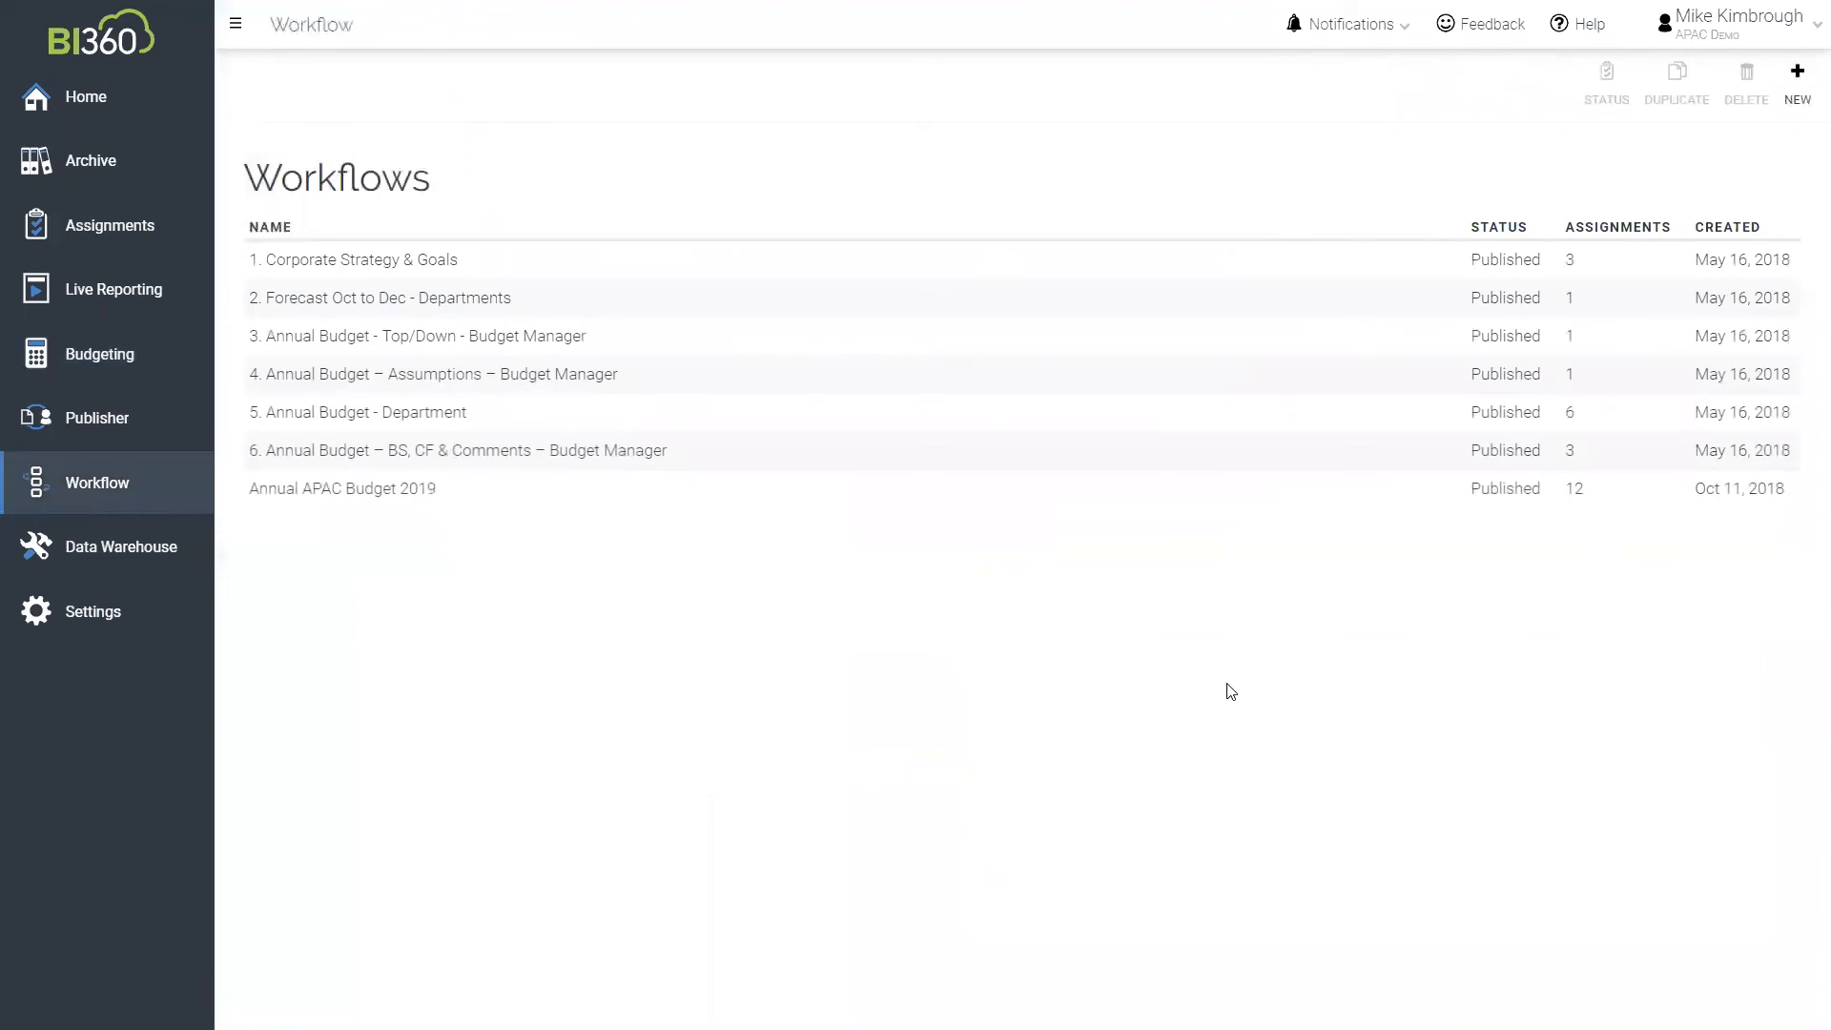
left_click(1797, 86)
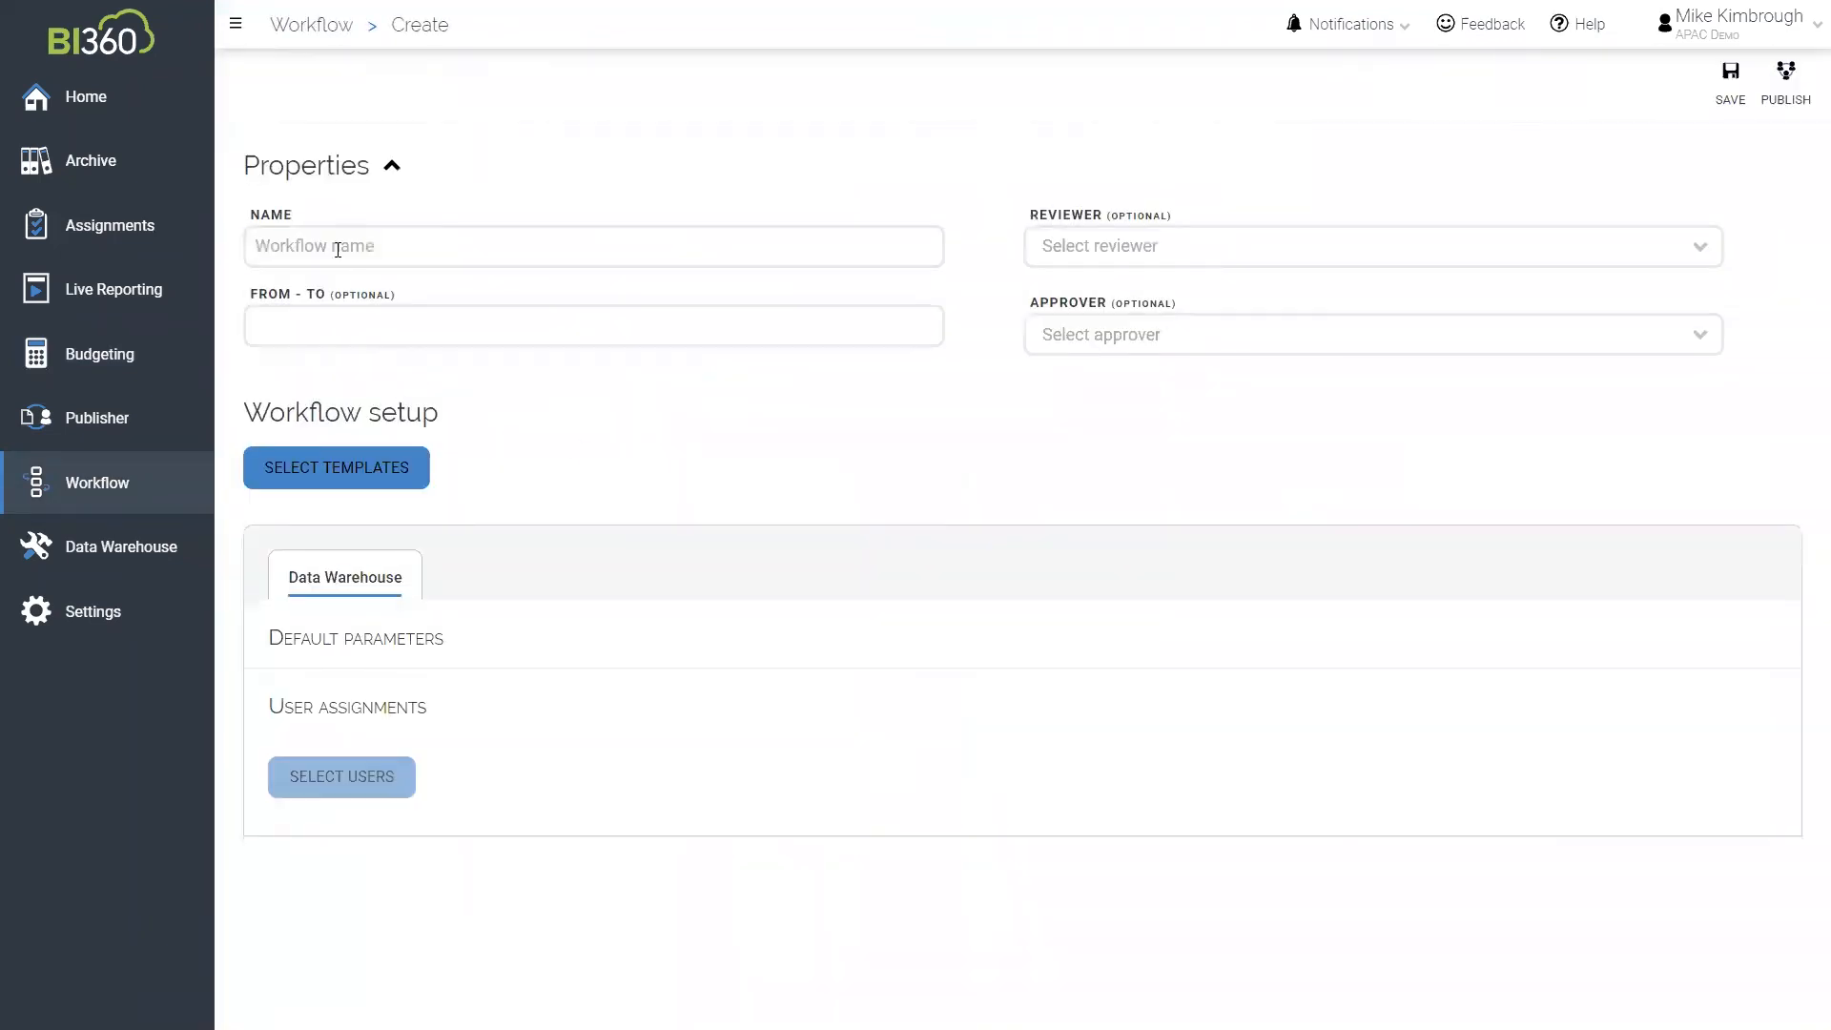
type("test6")
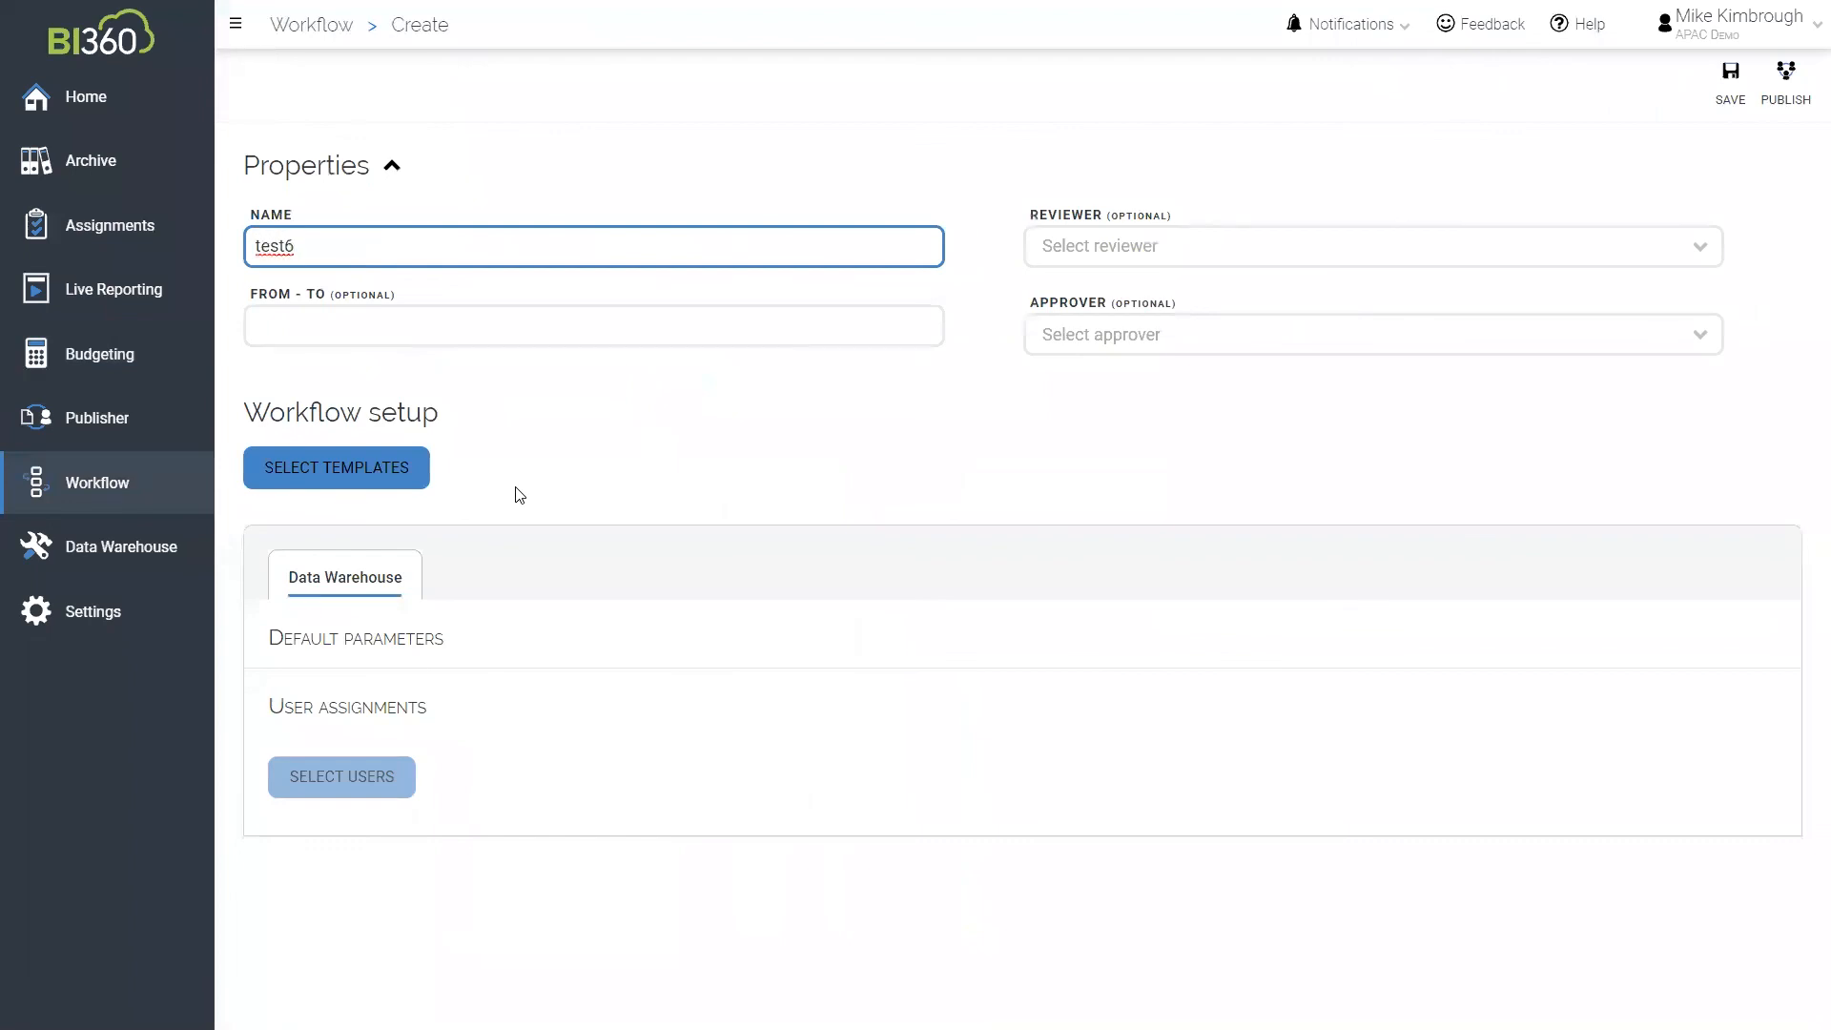
key("BackSpace")
Choose the third listed user as the workflow's reviewer and the fourth listed user as its approver
left_click(1182, 238)
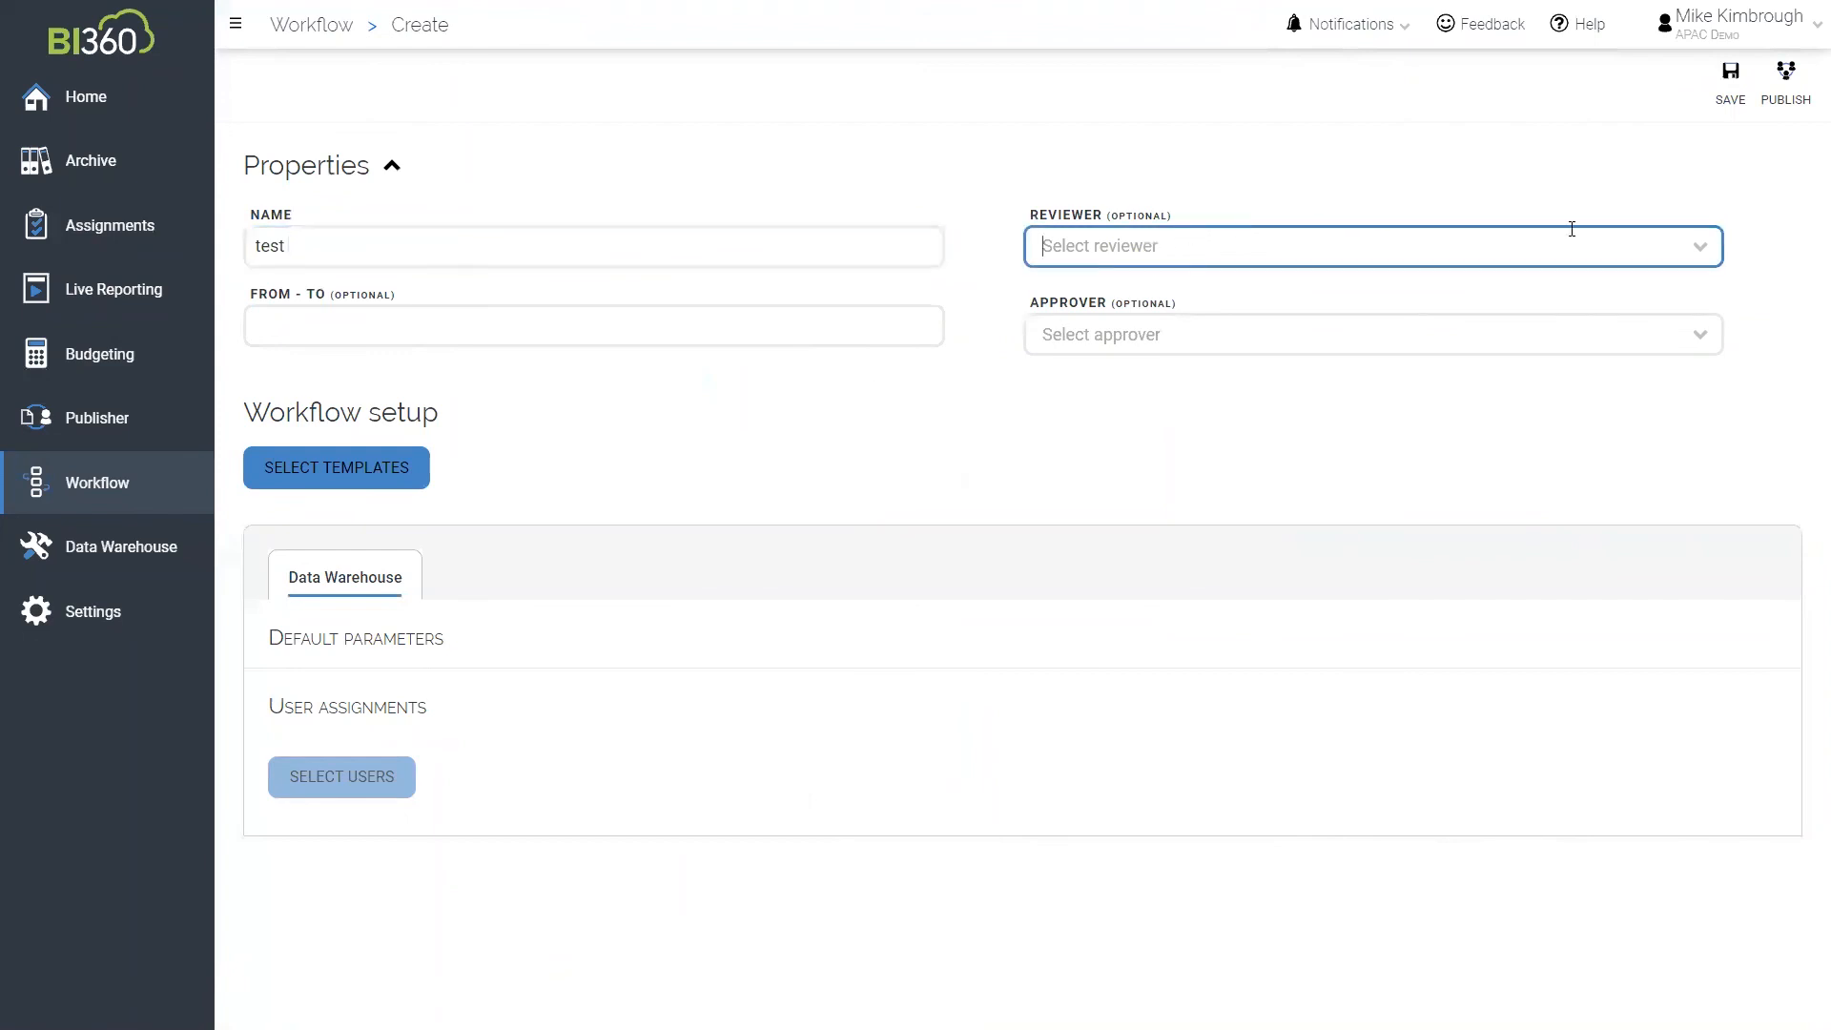
left_click(1702, 248)
left_click(1201, 370)
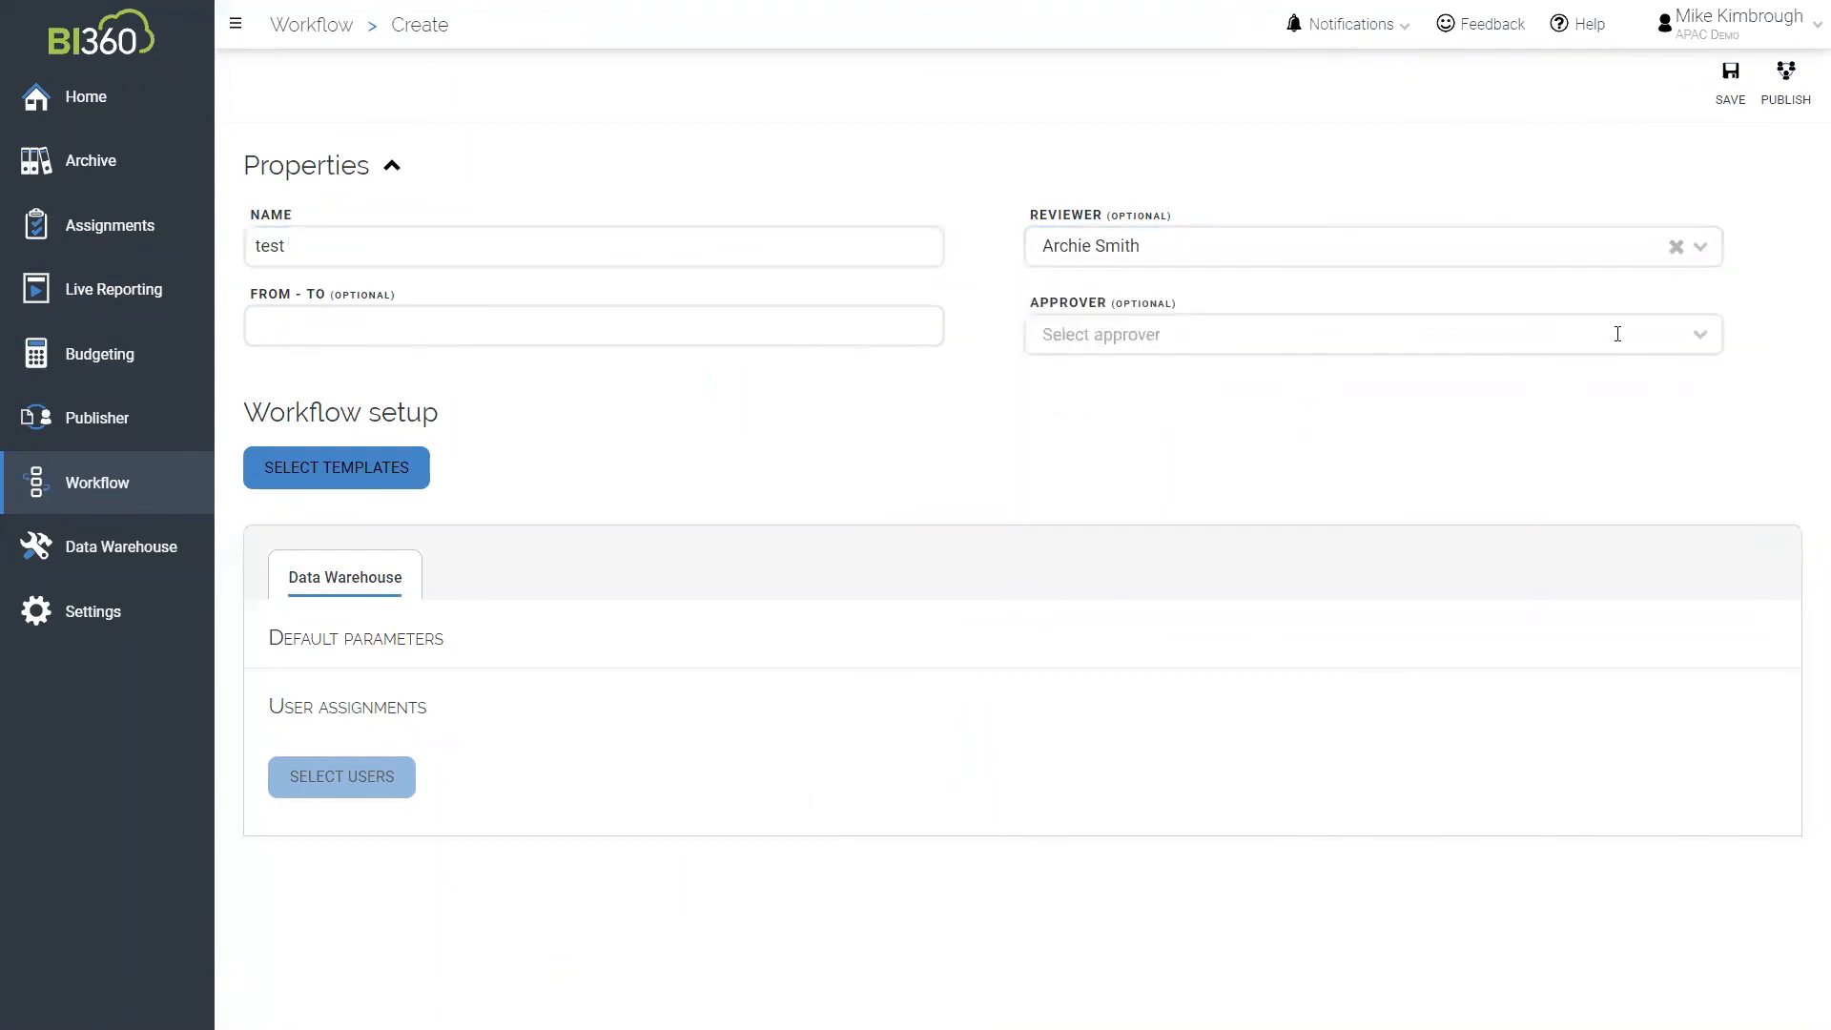
left_click(1690, 334)
left_click(1689, 343)
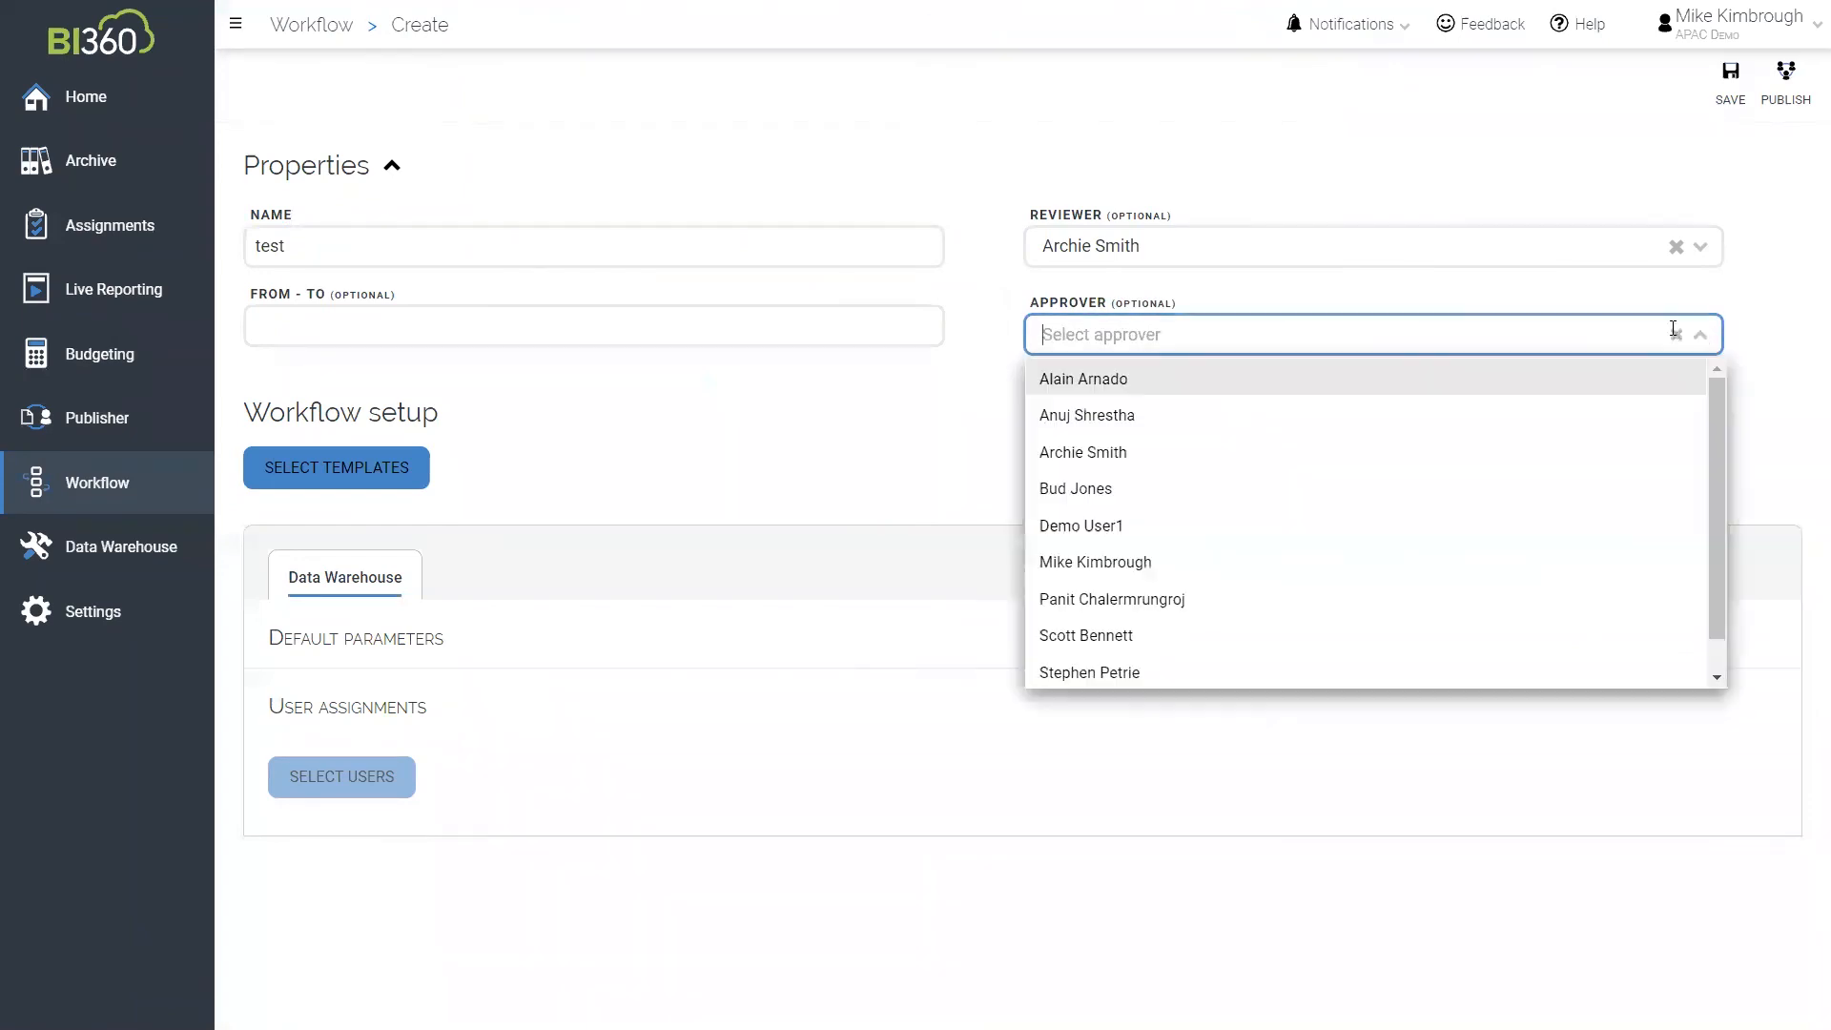
left_click(1087, 498)
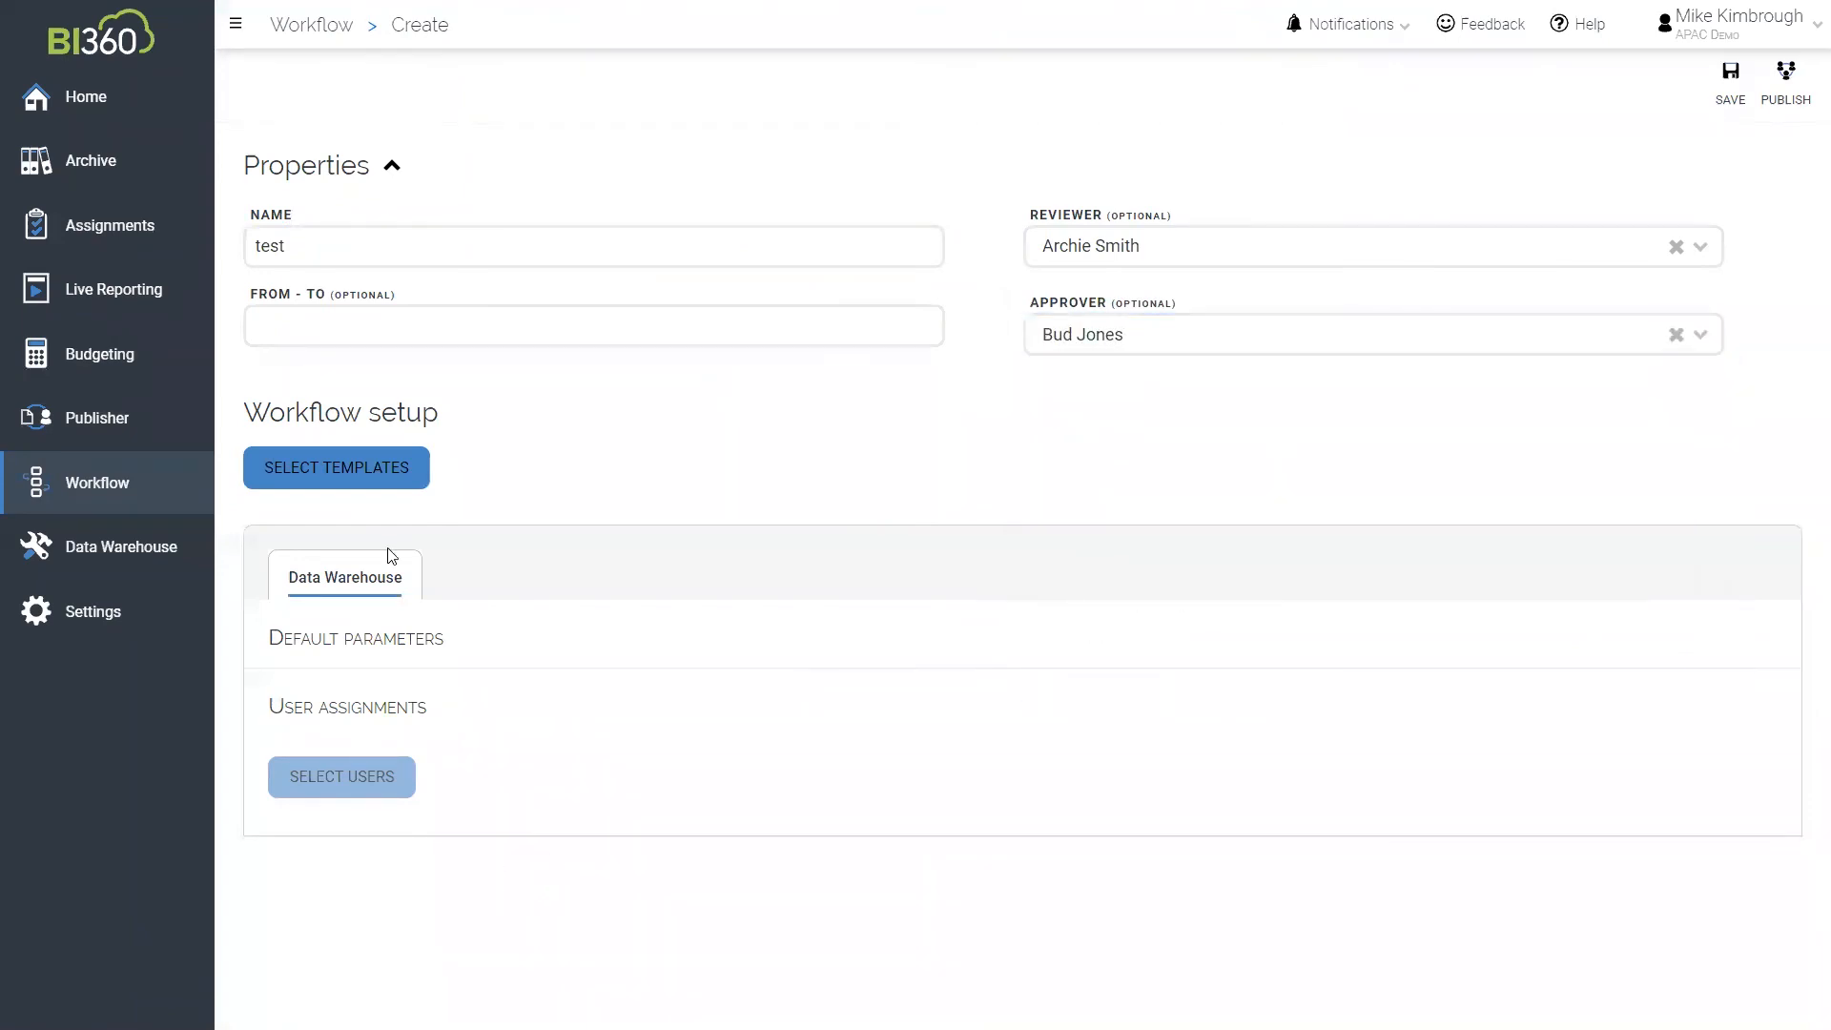
Add the templates B204 - Personnel APAC, B208 - Capital APAC and B210 - Other Expenses APAC to the workflow
left_click(317, 481)
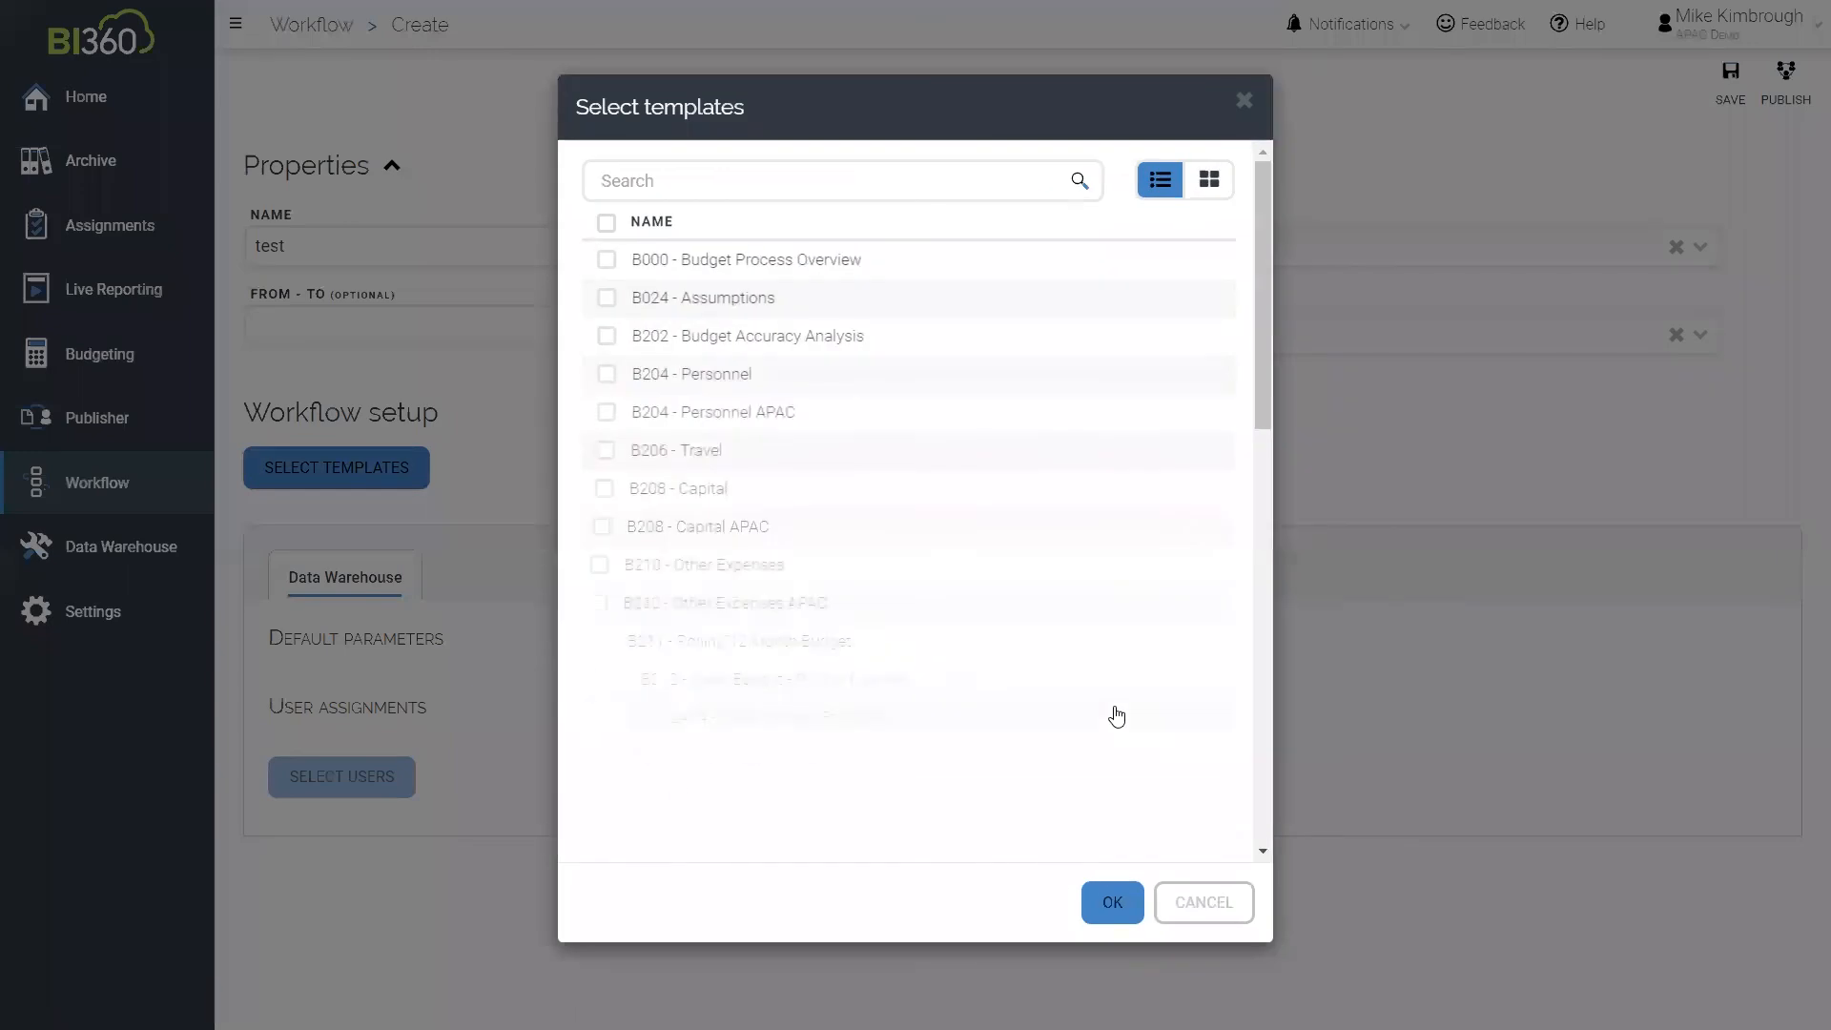
left_click(605, 412)
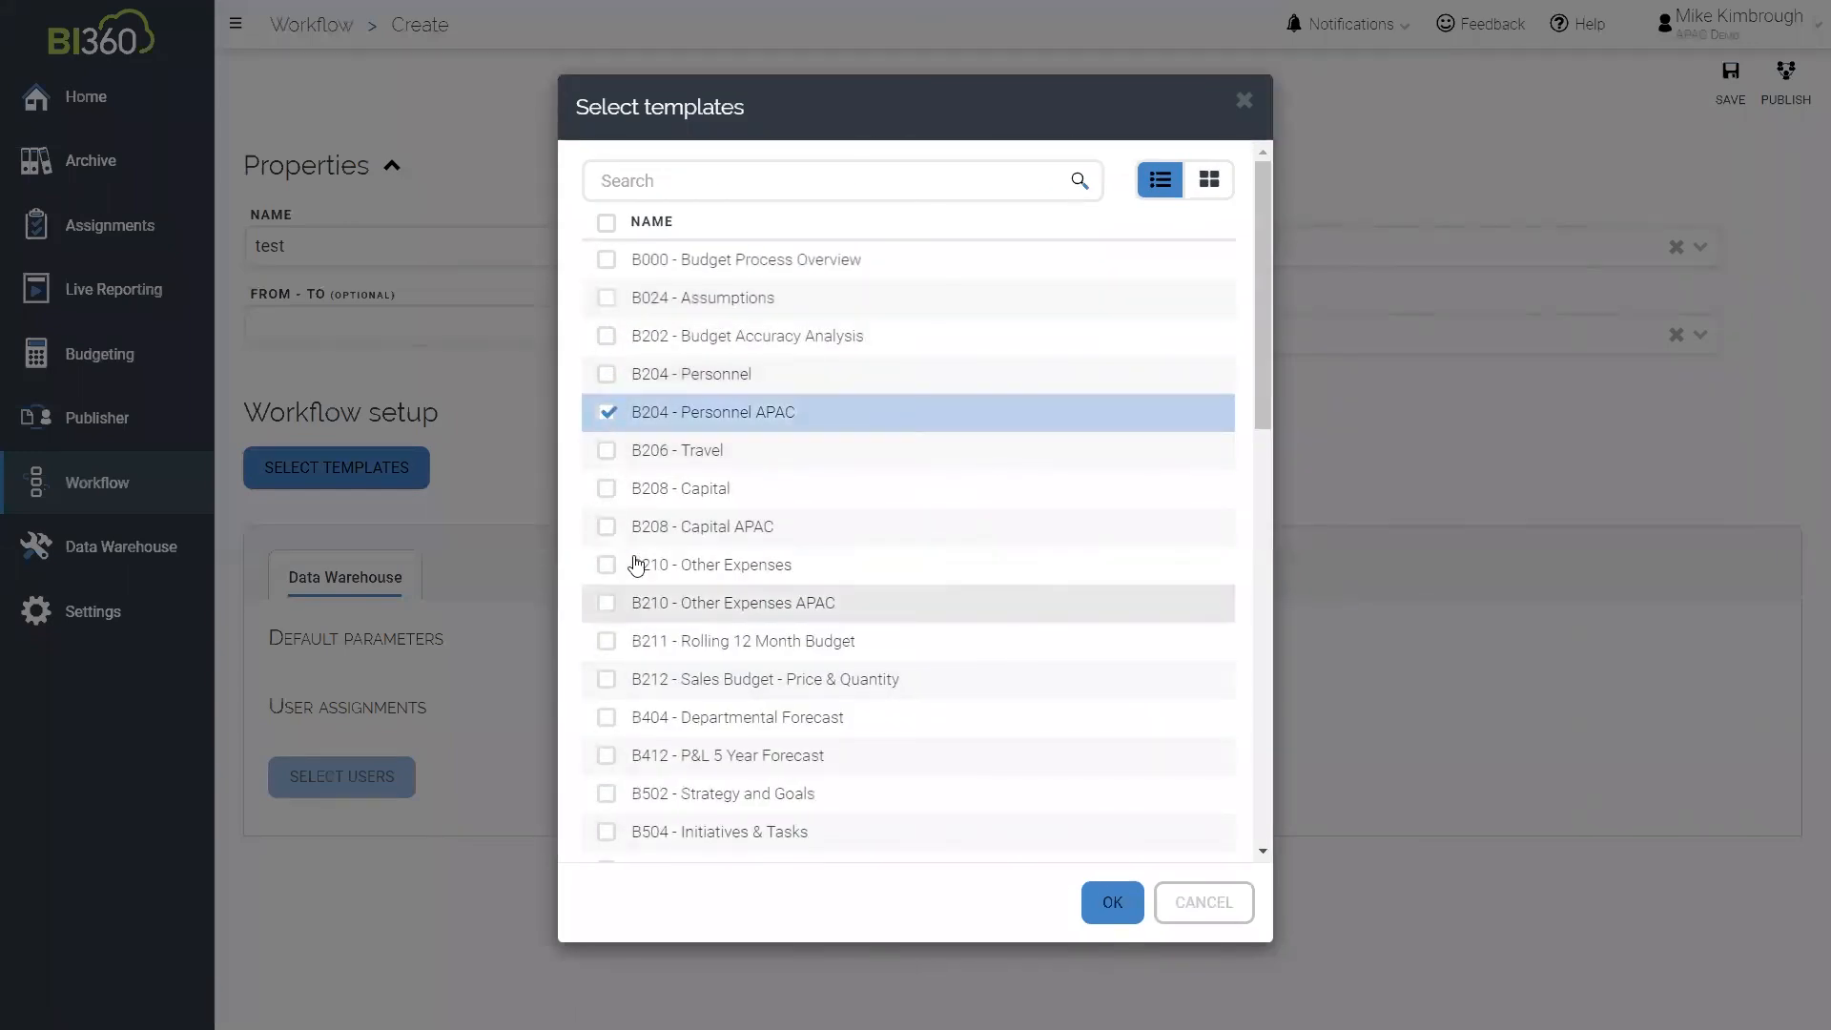
left_click(608, 536)
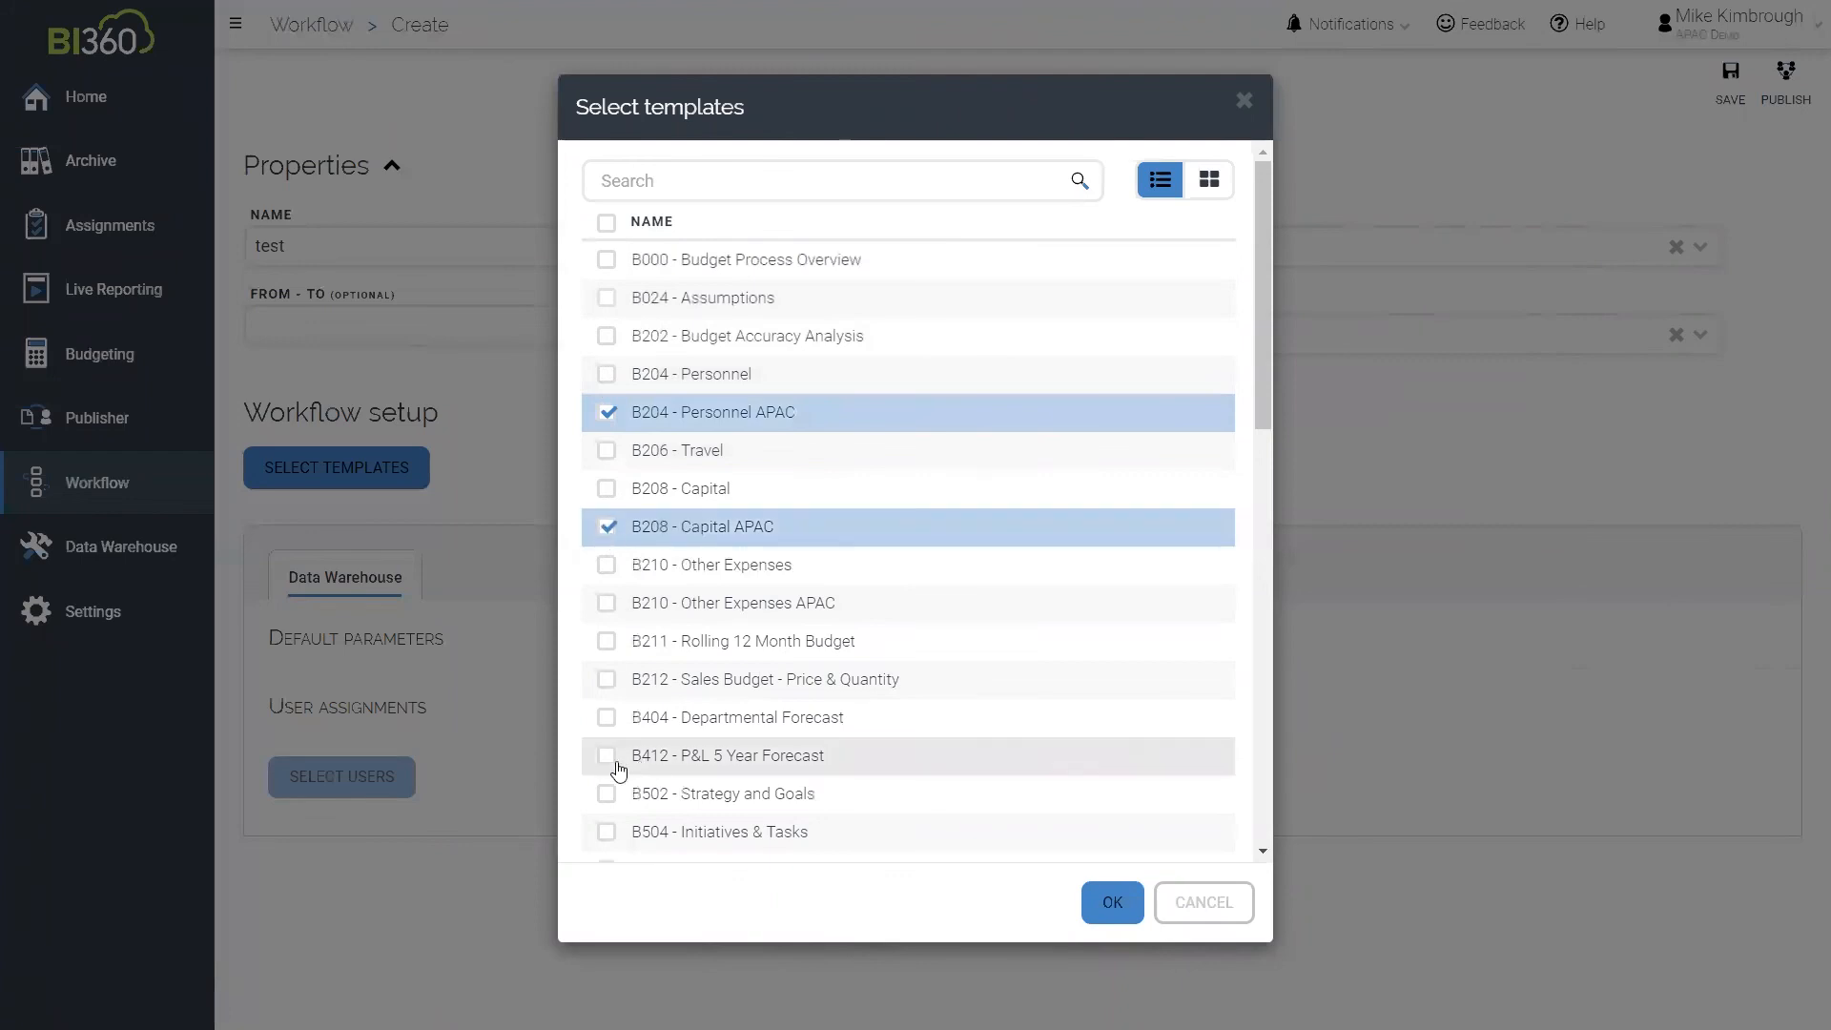
left_click(602, 610)
left_click(1132, 900)
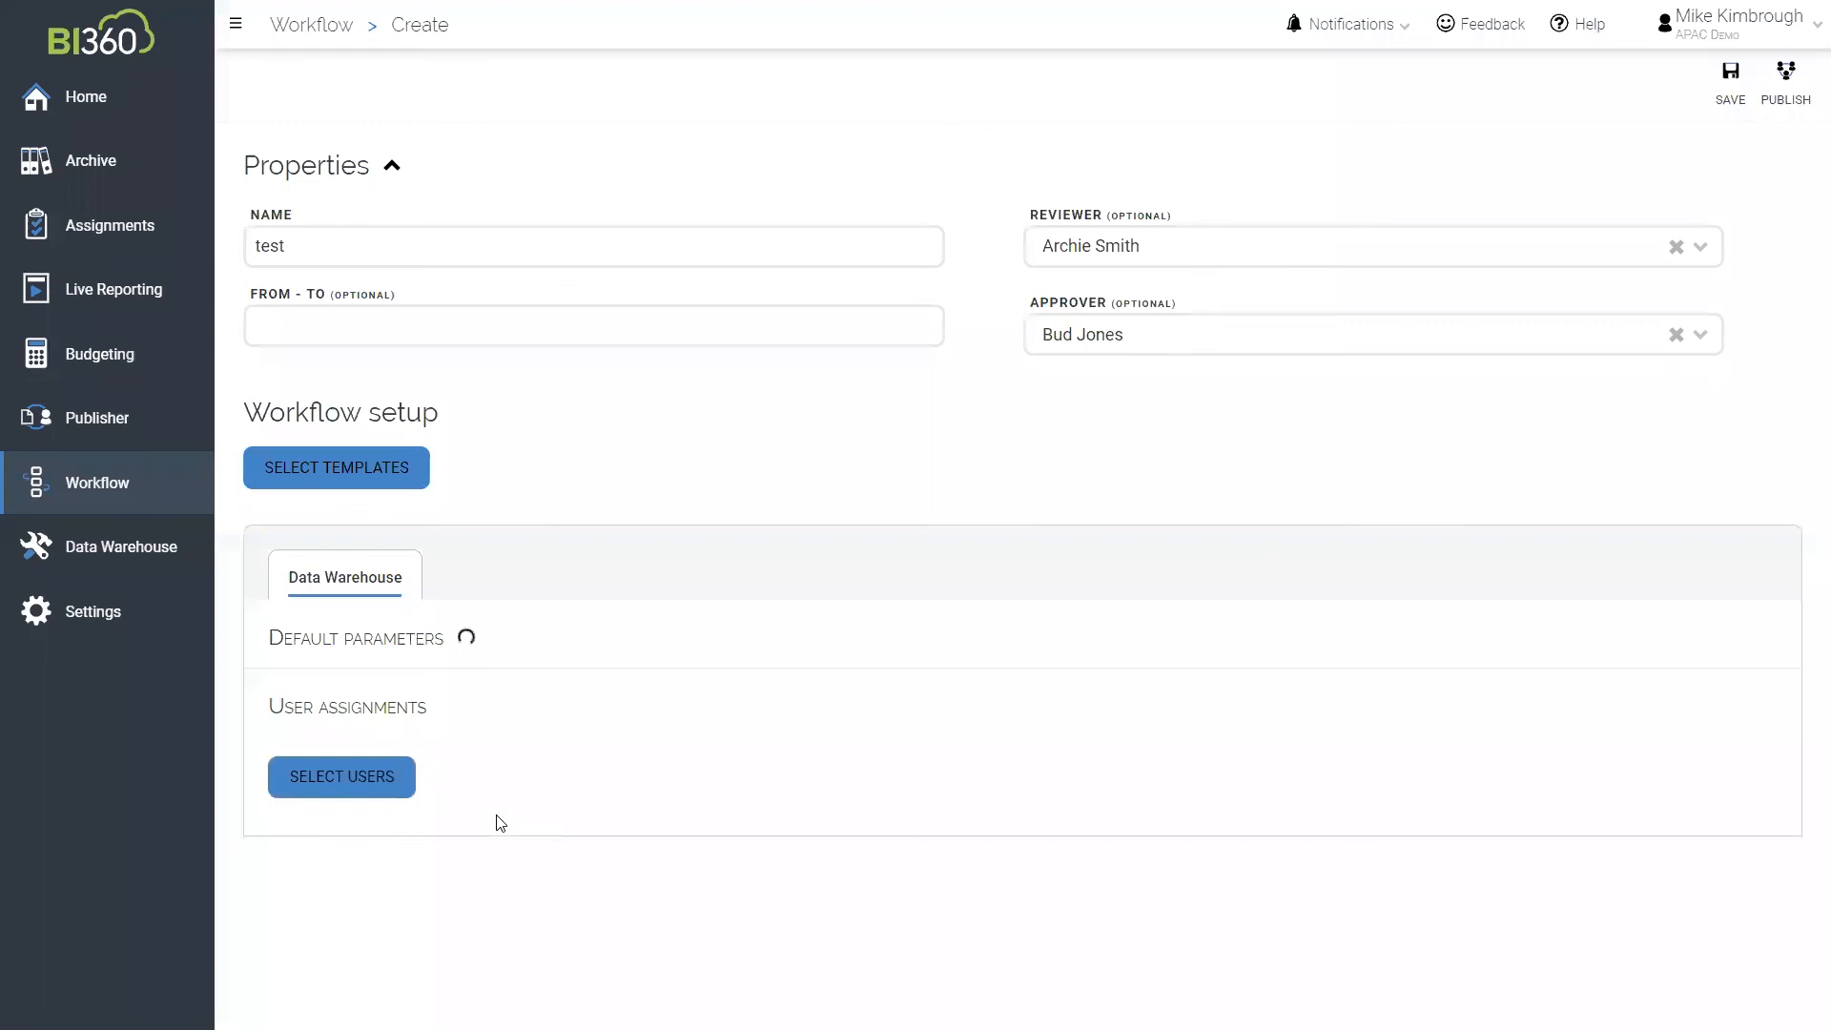
Assign the first three listed users, excluding the first from B204 - Personnel APAC and the third from B210 - Other Expenses APAC
scroll(1106, 771, "down", 1)
scroll(1106, 771, "down", 2)
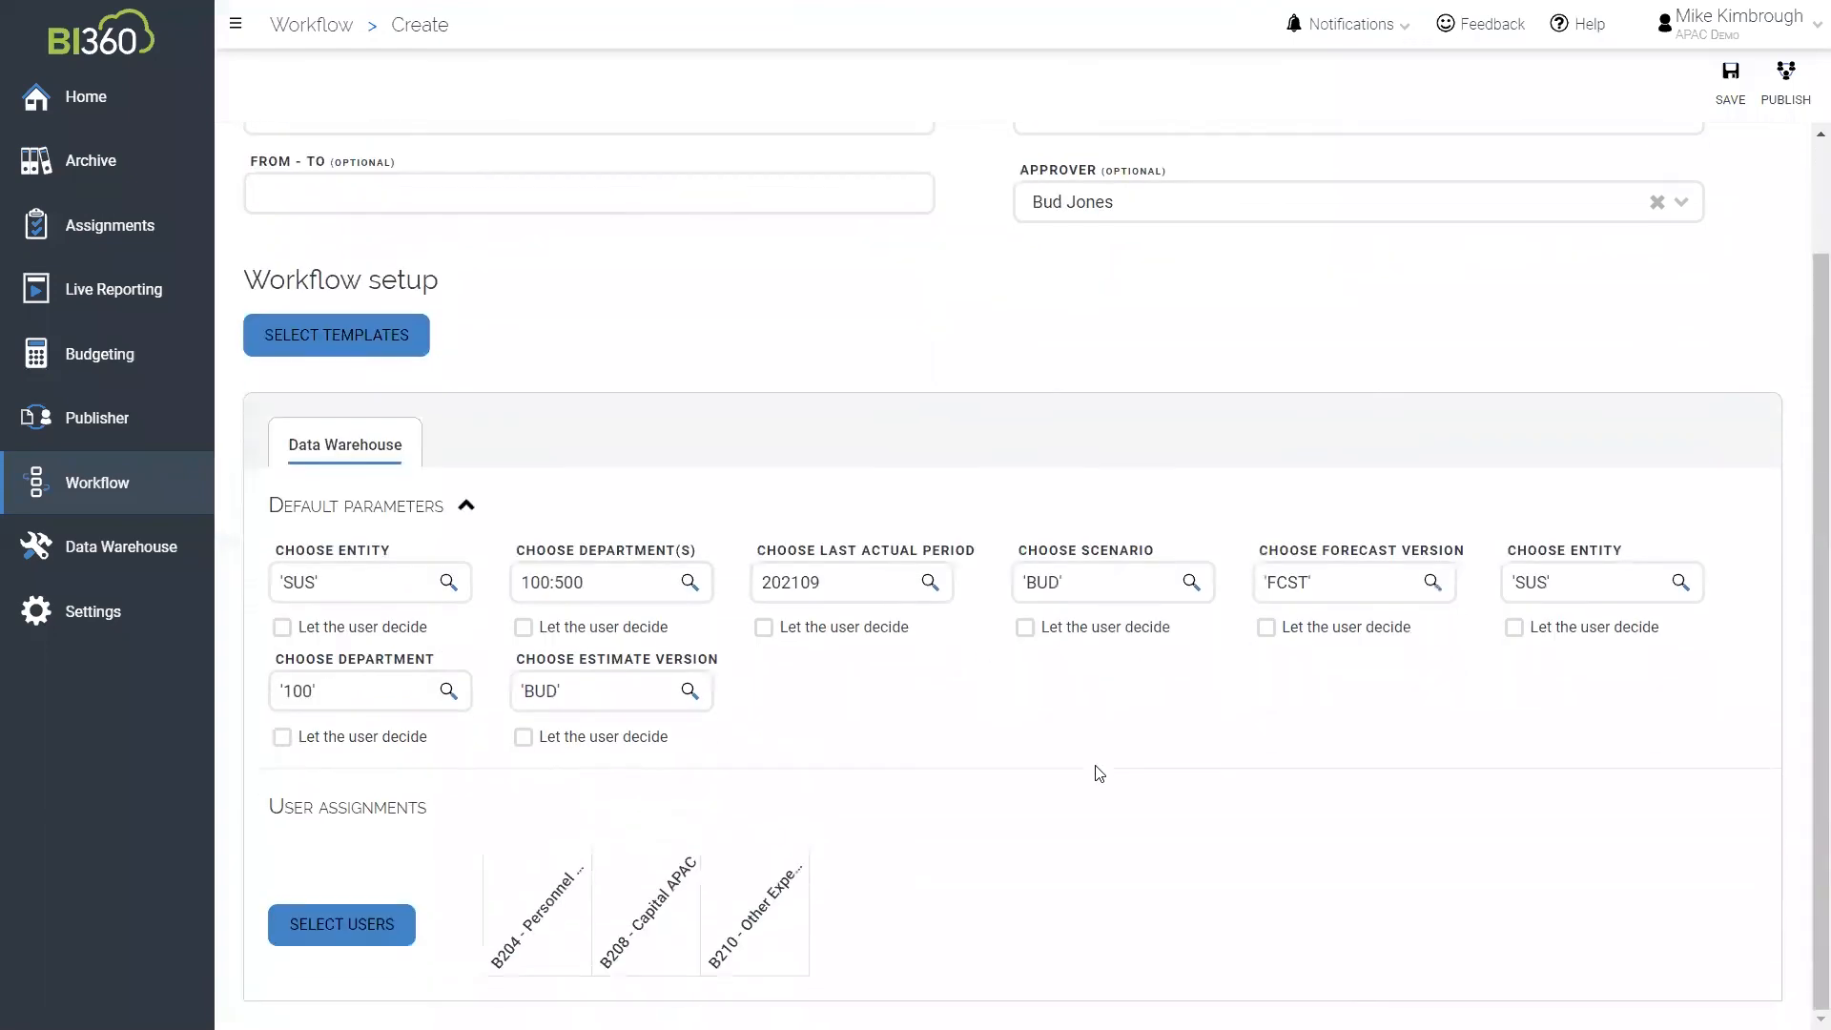
left_click(320, 921)
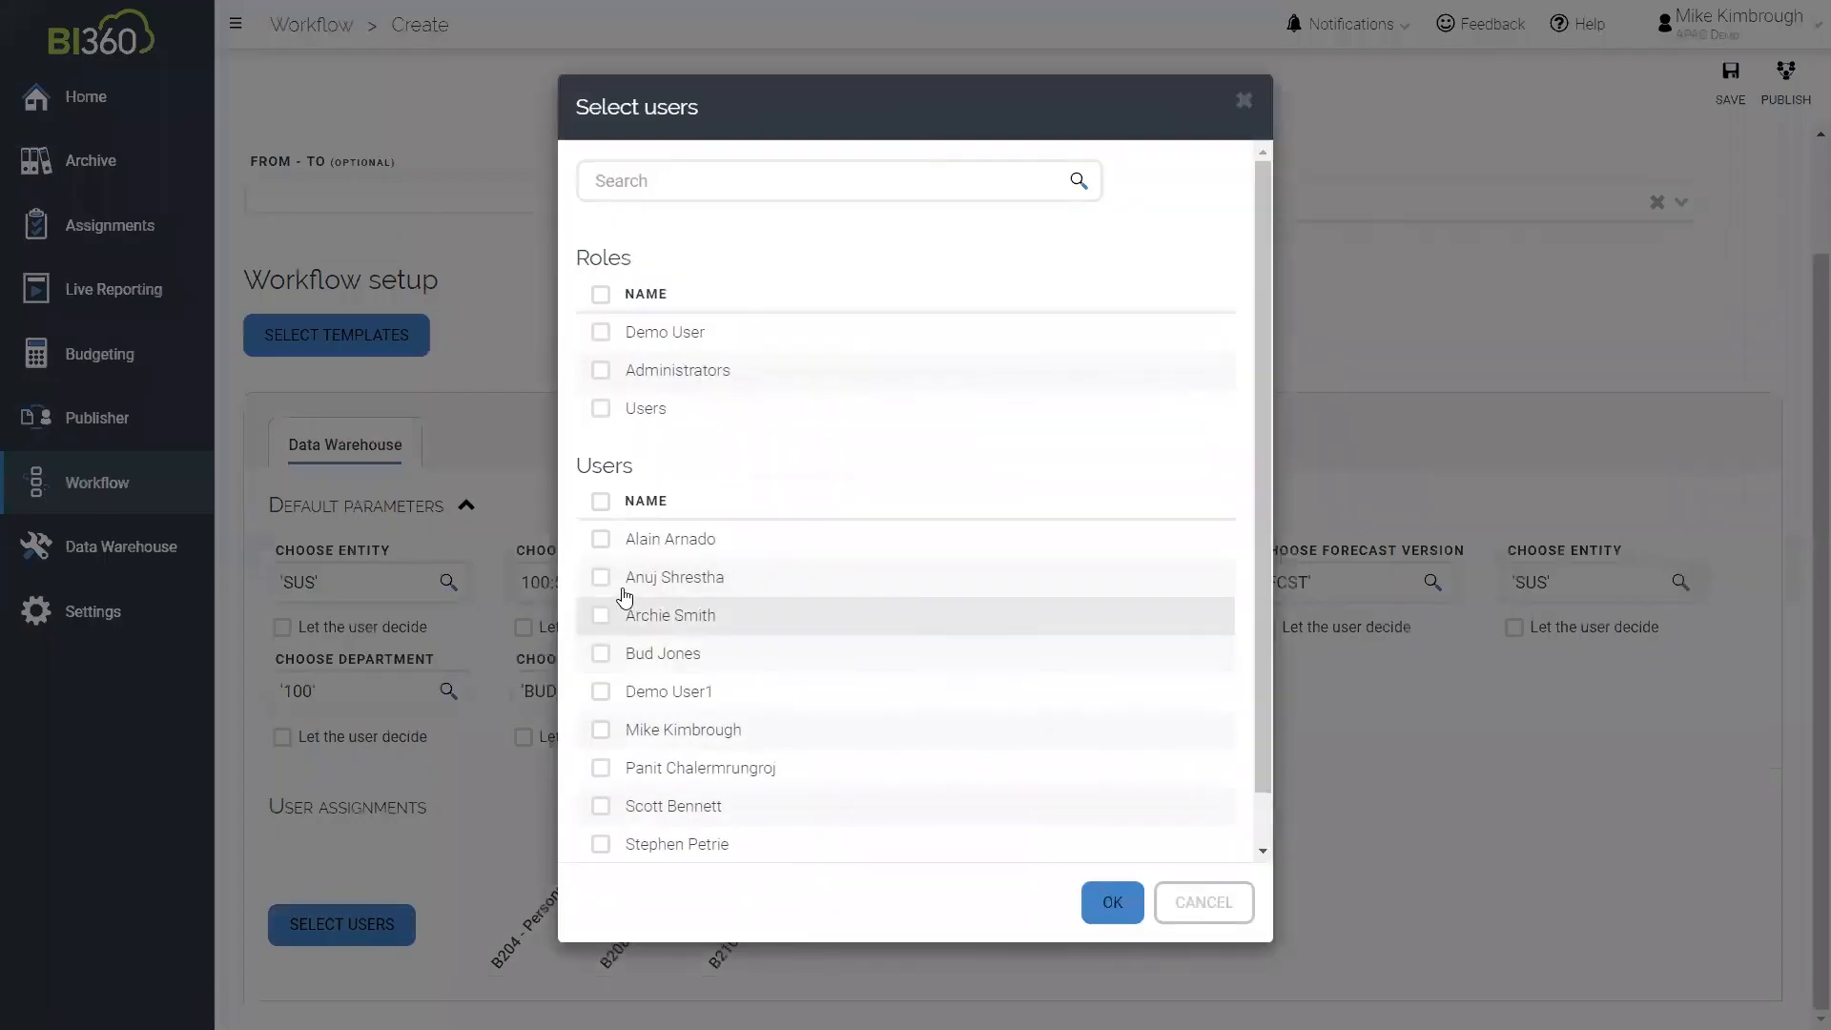
left_click(602, 576)
left_click(602, 538)
left_click(601, 615)
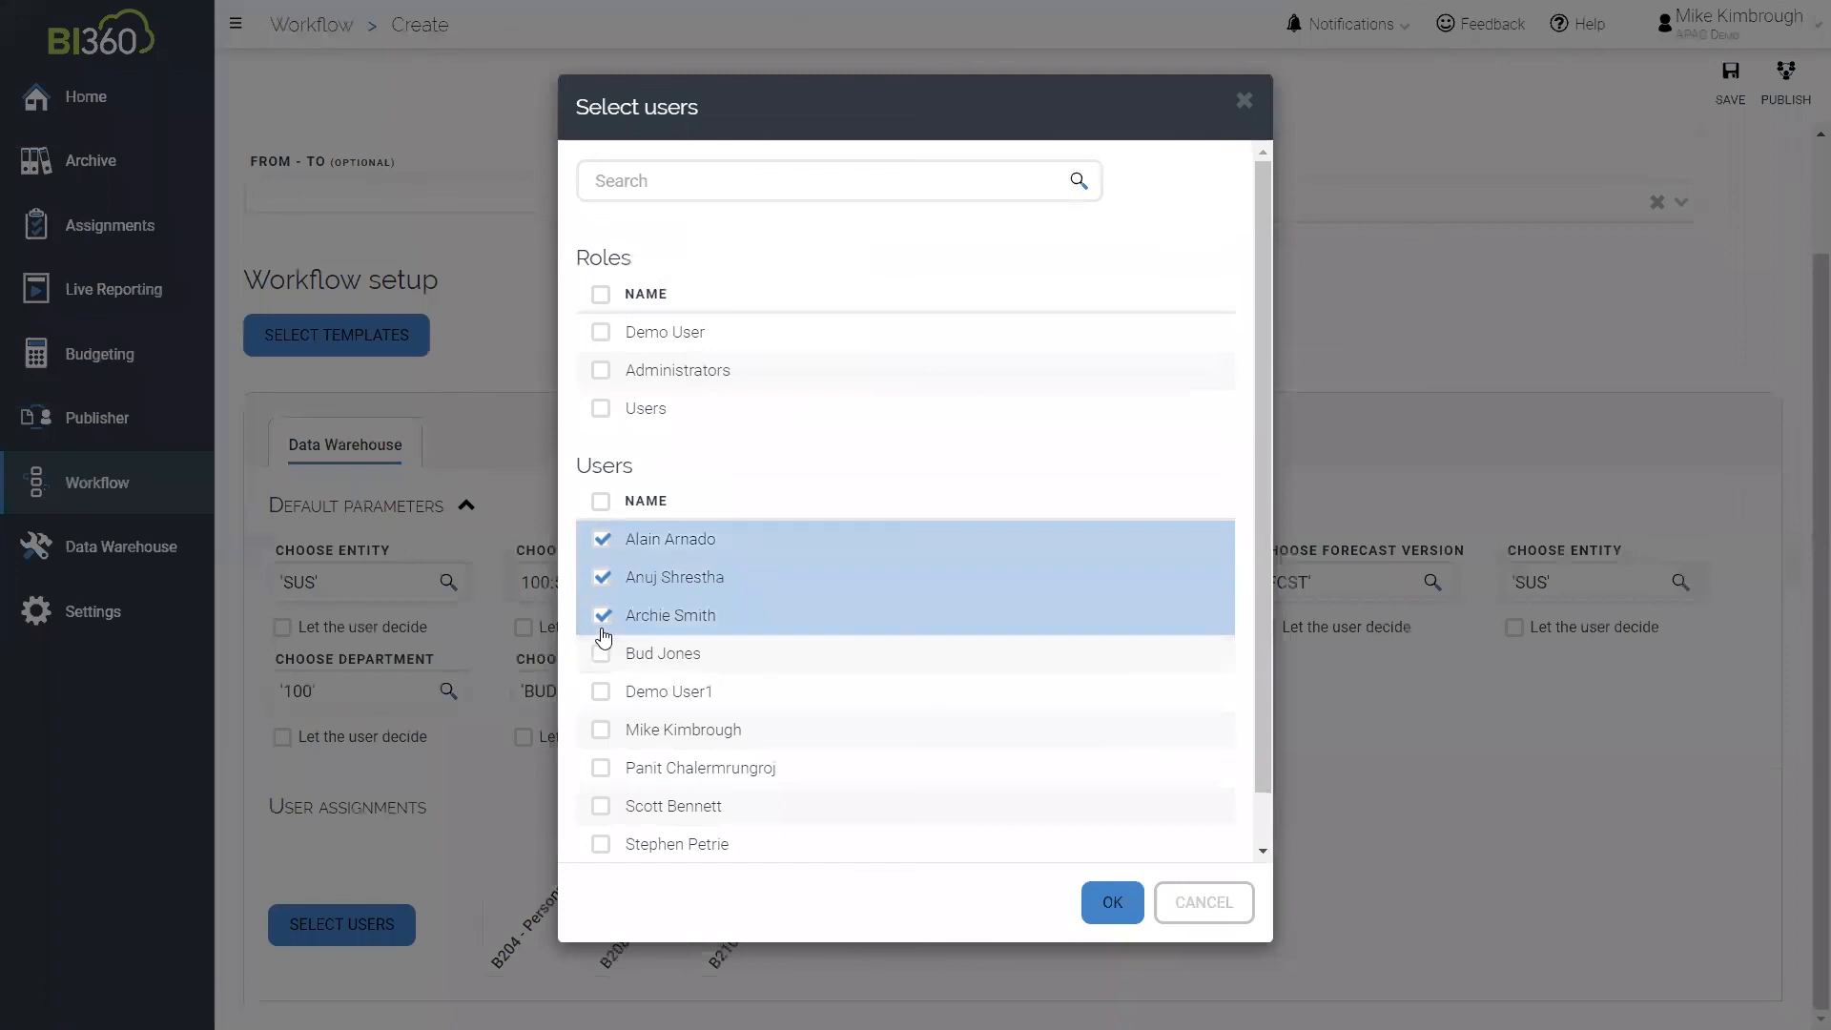
left_click(1109, 904)
scroll(1239, 792, "down", 2)
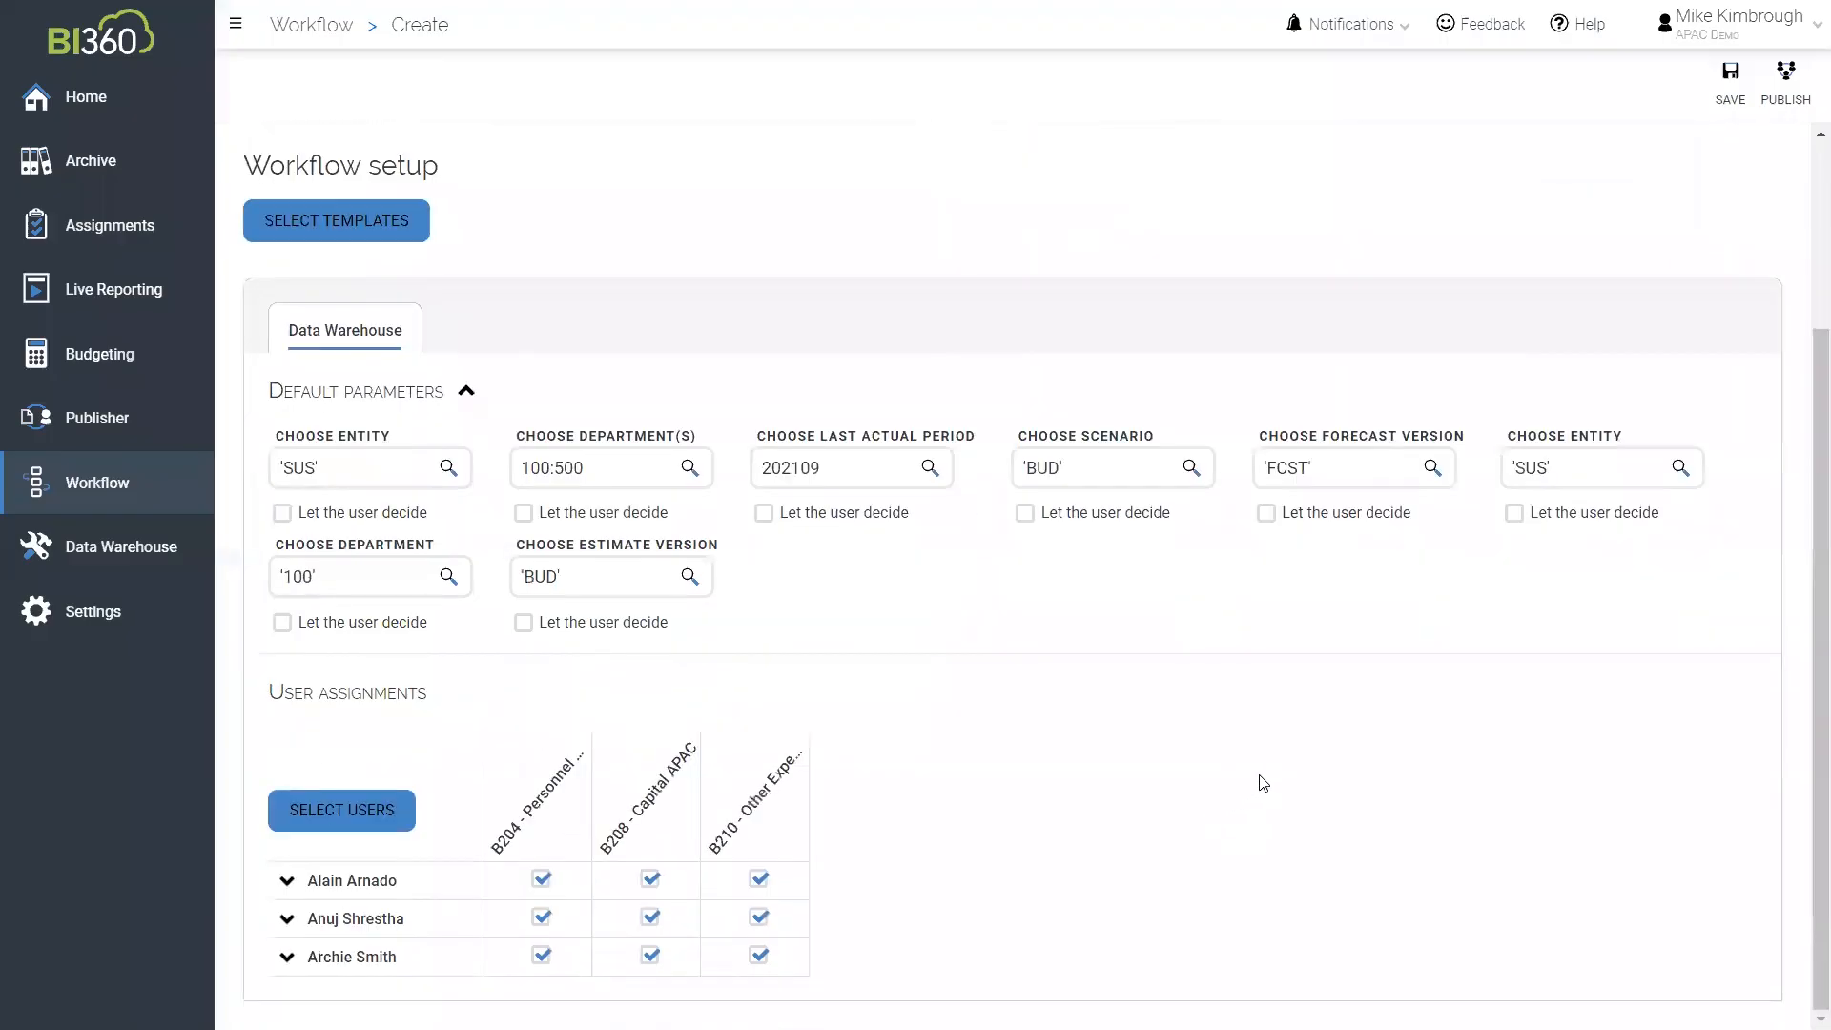
left_click(542, 880)
left_click(759, 954)
Try replacing the first assigned user's inherited Choose Entity parameter with "Let the user decide", and close the user settings
left_click(349, 882)
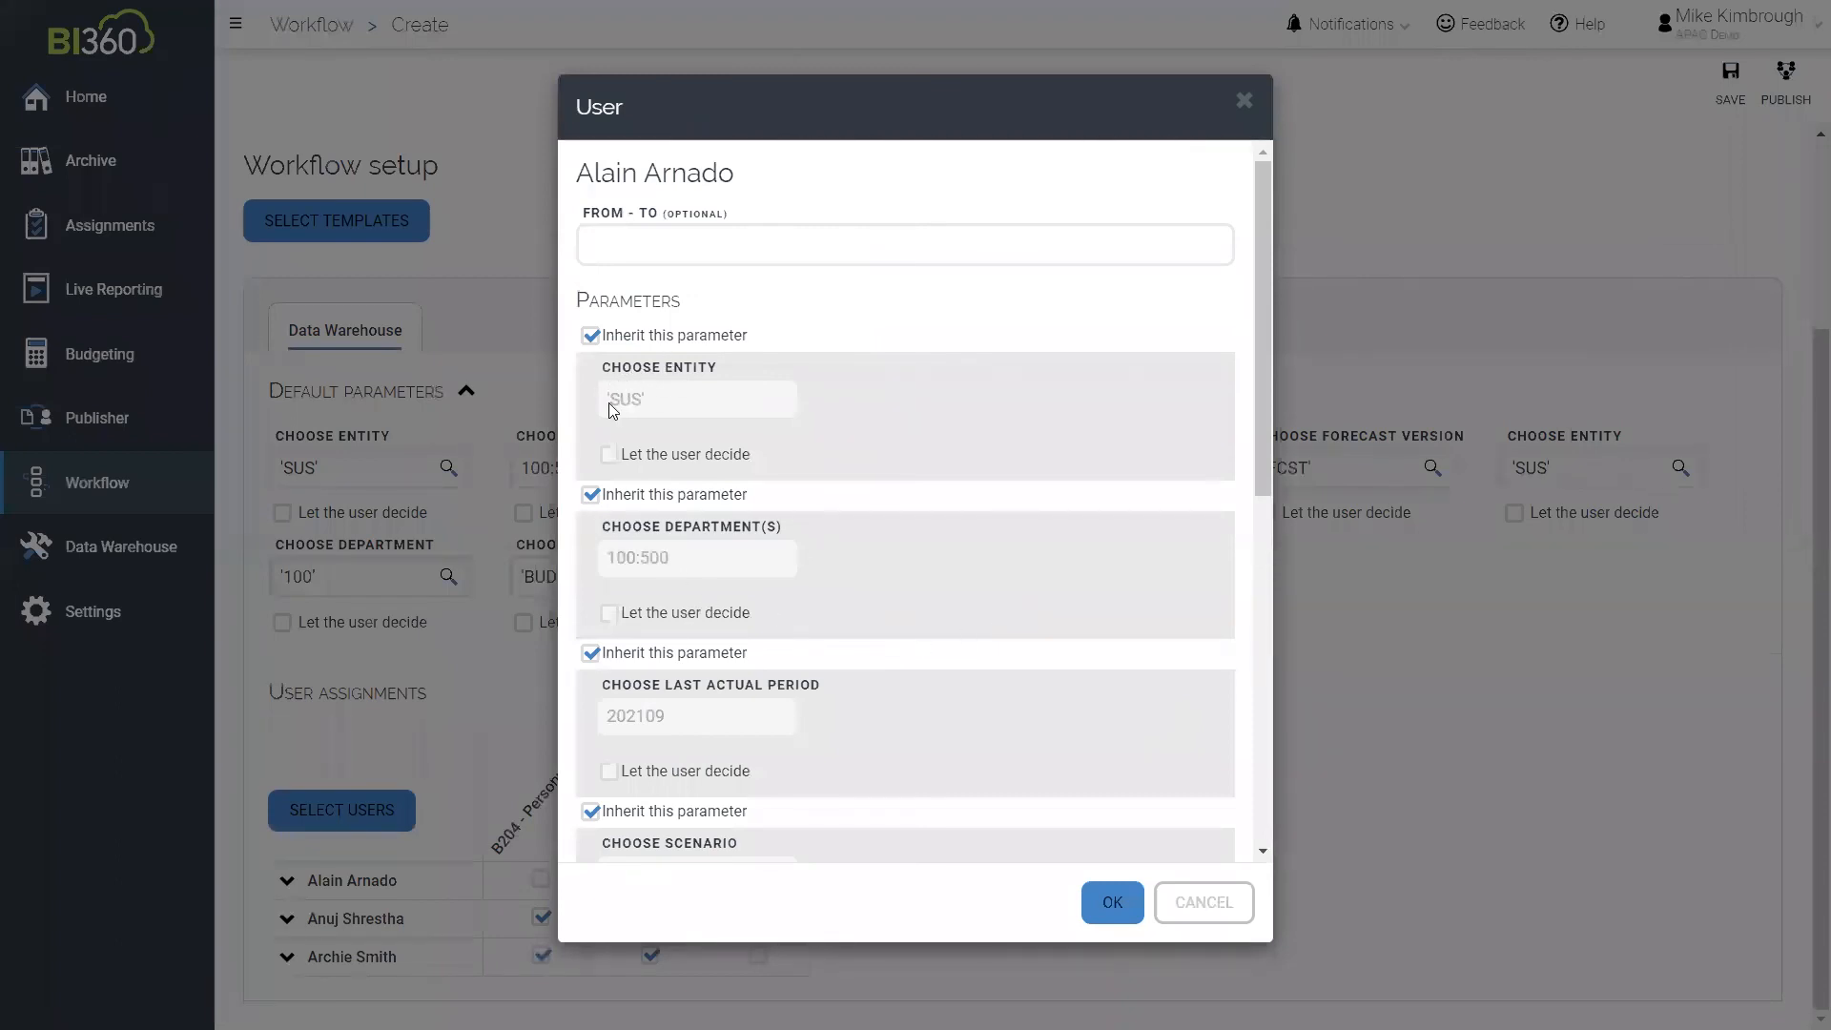
left_click(590, 335)
left_click(656, 403)
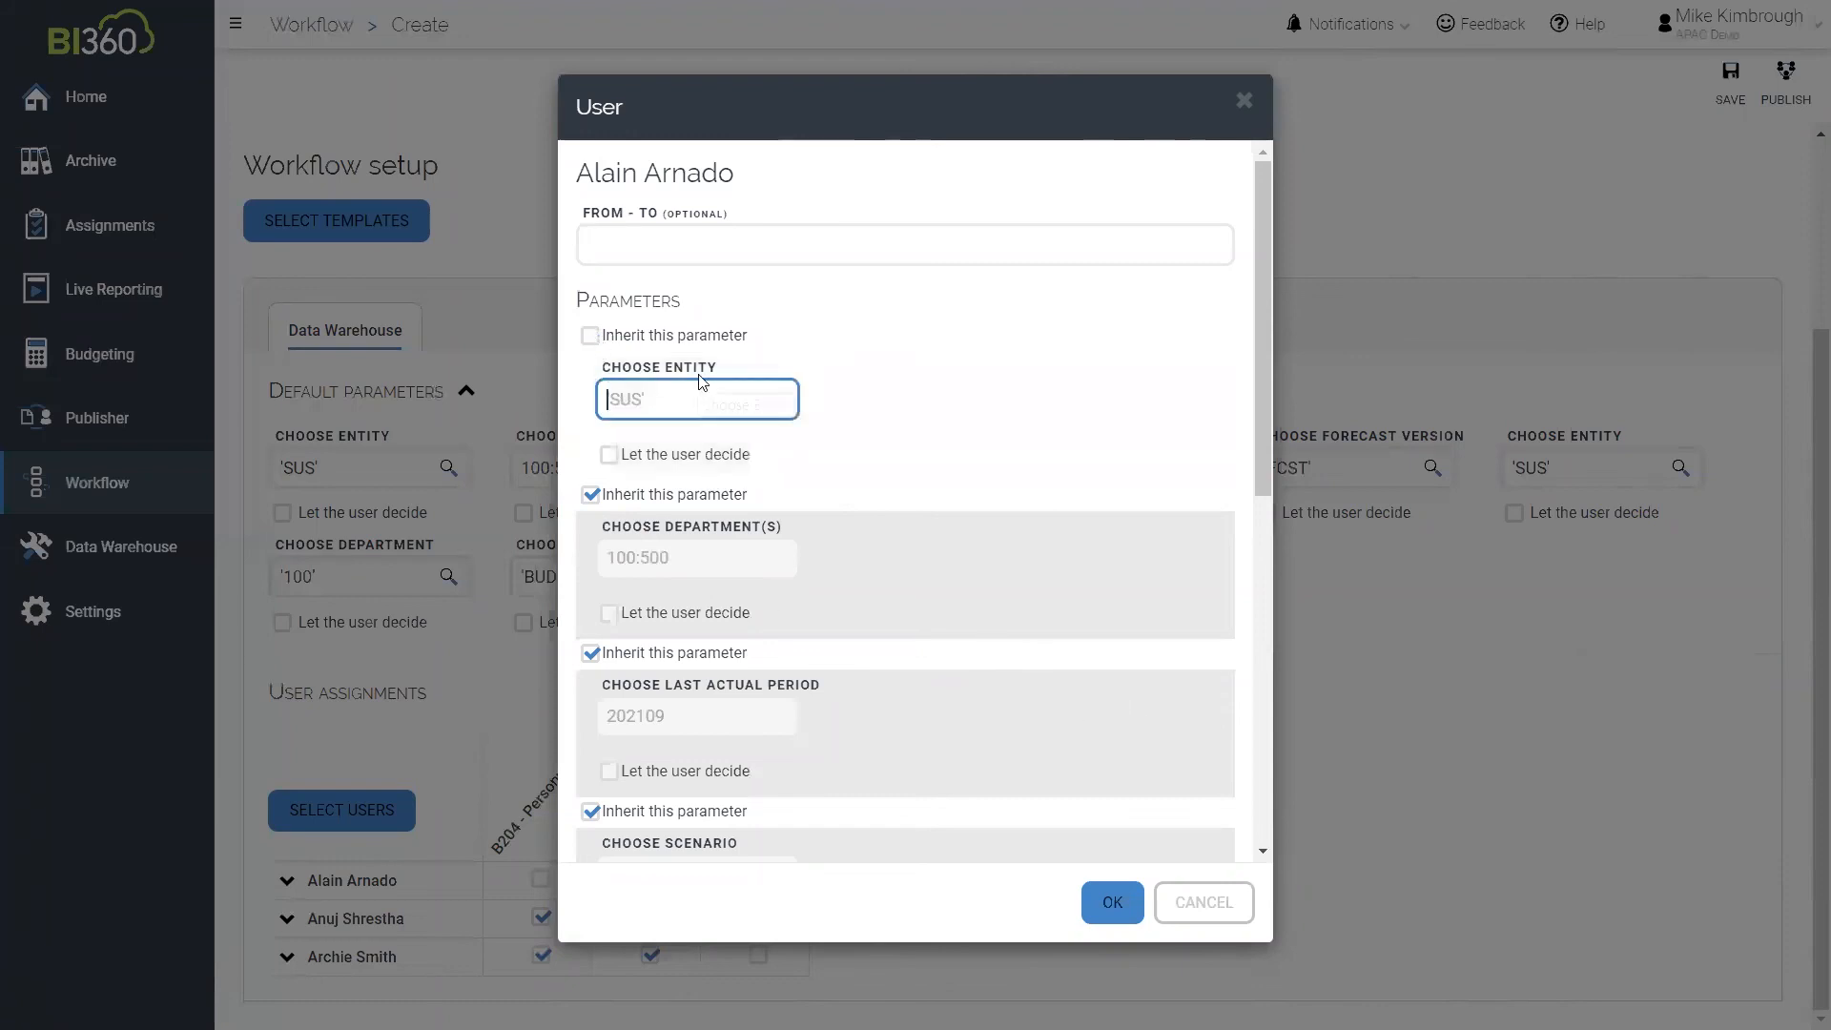
left_click(609, 454)
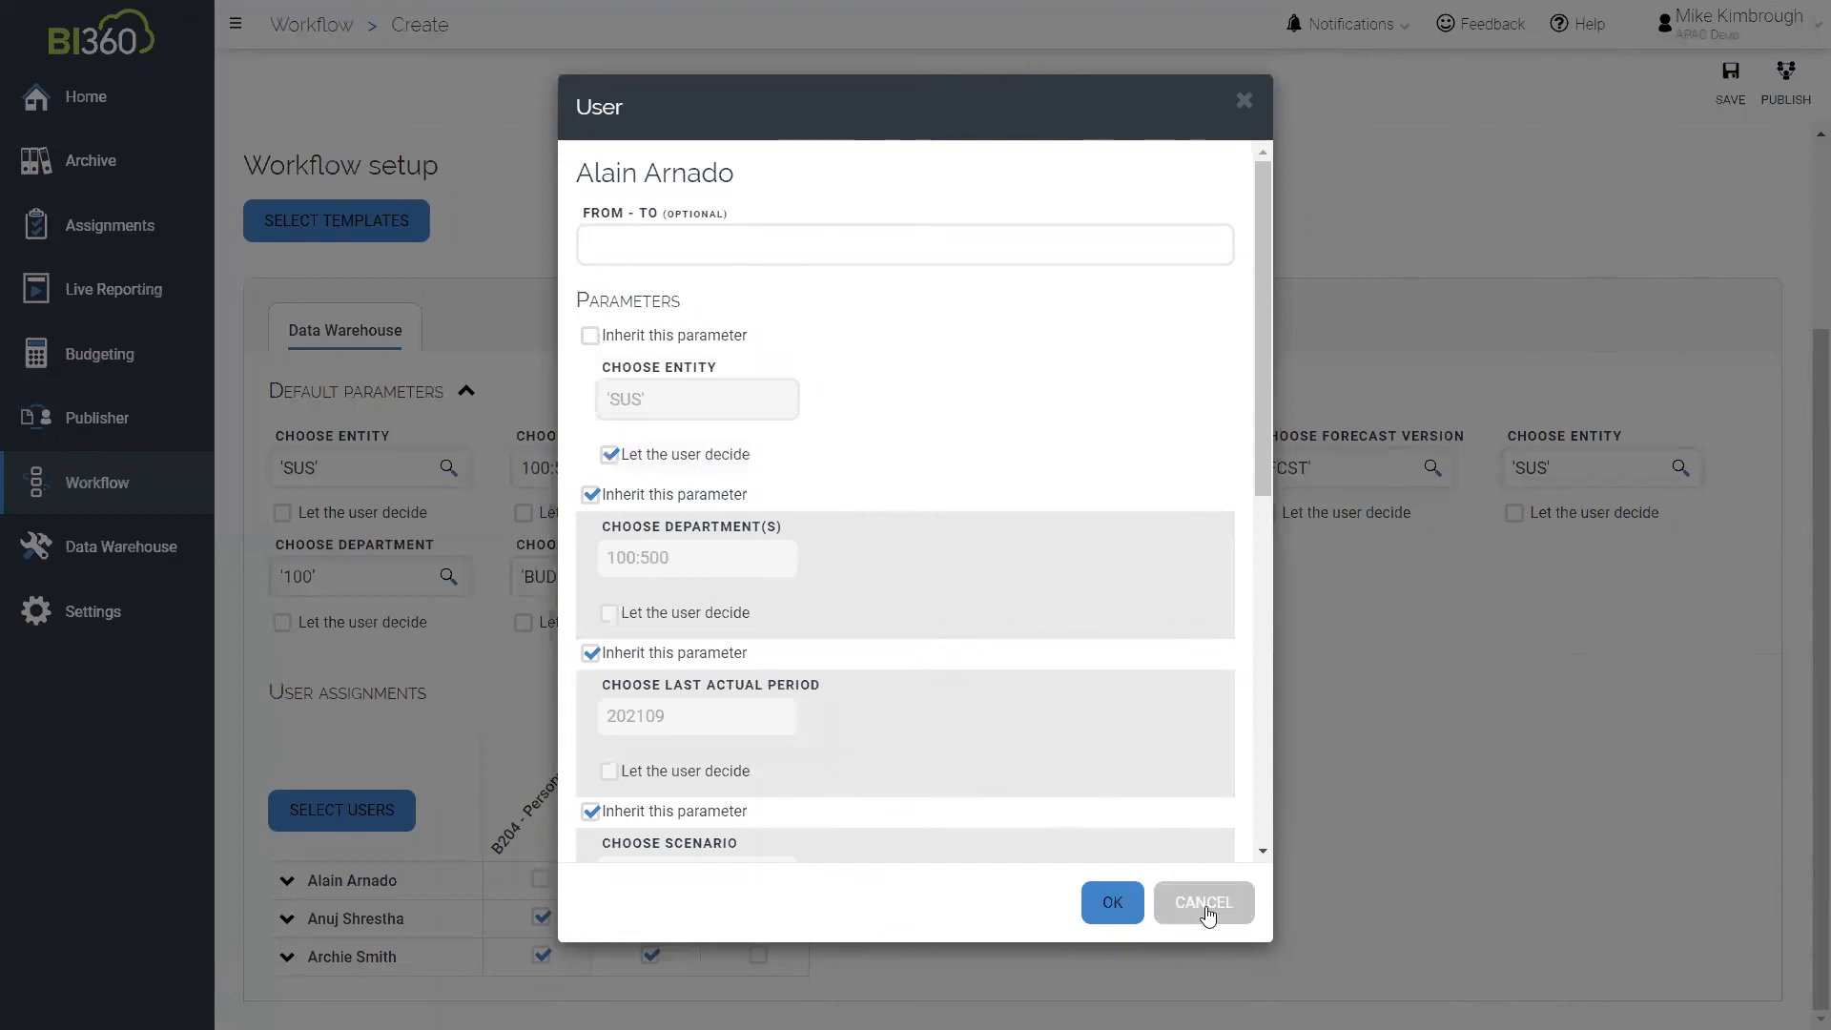
left_click(1152, 891)
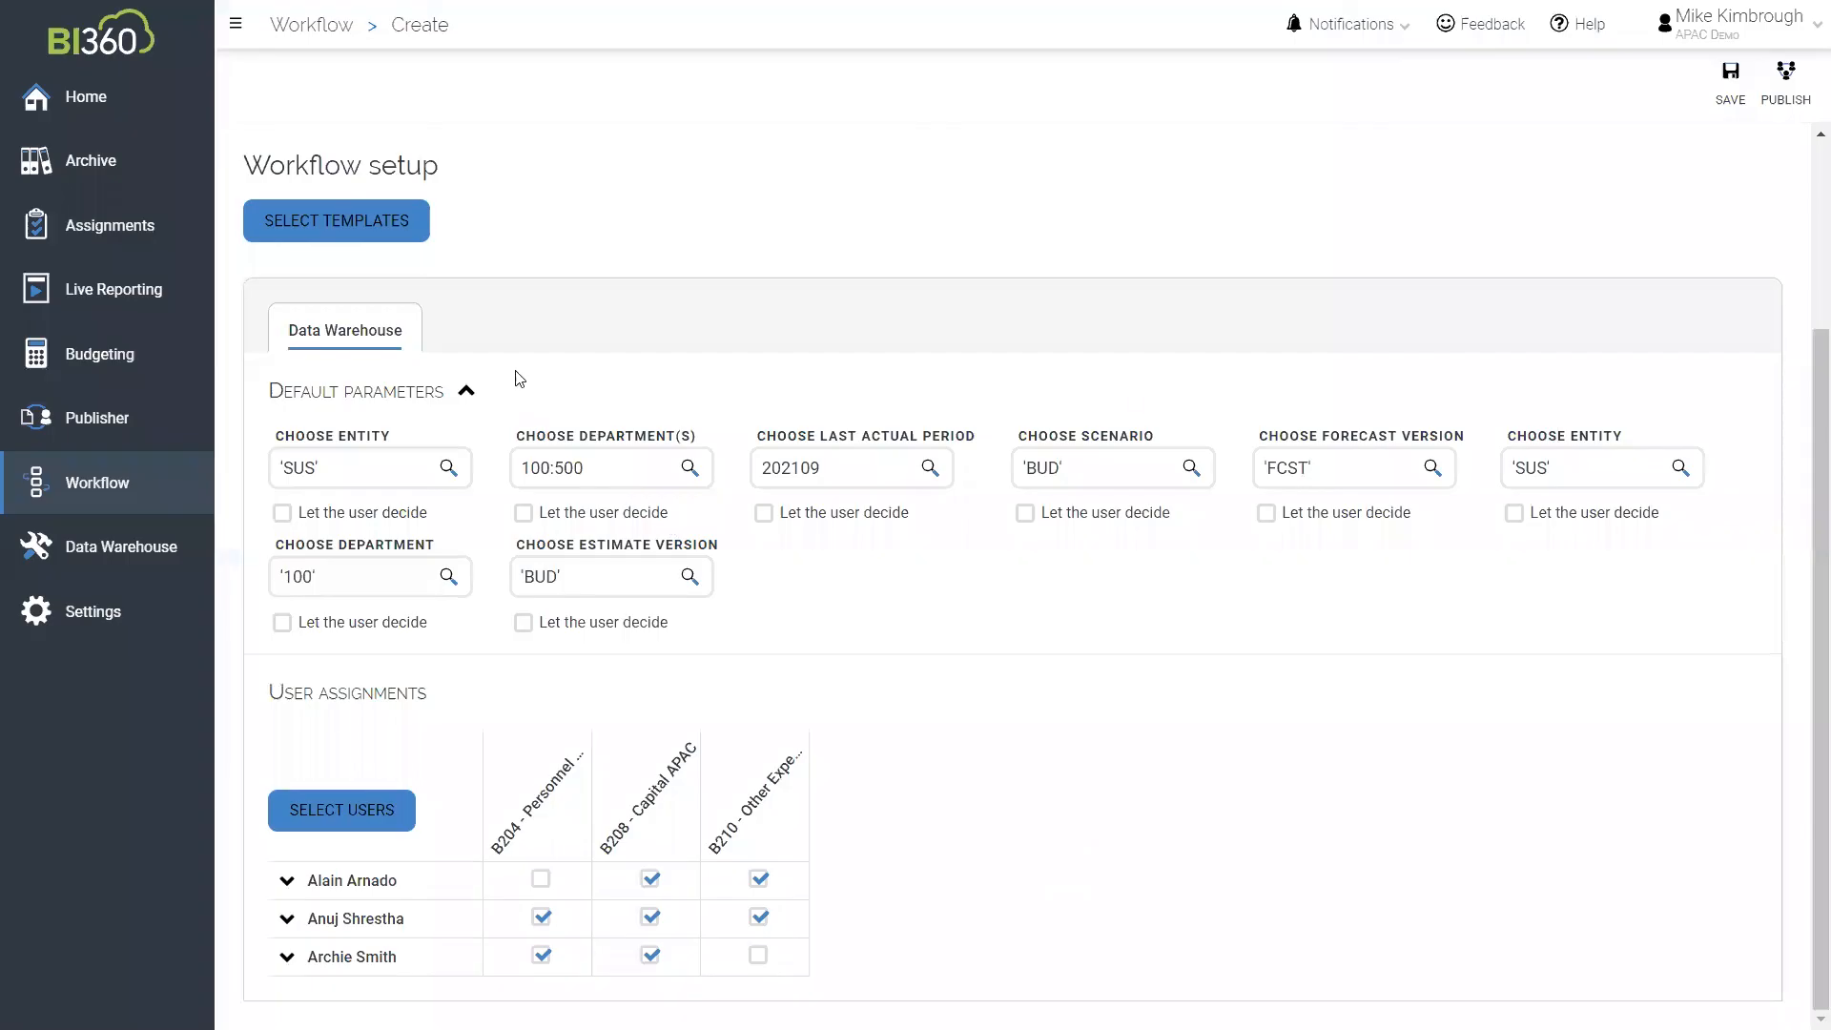
Leave the new workflow without saving it and open the status board of the Annual APAC Budget 2019 workflow
left_click(108, 494)
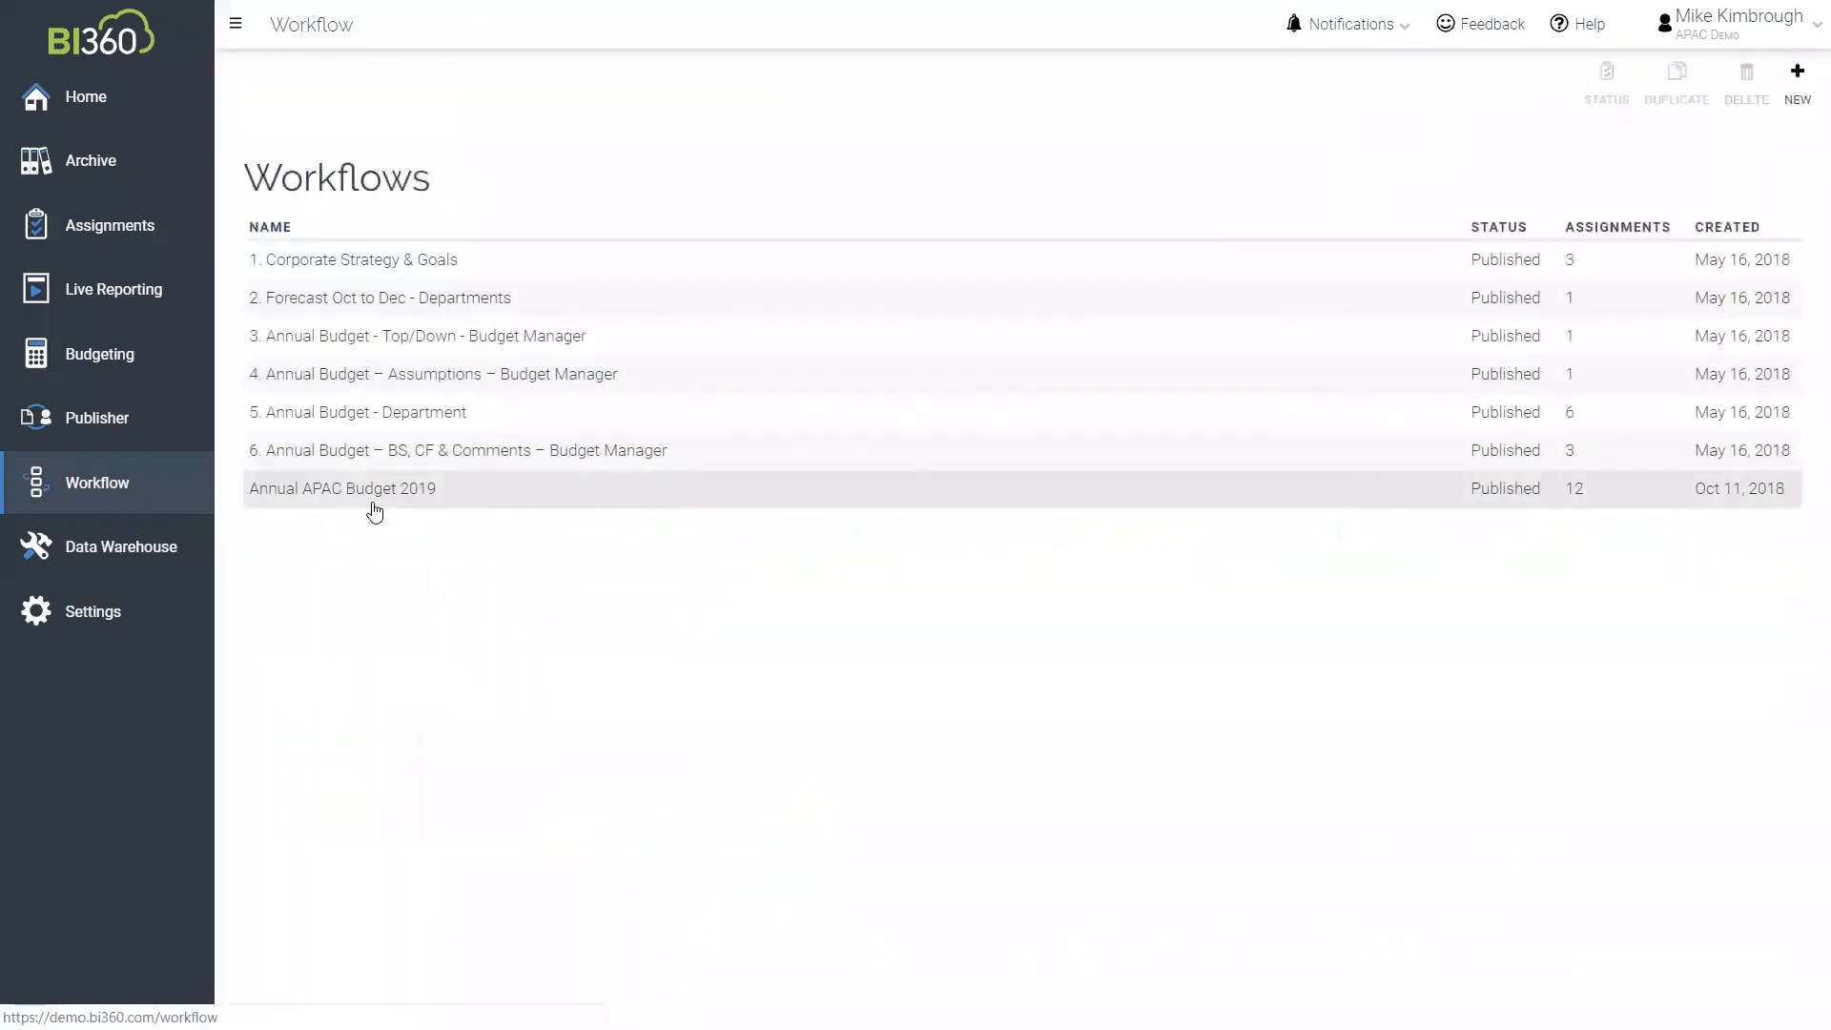
left_click(386, 498)
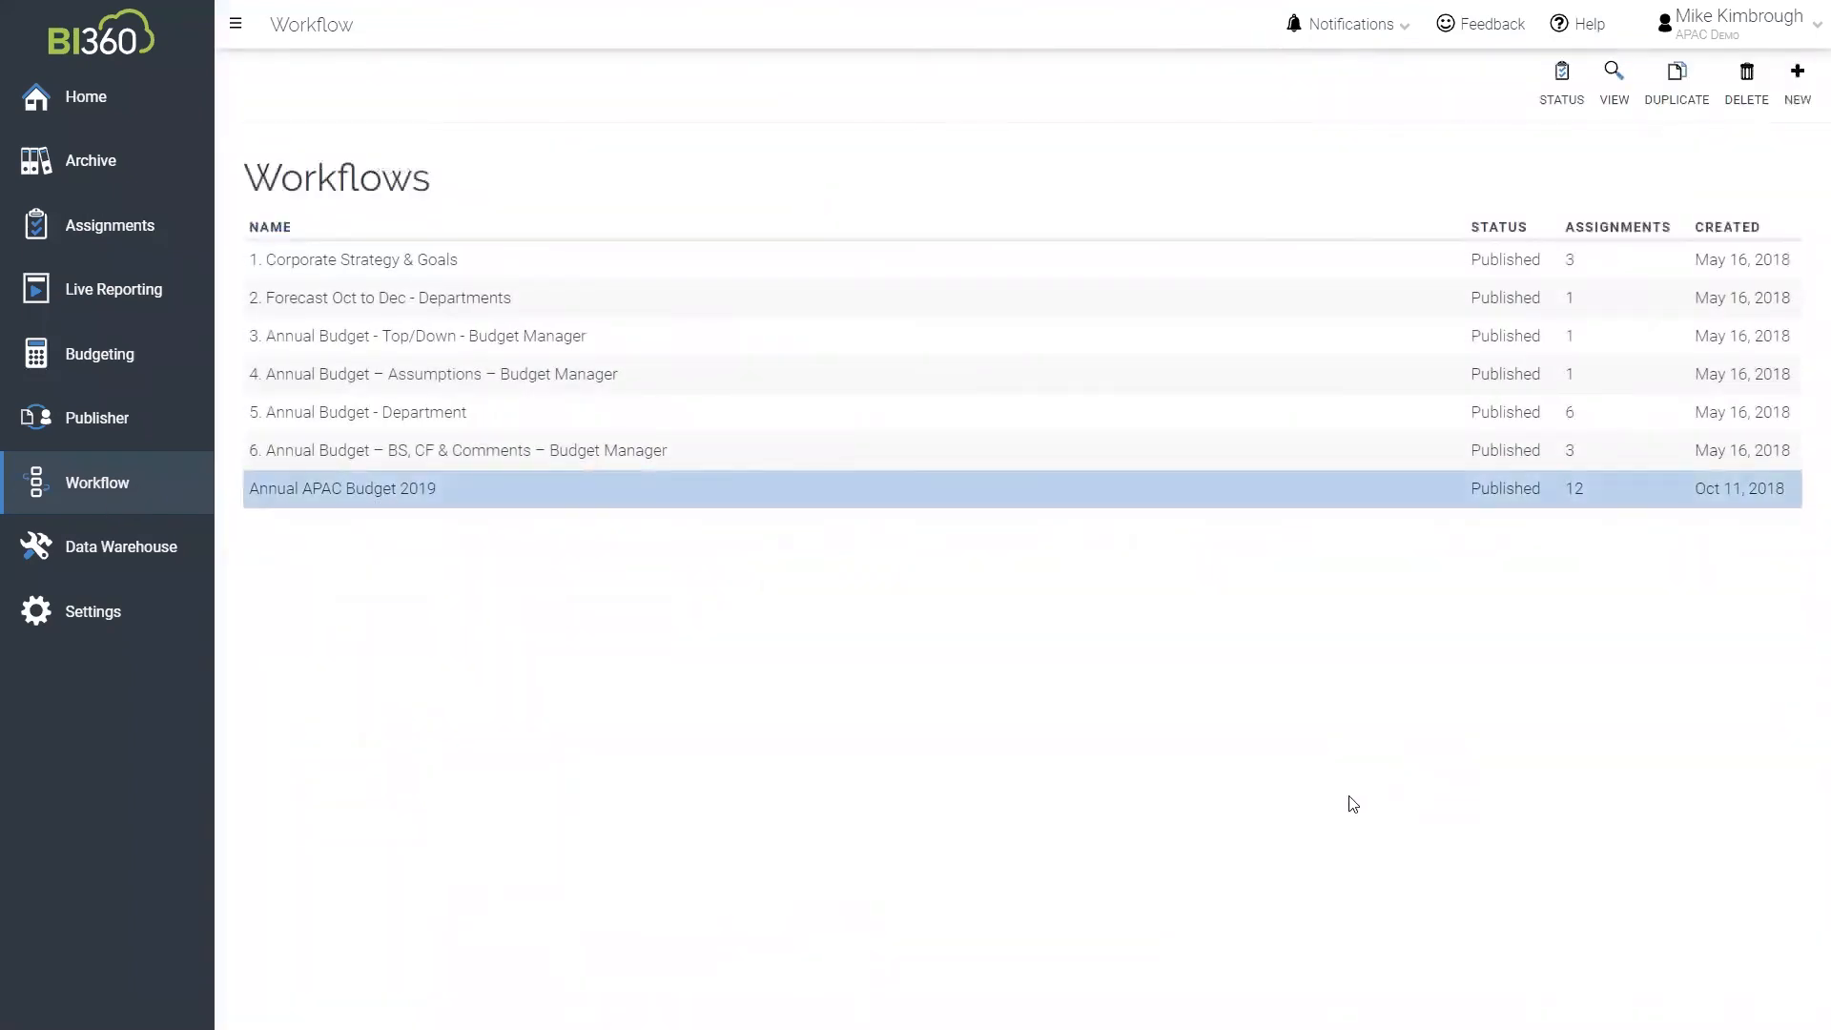
left_click(691, 503)
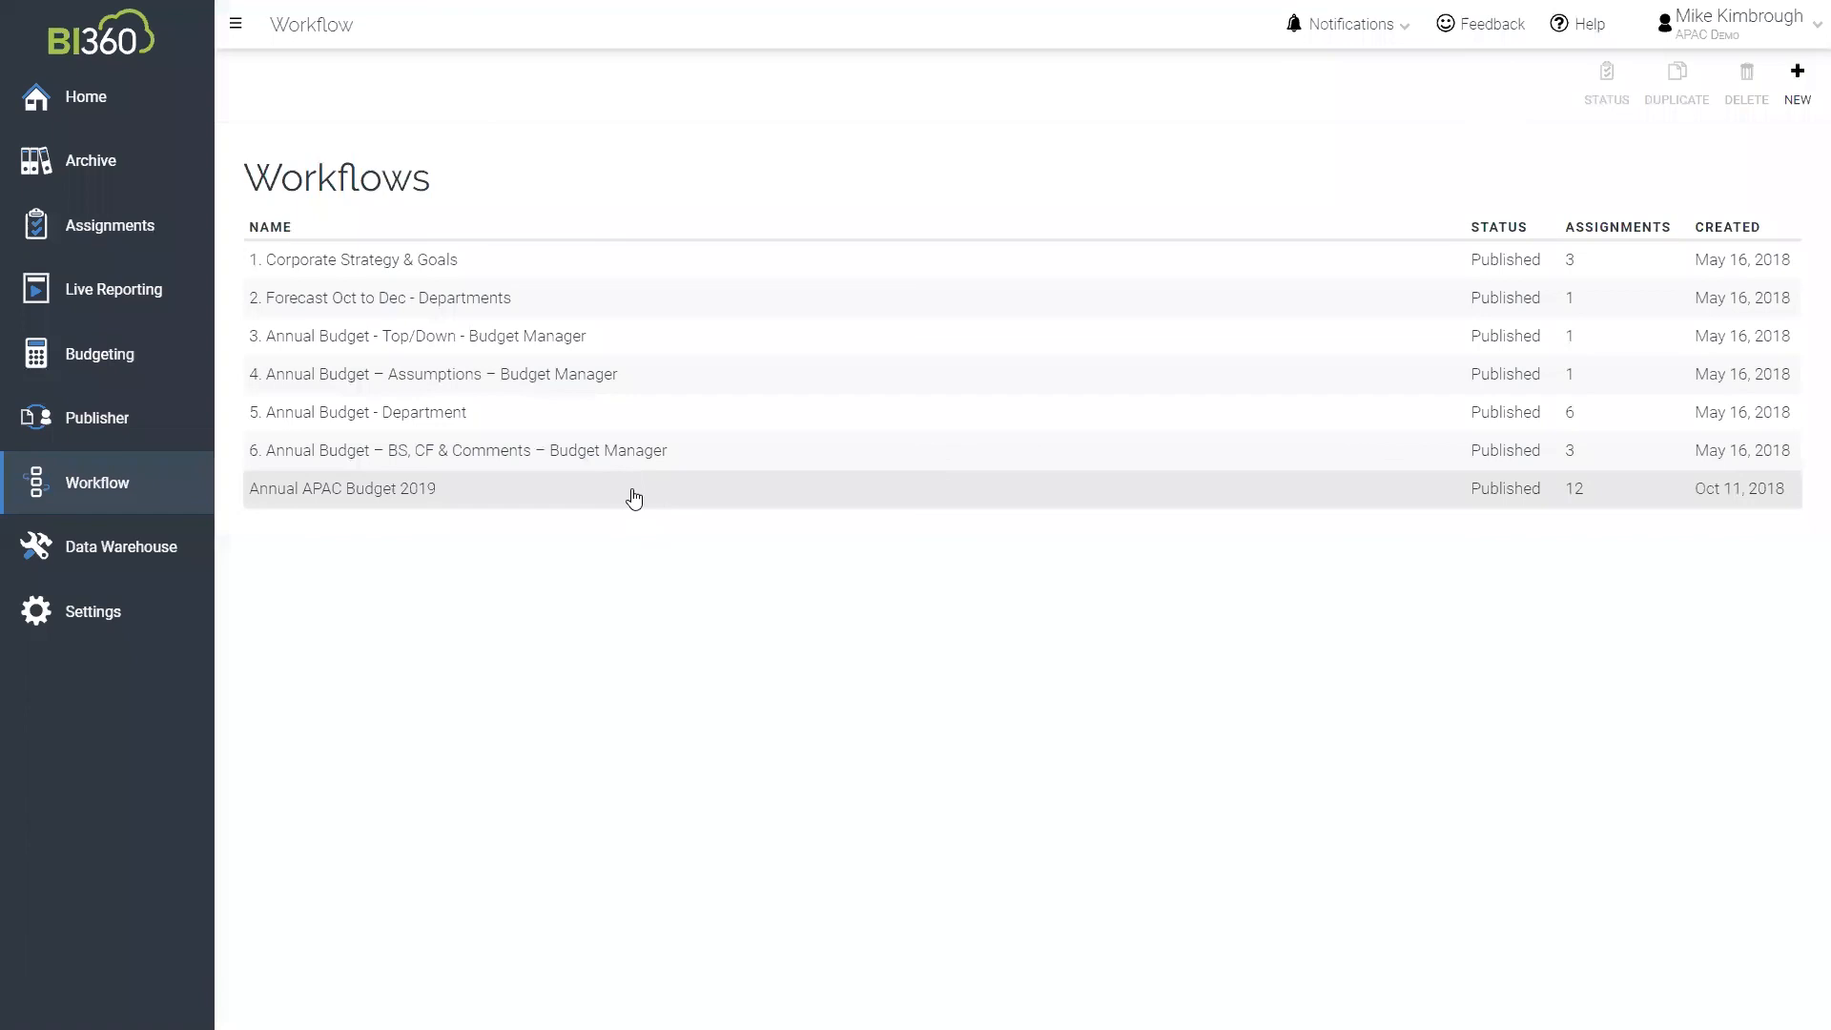
left_click(929, 501)
left_click(1560, 81)
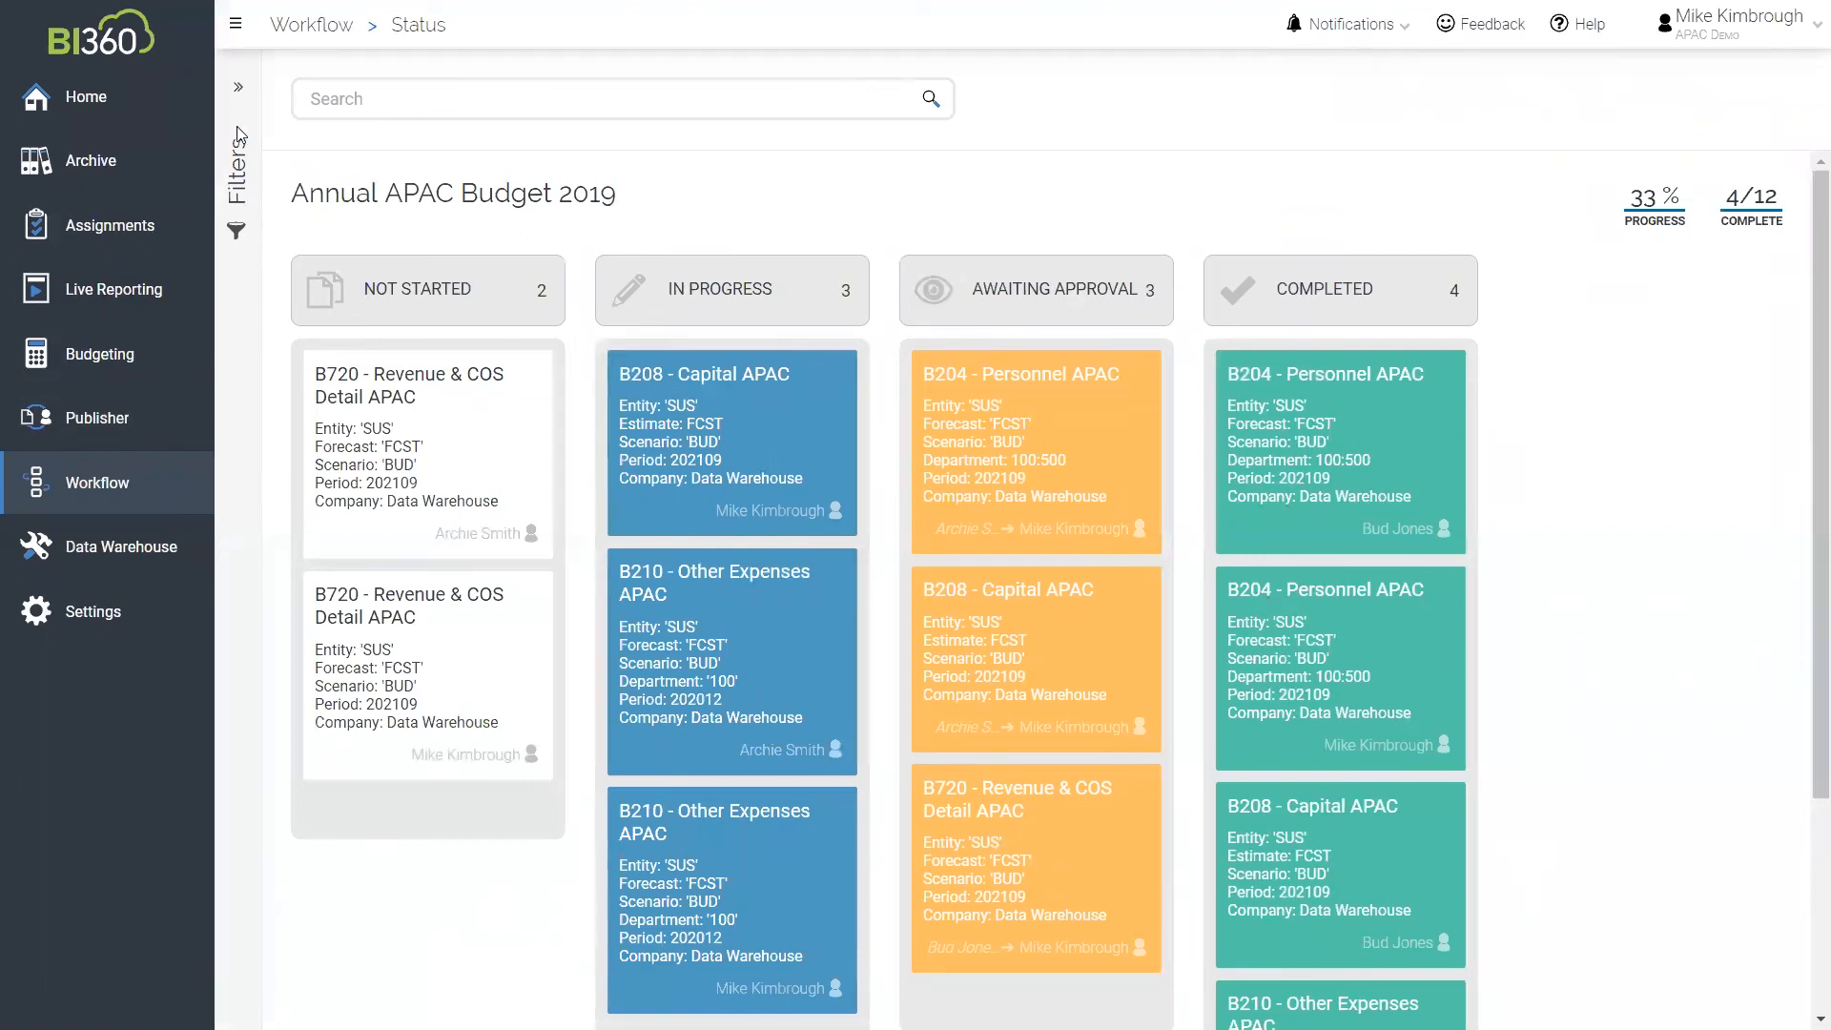
Filter the Annual APAC Budget 2019 status board to show only the second listed user's assignments
left_click(244, 91)
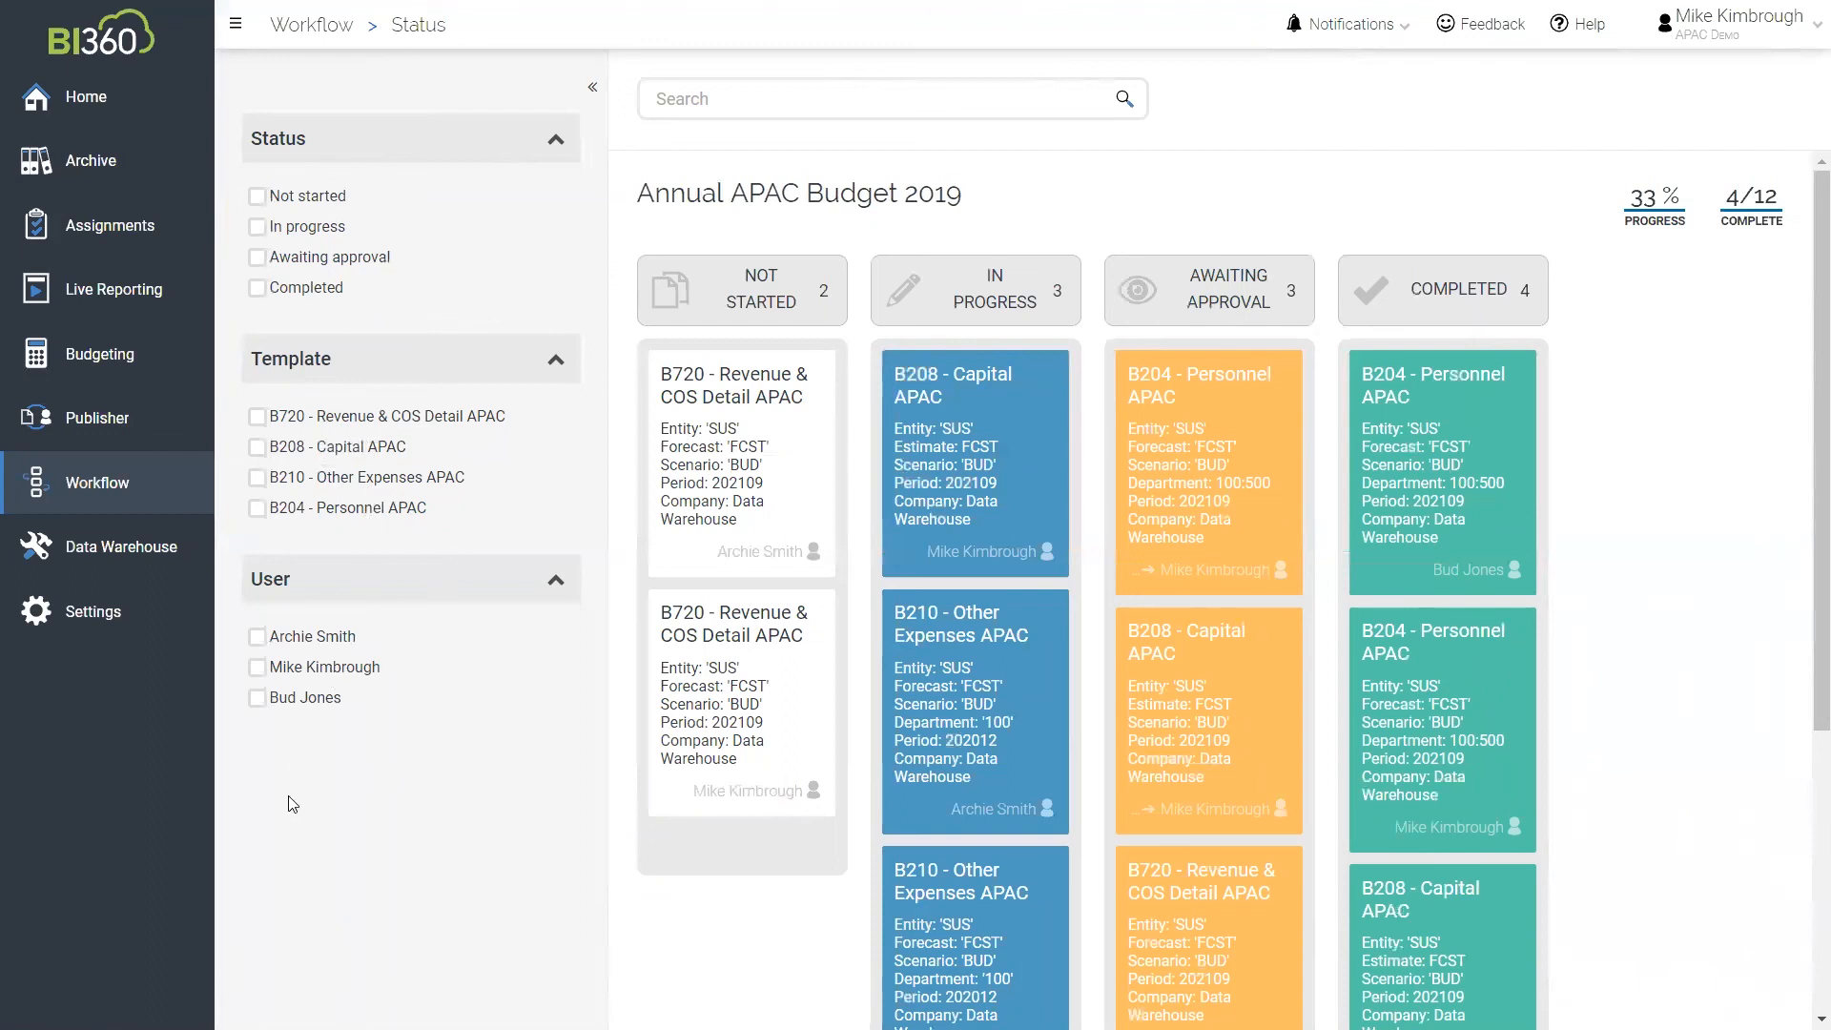
left_click(256, 668)
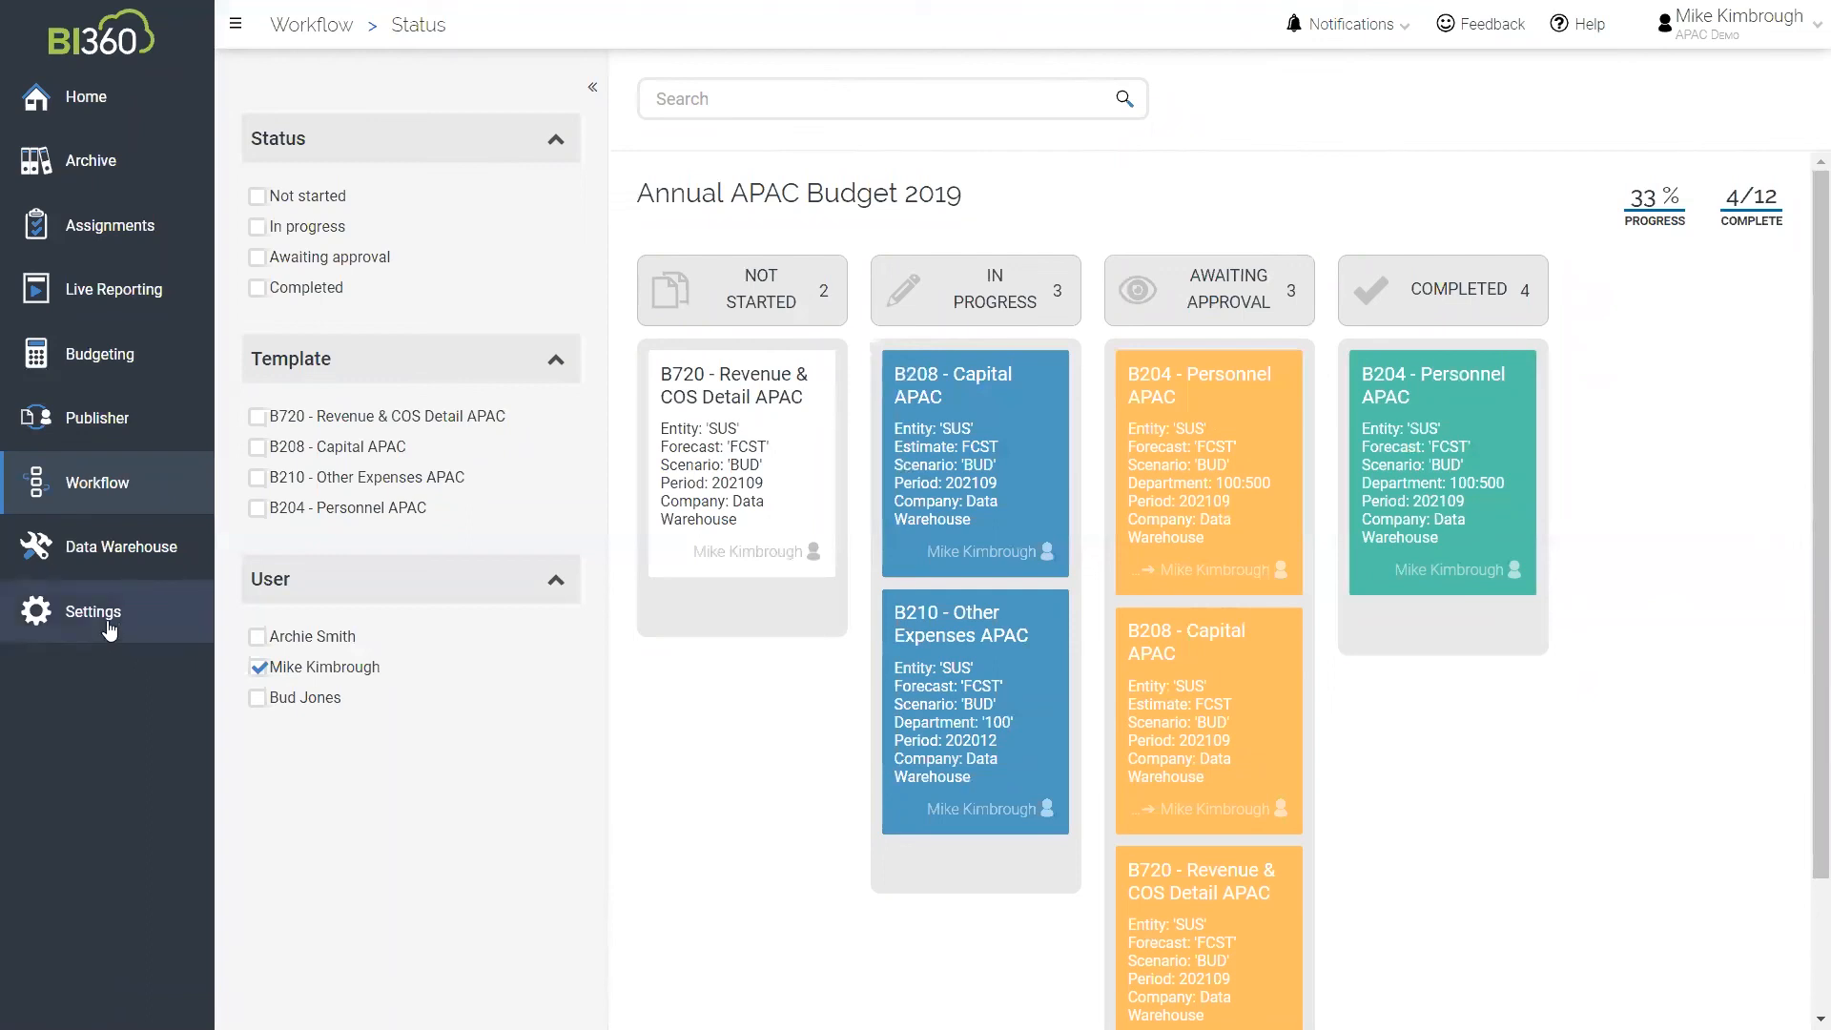
Check the available settings areas and review the Data Warehouse overview of dimensions by module
left_click(99, 621)
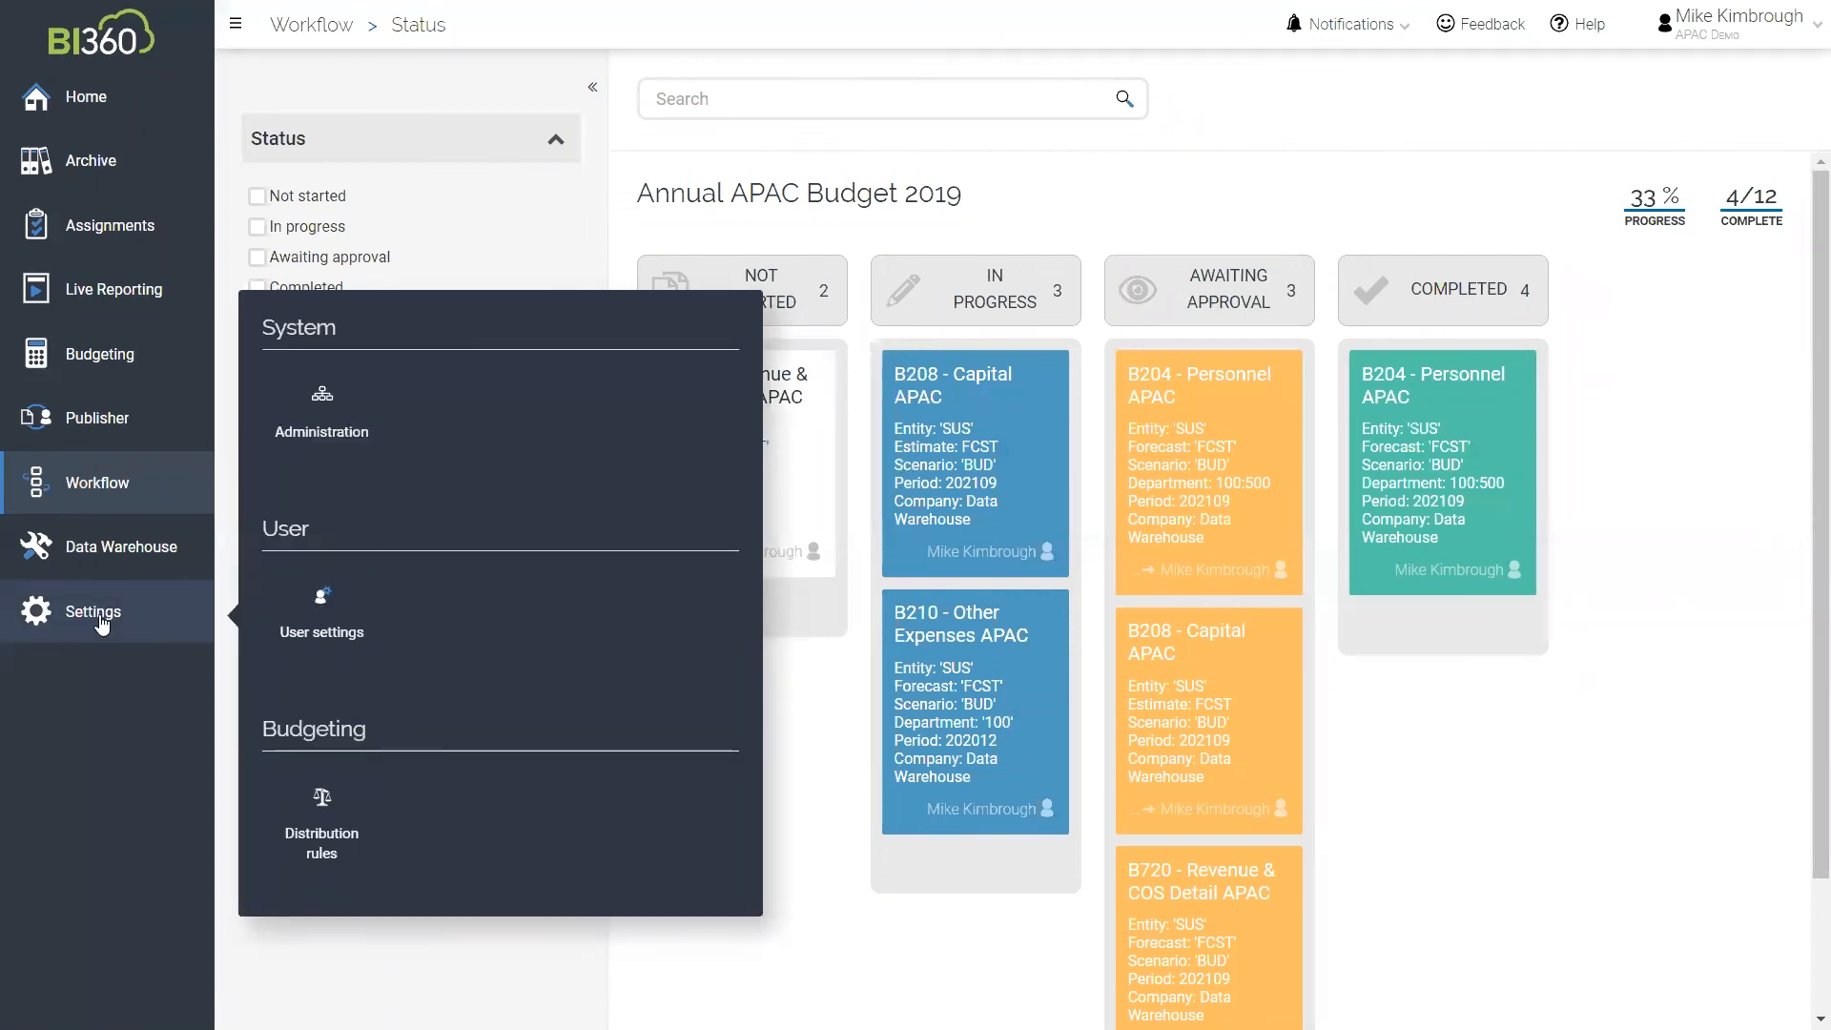
left_click(78, 544)
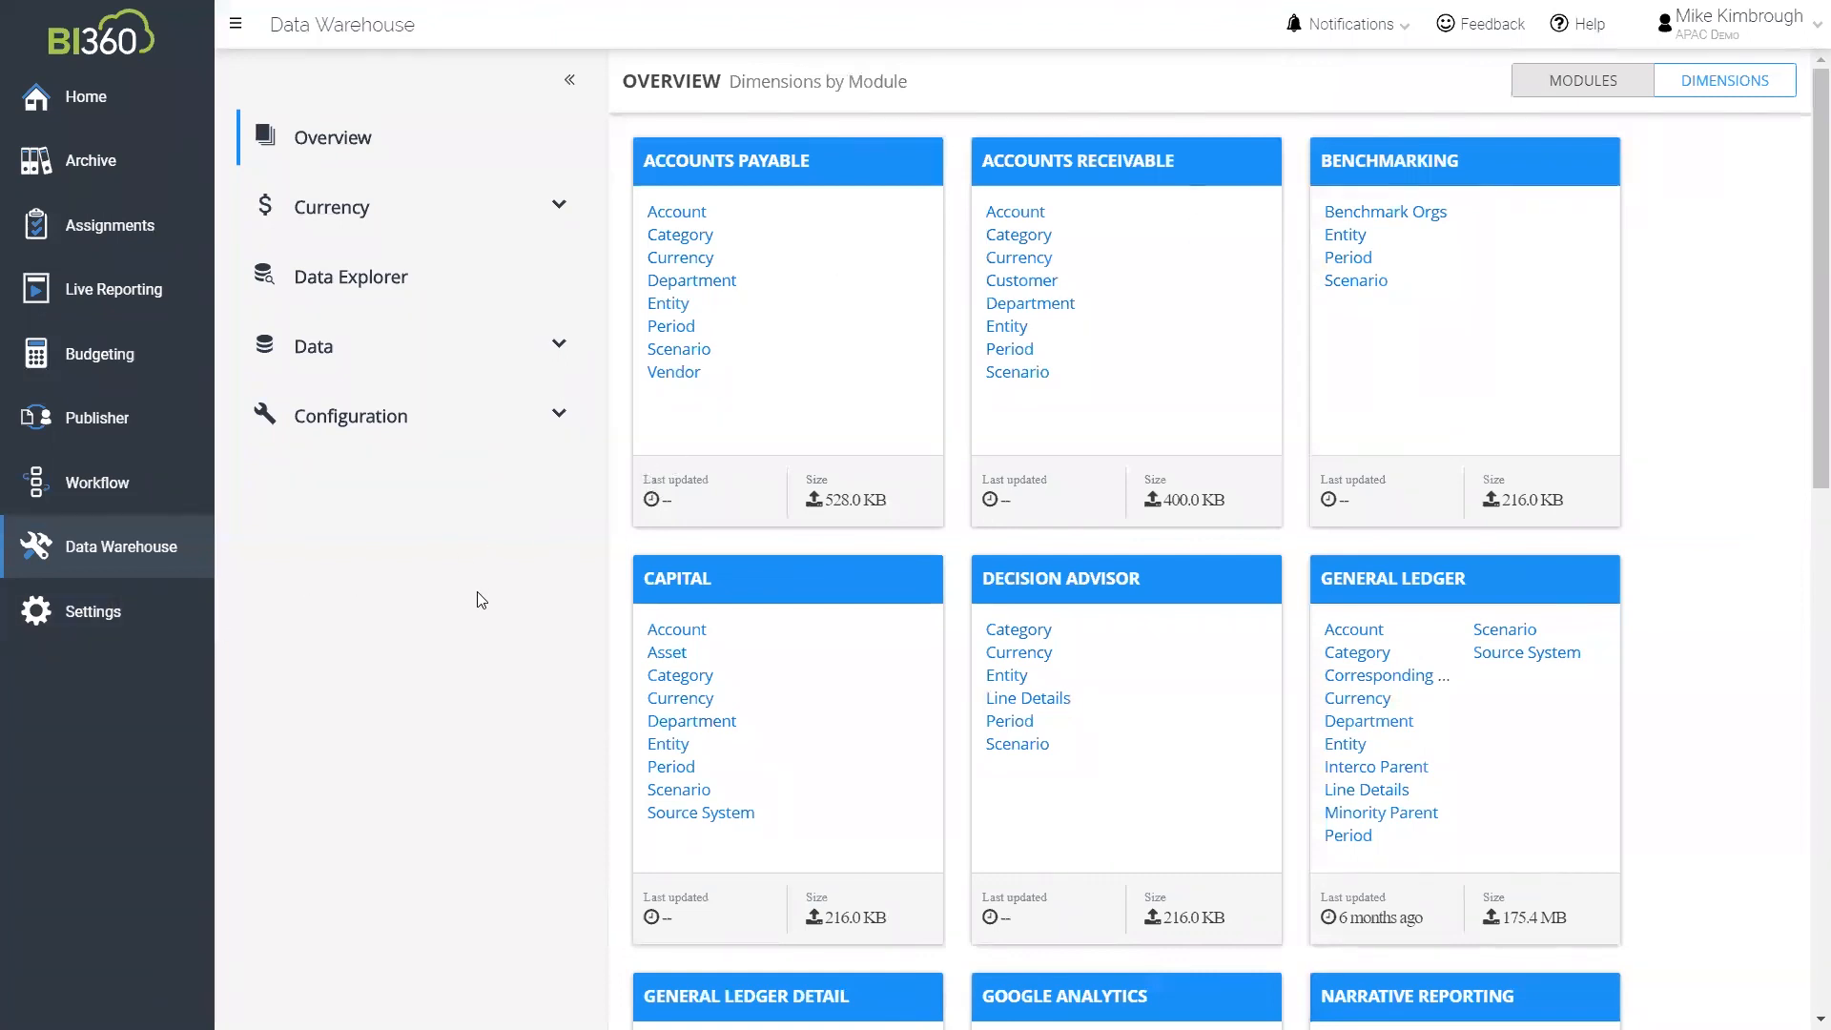
scroll(482, 598, "down", 3)
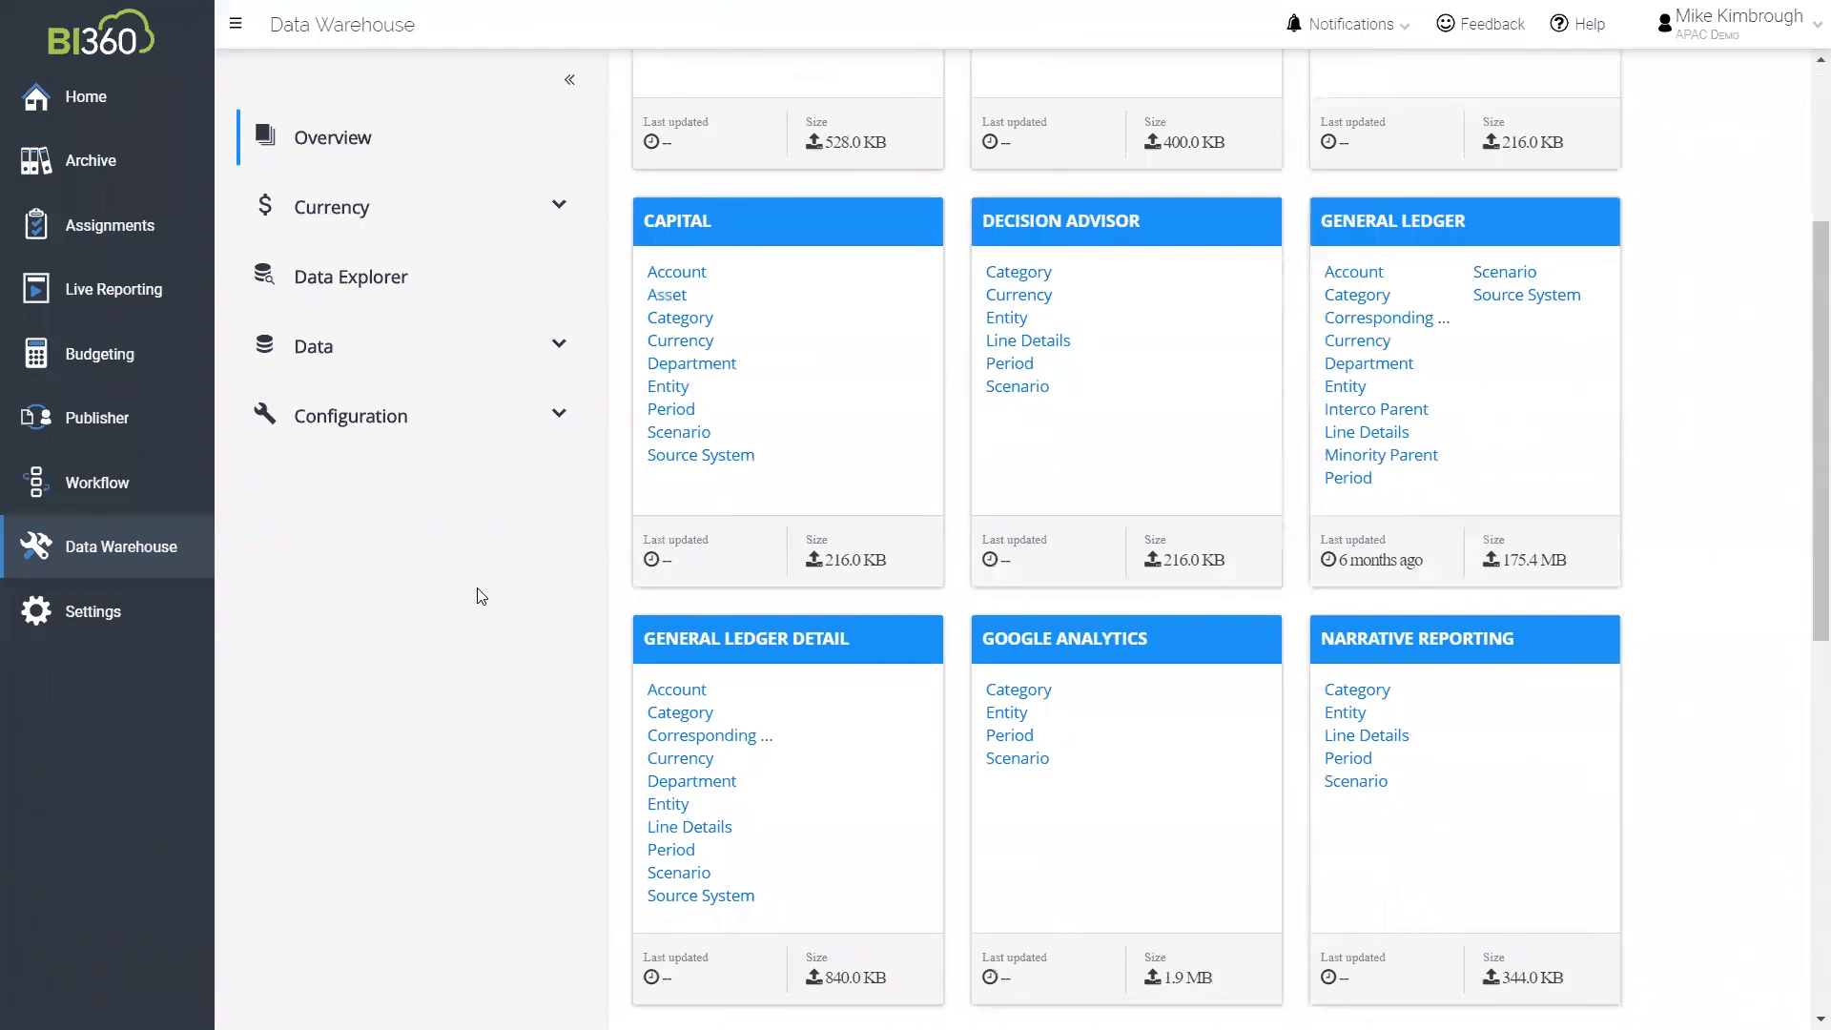
scroll(497, 575, "up", 3)
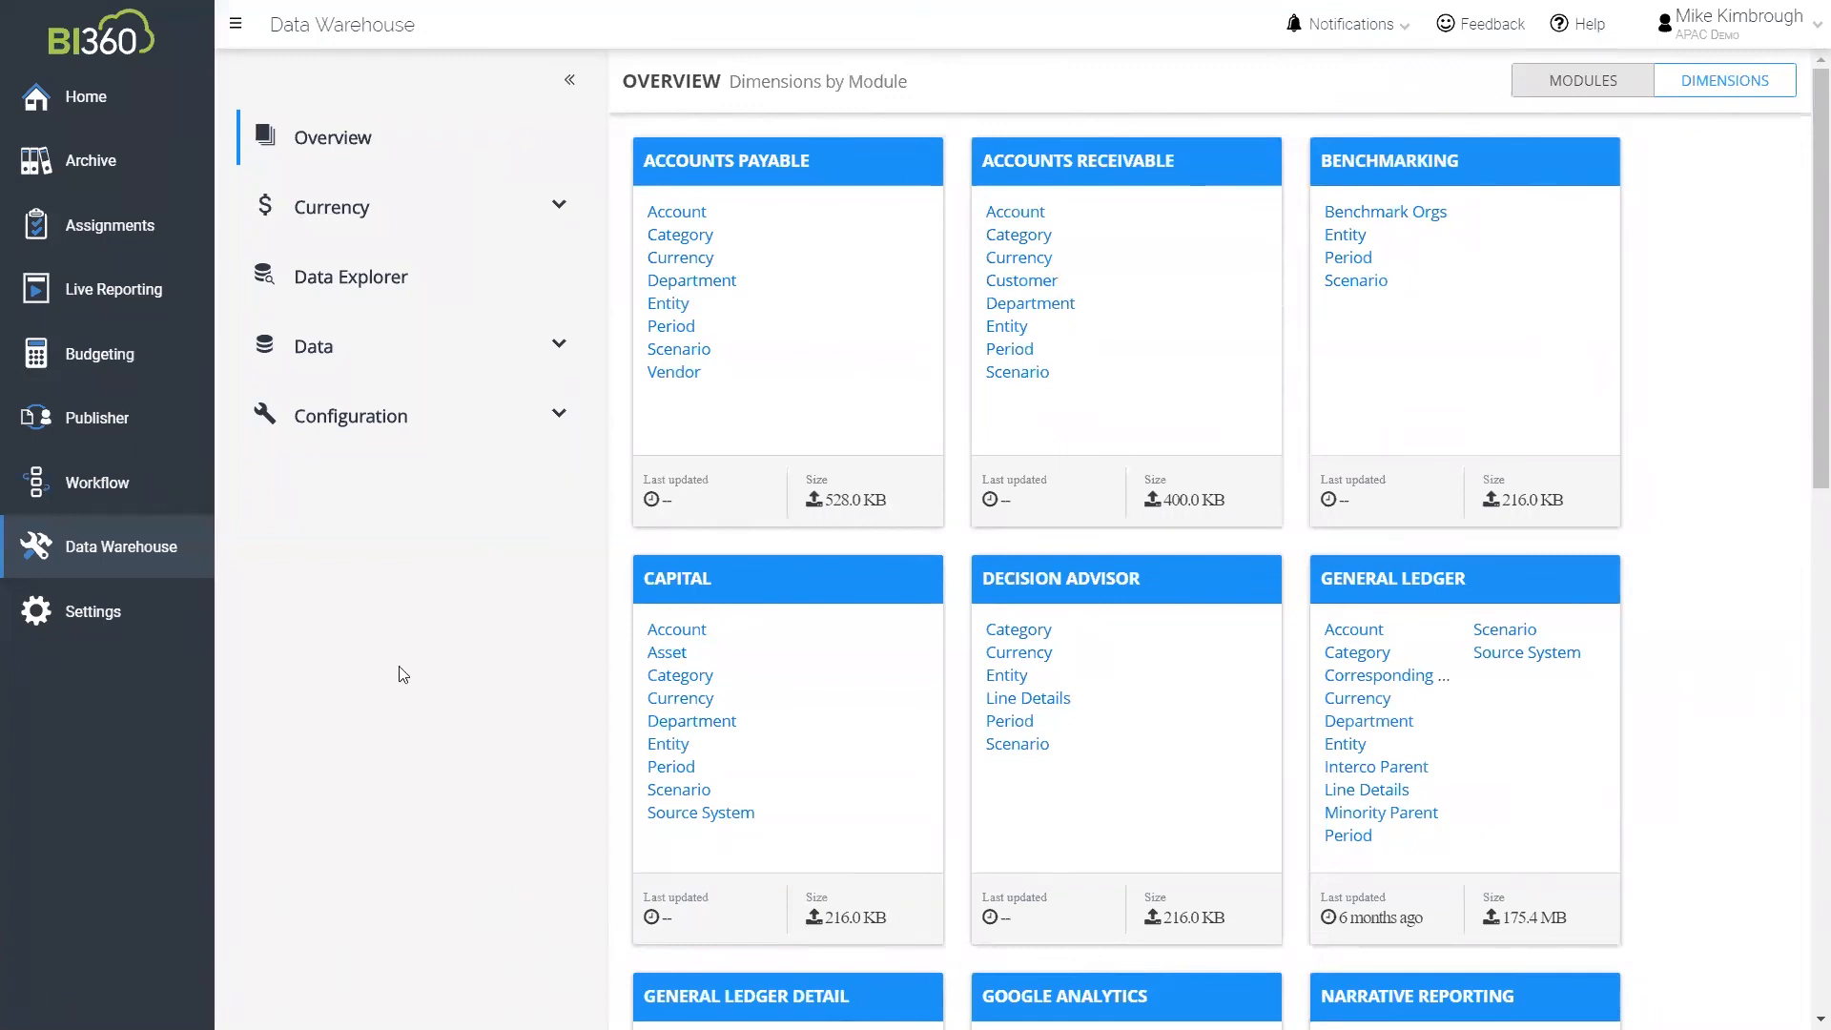
Open the Data Warehouse's API access configuration and show its connection URL and access token details
left_click(559, 416)
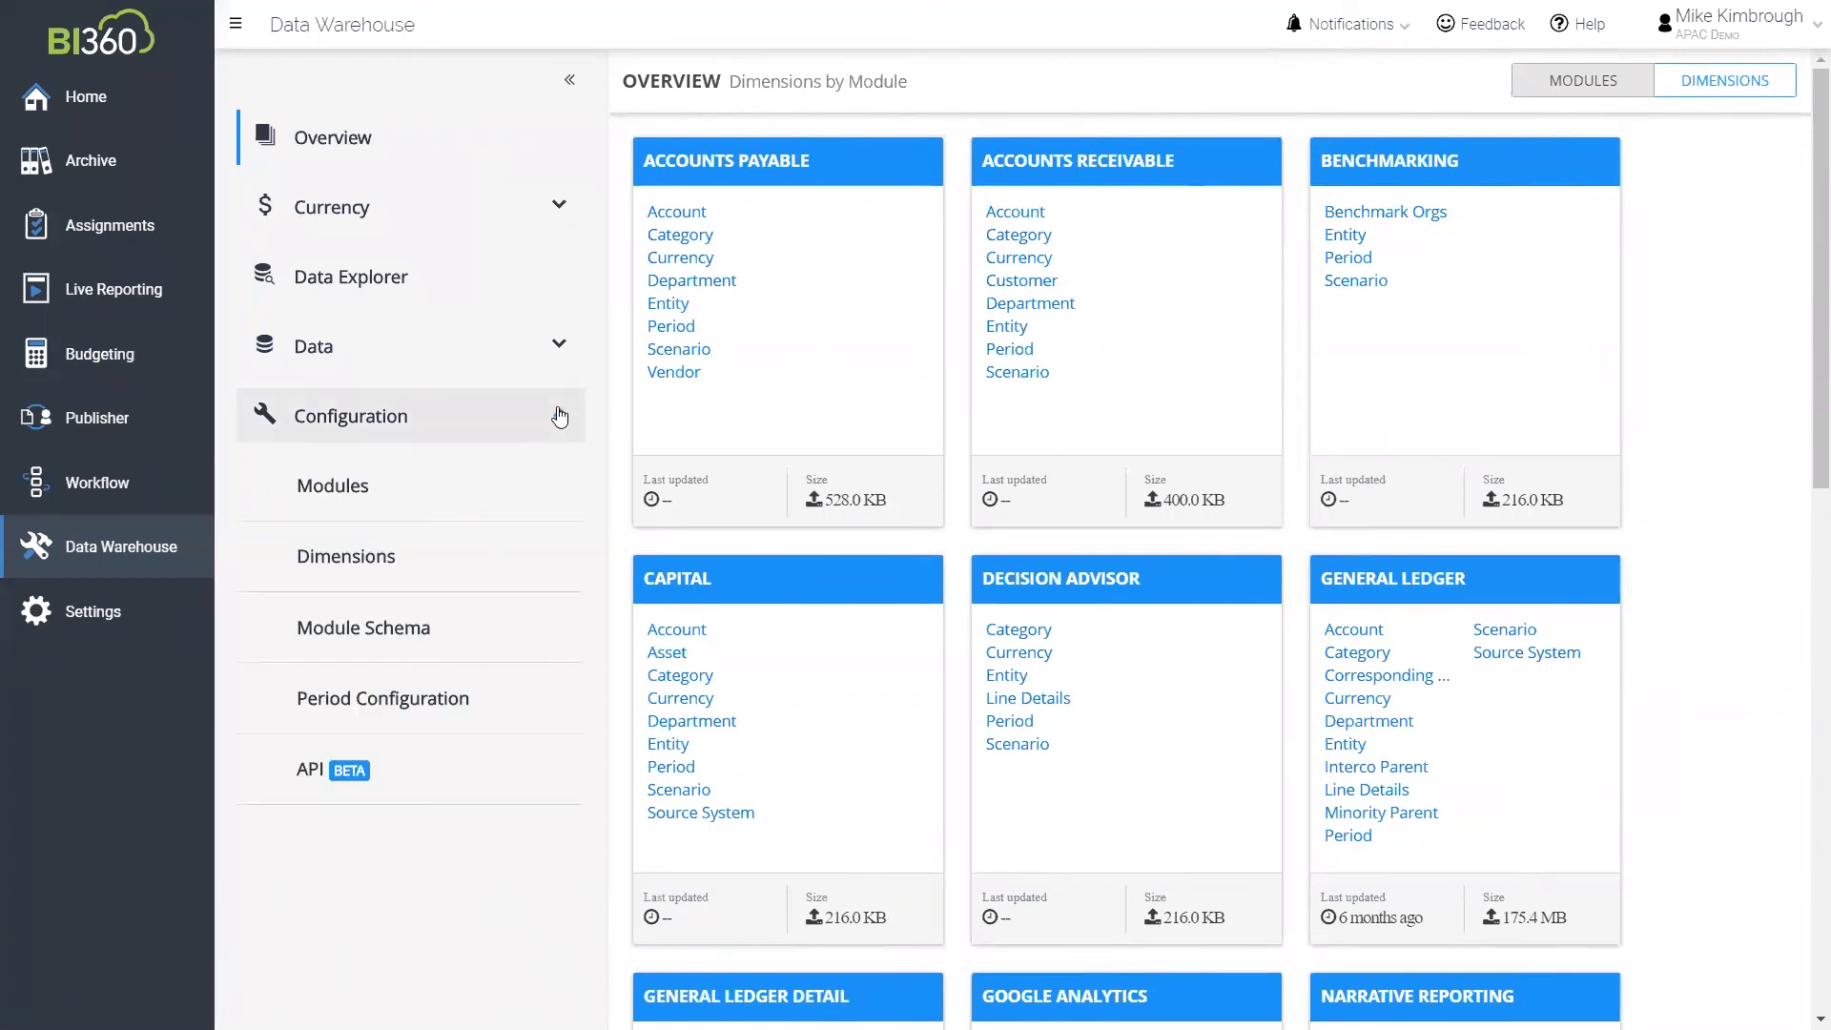
left_click(307, 773)
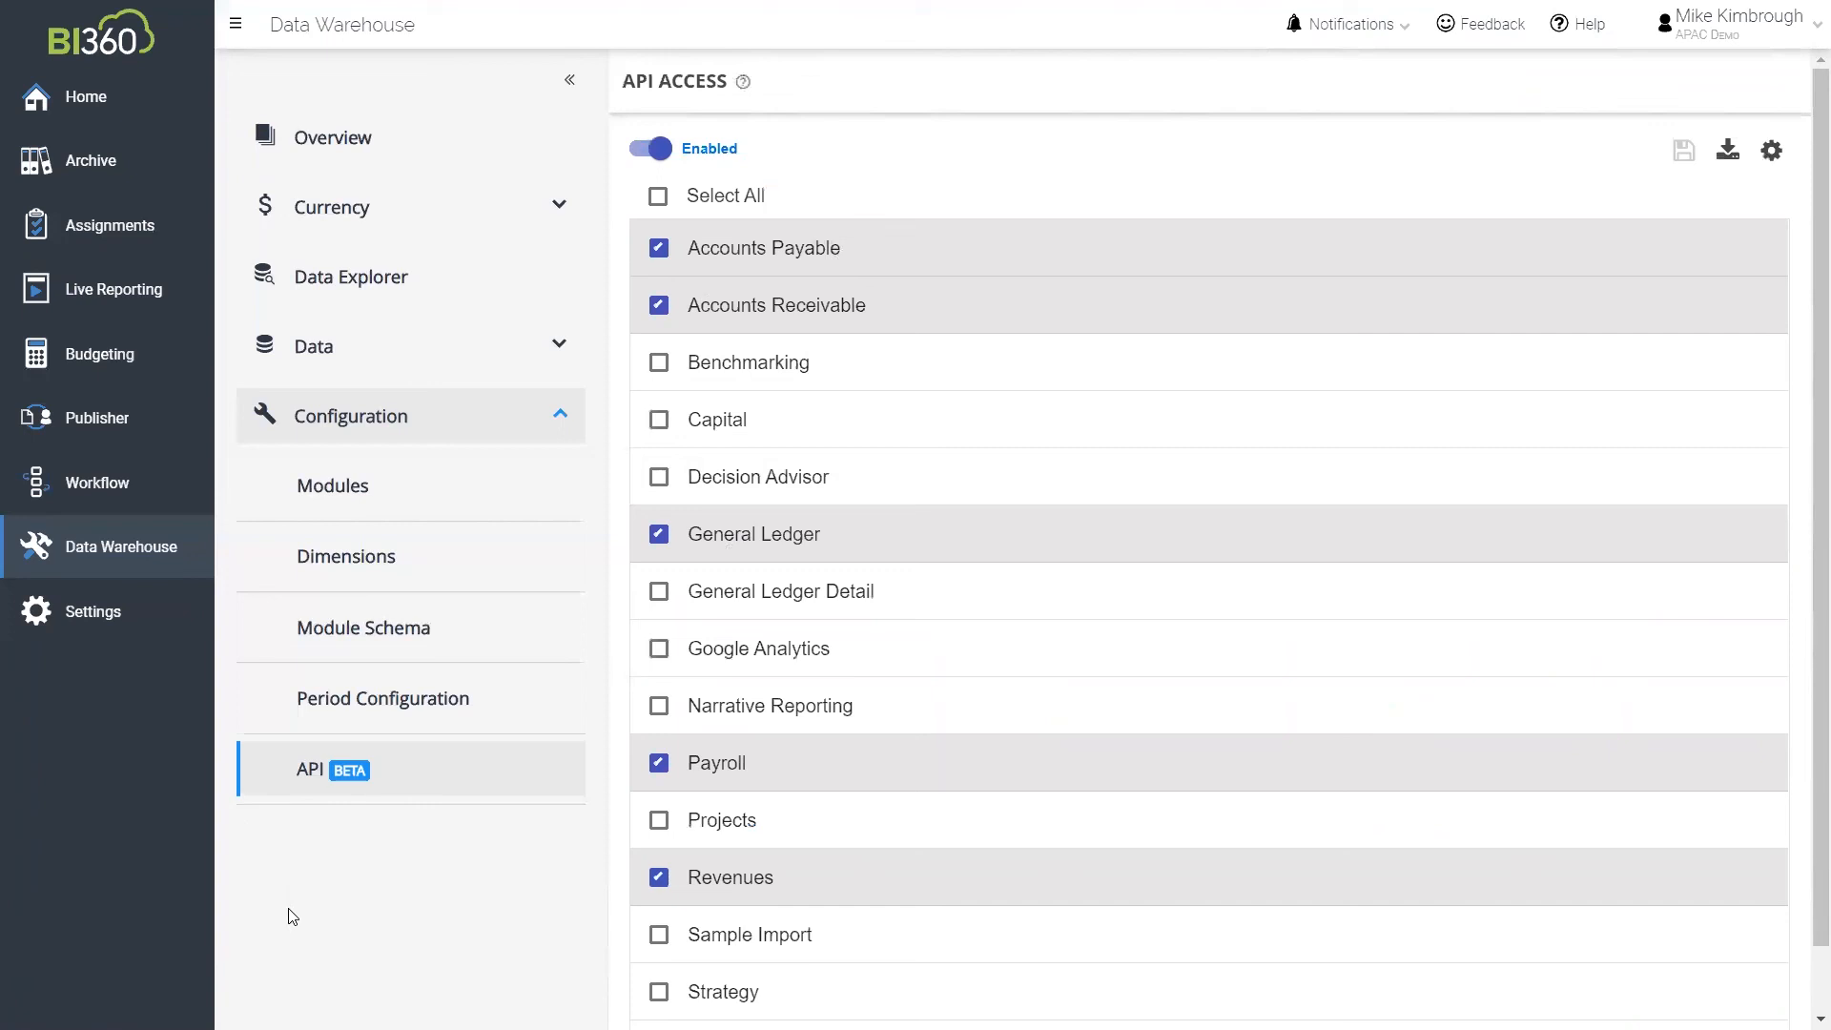
left_click(1772, 153)
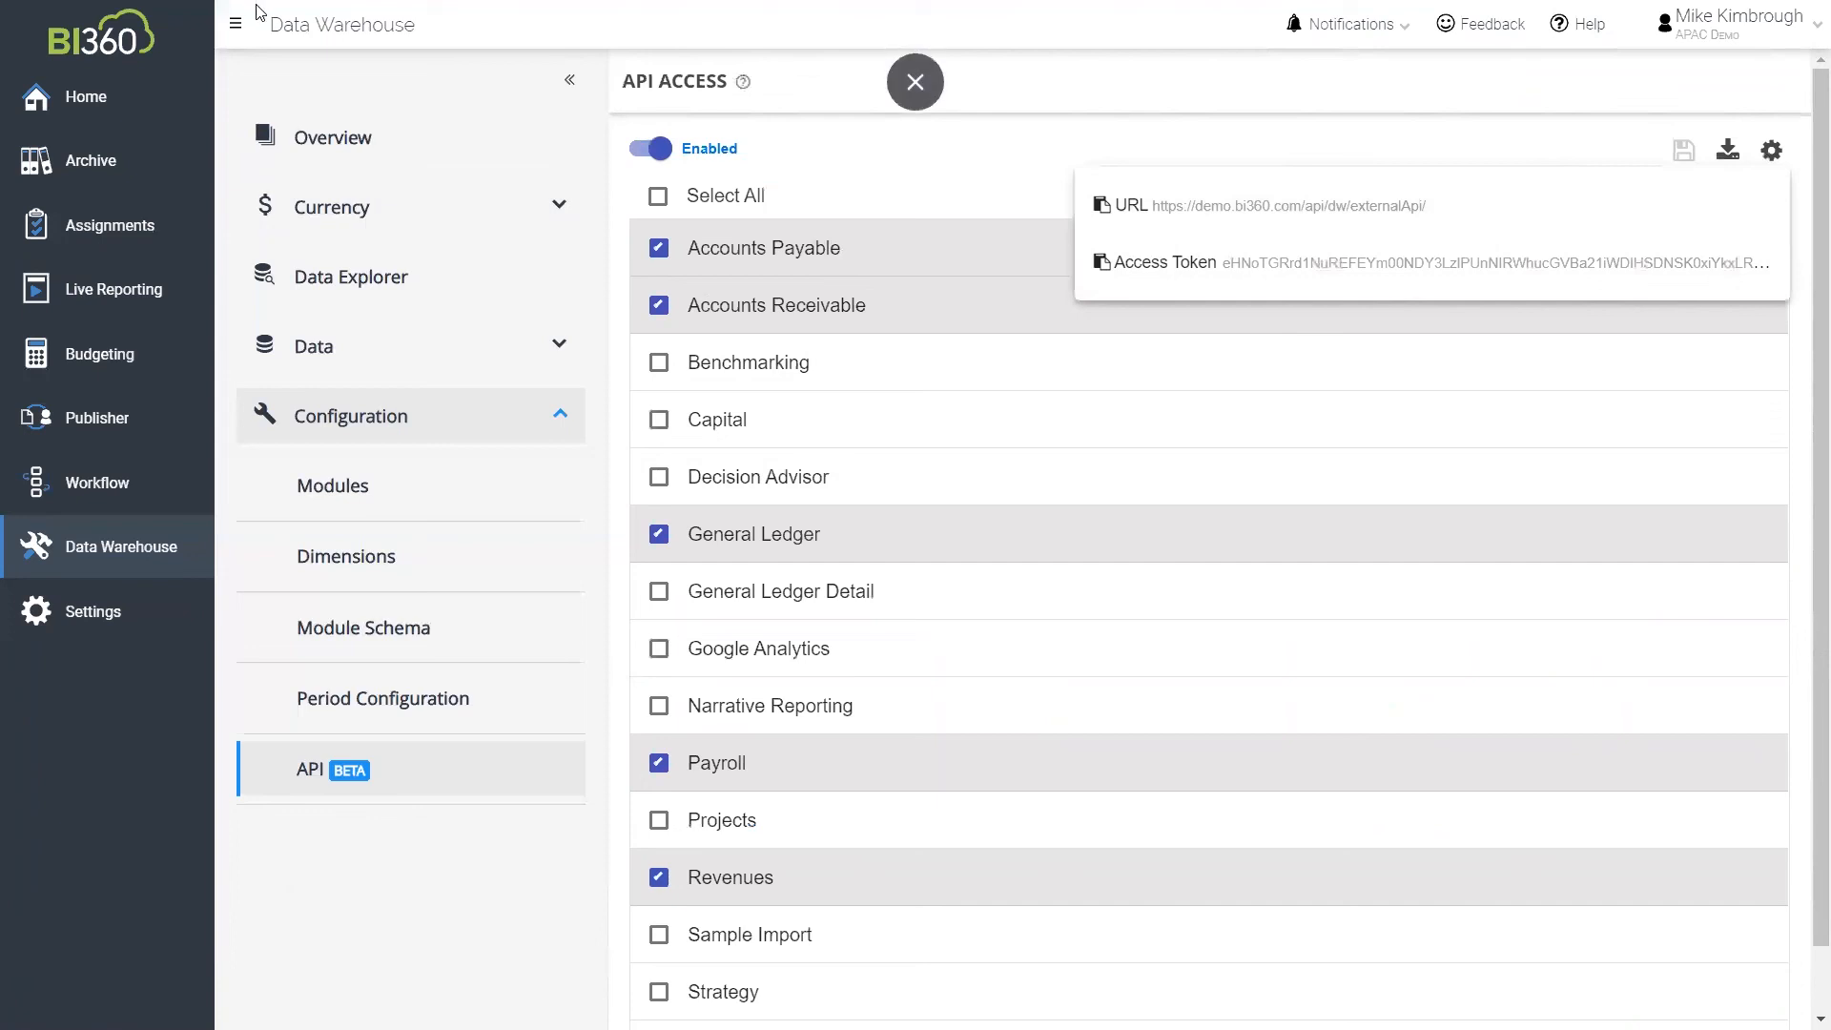
Switch to the BI360 Financial Dashboard in Power BI and display the report in full screen
key("F11")
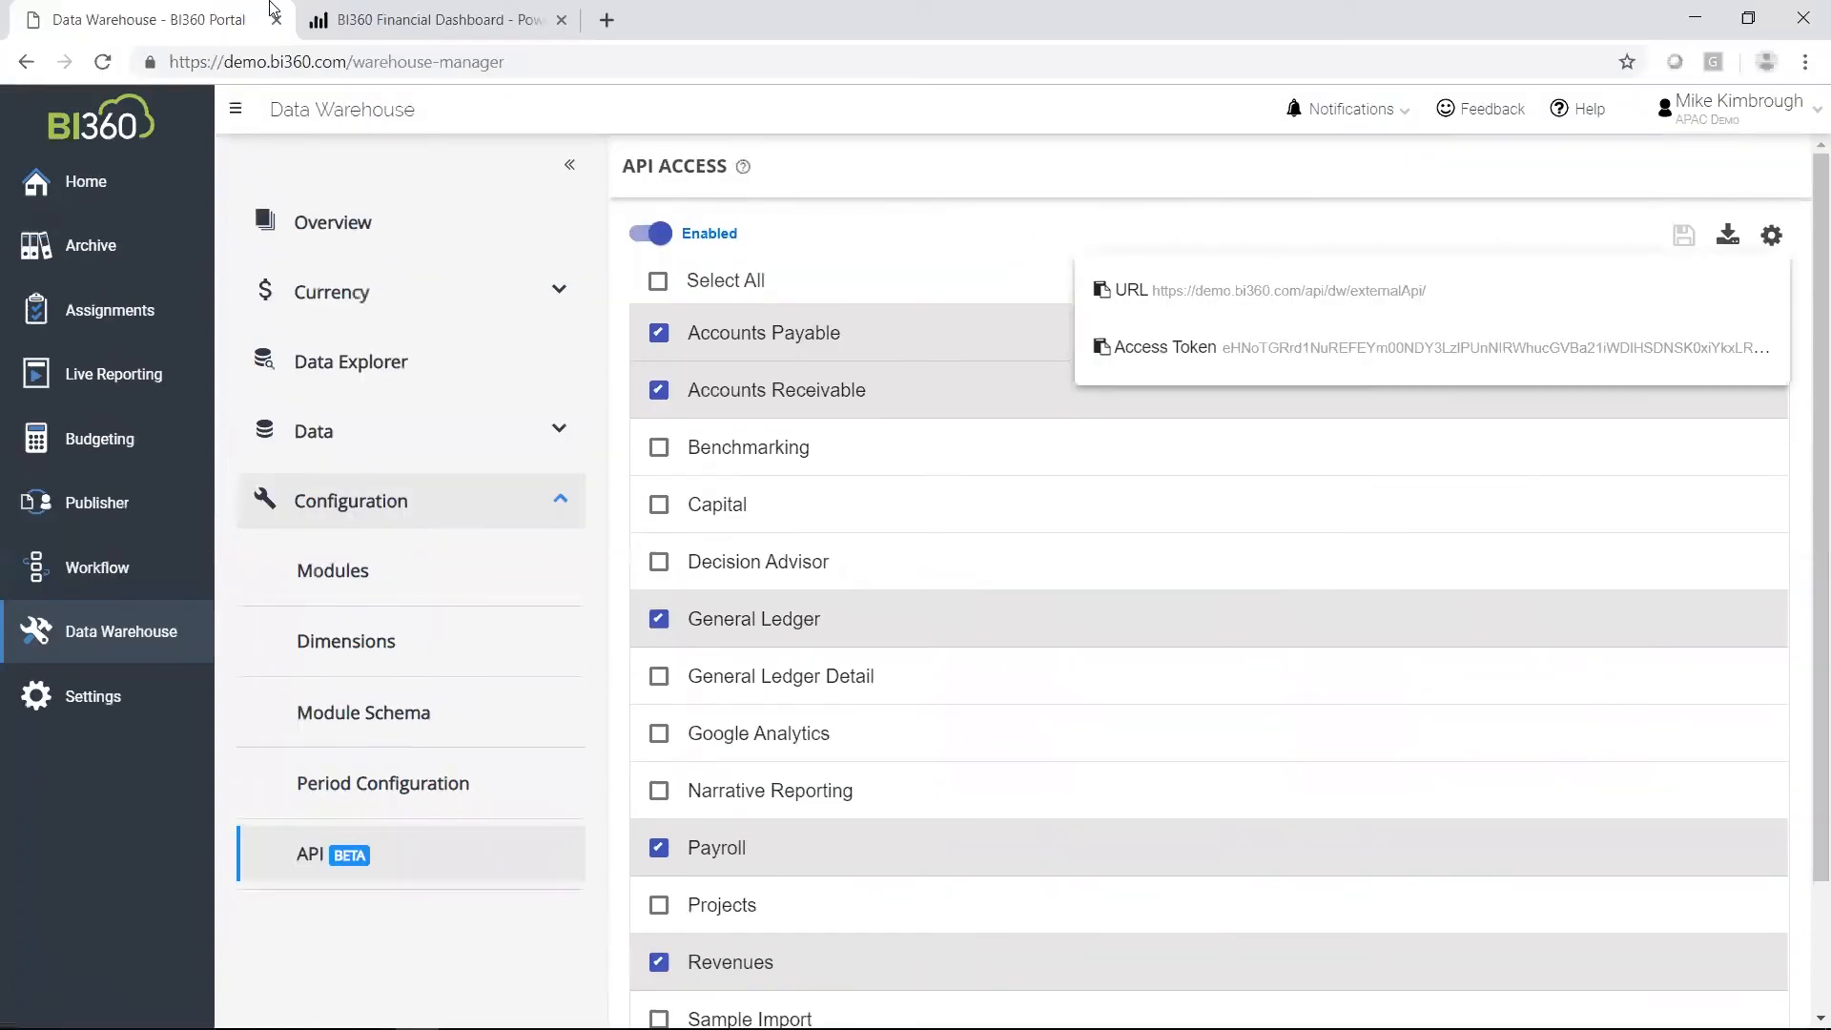
left_click(429, 19)
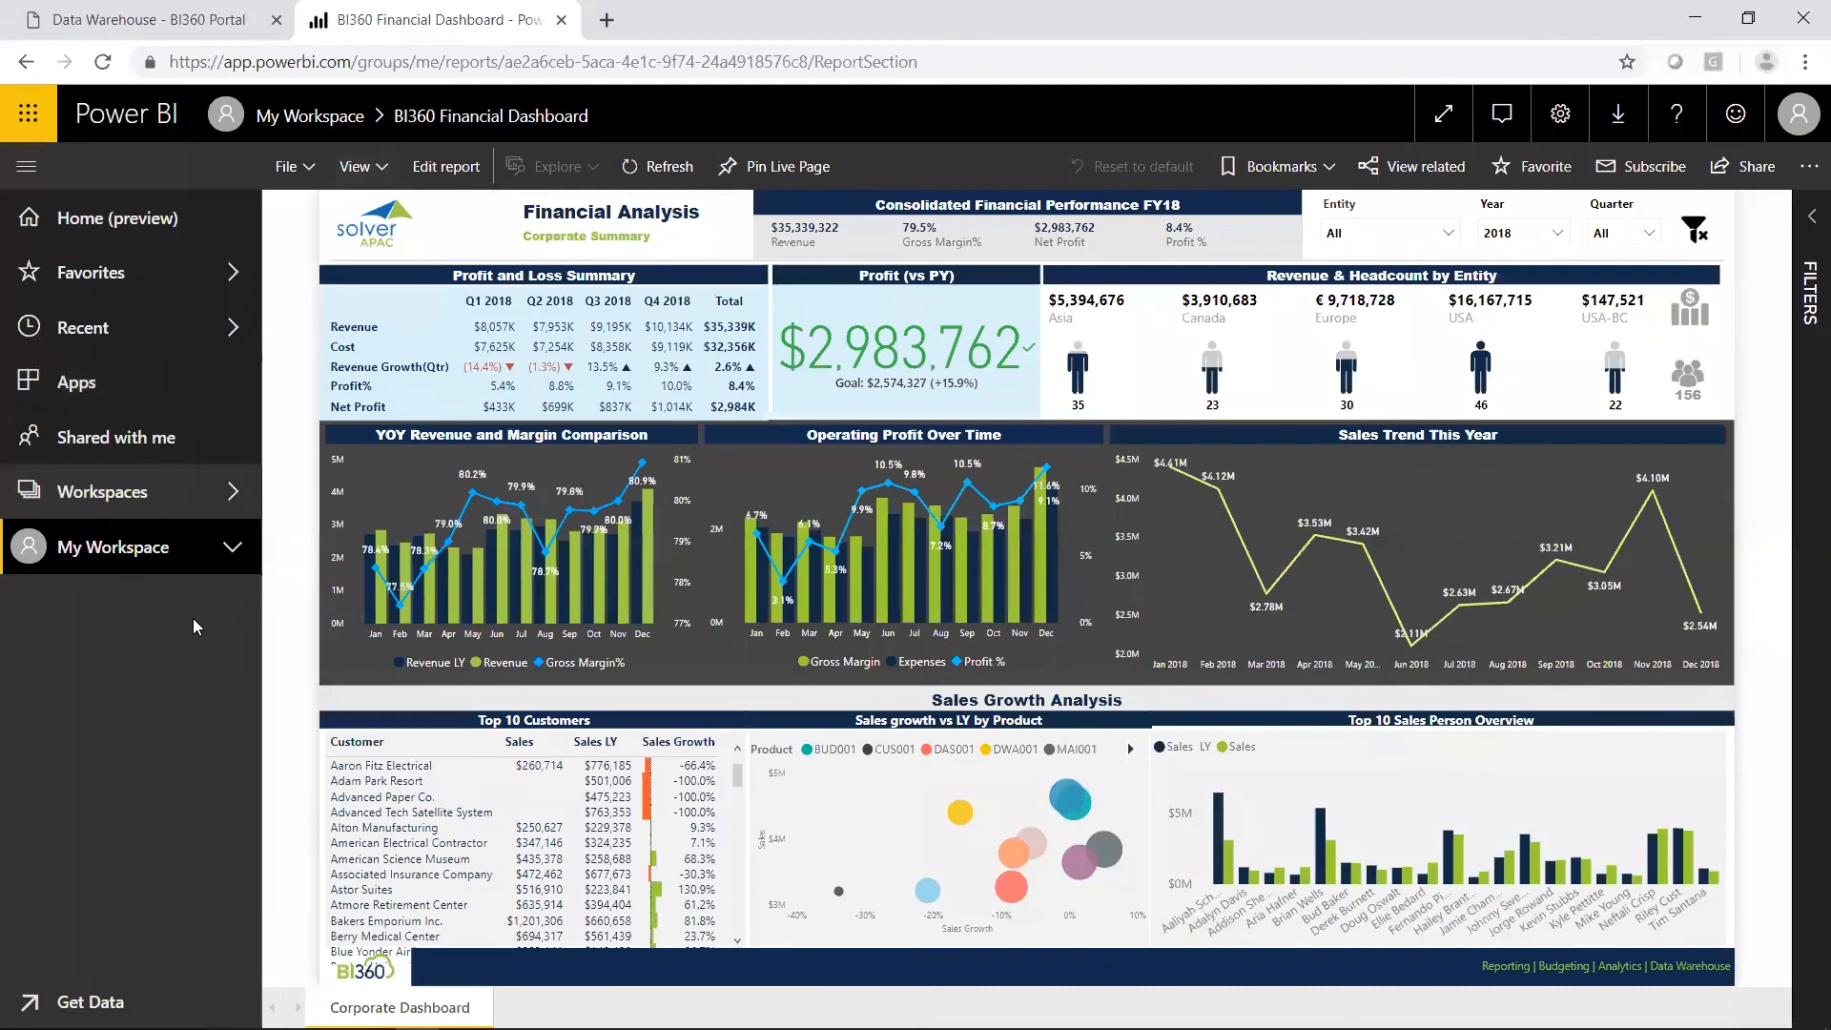
key("F11")
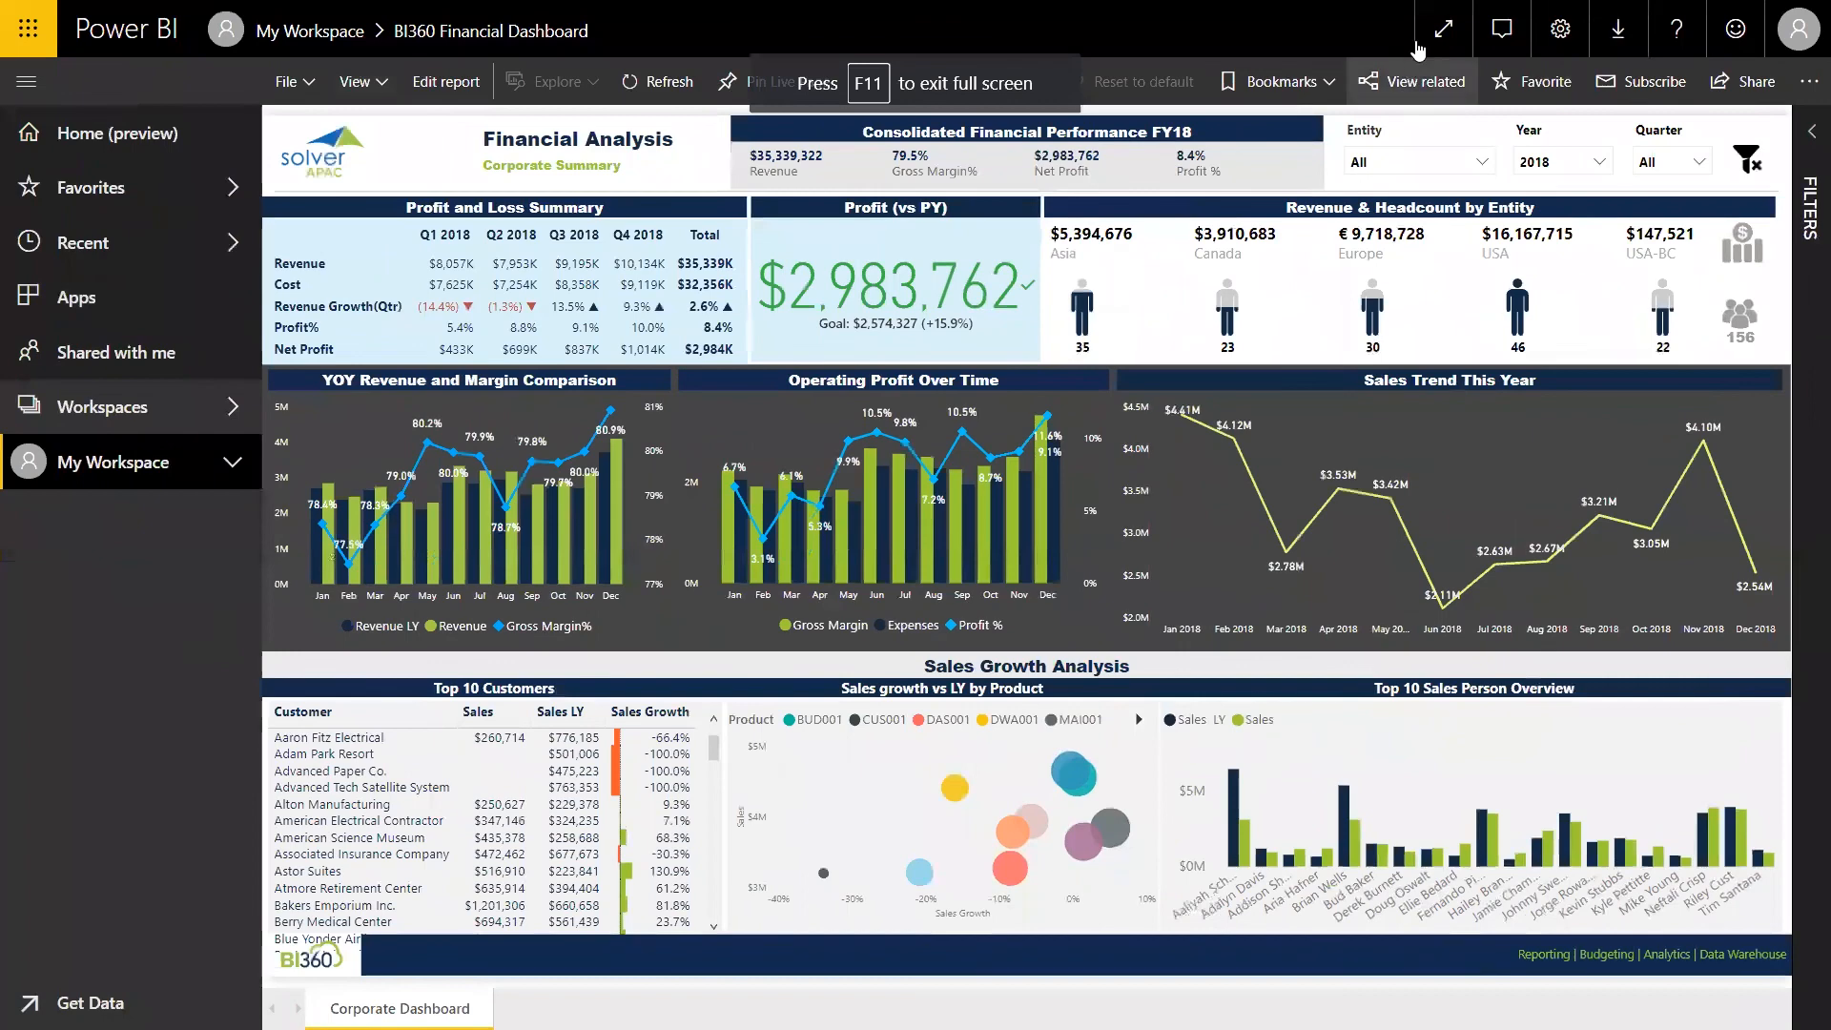
left_click(1445, 30)
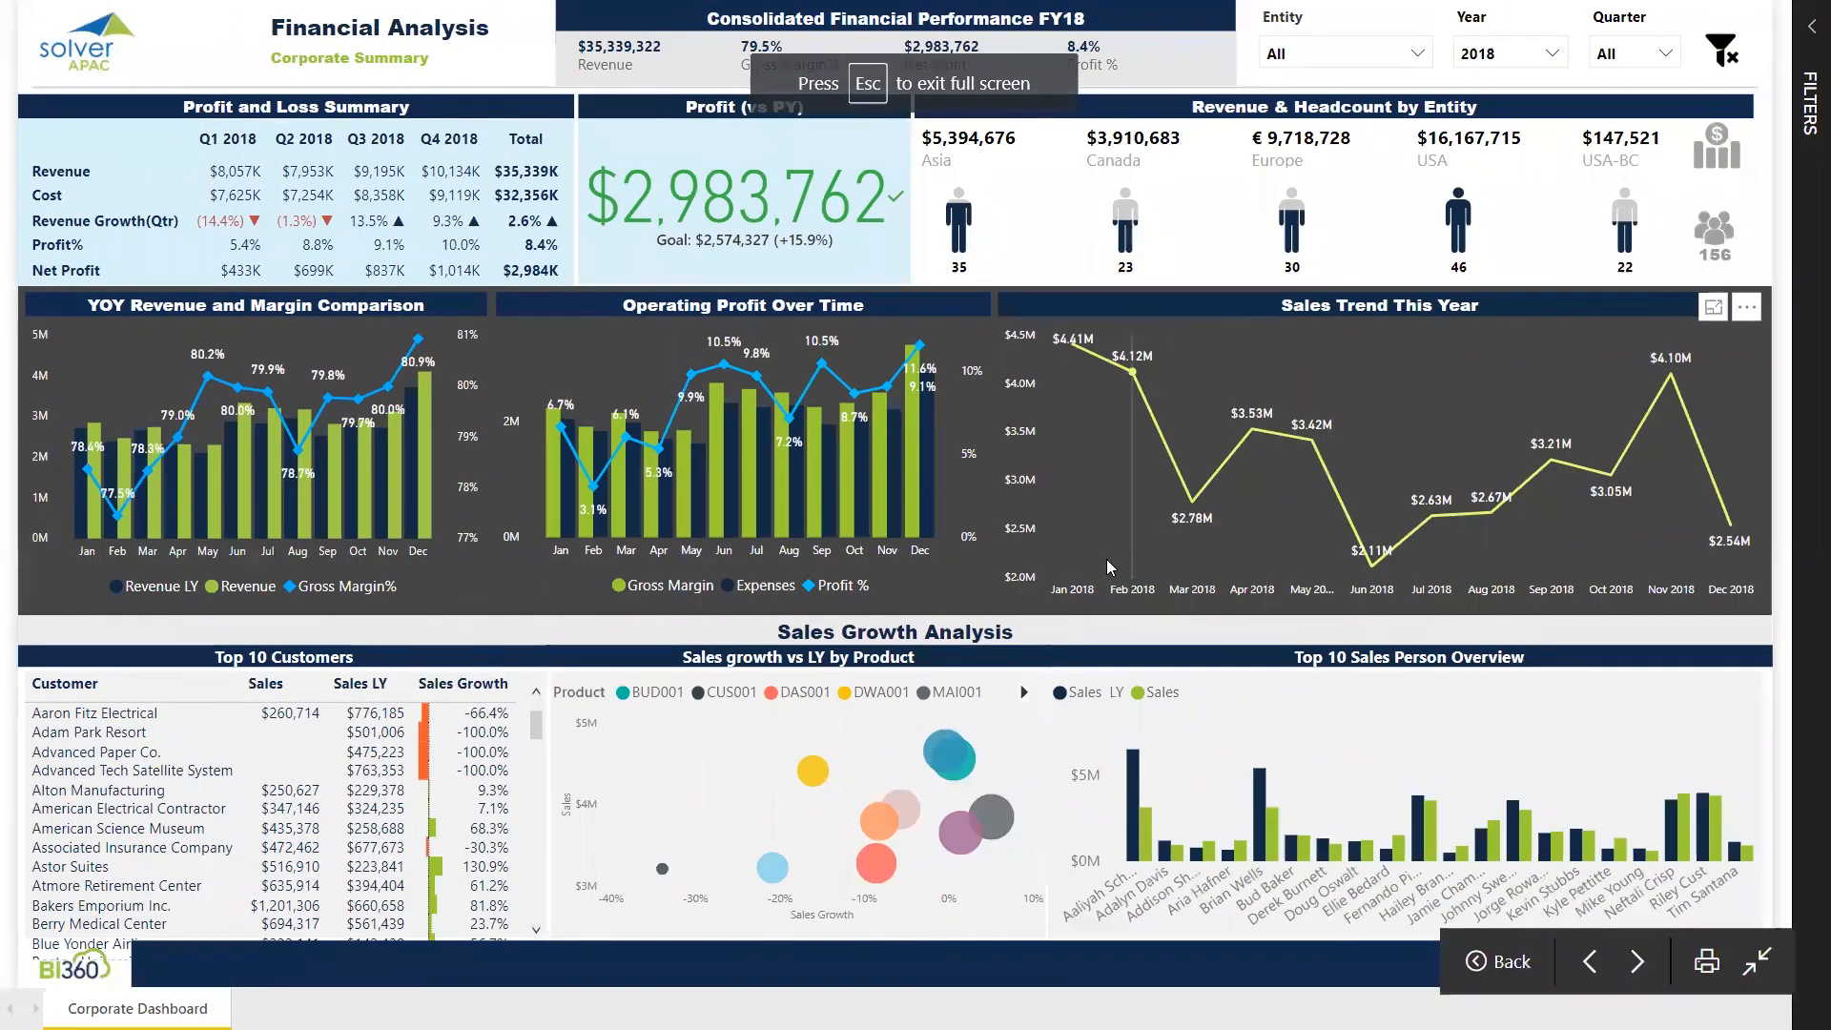
mouse_move(1106, 559)
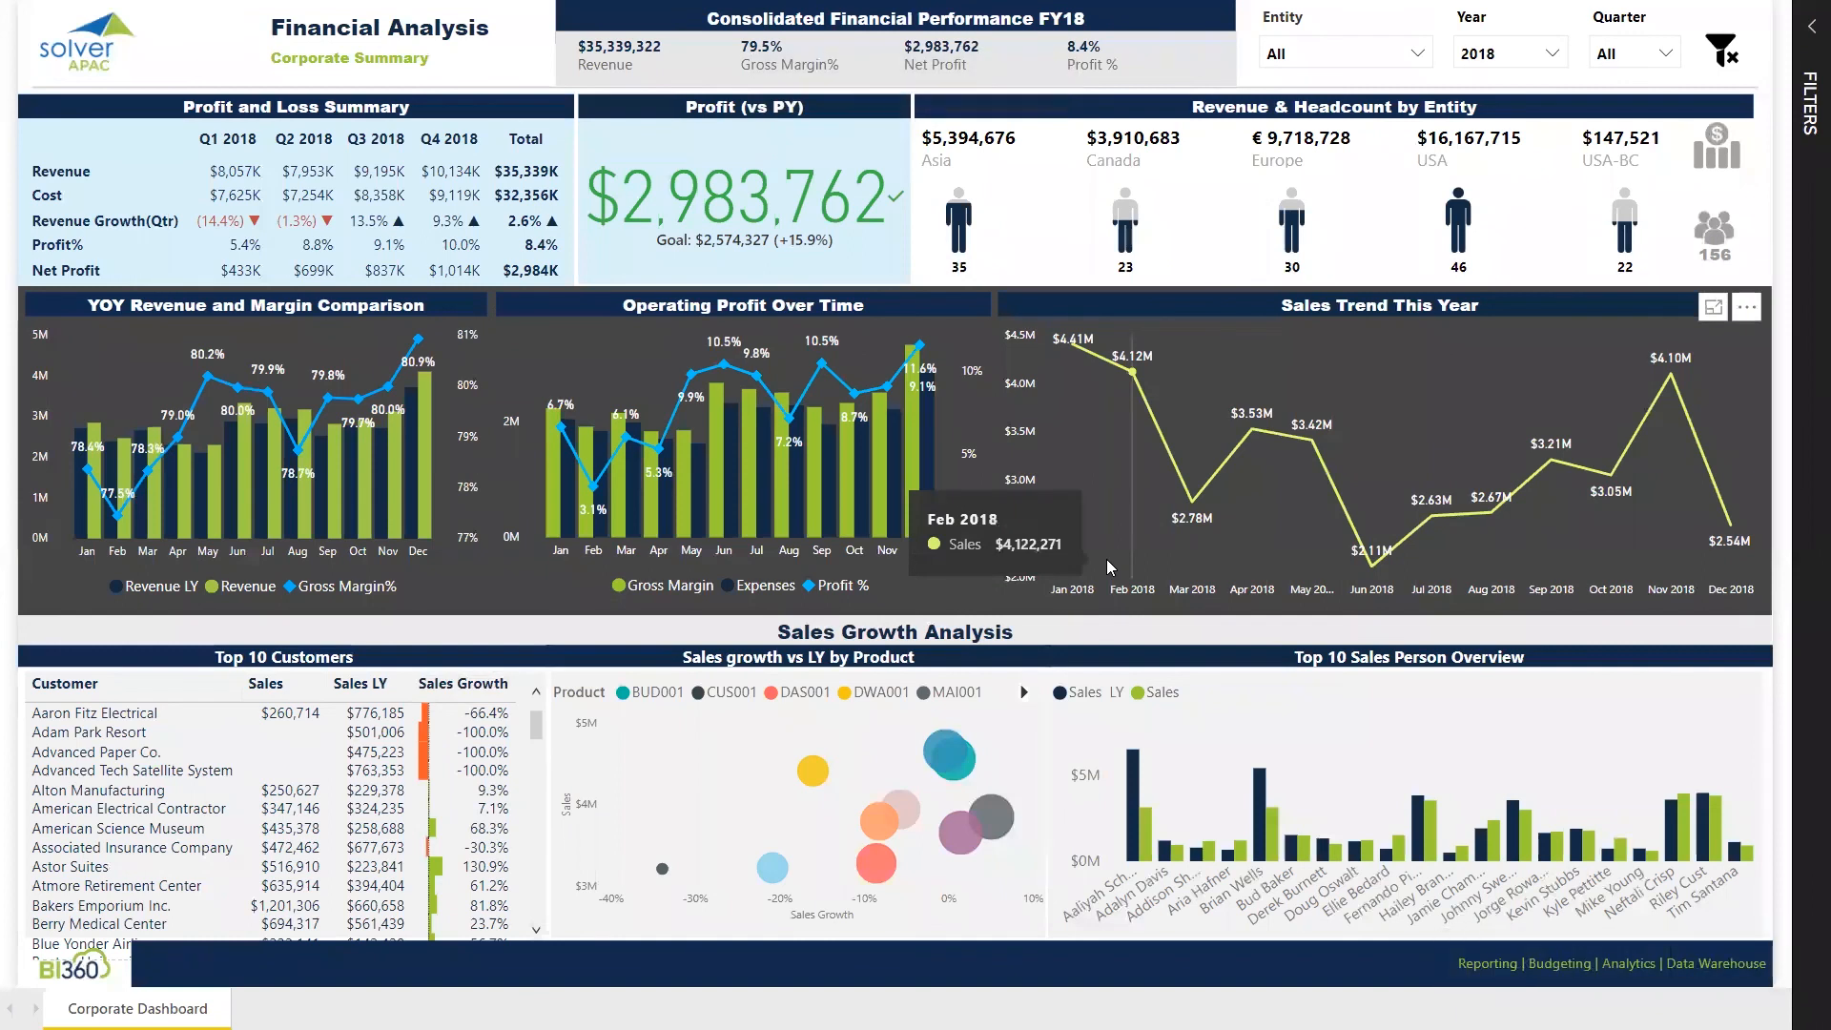